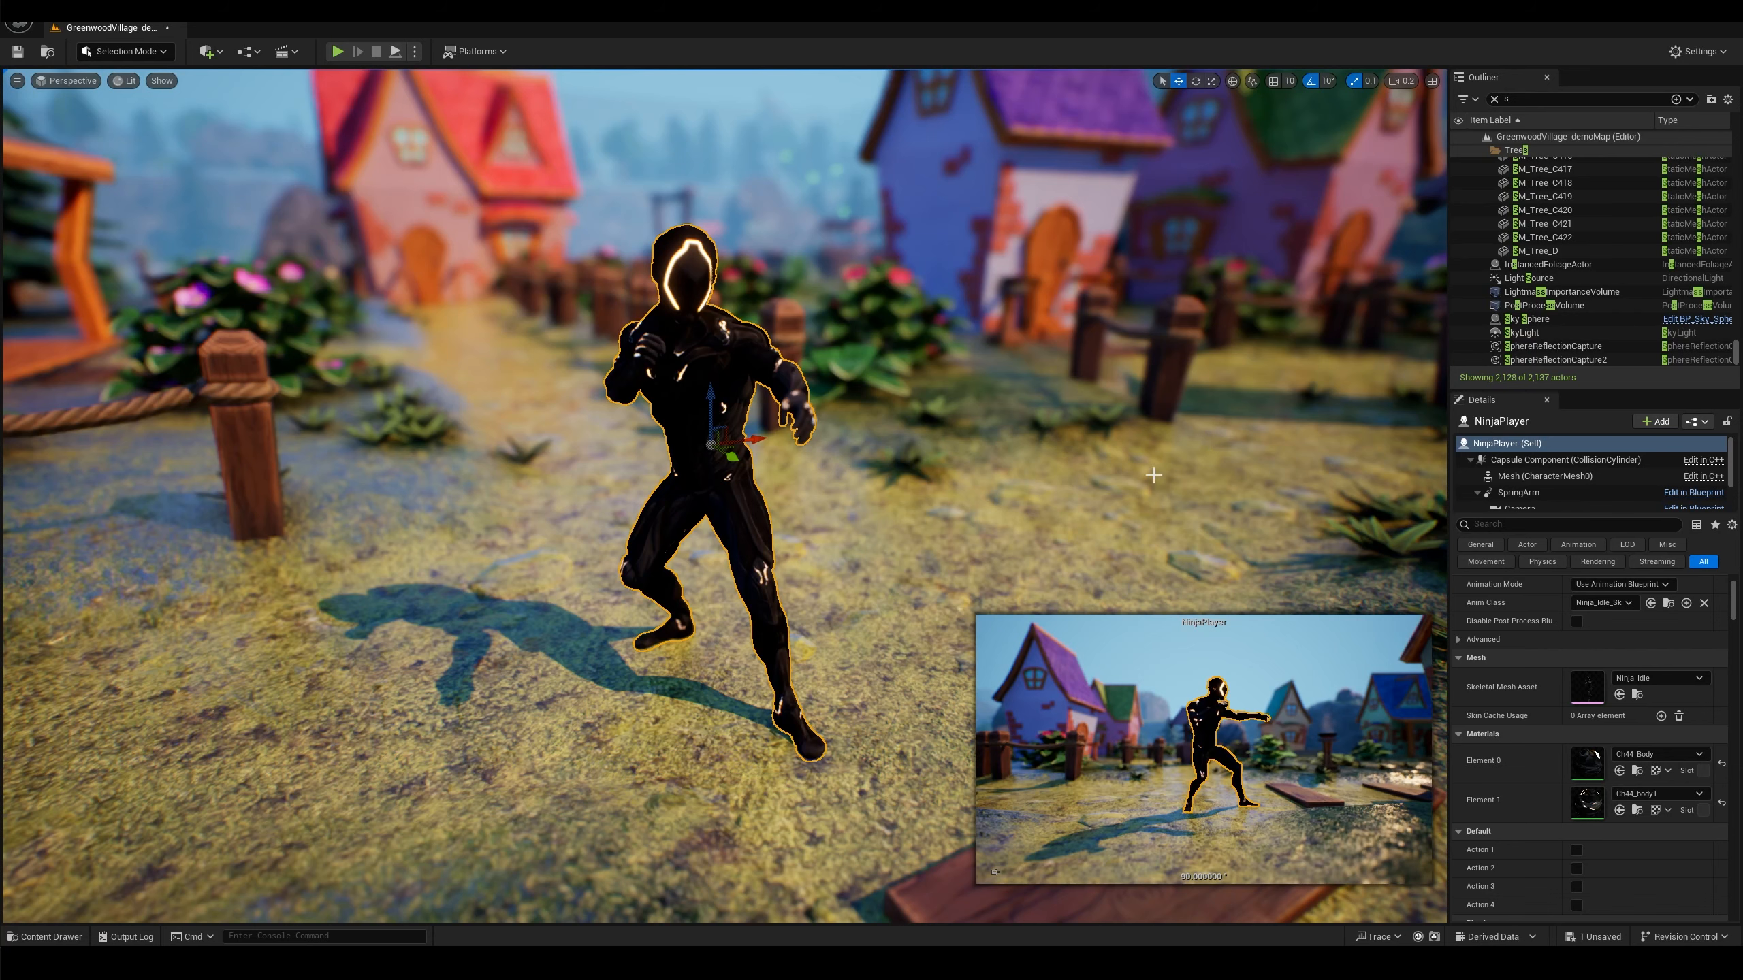
Open the Ch44_body1 material from the NinjaPlayer's Element 1 material slot
right_click_drag(1100, 484, 1076, 484)
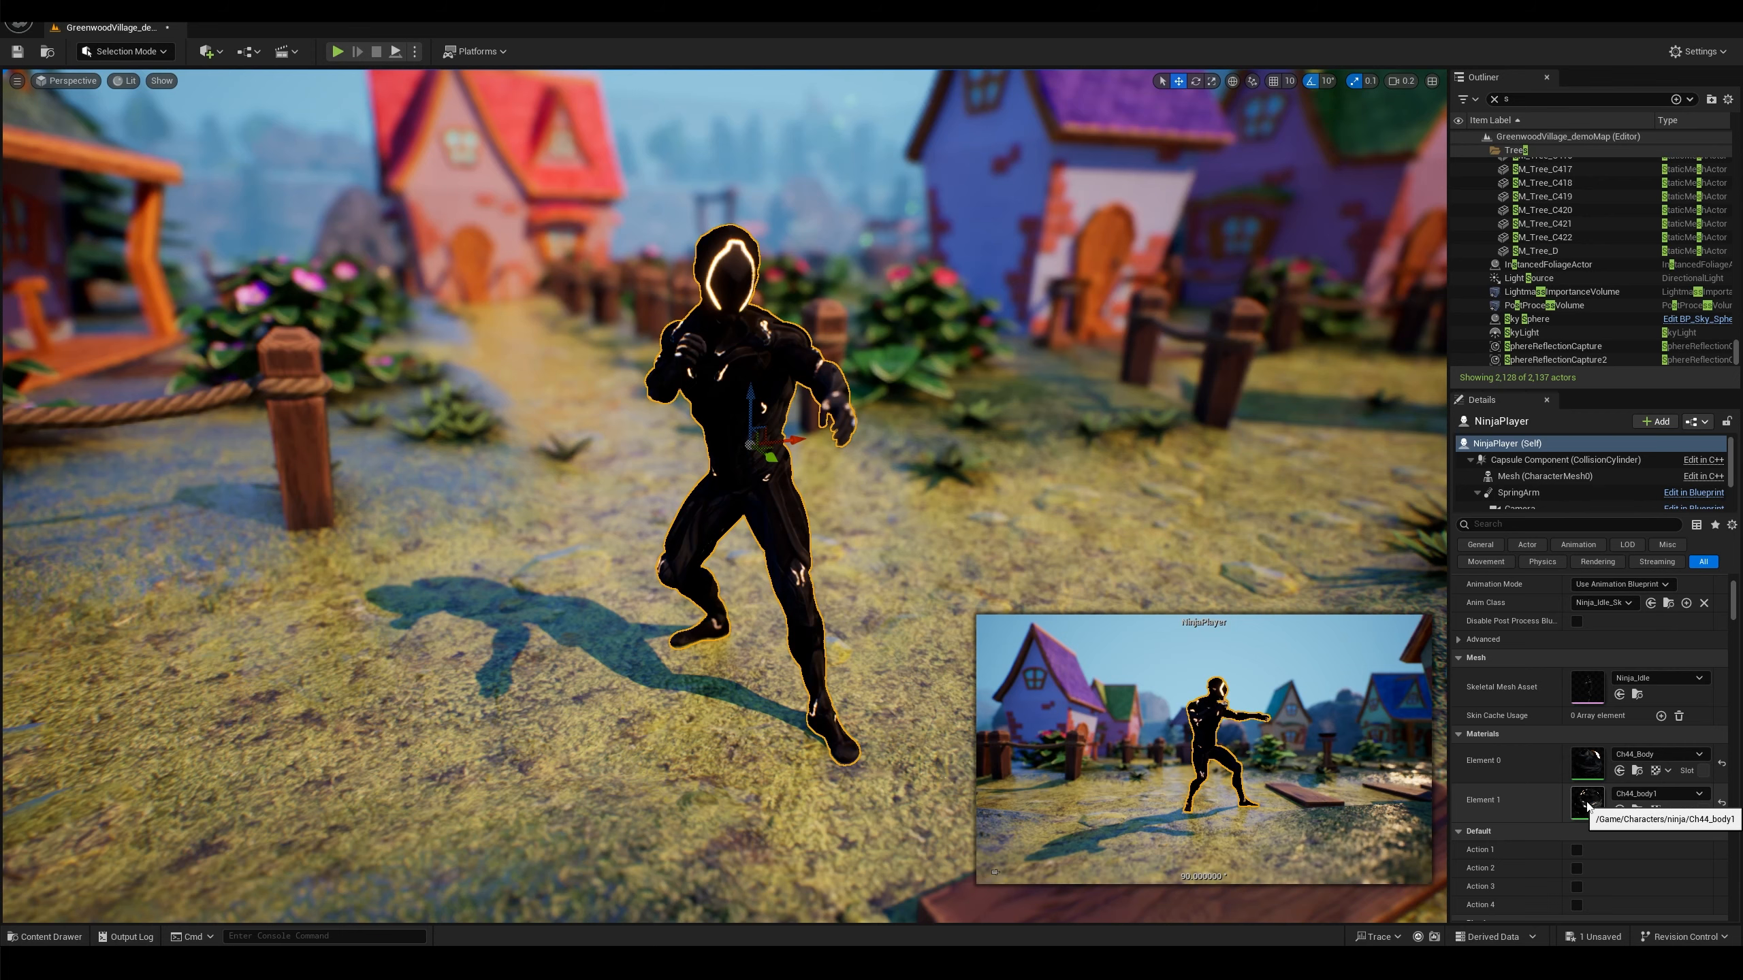
double_click(1588, 805)
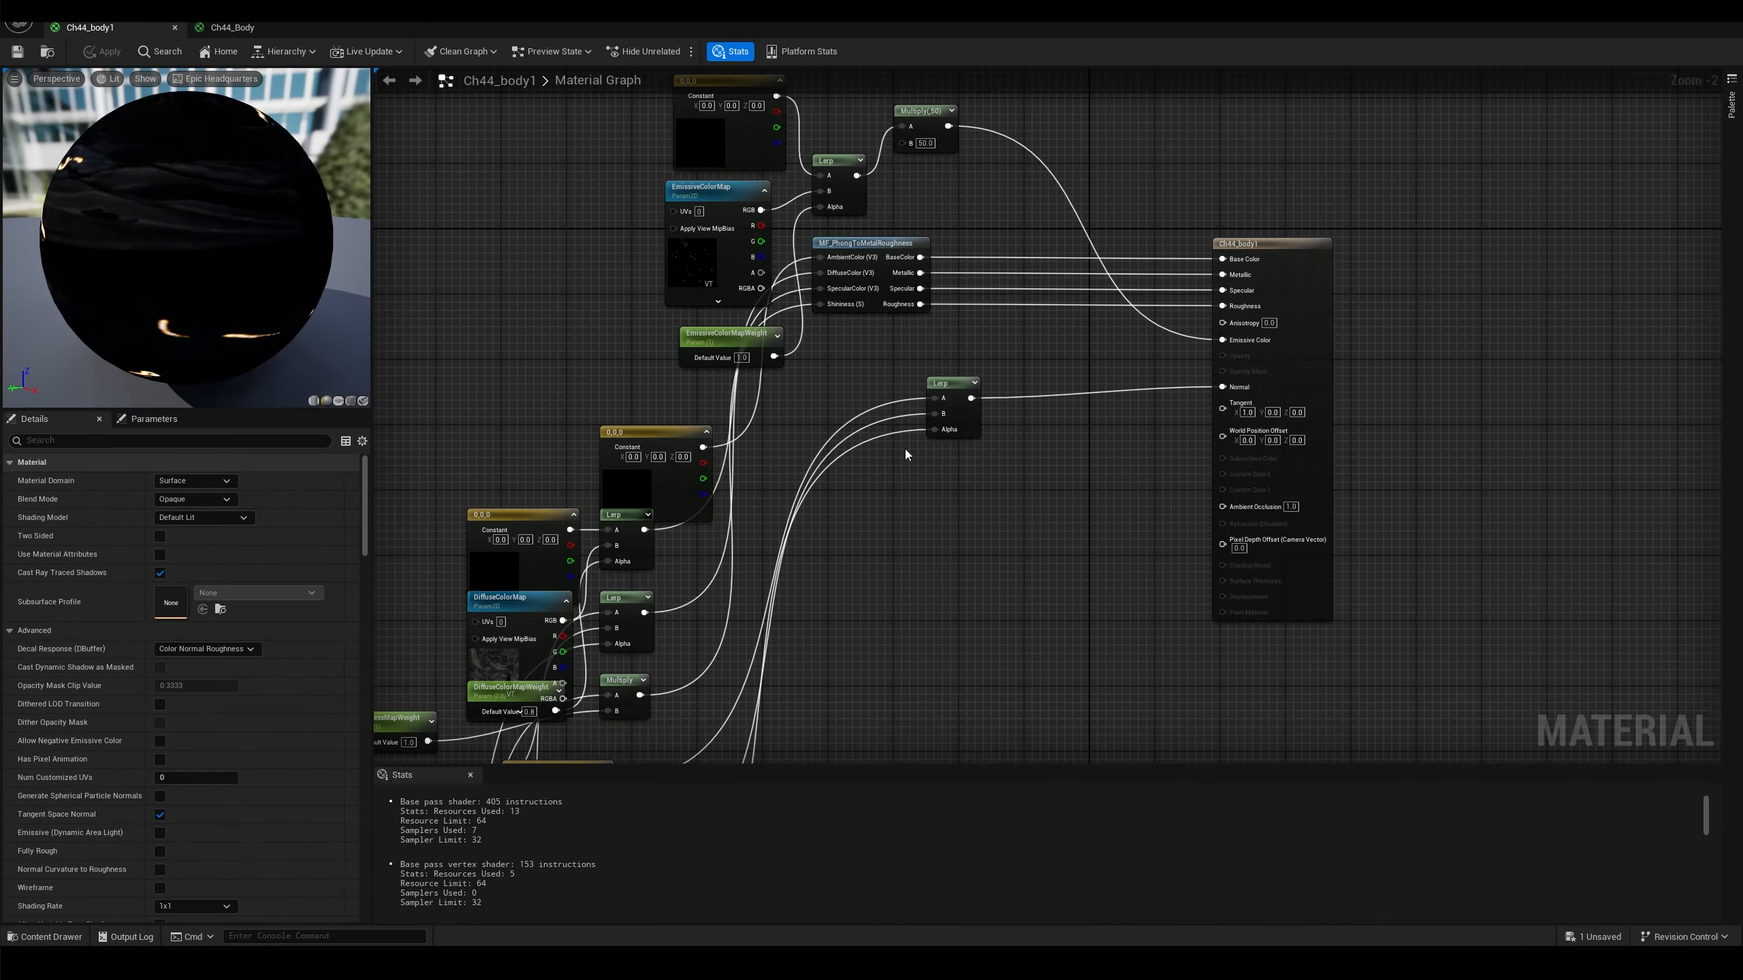
scroll(959, 584, "down", 1)
right_click_drag(959, 584, 1041, 484)
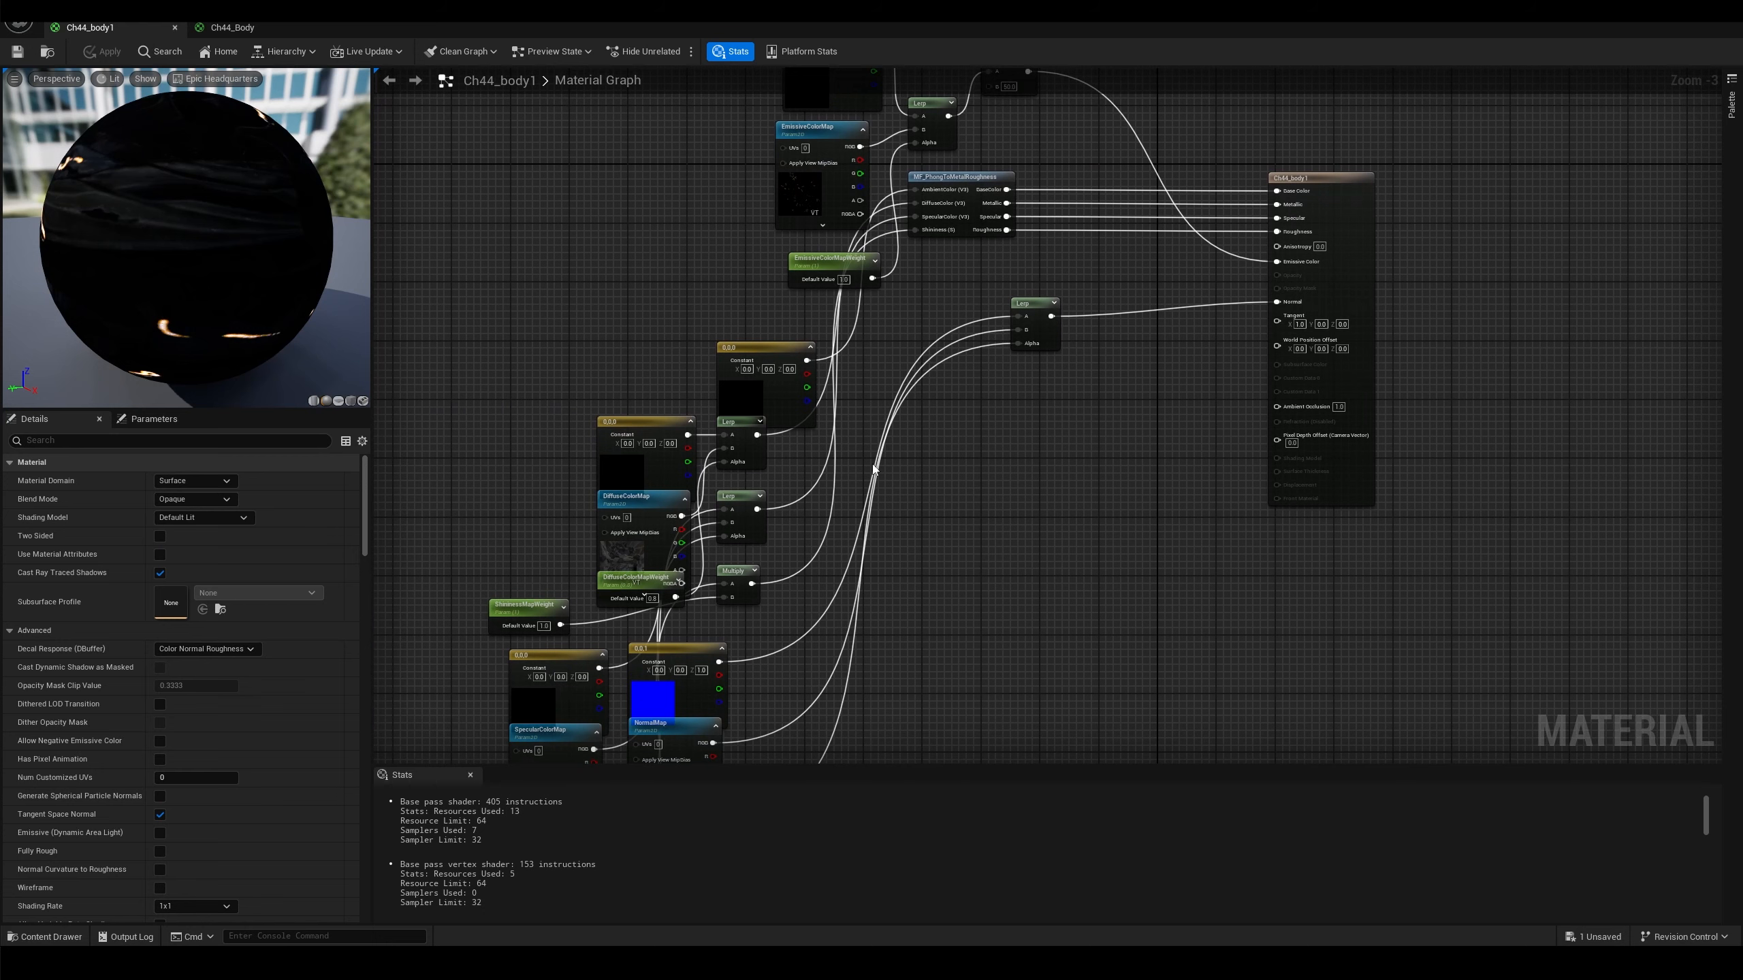
right_click_drag(1005, 555, 1101, 519)
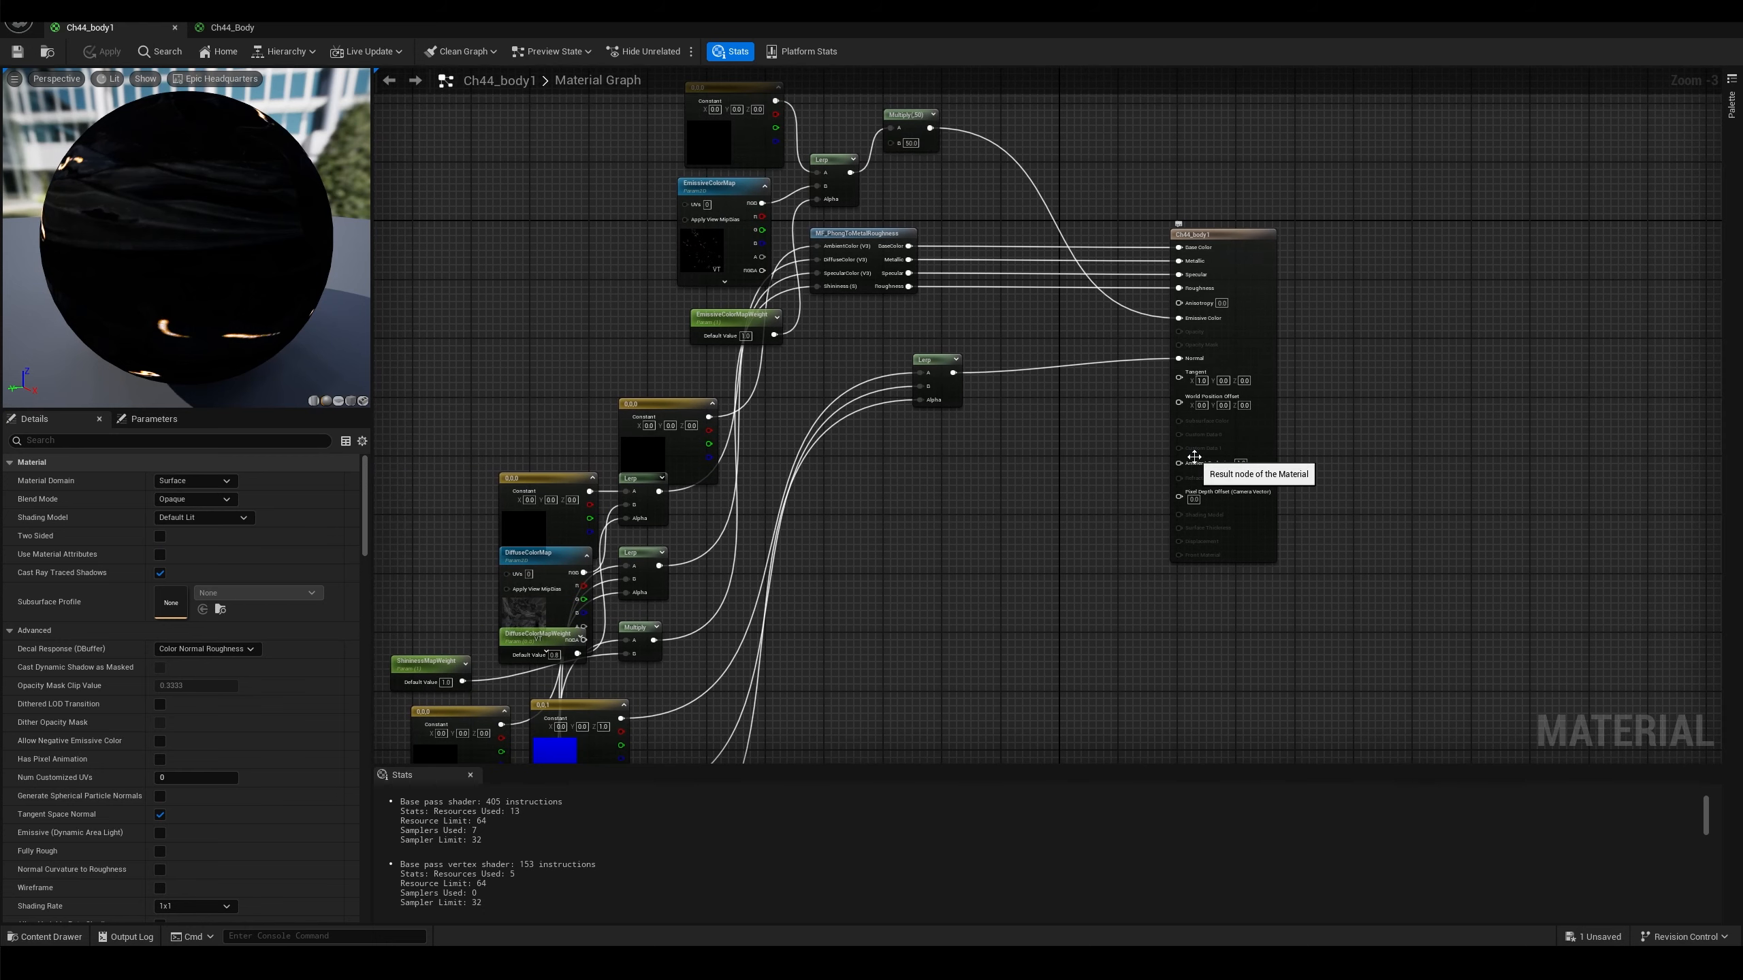
Set the Ch44_body1 material's blend mode to Masked
scroll(1216, 421, "up", 1)
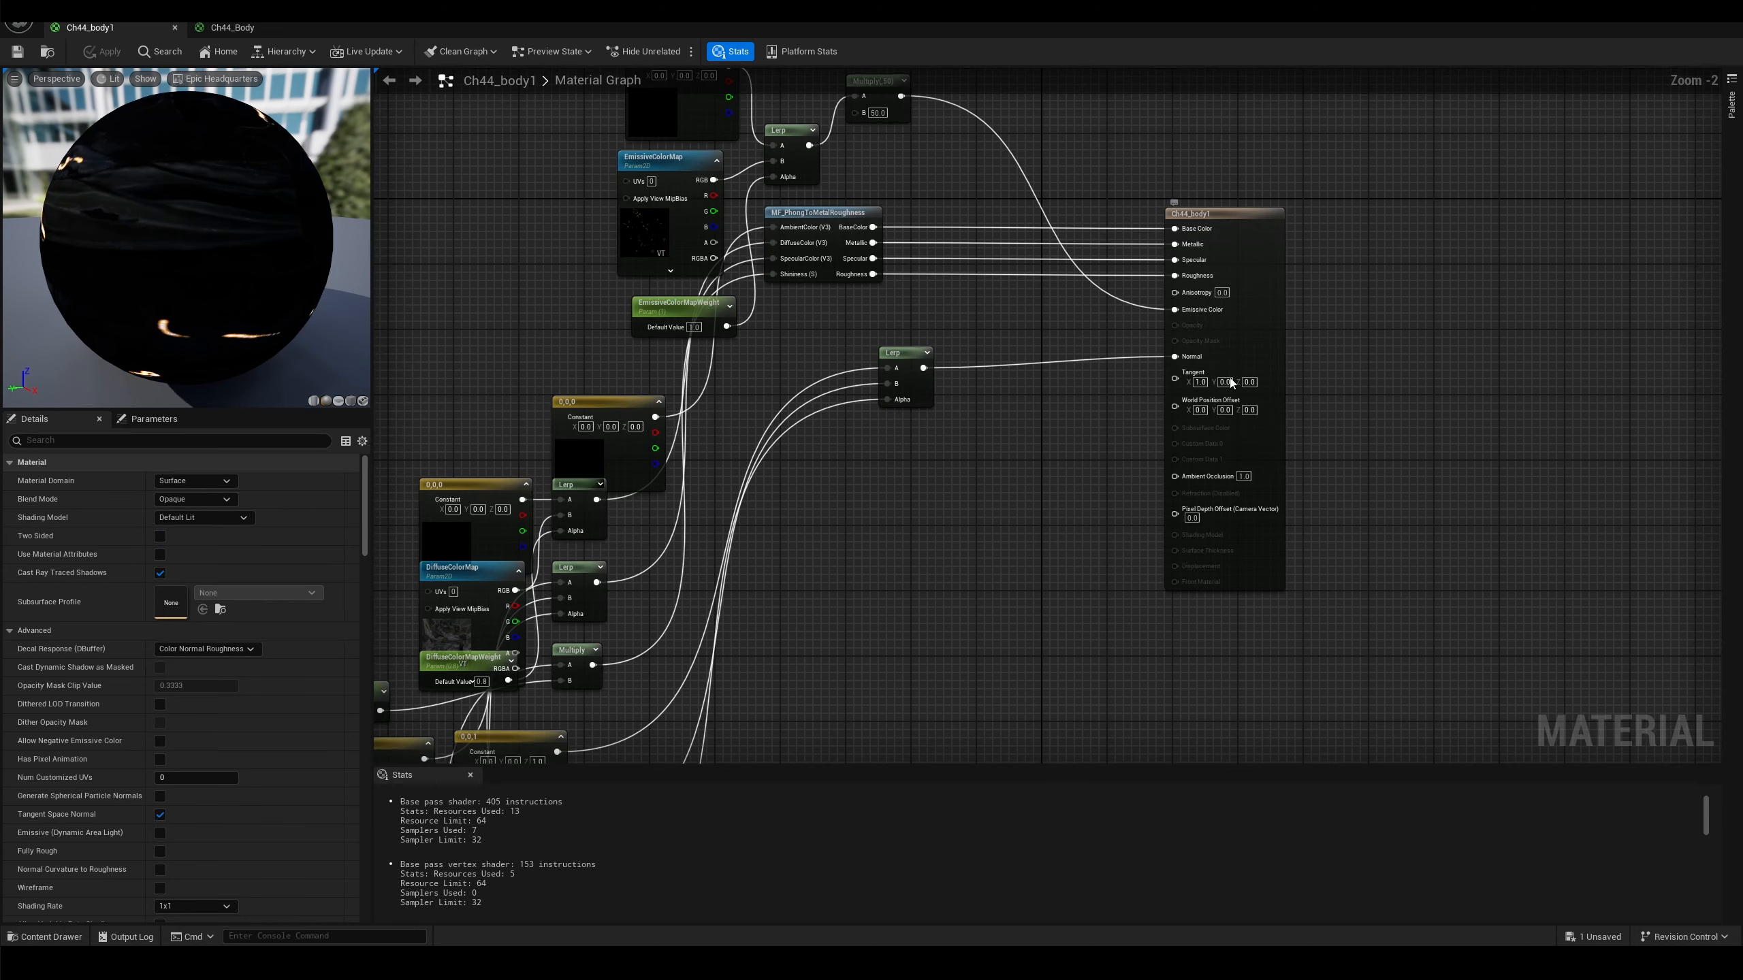
scroll(1218, 375, "up", 2)
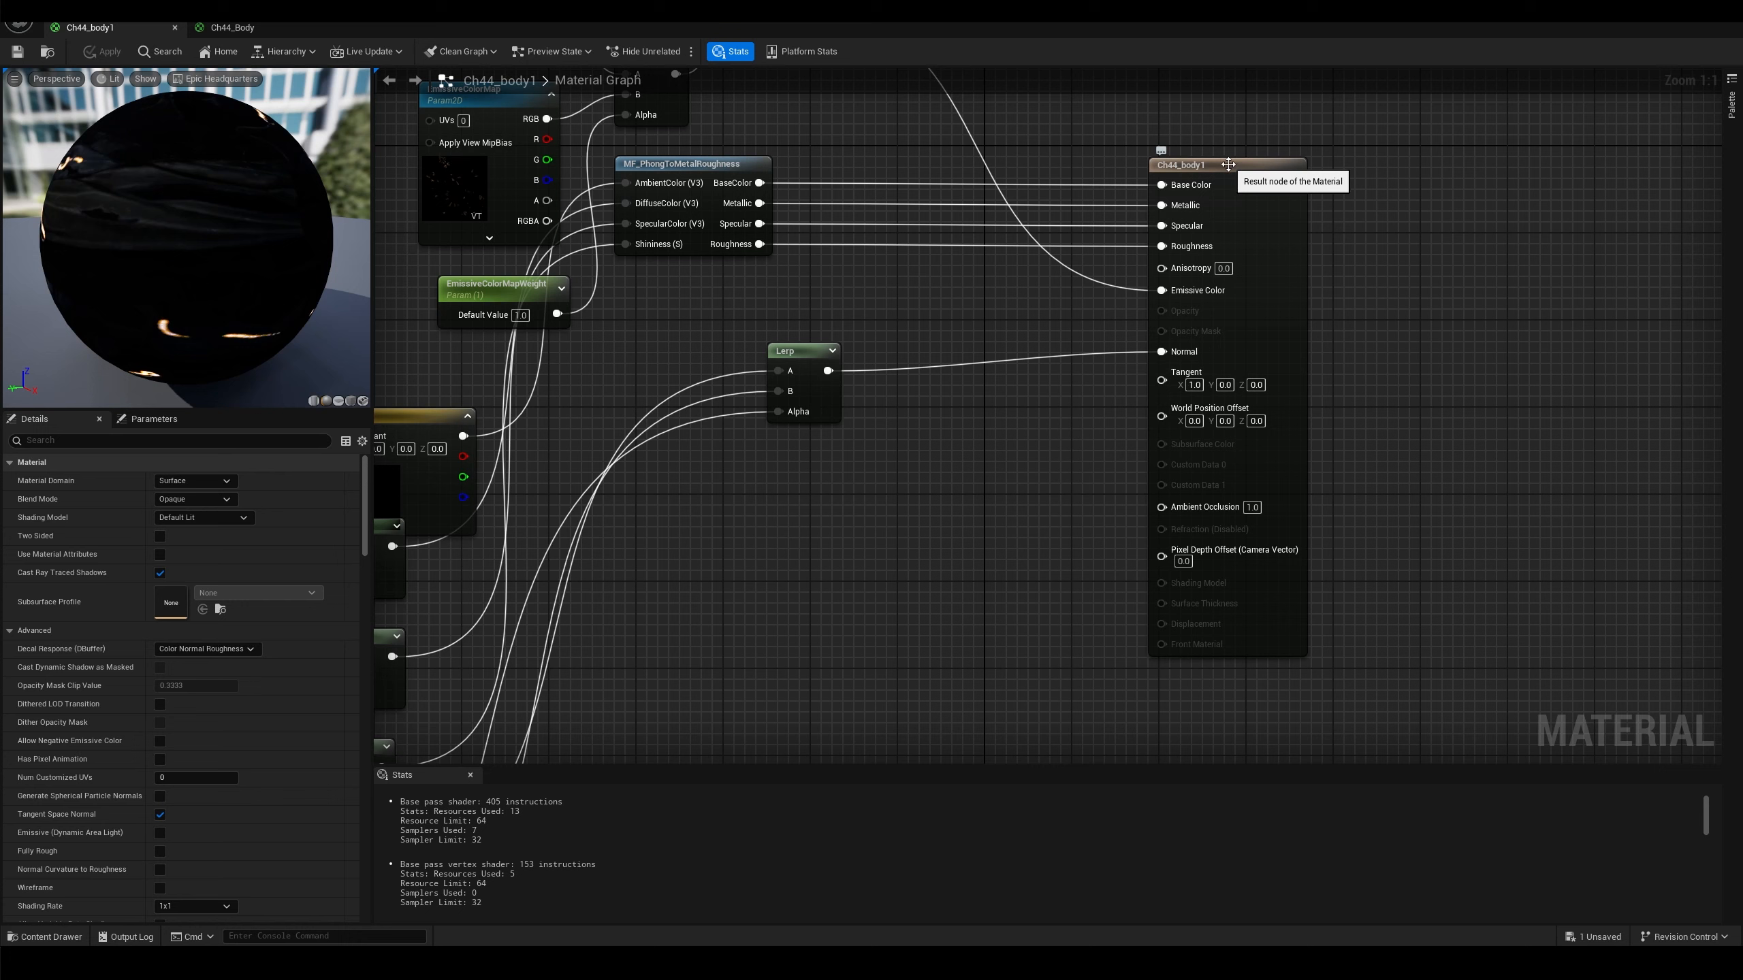
left_click(1237, 196)
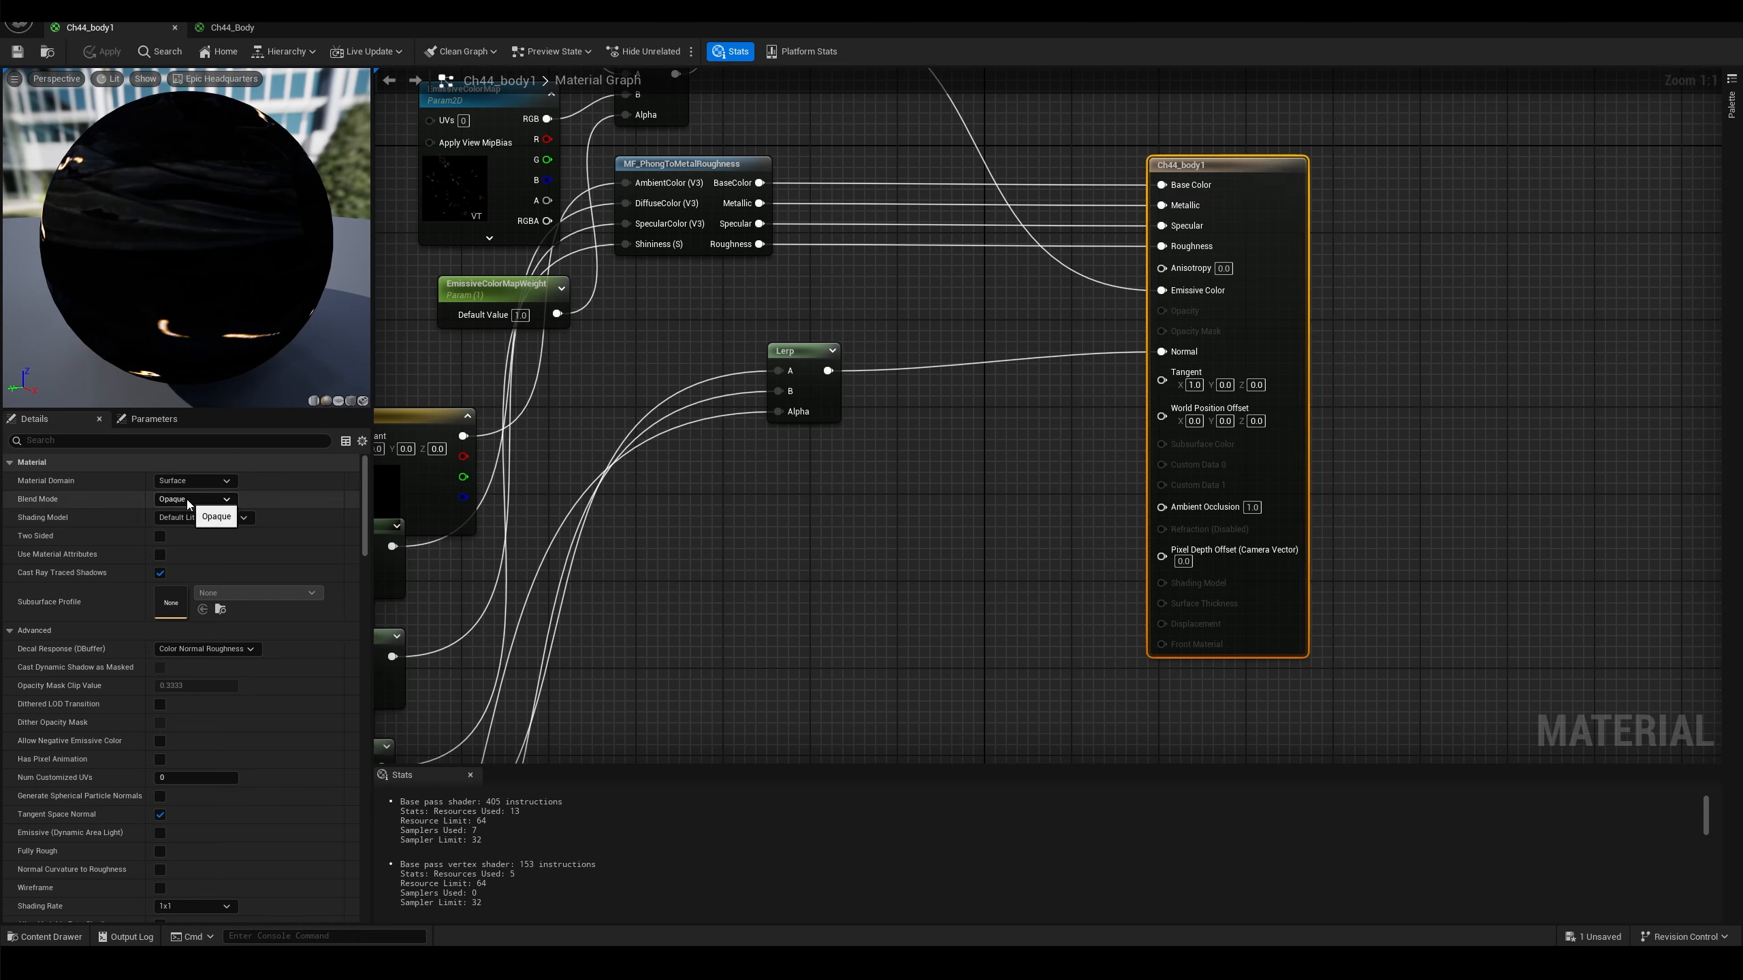
left_click(186, 499)
left_click(173, 525)
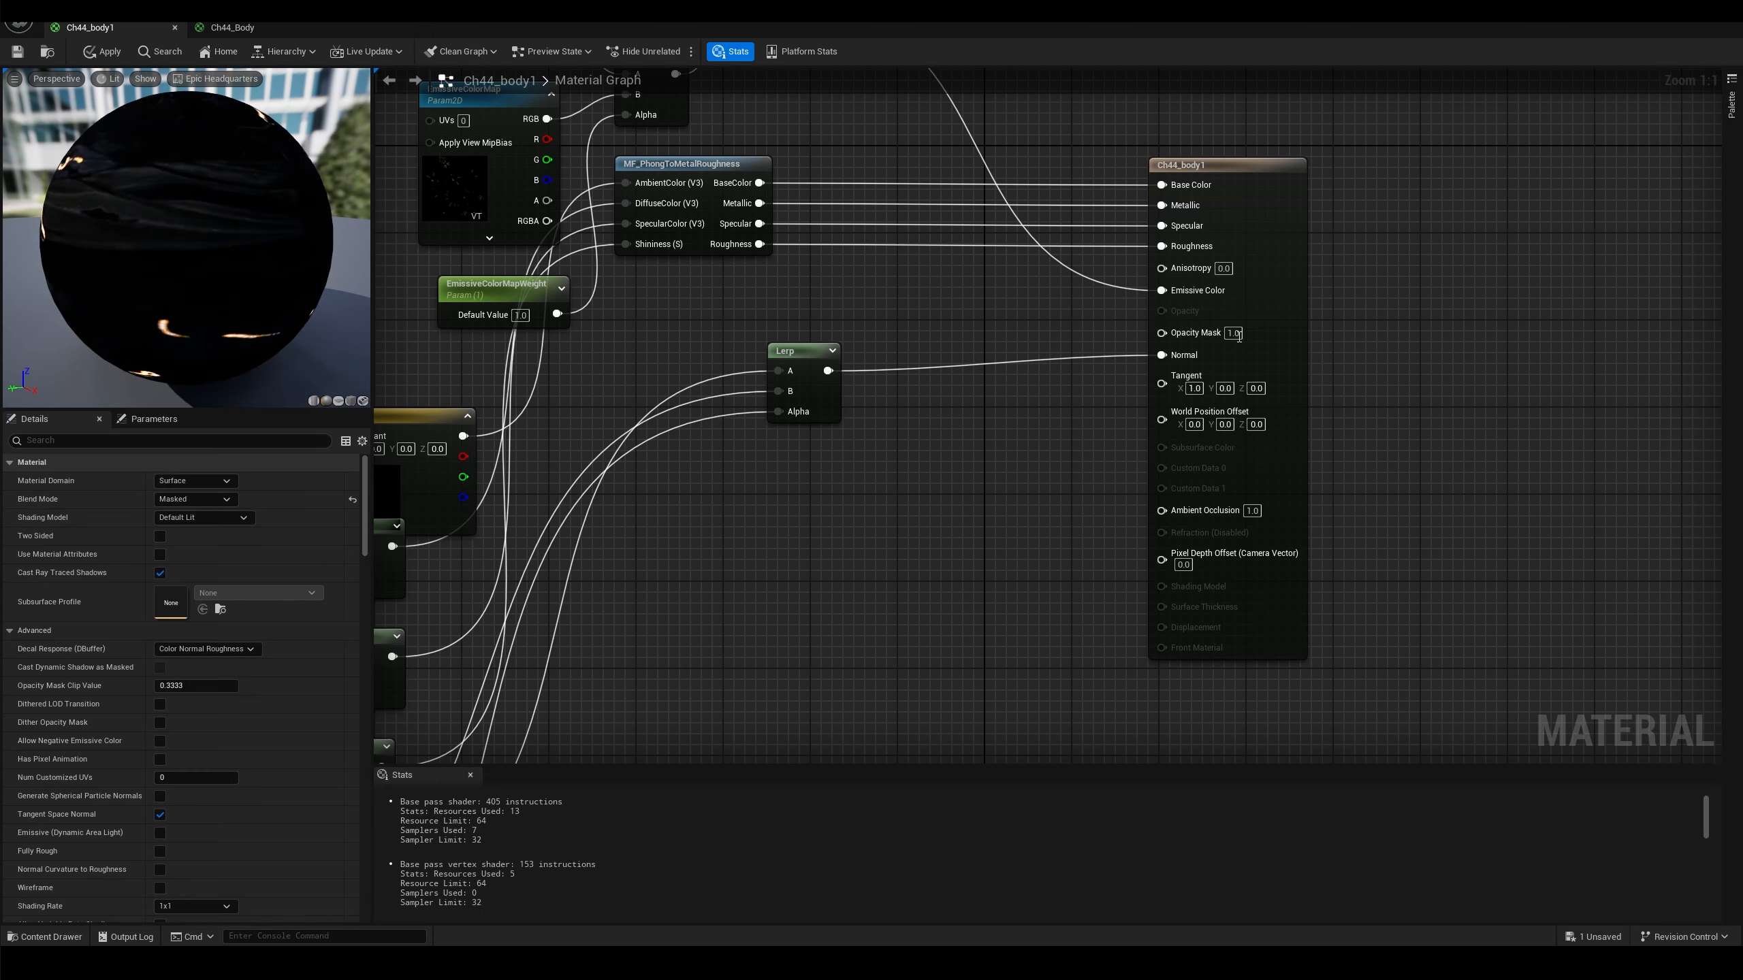
Add a TextureSample node to the material graph in the free area below the Lerp that feeds Normal
right_click_drag(924, 559, 1045, 483)
right_click(956, 487)
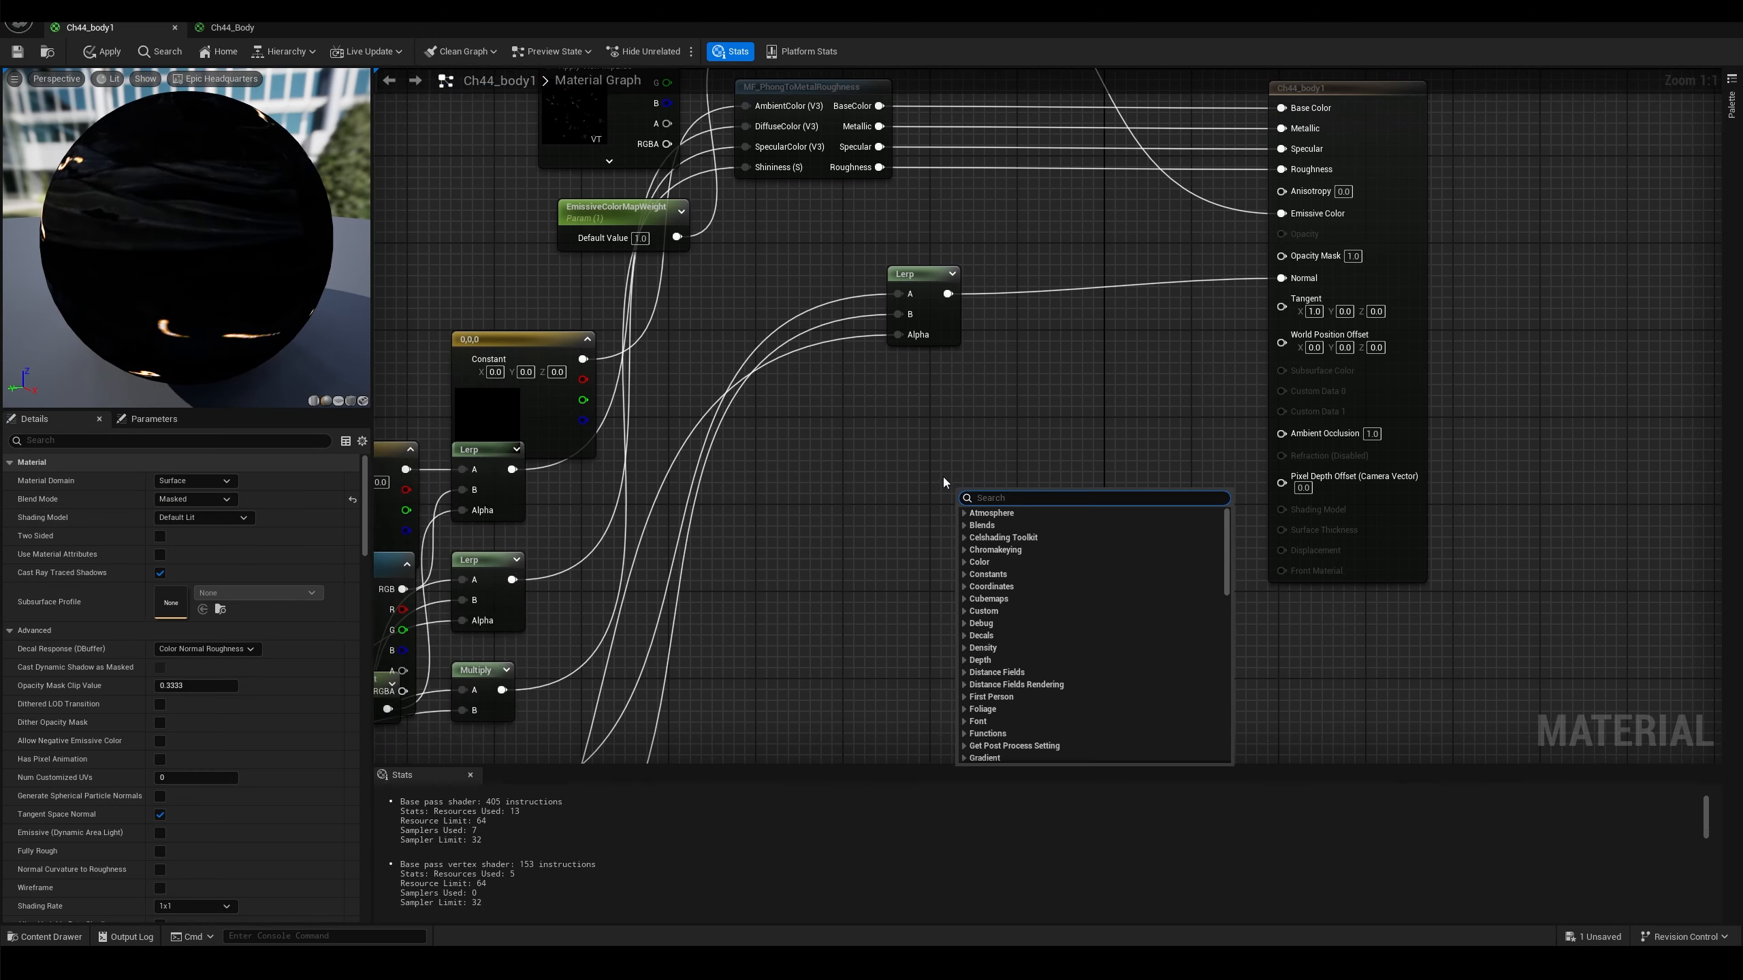
type("tex sa")
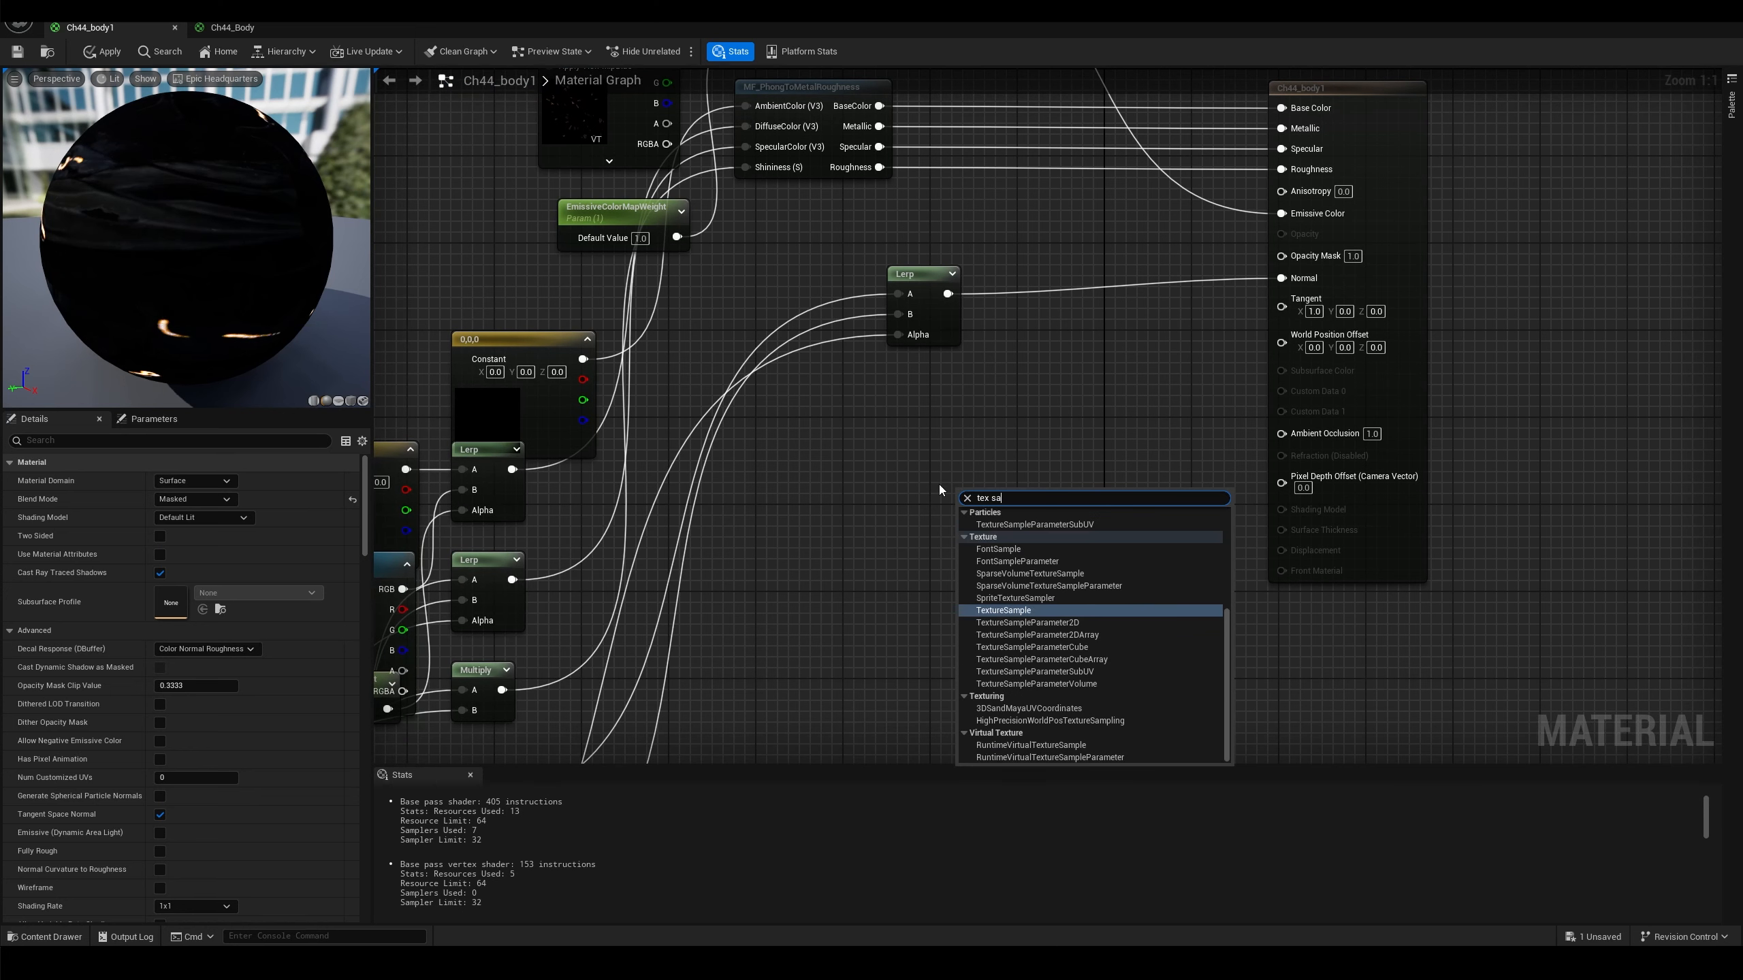
left_click(1004, 610)
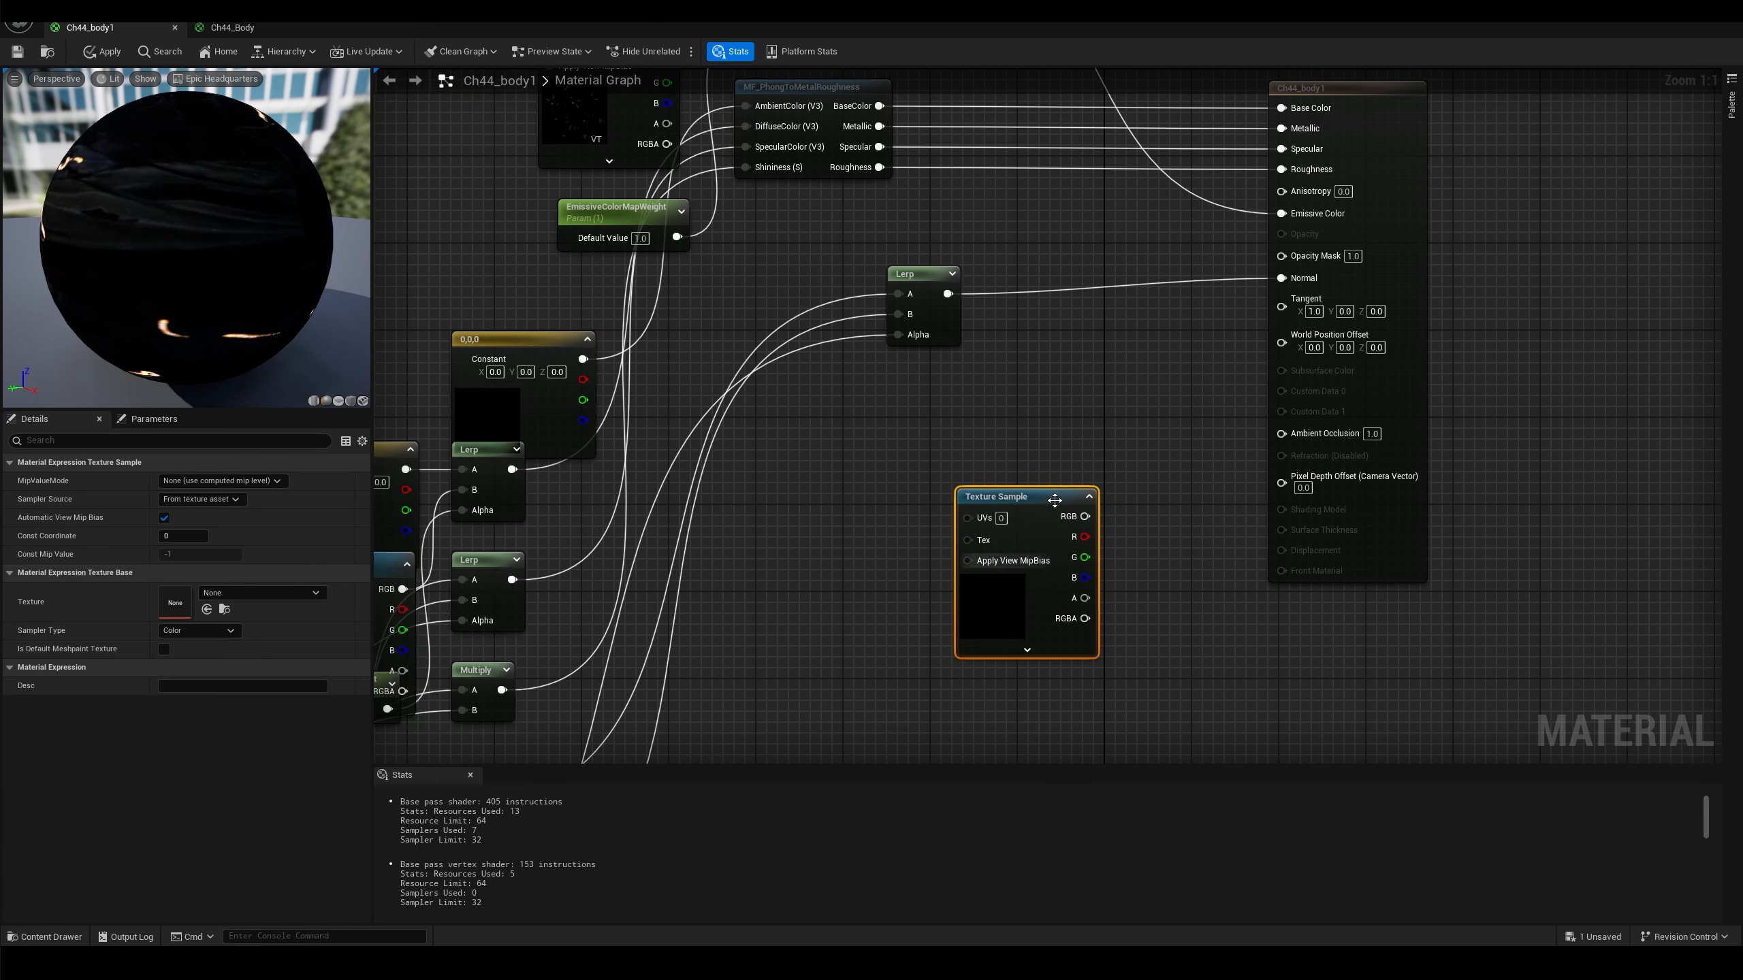
left_click_drag(1025, 501, 998, 485)
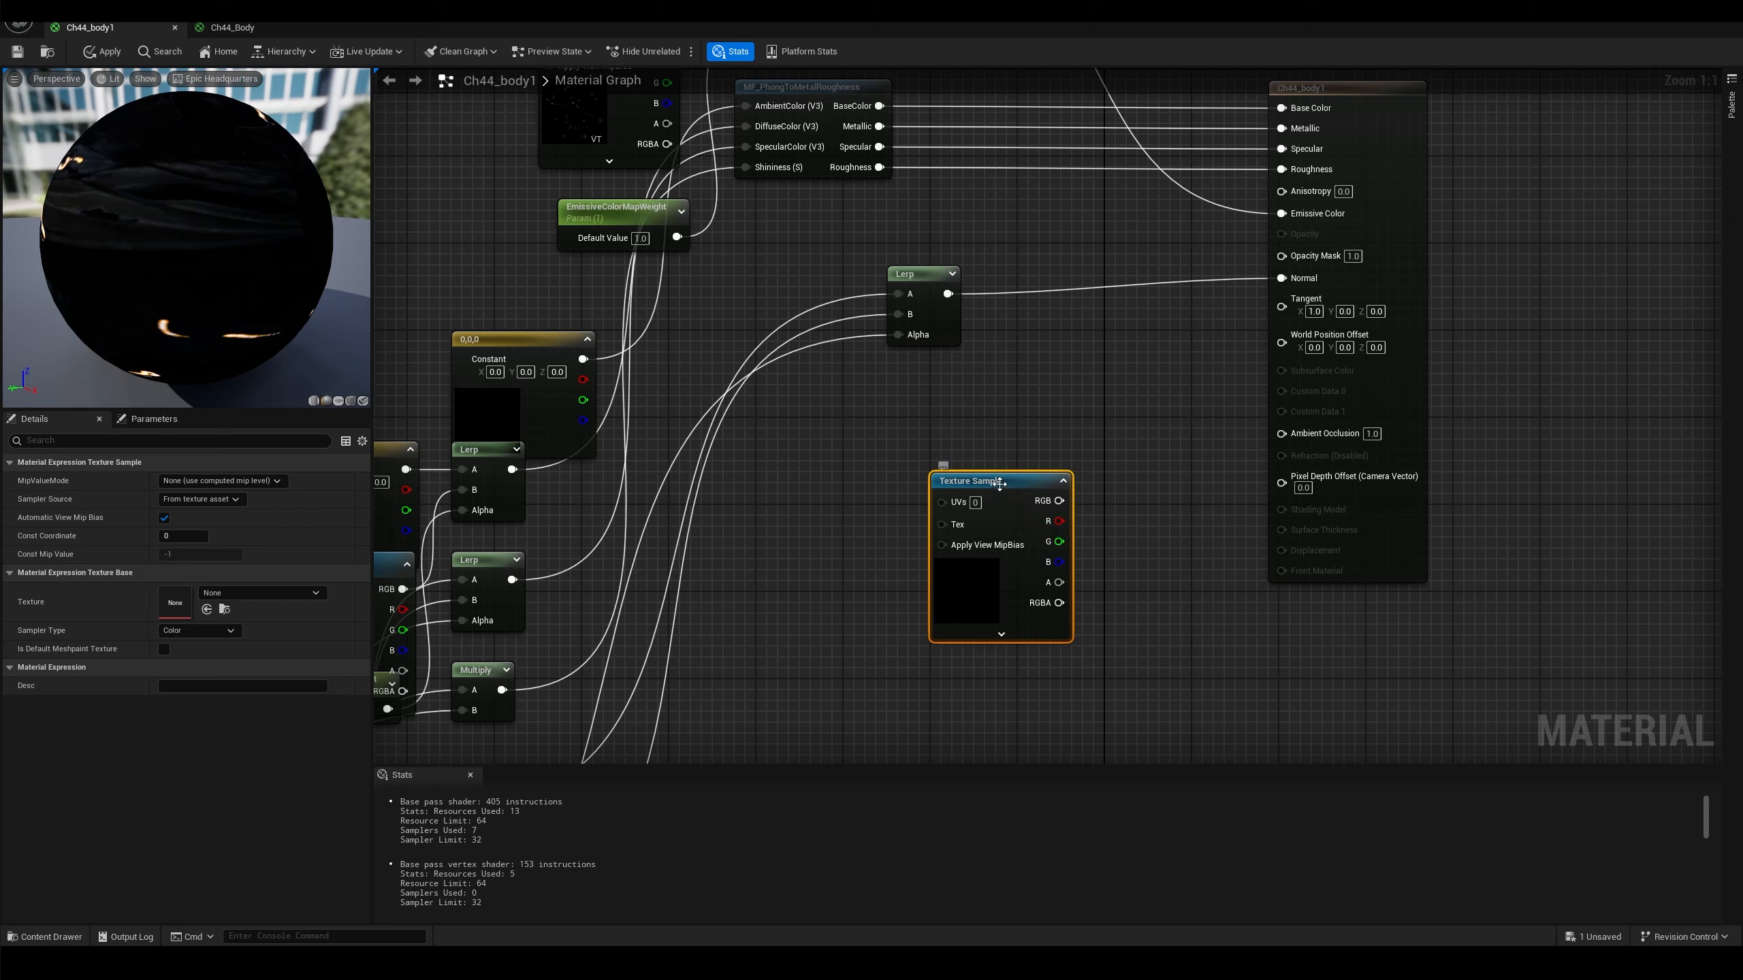
Assign the high_voronoi texture to the Texture Sample node and place the node farther from the material result node
left_click(296, 594)
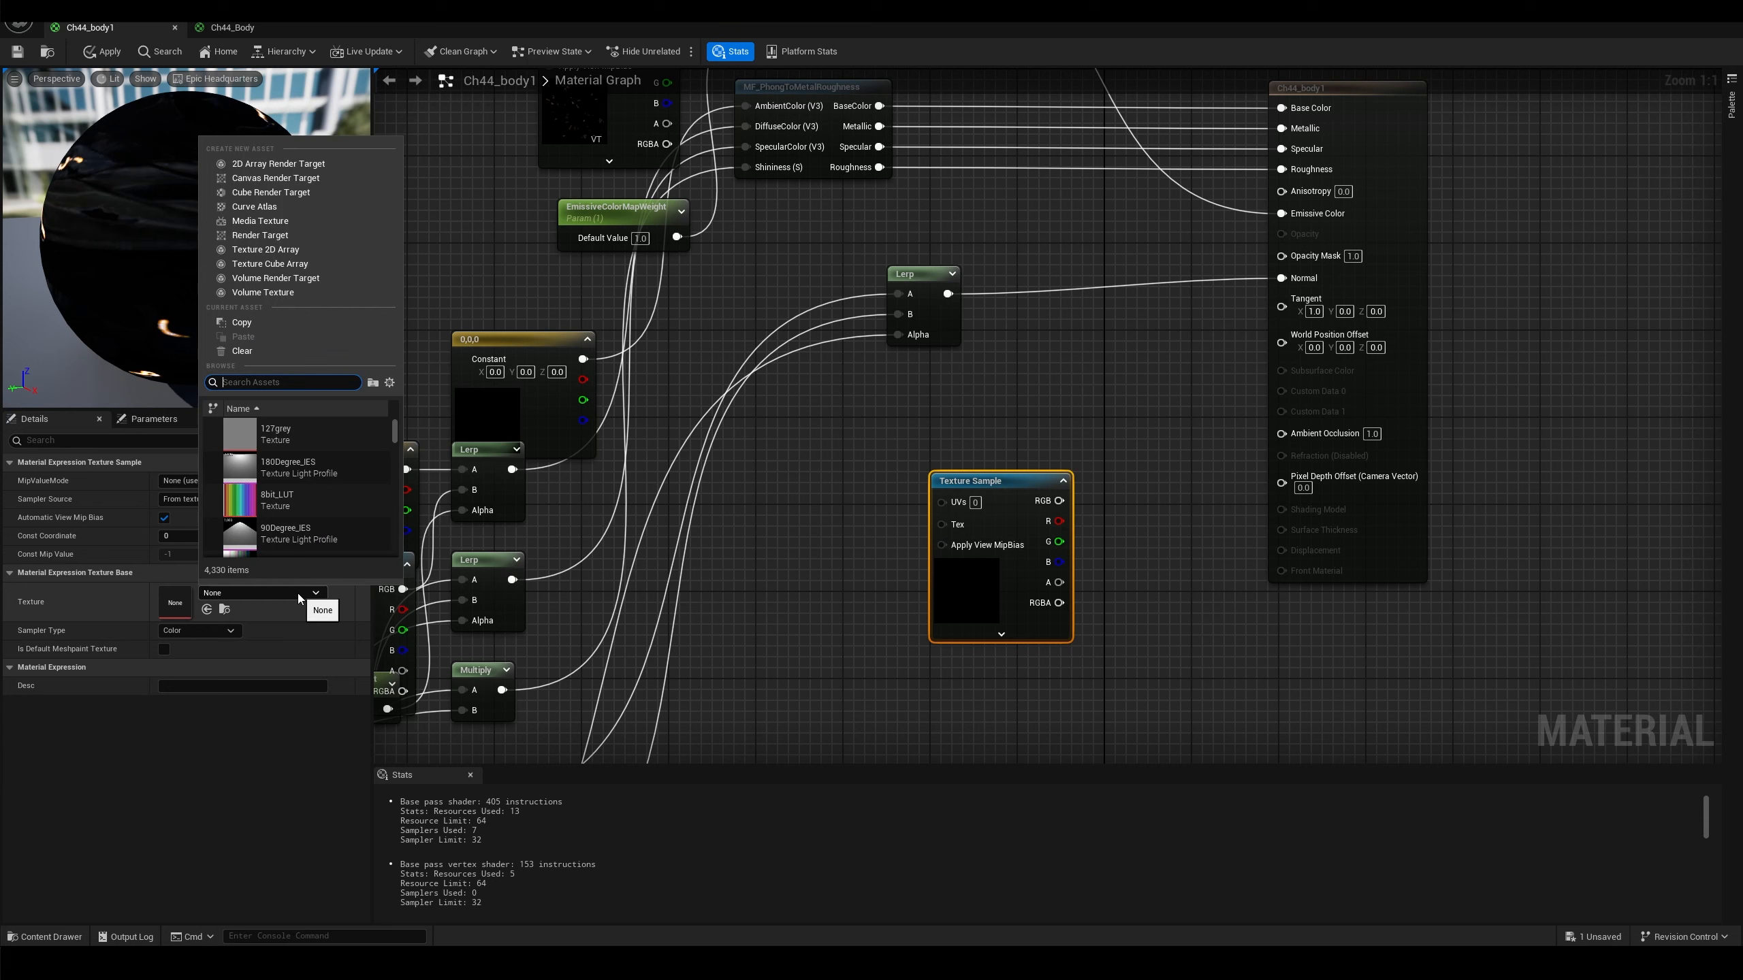
type("voronoi")
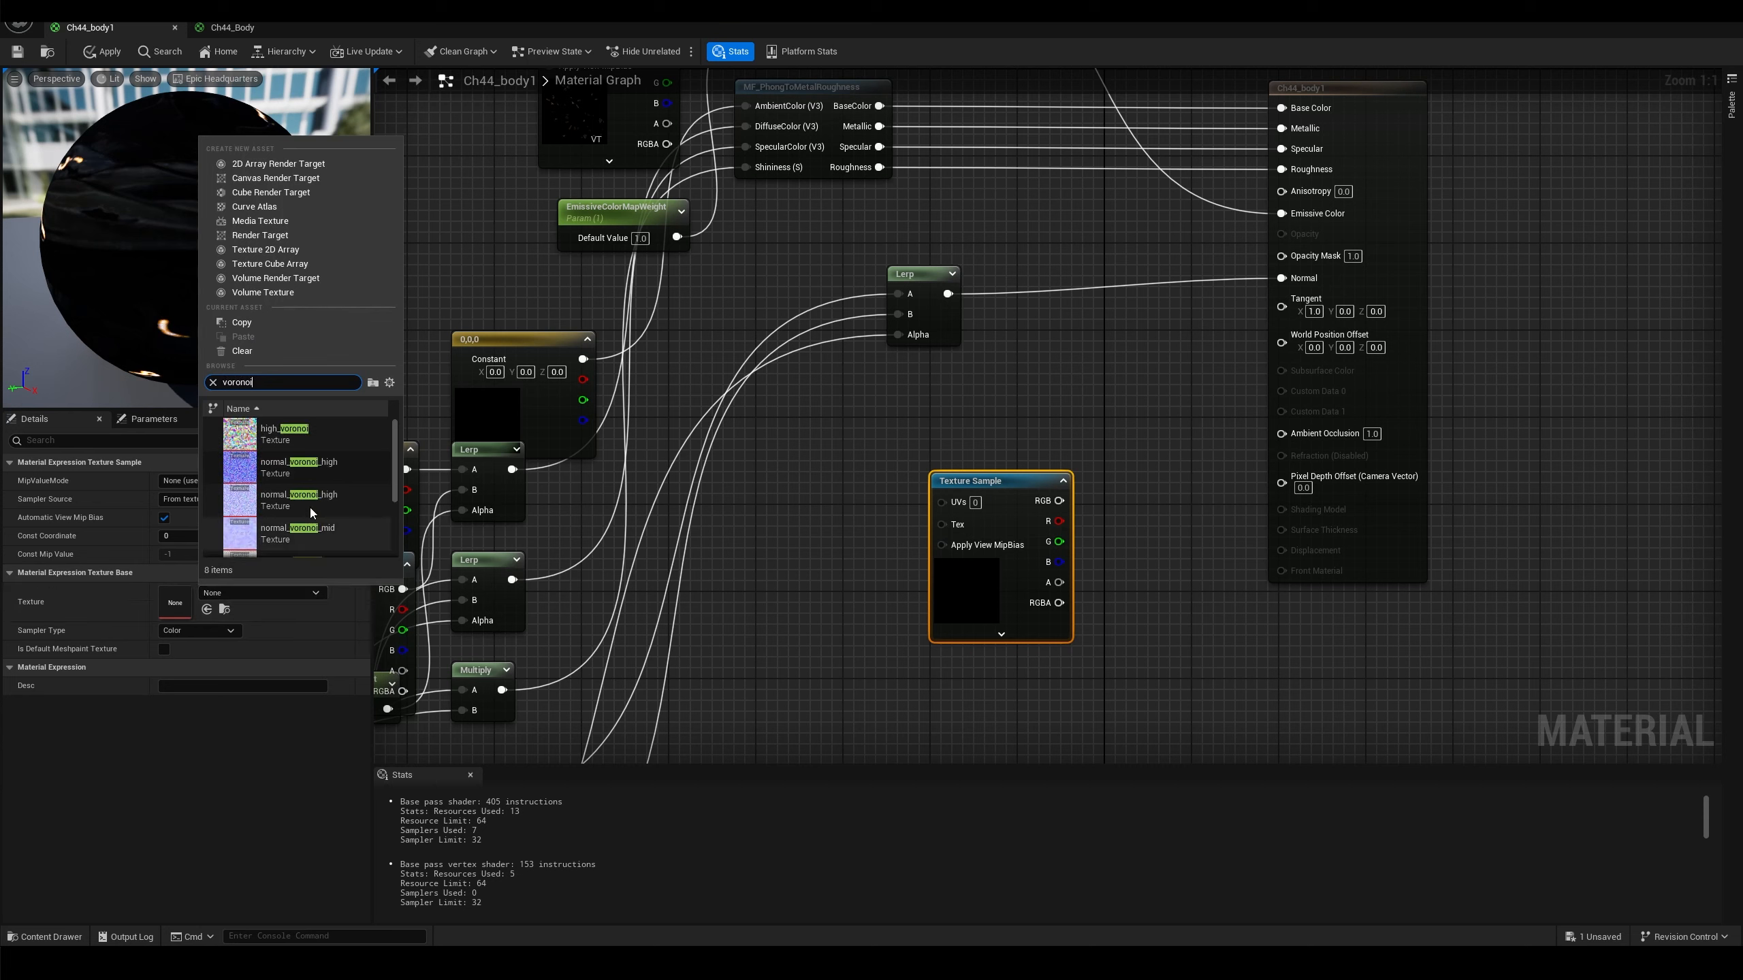
left_click(304, 443)
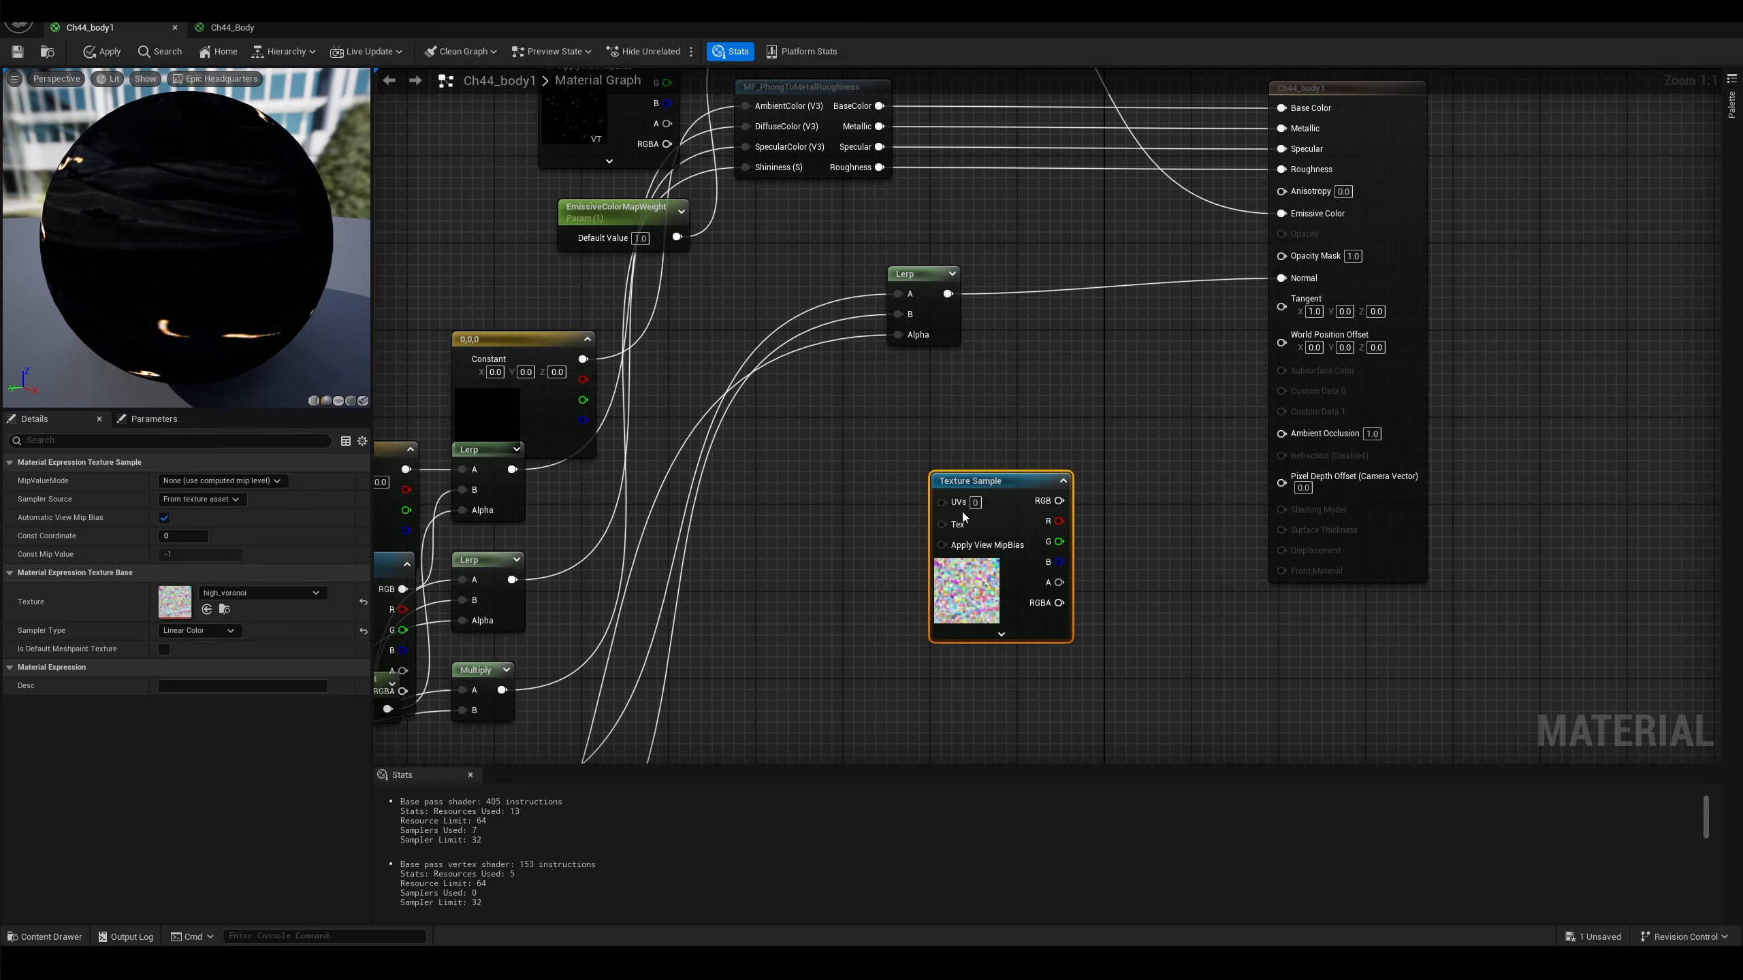
left_click_drag(1014, 491, 949, 491)
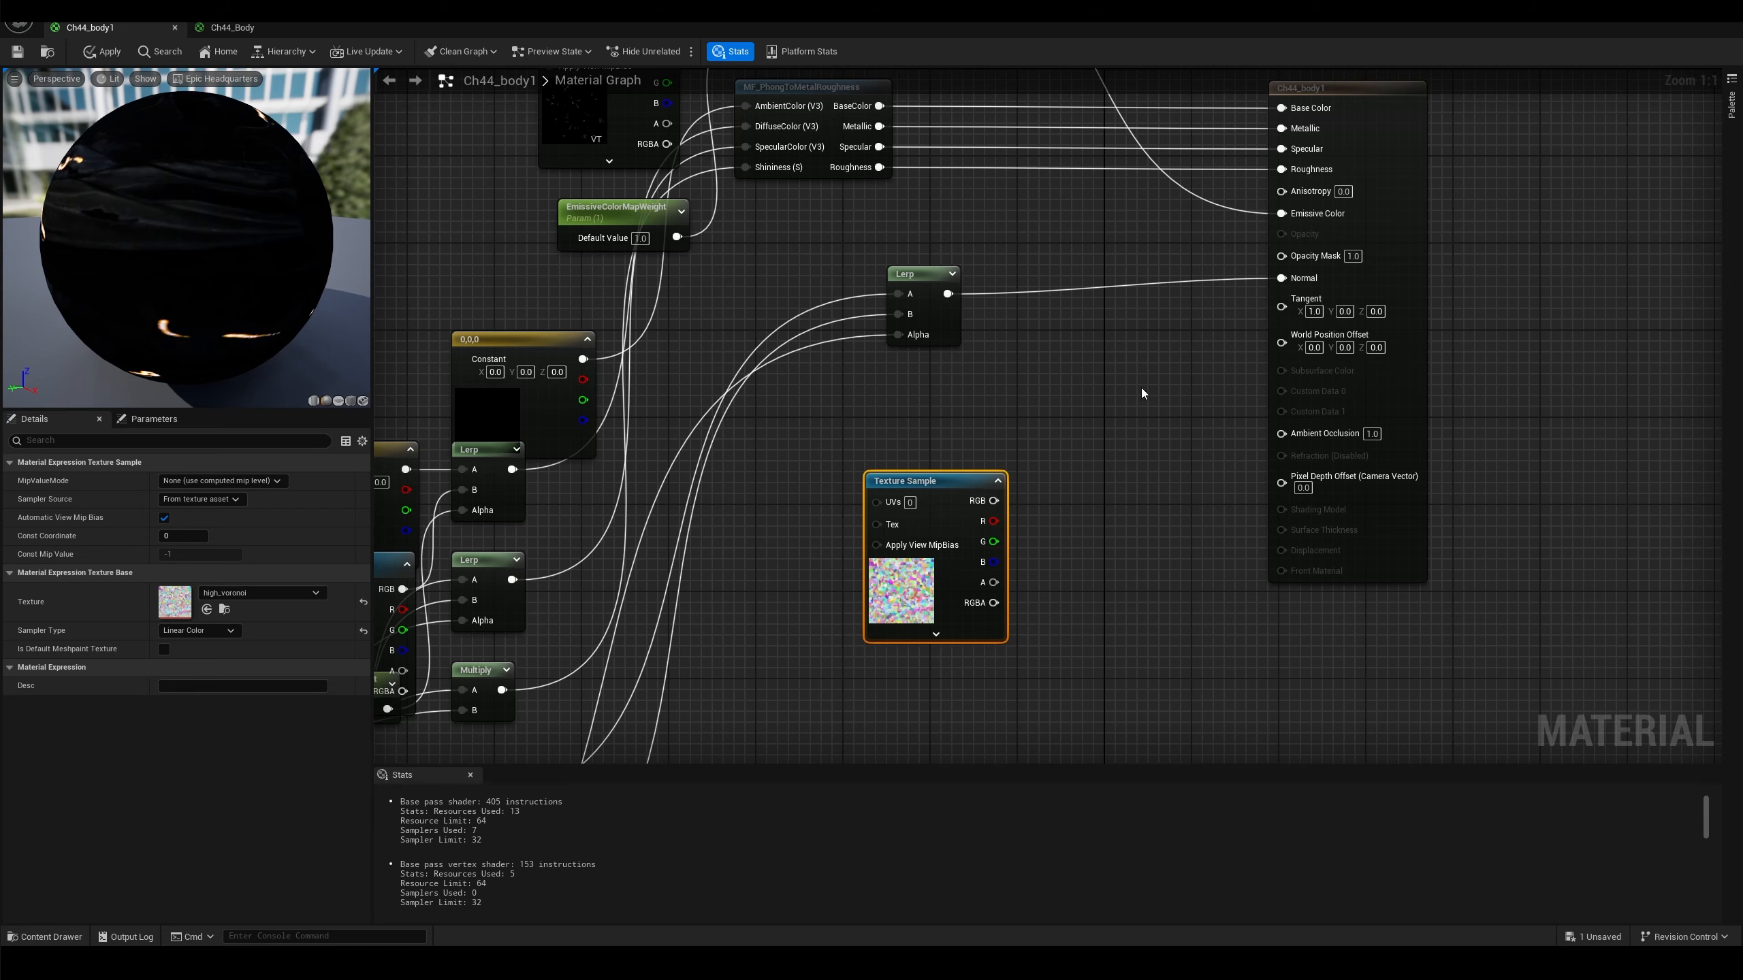
Connect the Texture Sample's RGB output to Emissive Color, apply the material and return to the level
right_click_drag(1141, 390, 1084, 465)
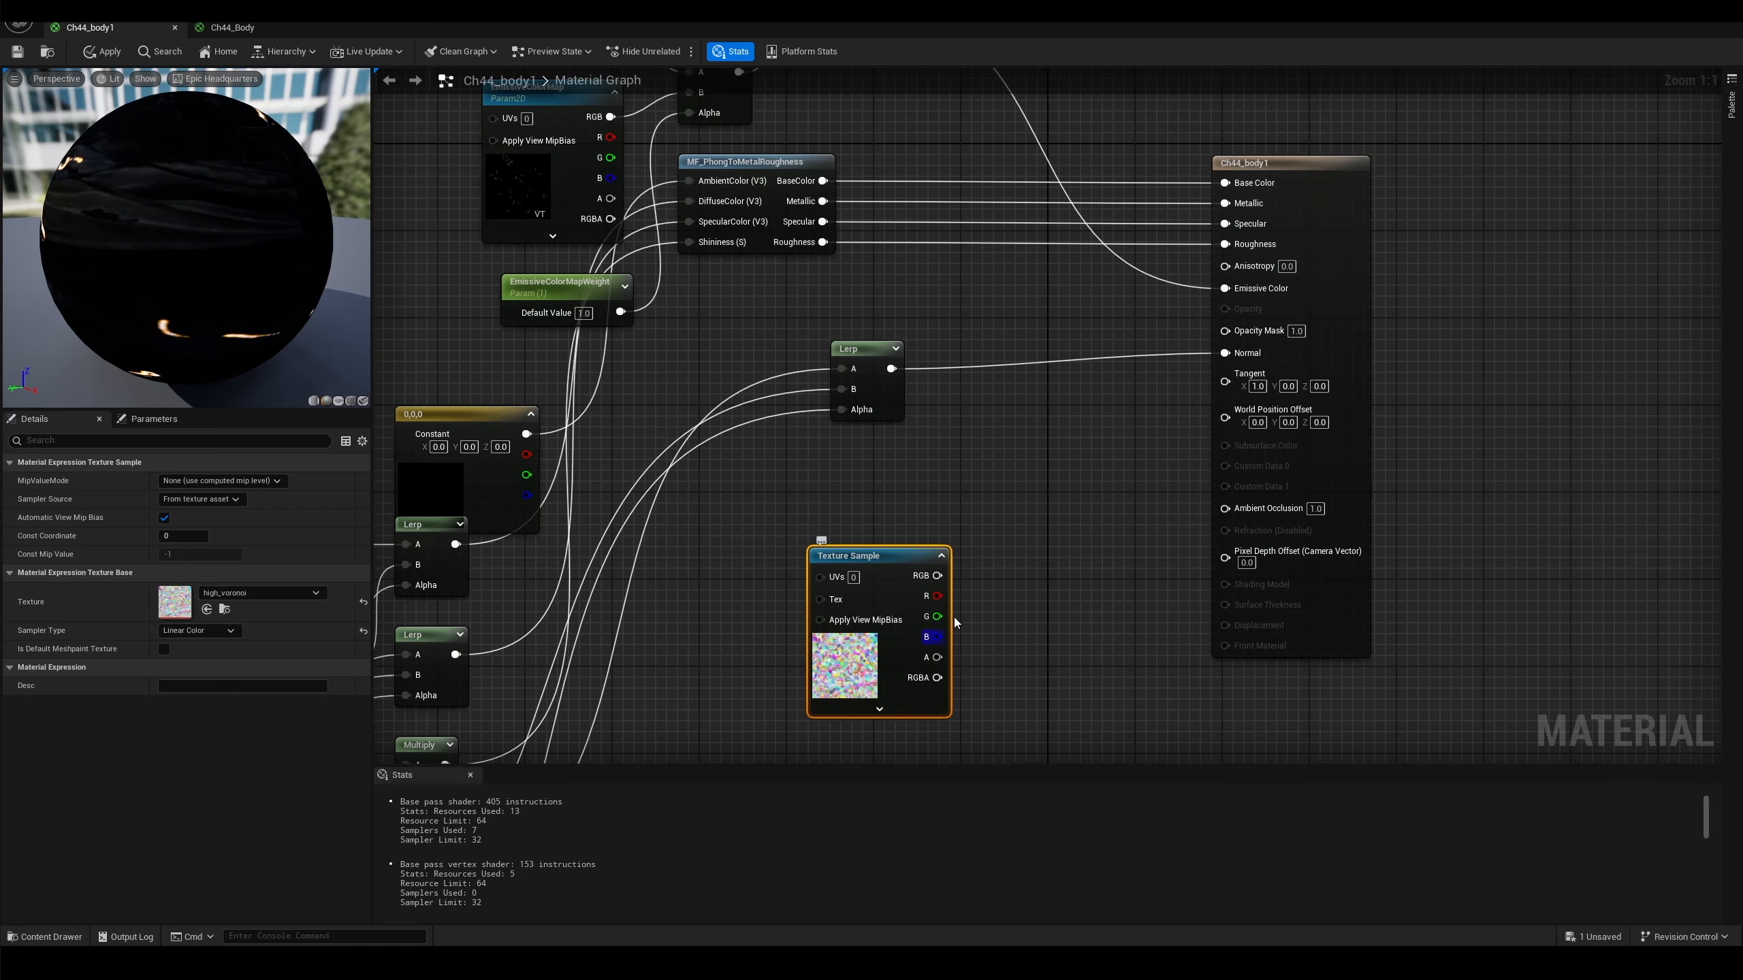
left_click_drag(938, 576, 1230, 289)
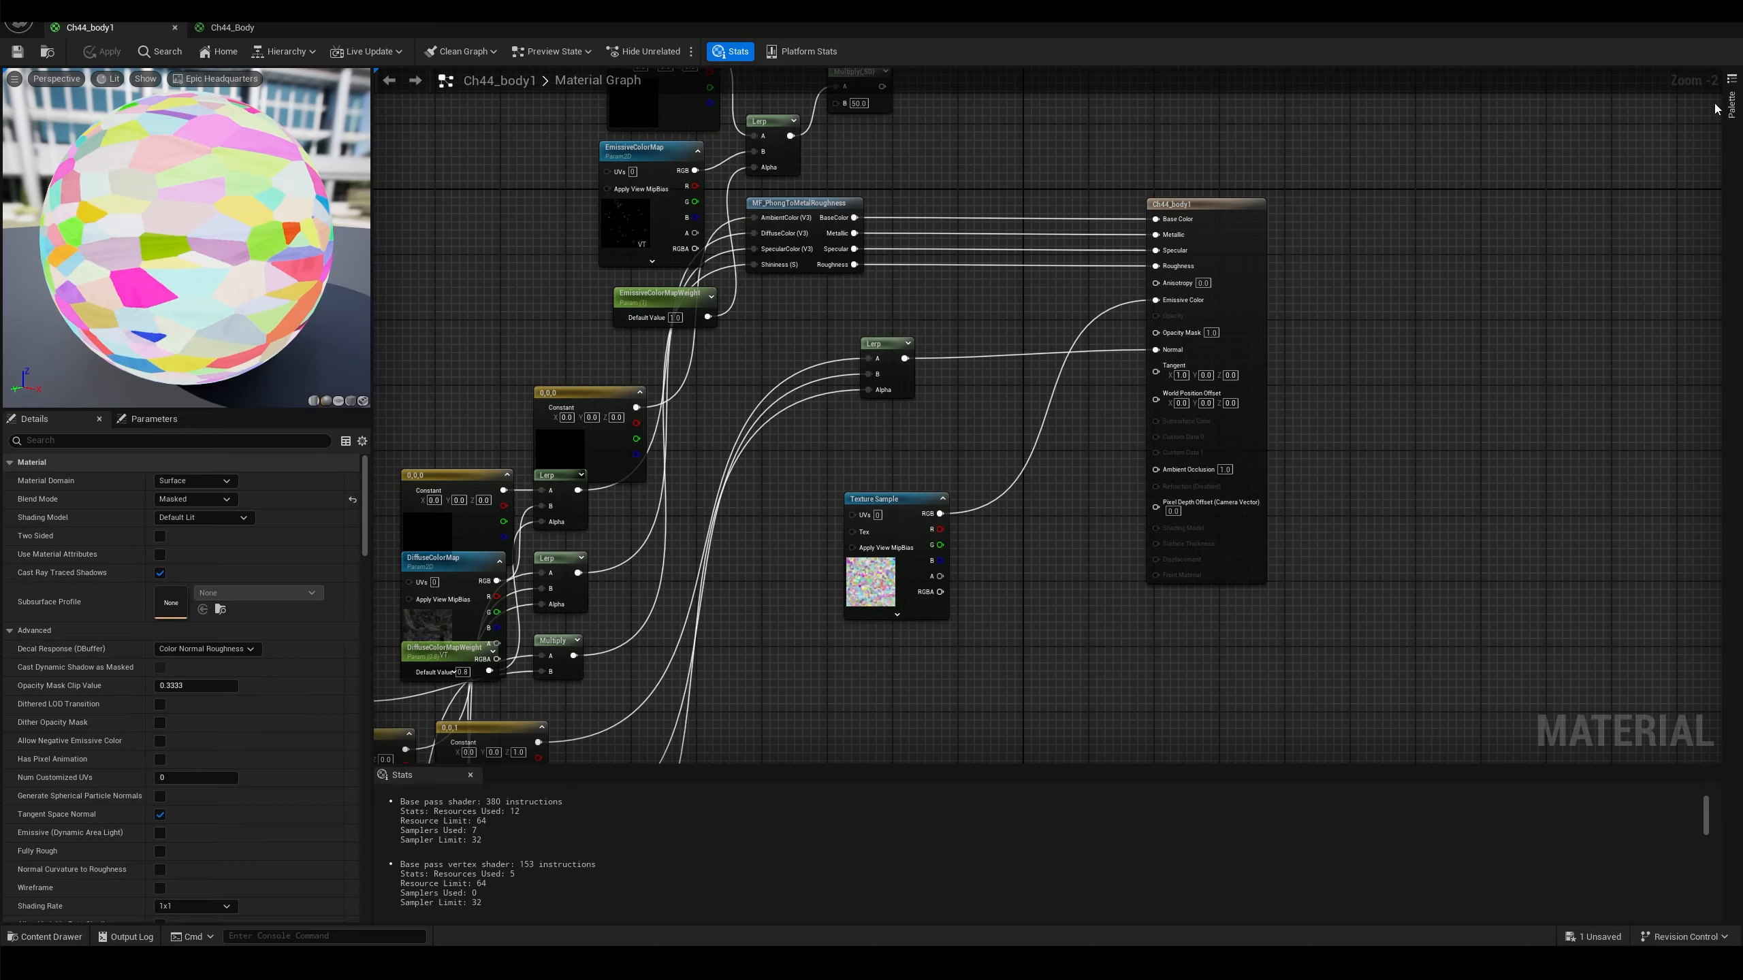
left_click(1674, 13)
Find the PostProcessVolume by searching for "post", hide it in the level, and examine the voronoi pattern on the ninja's torso
right_click_drag(1062, 485, 1167, 467)
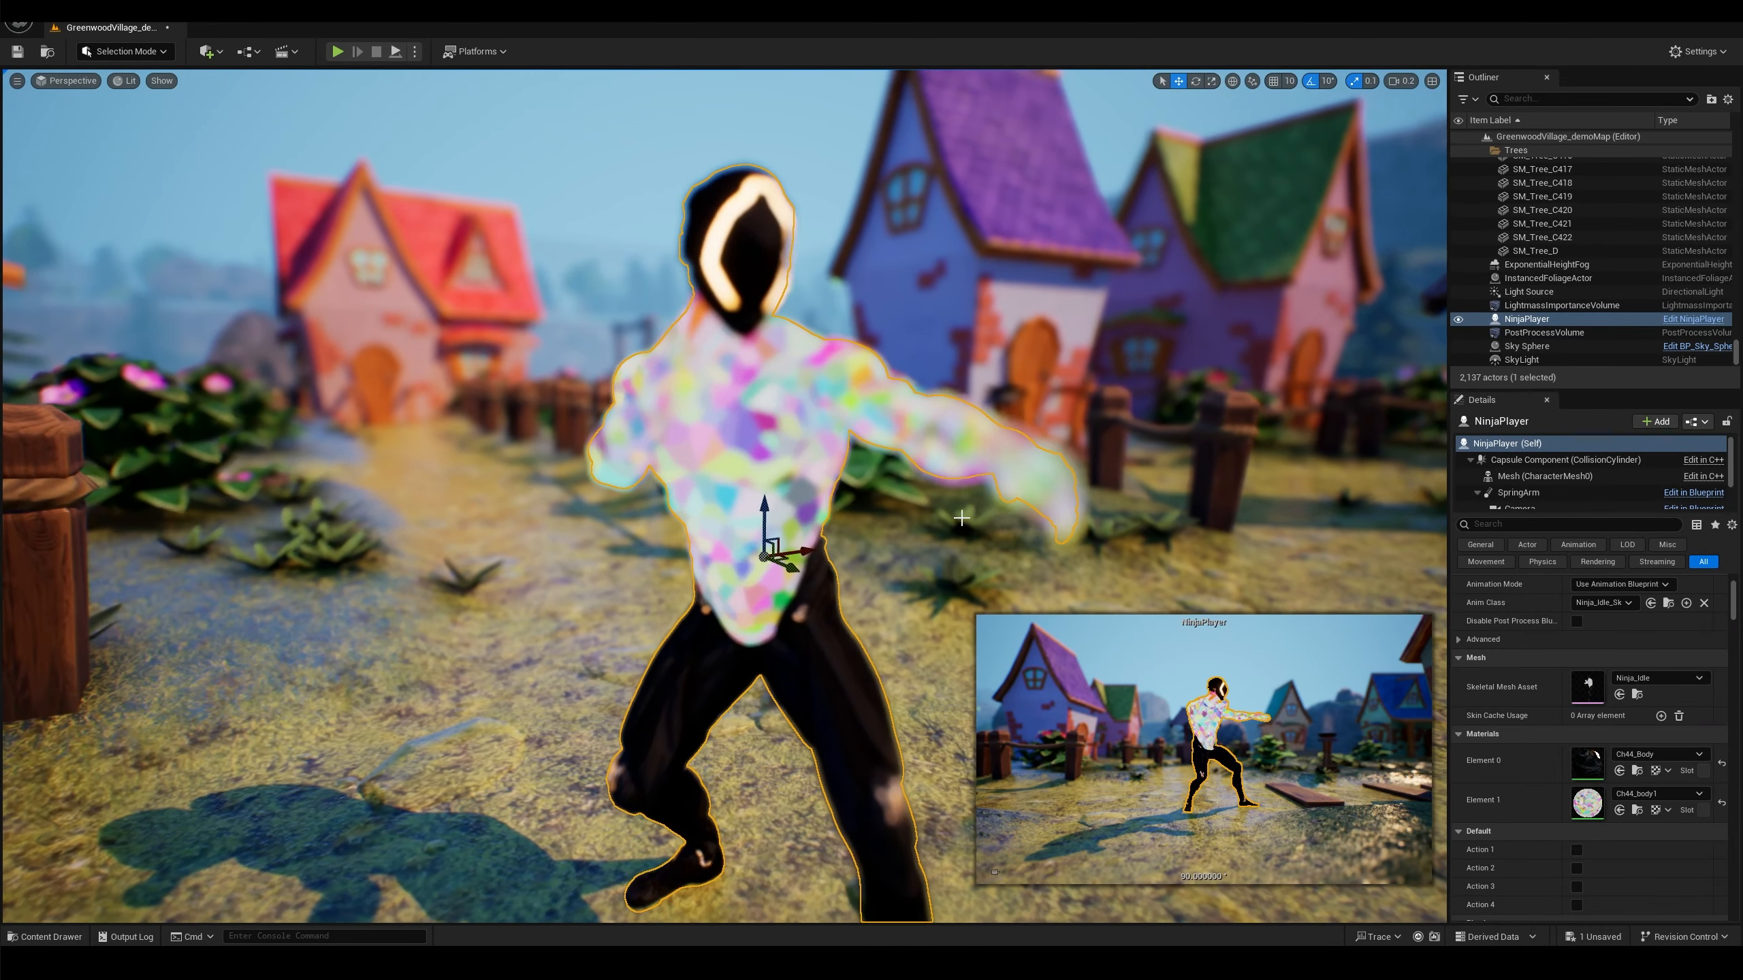
left_click(1592, 98)
type("post")
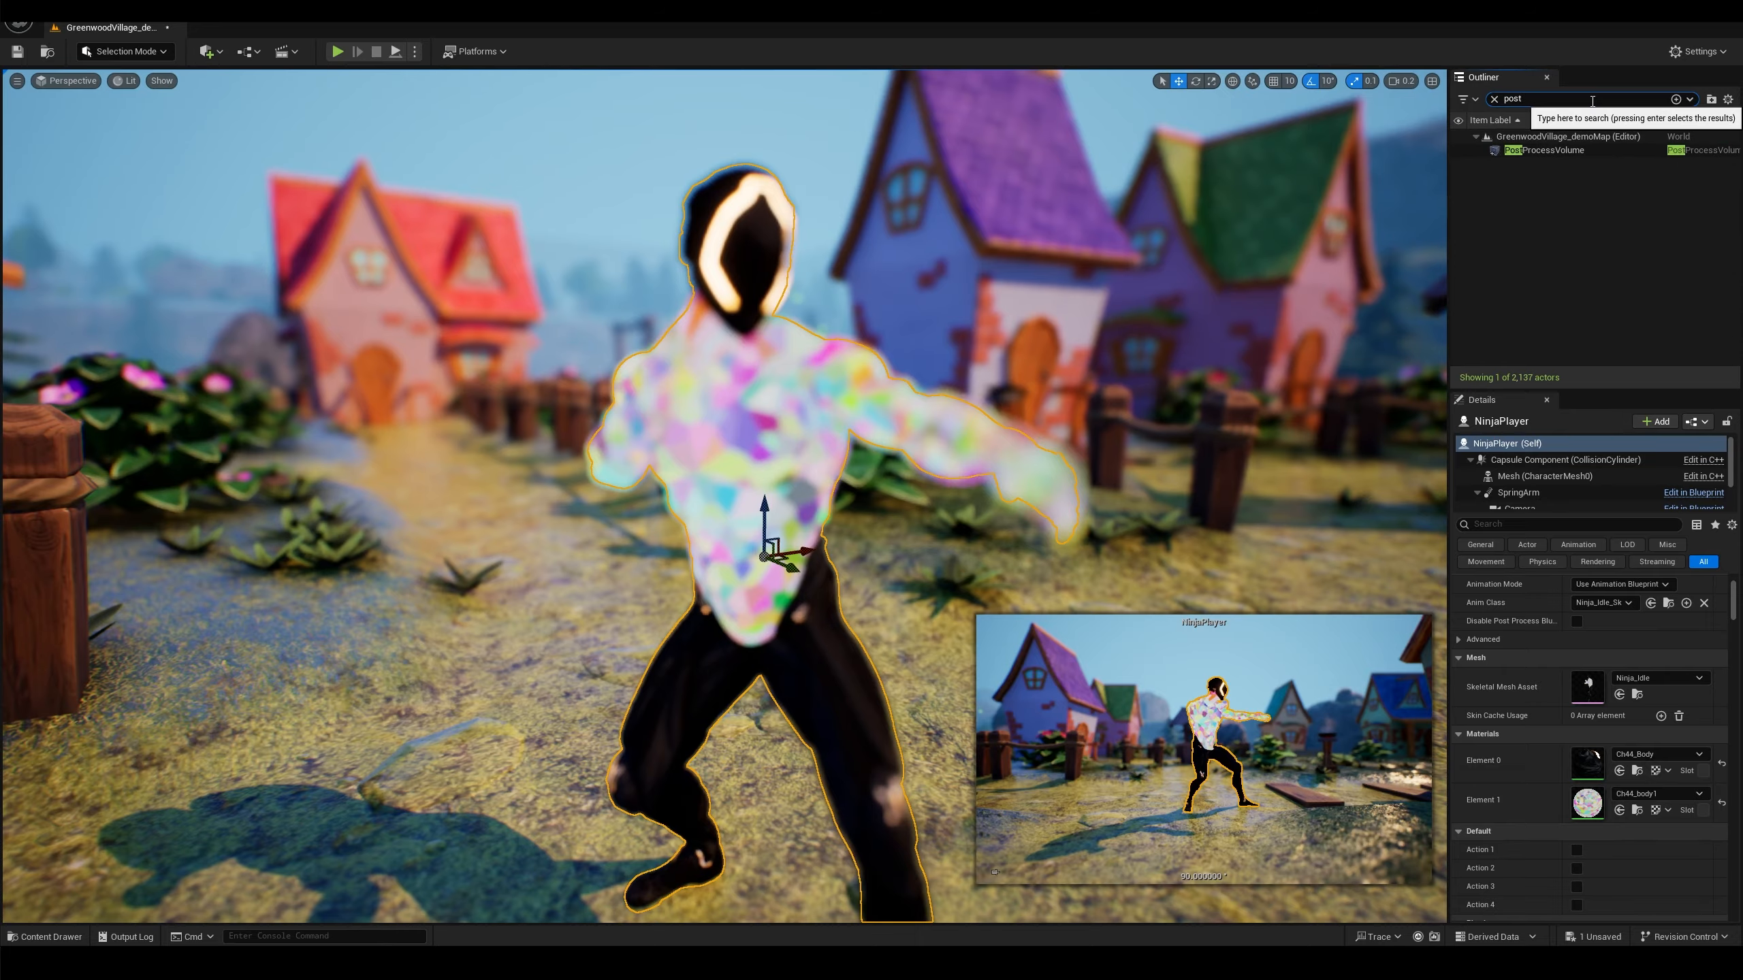
left_click(1459, 150)
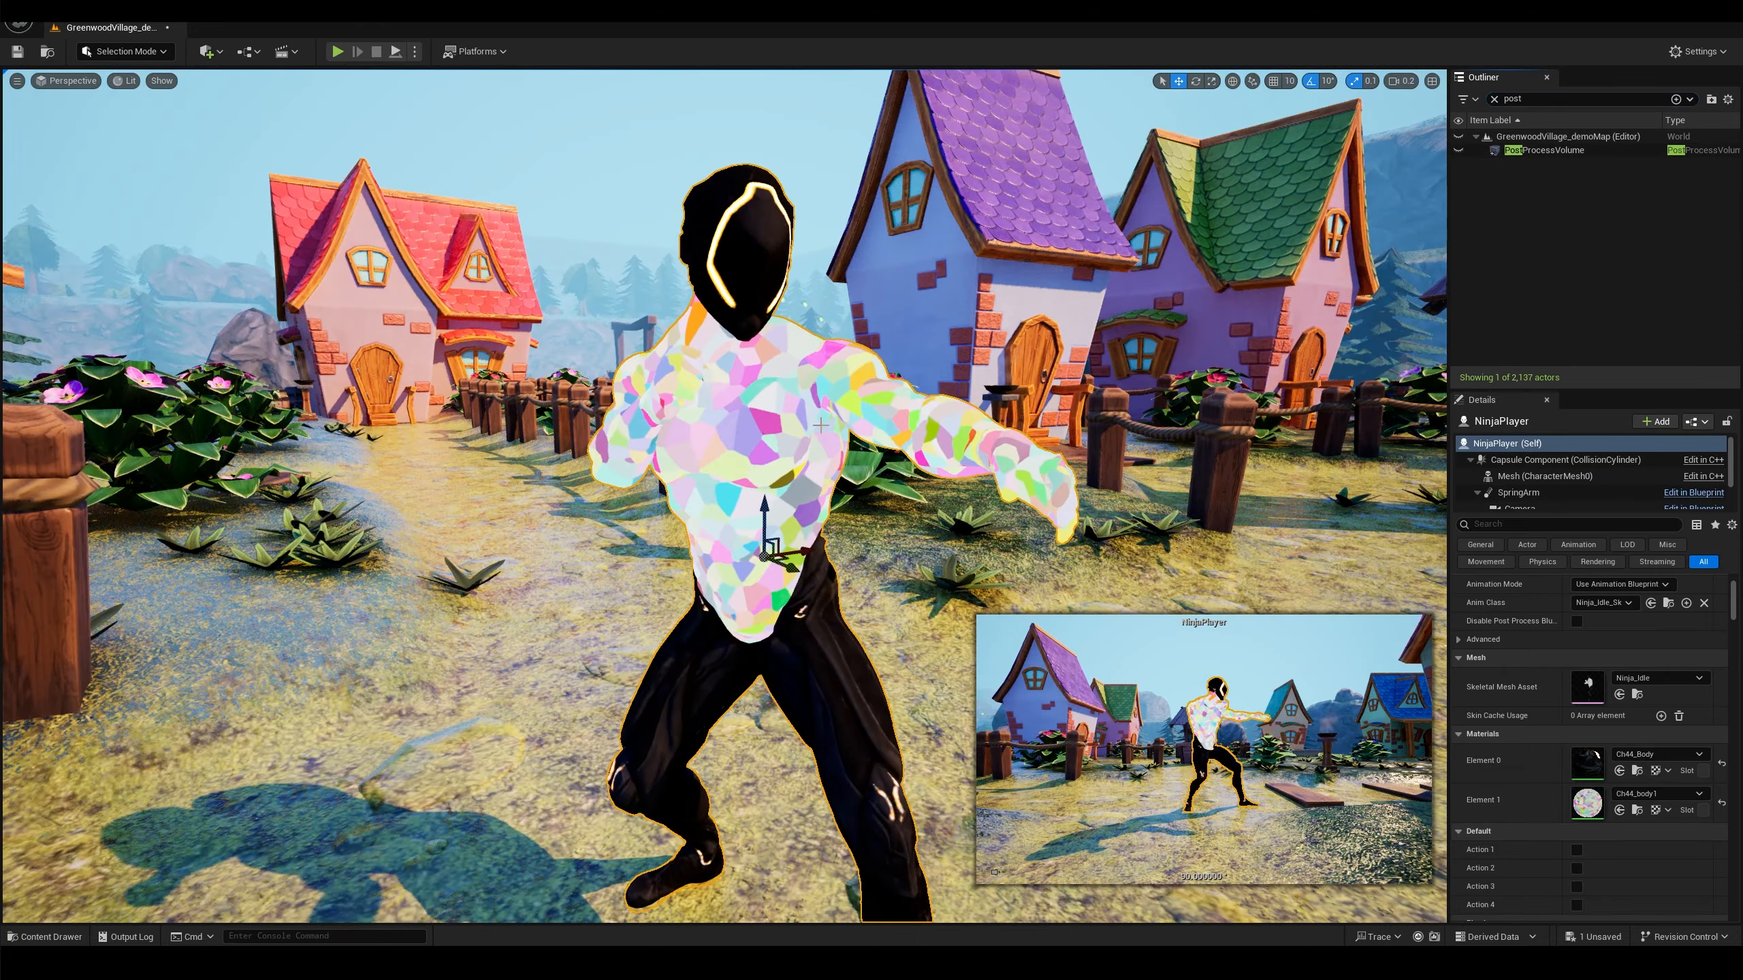
mouse_move(920, 407)
right_mouse_down()
mouse_move(958, 407)
mouse_move(928, 409)
mouse_move(945, 411)
right_mouse_up()
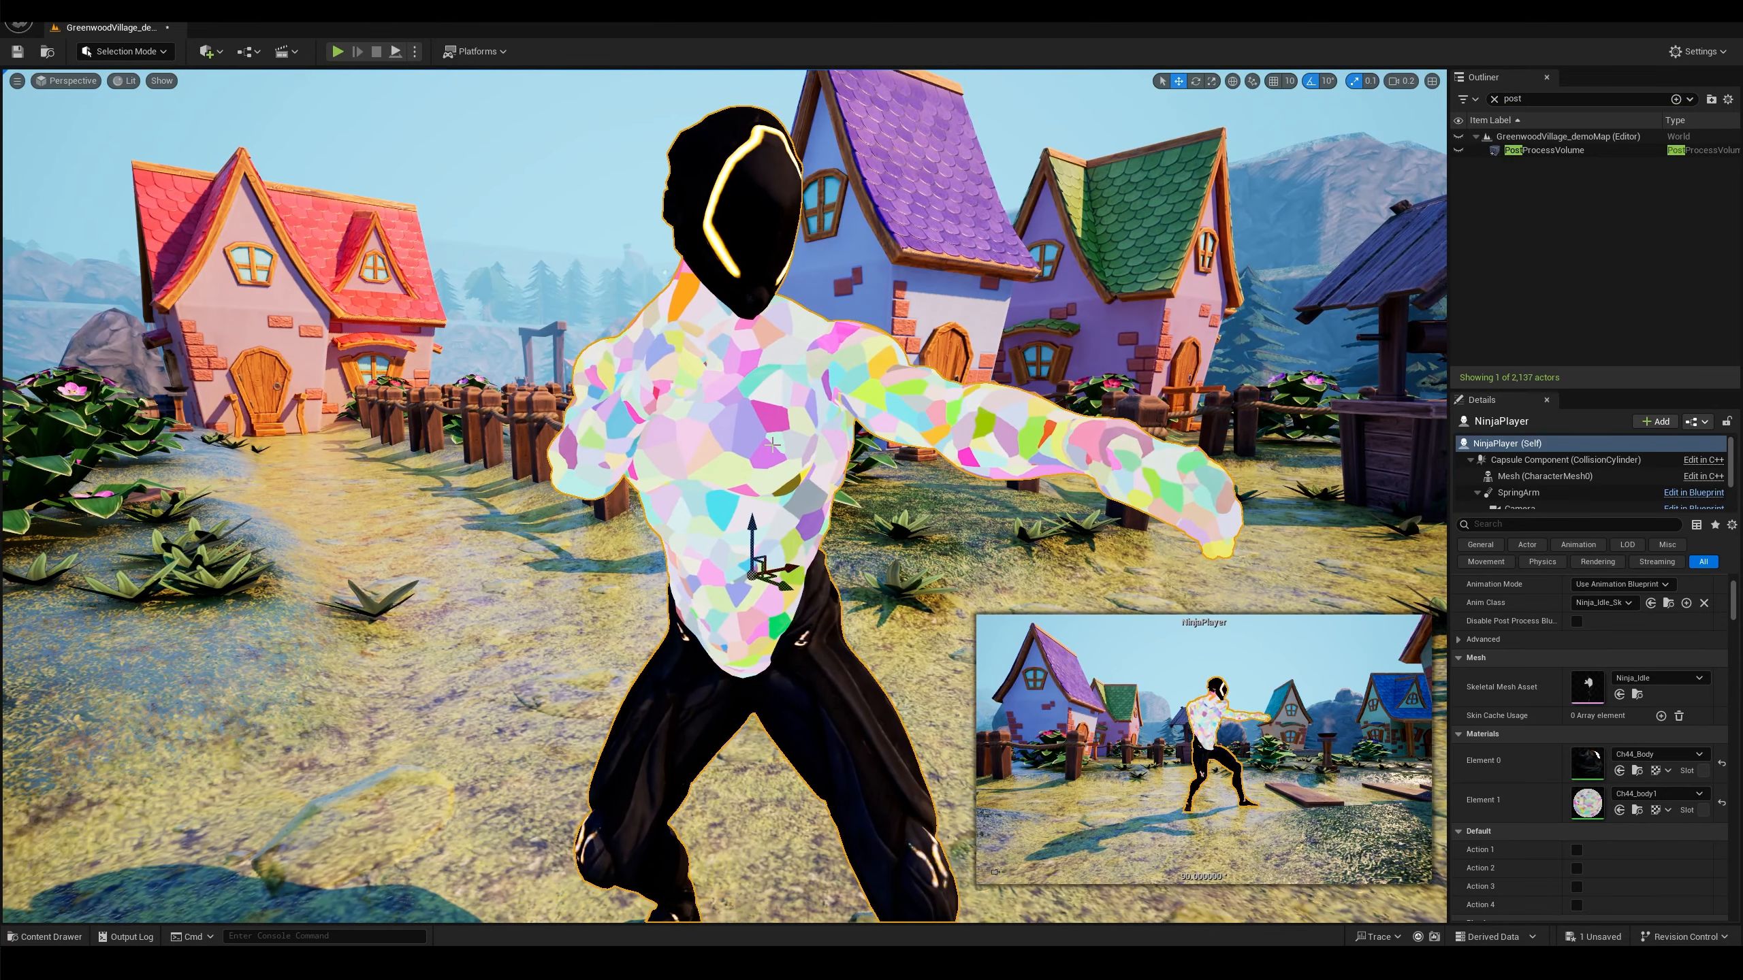
scroll(773, 445, "up", 3)
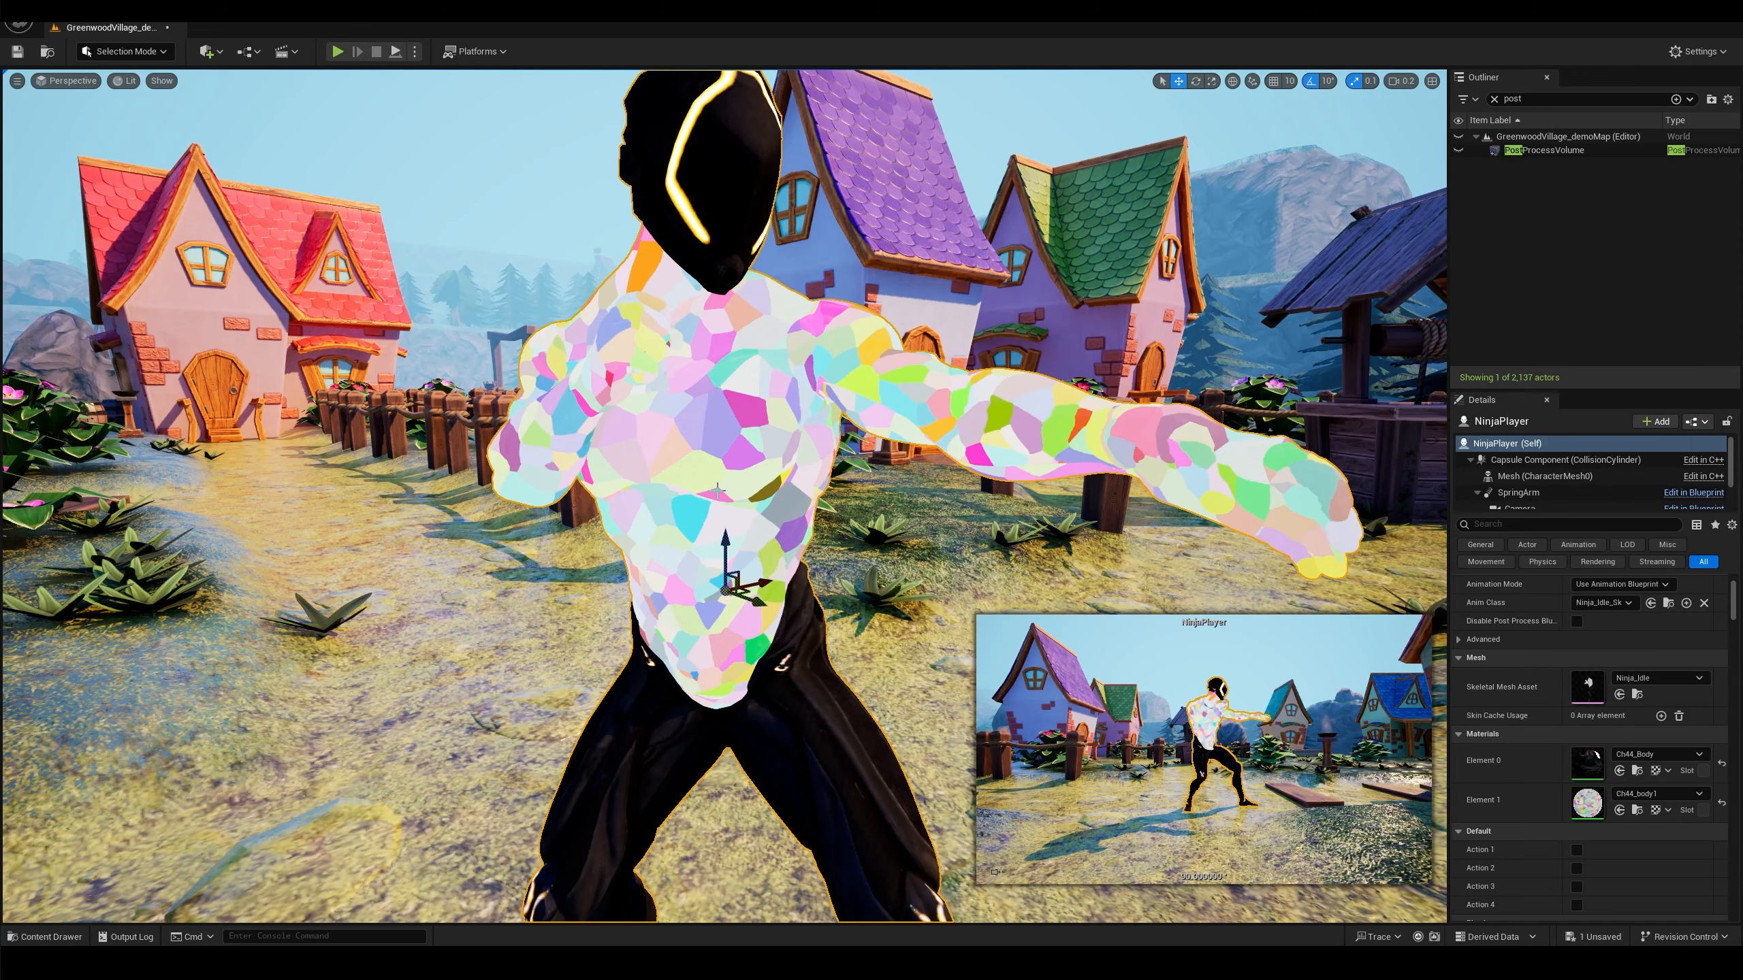
right_click_drag(792, 498, 809, 516)
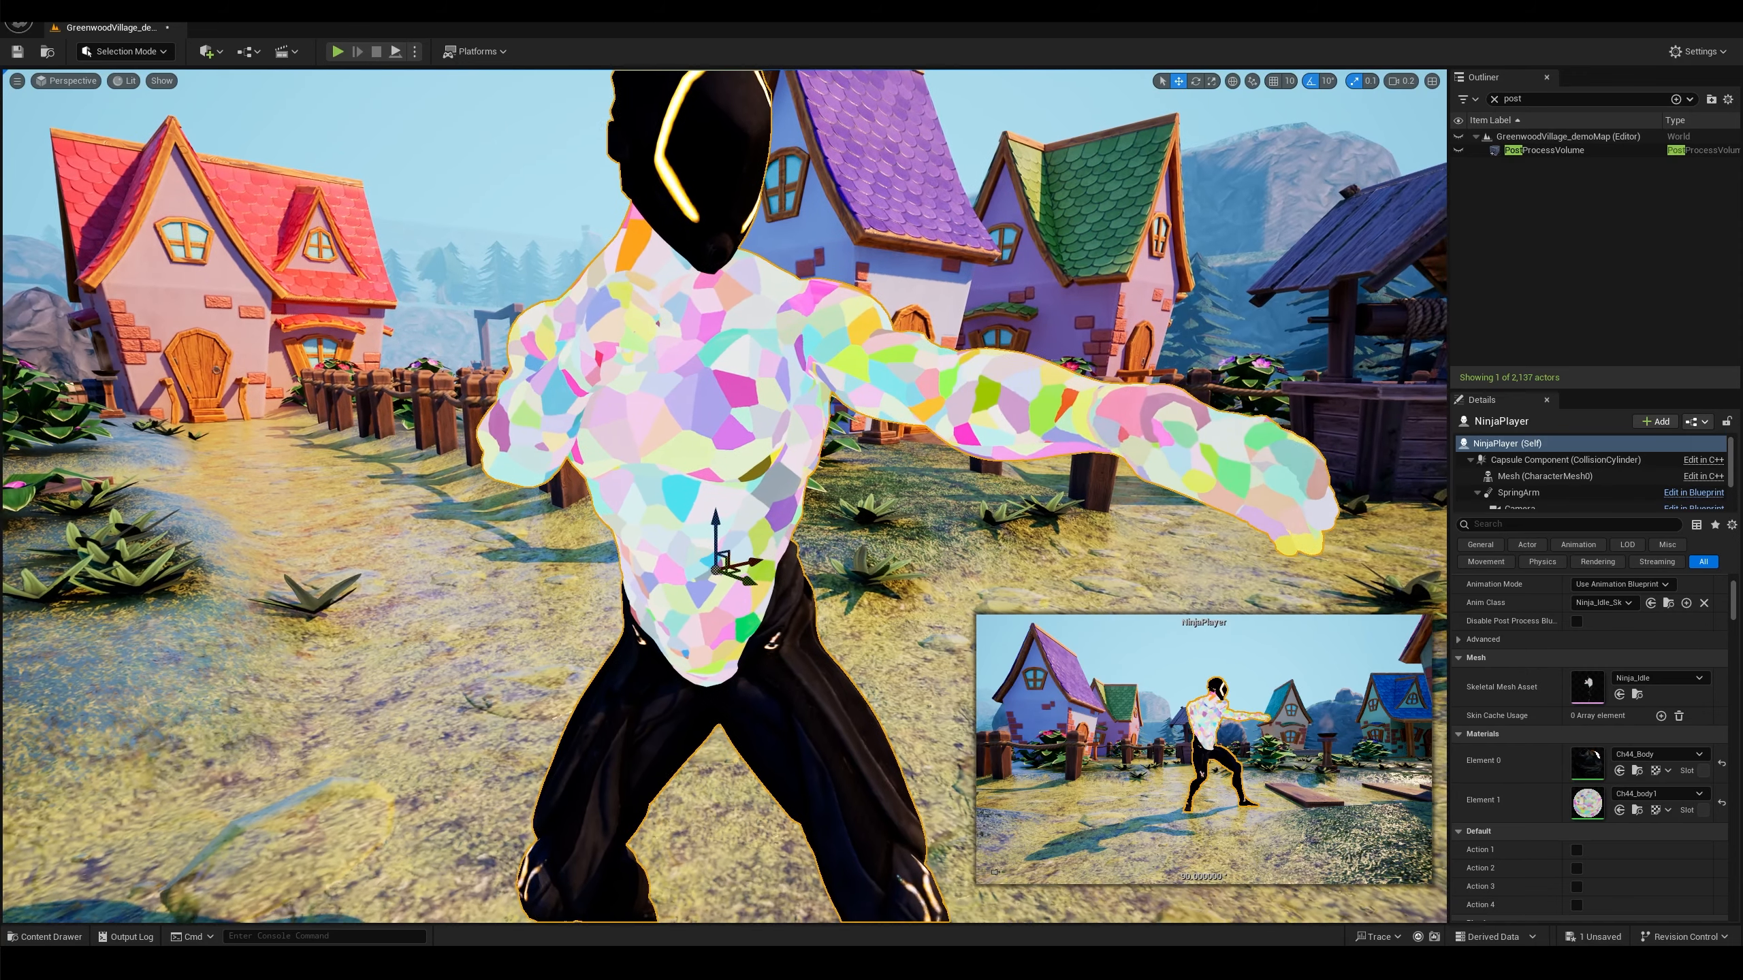
scroll(792, 498, "down", 3)
Reopen Ch44_body1, add a ScreenPosition node beside the Texture Sample and connect its ViewportUV output to the UVs input
double_click(1587, 802)
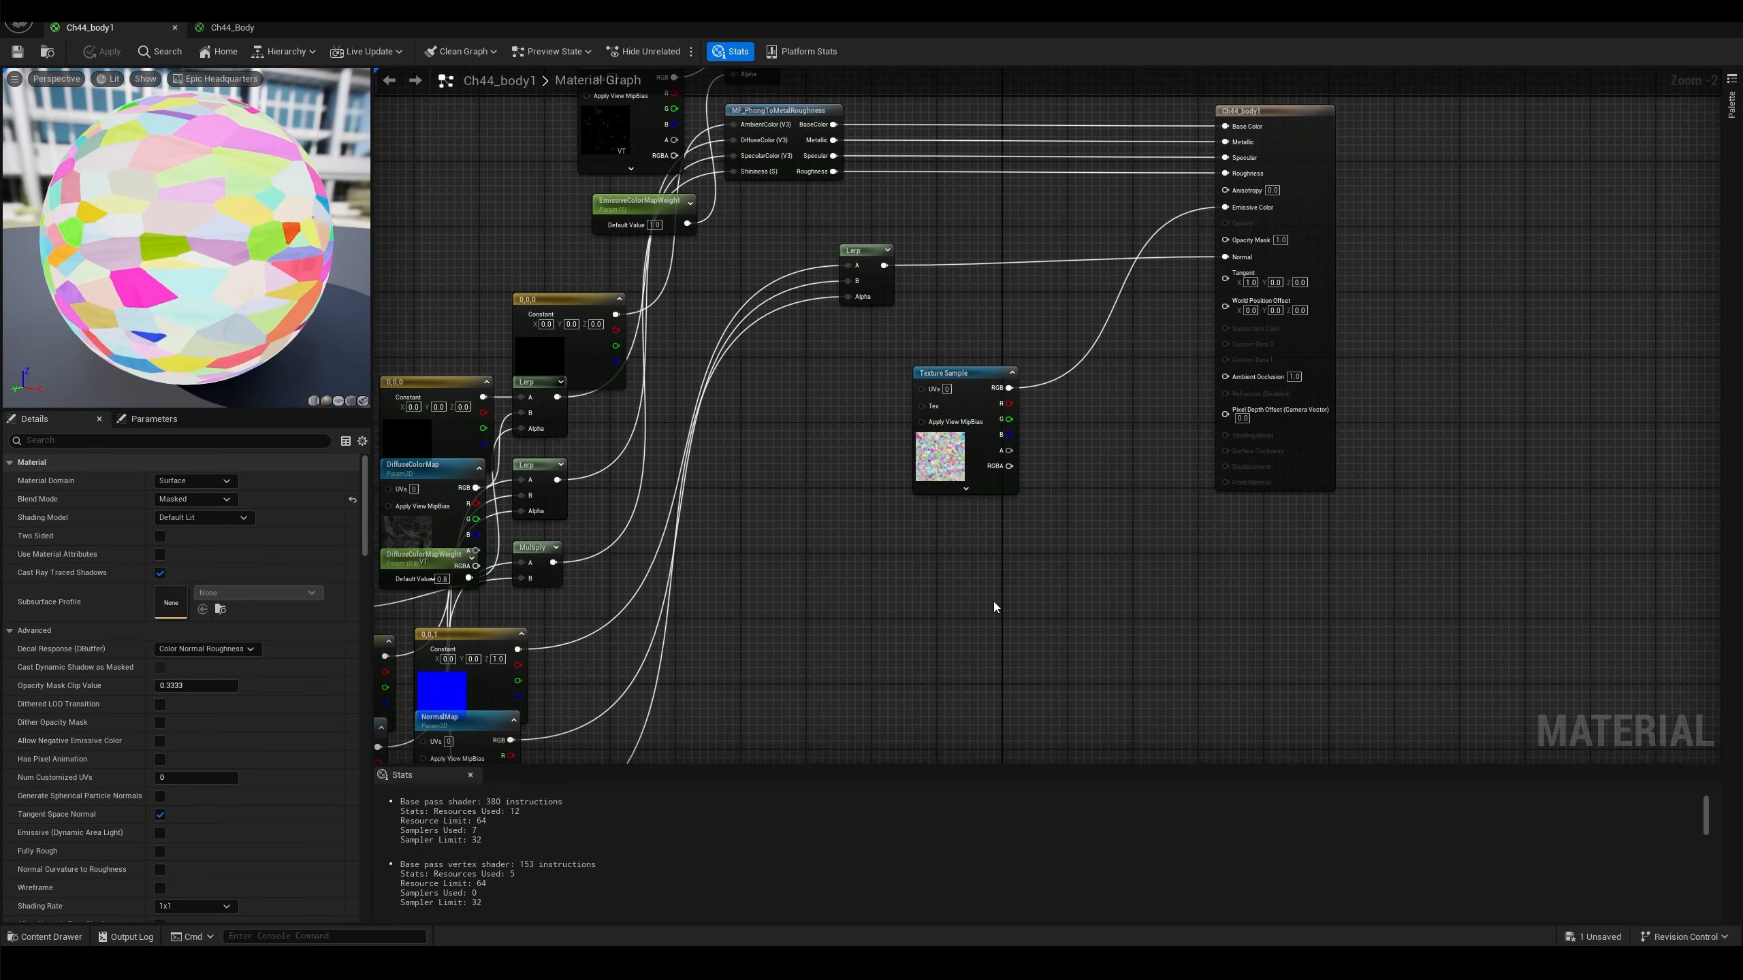
right_click(846, 542)
type("scree")
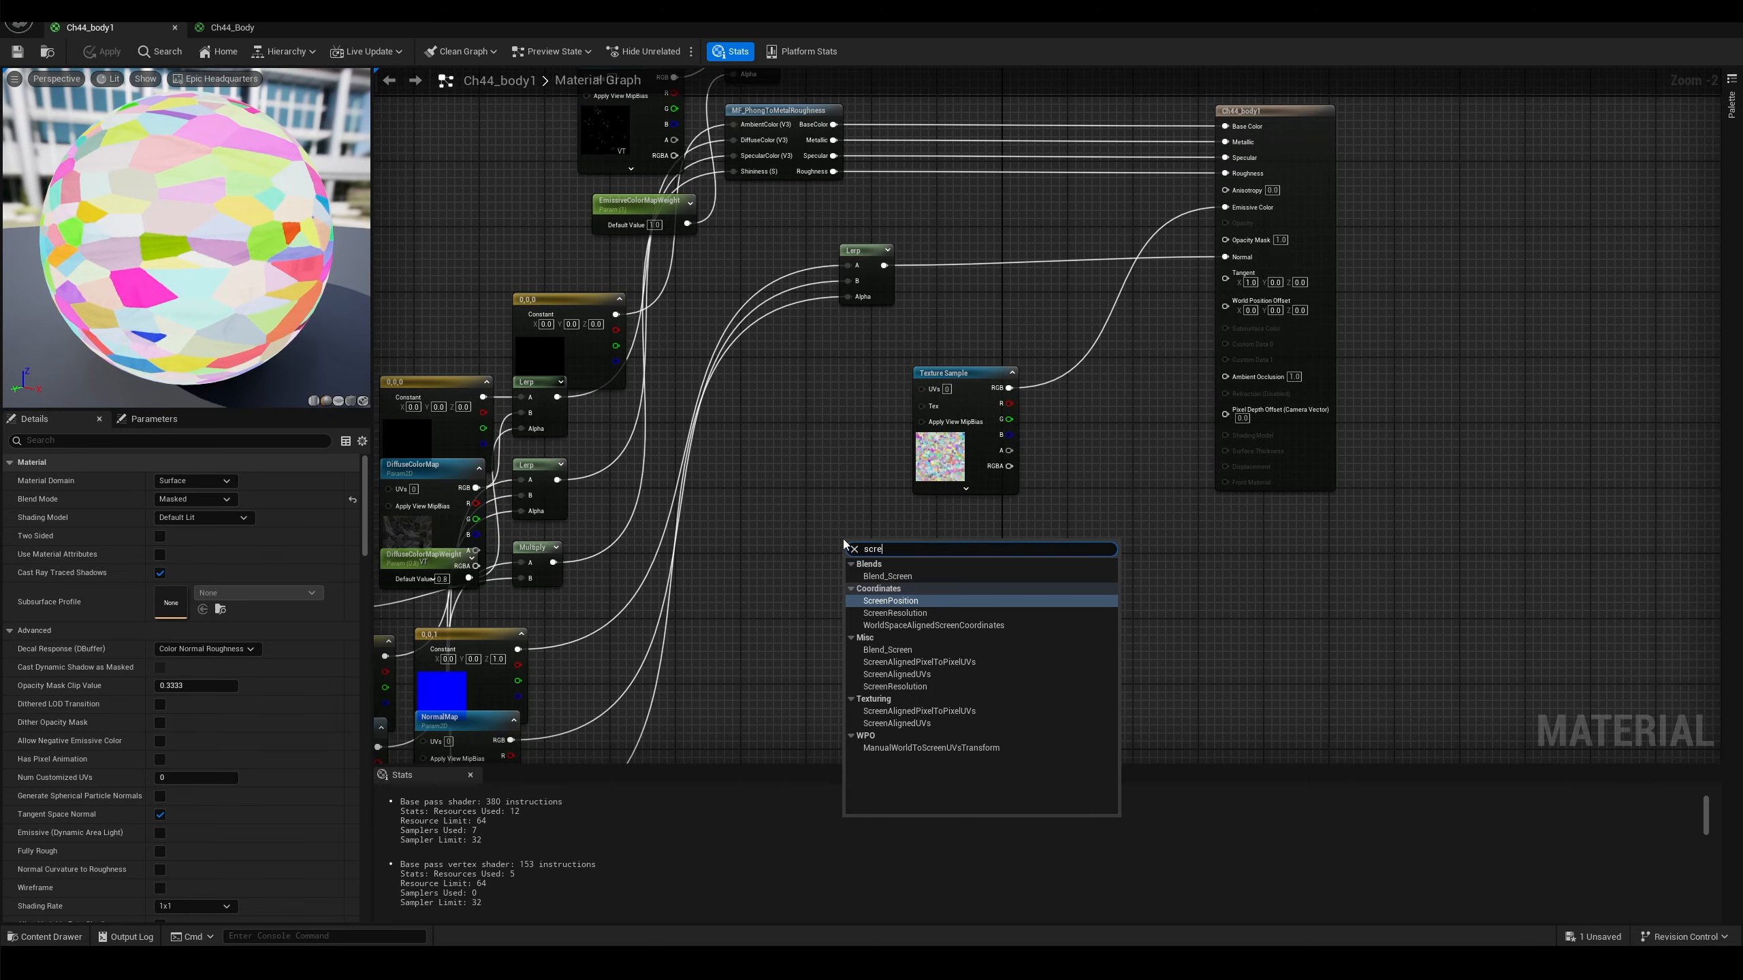
left_click(909, 601)
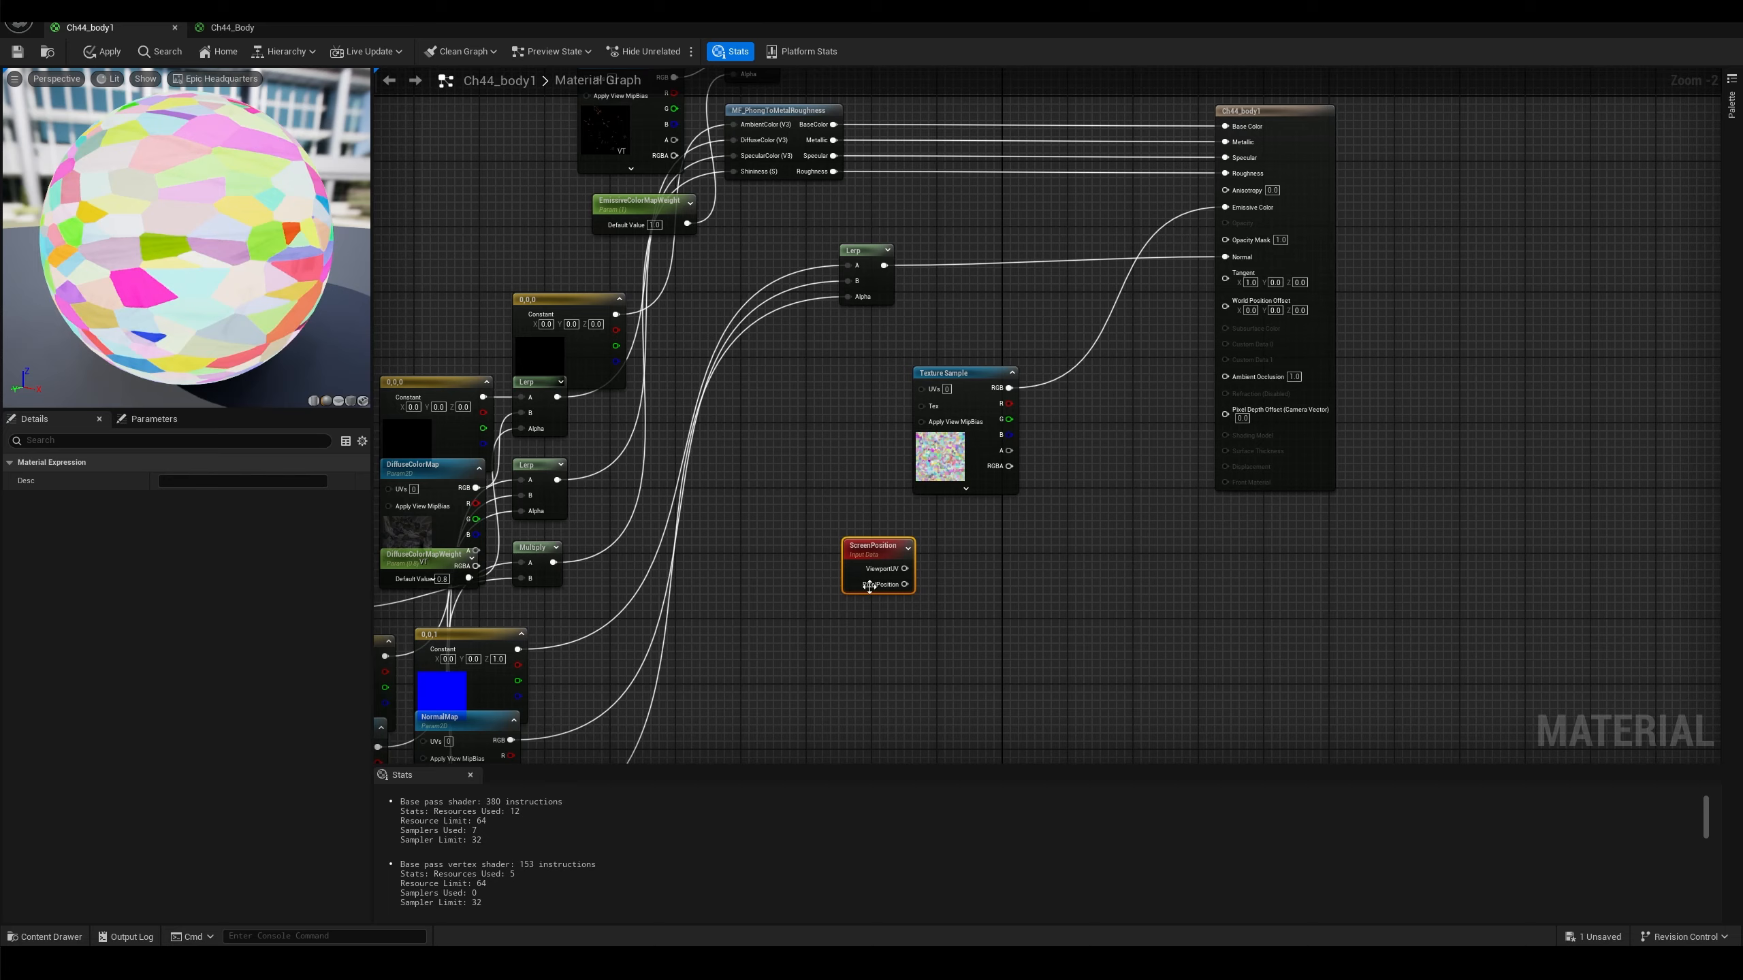
scroll(915, 567, "up", 2)
left_click_drag(898, 567, 927, 329)
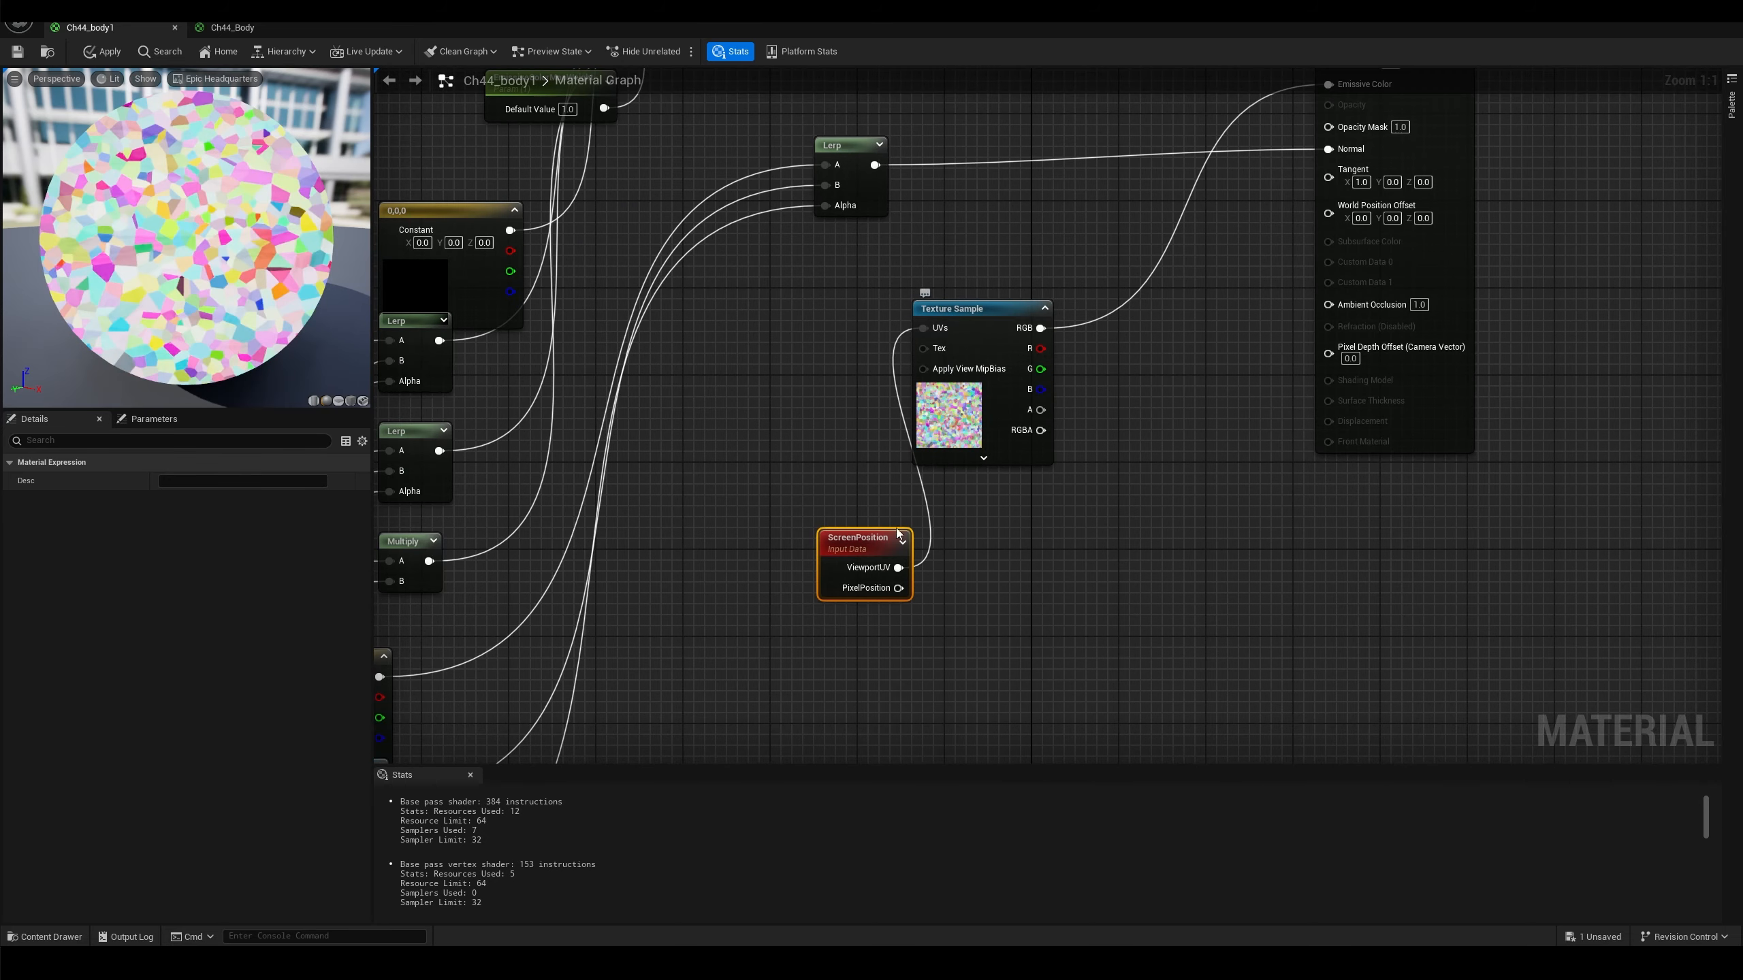
left_click_drag(875, 542, 837, 301)
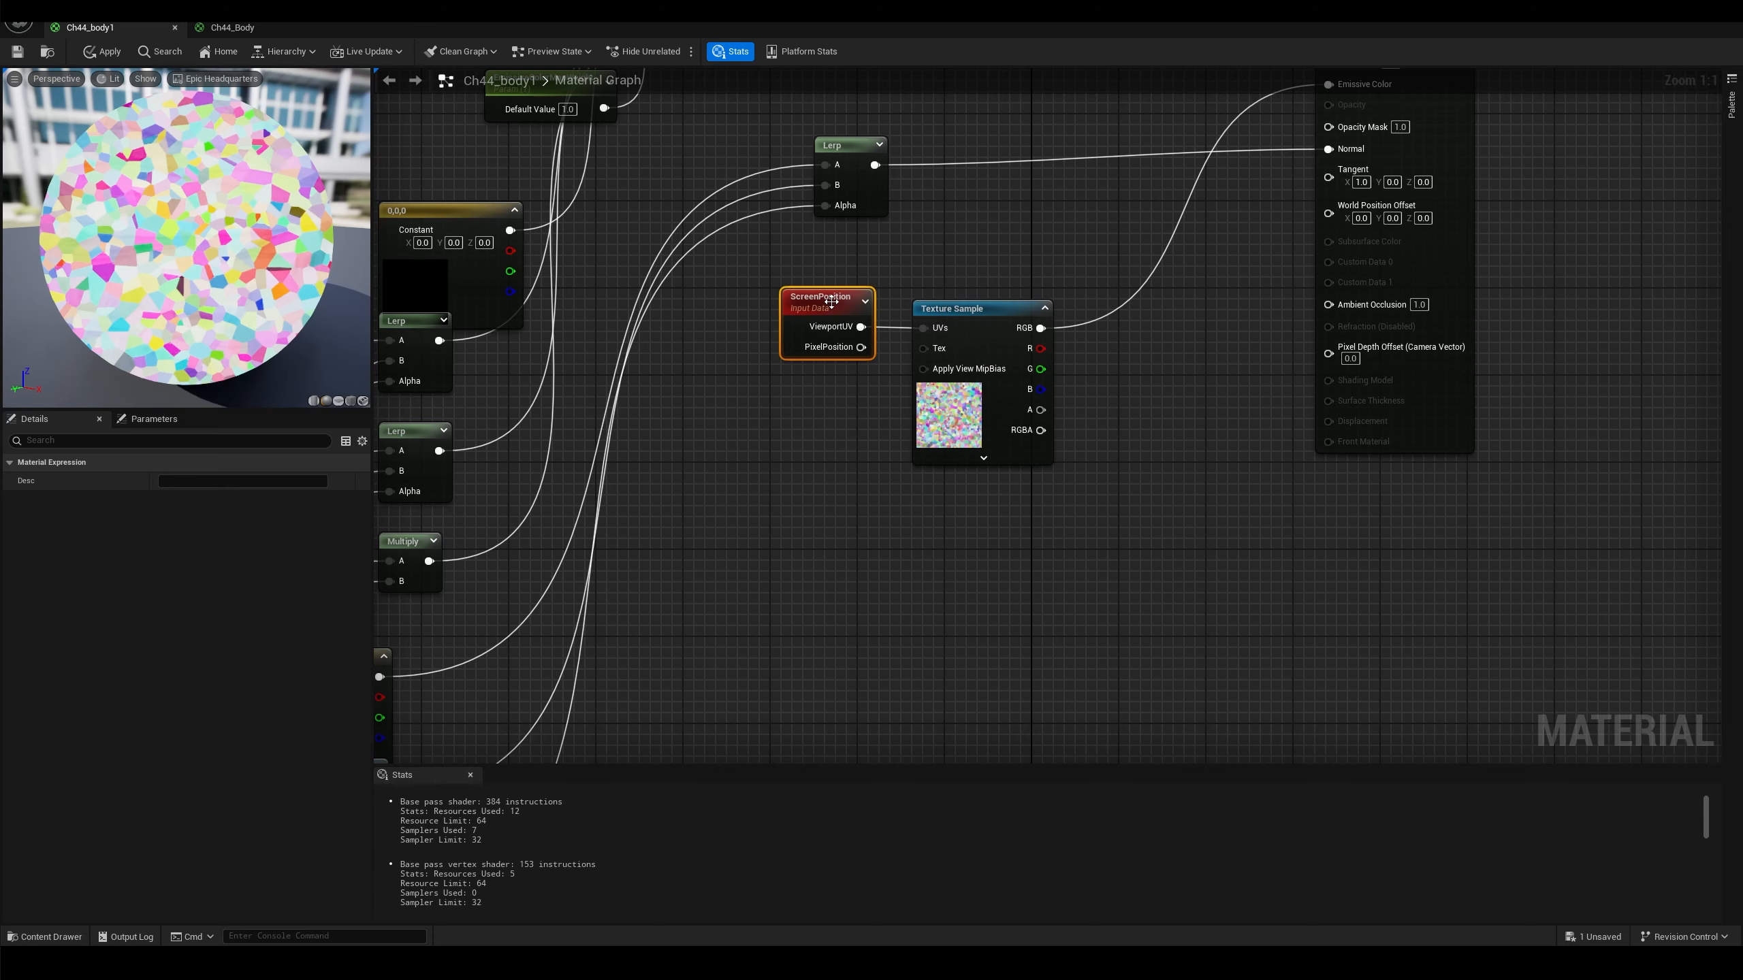
Apply the material and examine the screen-projected pattern on the ninja in the level
left_click(103, 52)
left_click(1670, 22)
mouse_move(1129, 365)
right_mouse_down()
mouse_move(1126, 393)
mouse_move(1148, 346)
mouse_move(1094, 367)
mouse_move(1137, 351)
right_mouse_up()
right_click_drag(1296, 513, 1291, 509)
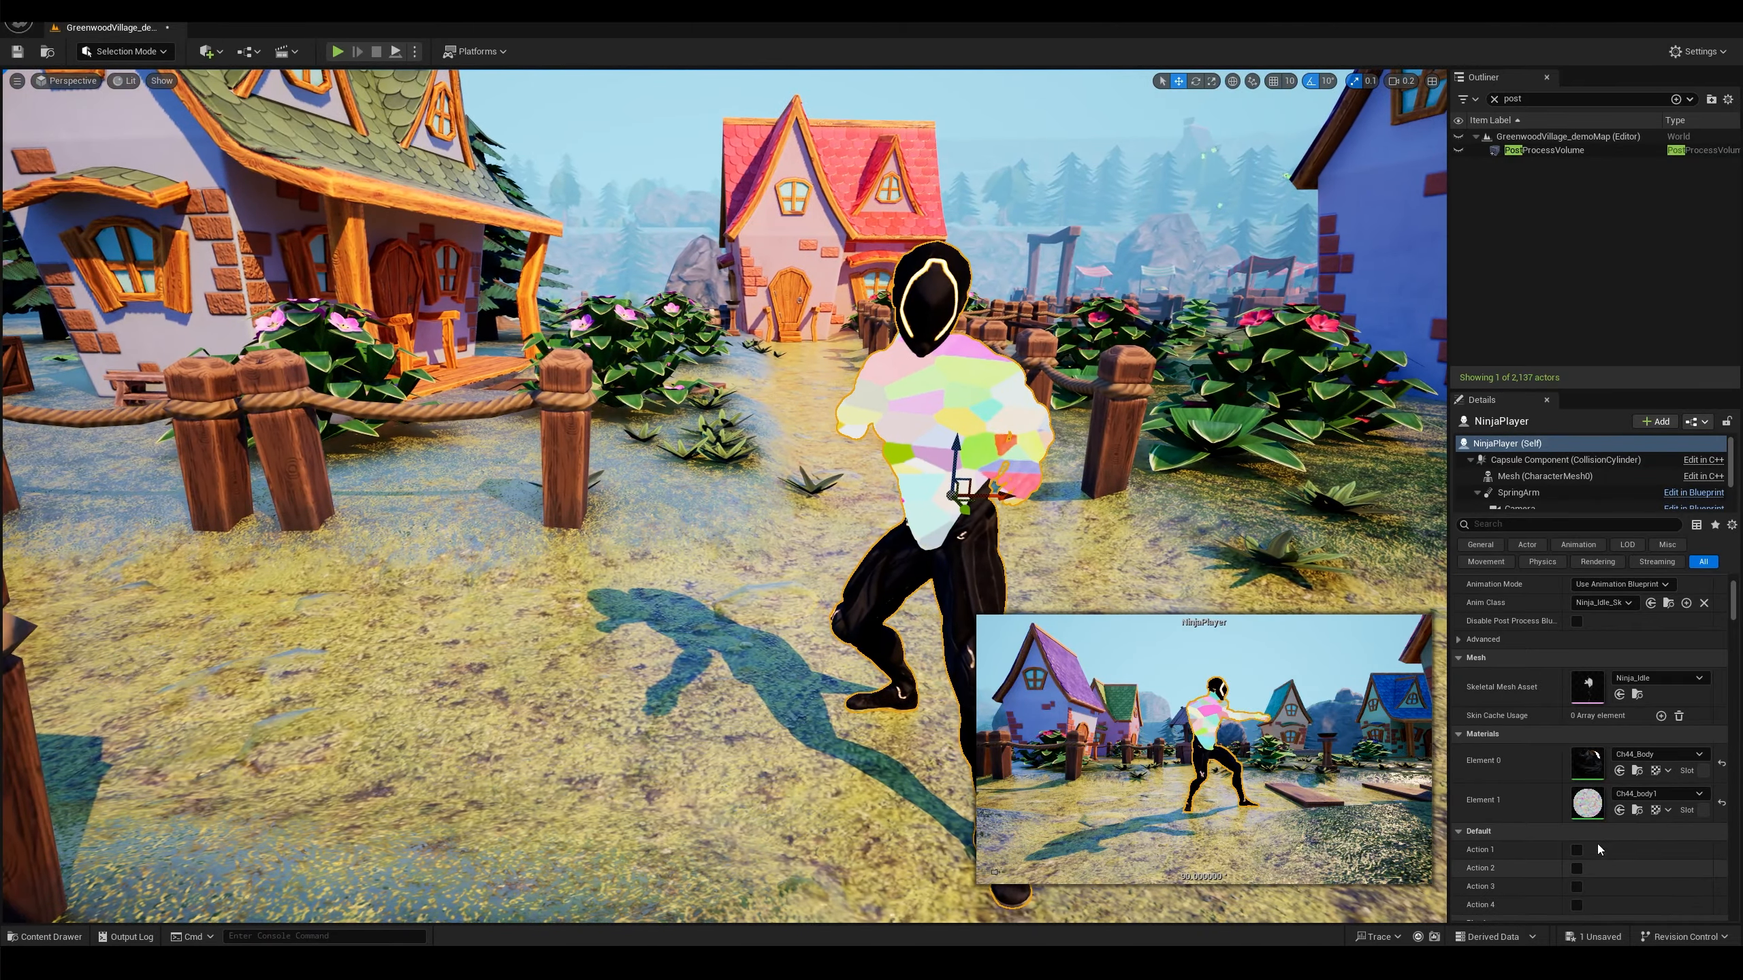
Return to the Ch44_body1 graph and delete the ScreenPosition node
double_click(1587, 803)
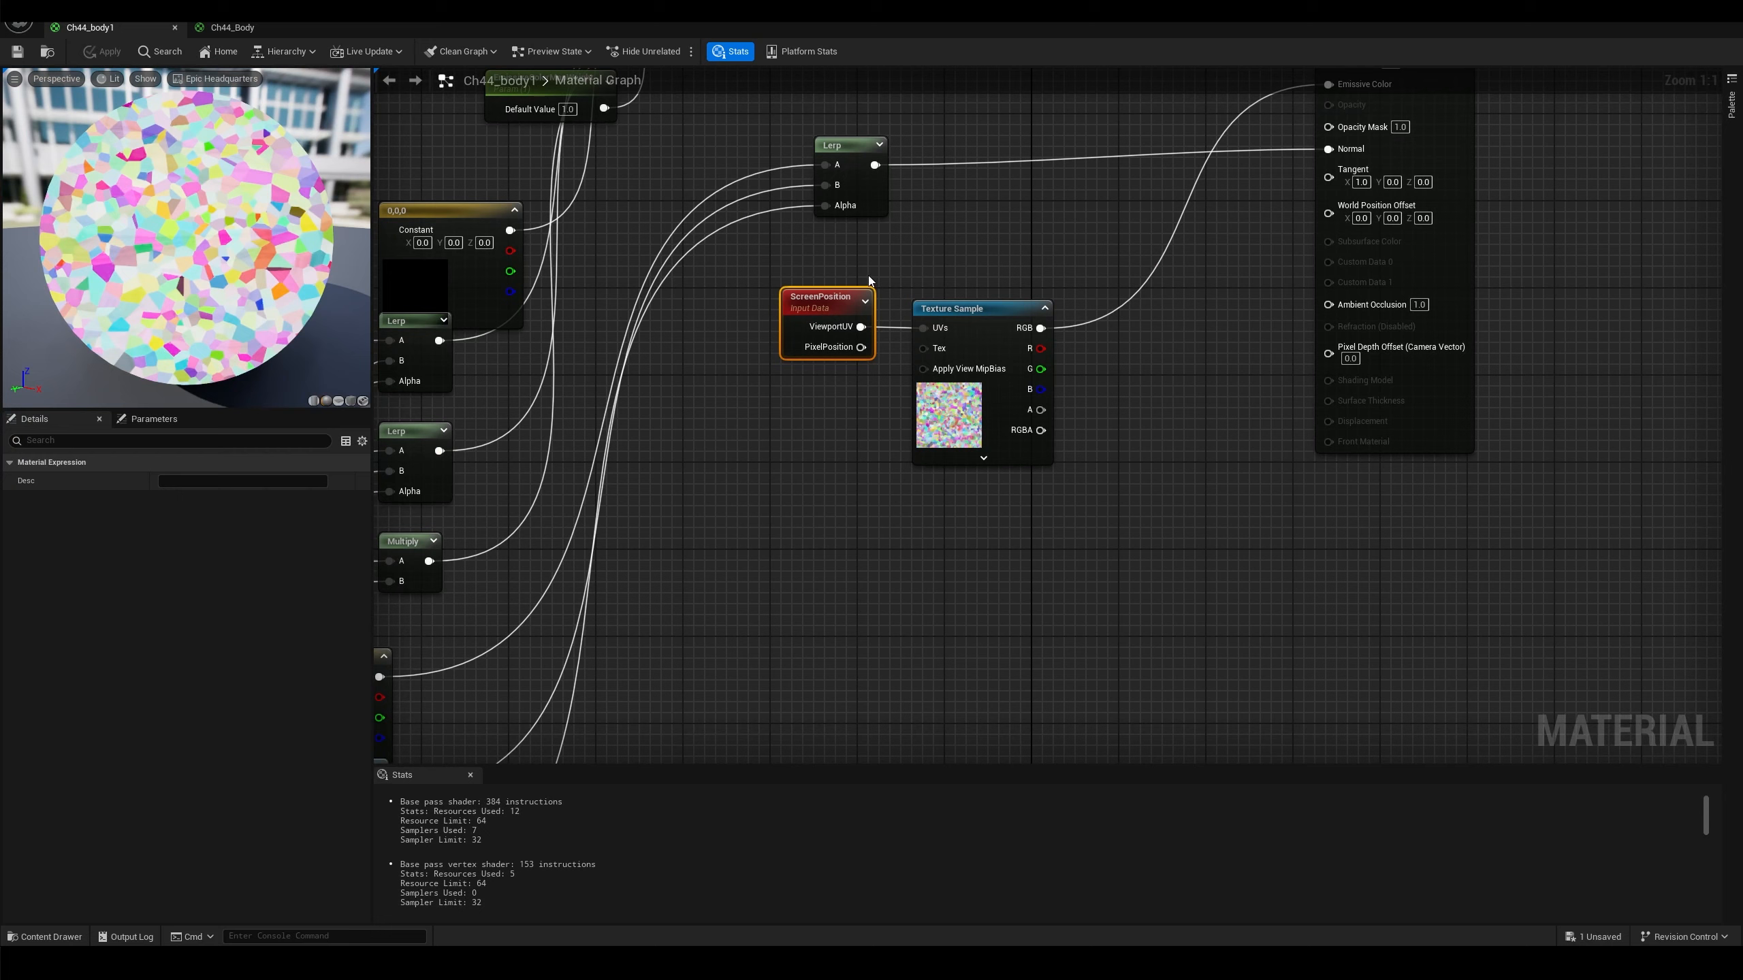
left_click_drag(799, 364, 799, 364)
key("Delete")
Move the Texture Sample and material result nodes together away from the Lerp to make room for new nodes
scroll(642, 506, "down", 3)
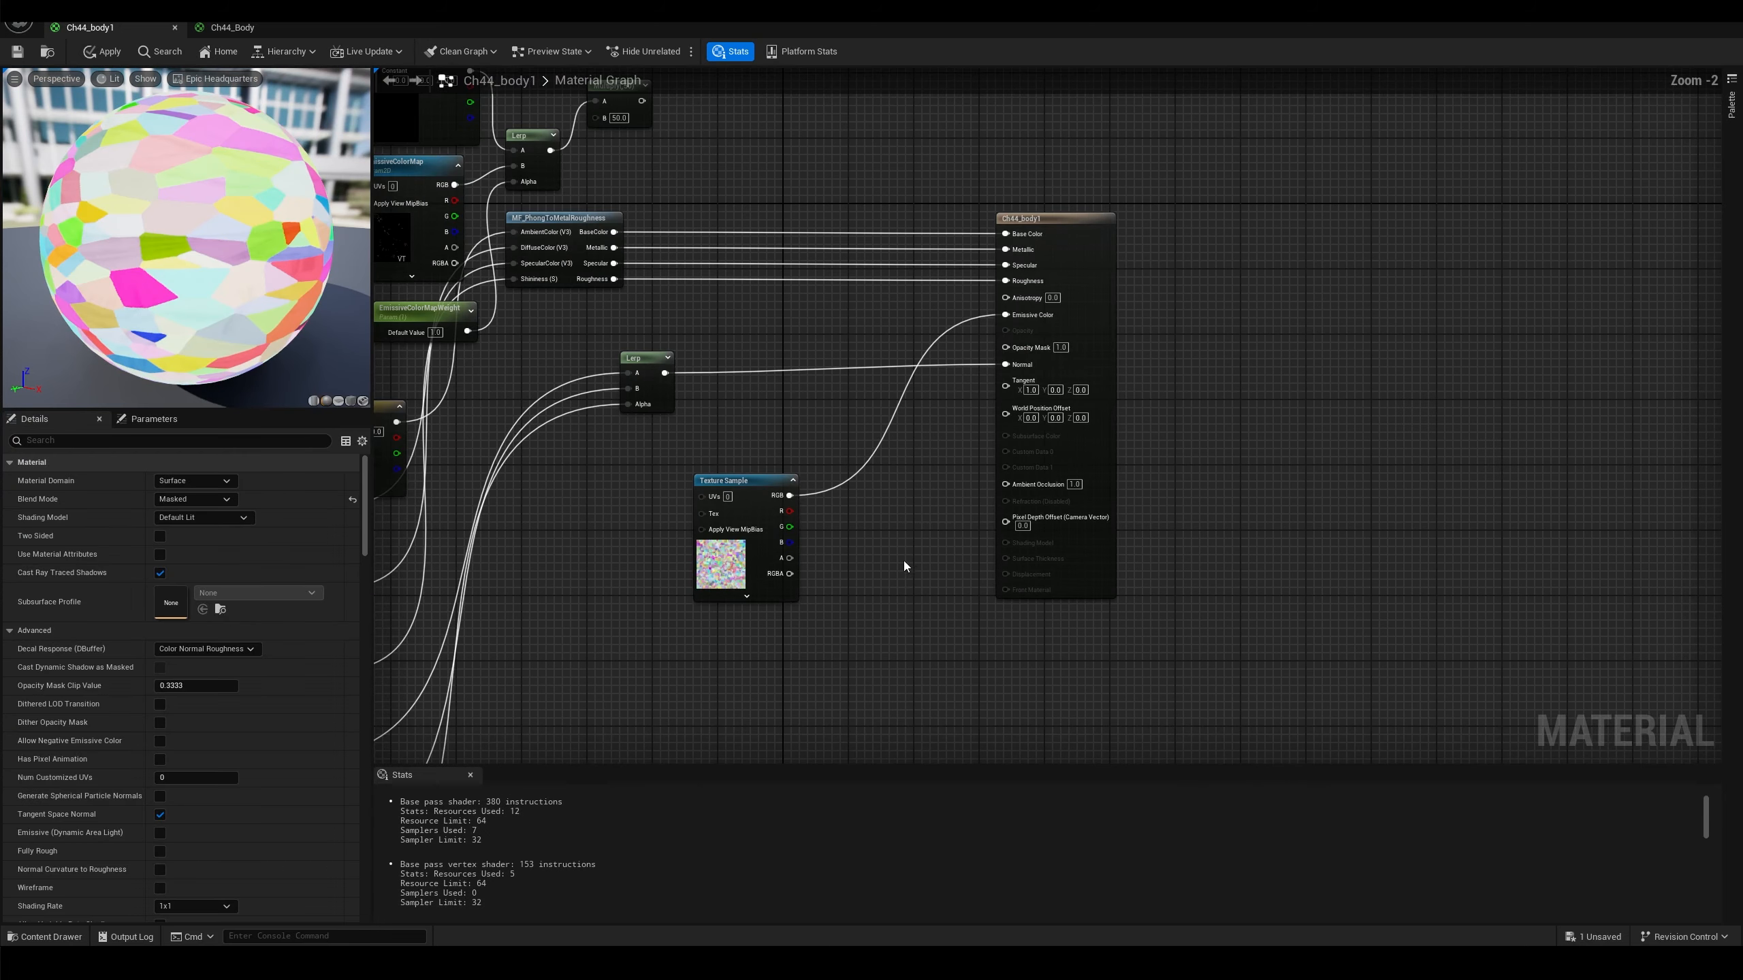
left_click_drag(1154, 333, 1017, 495)
left_click(823, 543)
right_click_drag(823, 543, 886, 454)
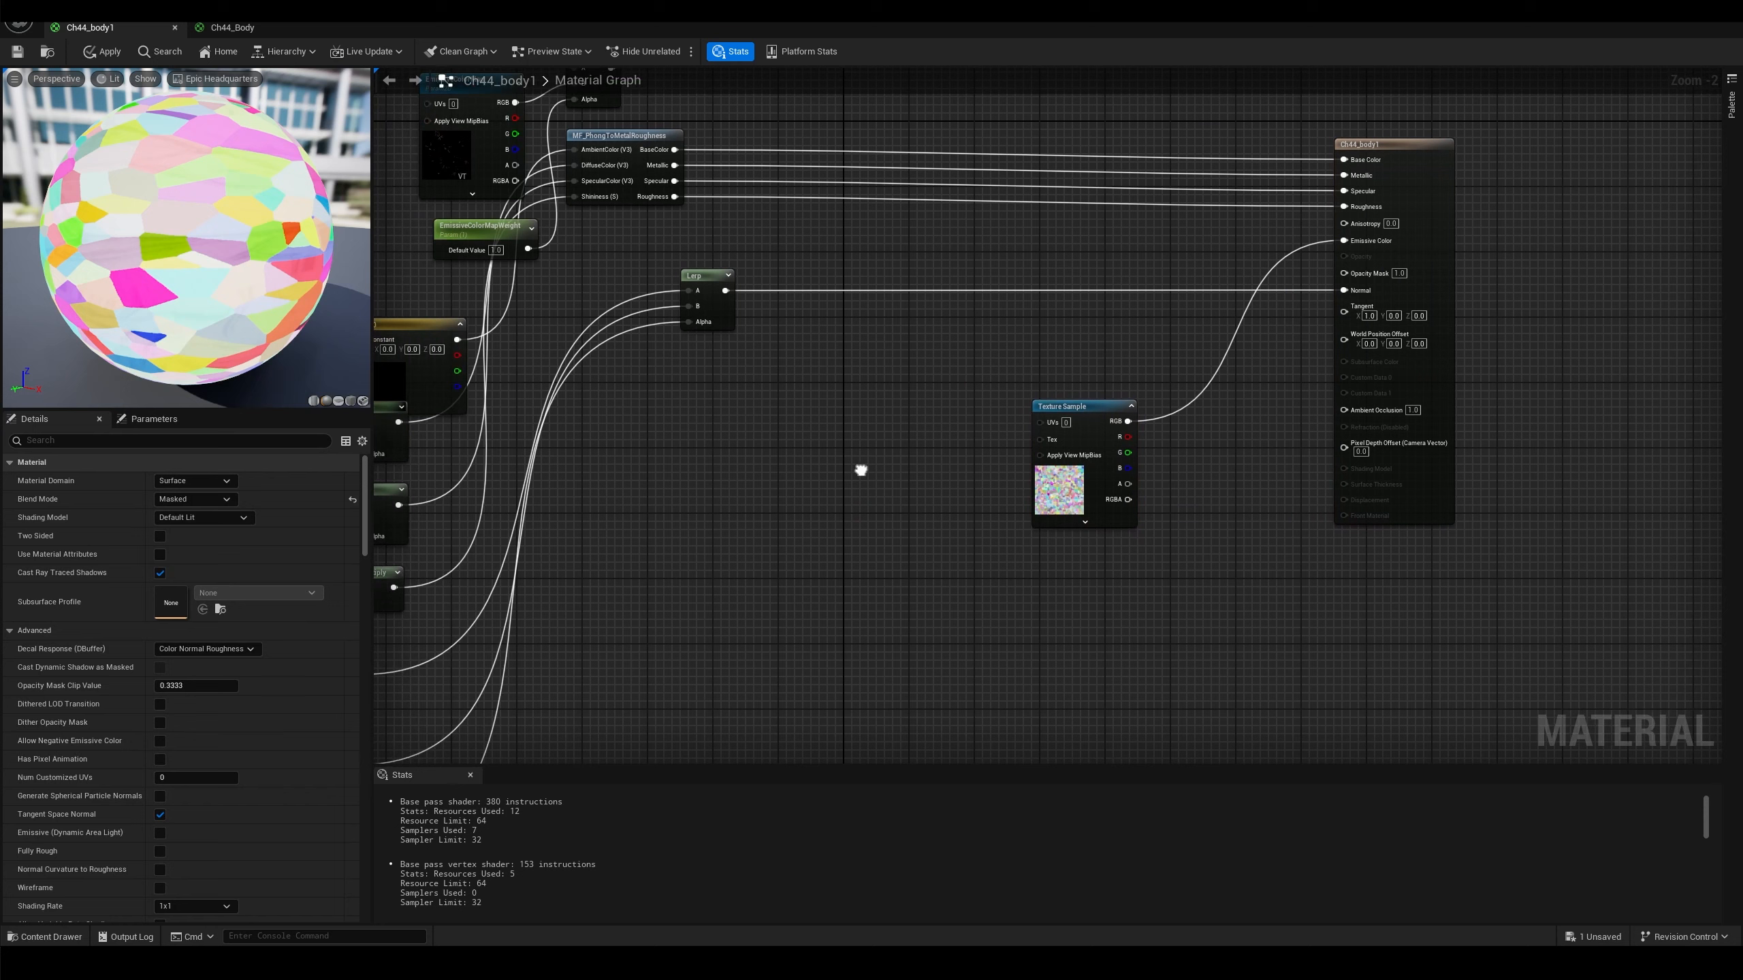
Add a WorldSpaceAlignedScreenCoordinates node to the Ch44_body1 graph, between the Lerp and the Texture Sample
right_click(703, 472)
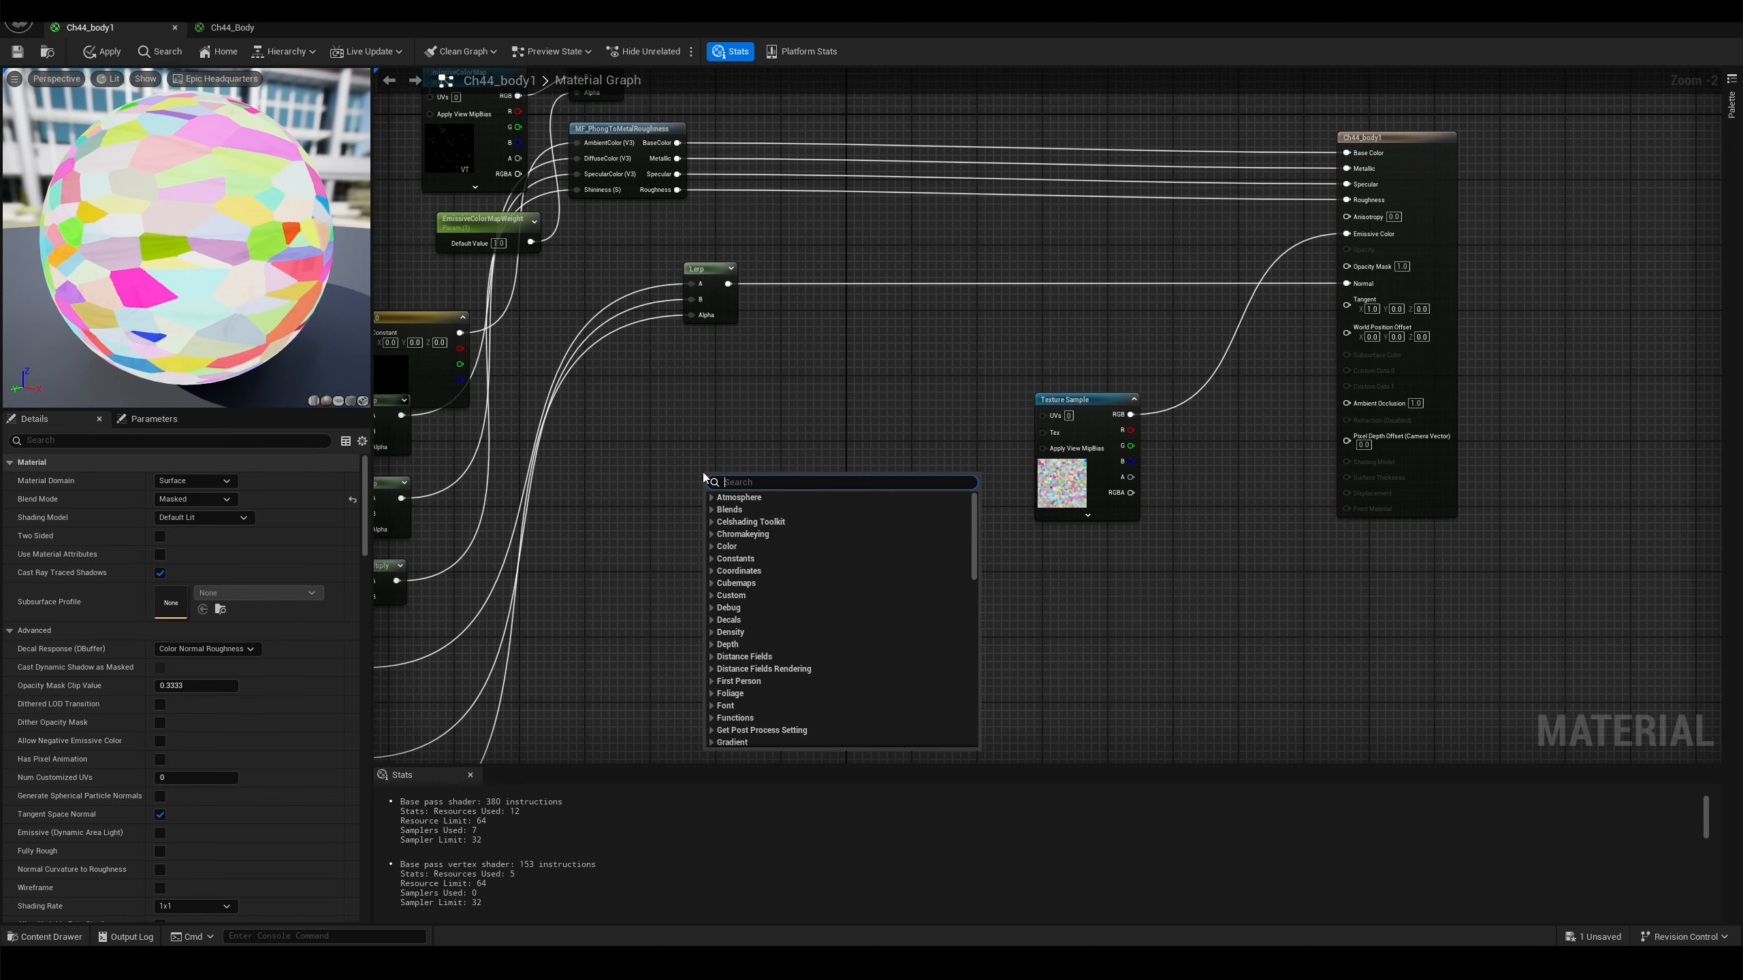
type("world")
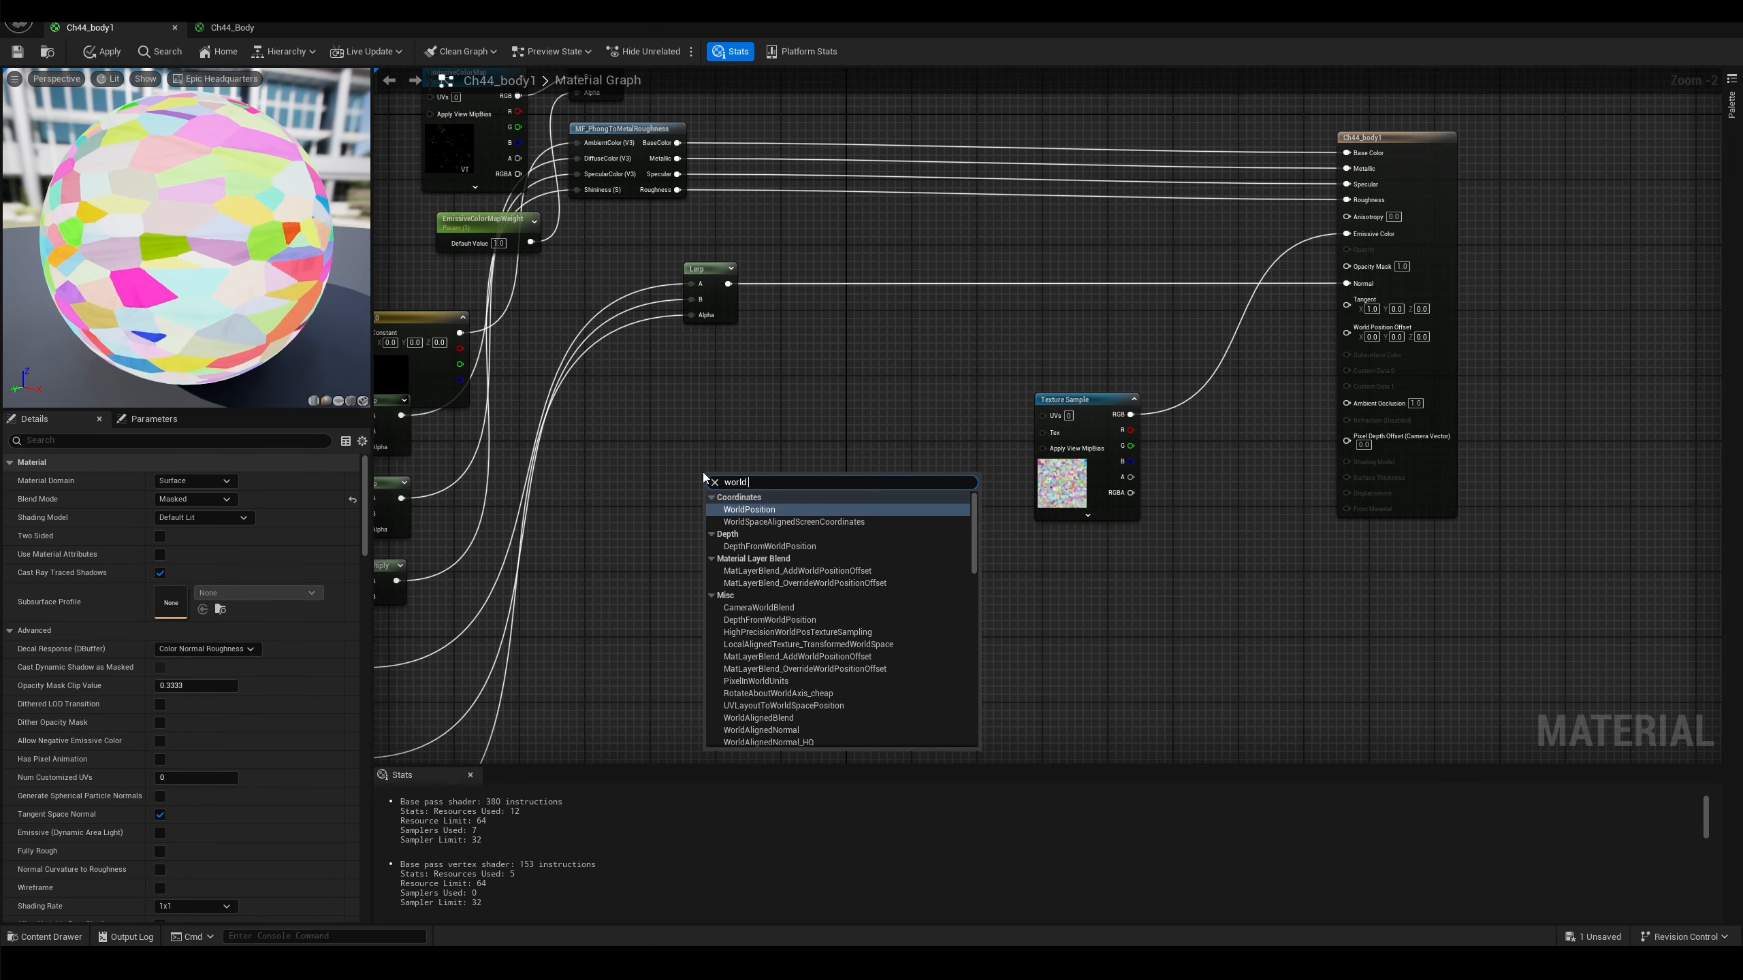
type(" spa")
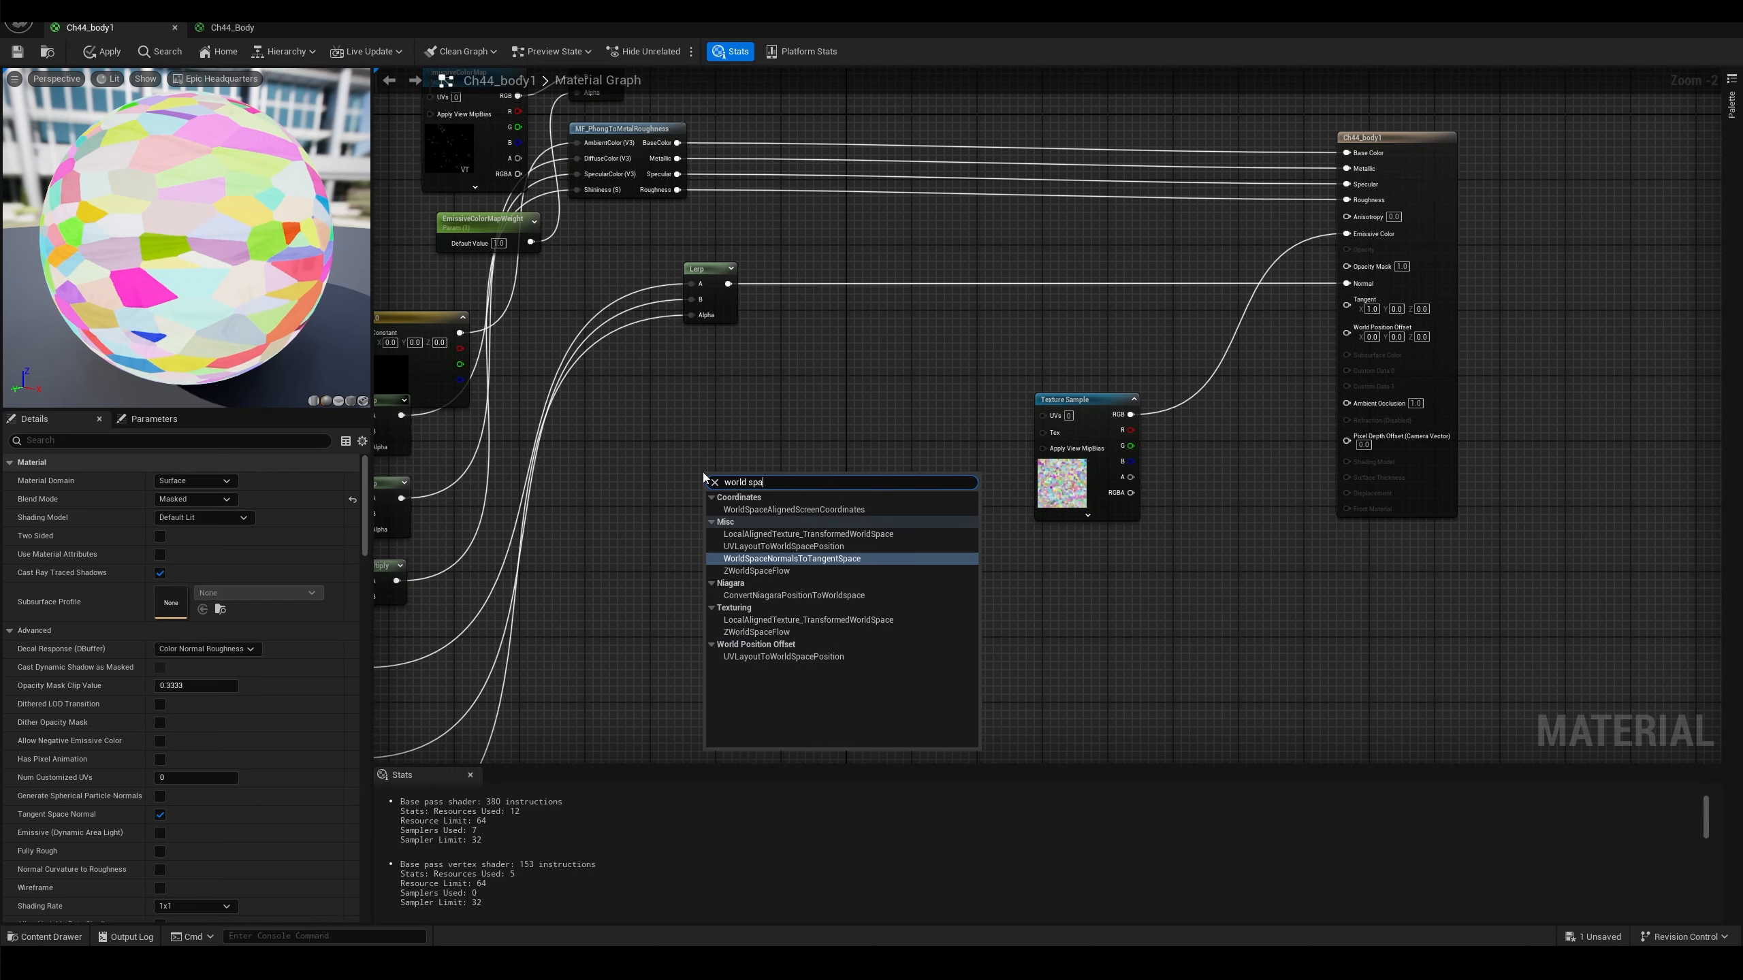
left_click(803, 509)
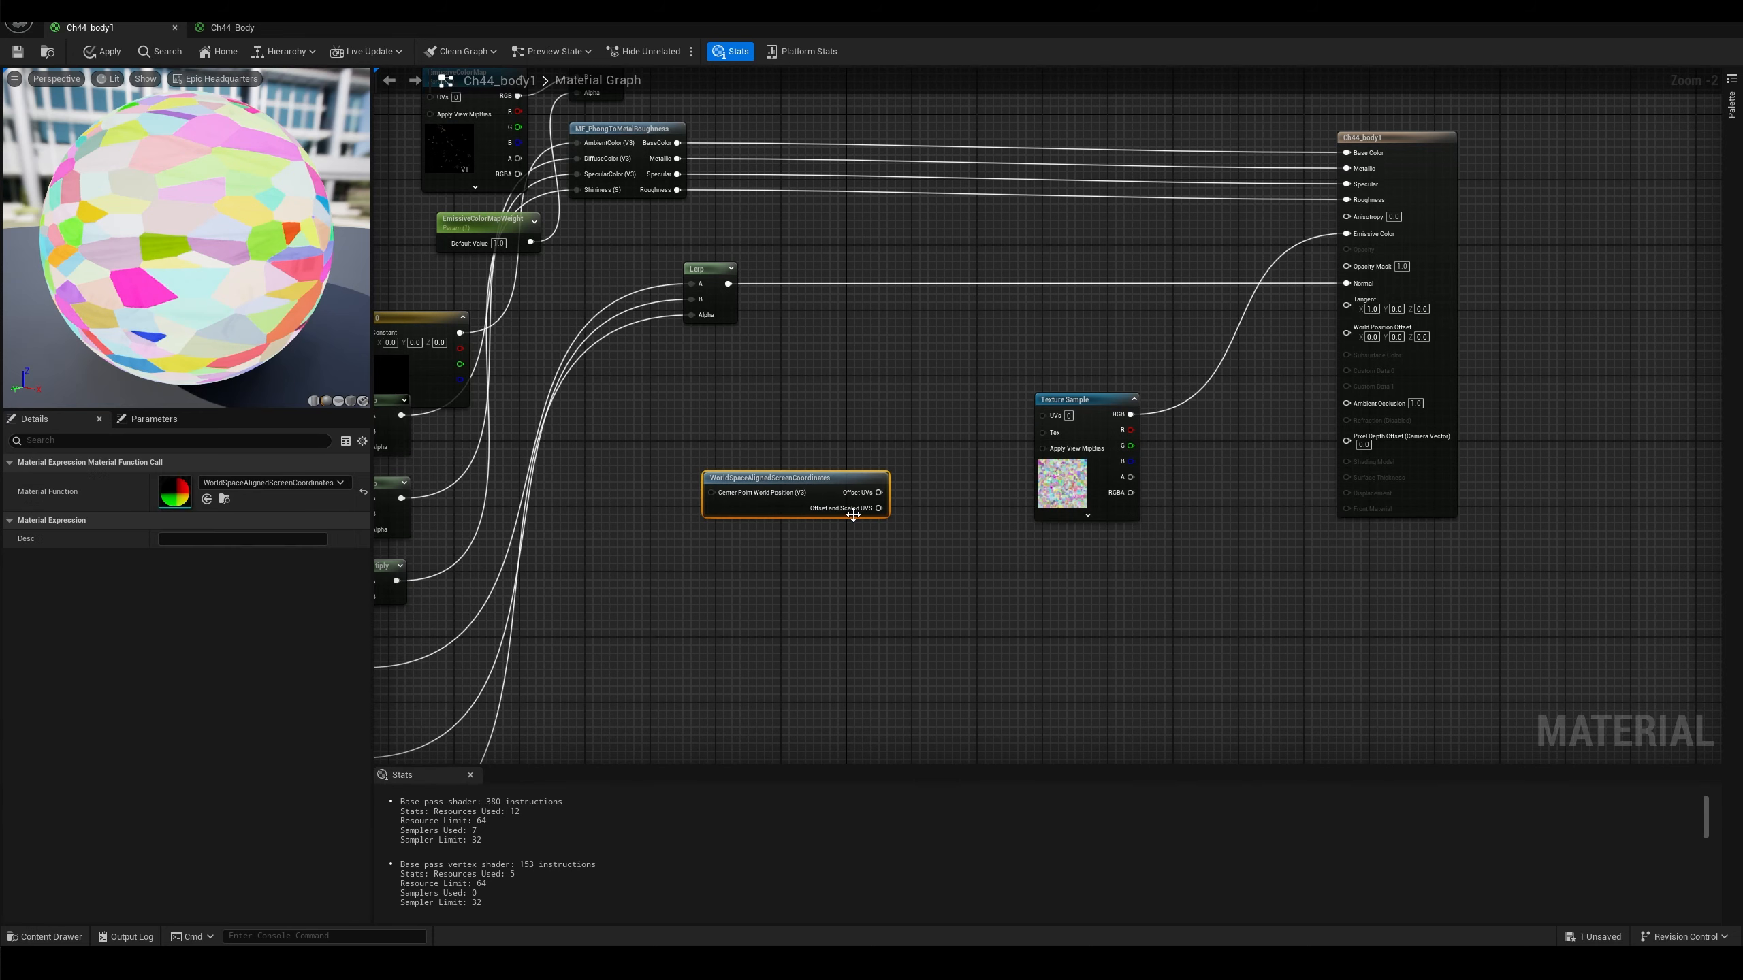
Open the WorldSpaceAlignedScreenCoordinates function, examine how its Offset UVs are built, and return to the Ch44_body1 graph
double_click(804, 479)
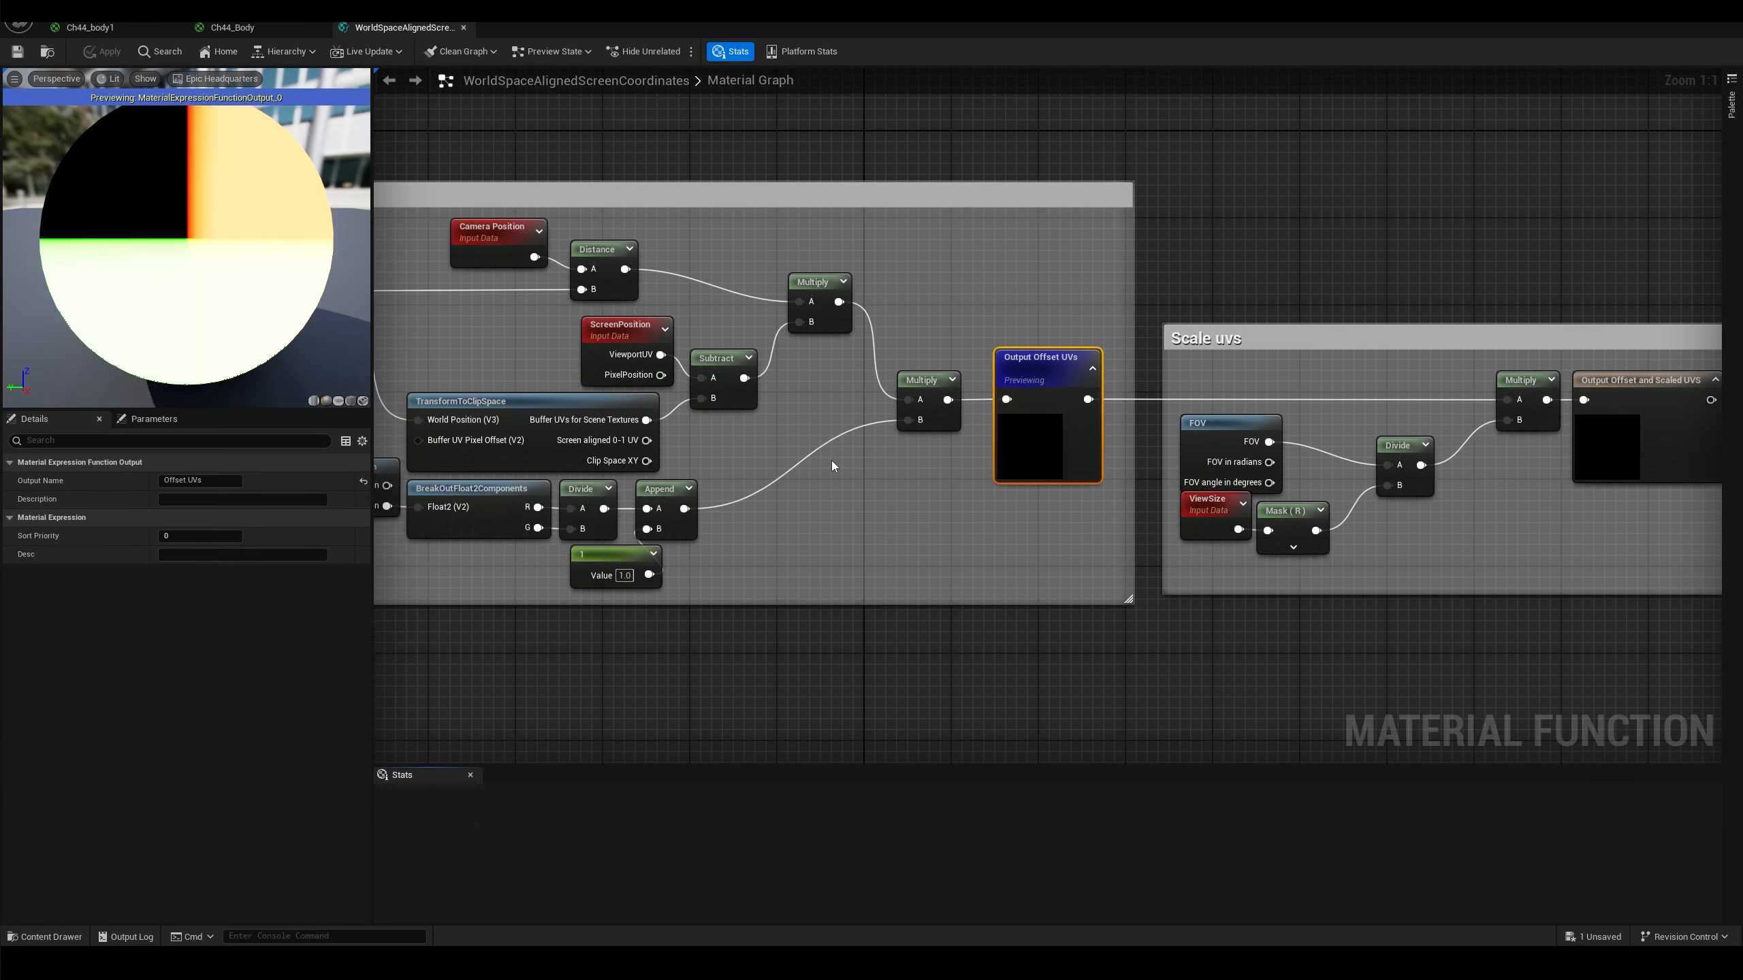
right_click_drag(810, 562, 1081, 571)
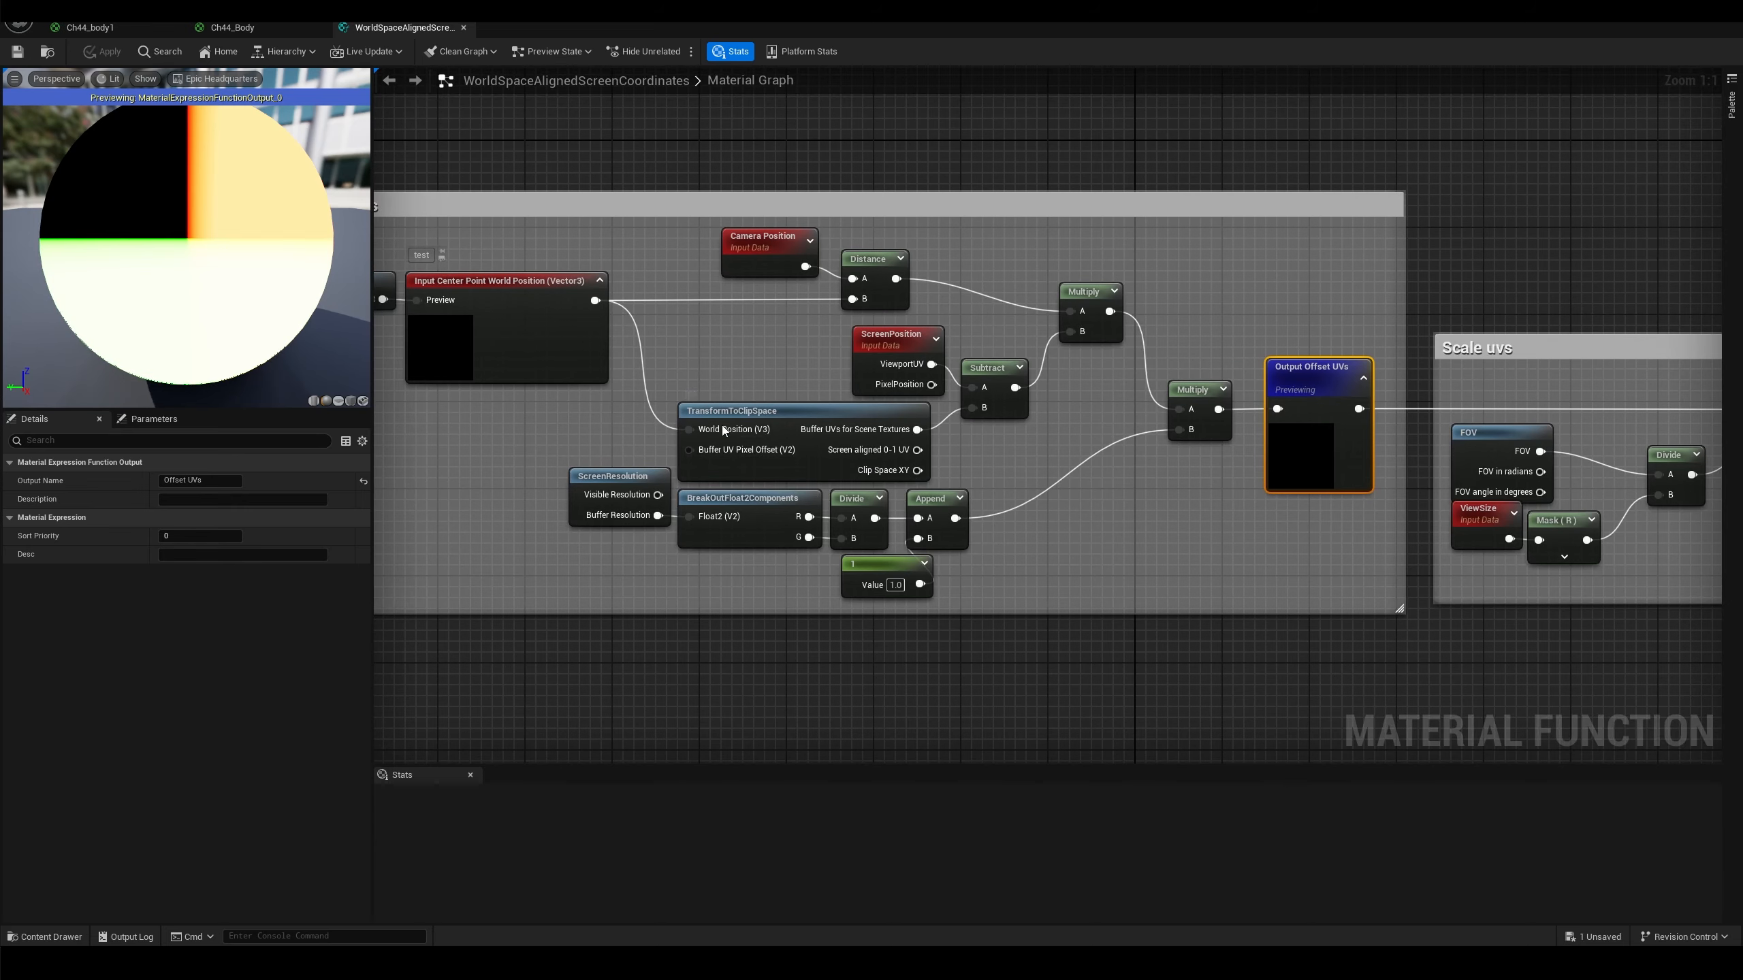
double_click(778, 413)
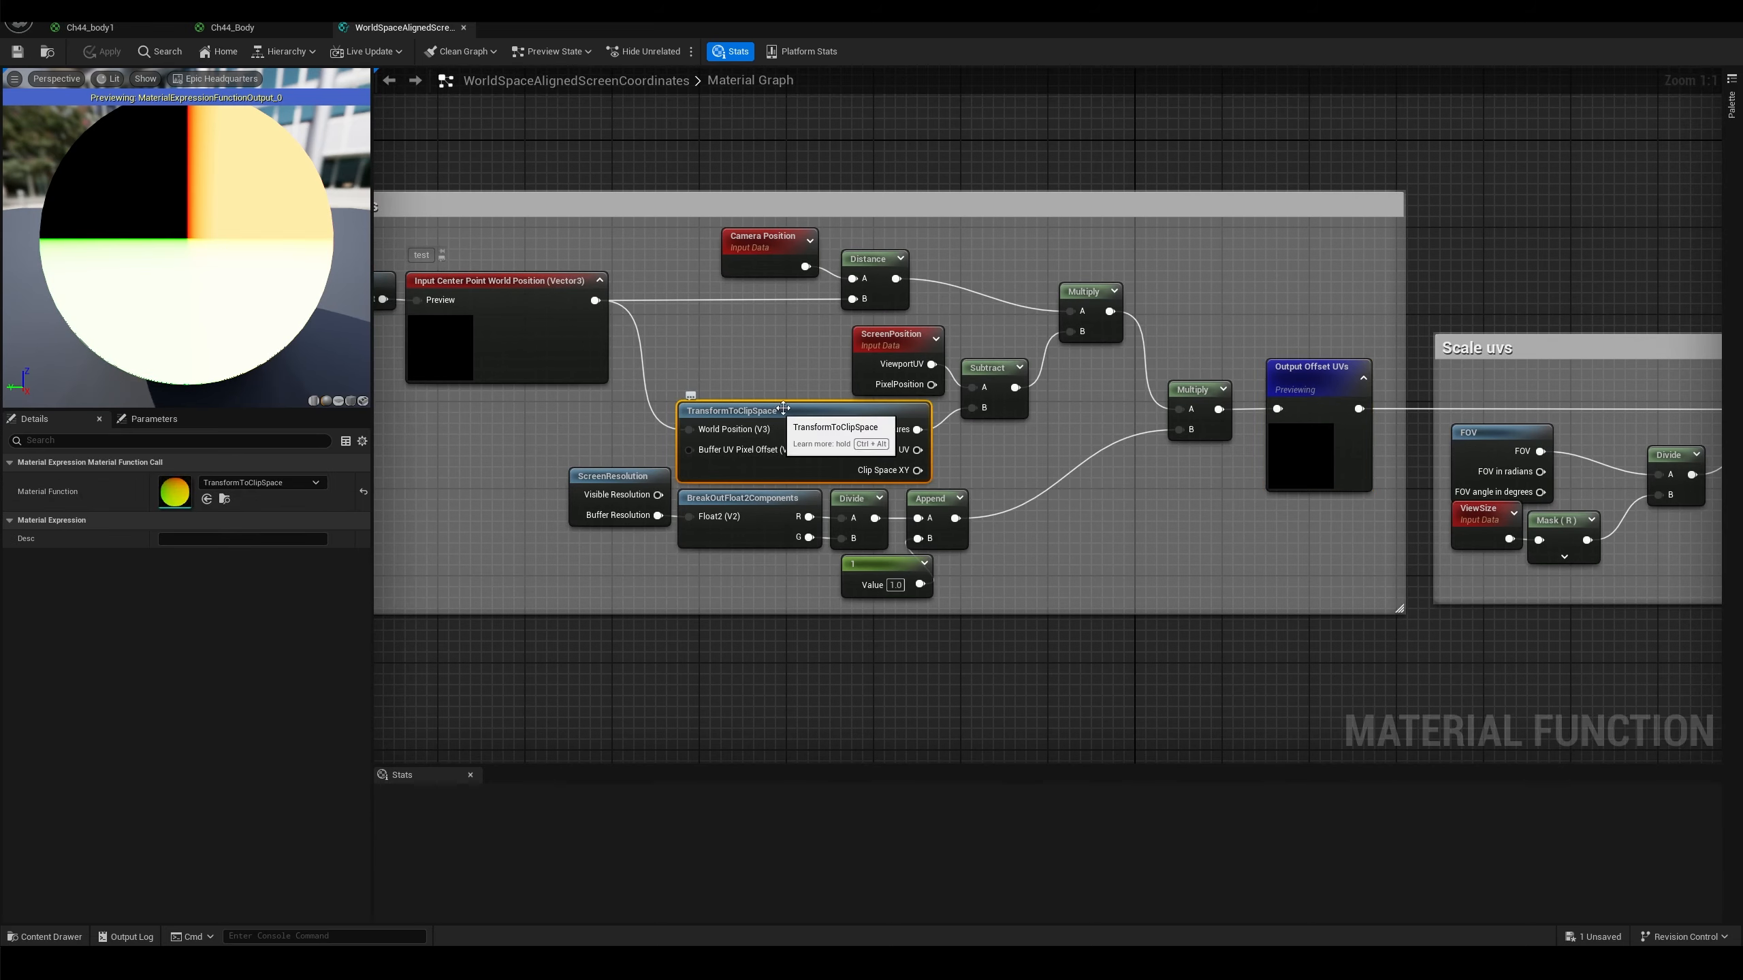
left_click(608, 27)
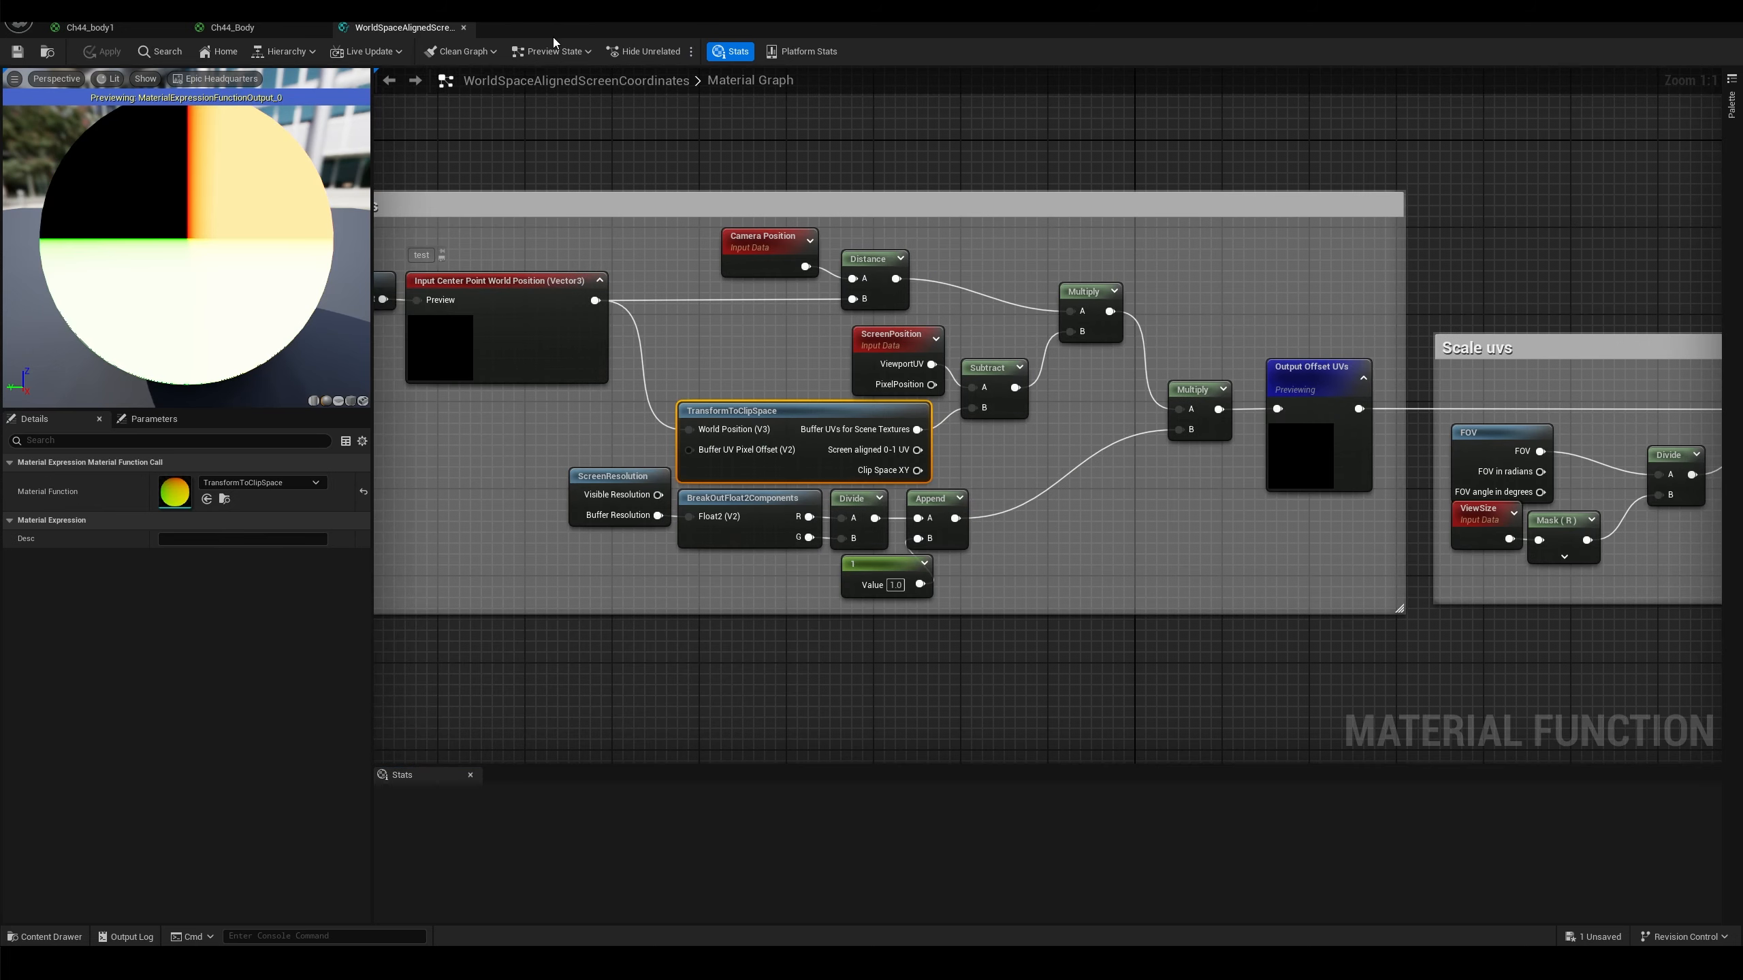
left_click(463, 28)
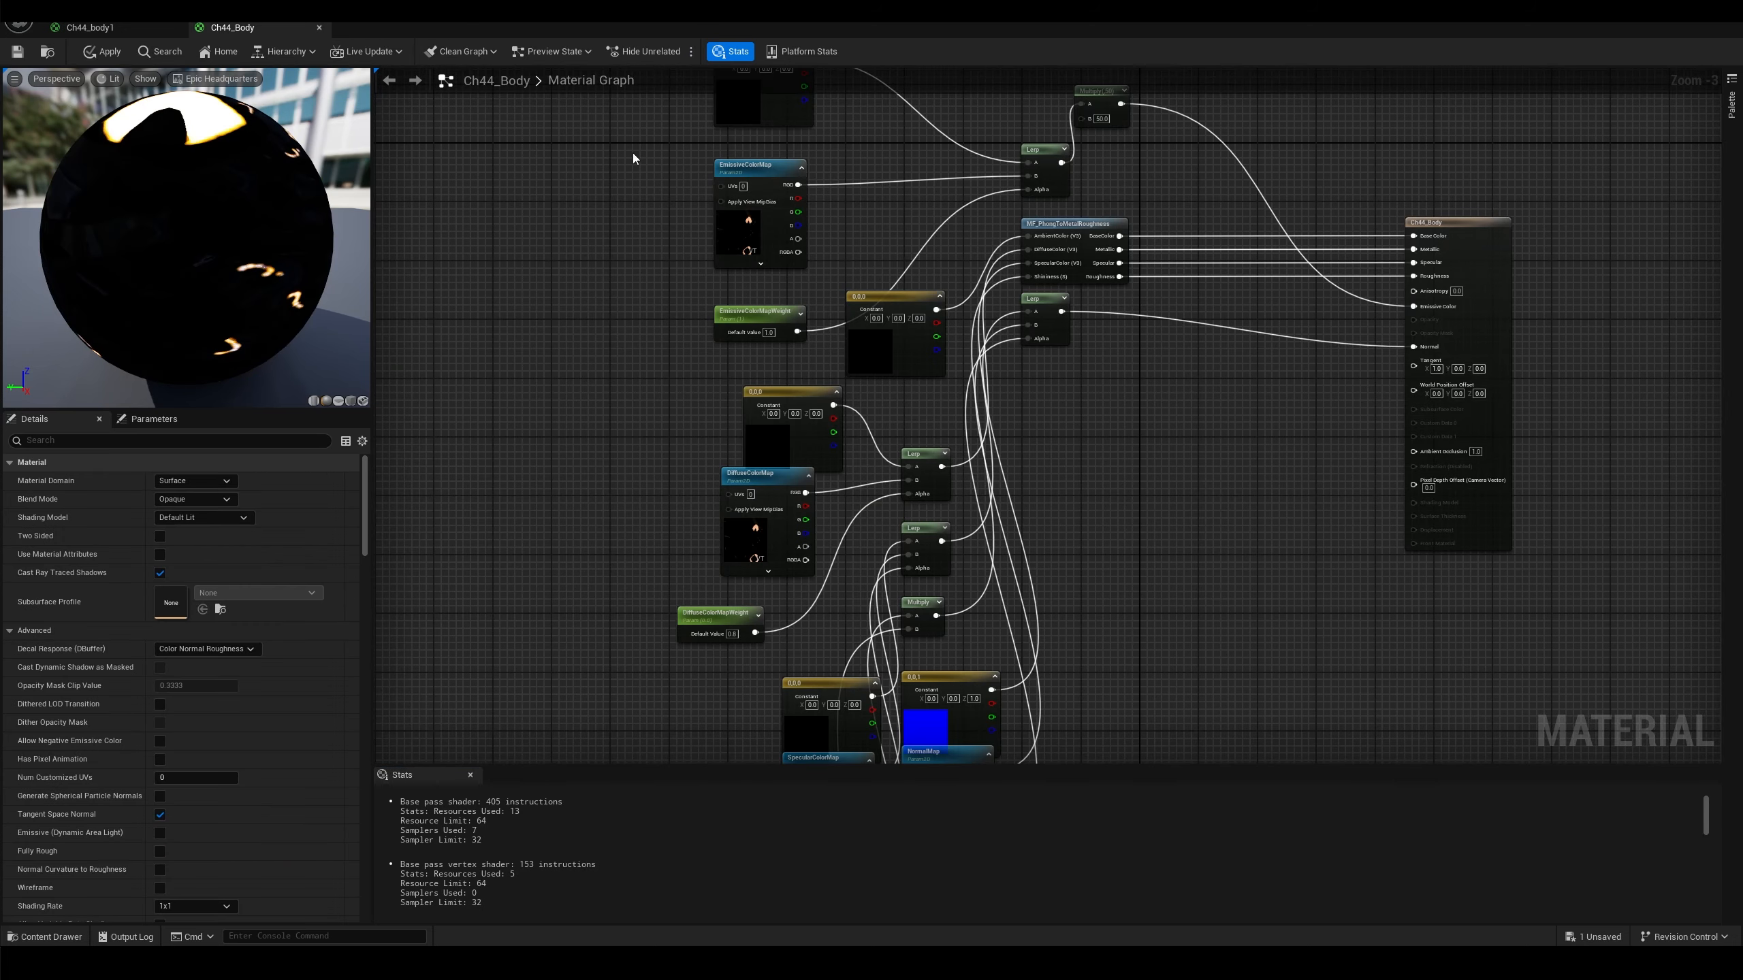
left_click(96, 27)
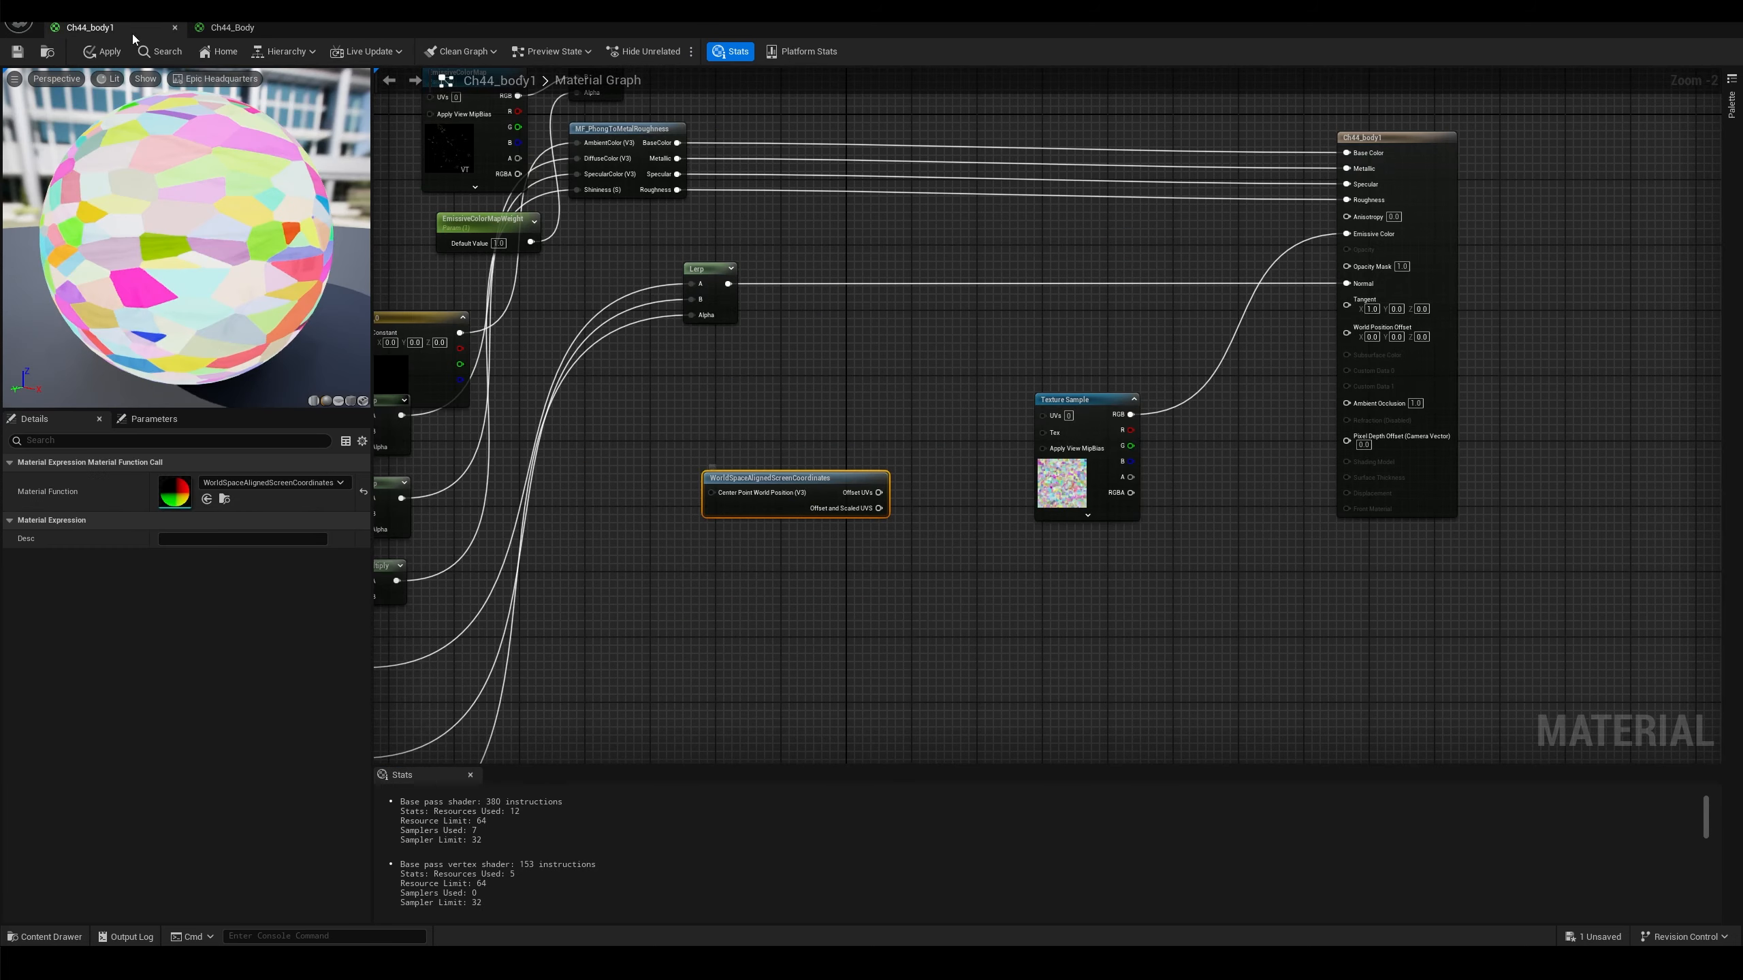
Move WorldSpaceAlignedScreenCoordinates closer to the Texture Sample and add an ObjectPositionWS node below it
scroll(907, 534, "up", 2)
right_click_drag(771, 561, 875, 542)
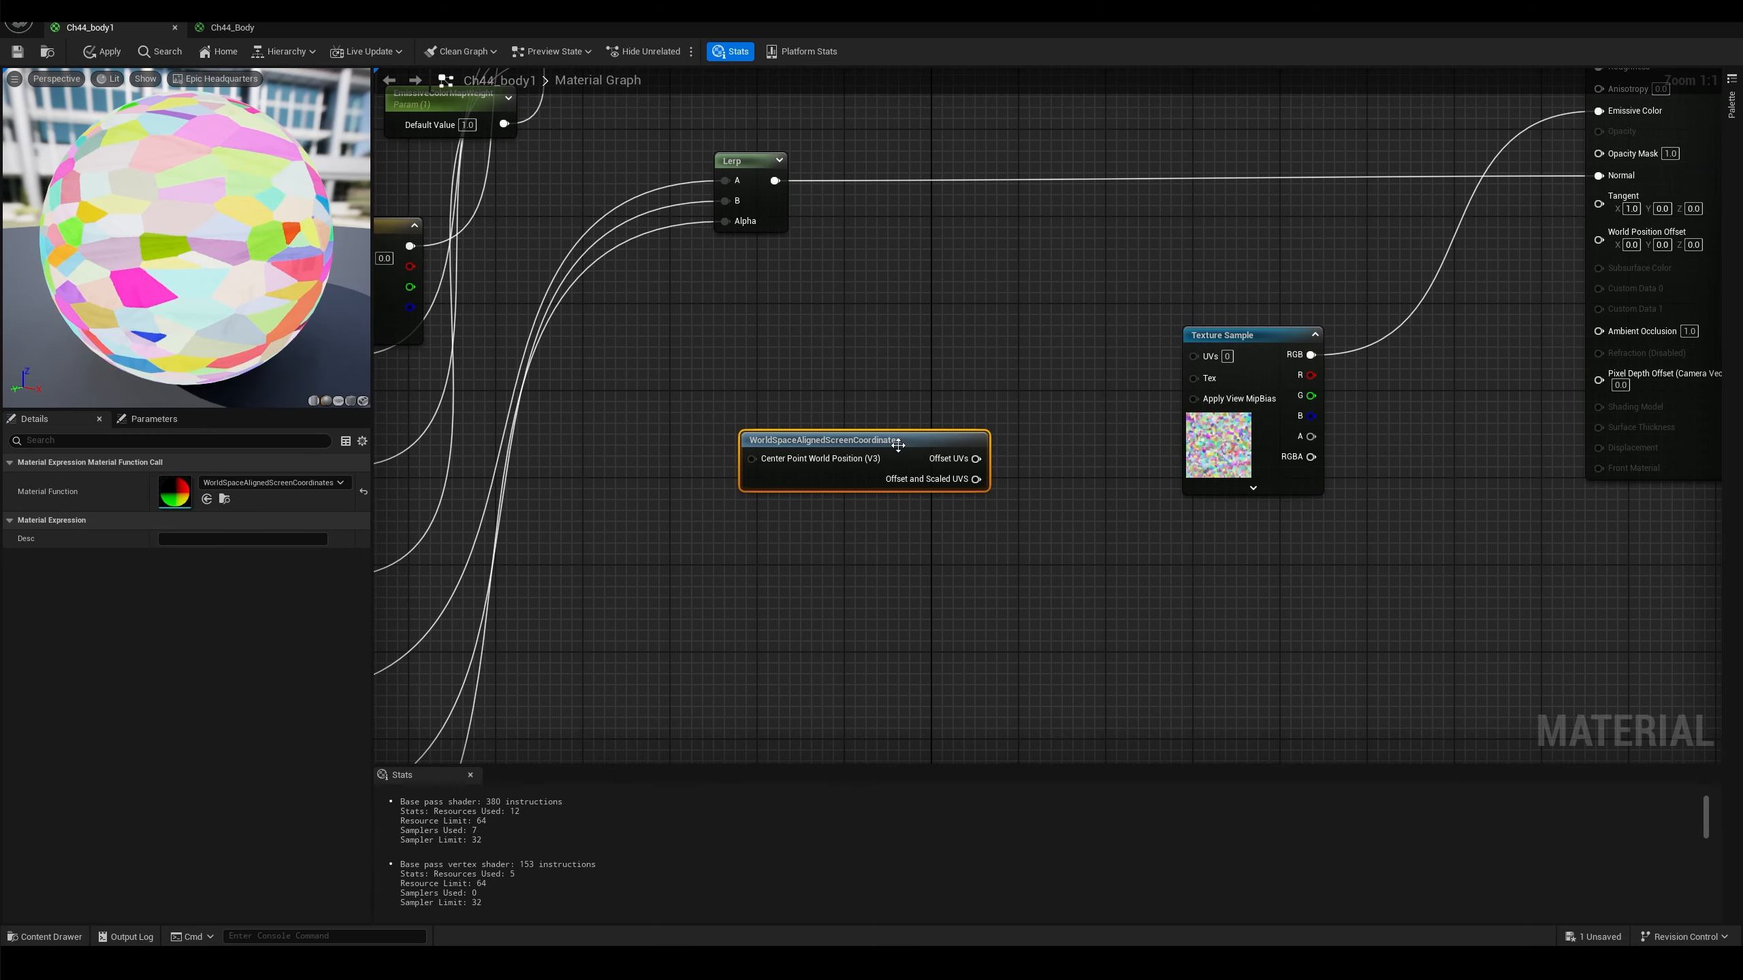
left_click_drag(895, 446, 978, 417)
mouse_move(873, 438)
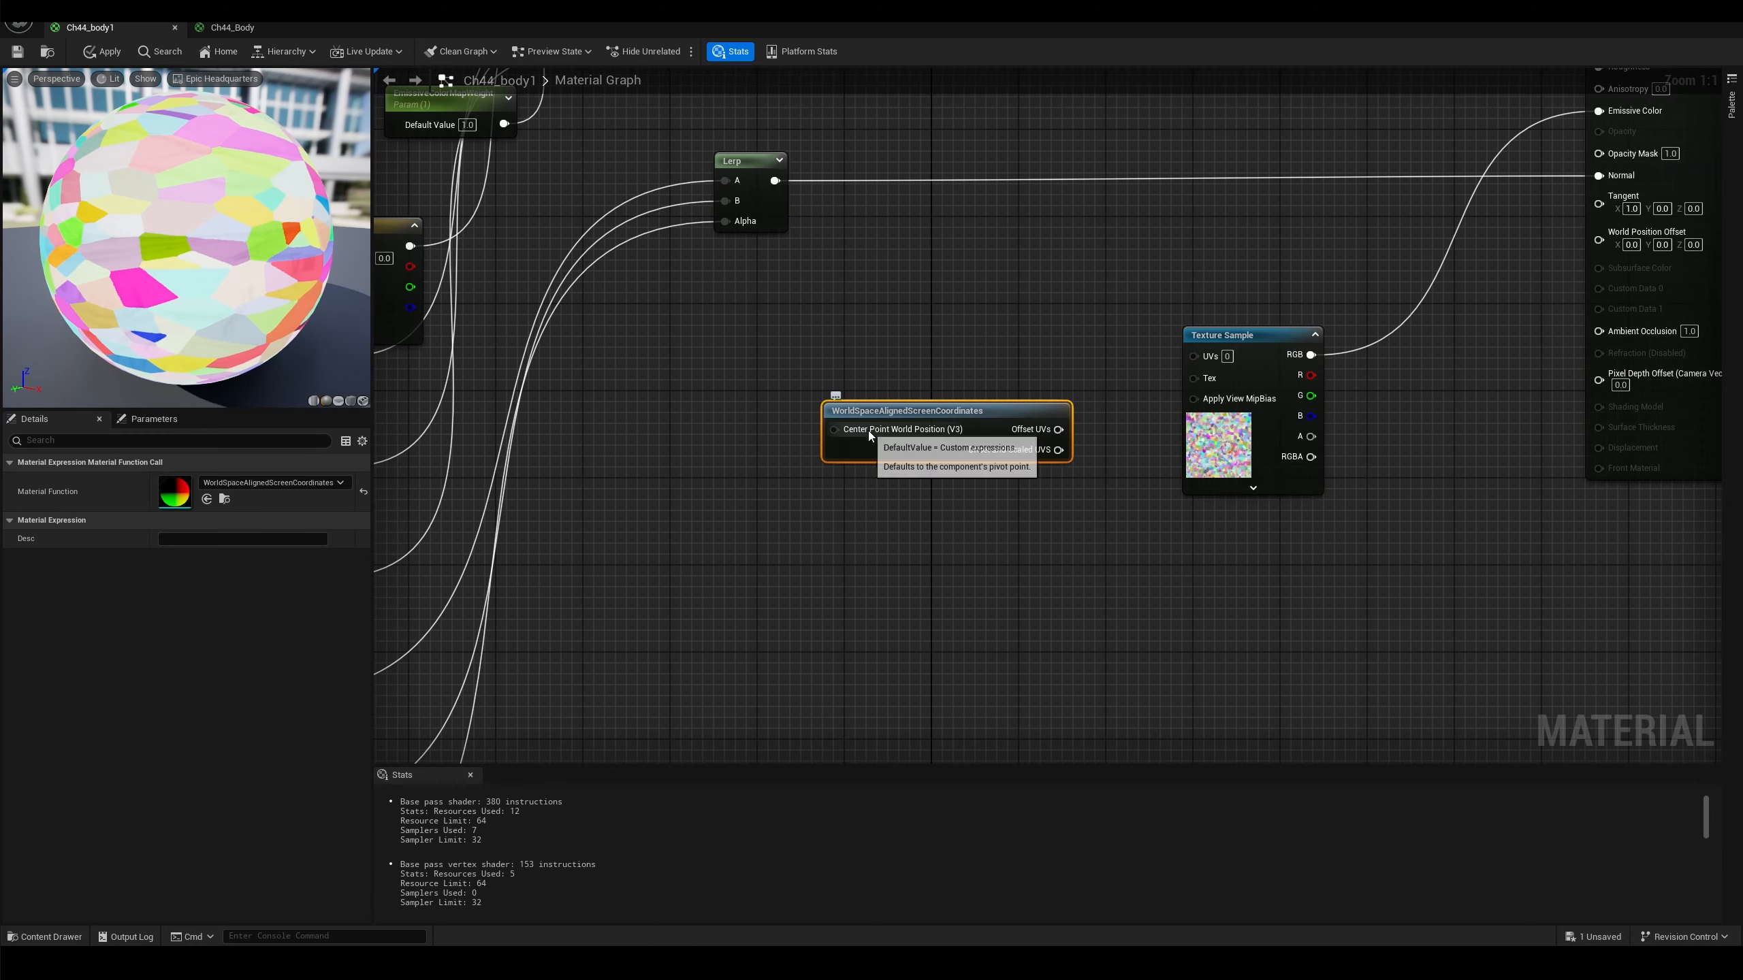
right_click(745, 537)
type("objje")
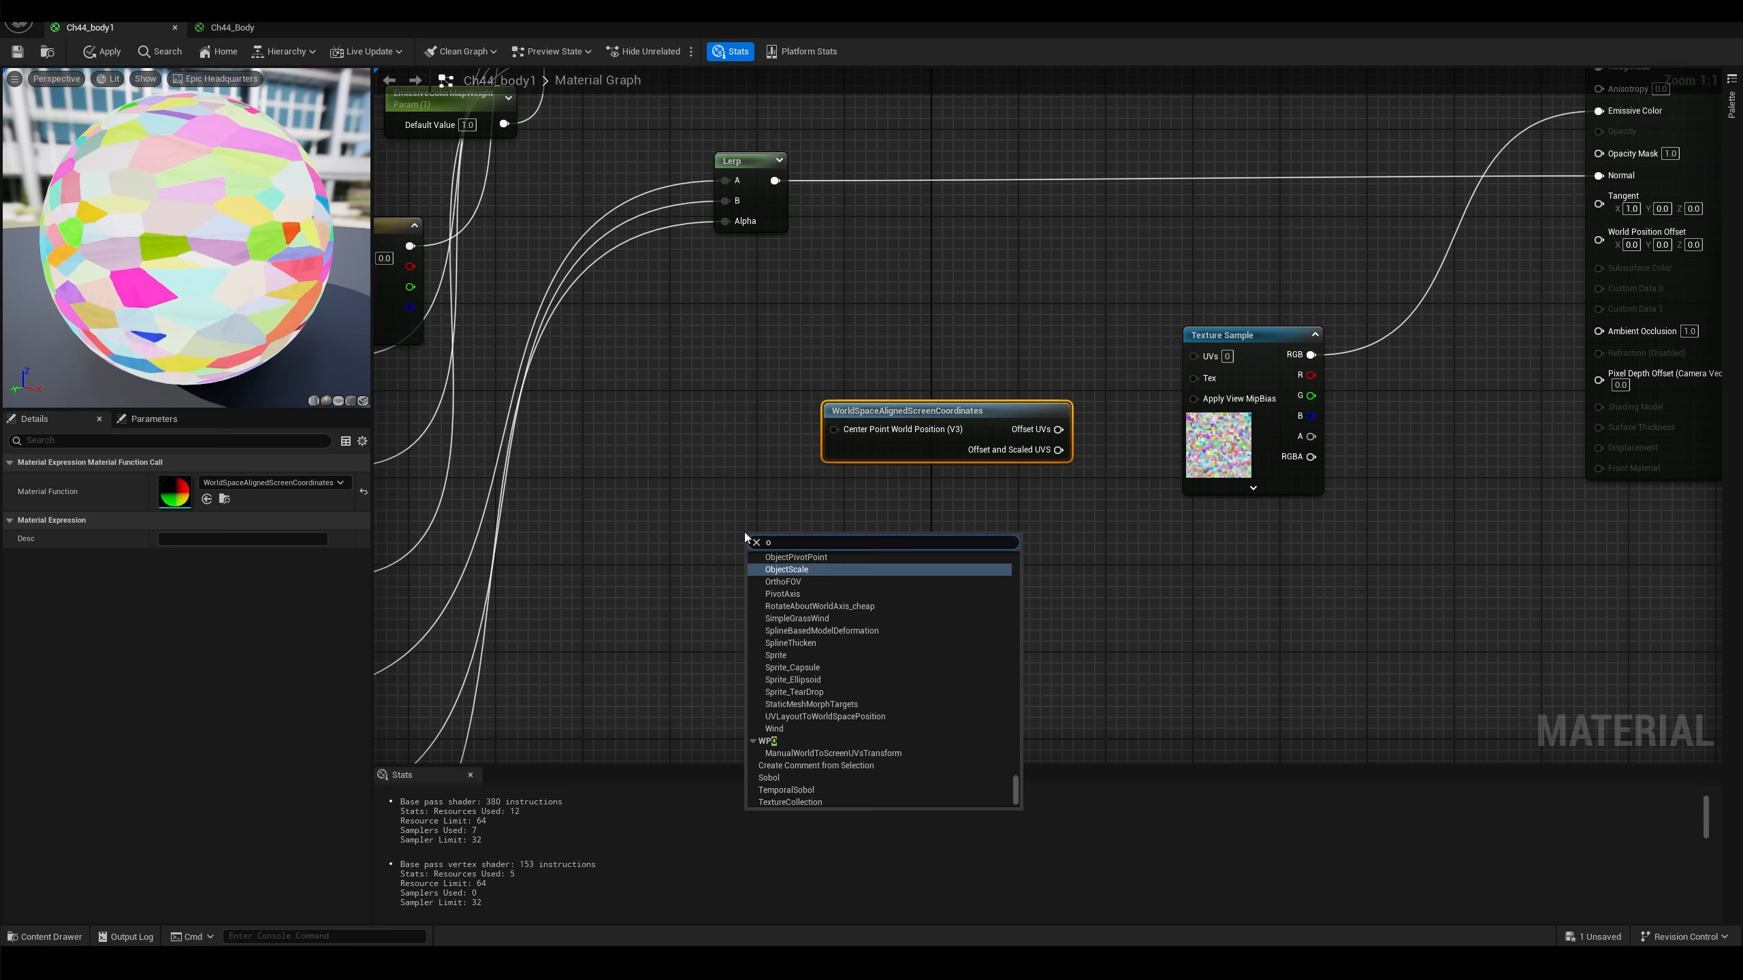
key("BackSpace")
key("BackSpace")
type("ec")
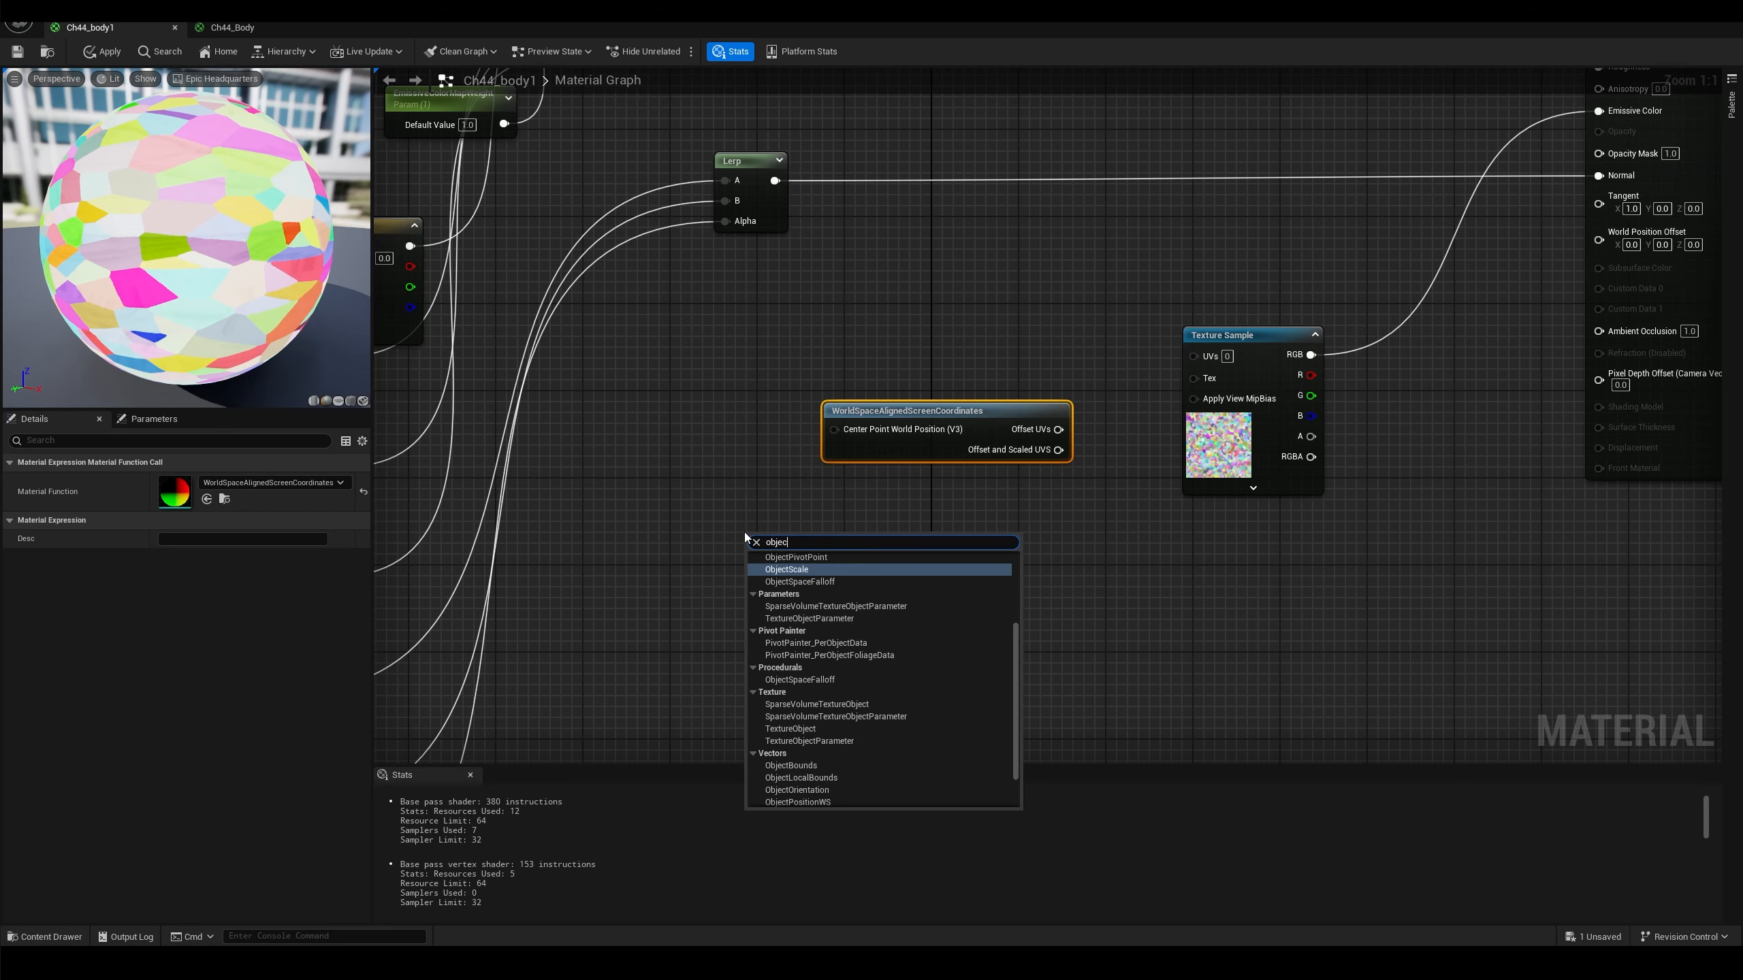
type("tpos")
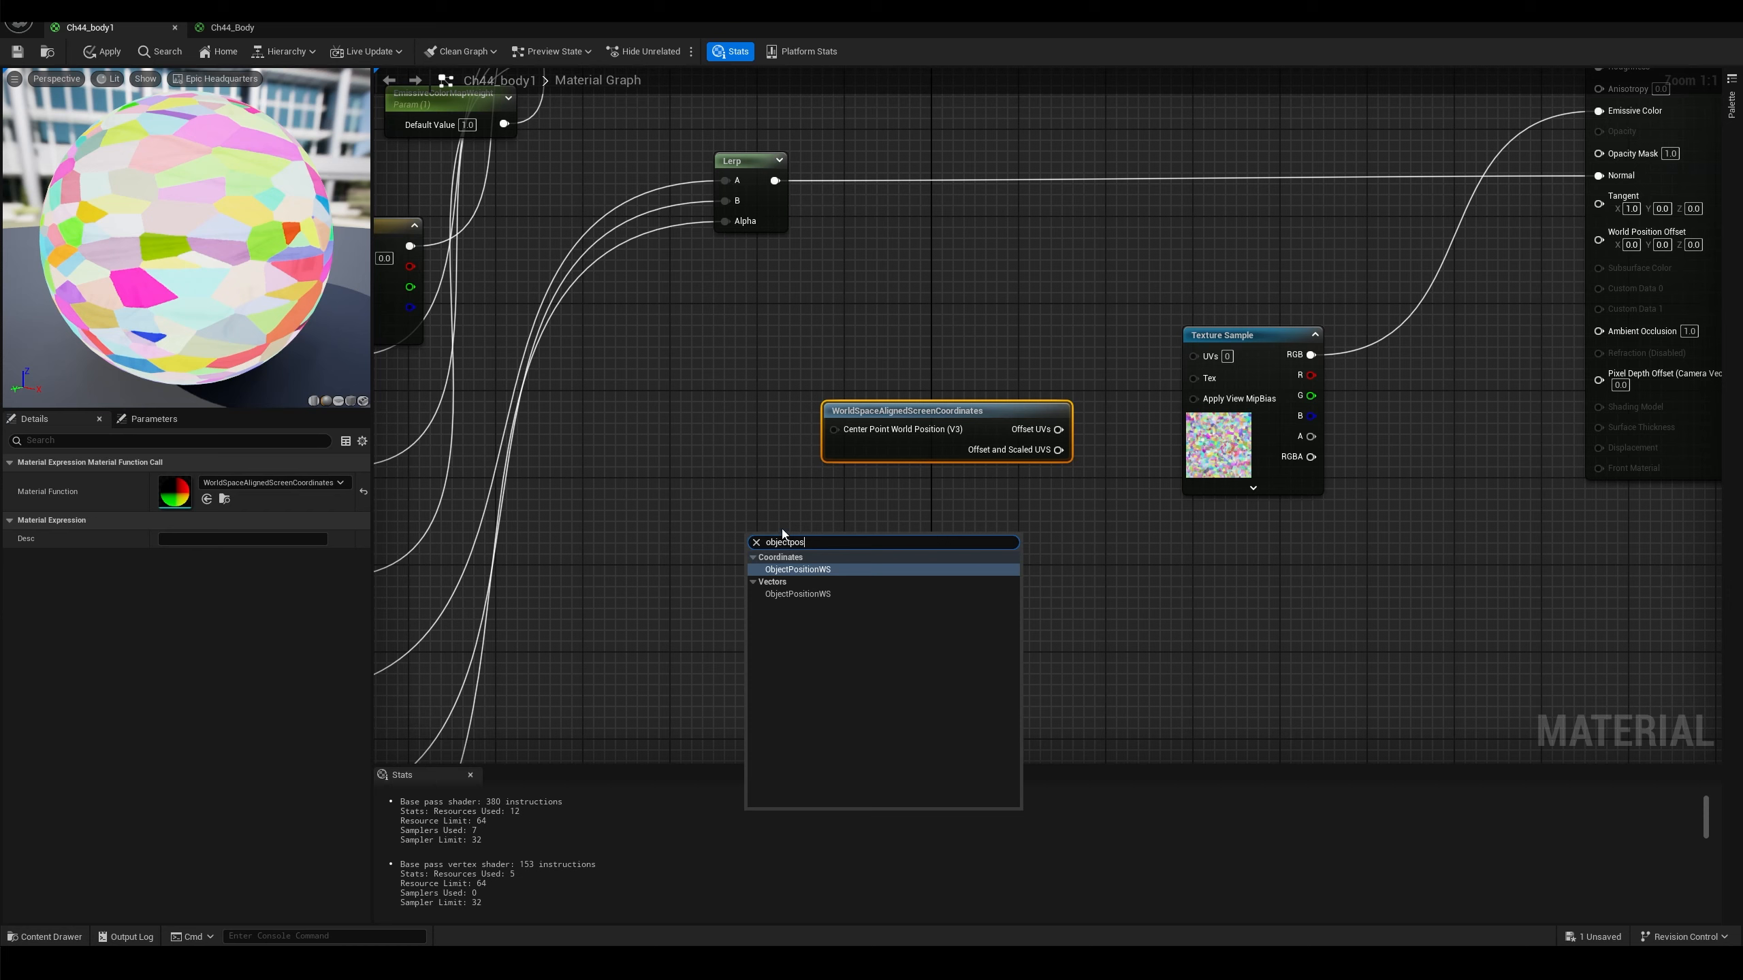
left_click(795, 570)
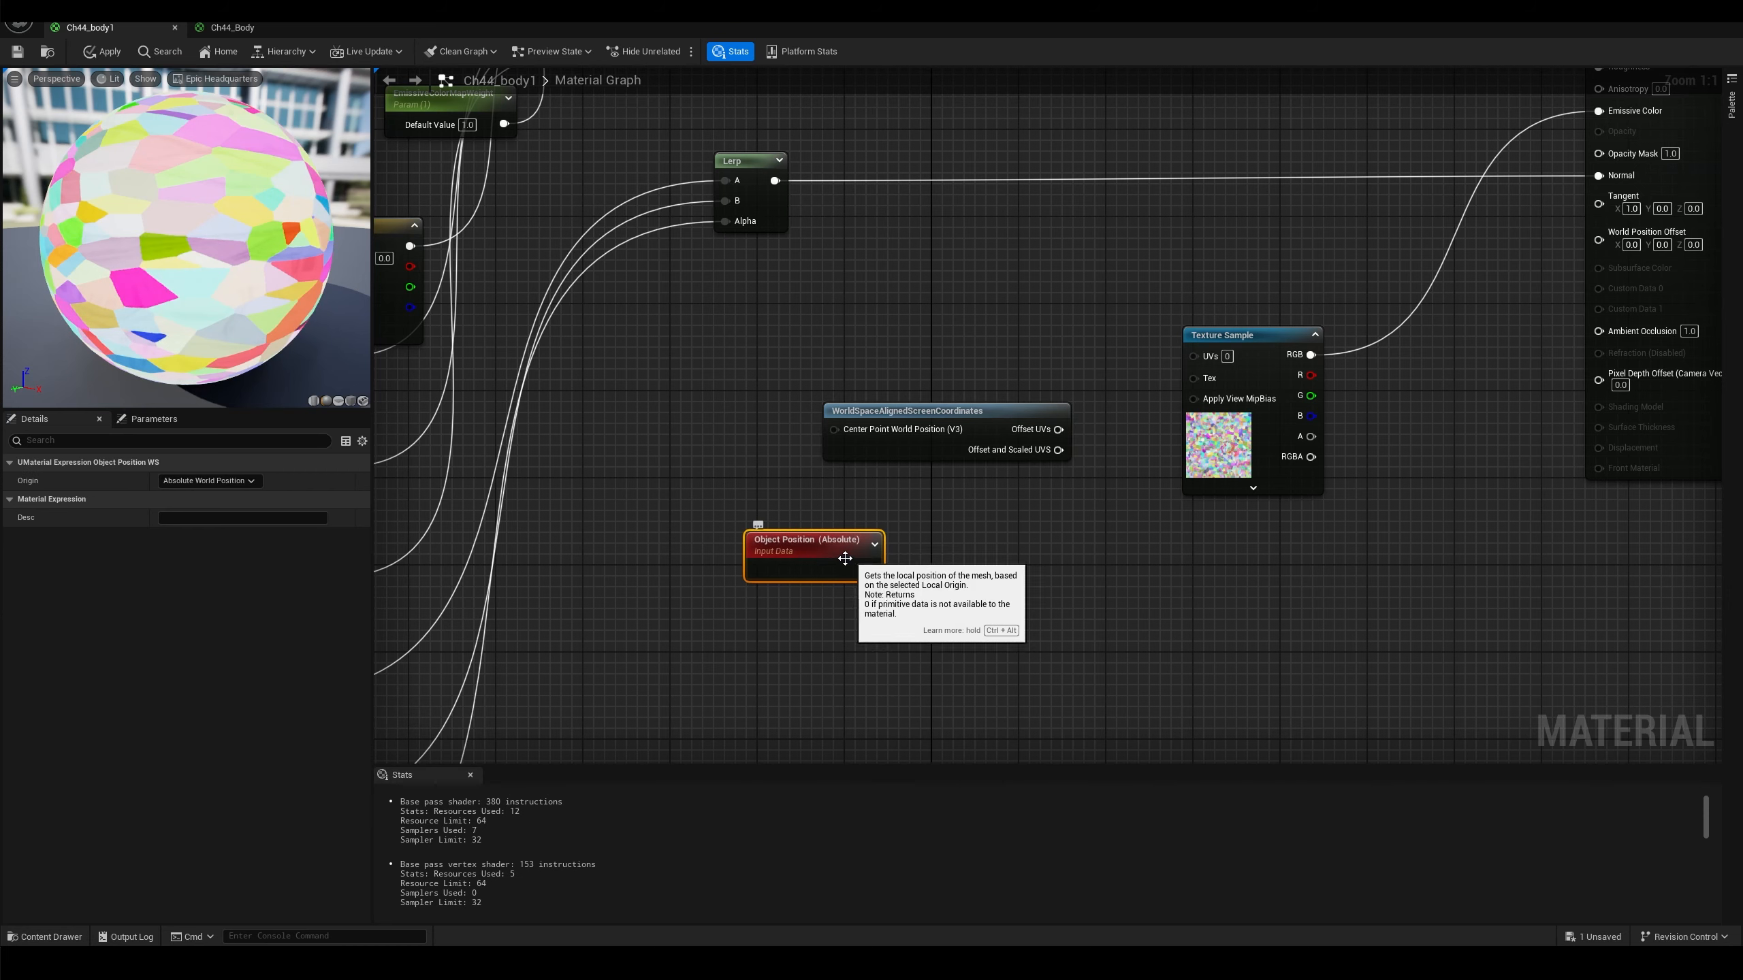
Place the Object Position node before WorldSpaceAlignedScreenCoordinates and connect it to the Center Point World Position input
left_click_drag(823, 547, 836, 432)
left_click_drag(706, 509, 751, 411)
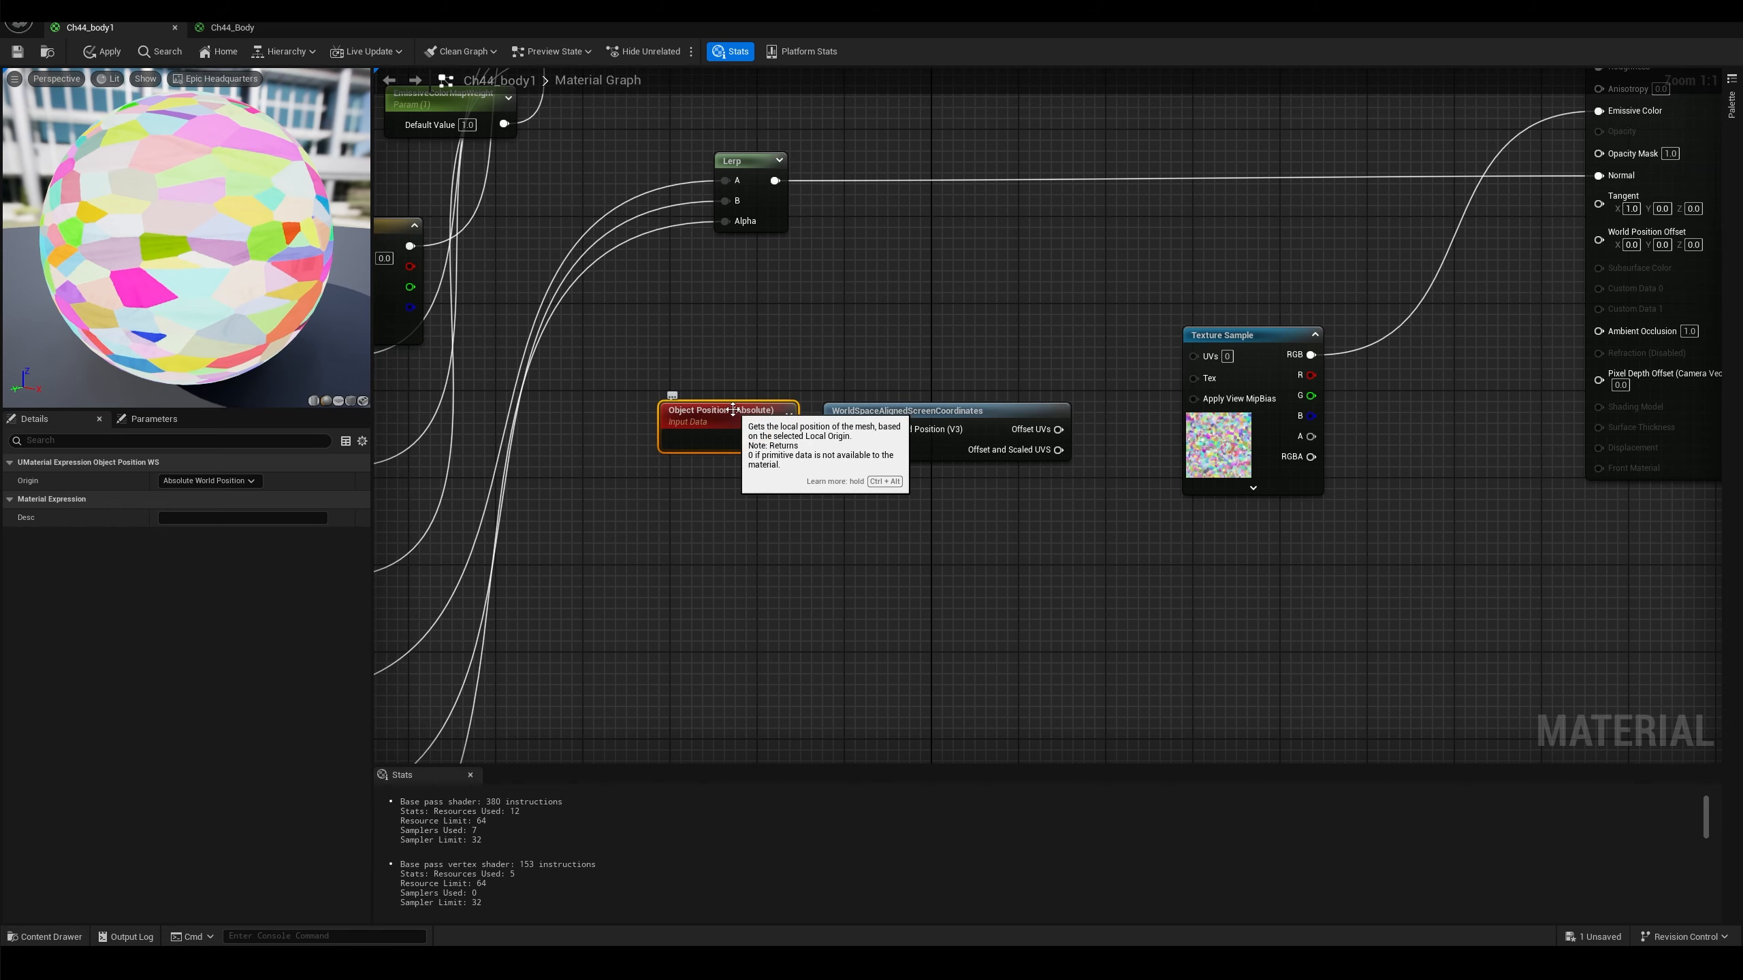
left_click_drag(733, 408, 732, 398)
Connect the Offset and Scaled UVS output to the Texture Sample's UVs input and apply the material
right_click_drag(1101, 534, 922, 534)
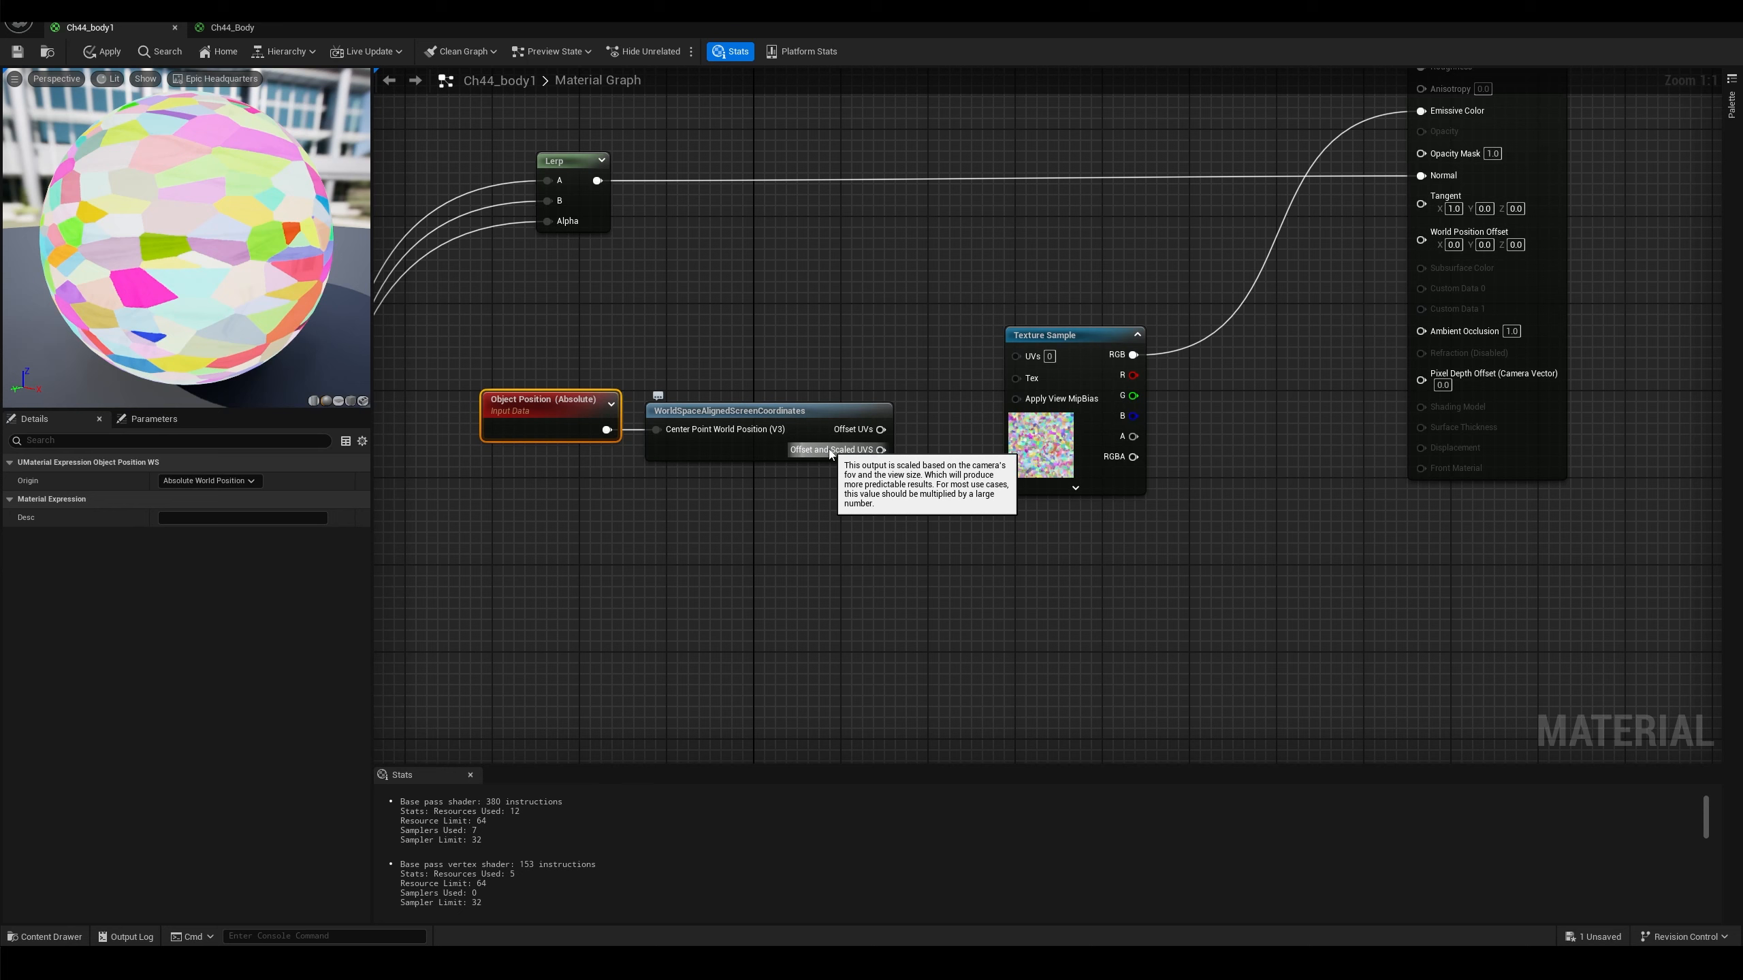
left_click_drag(874, 453, 1017, 355)
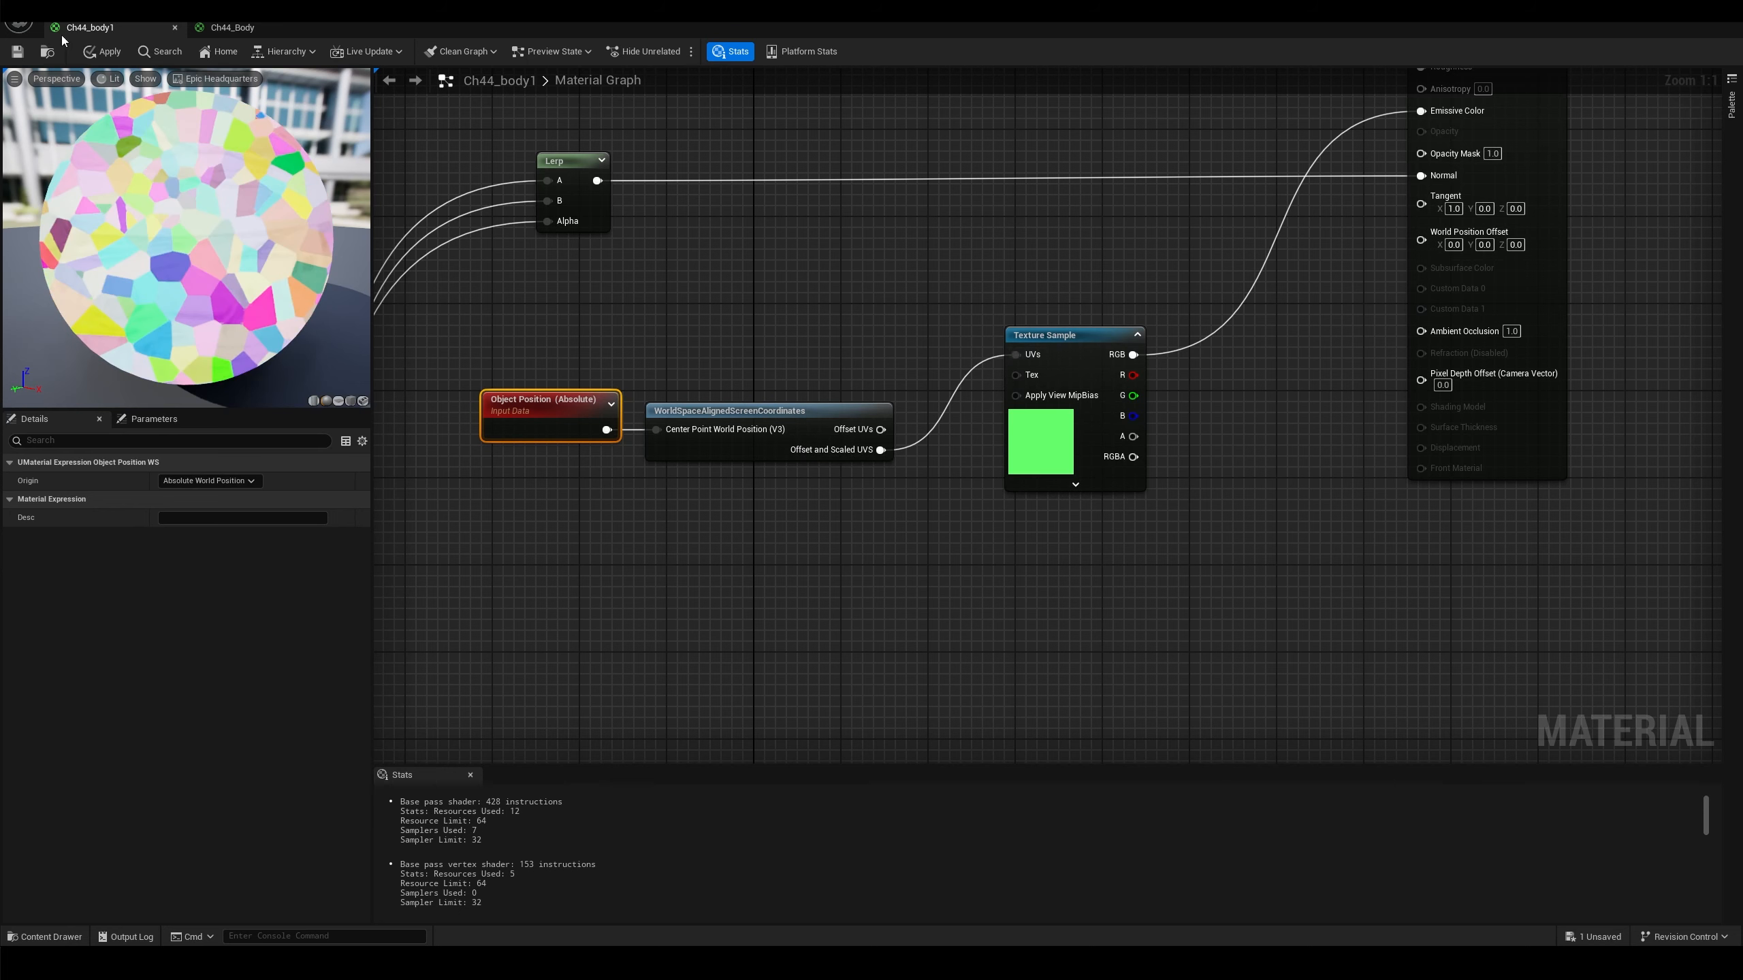
left_click(101, 52)
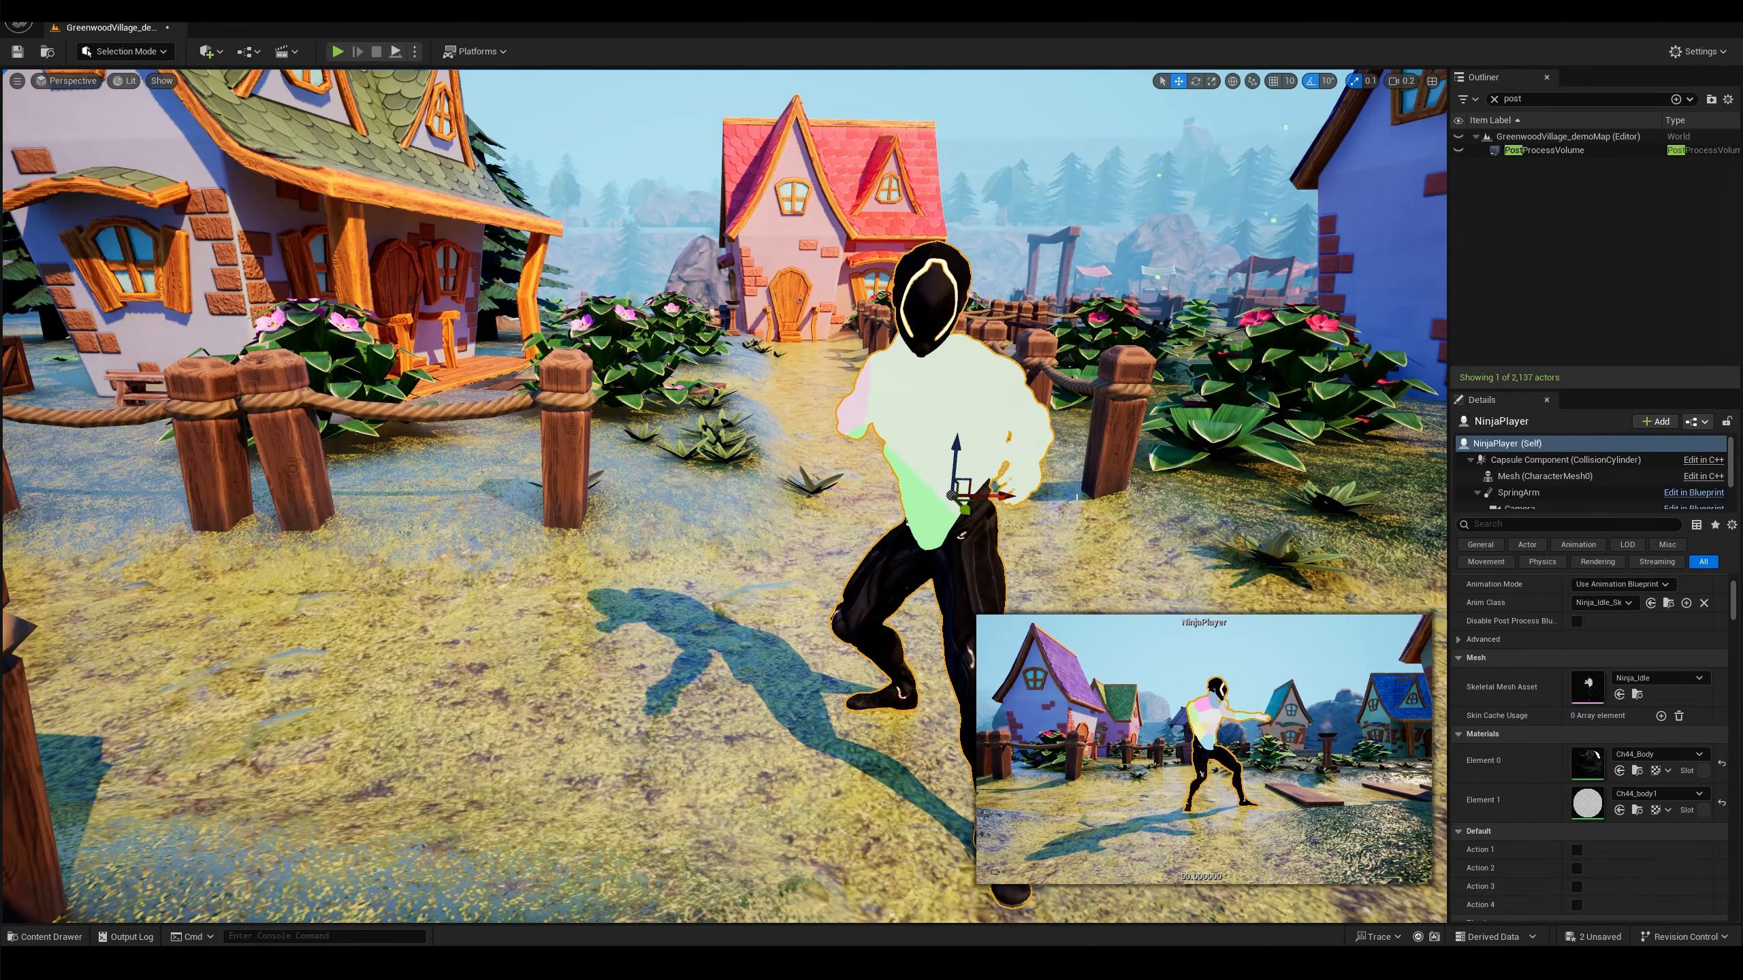
Examine the voronoi pattern on the ninja in the level from different distances and angles
right_click_drag(1077, 497, 1241, 491)
key("a")
key("d")
key("a")
key("s")
key("d")
key("w")
key("w")
key("d")
key("s")
key("a")
right_click_drag(702, 342, 685, 345)
key("w")
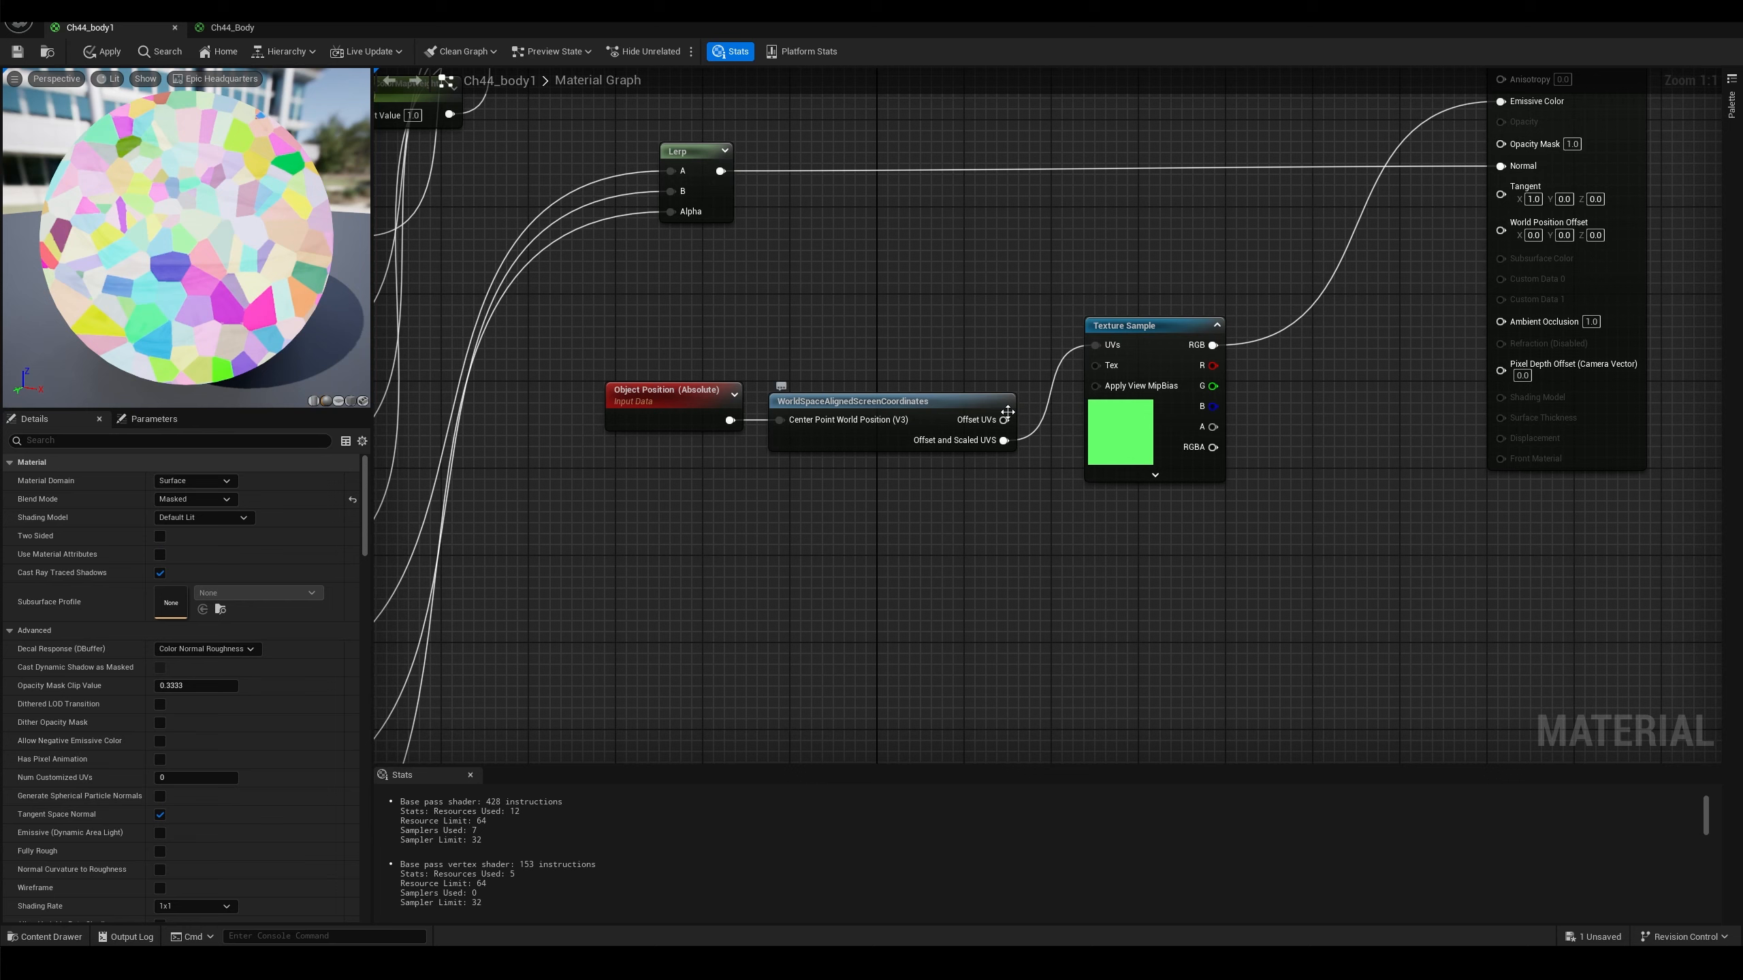
Add a Multiply node below the Texture Sample and connect Offset and Scaled UVS to its A input
left_click(936, 409)
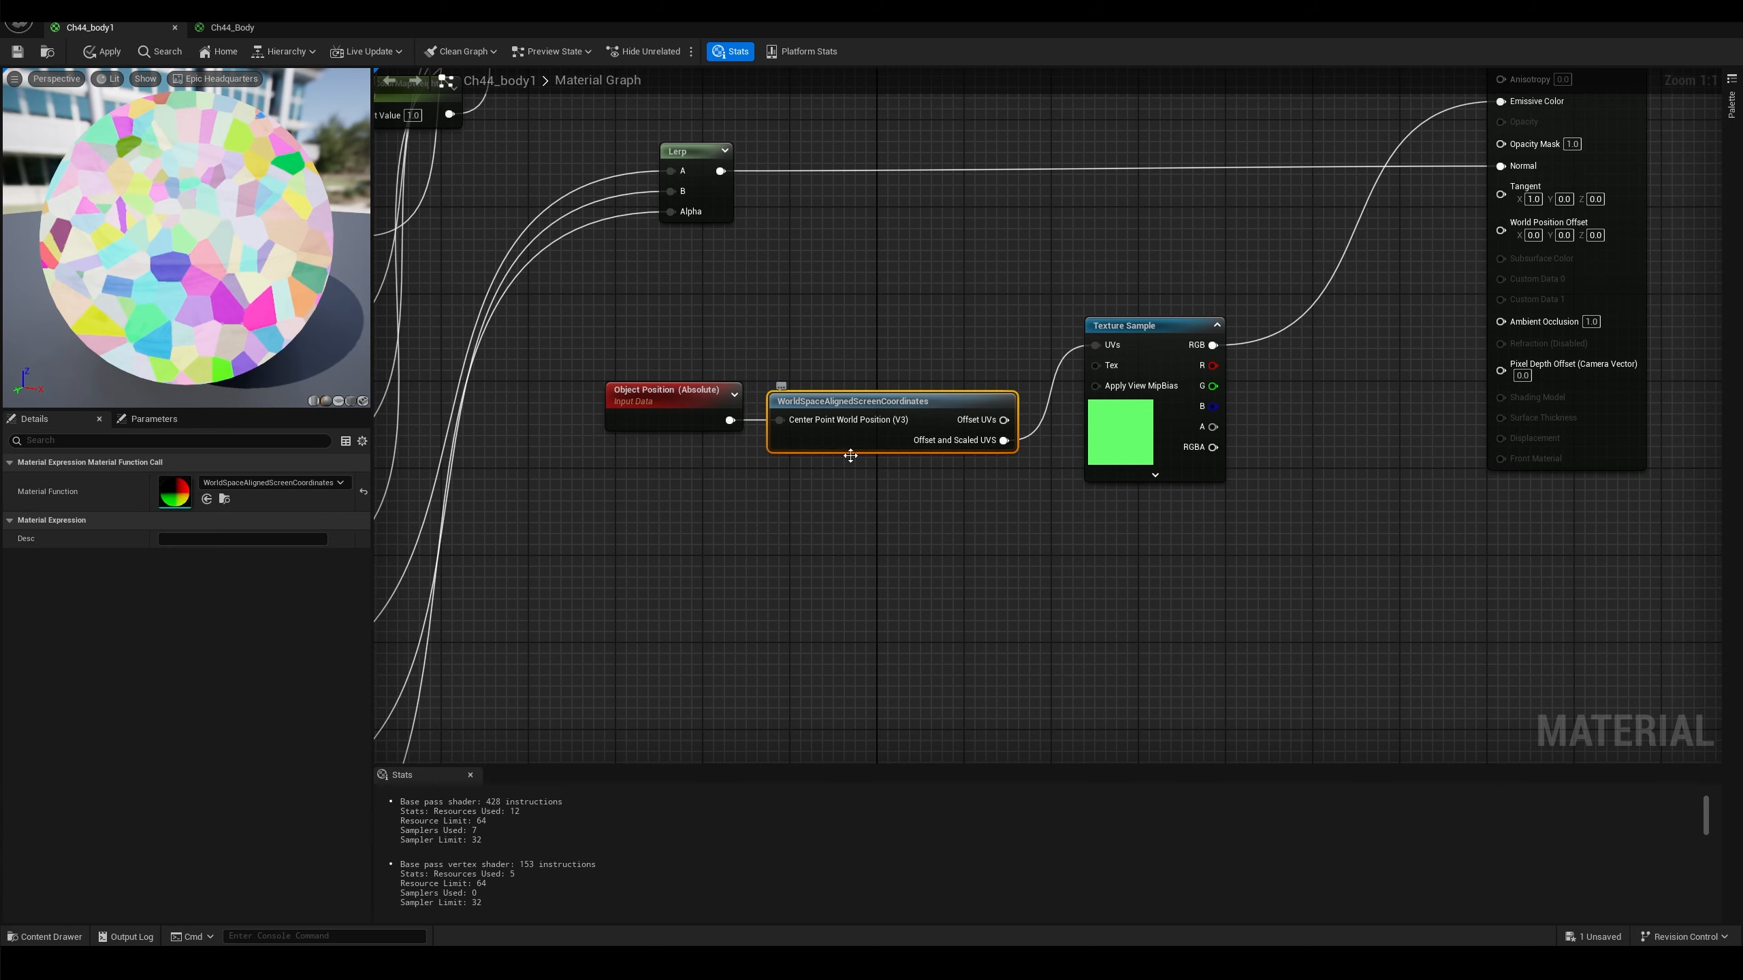
left_click(970, 512)
left_click(1026, 495)
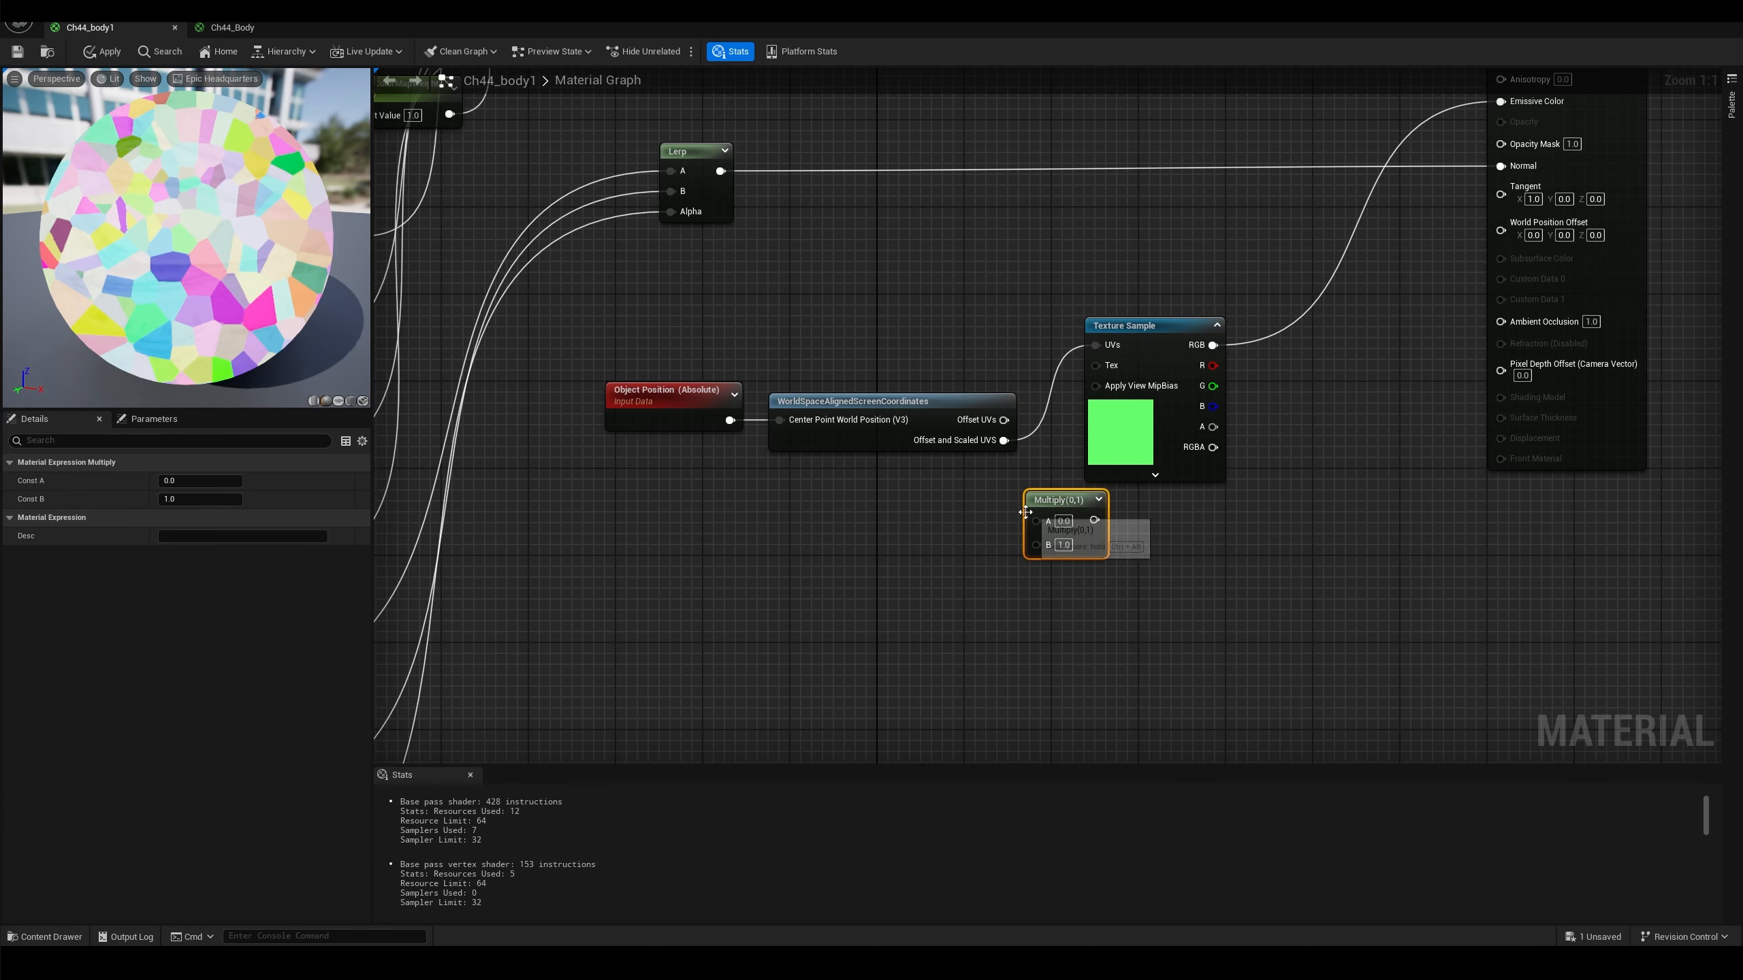
left_click_drag(1037, 521, 1004, 440)
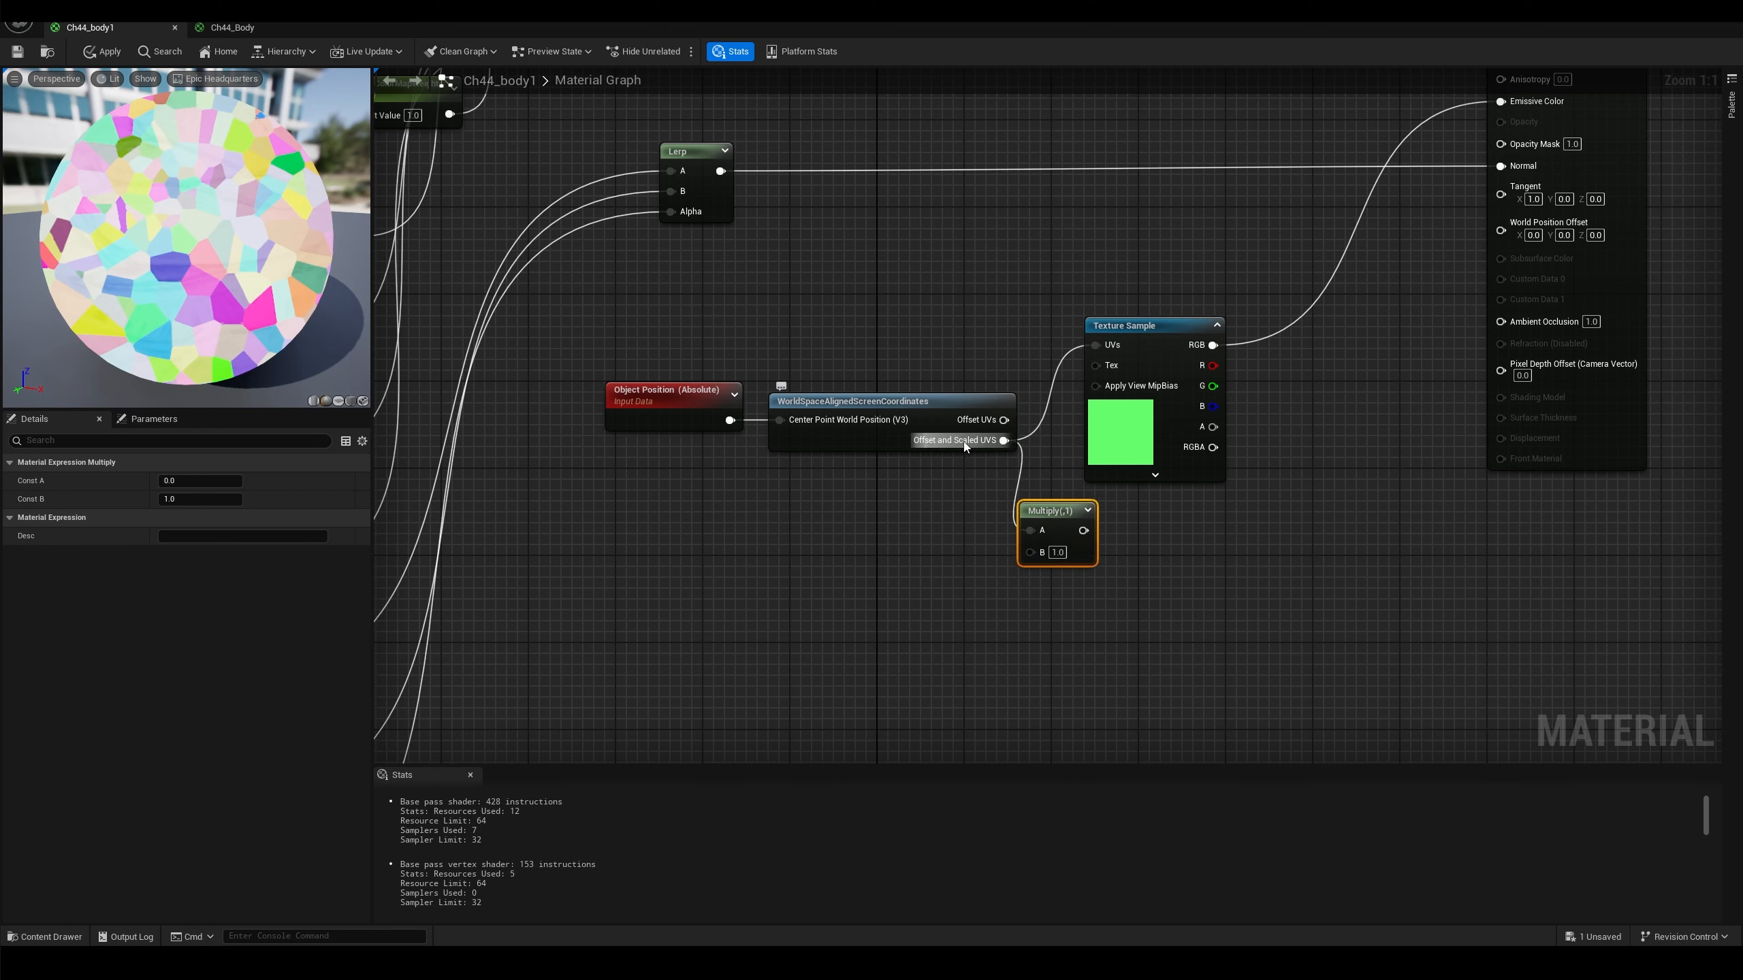
left_click(931, 589)
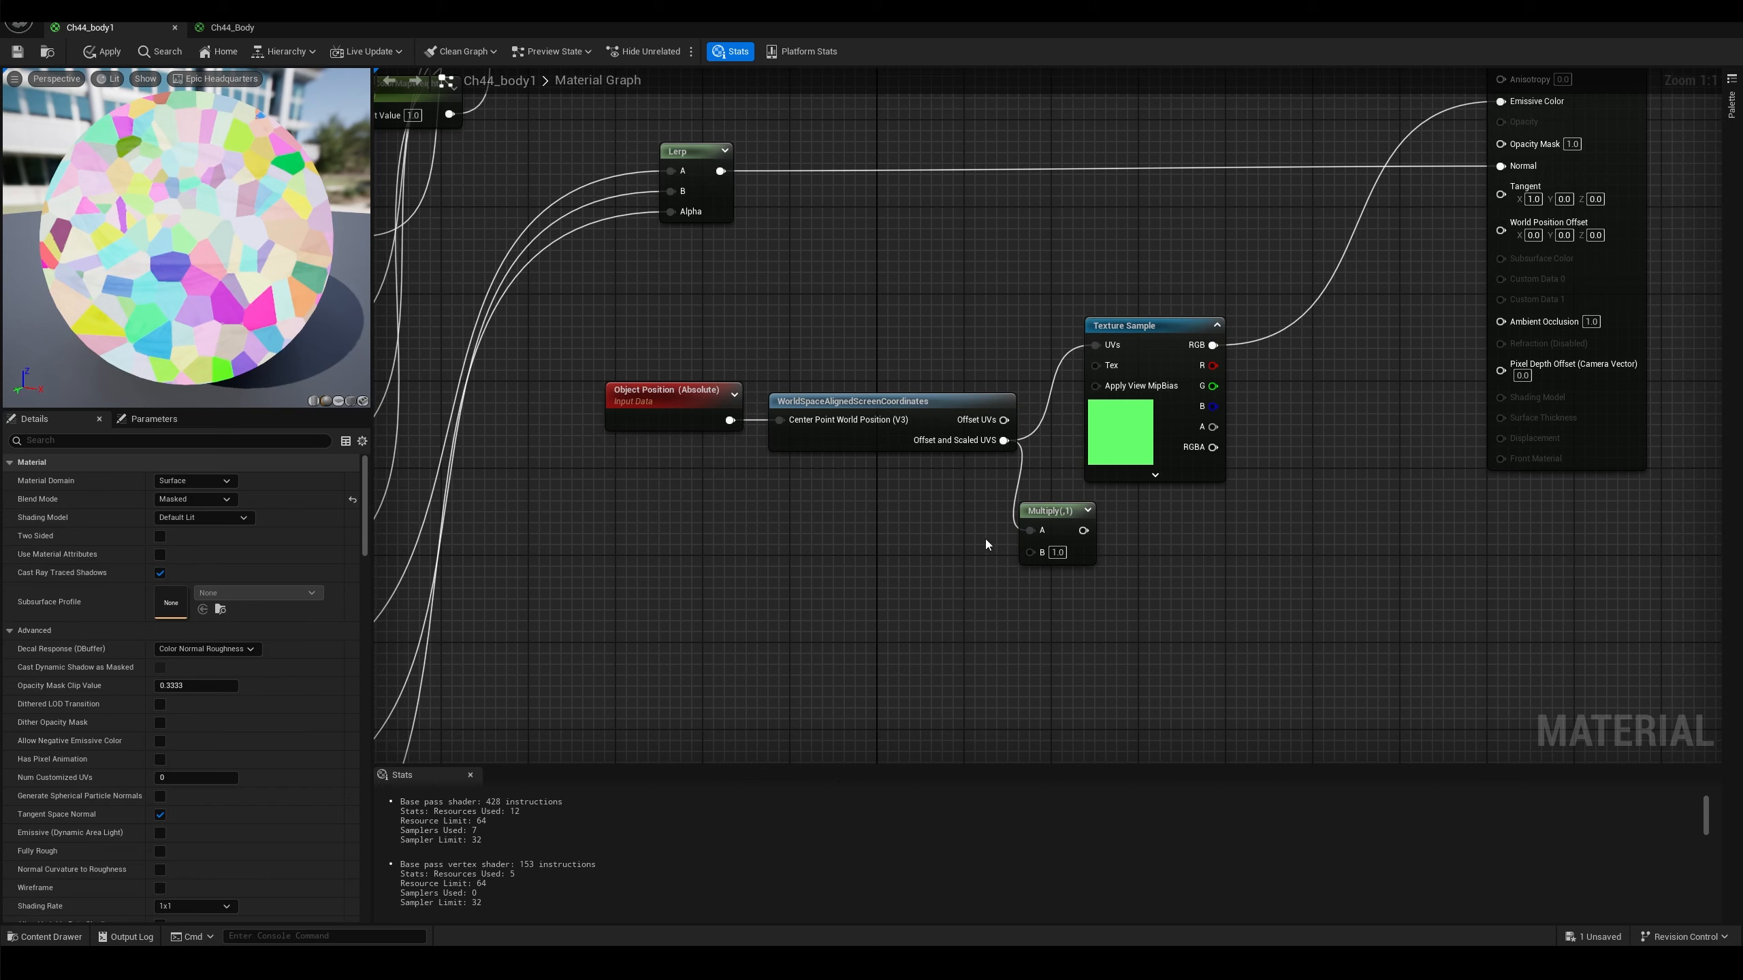
Add a vector parameter named UVScale below the WorldSpaceAlignedScreenCoordinates node
right_click(858, 560)
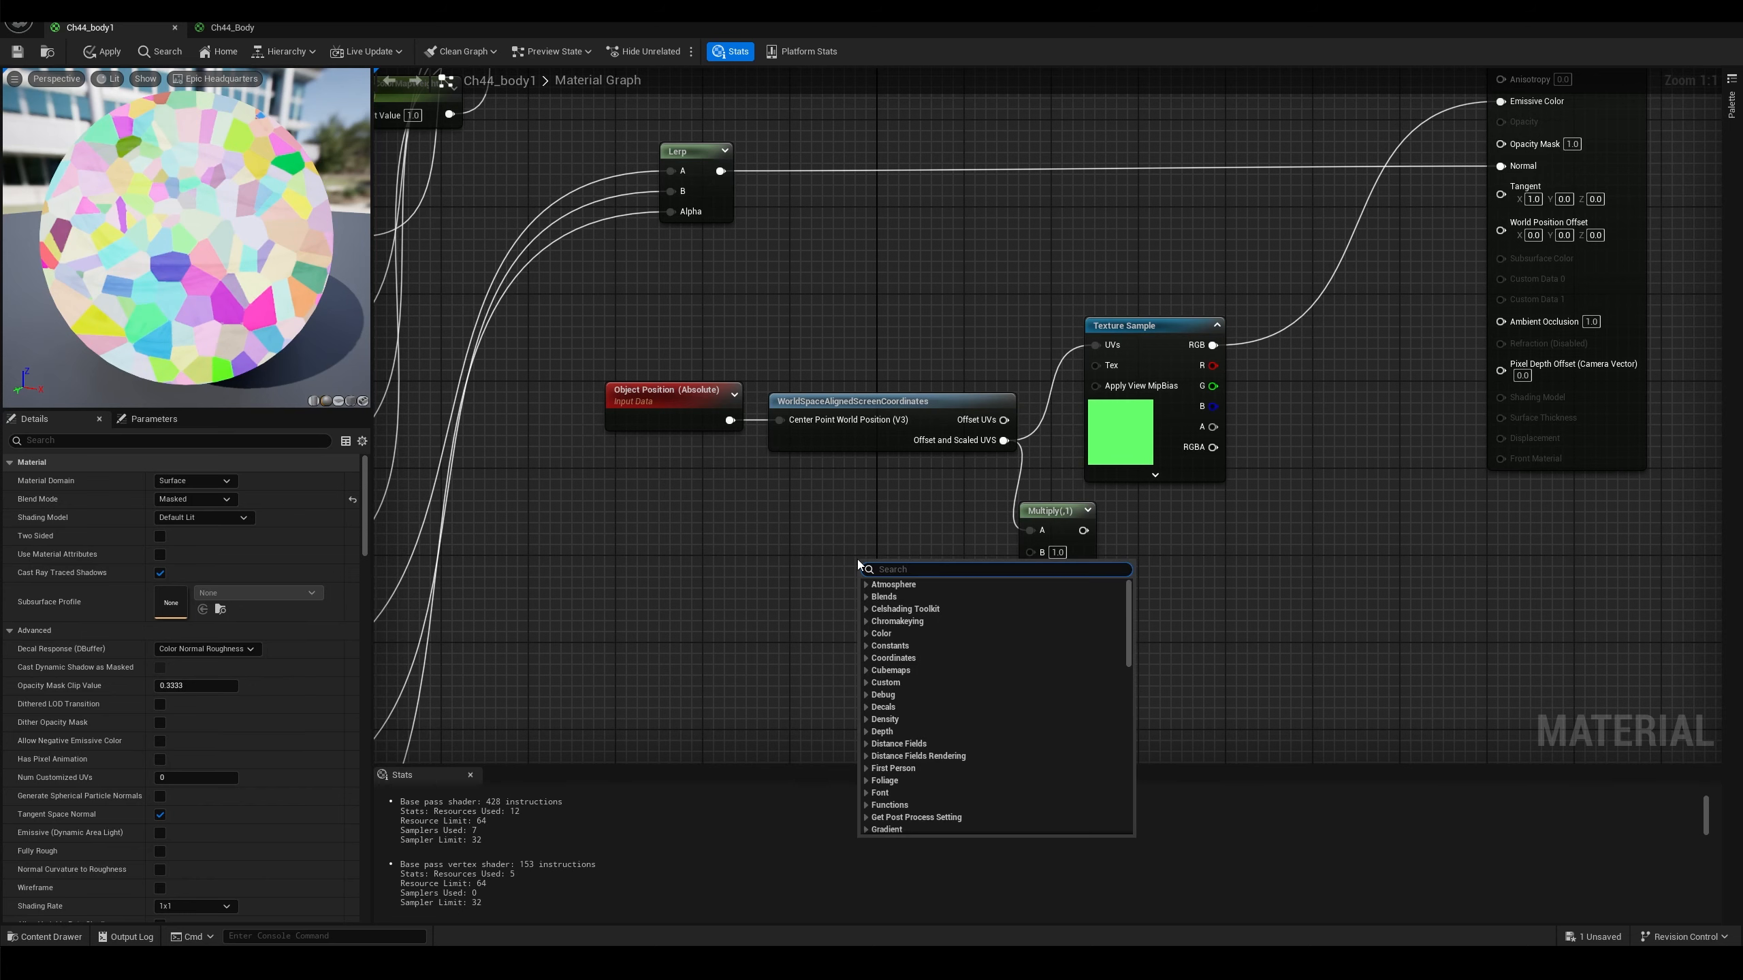
type("vector pa")
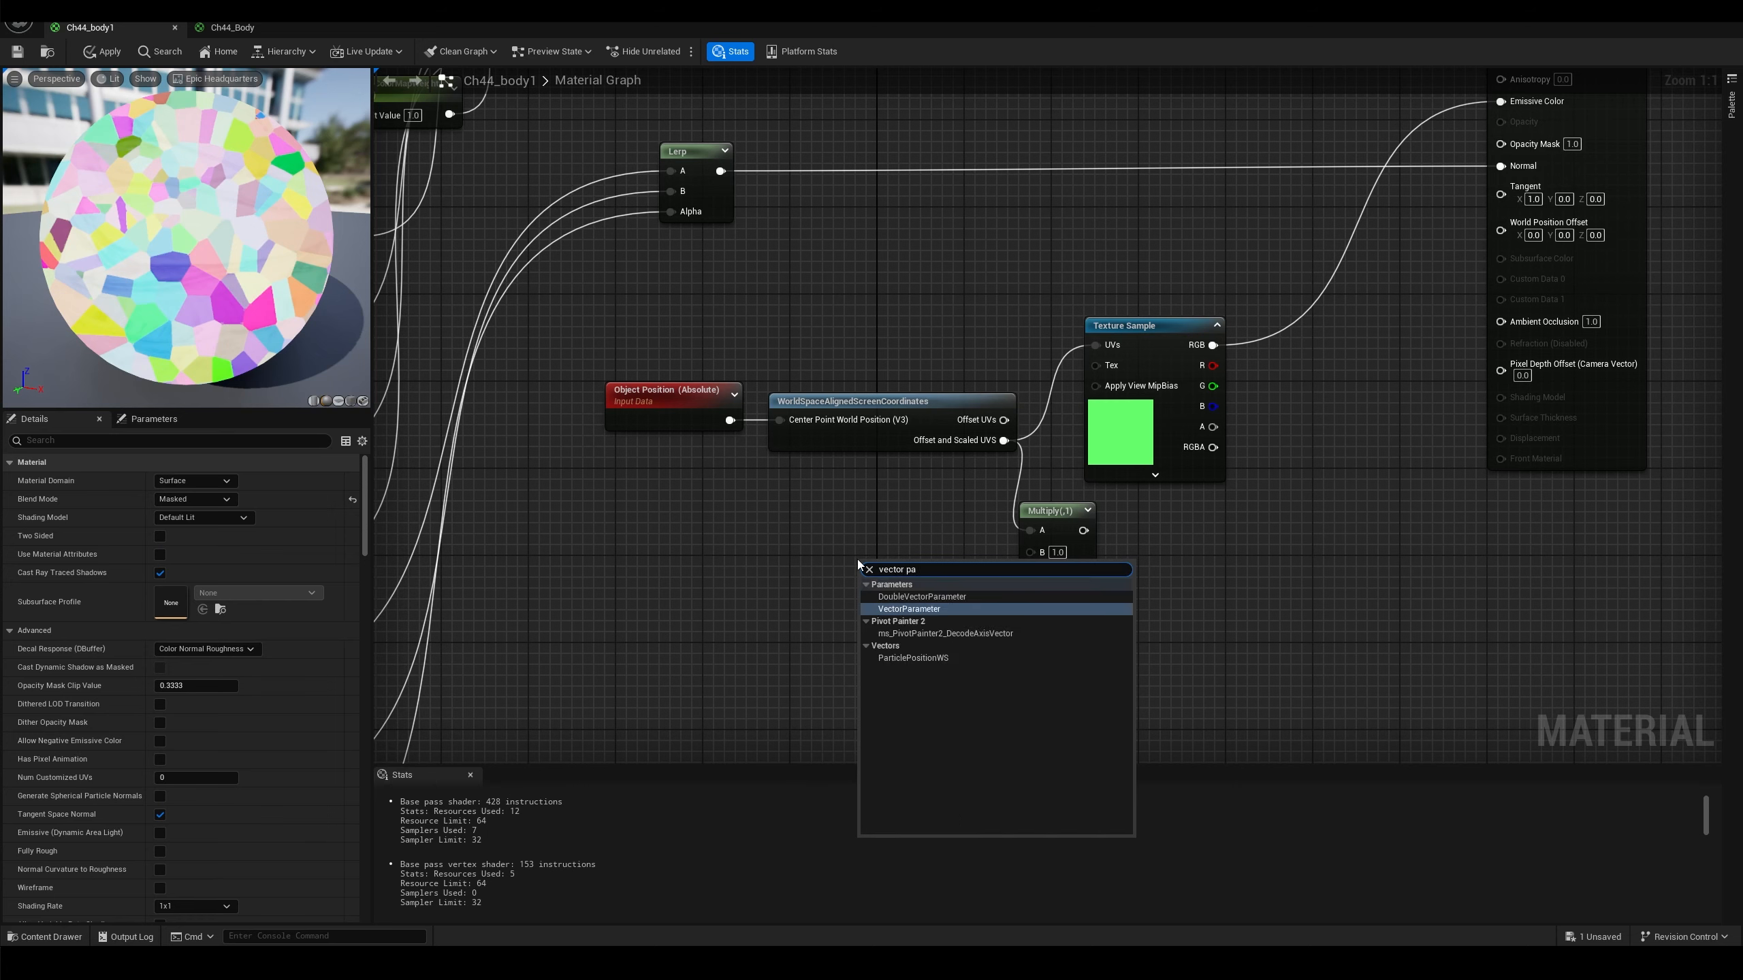
left_click(944, 609)
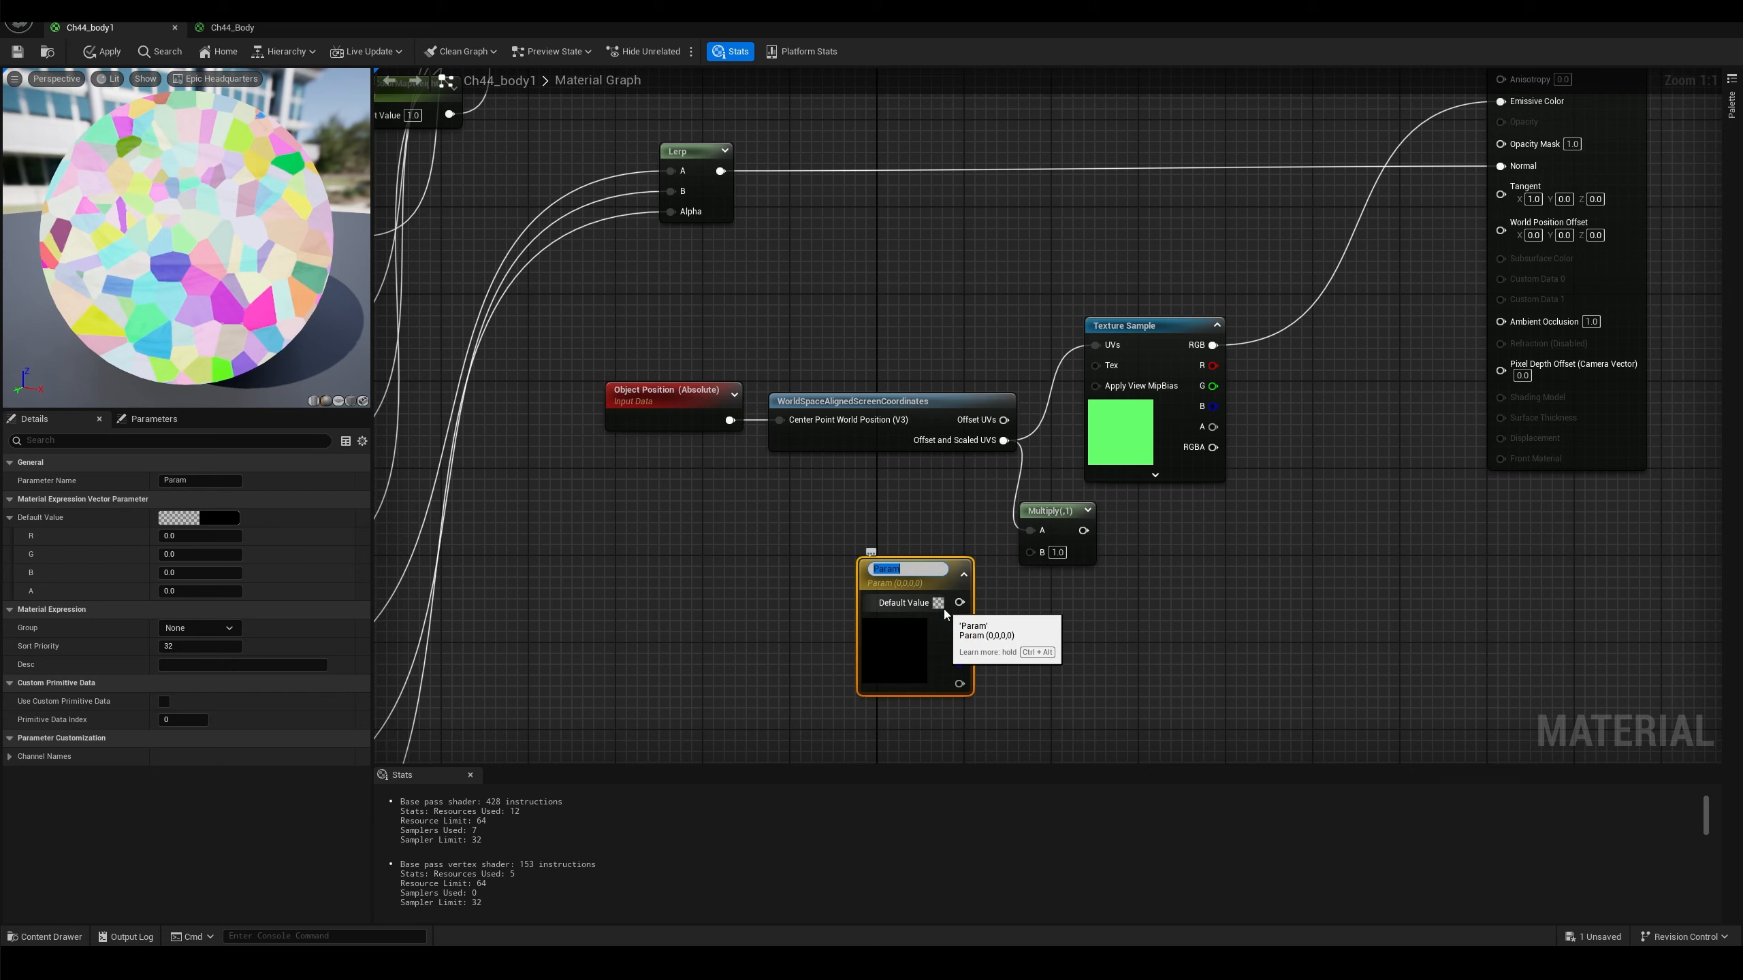
type("UVScale")
key("Return")
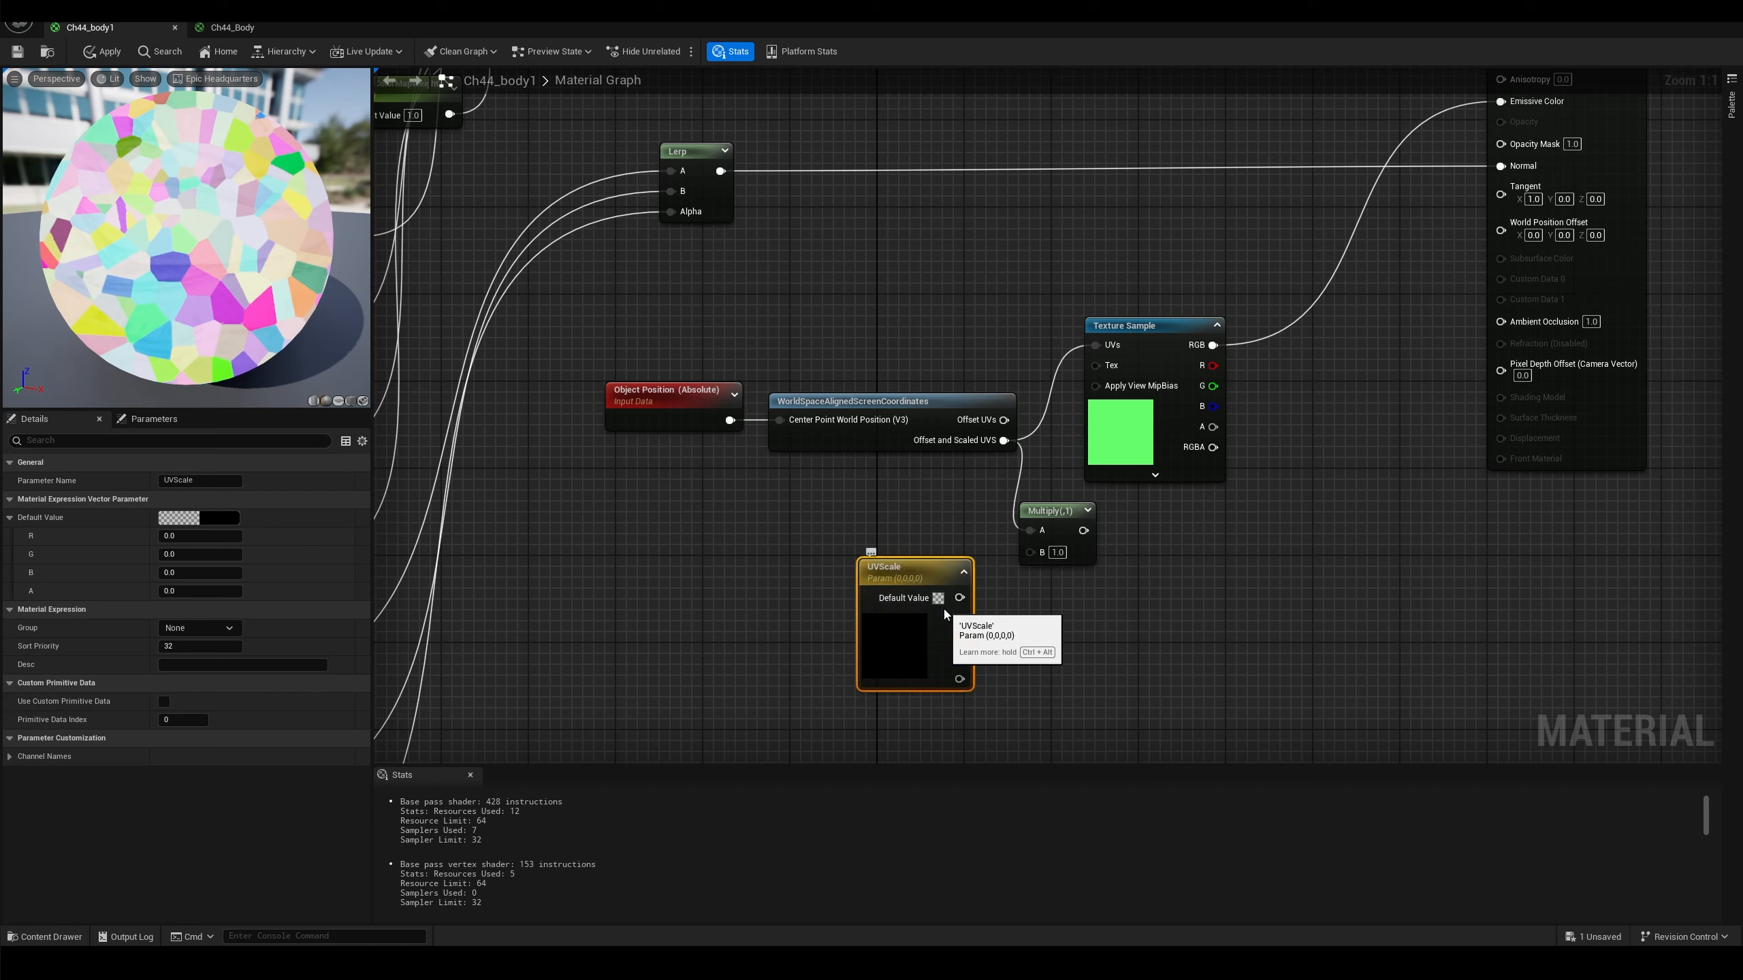
Set UVScale's default R and G values to 1 and move the node farther from the Multiply
left_click(200, 537)
type("1")
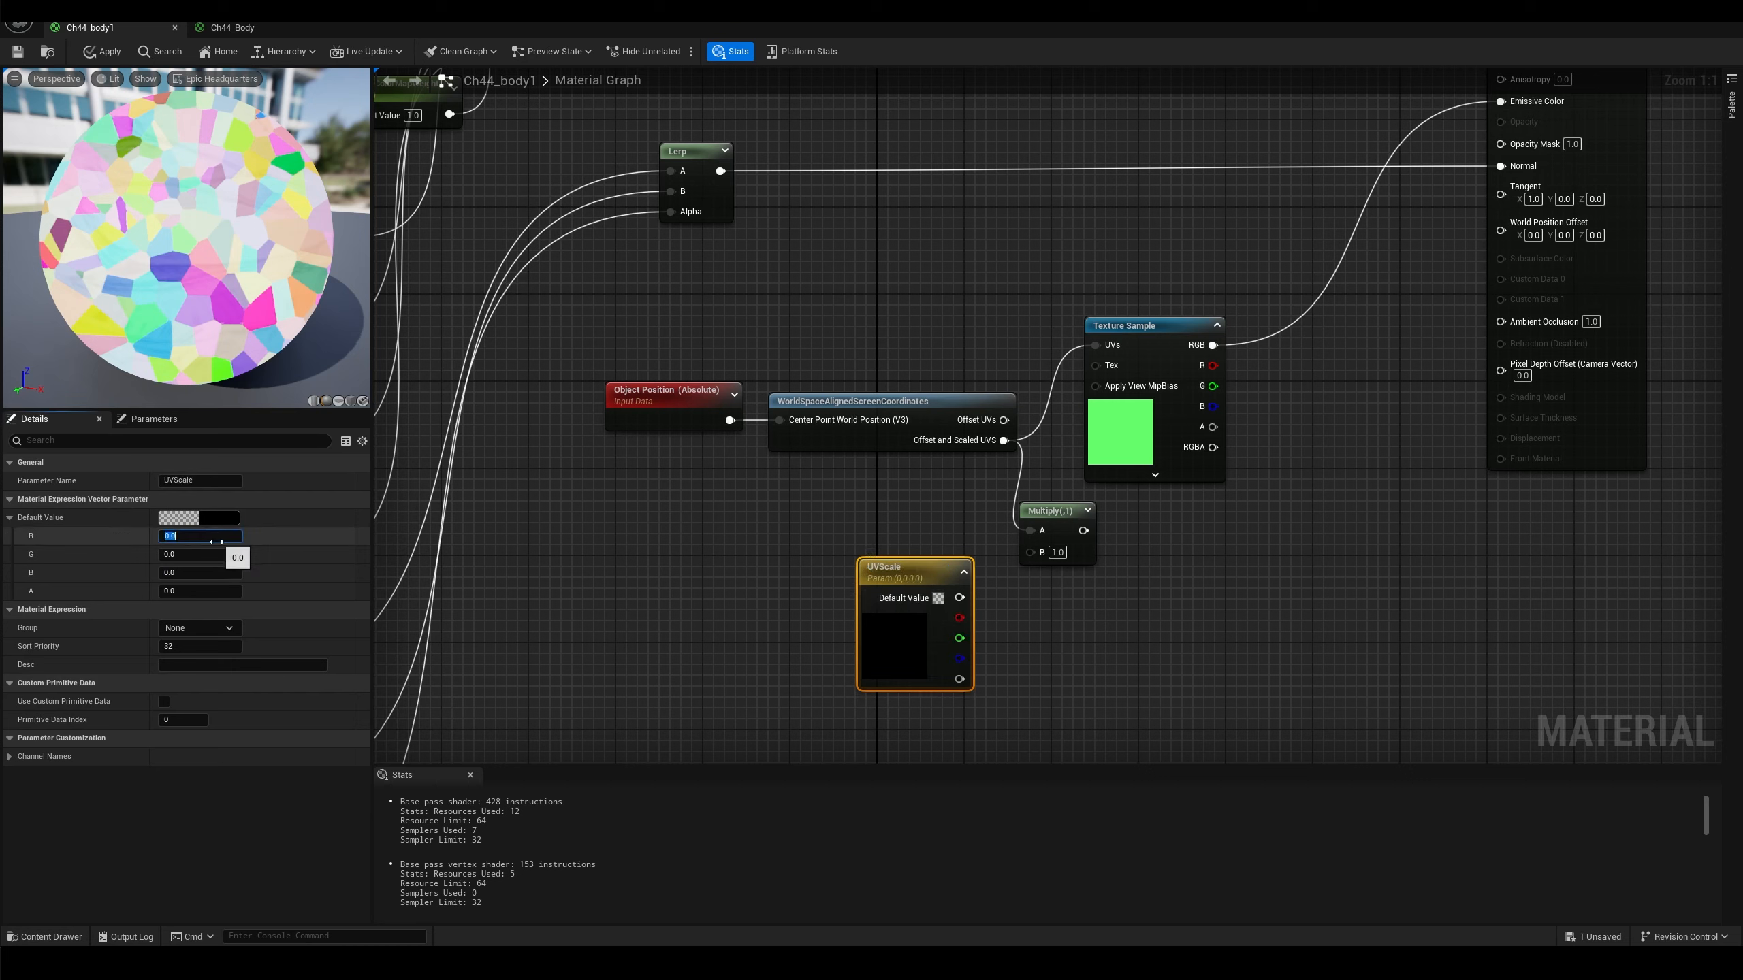
key("Tab")
type("1")
left_click(590, 587)
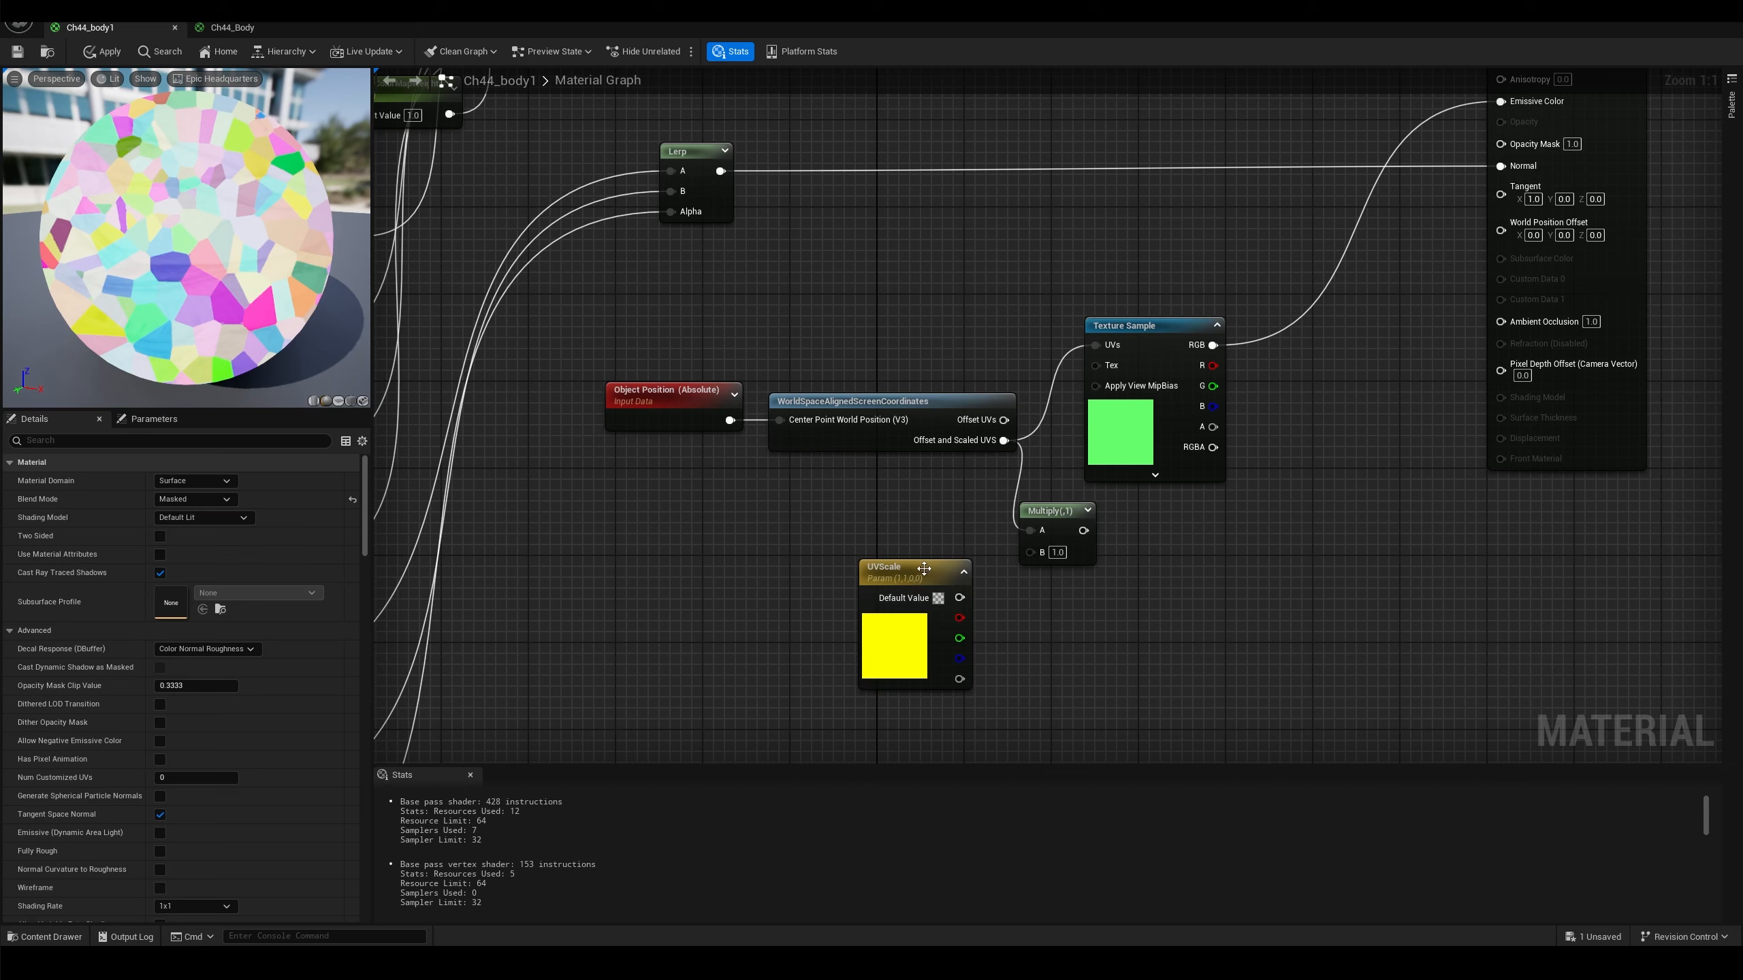
left_click_drag(920, 565, 808, 573)
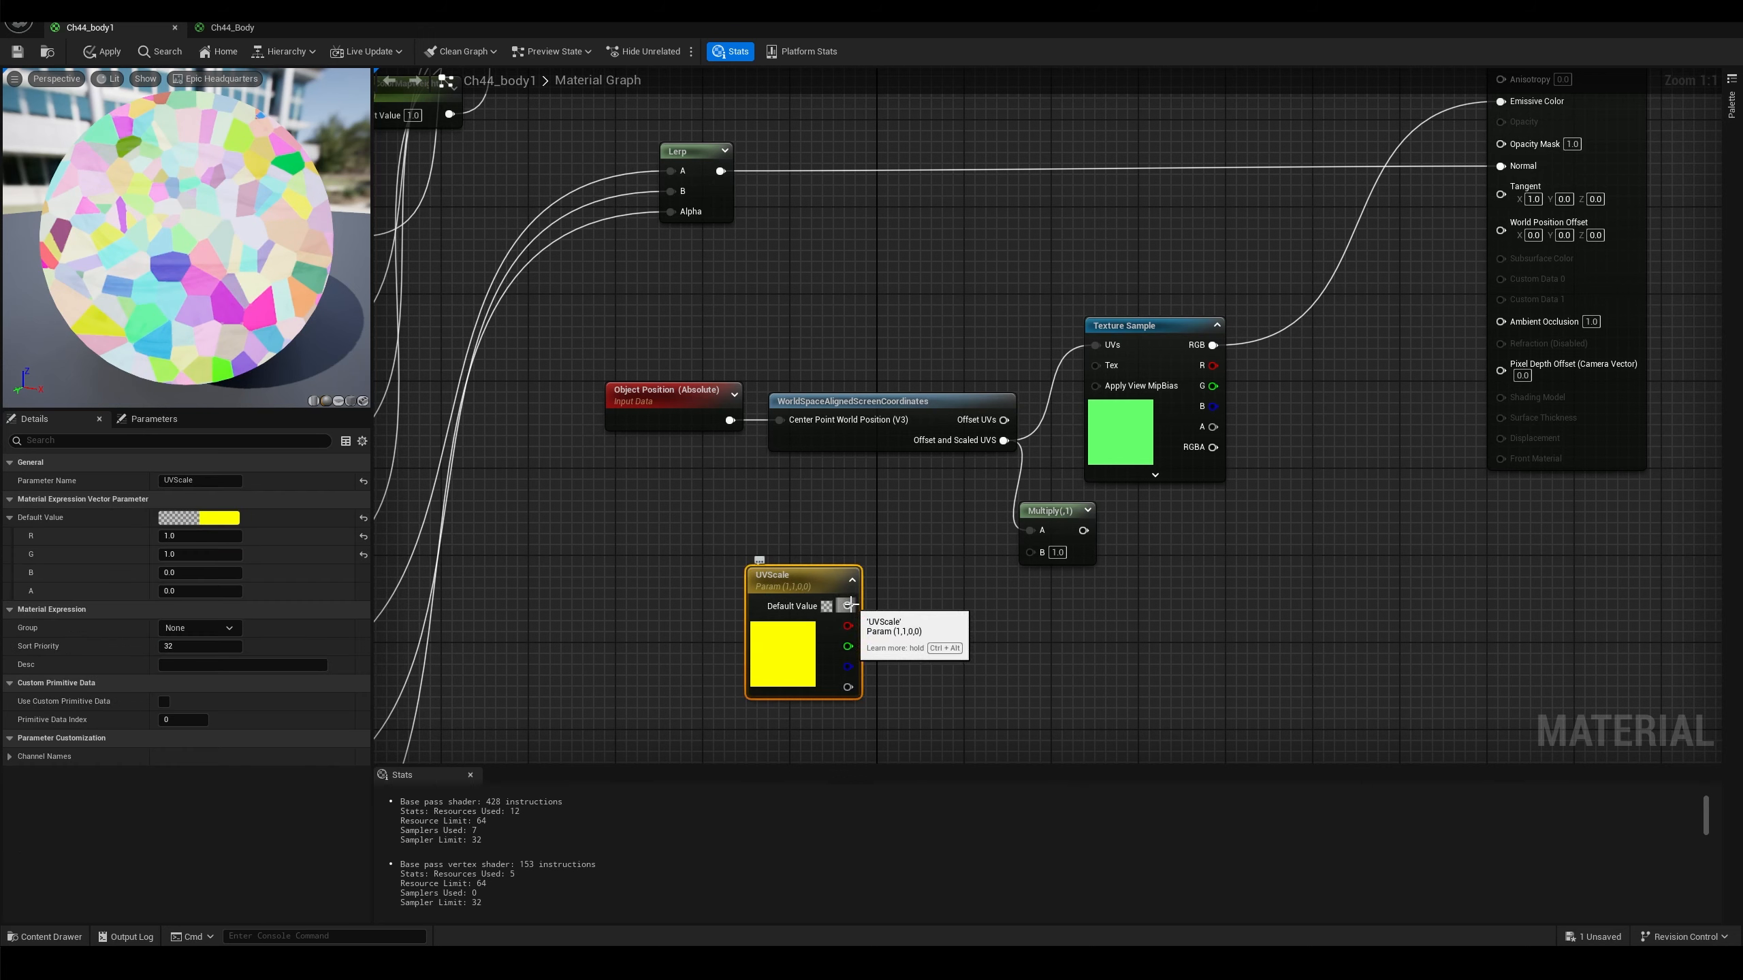
Route UVScale through an R G Component Mask into Multiply's B input and connect the Multiply output to the Texture Sample's UVs
left_click_drag(849, 606, 890, 607)
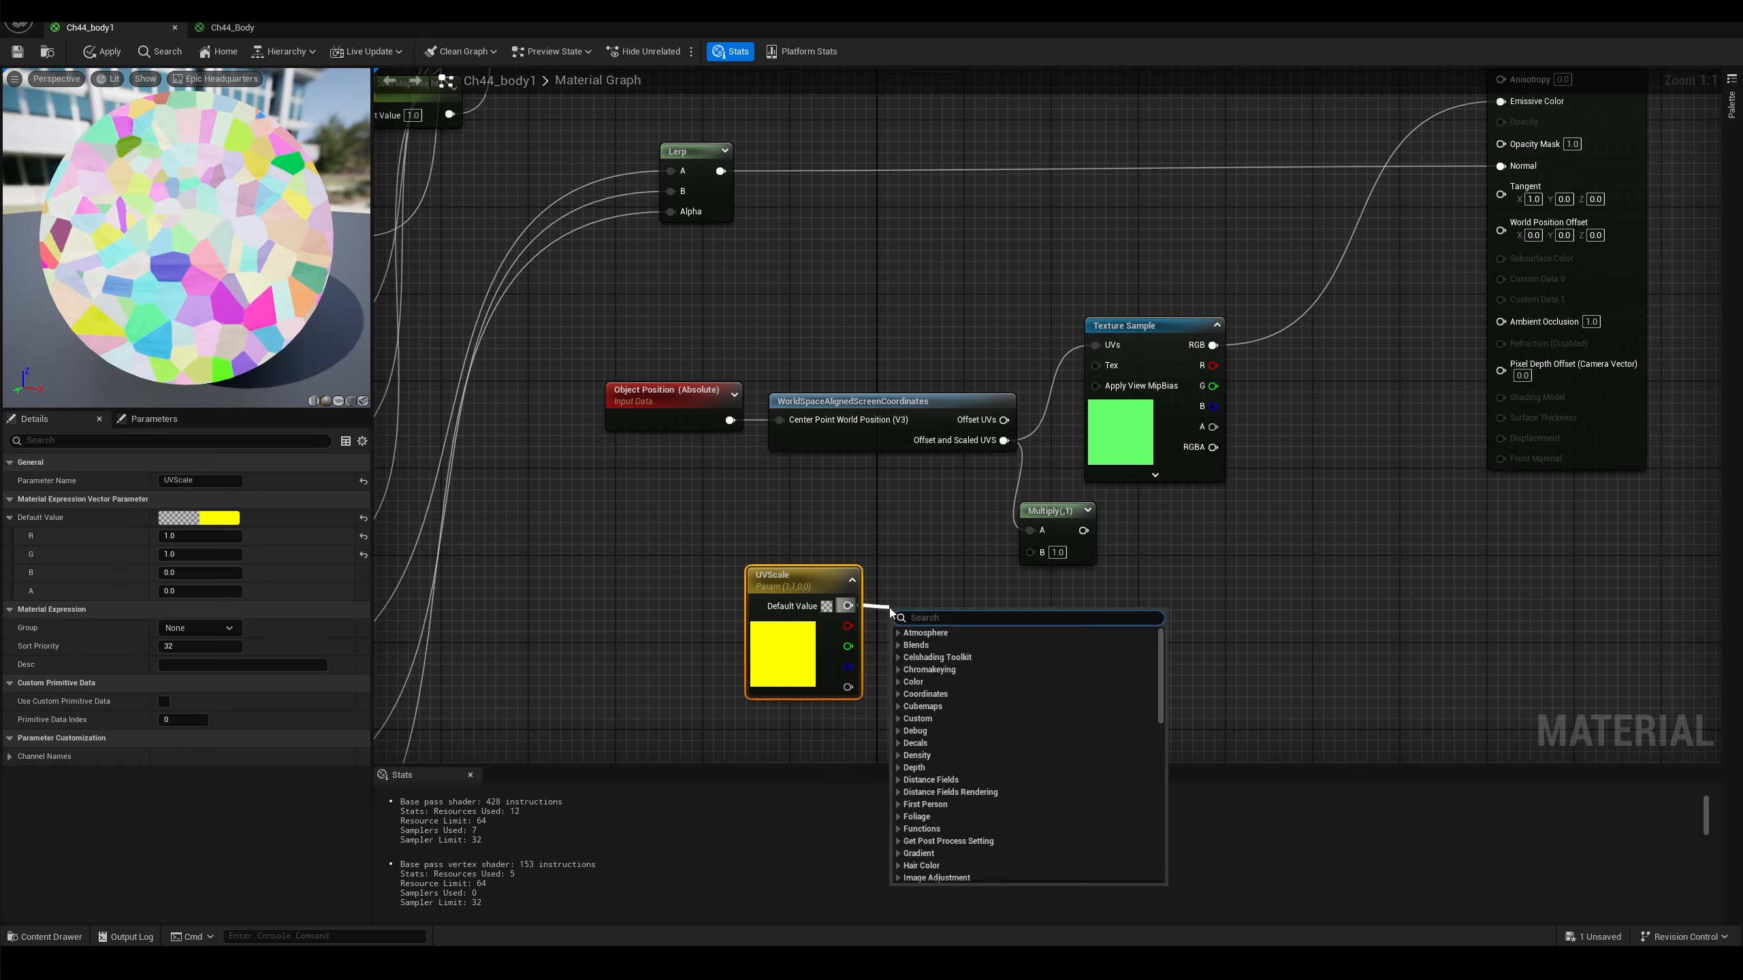
type("compo")
key("Return")
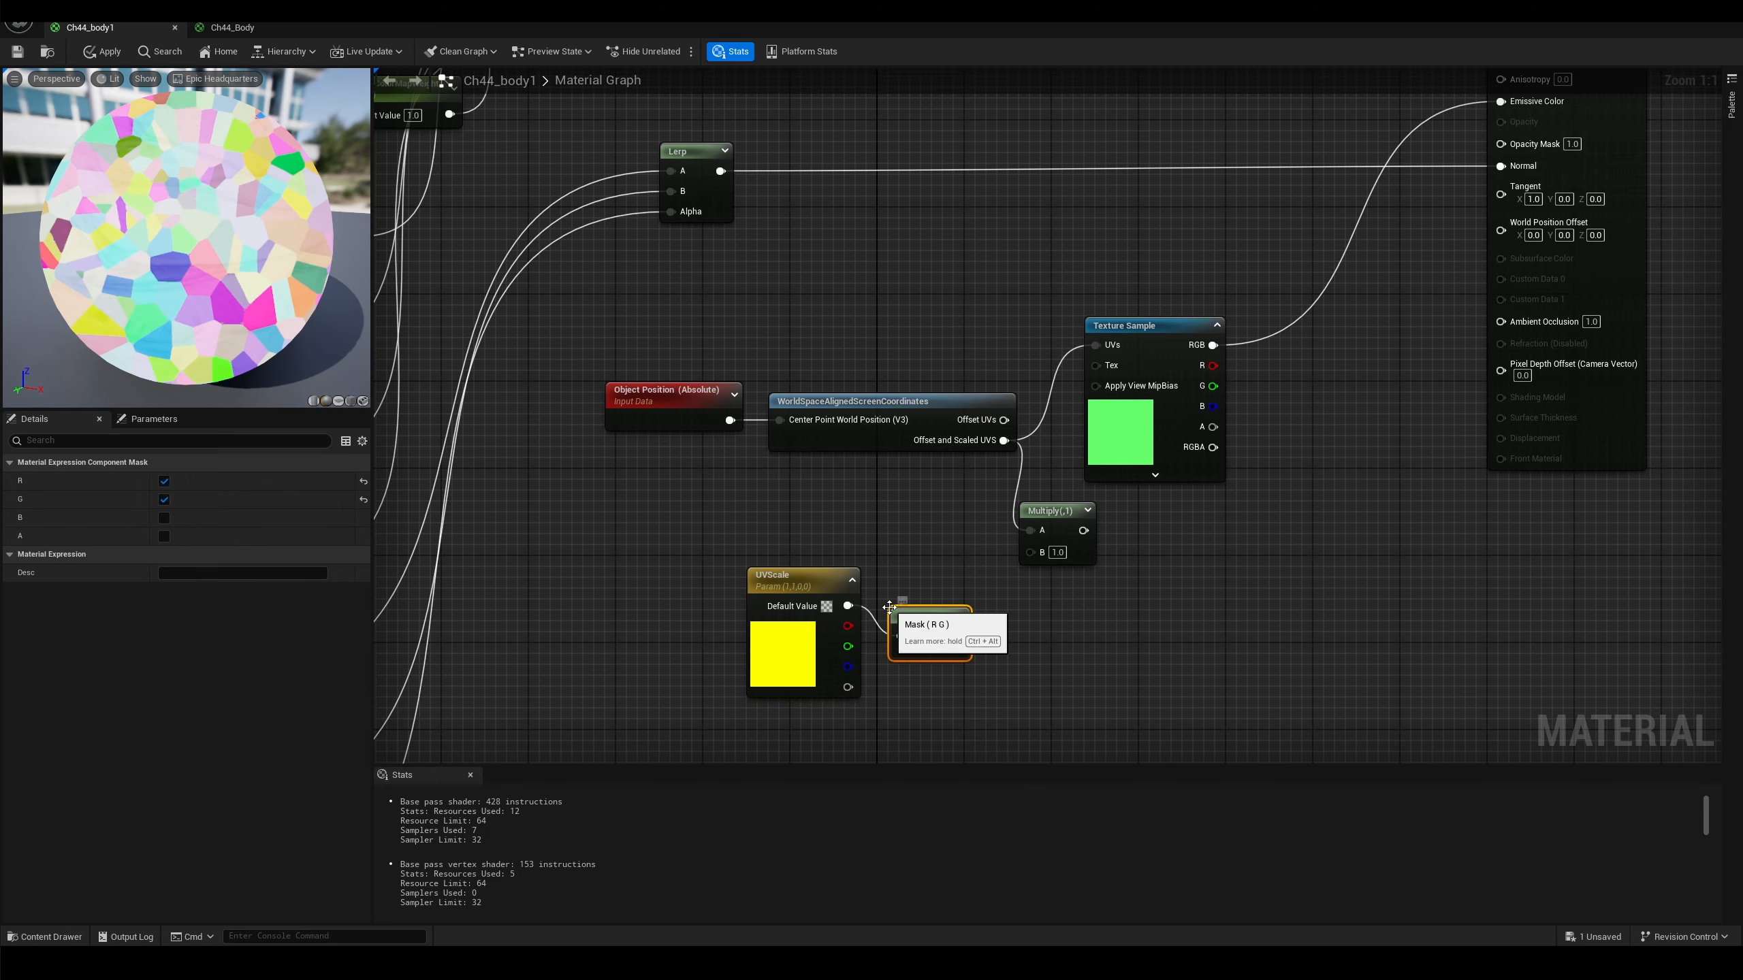
left_click_drag(906, 610, 1187, 326)
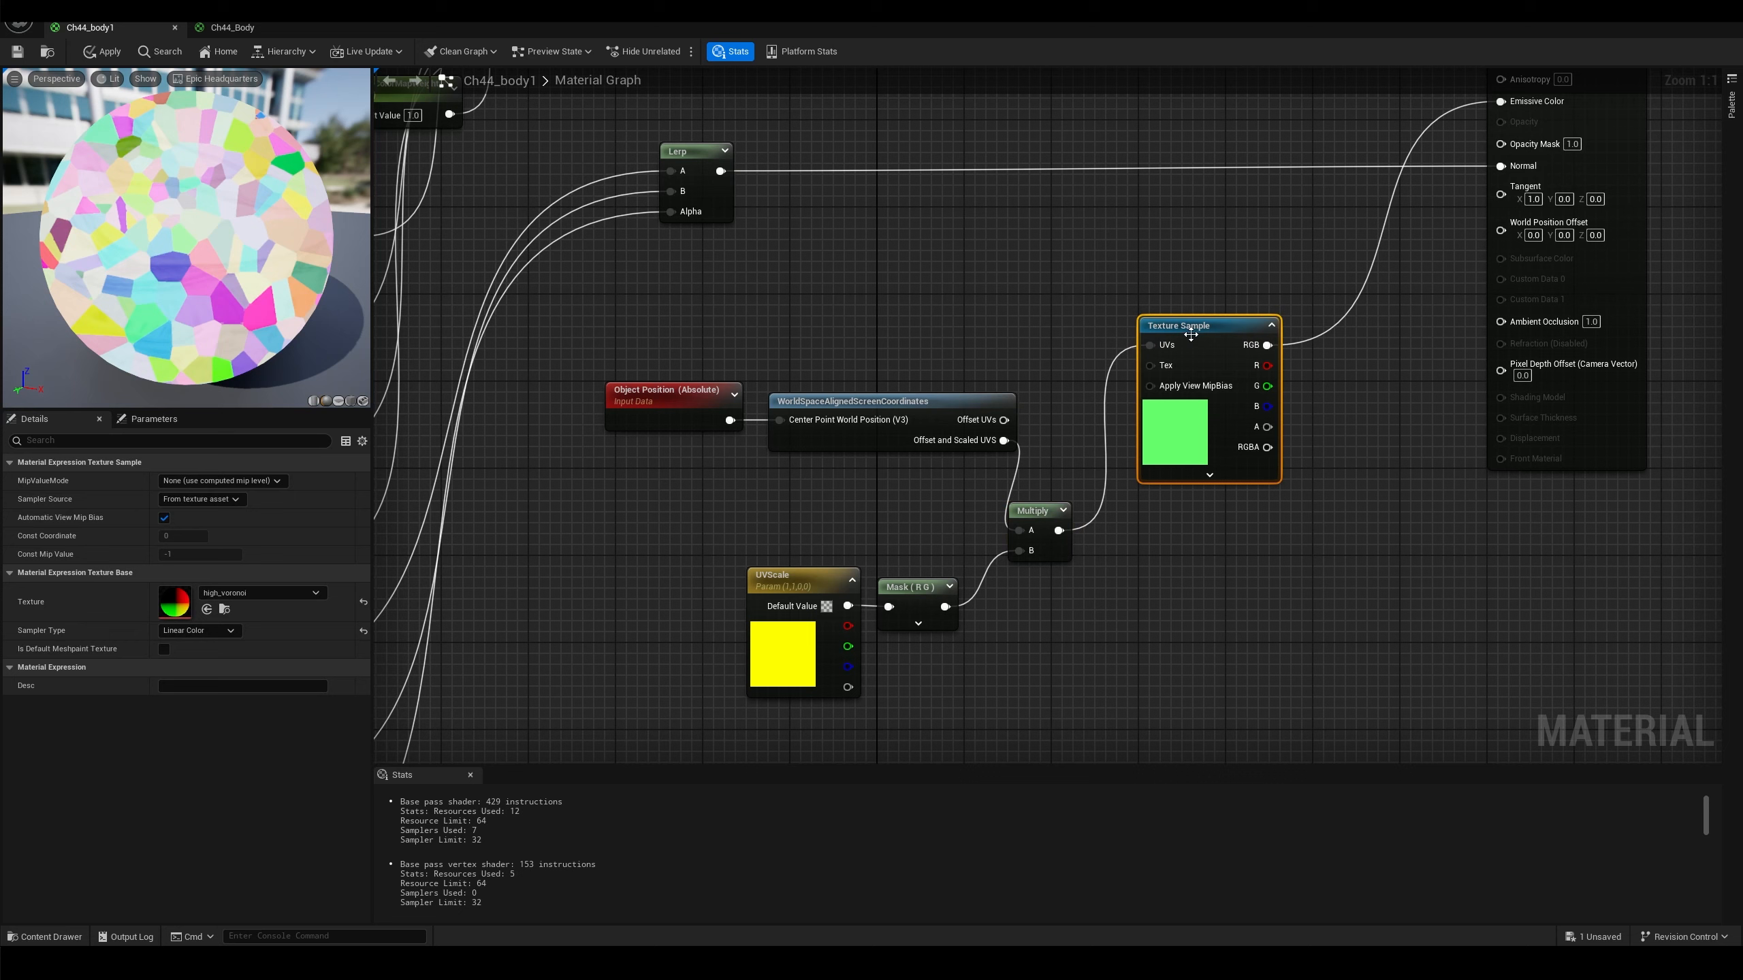
Move Multiply between WorldSpaceAlignedScreenCoordinates and Texture Sample, and bring the UVScale and R G Mask nodes closer beneath it
left_click_drag(1044, 512, 1075, 420)
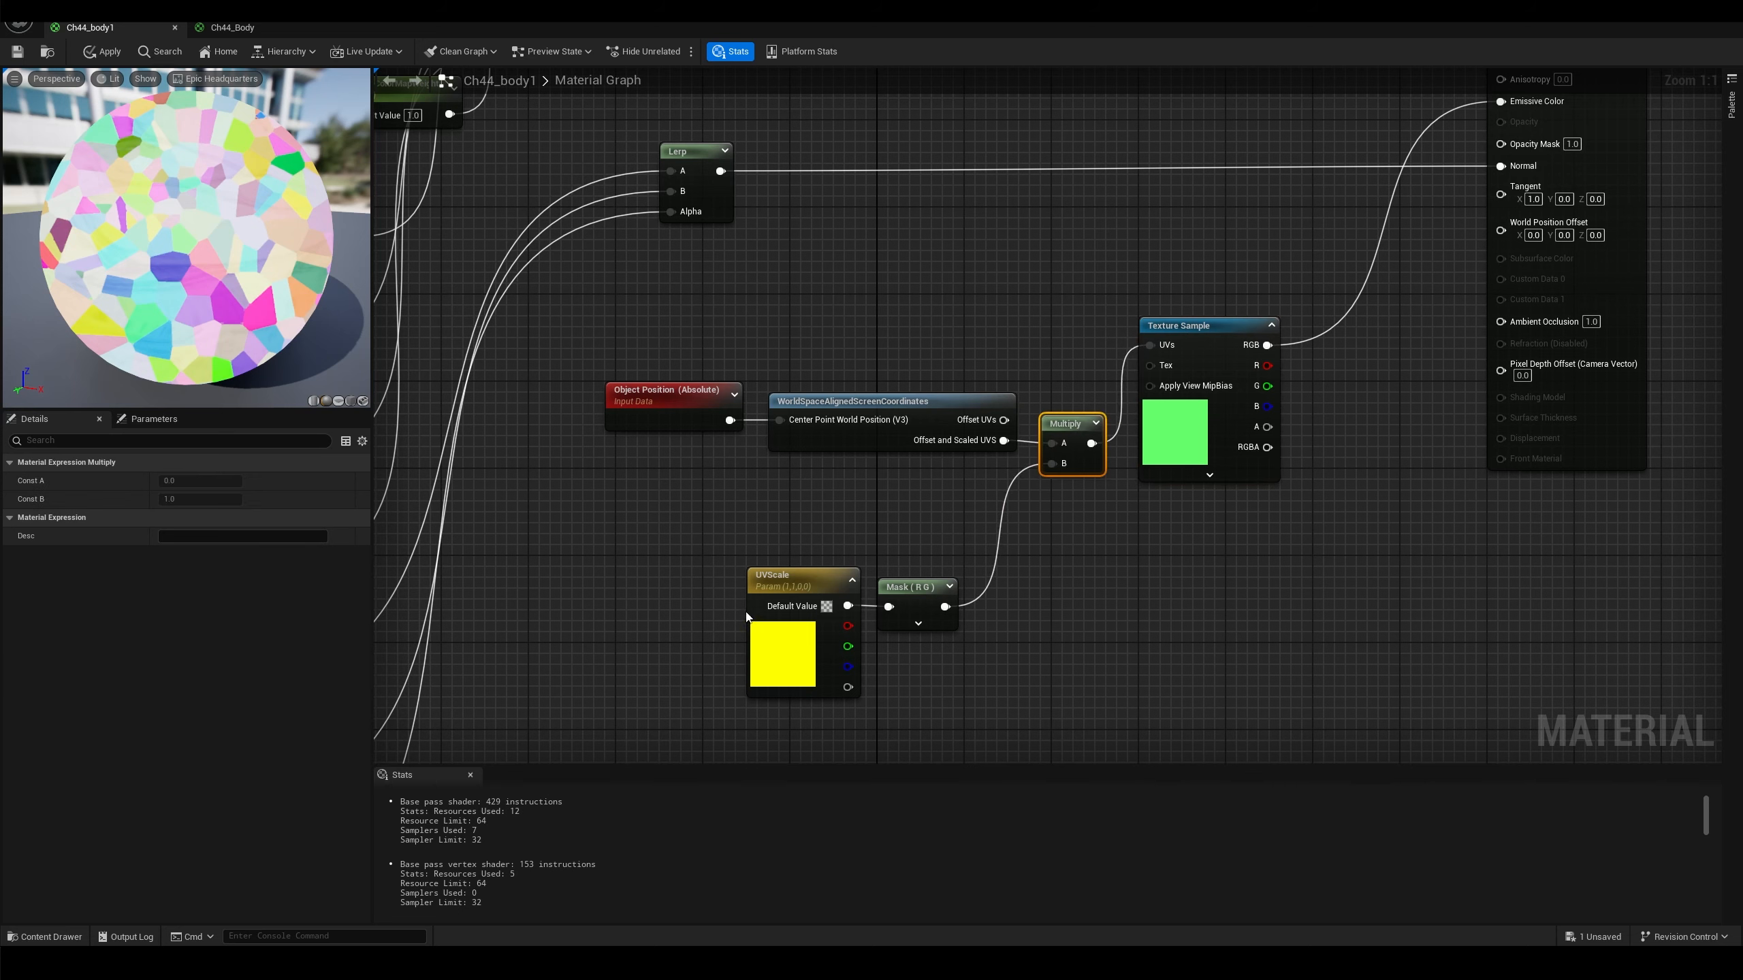
left_click_drag(891, 538, 784, 632)
left_click_drag(830, 576, 875, 514)
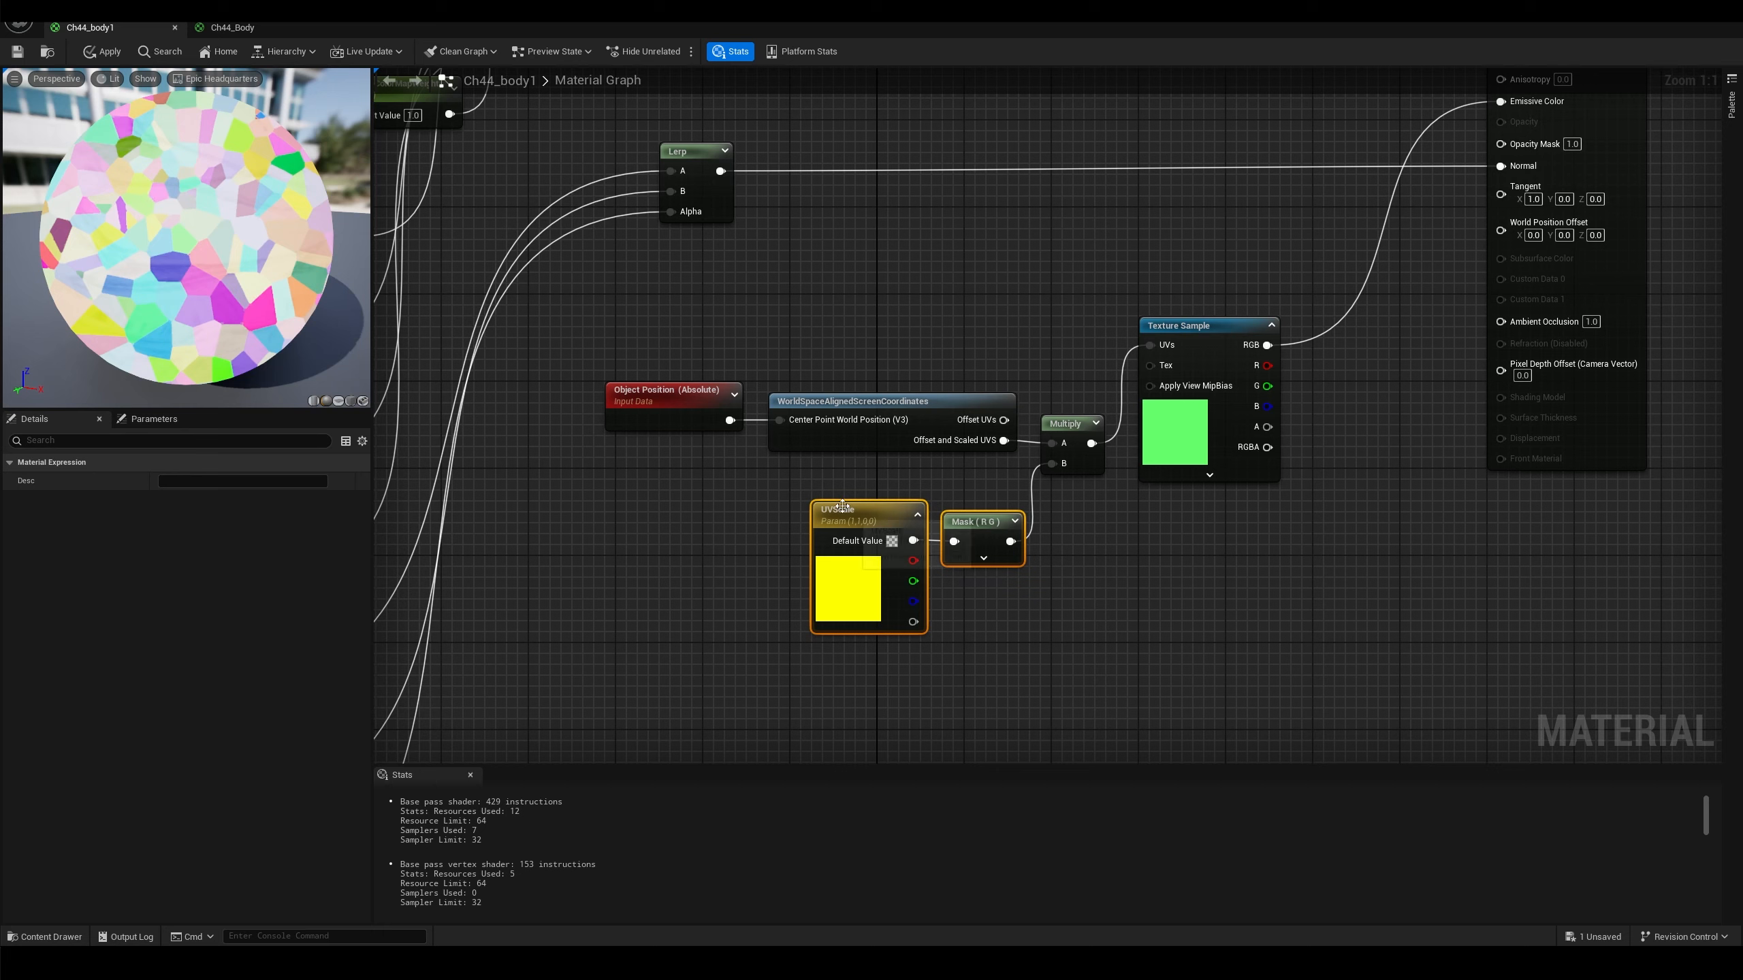
Set UVScale's default R value to 10 and inspect the stretched voronoi pattern on the material preview
left_click(830, 549)
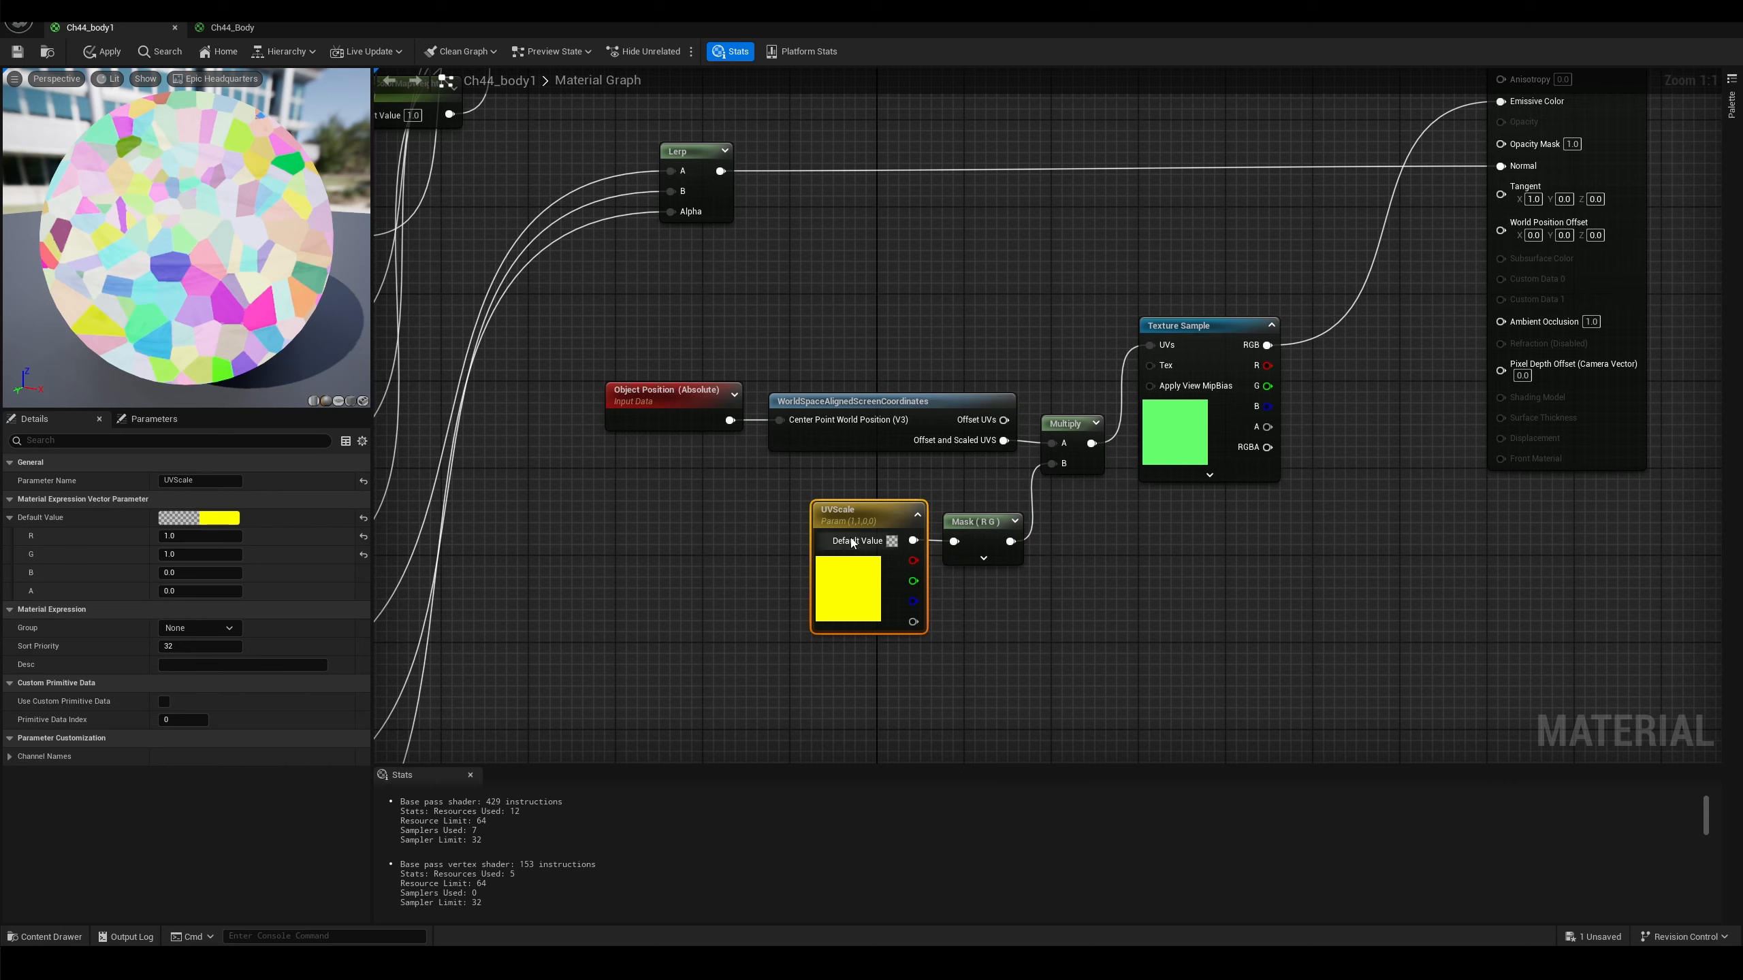
left_click(195, 539)
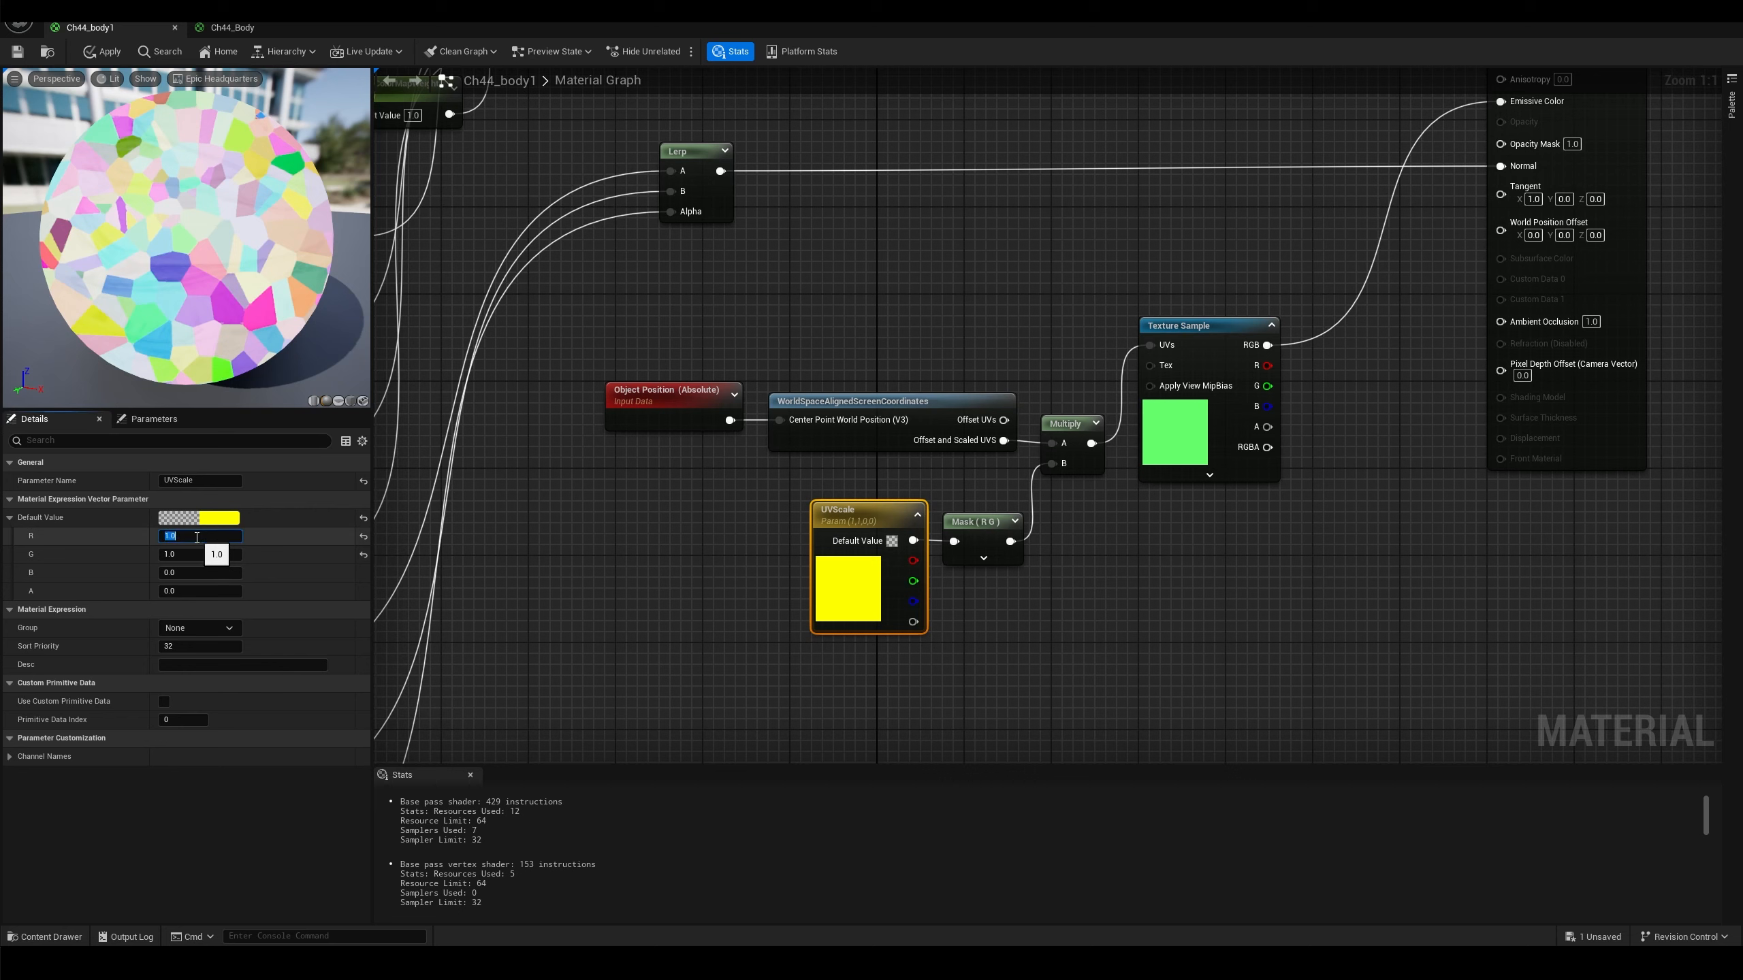
type("10")
key("Return")
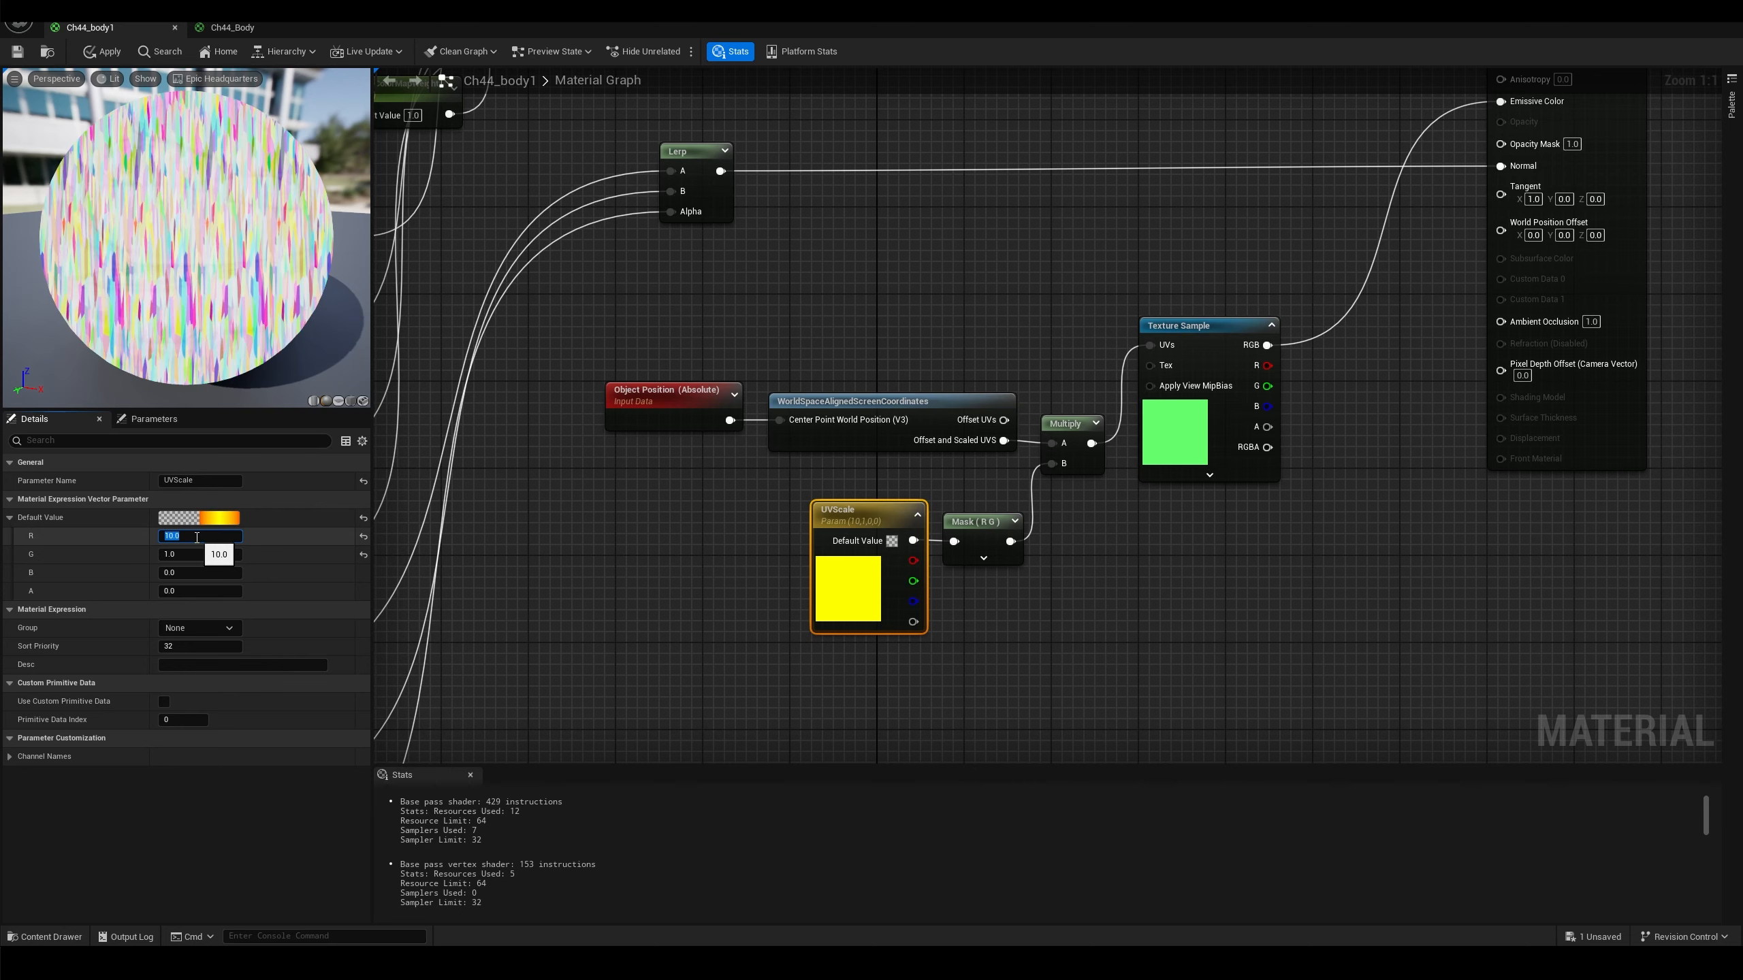
scroll(211, 210, "up", 5)
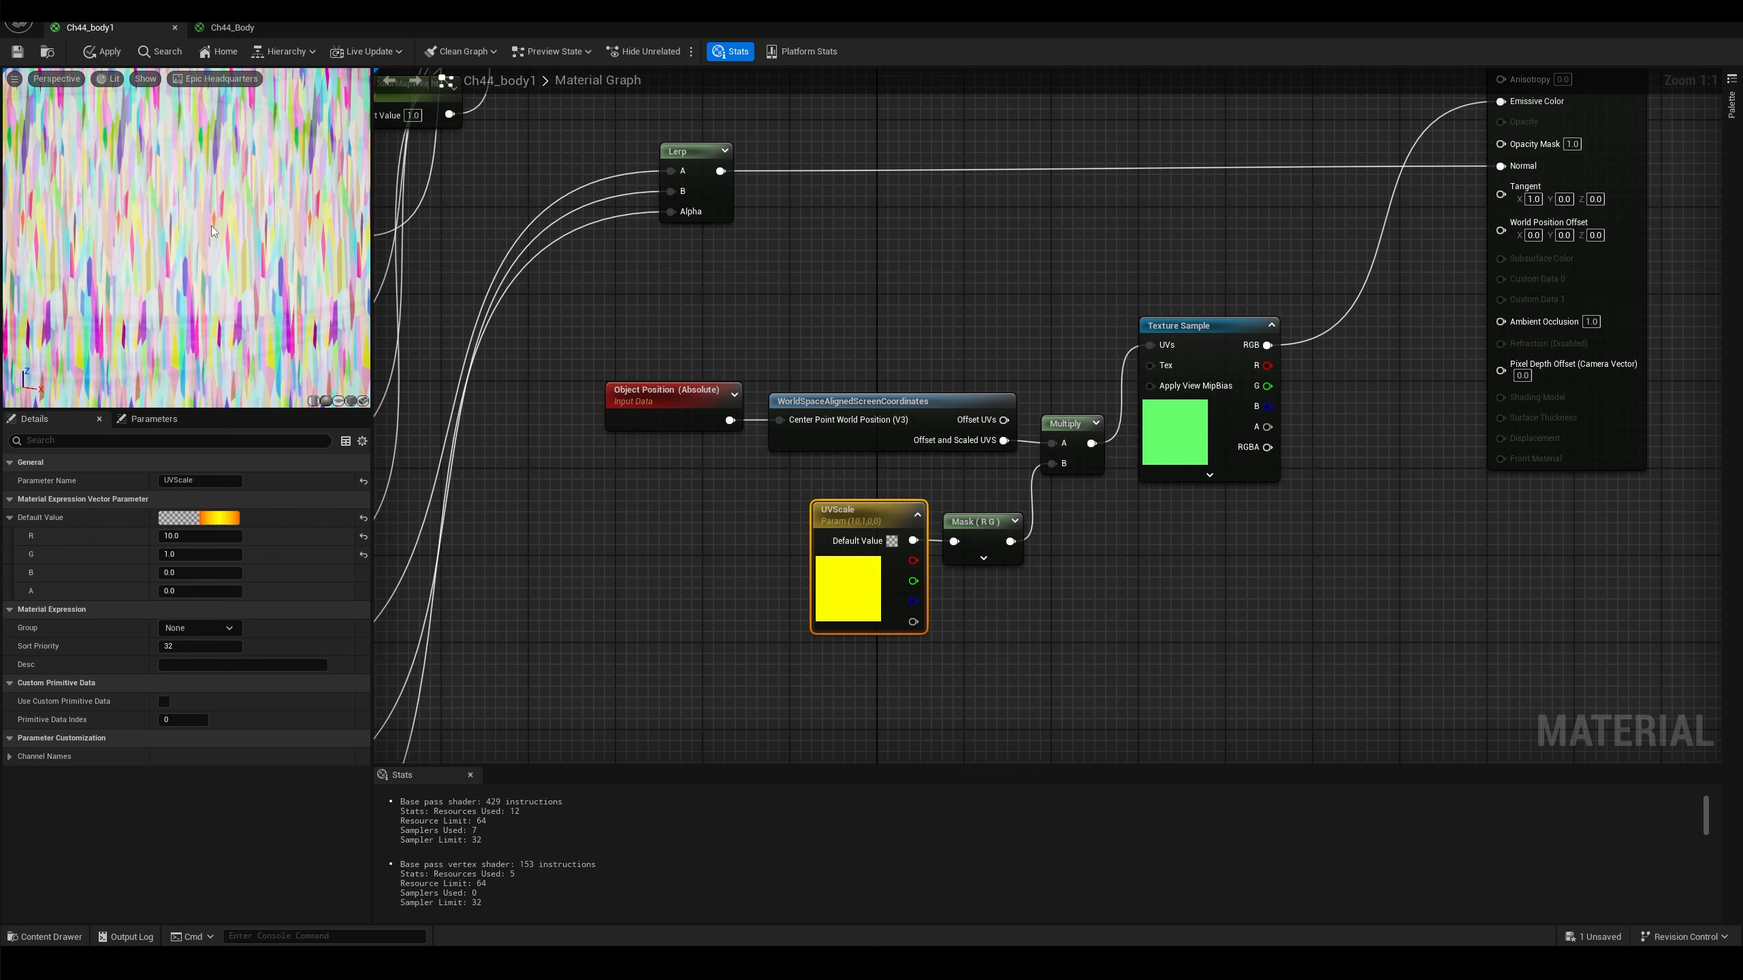
scroll(210, 241, "down", 5)
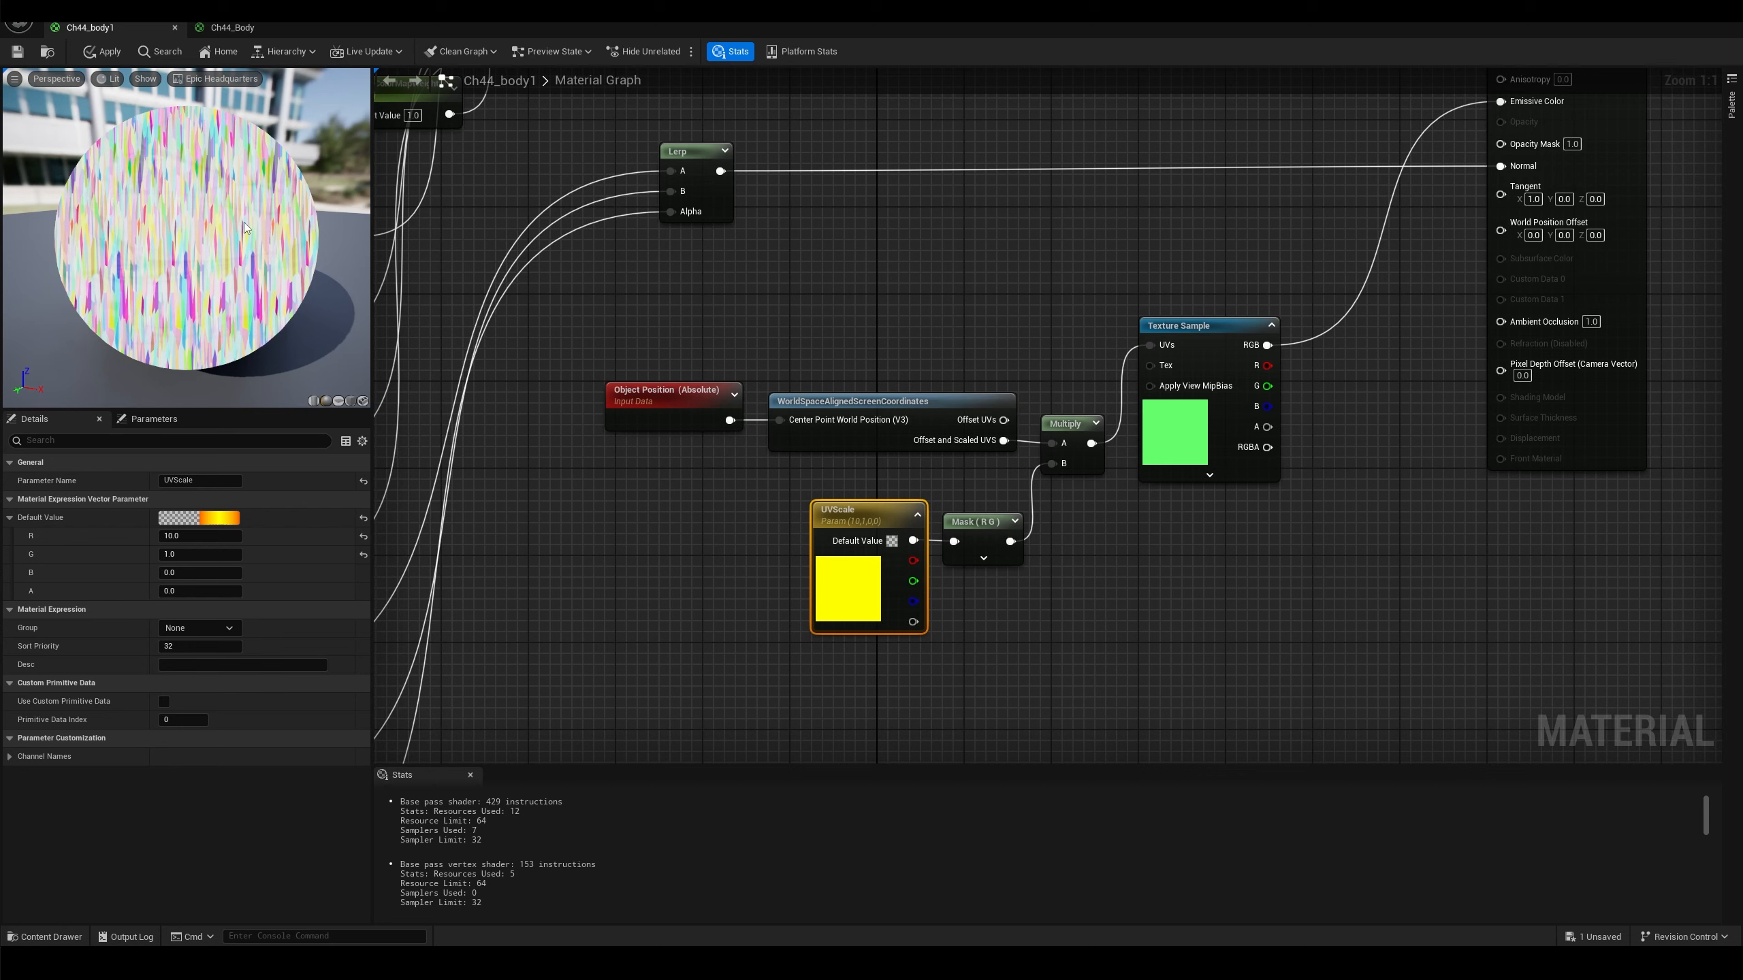
scroll(257, 278, "up", 2)
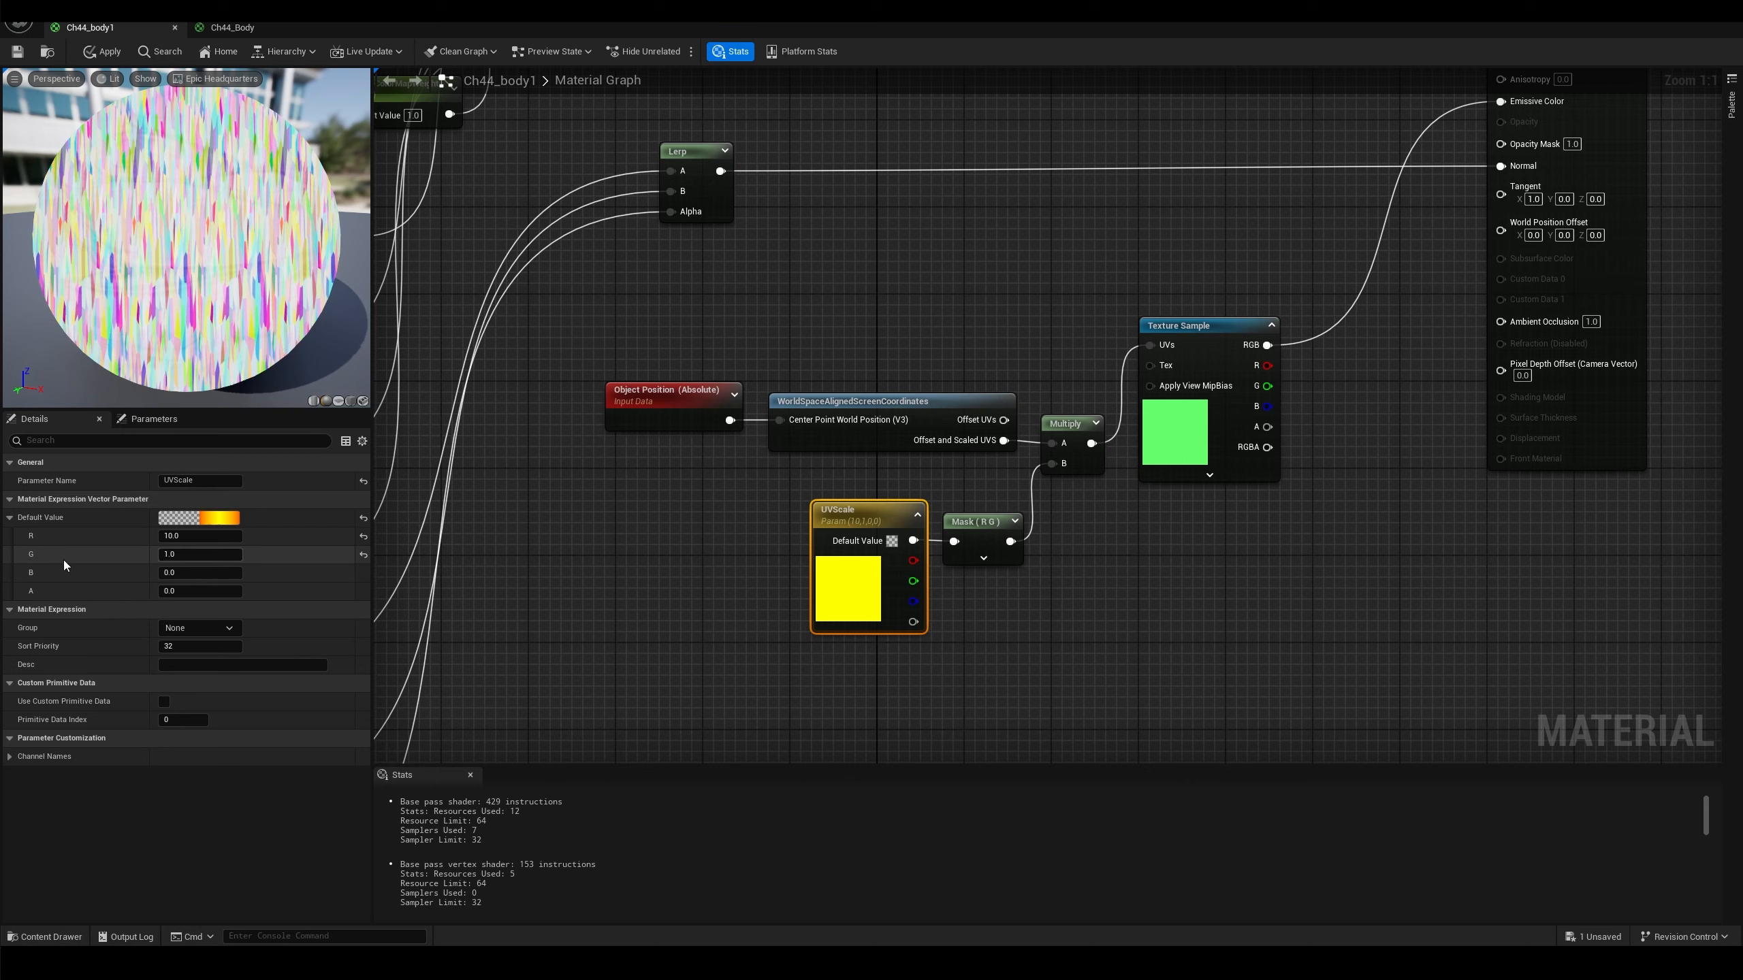
Try a default G value of 0.5 for UVScale and restore it to 1
left_click(215, 557)
type("0.5")
key("Return")
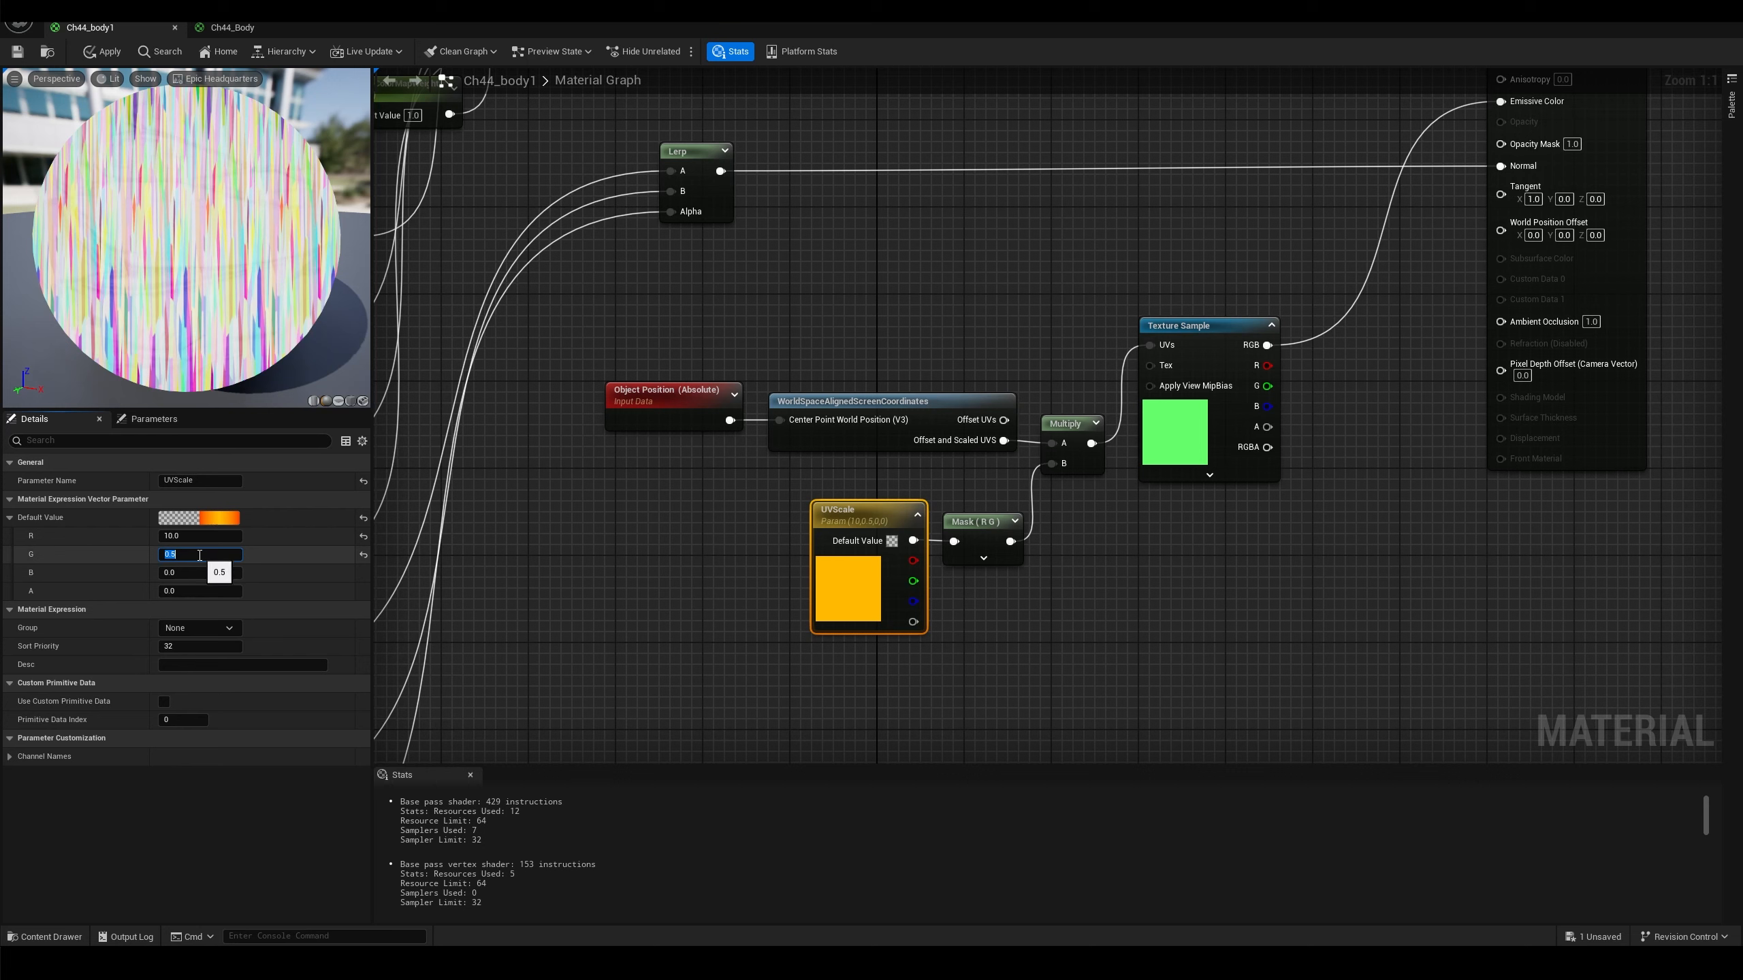
type("1")
key("Return")
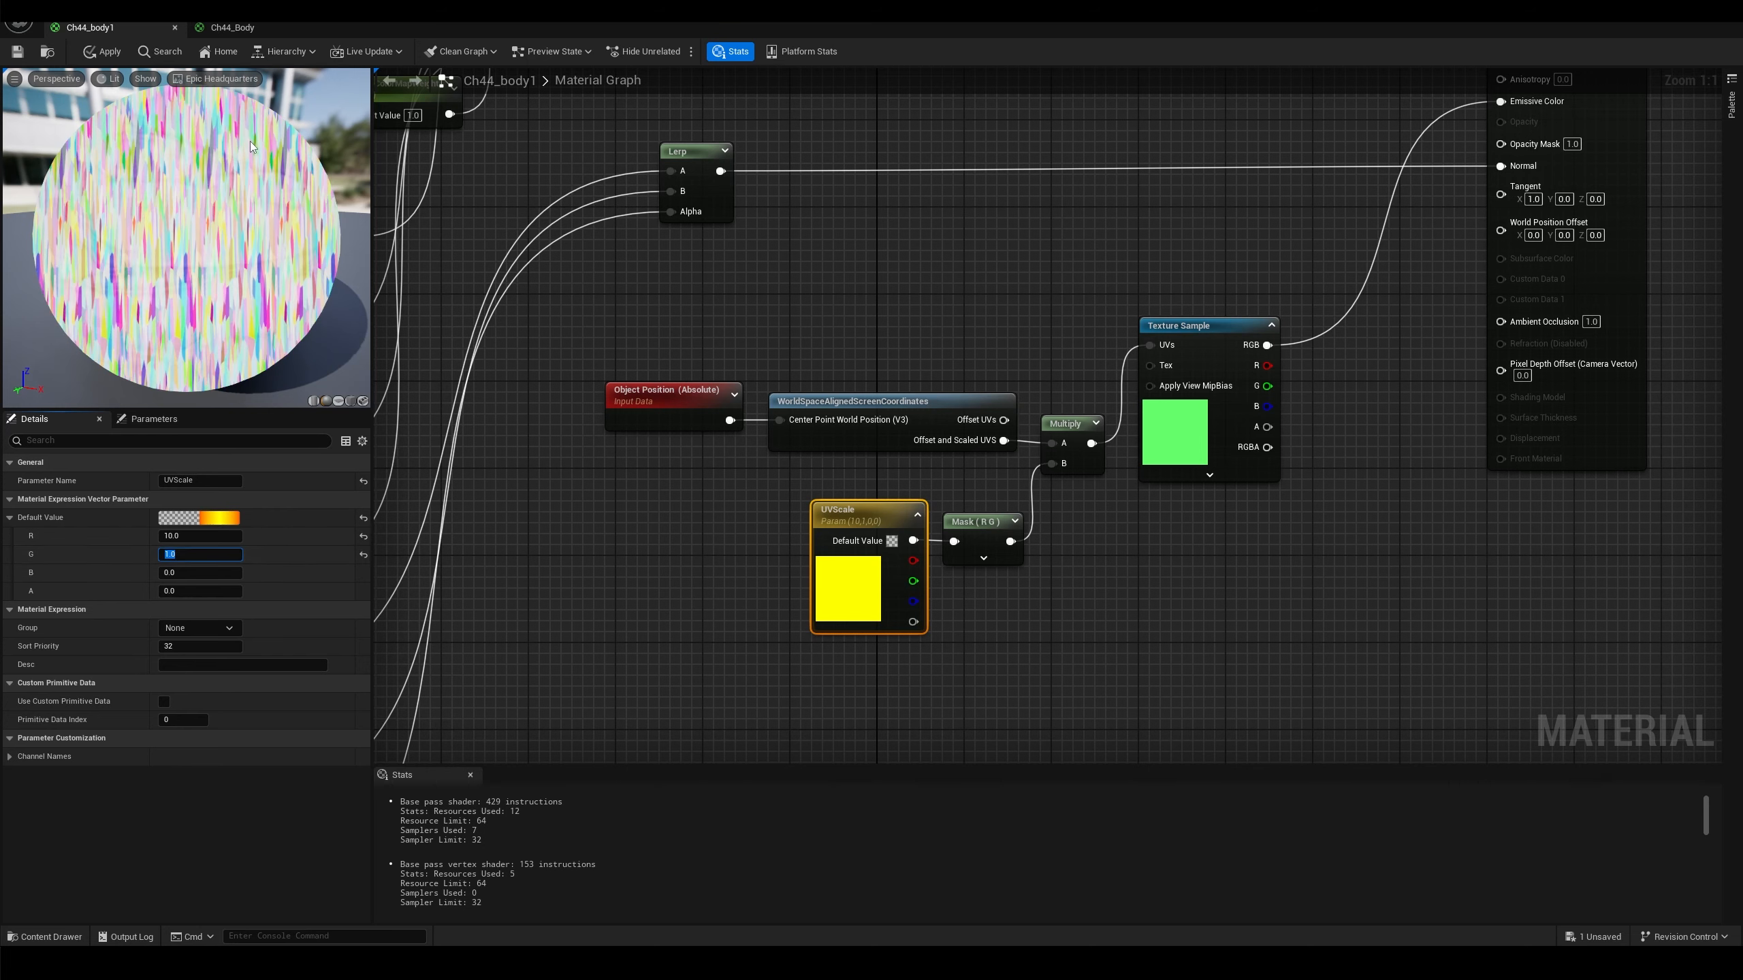
Save the material and examine the striped pattern on the ninja's body in the level viewport
left_click(20, 55)
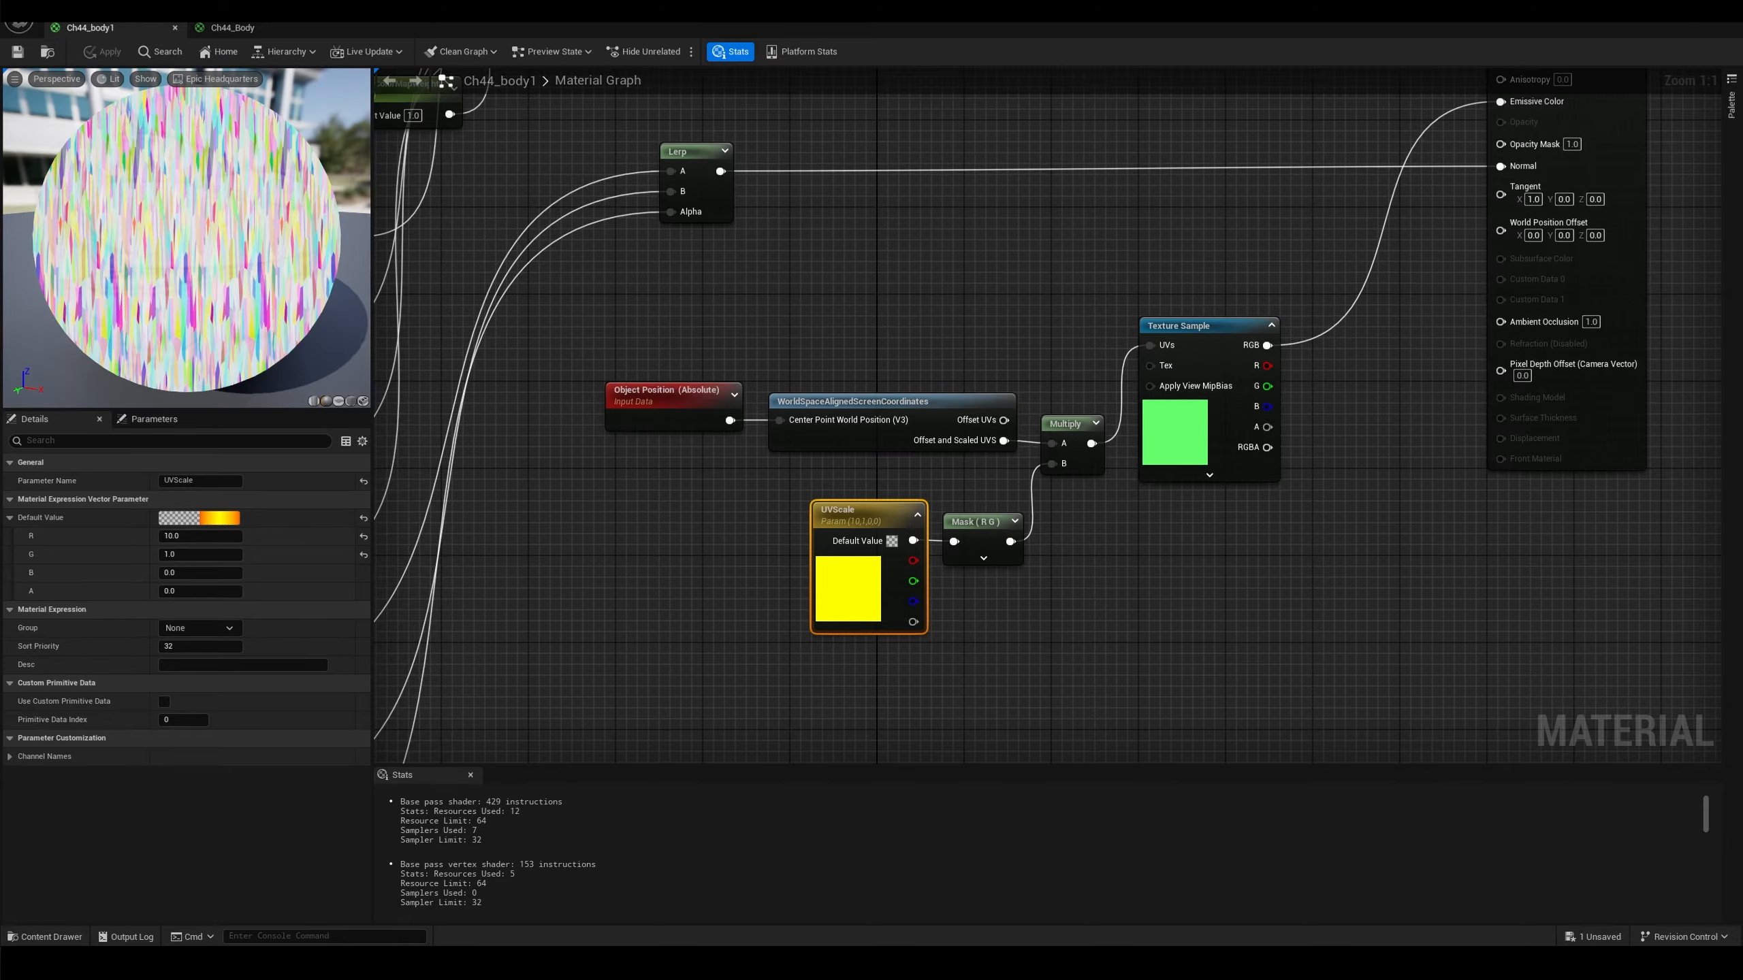
left_click(1693, 12)
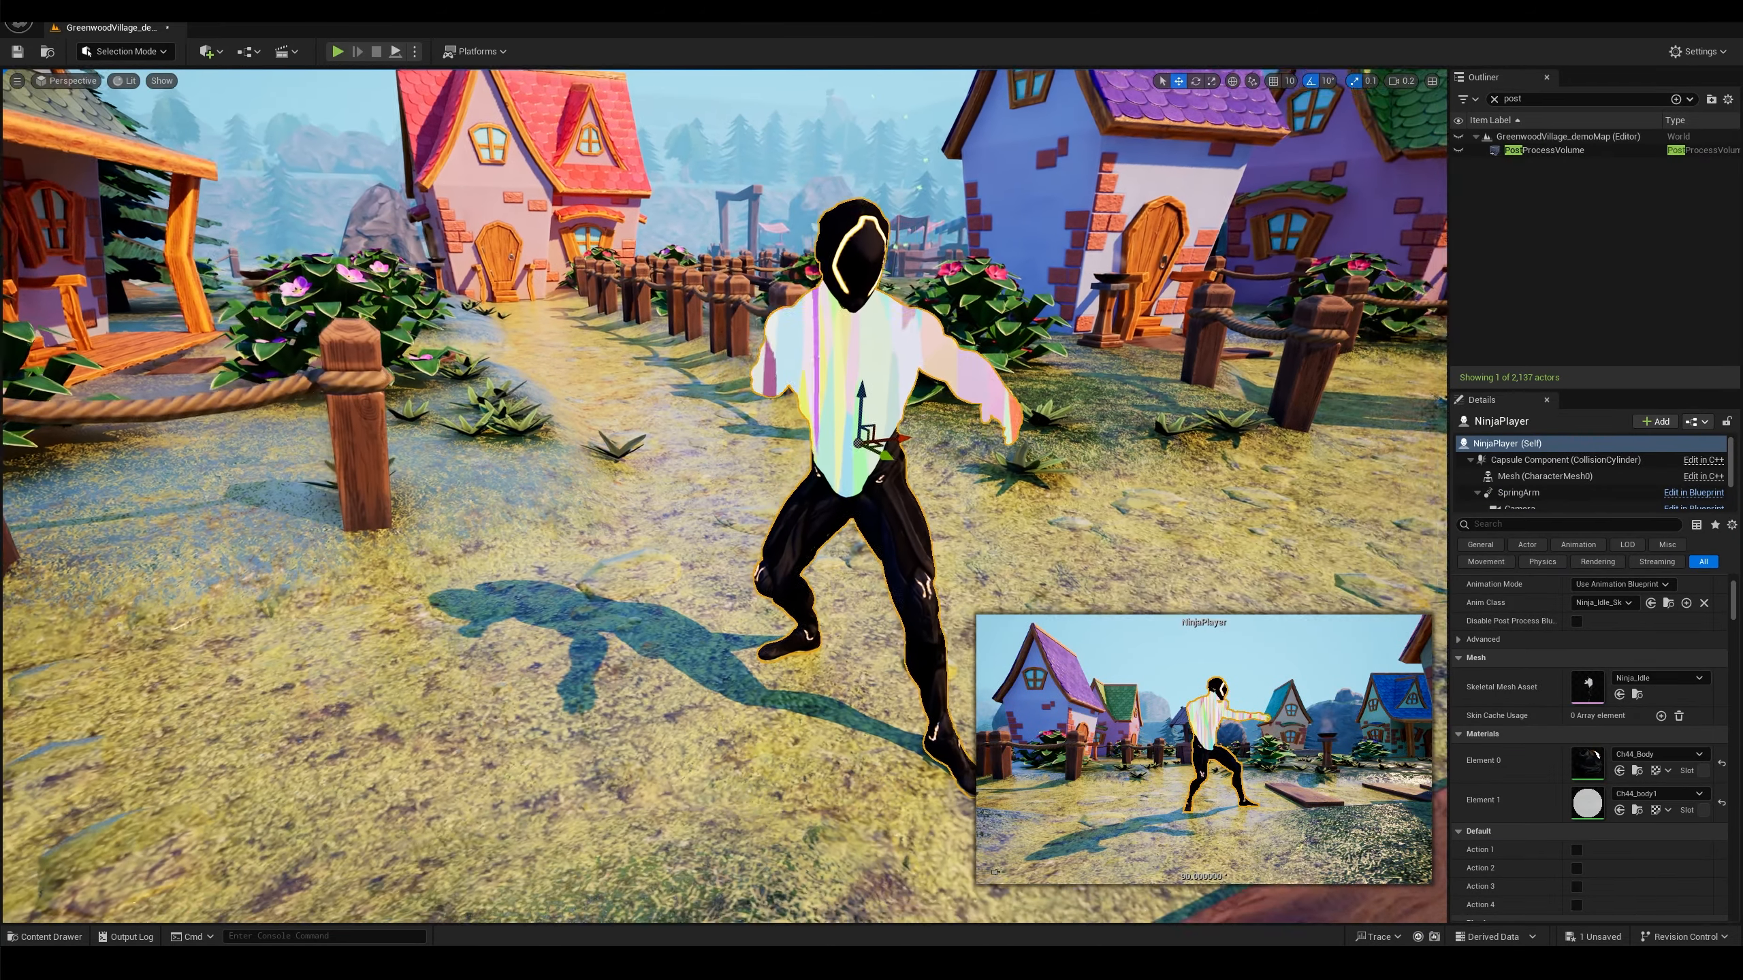
right_click_drag(725, 494, 906, 483)
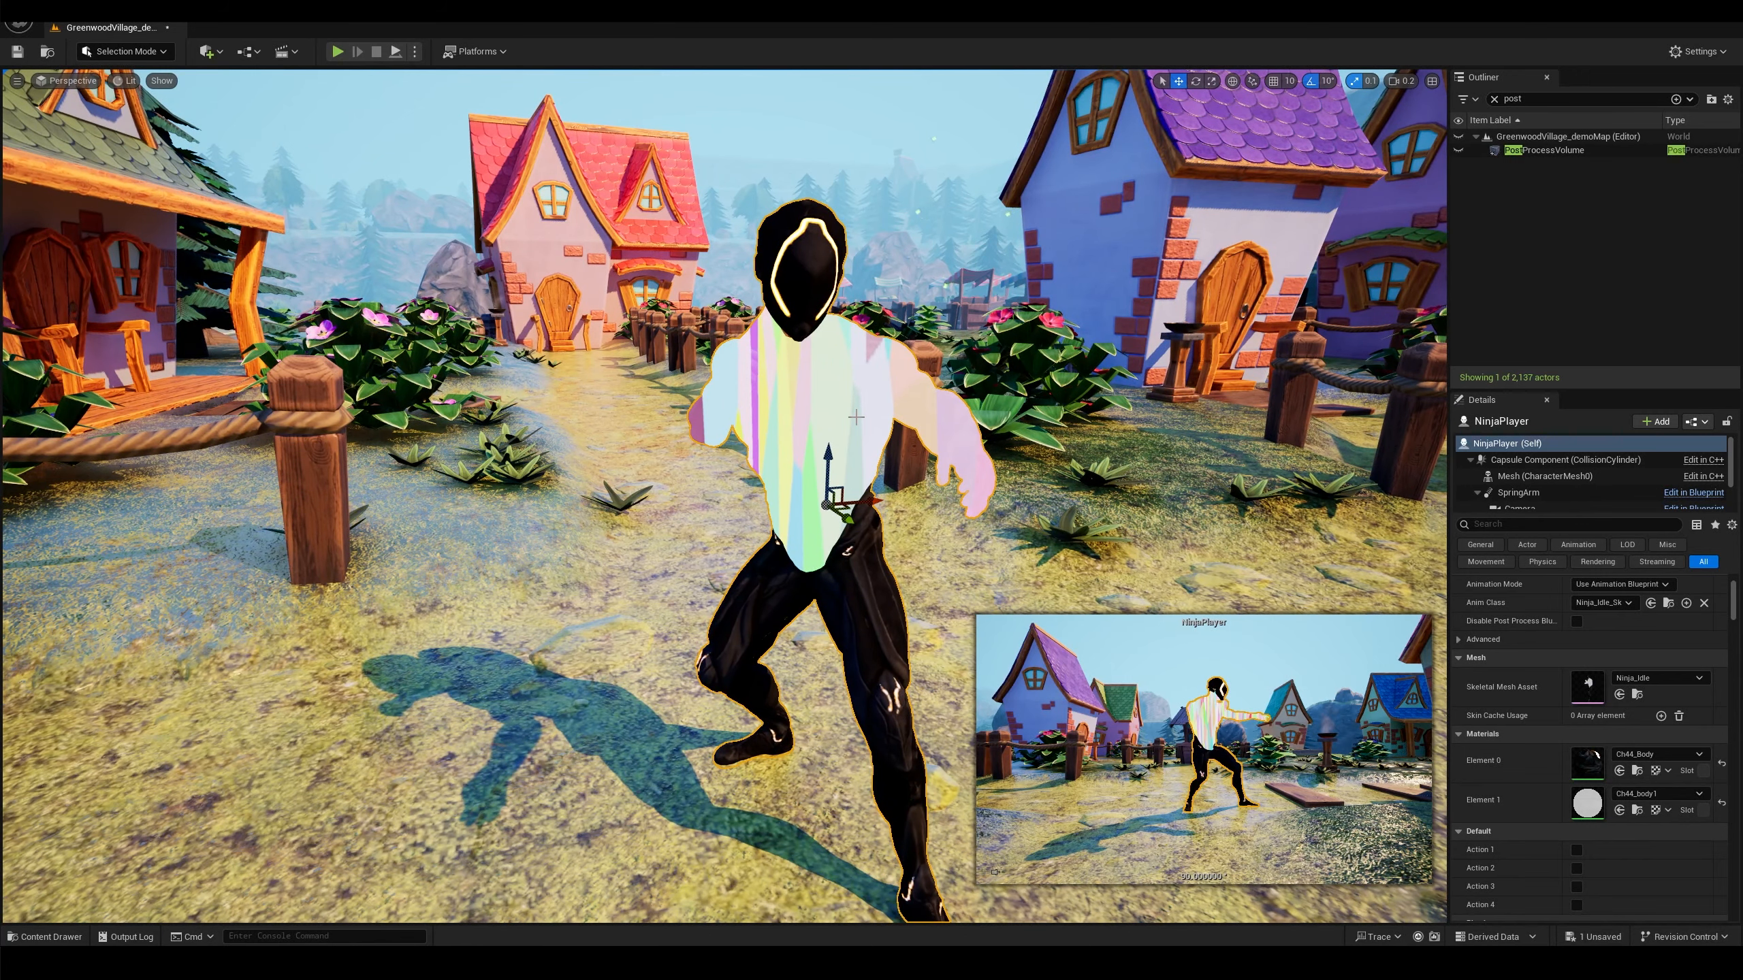
right_click_drag(856, 403, 876, 418)
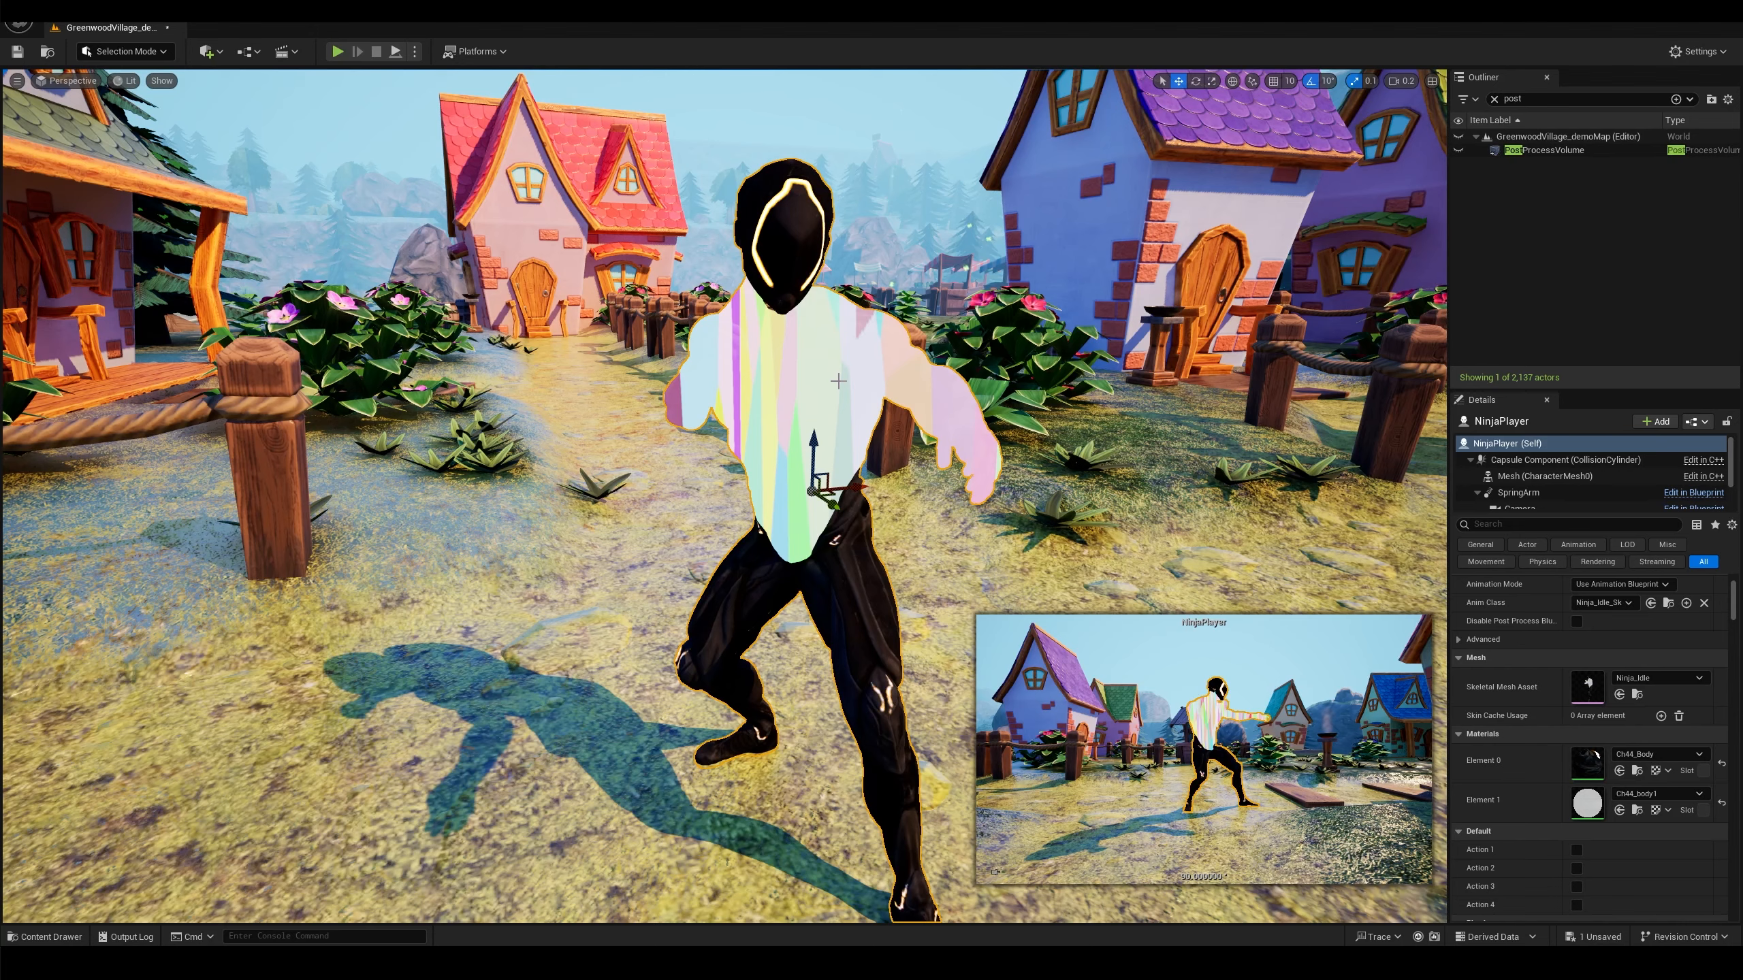
right_click_drag(839, 381, 850, 371)
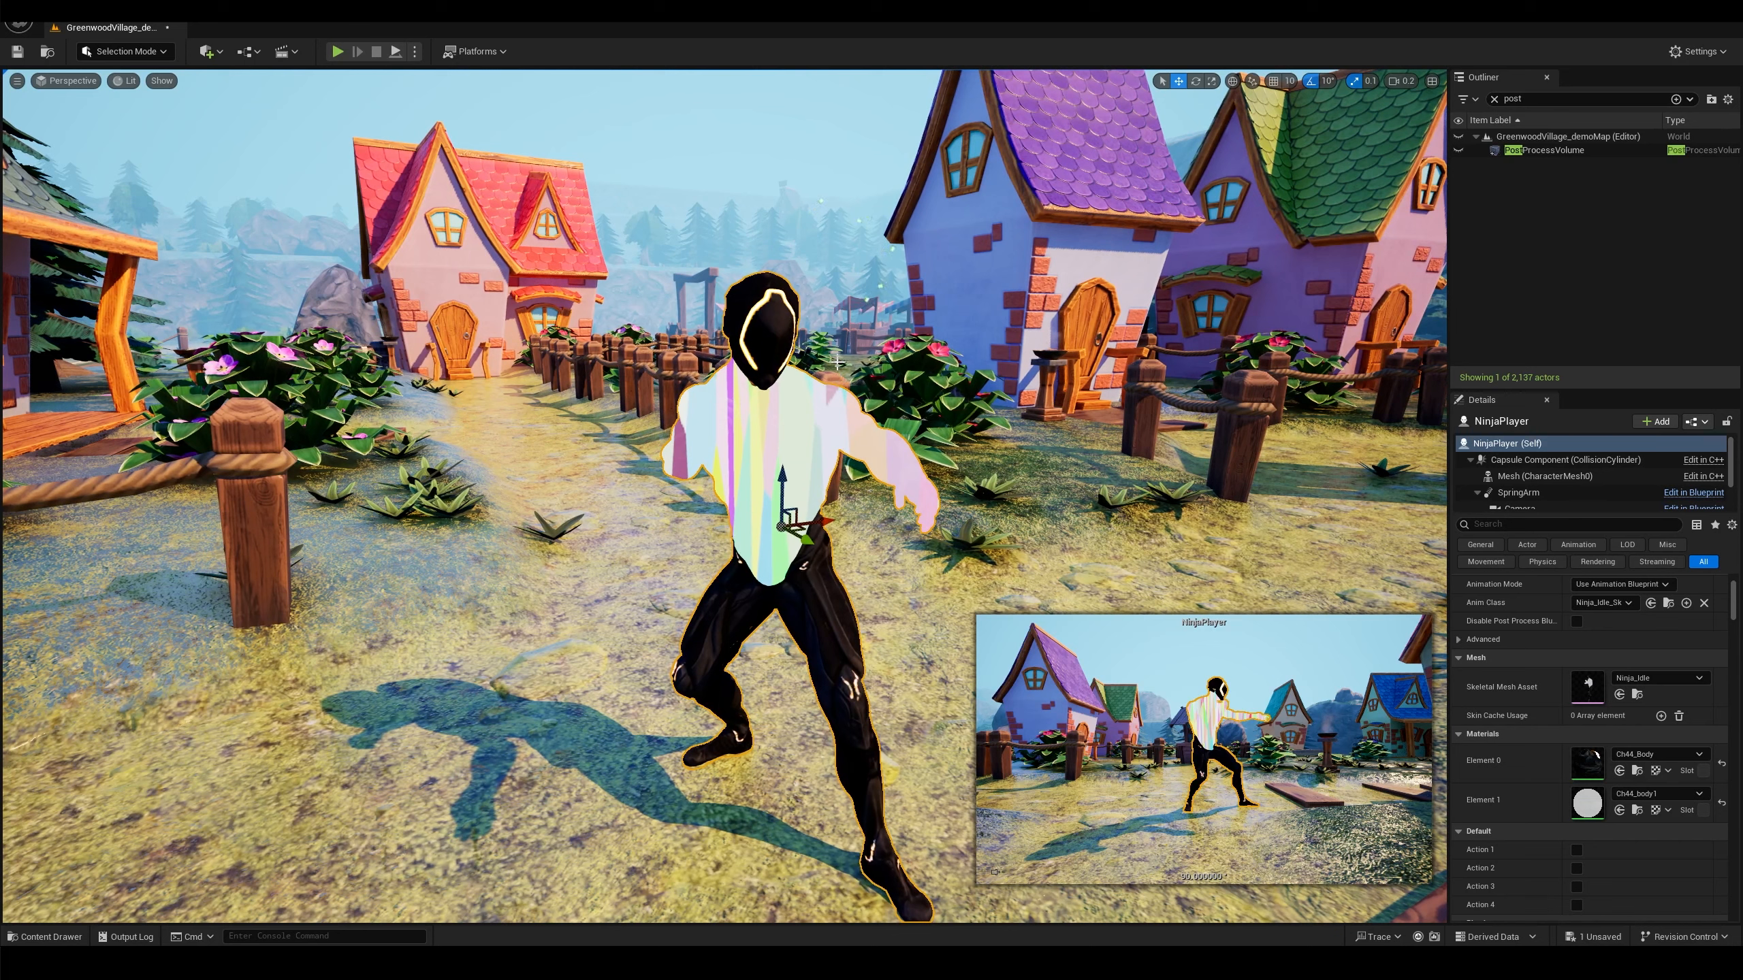
In Ch44_body1, replace the Texture Sample's Base Color link with MF_PhongToMetalRoughness's BaseColor and restore the original Emissive Color connection
double_click(1589, 804)
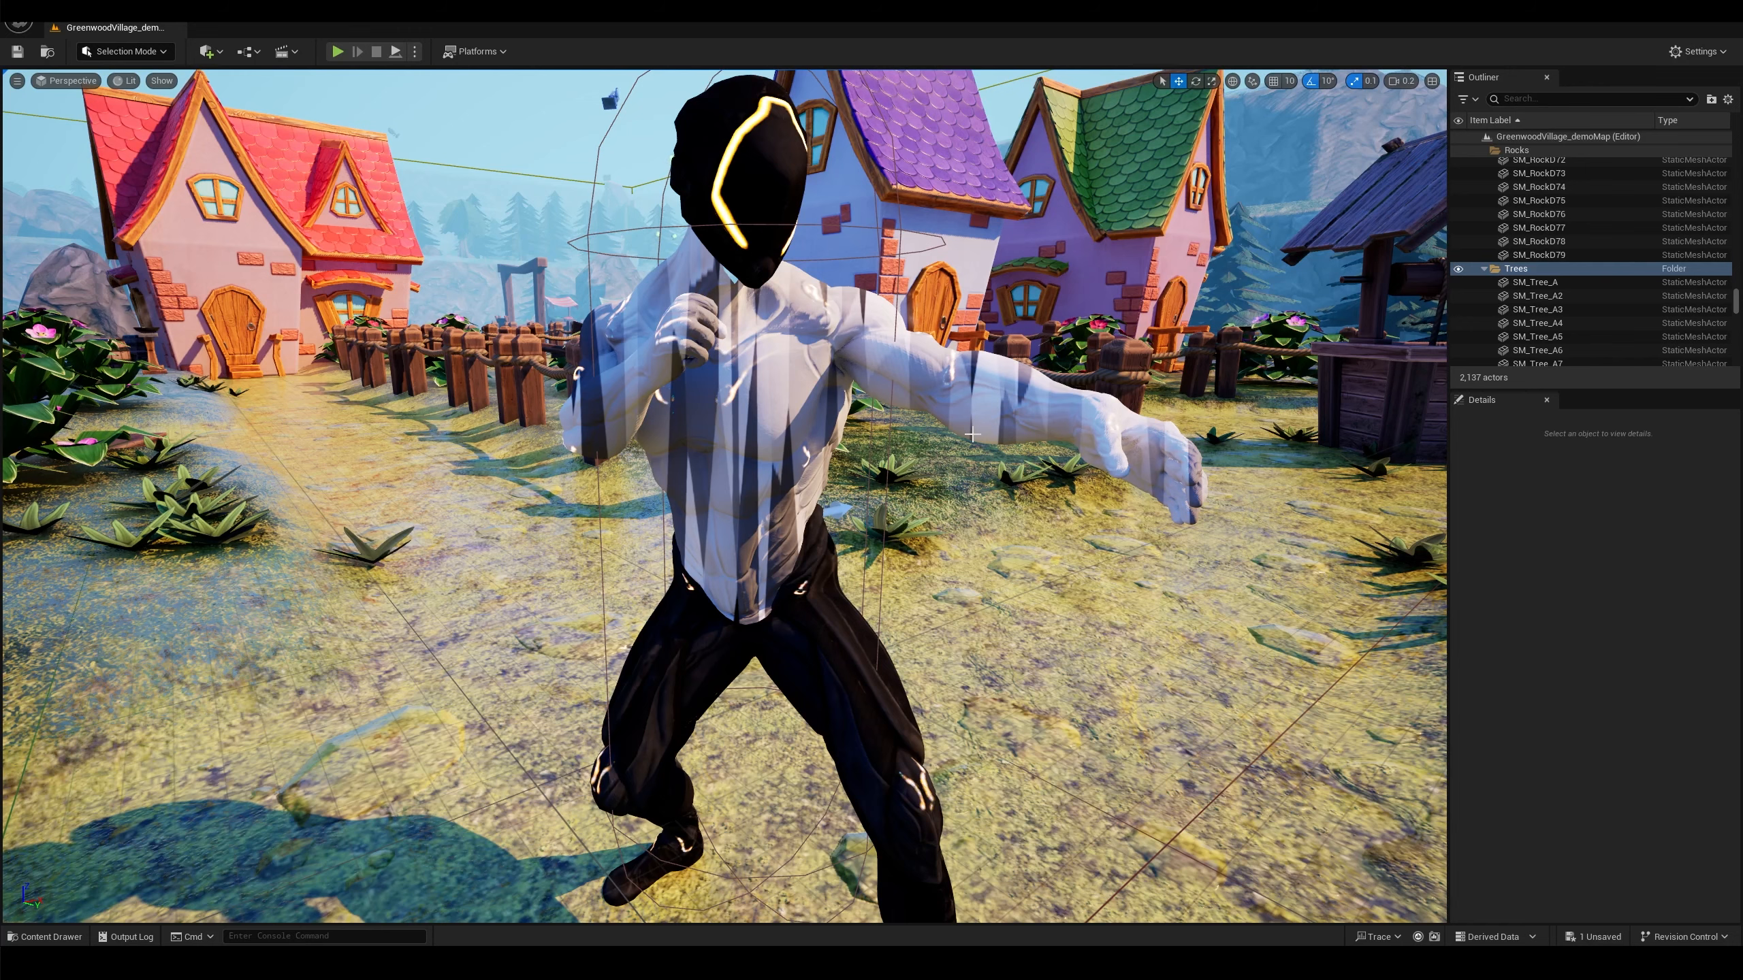
right_click_drag(1016, 498, 1051, 448)
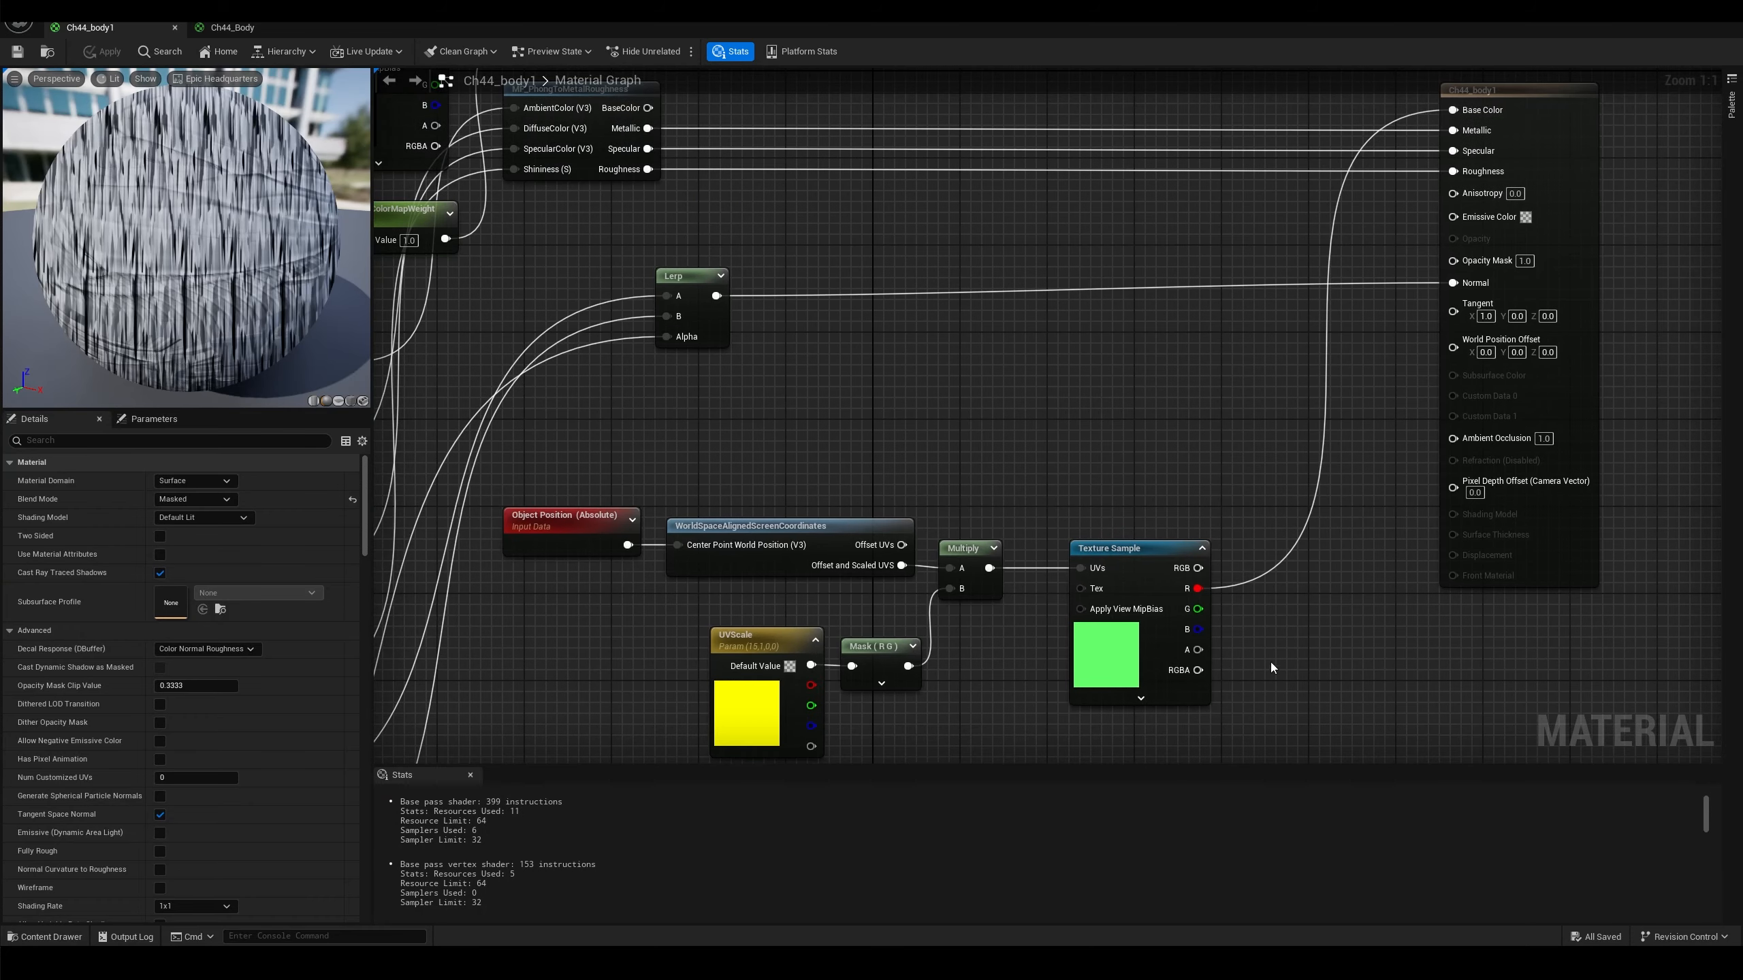
left_click_drag(1454, 110, 1439, 168, "ctrl")
right_click_drag(1195, 224, 1159, 443)
left_click_drag(644, 148, 1415, 433)
left_click_drag(610, 322, 1415, 325)
Add a Step node beside the Texture Sample and connect the texture's R output to its X input
right_click_drag(1216, 587, 1137, 476)
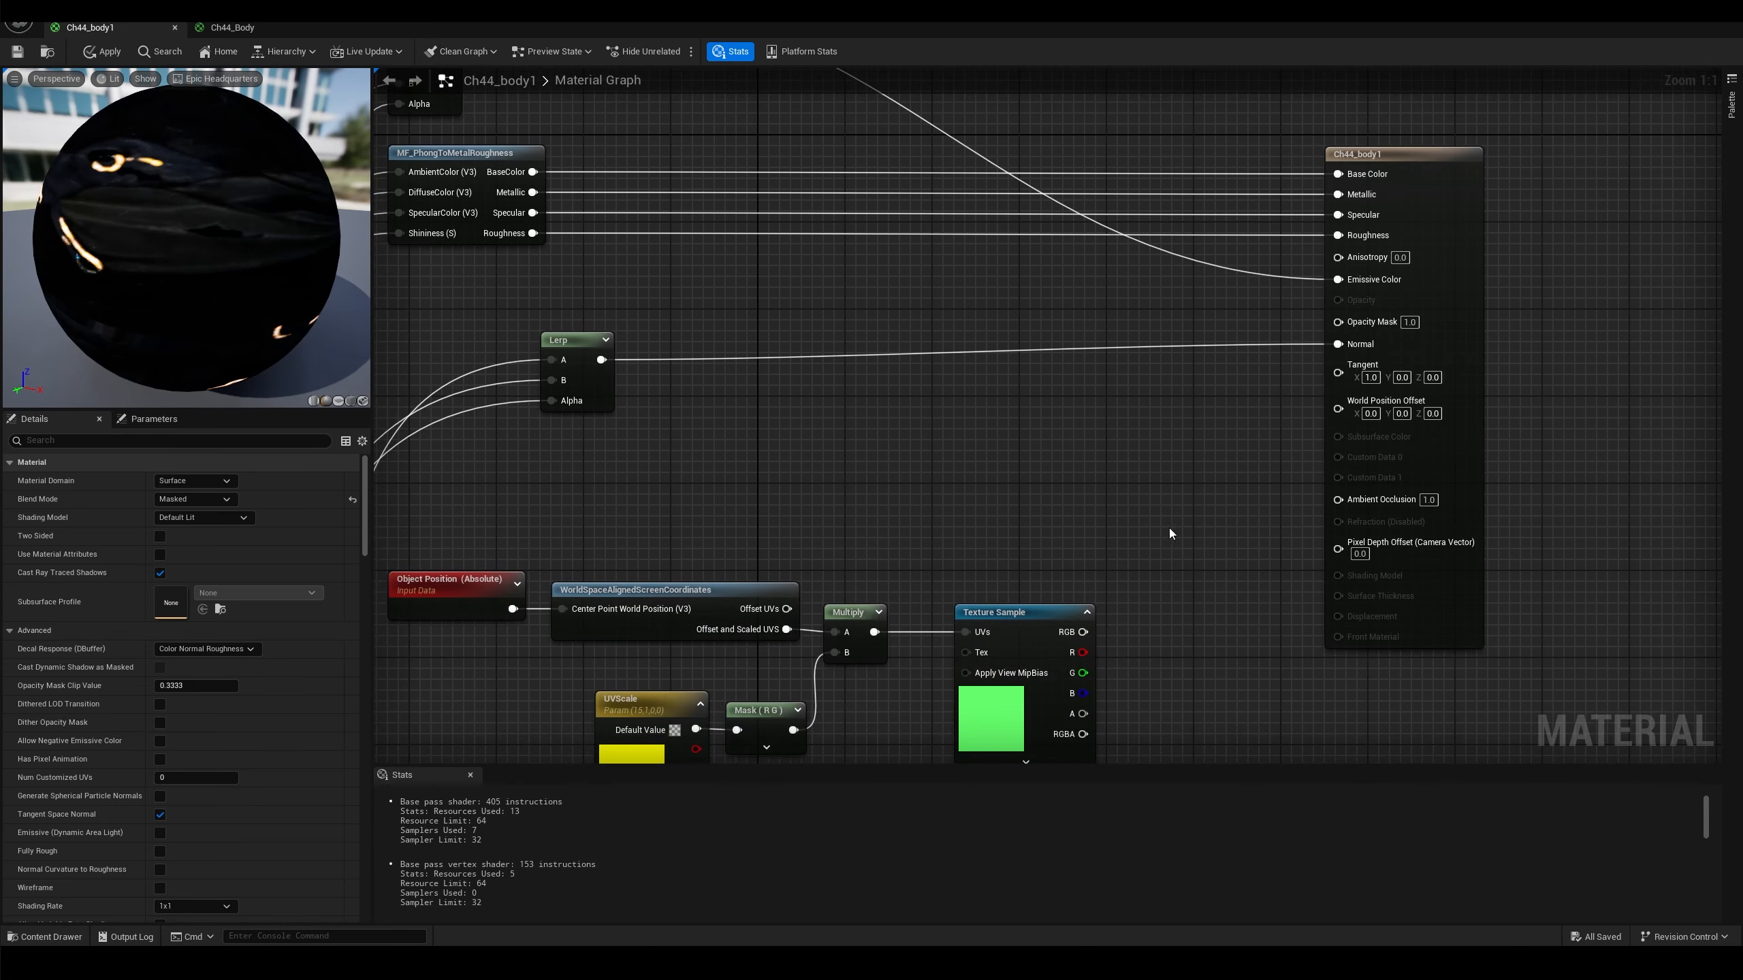
right_click(1150, 575)
type("step")
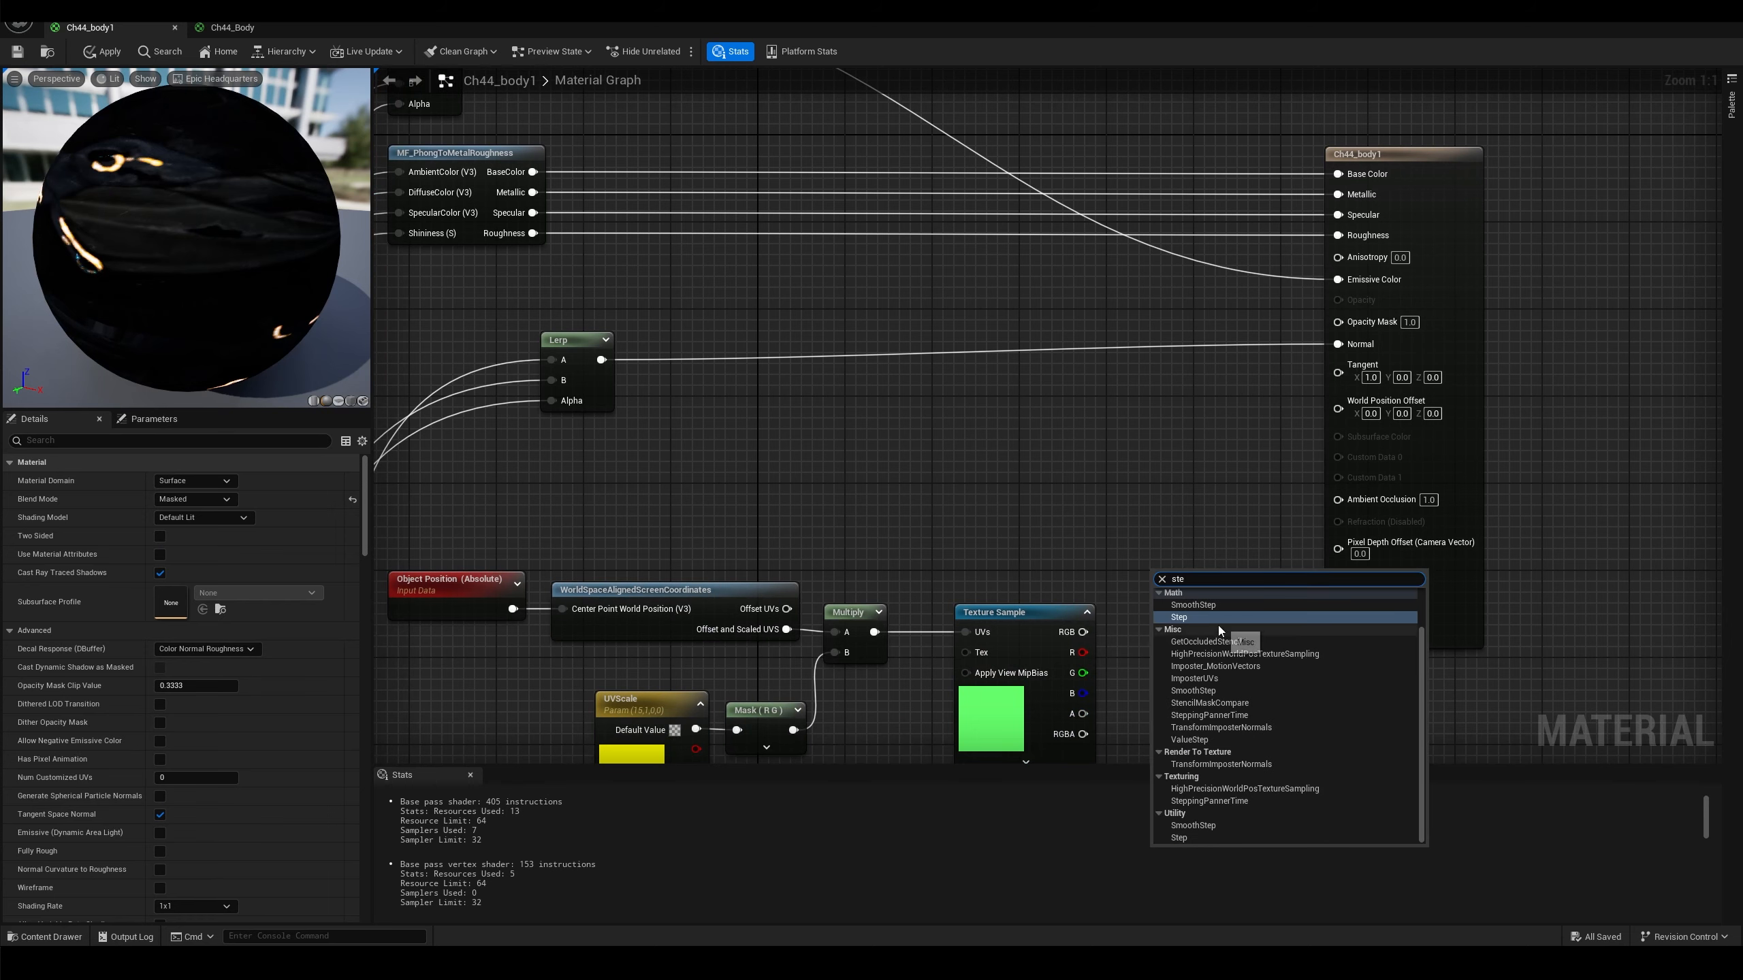
left_click(1217, 626)
left_click_drag(1083, 652, 1204, 603)
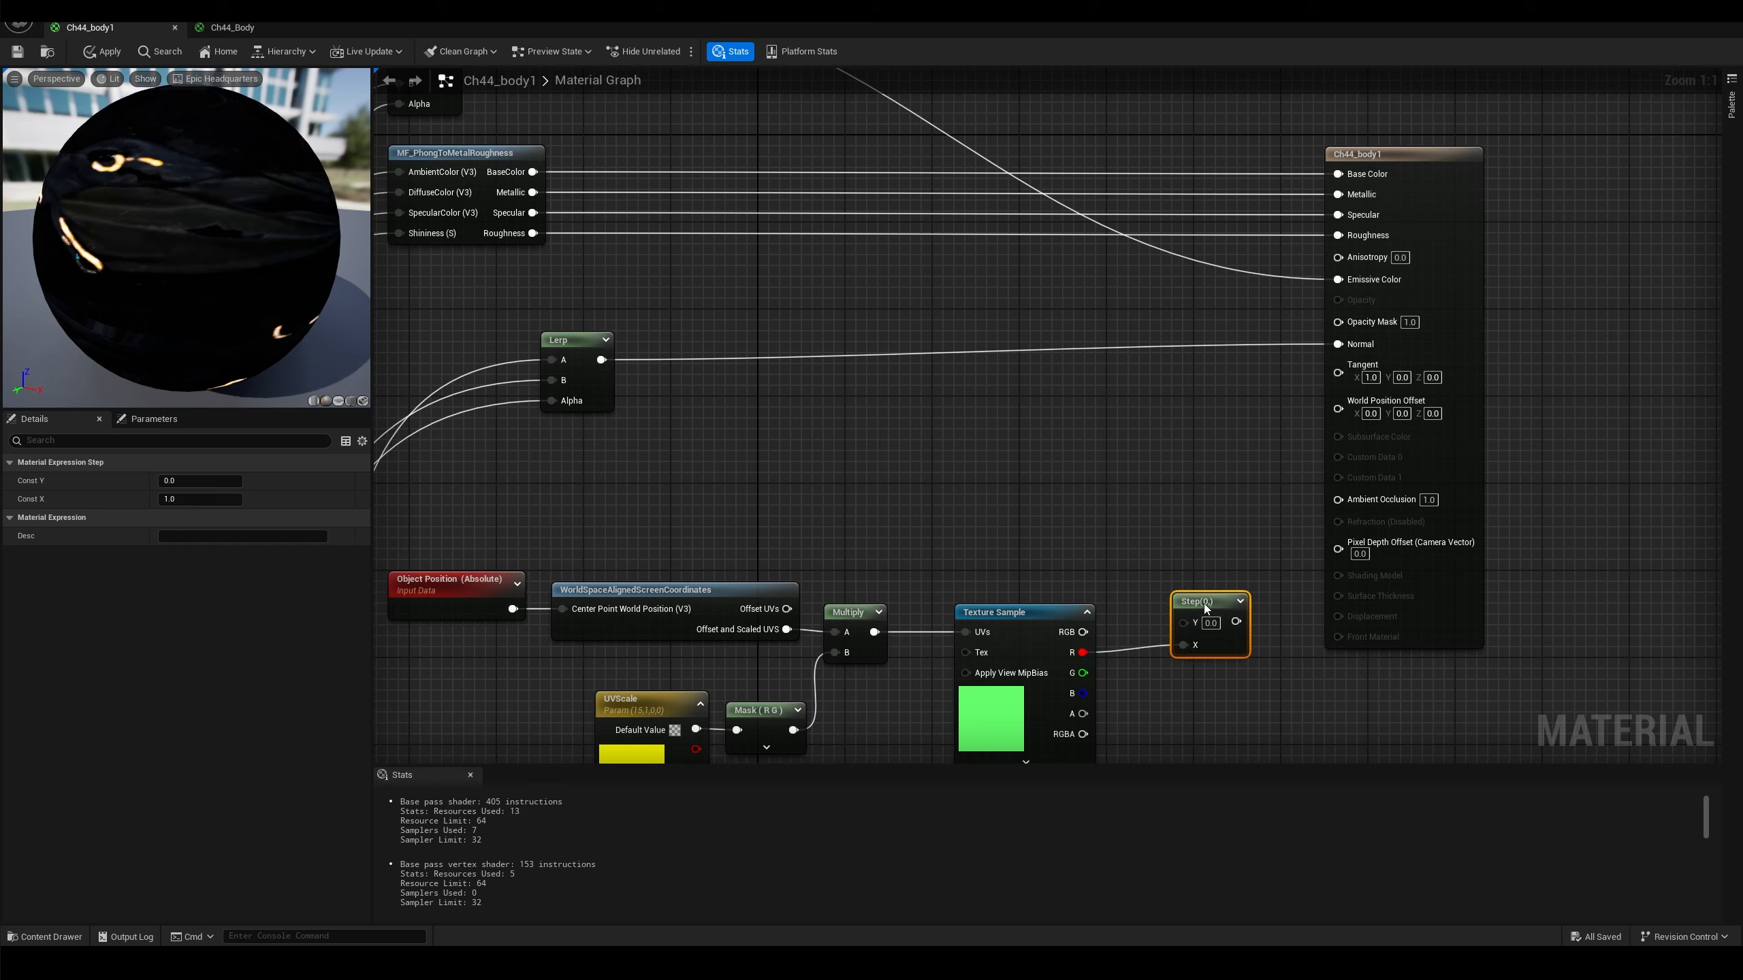
Add a scalar parameter named Transition above the Texture Sample
right_click(1043, 526)
type("scalar")
left_click(1113, 674)
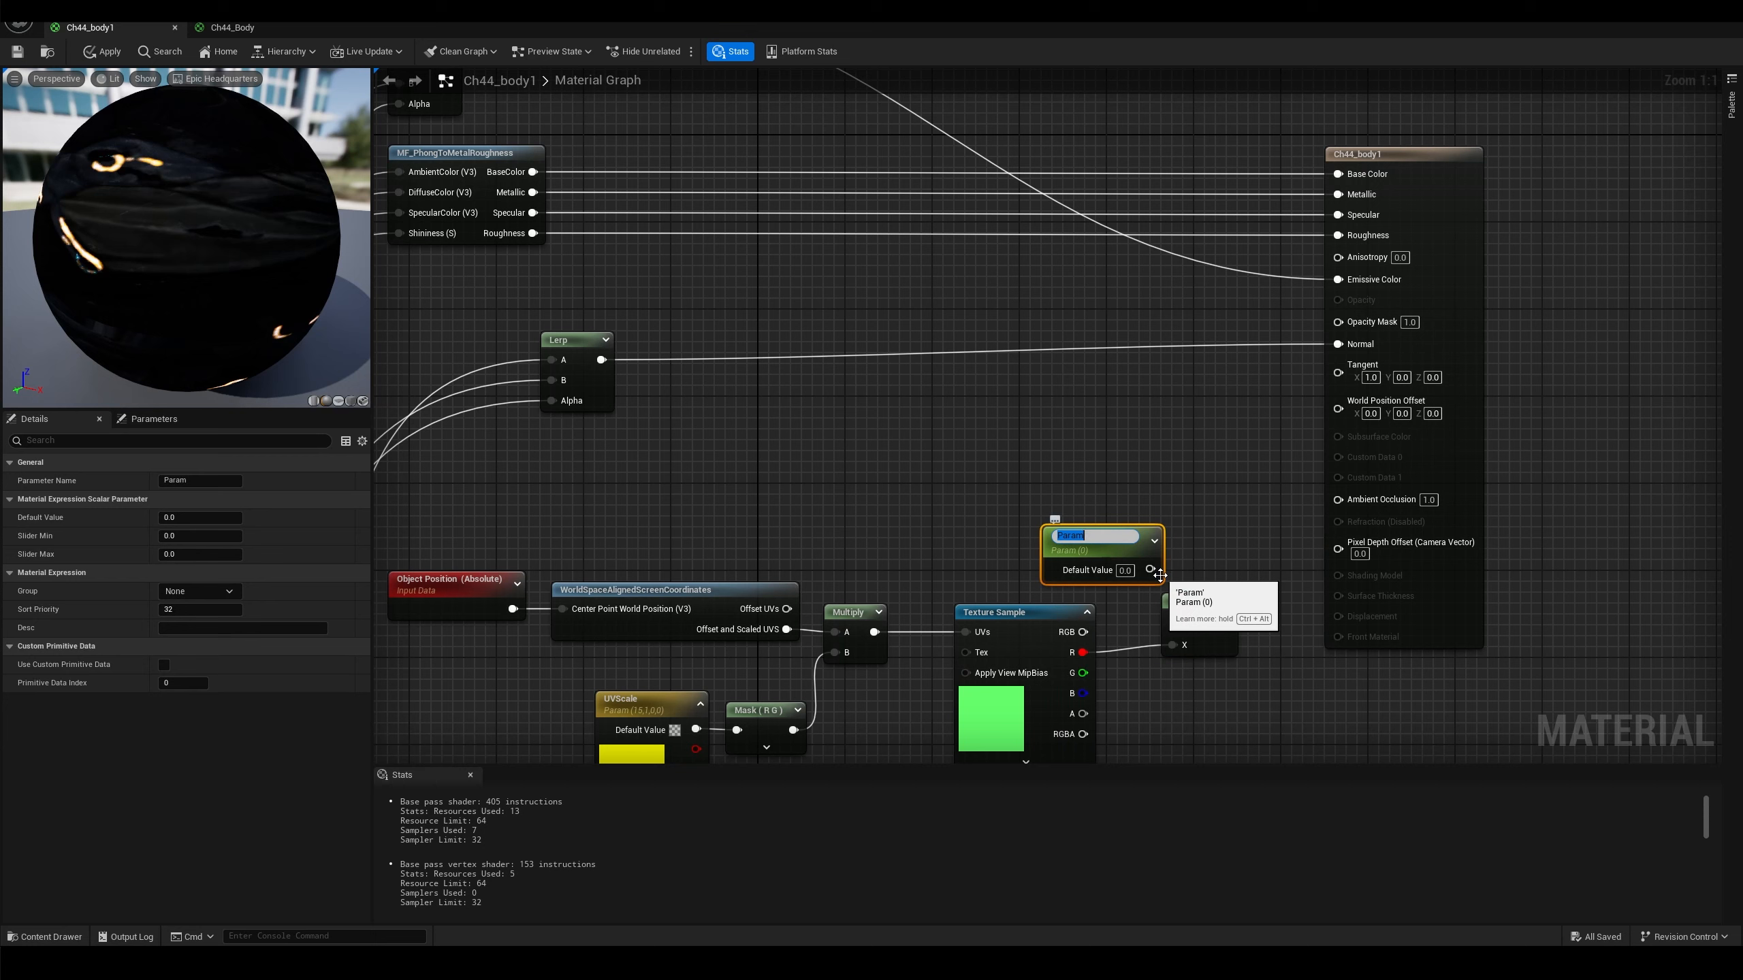
type("Transition")
key("Return")
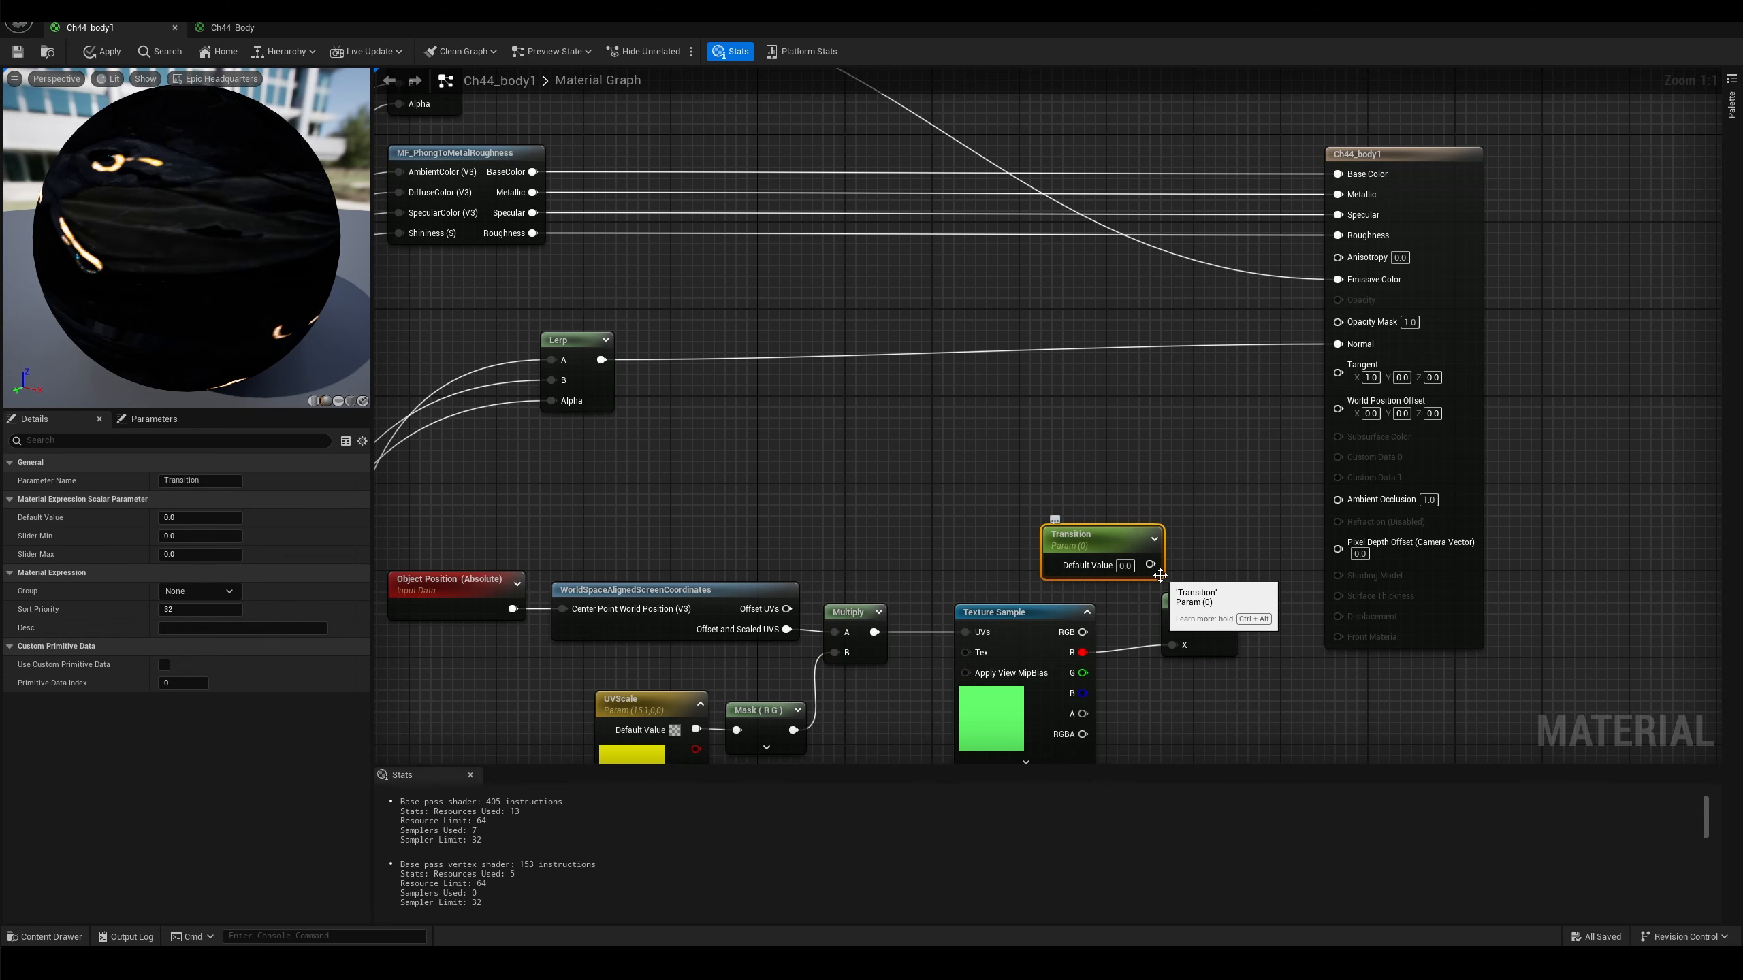
Wire Transition into Step's Y input and Step's output into Opacity Mask, and apply the material
right_click_drag(903, 505, 875, 394)
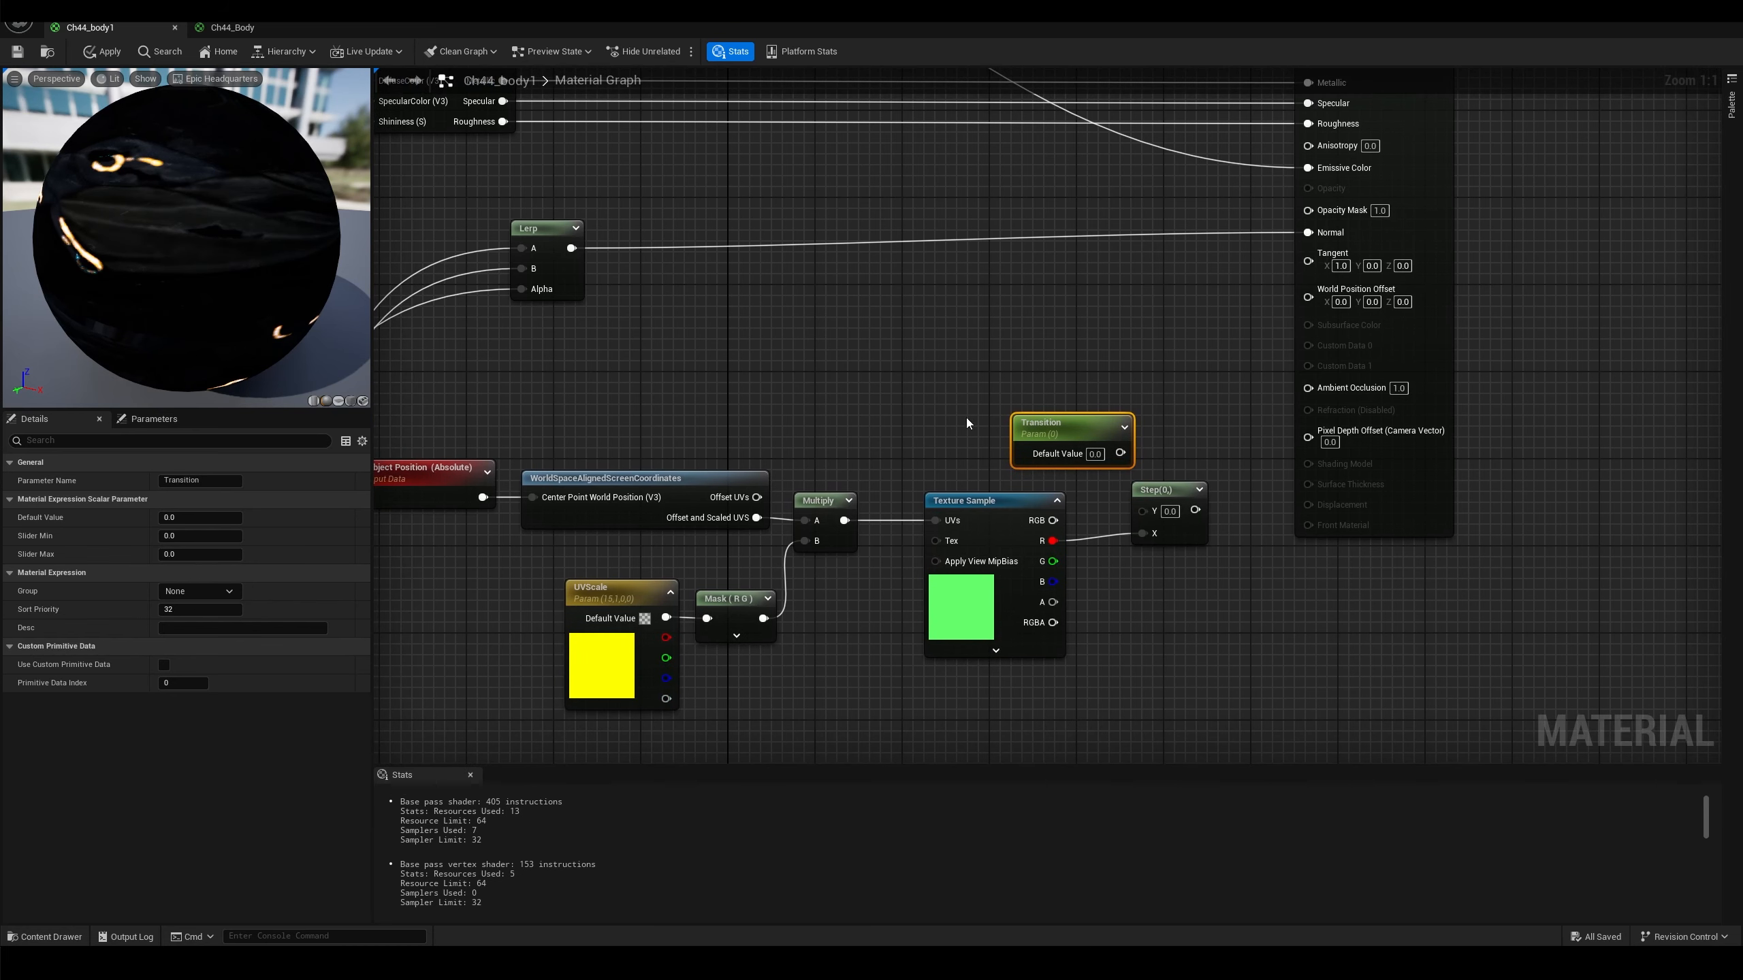
left_click_drag(1081, 427, 992, 412)
double_click(994, 407)
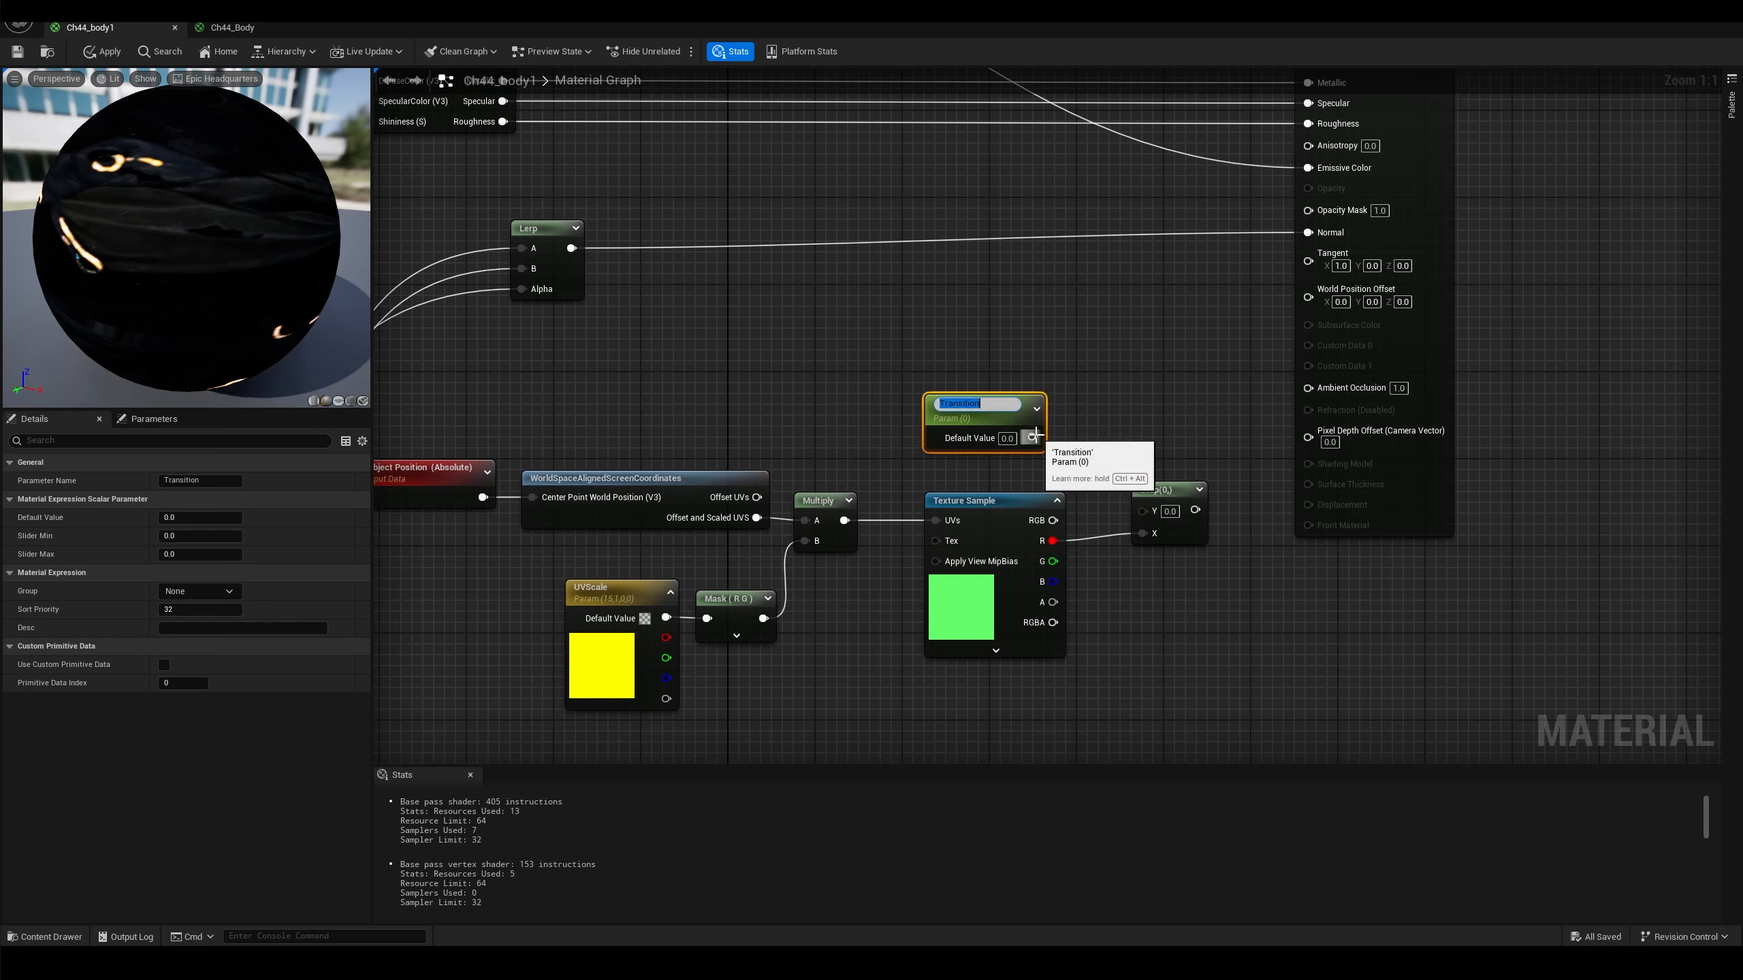
left_click_drag(1032, 437, 1313, 213)
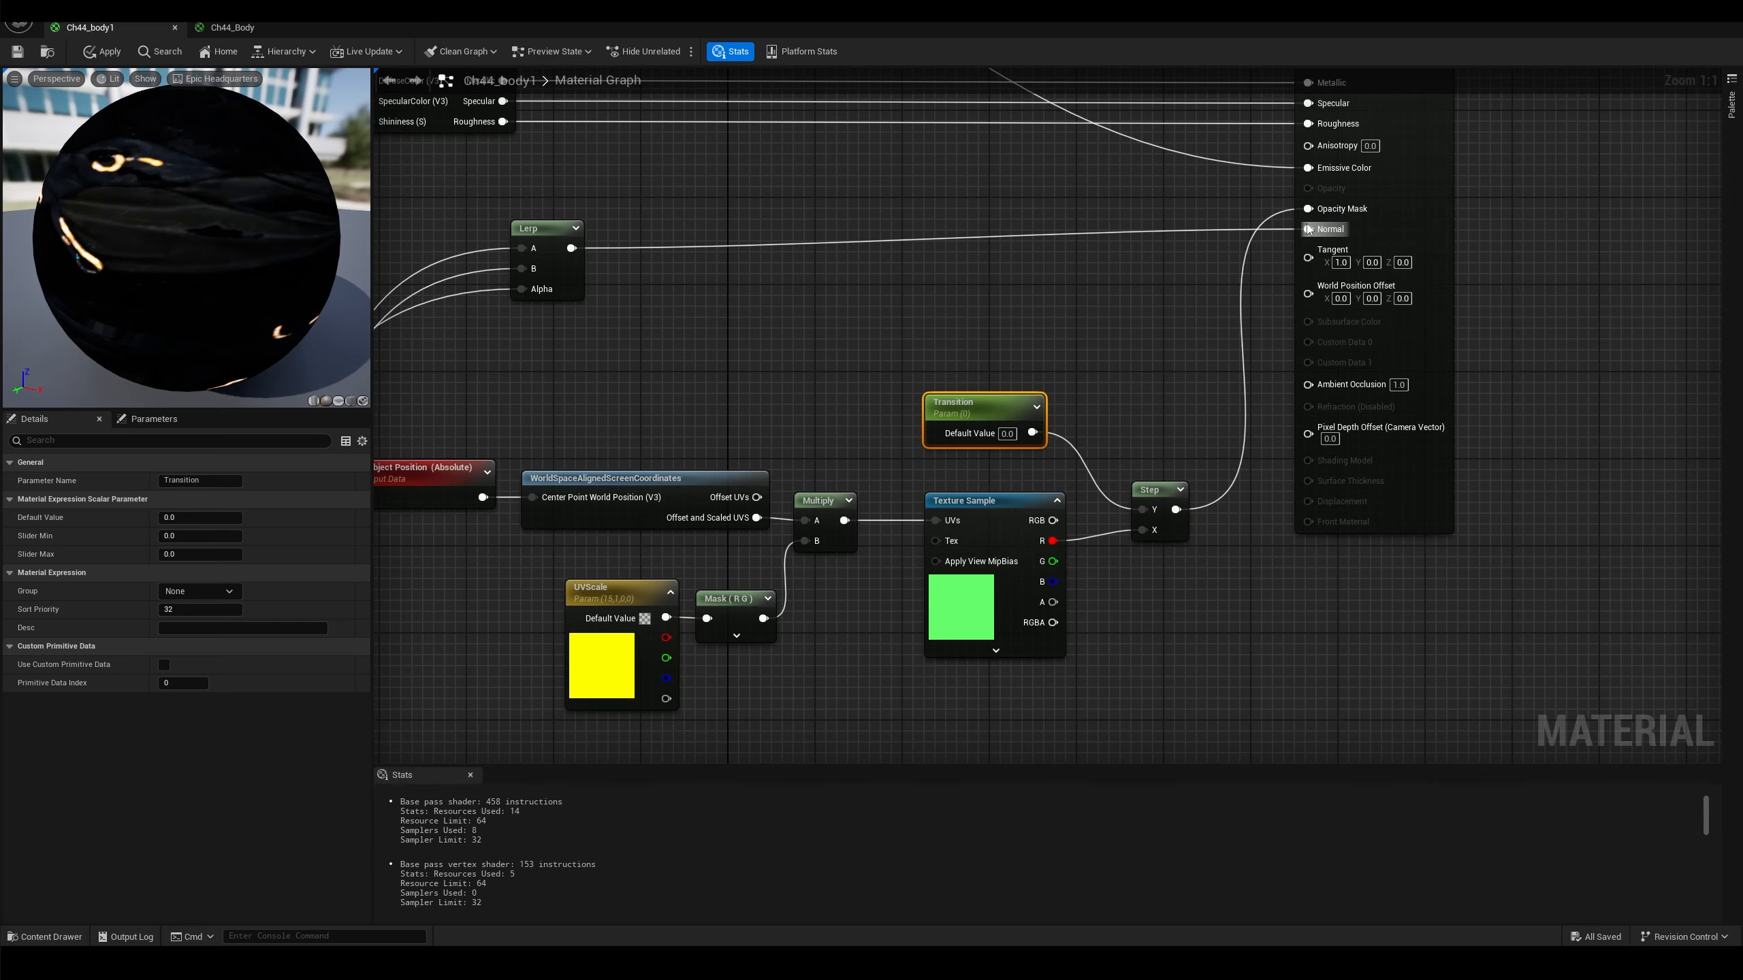
left_click(103, 52)
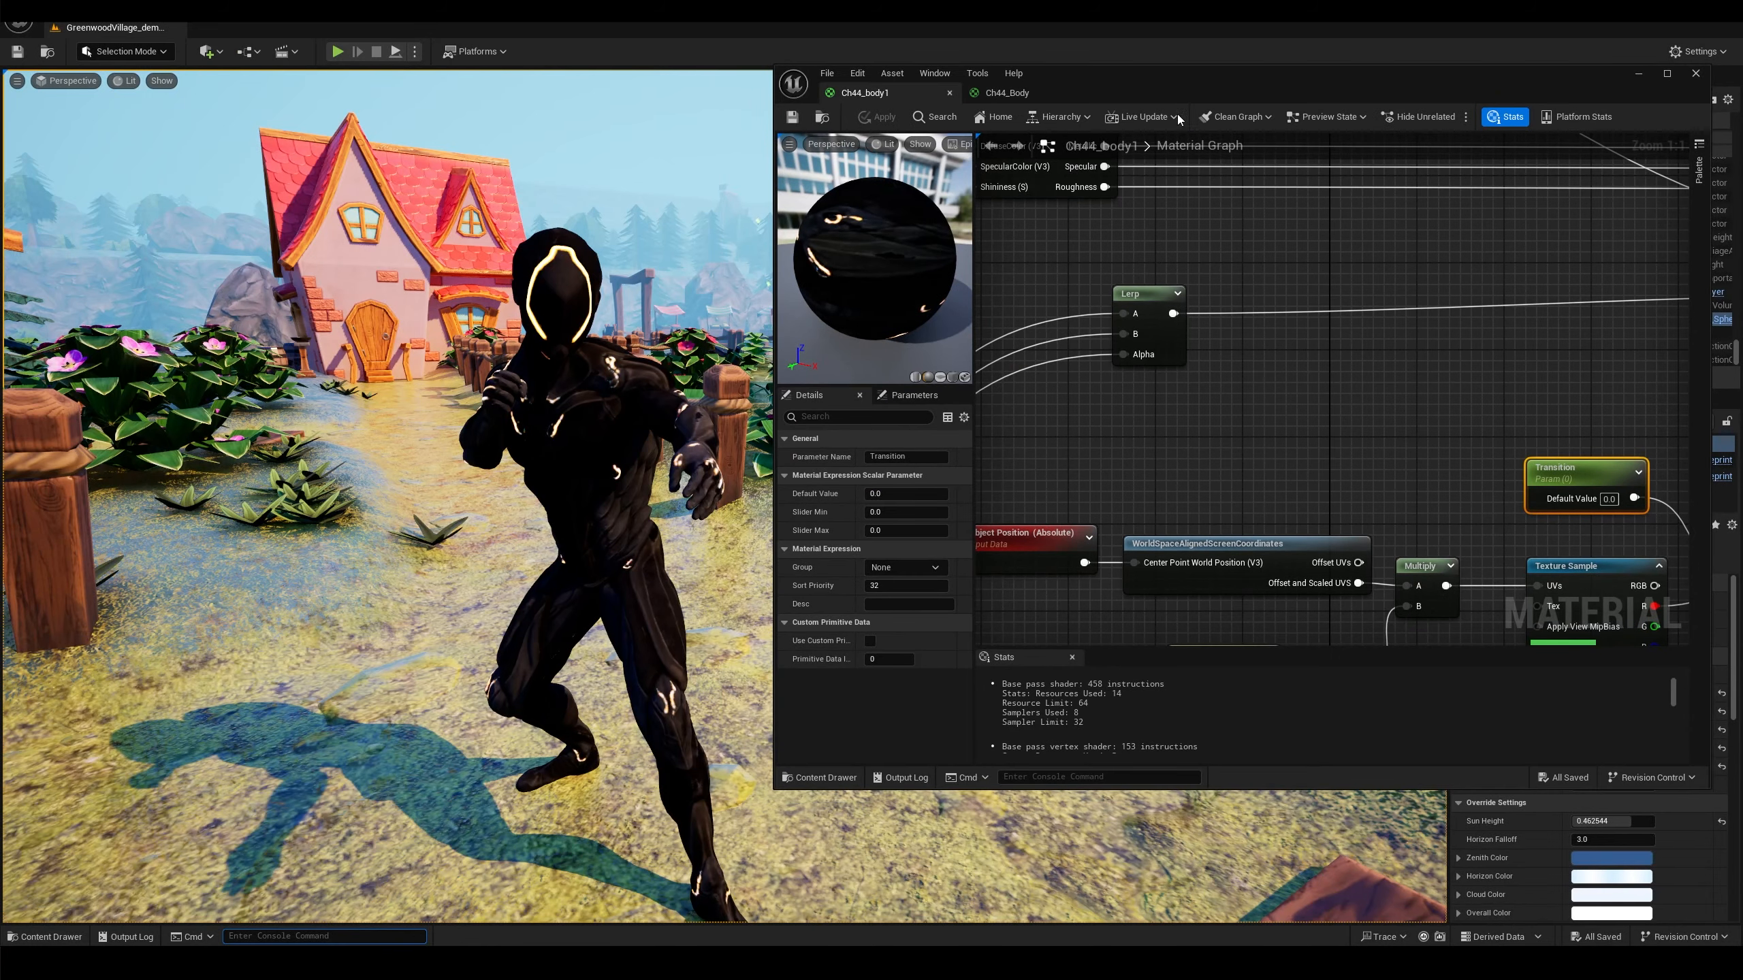
Raise Transition's default value to 0.464 and examine the partly masked ninja body up close in the level viewport
left_click(1563, 469)
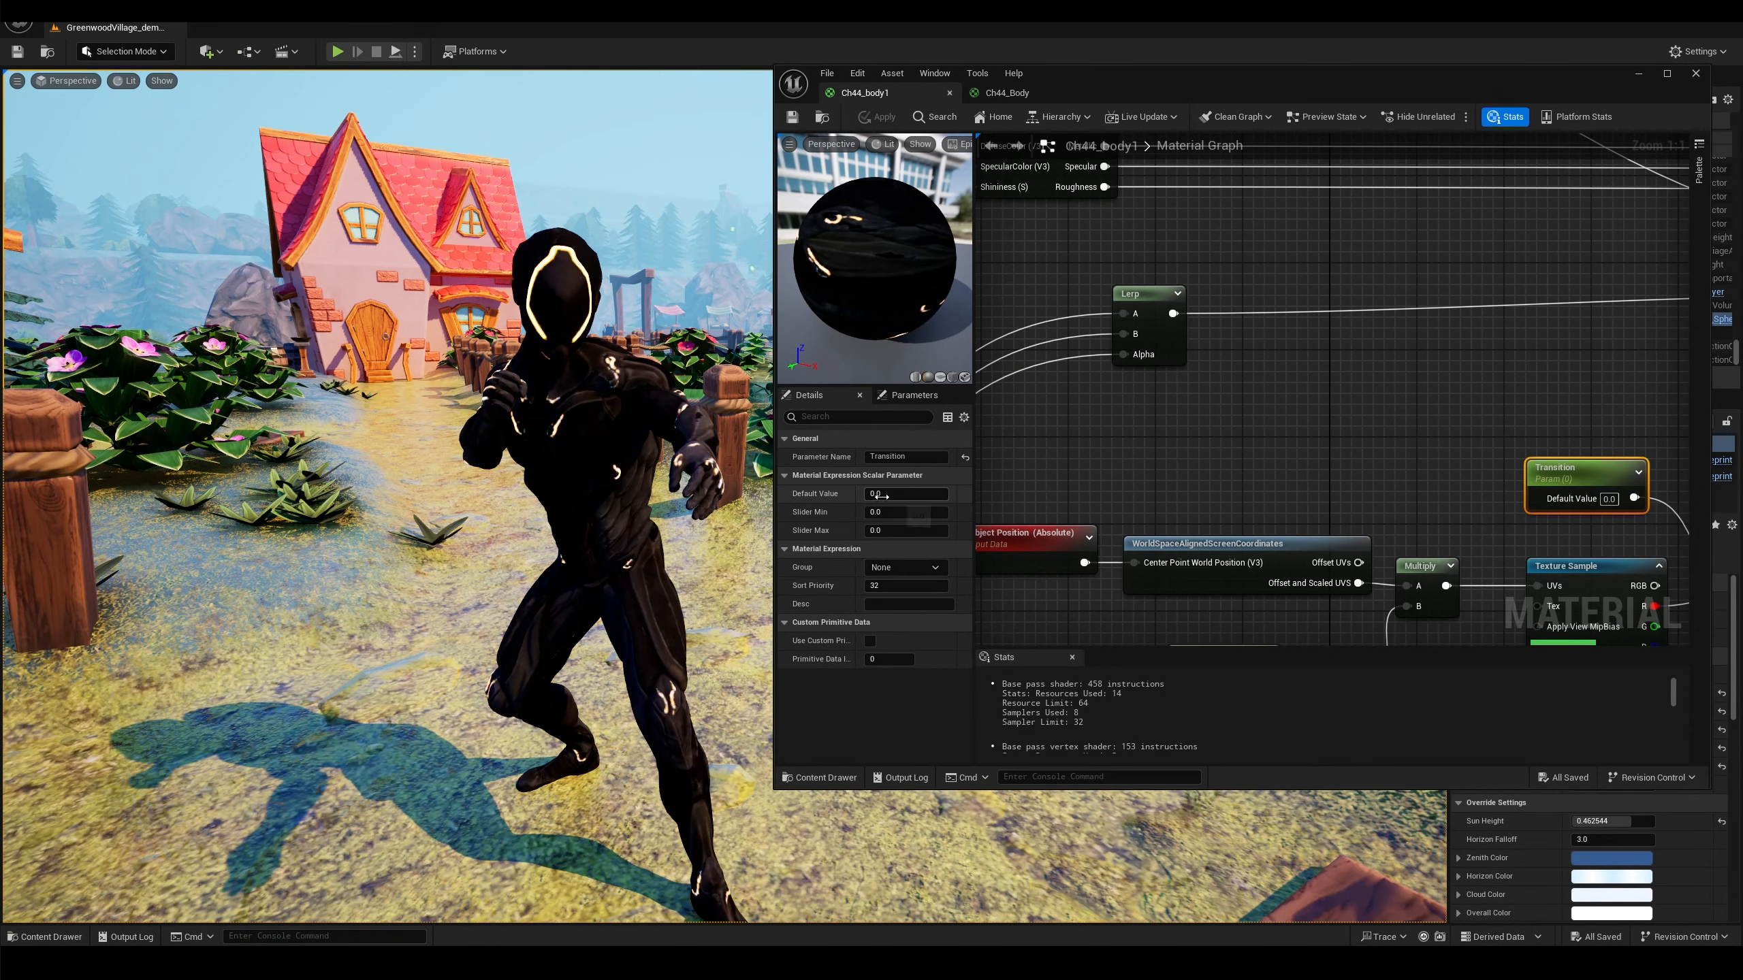
left_click_drag(884, 495, 899, 495)
mouse_move(905, 495)
left_mouse_down()
mouse_move(947, 495)
mouse_move(932, 495)
left_mouse_up()
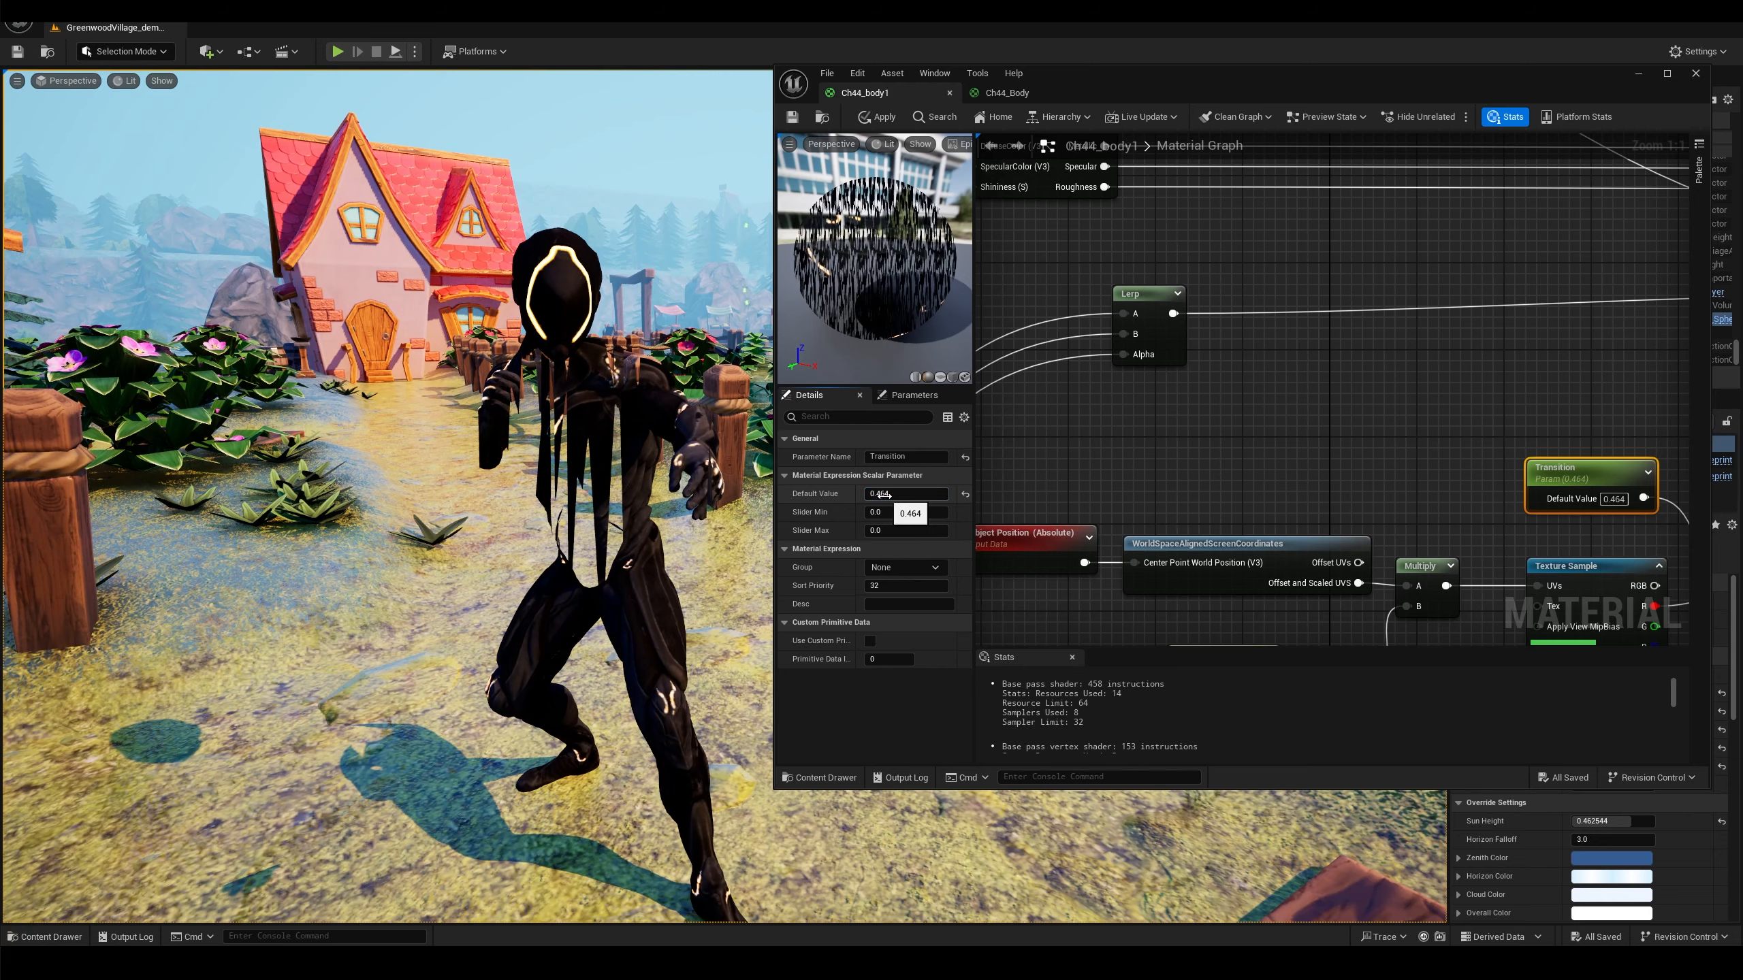
right_click_drag(565, 397, 588, 370)
key("w")
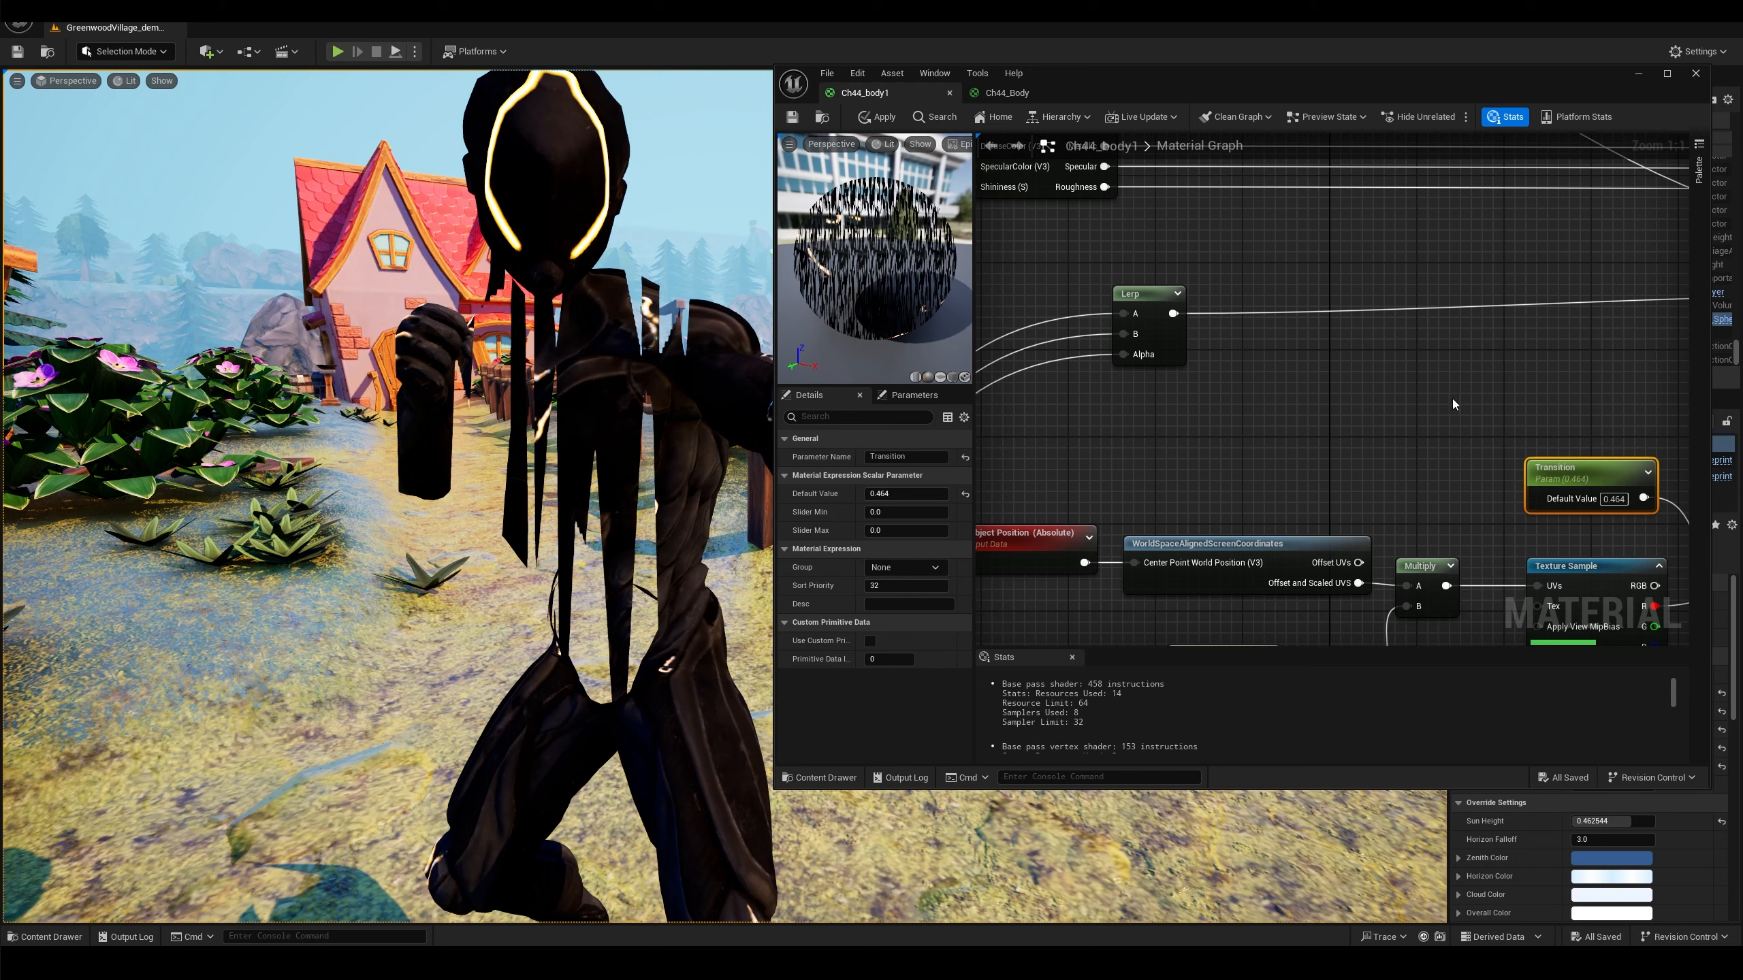
right_click_drag(1454, 404, 1199, 429)
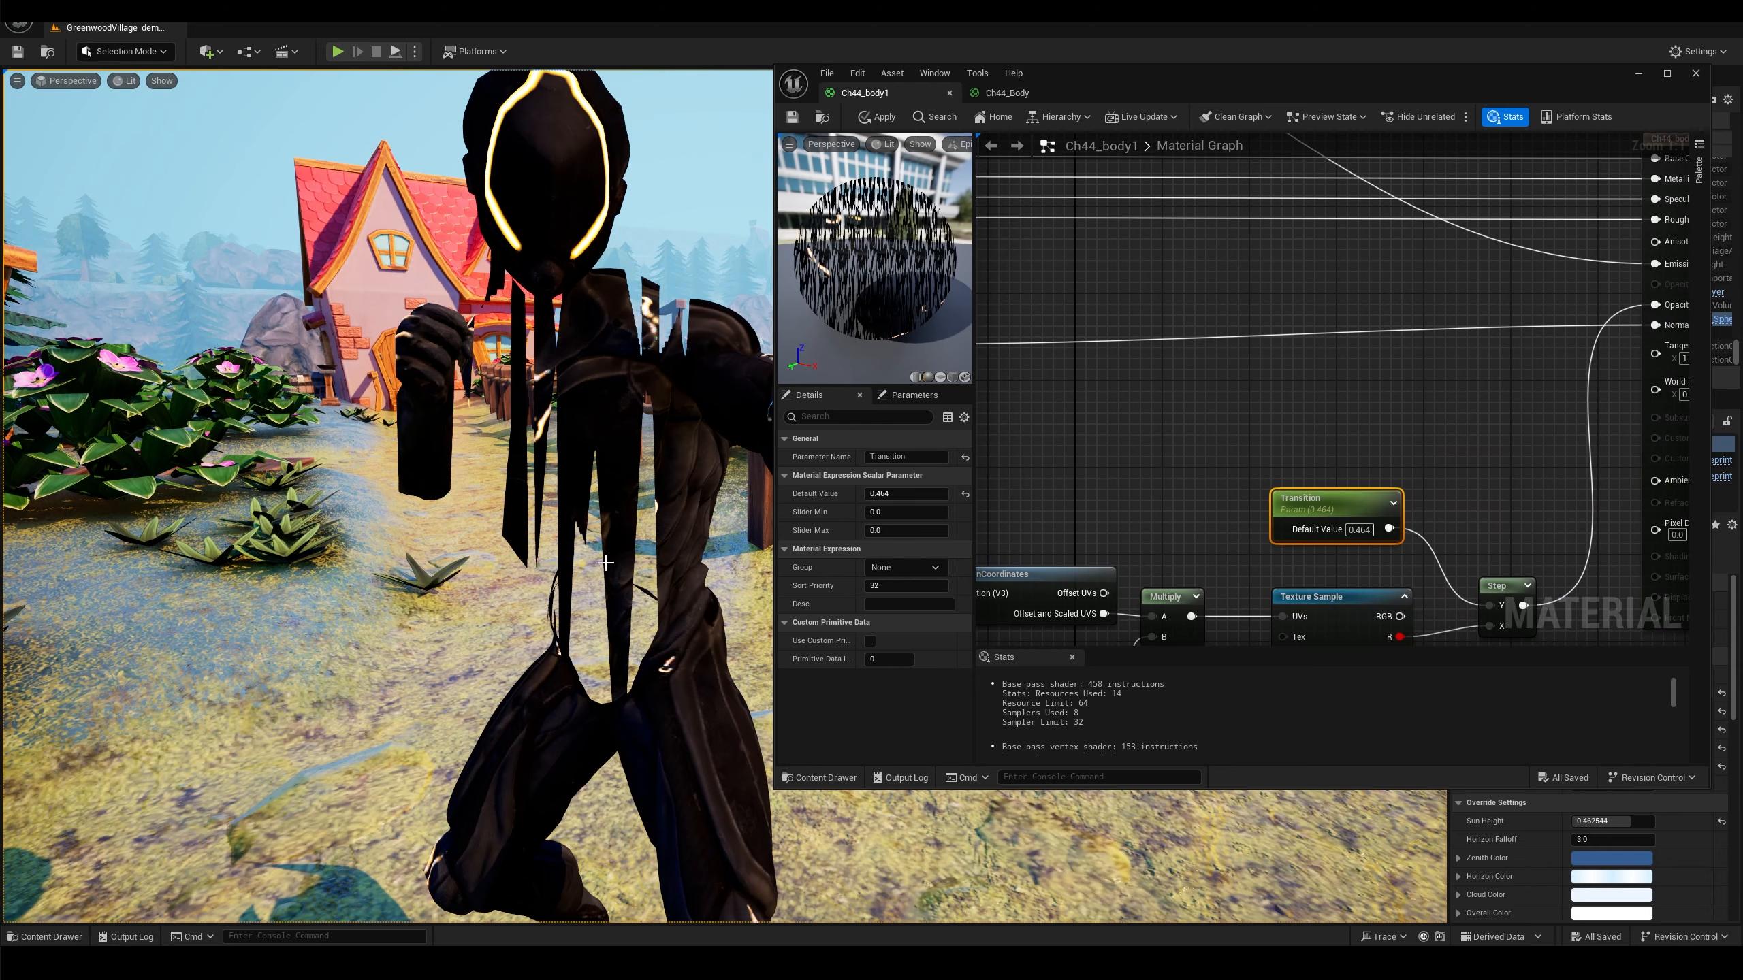
mouse_move(577, 471)
right_mouse_down()
mouse_move(549, 468)
mouse_move(576, 473)
right_mouse_up()
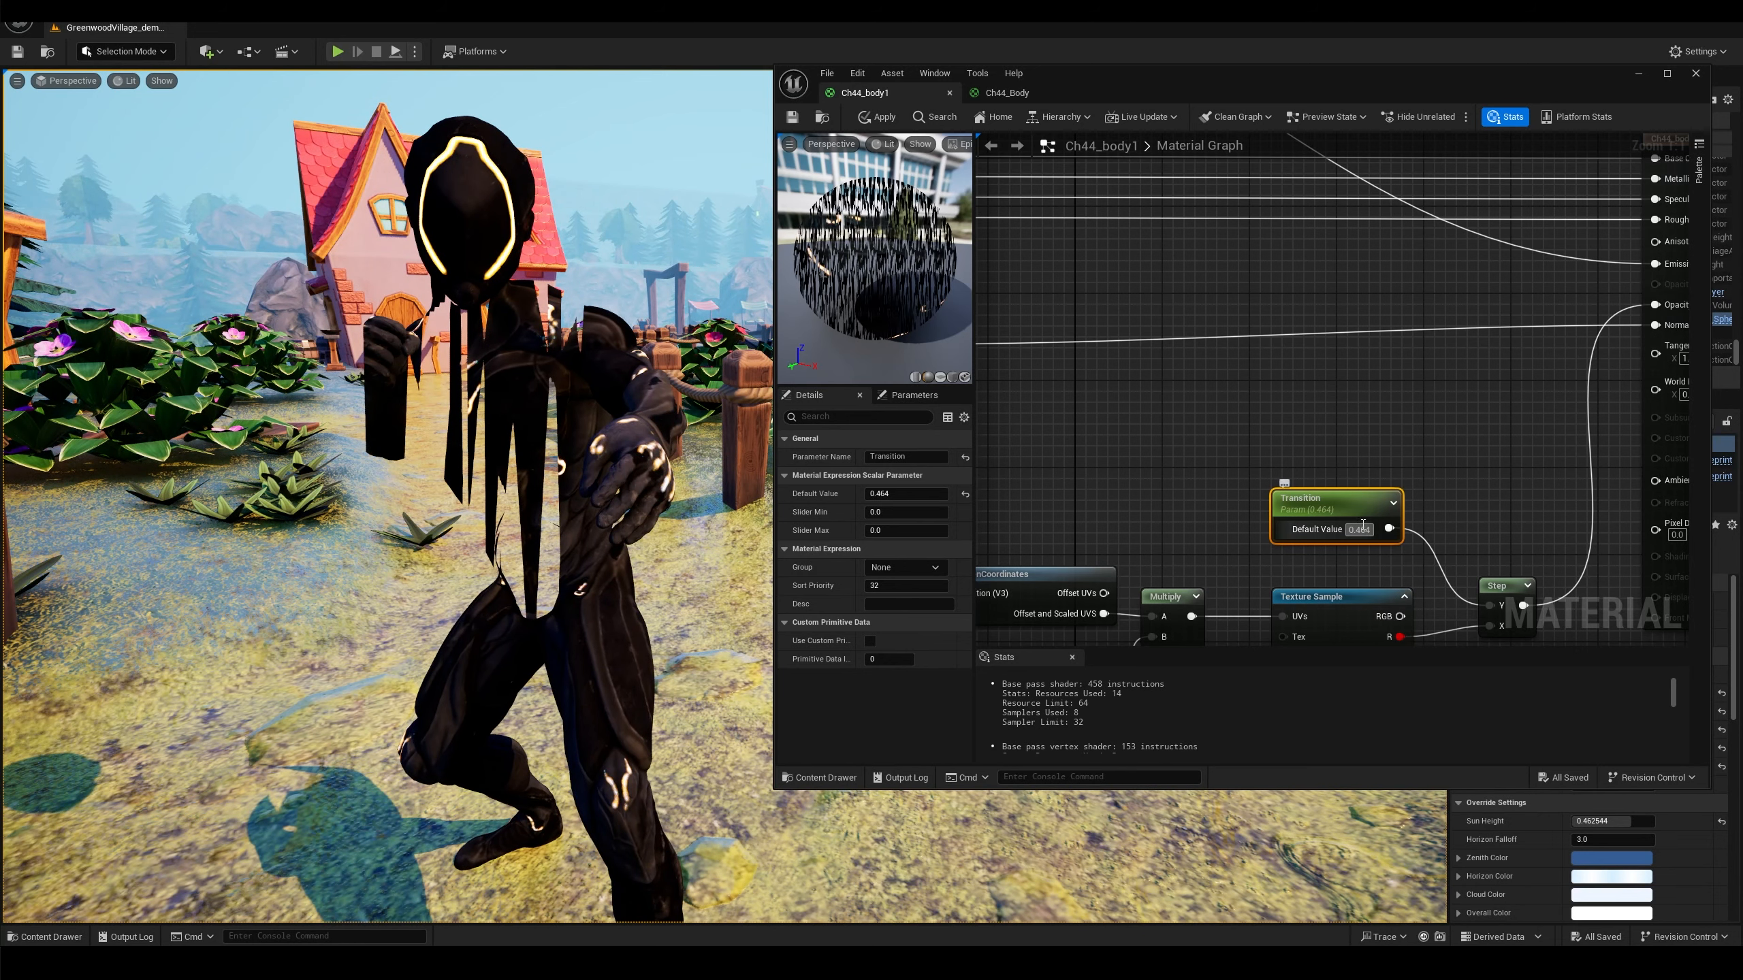
Test Transition's default value at 1.037794, reset it to 0, and maximize the material editor window
mouse_move(894, 493)
left_mouse_down()
mouse_move(975, 493)
mouse_move(920, 493)
left_mouse_up()
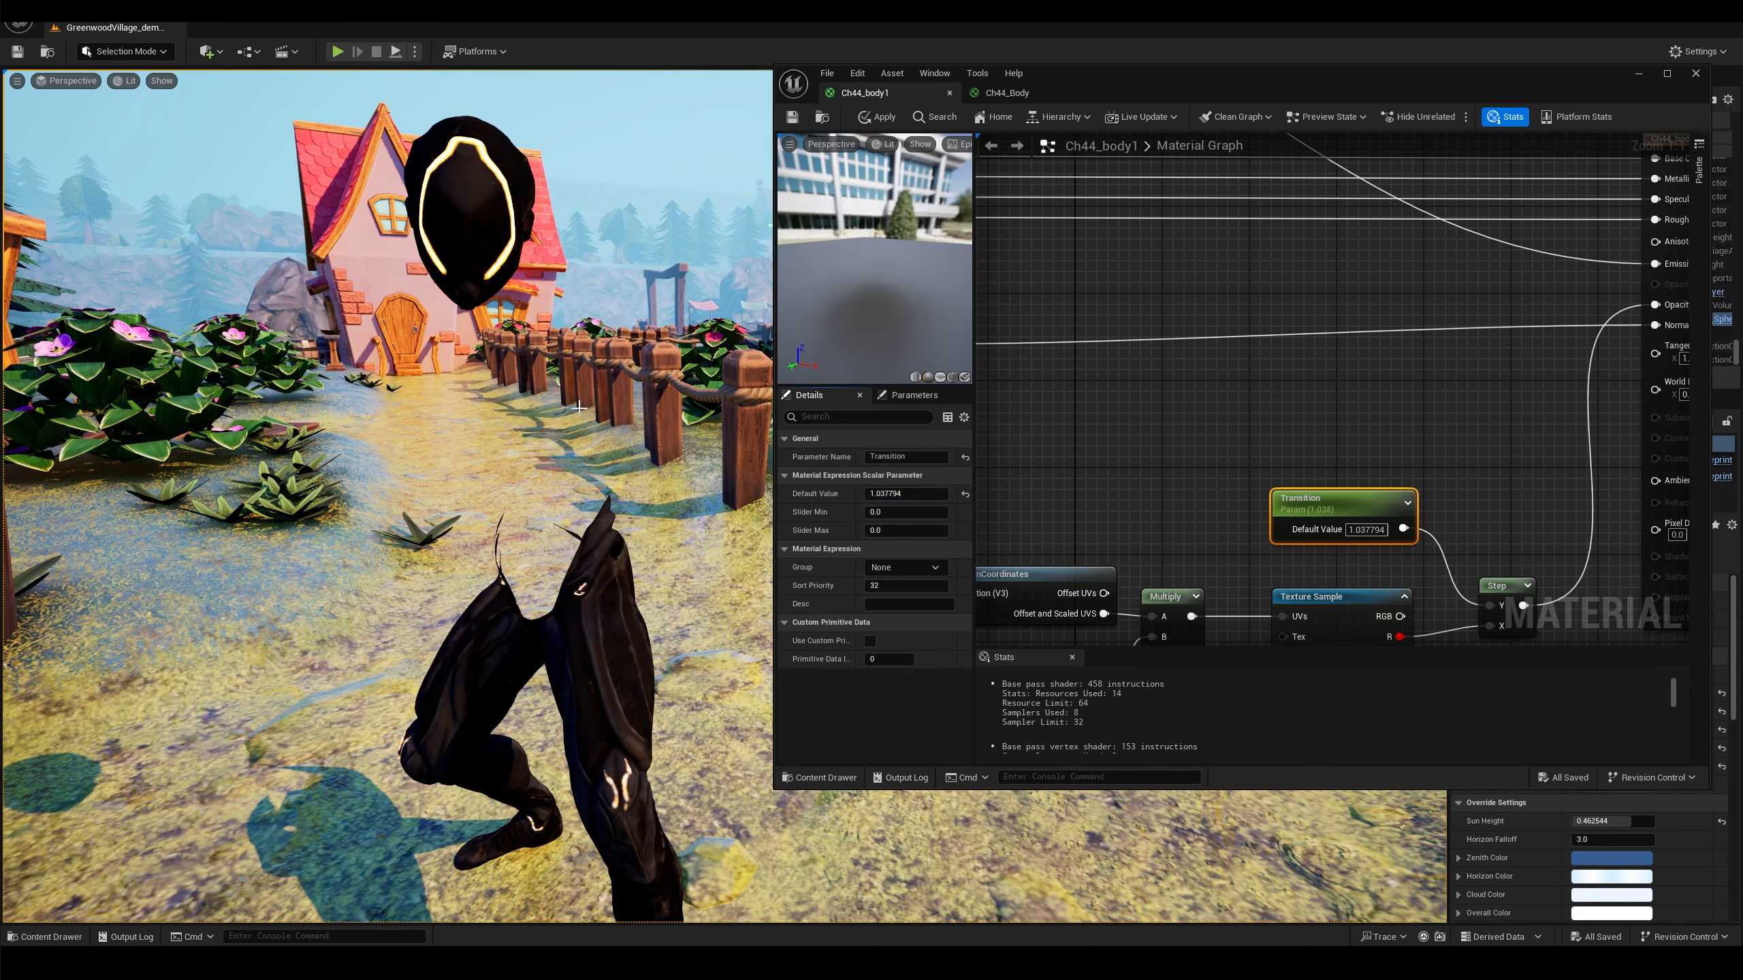
left_click(926, 495)
type("0")
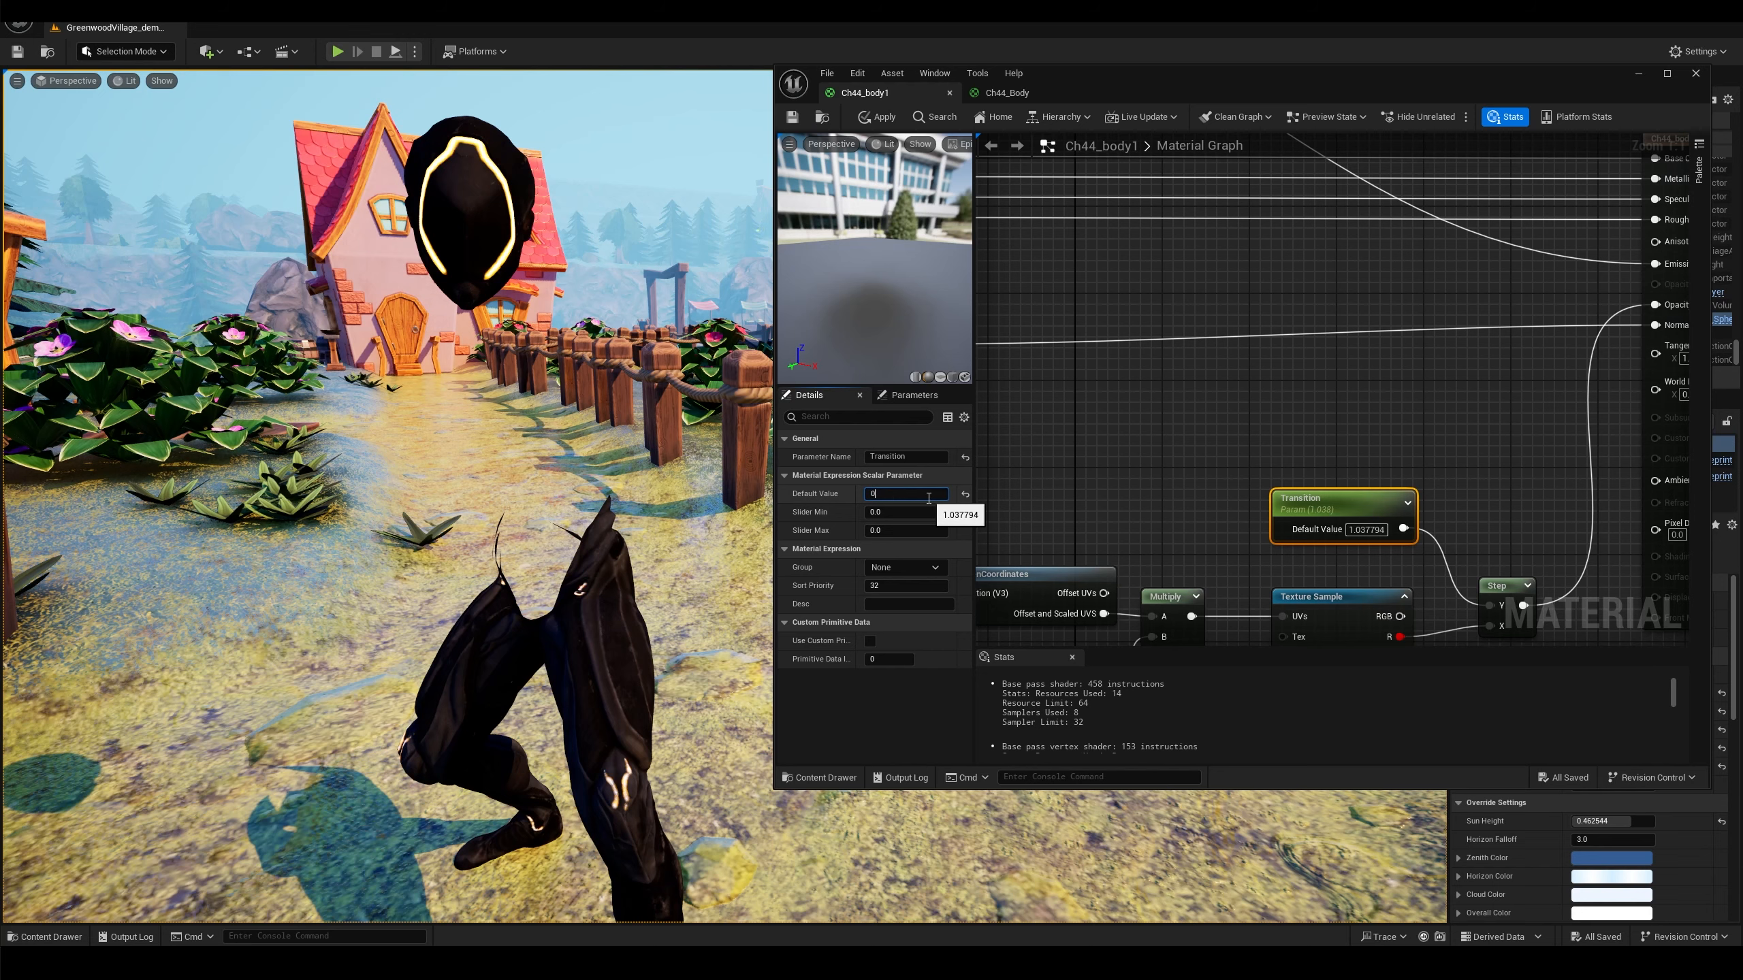
key("Return")
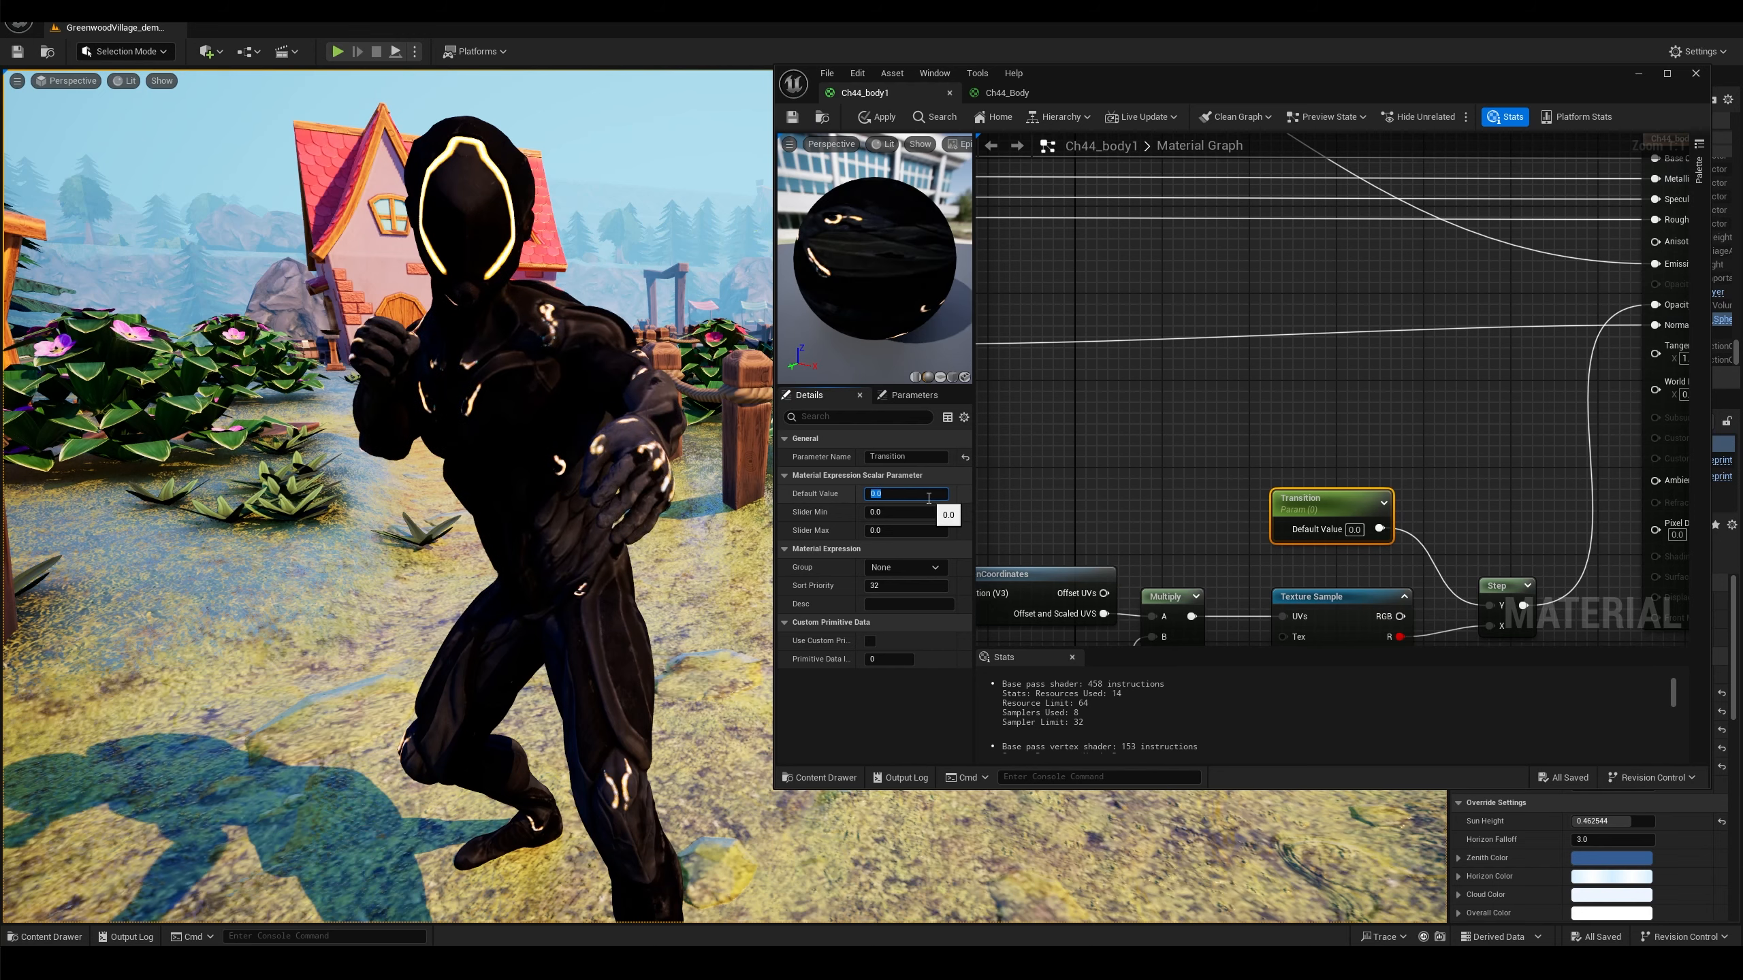
double_click(1391, 78)
right_click_drag(1149, 613, 1398, 451)
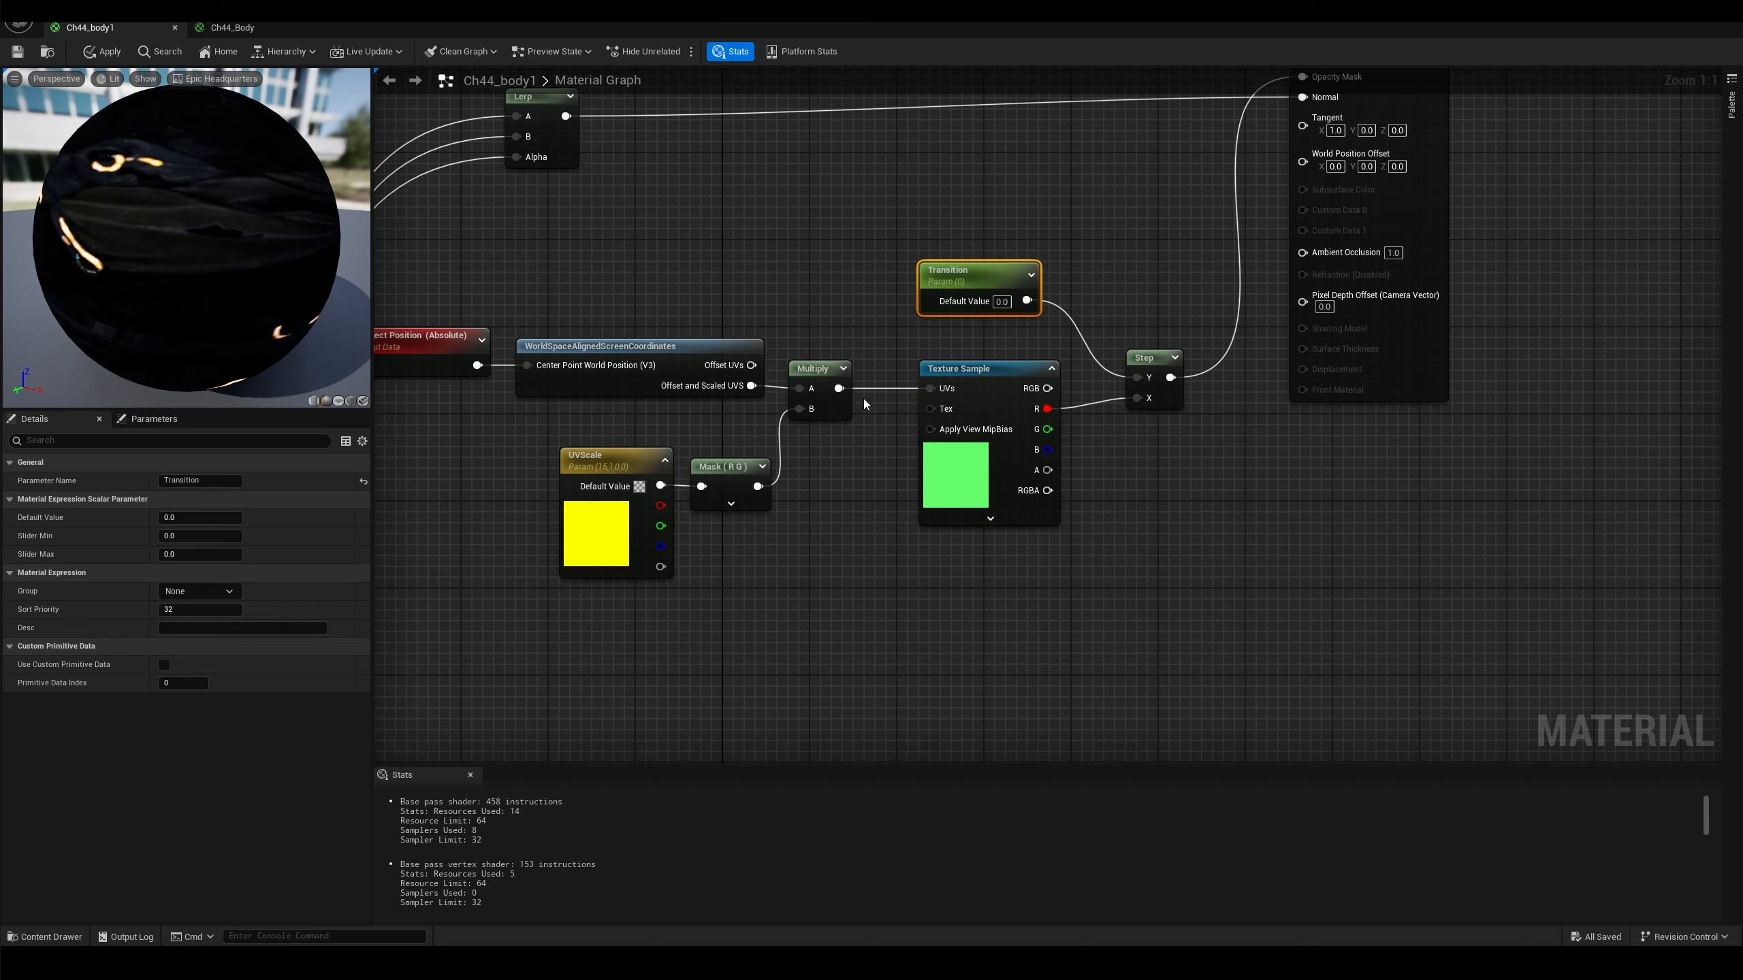
Insert a Panner node between the Multiply output and the Texture Sample's UVs input
left_click_drag(839, 388, 818, 622)
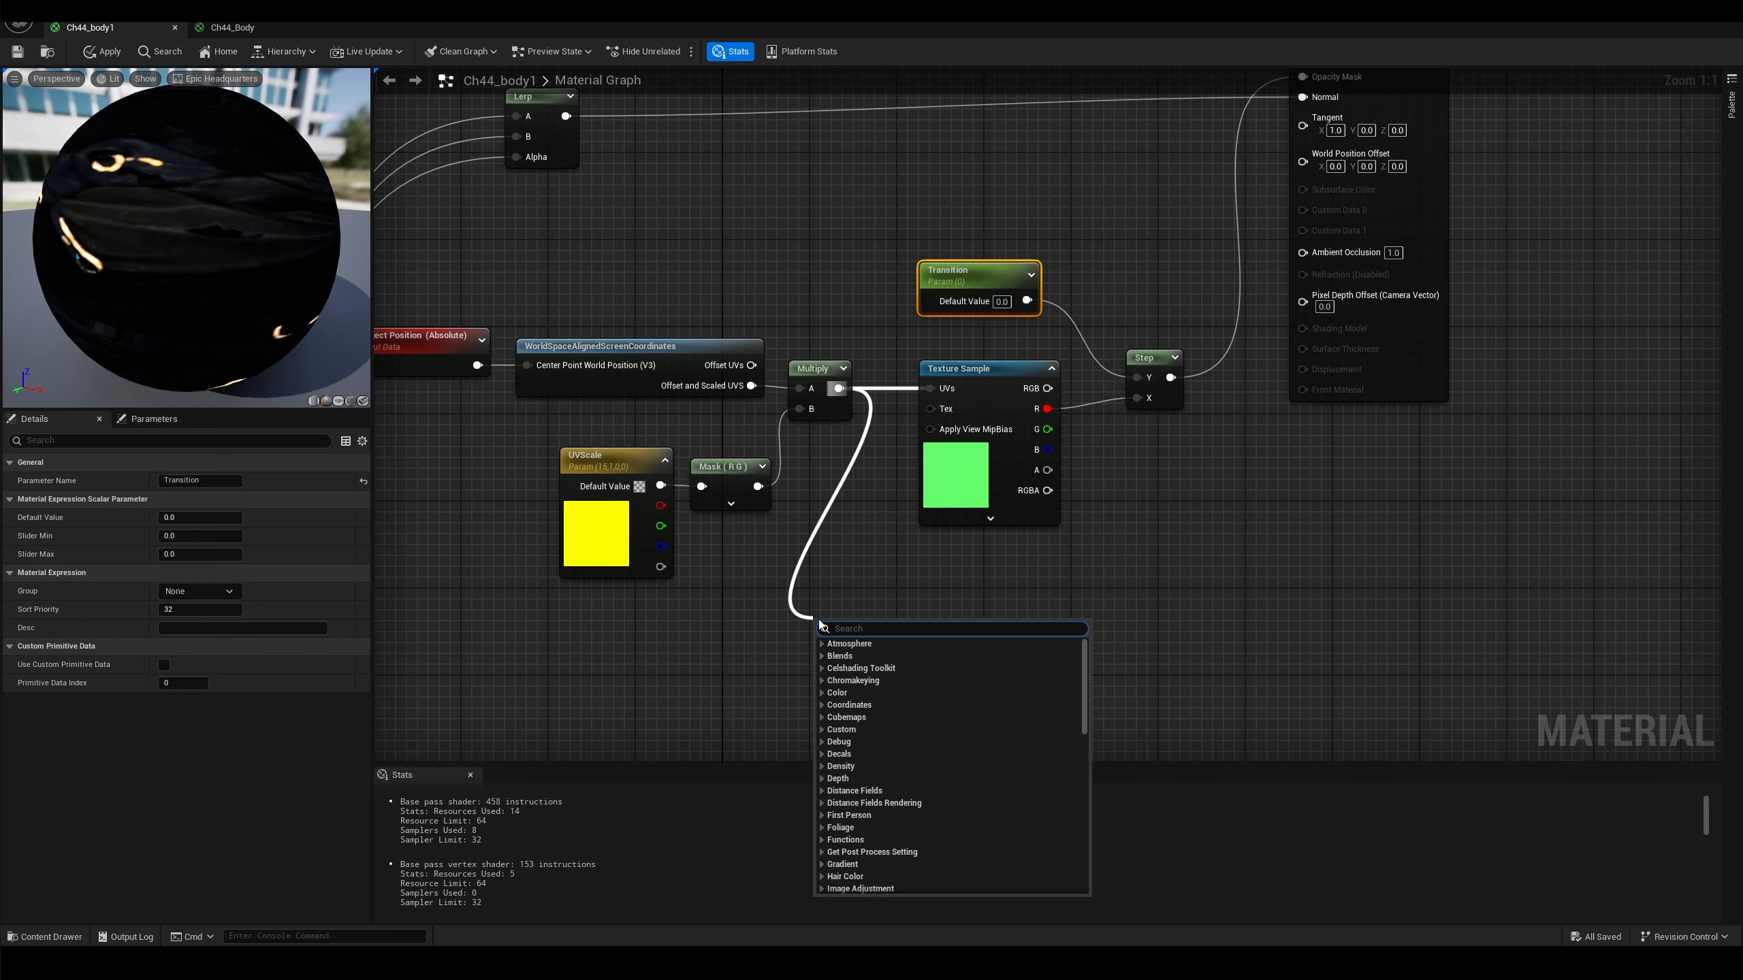
type("pa")
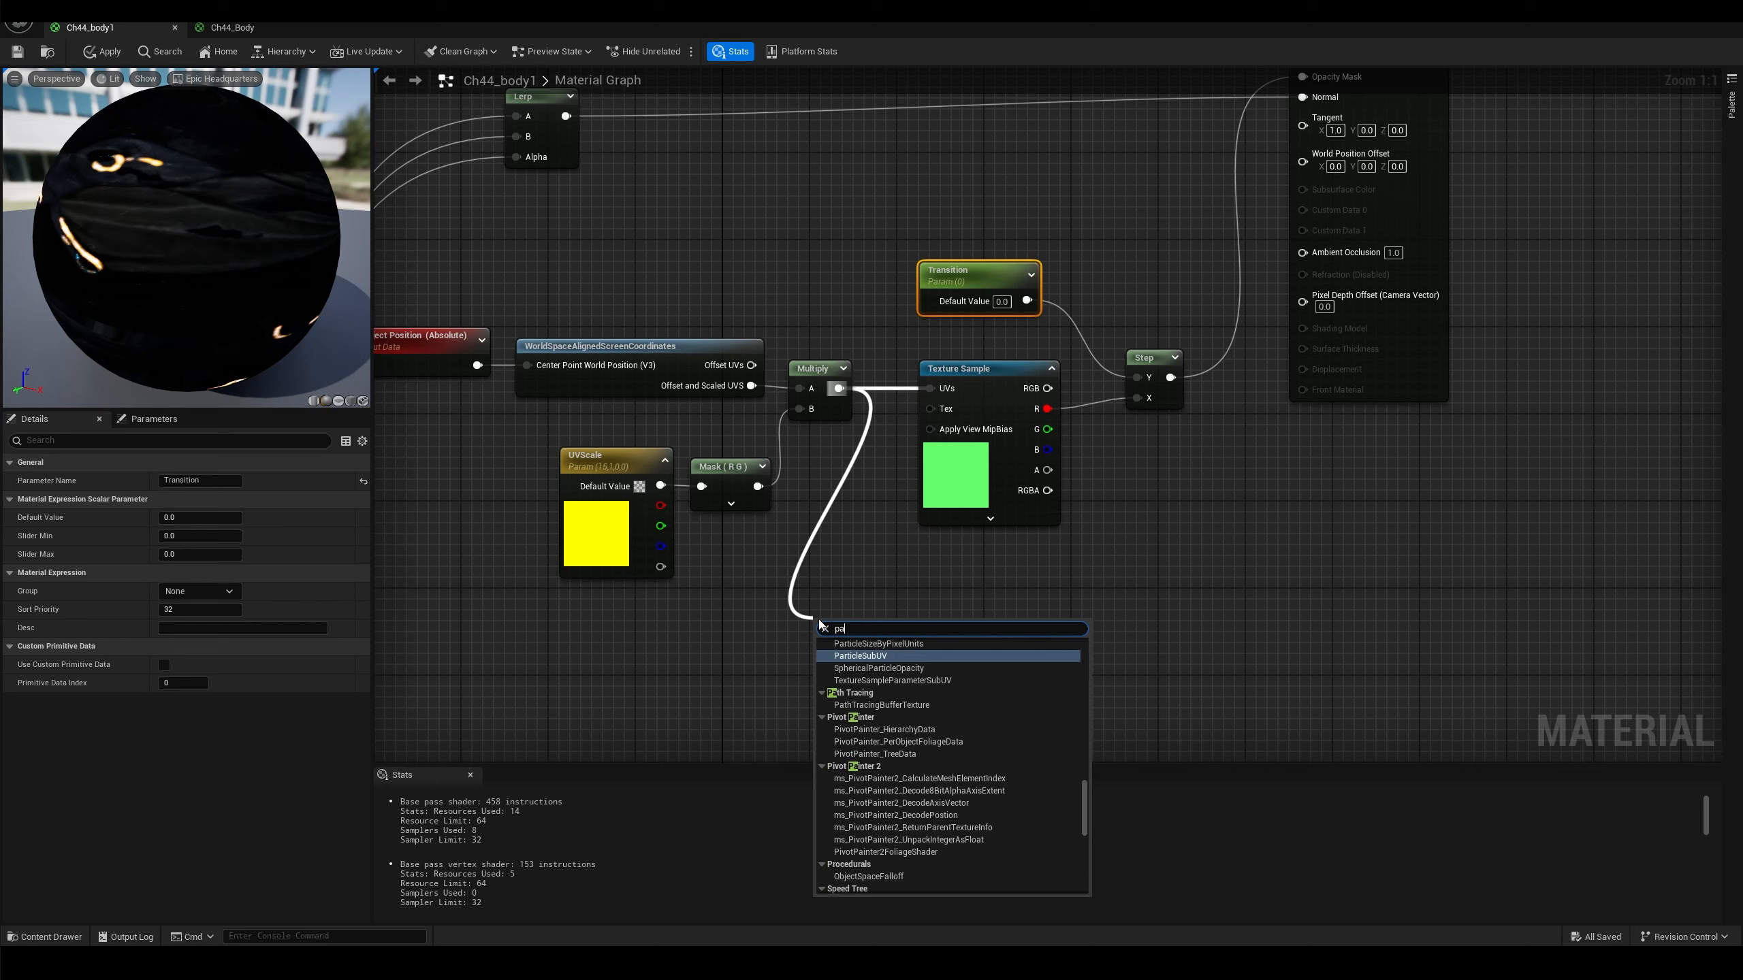
type("nner")
key("Return")
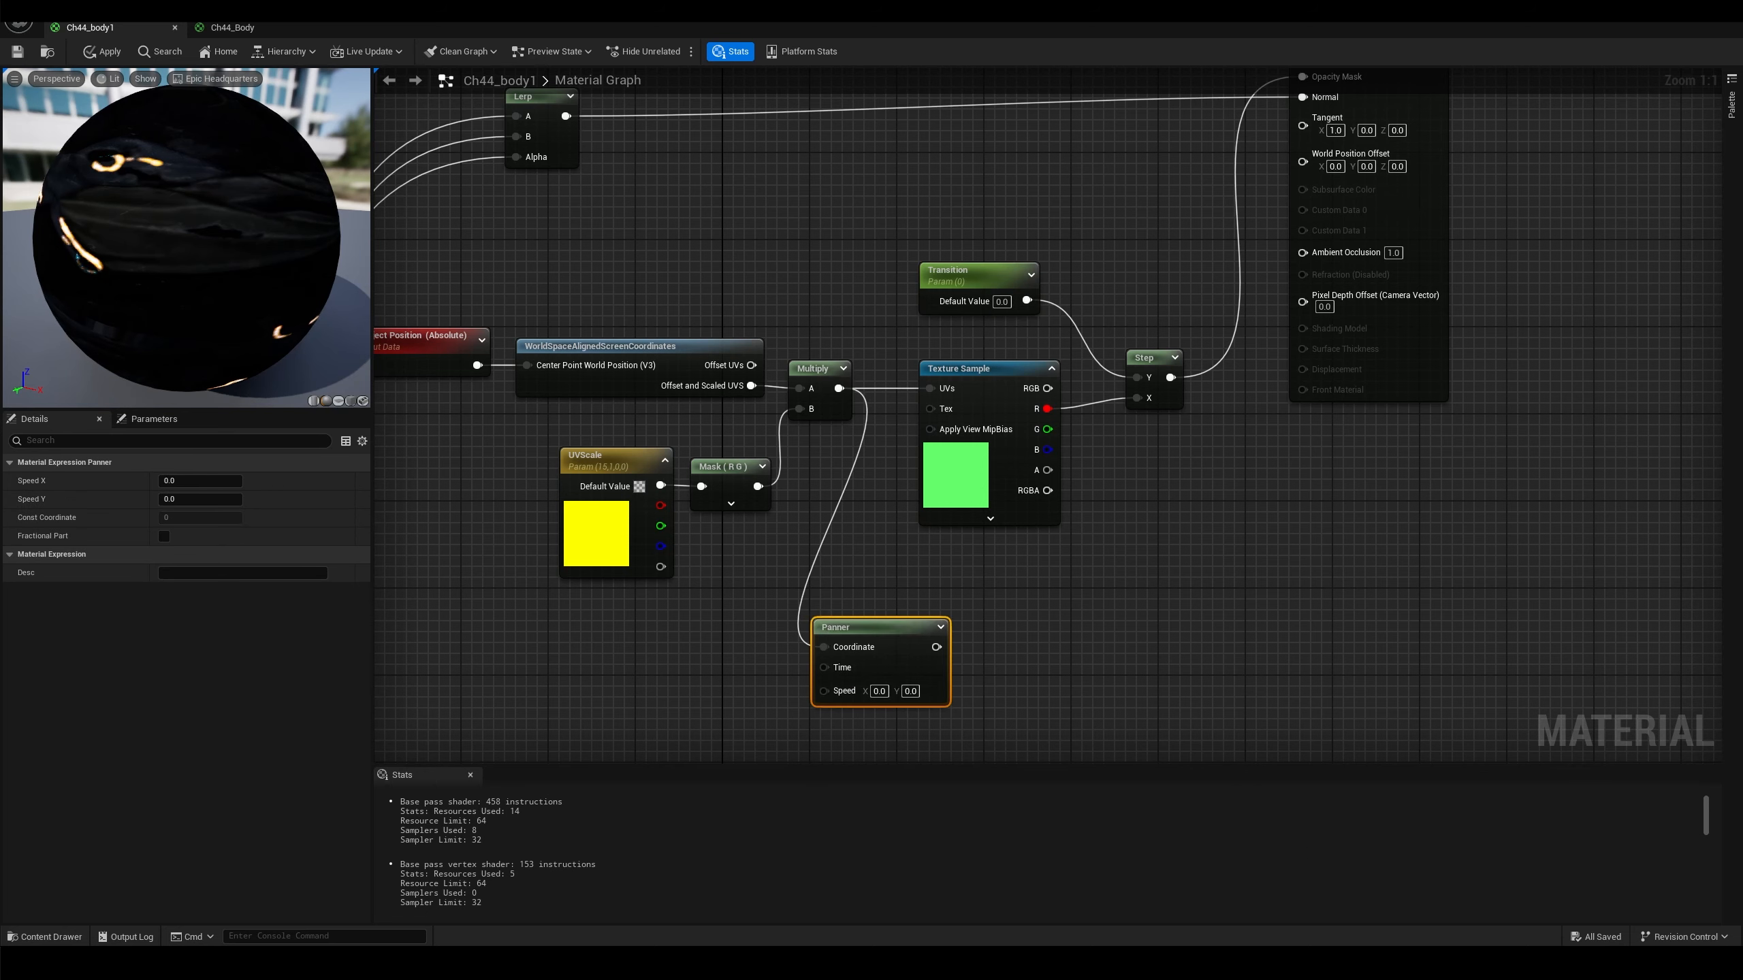
left_click_drag(936, 647, 937, 389)
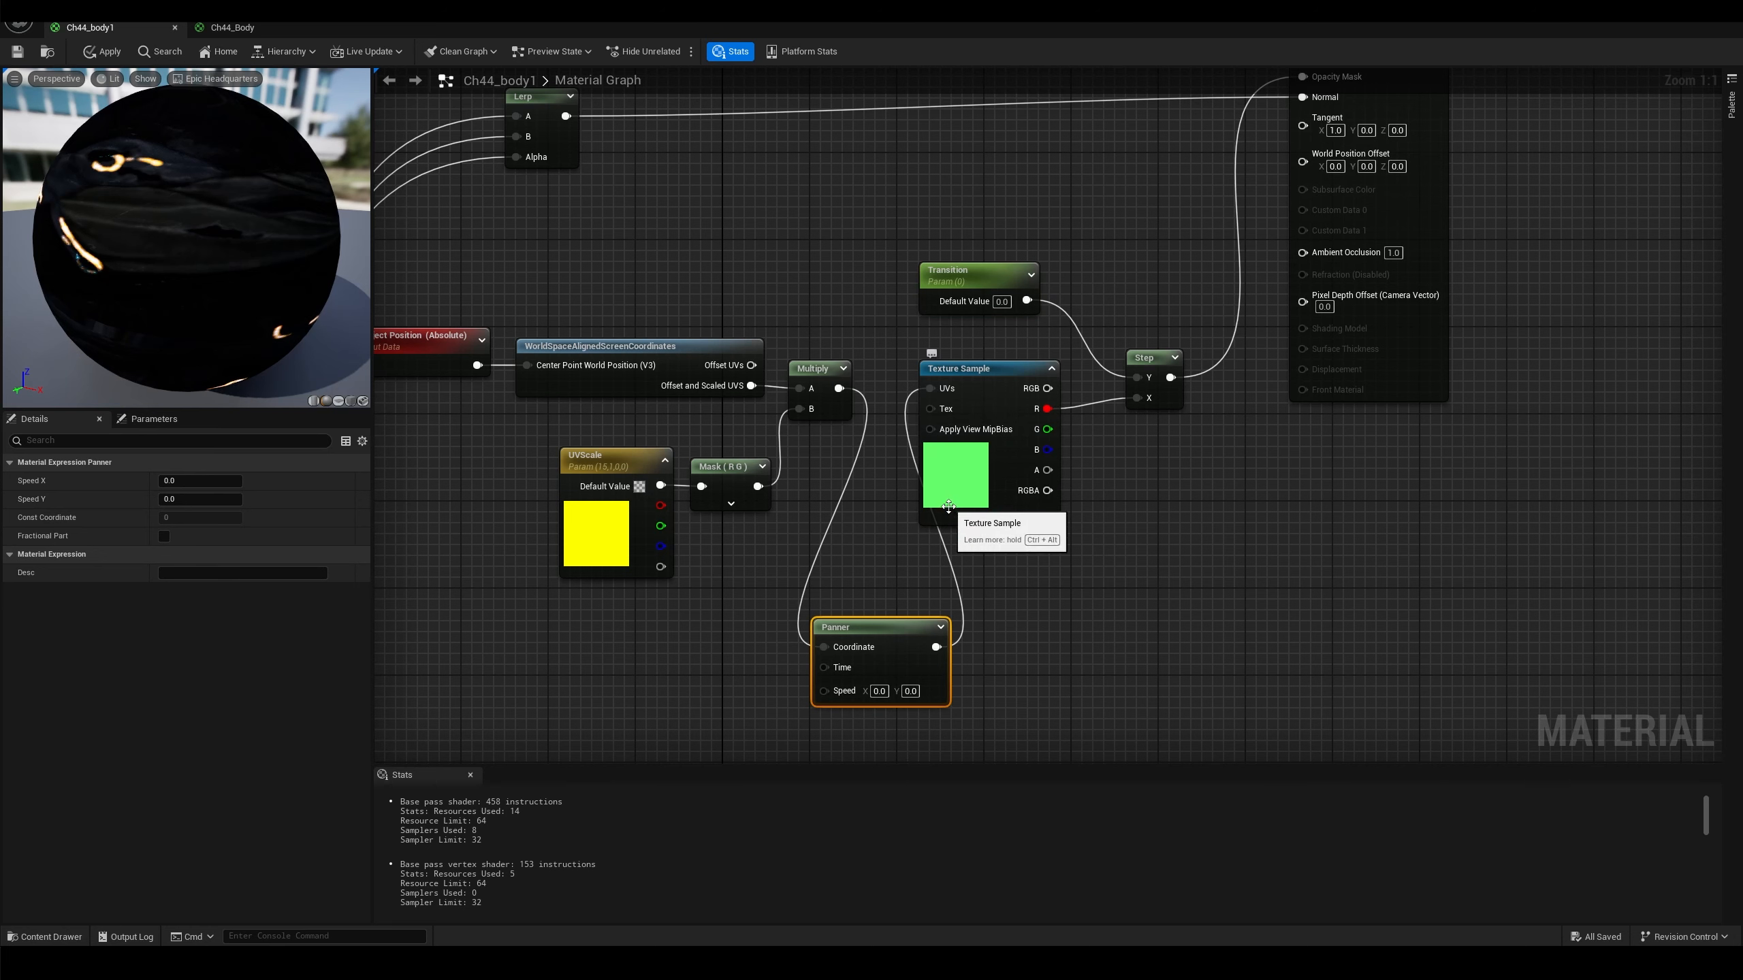
Set the Panner's speed to X 1.013 and Y 1.012, and apply and save the material
left_click(879, 690)
type("1")
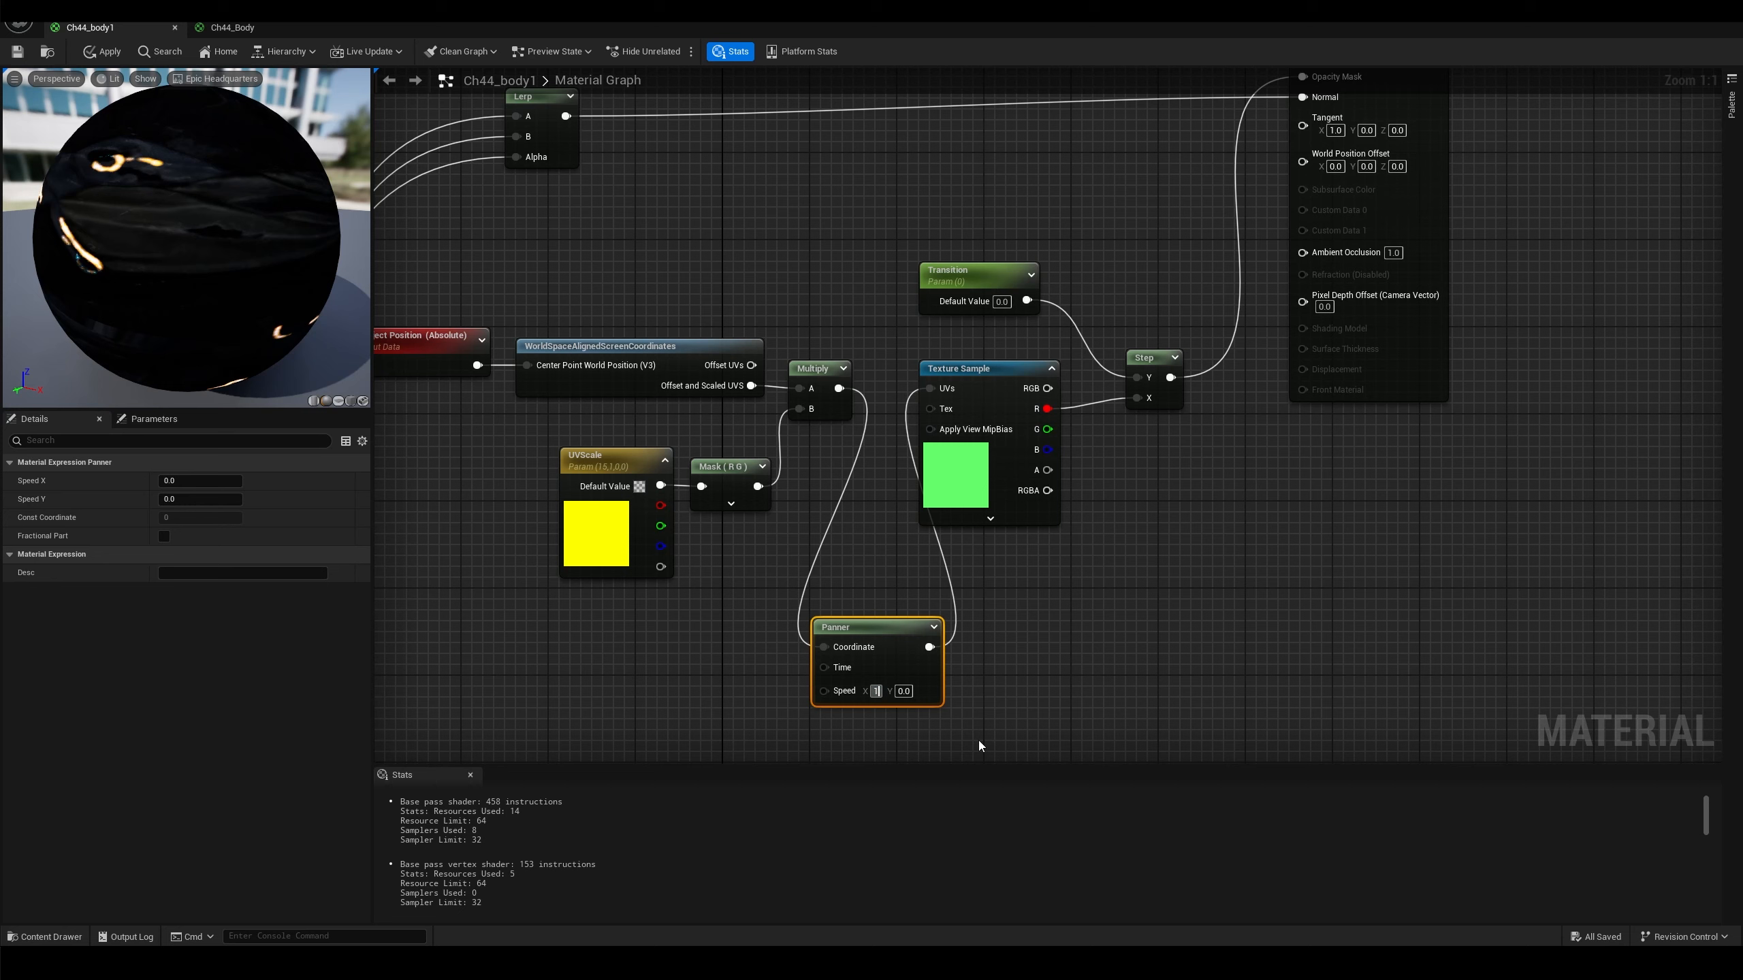
type(".0132")
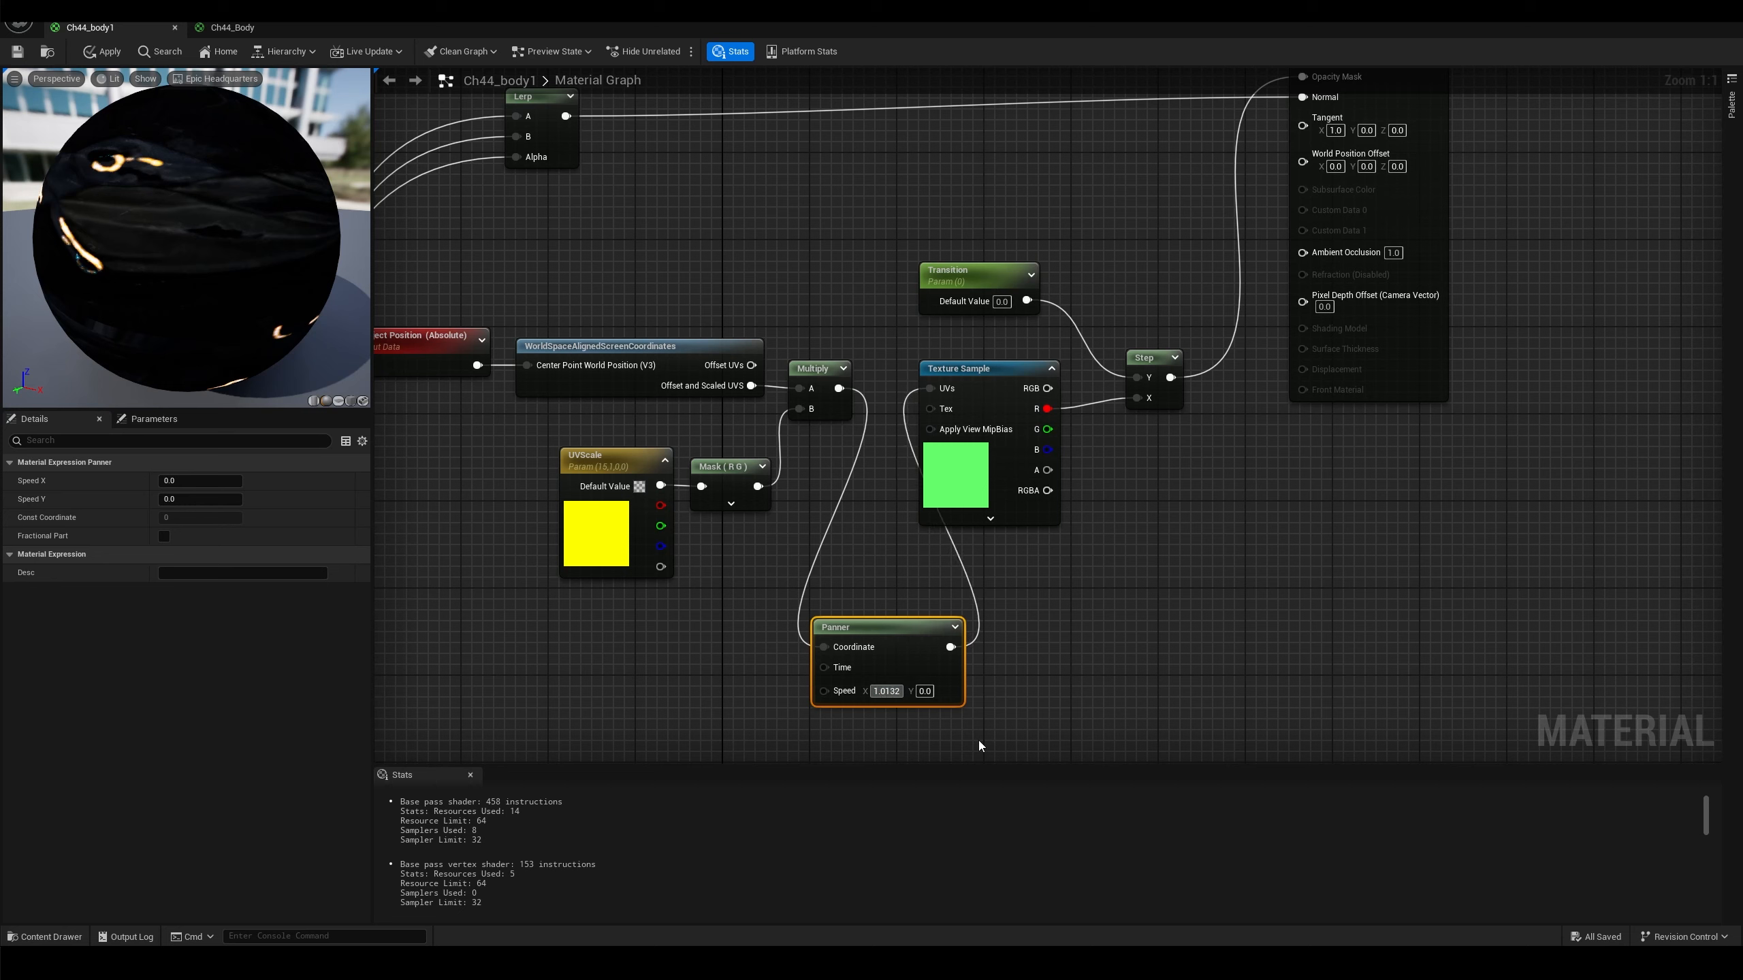
key("Tab")
type("1.0")
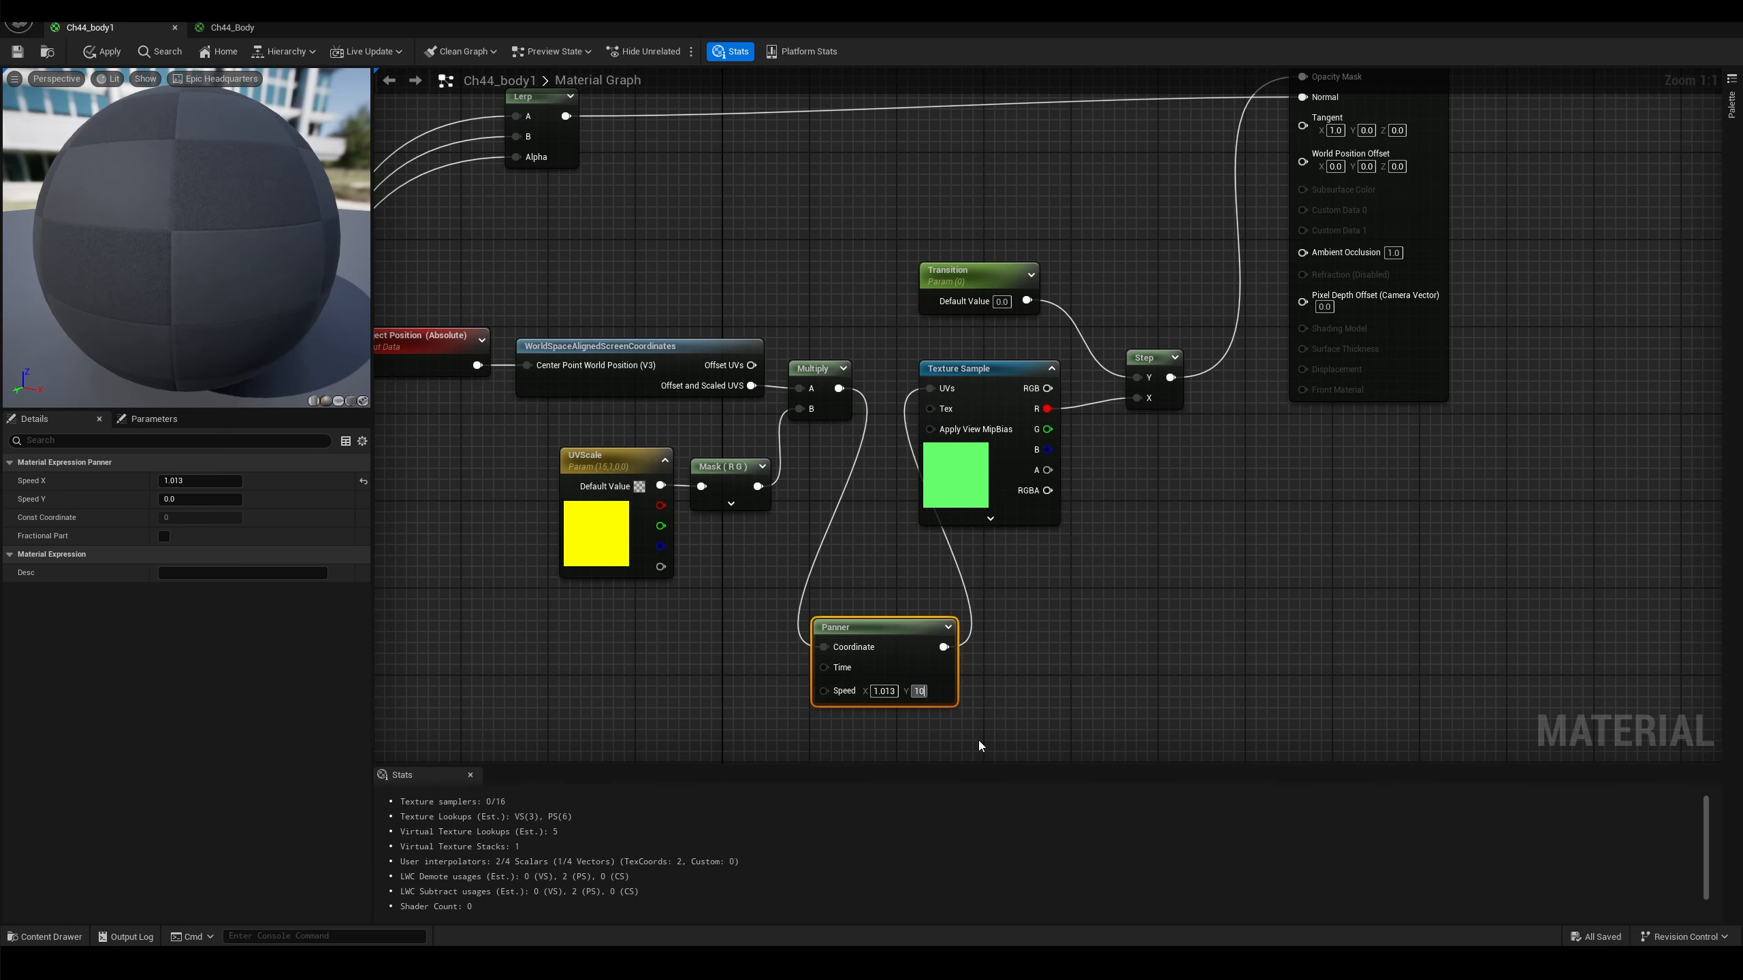
type("12")
key("Return")
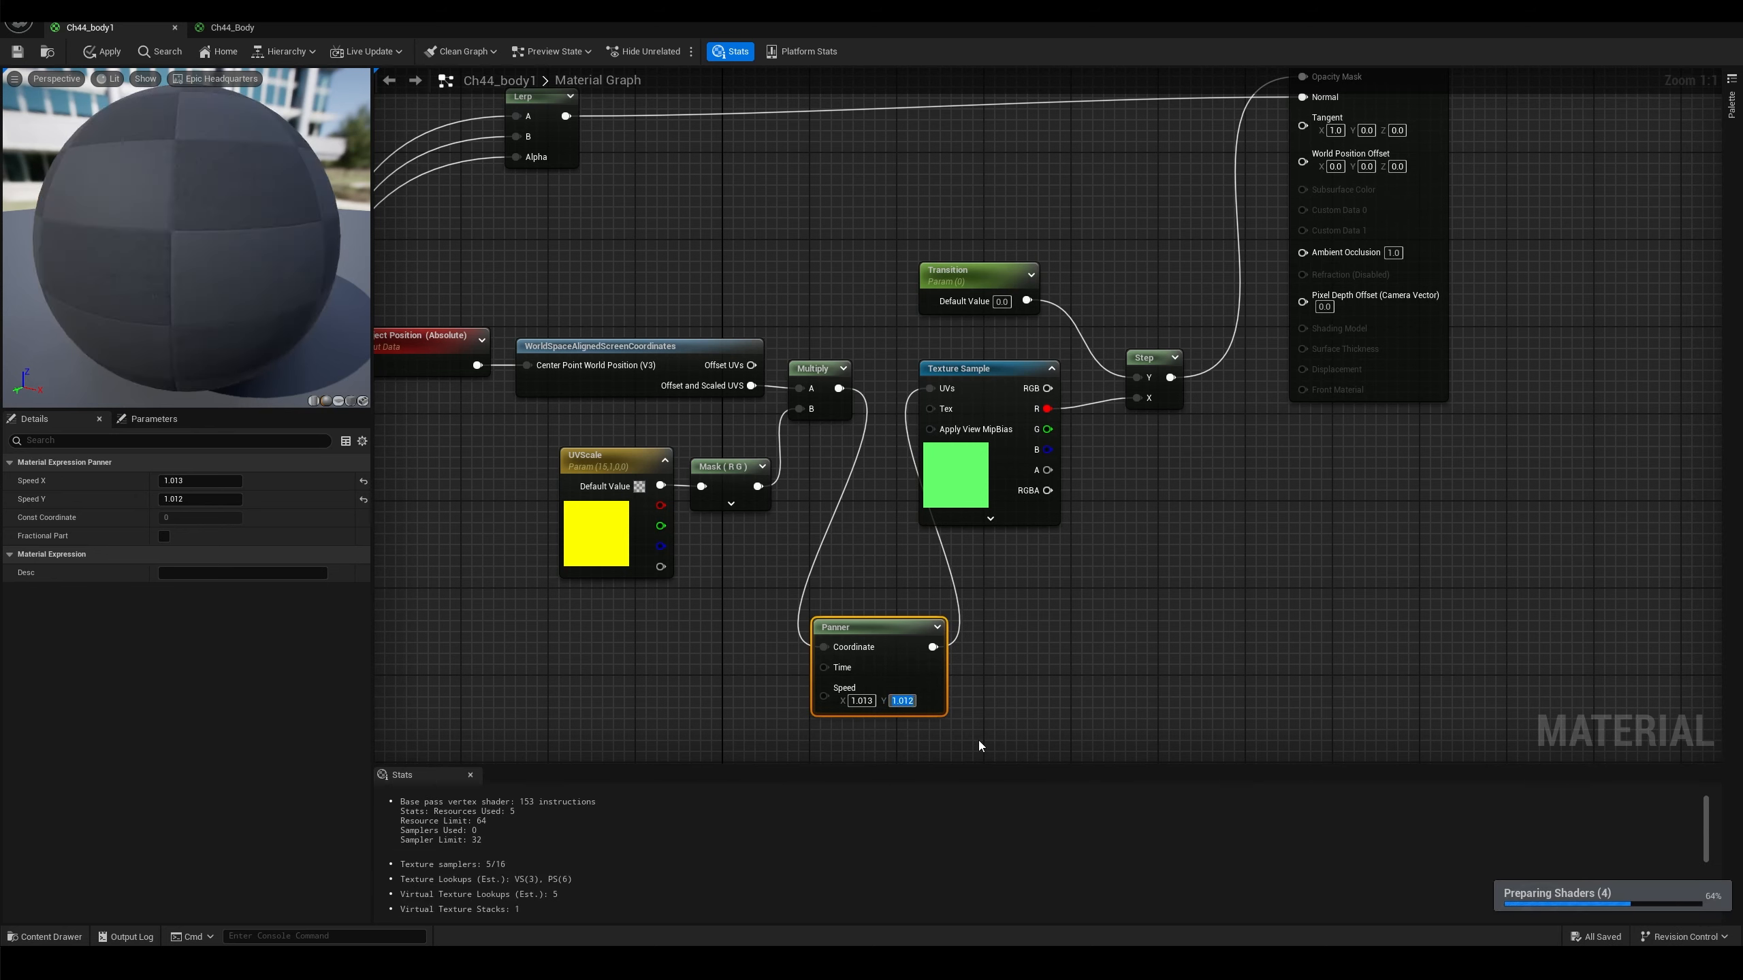
left_click(94, 54)
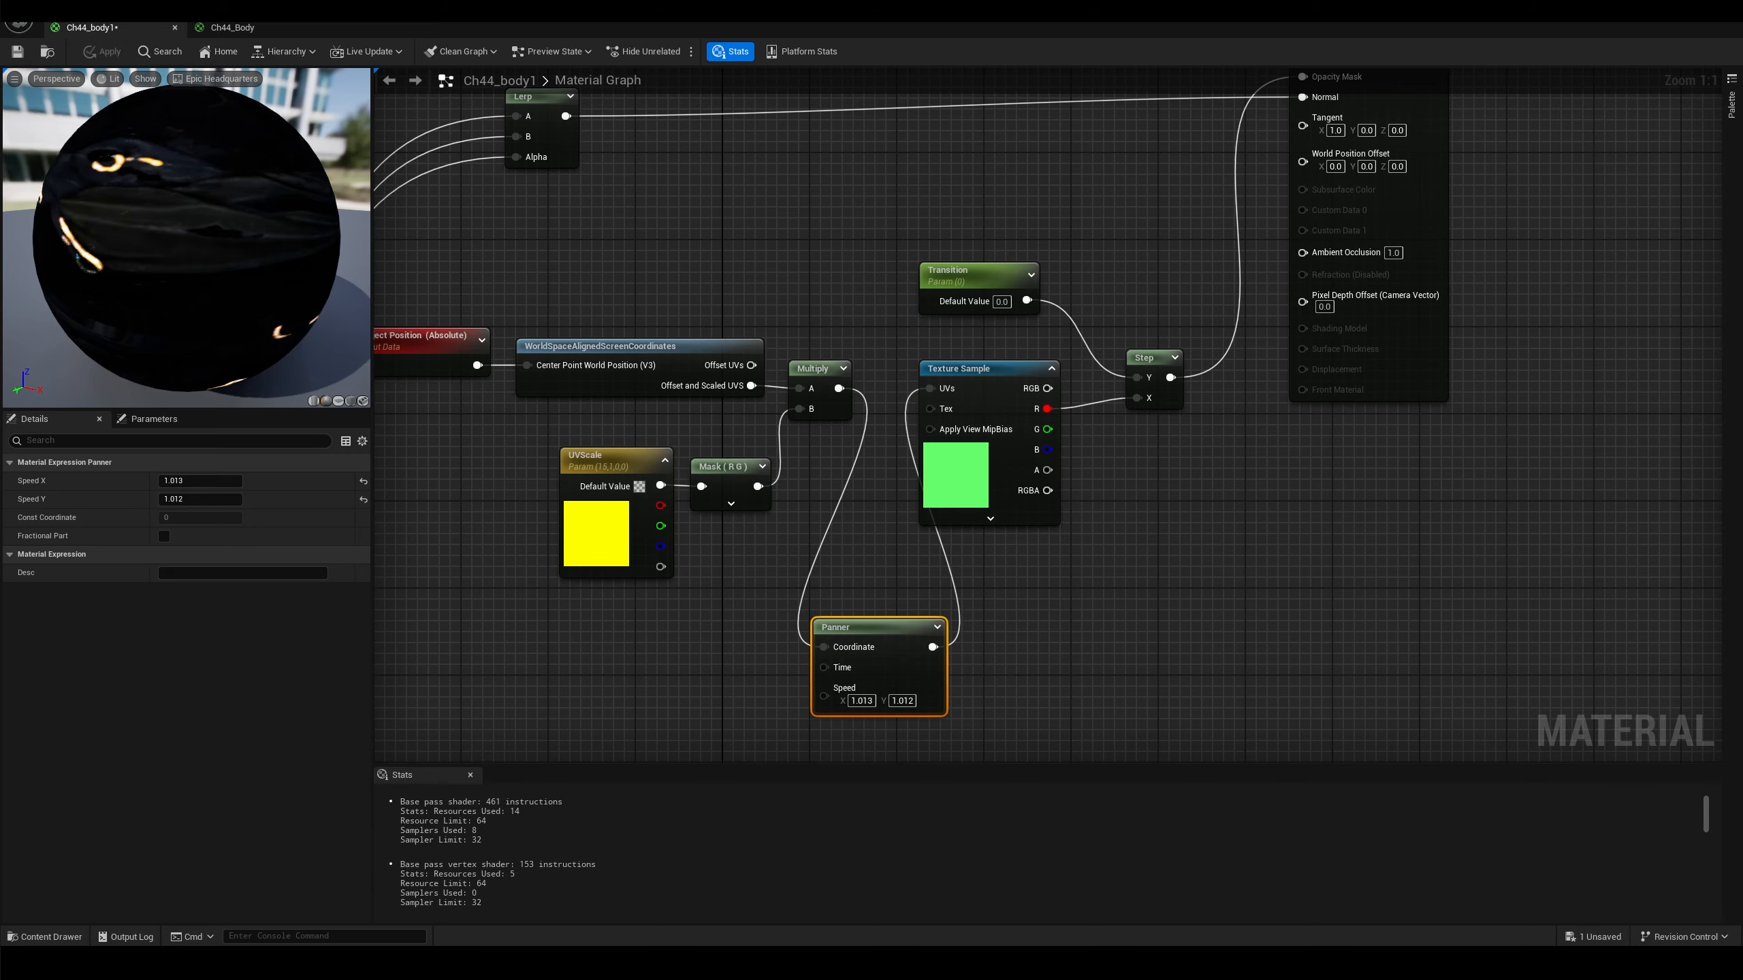
left_click(17, 53)
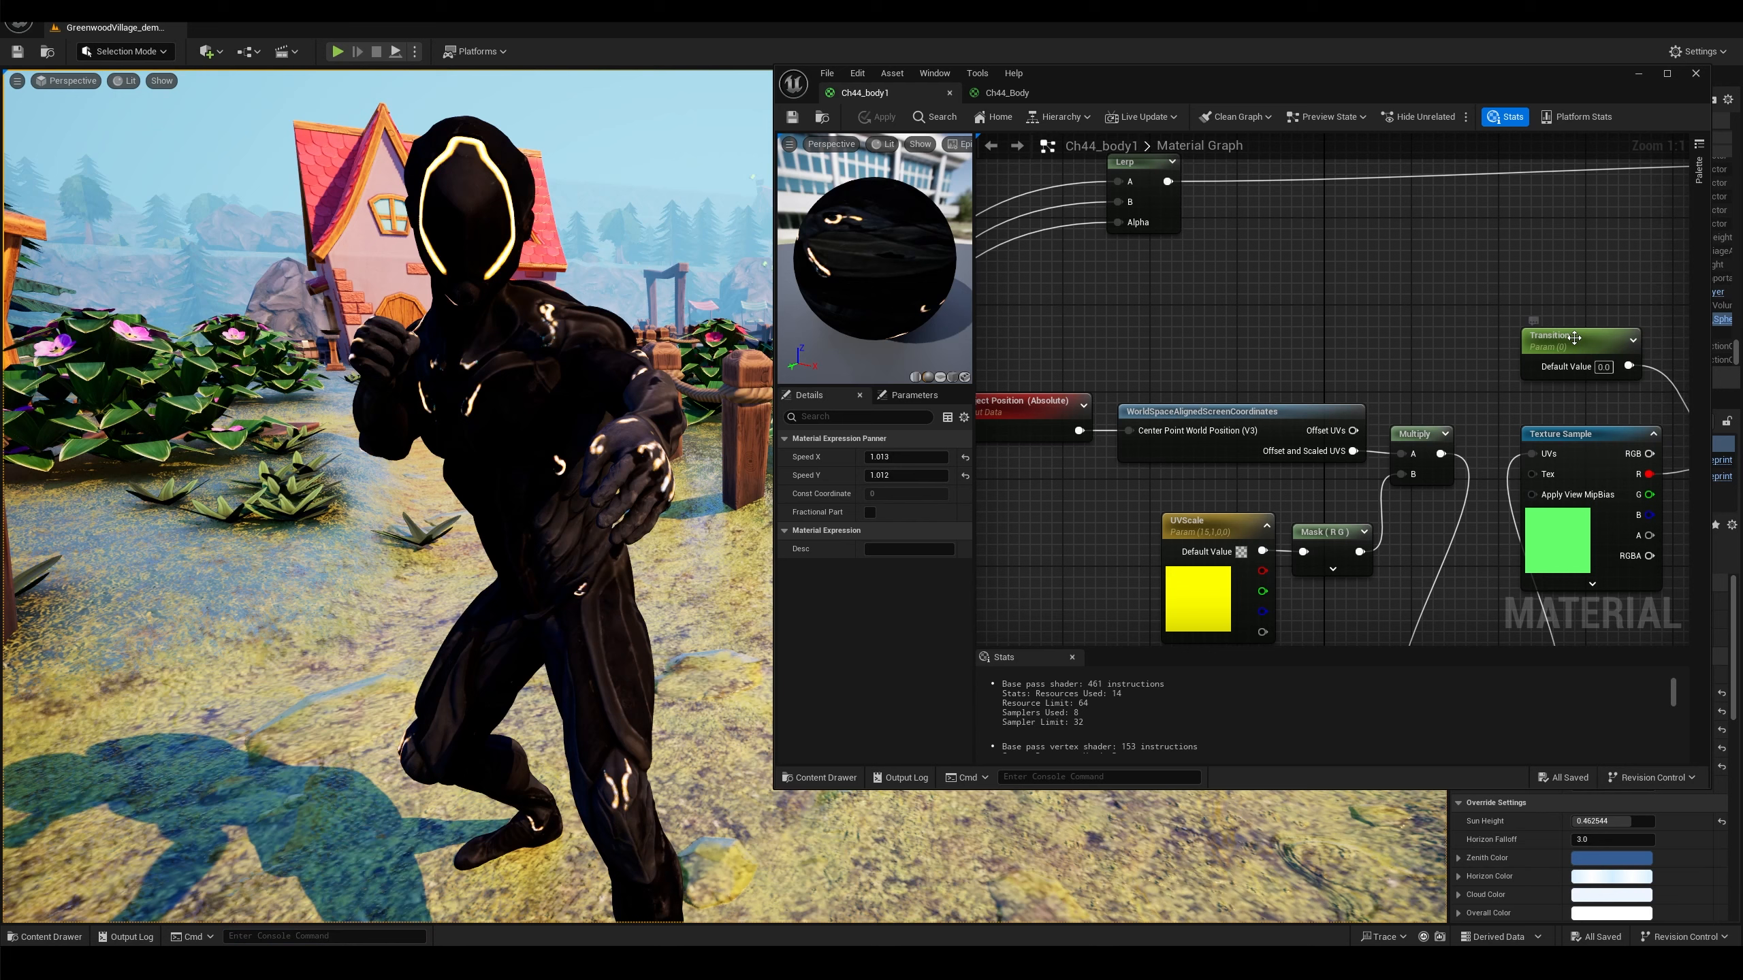
Test Transition's default value at 0.04, reset it to 0, and apply the material in the maximized editor window
left_click(1548, 340)
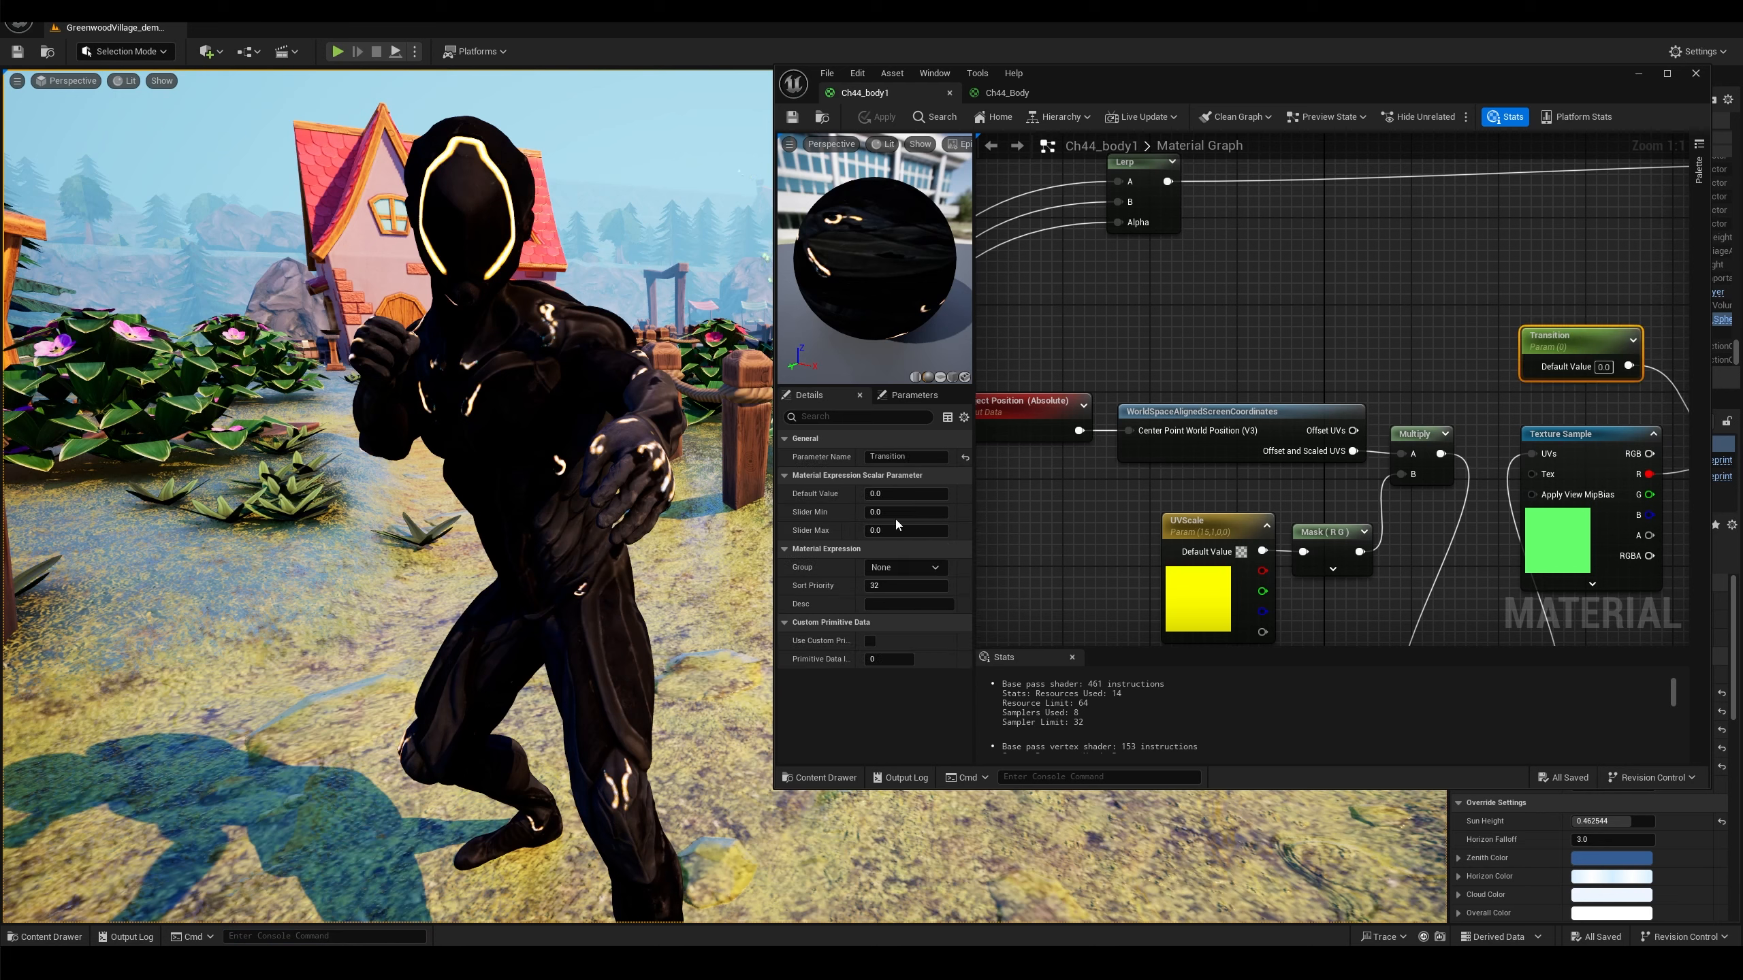
left_click_drag(882, 494, 888, 493)
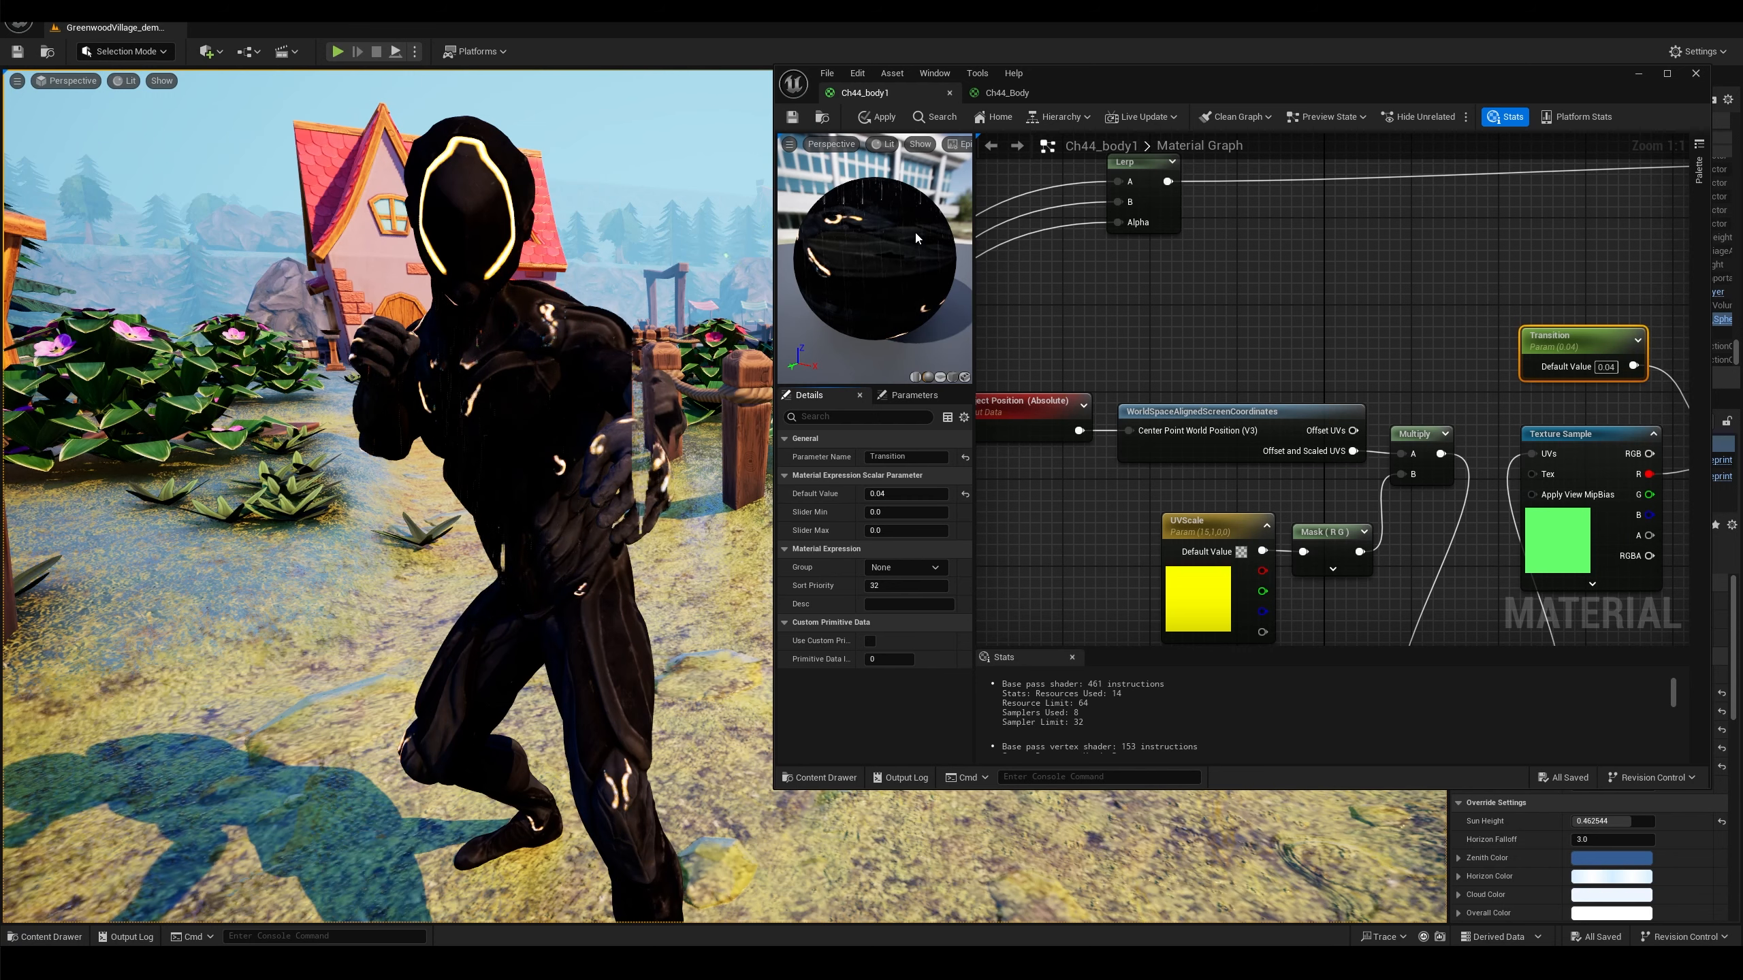
left_click(908, 494)
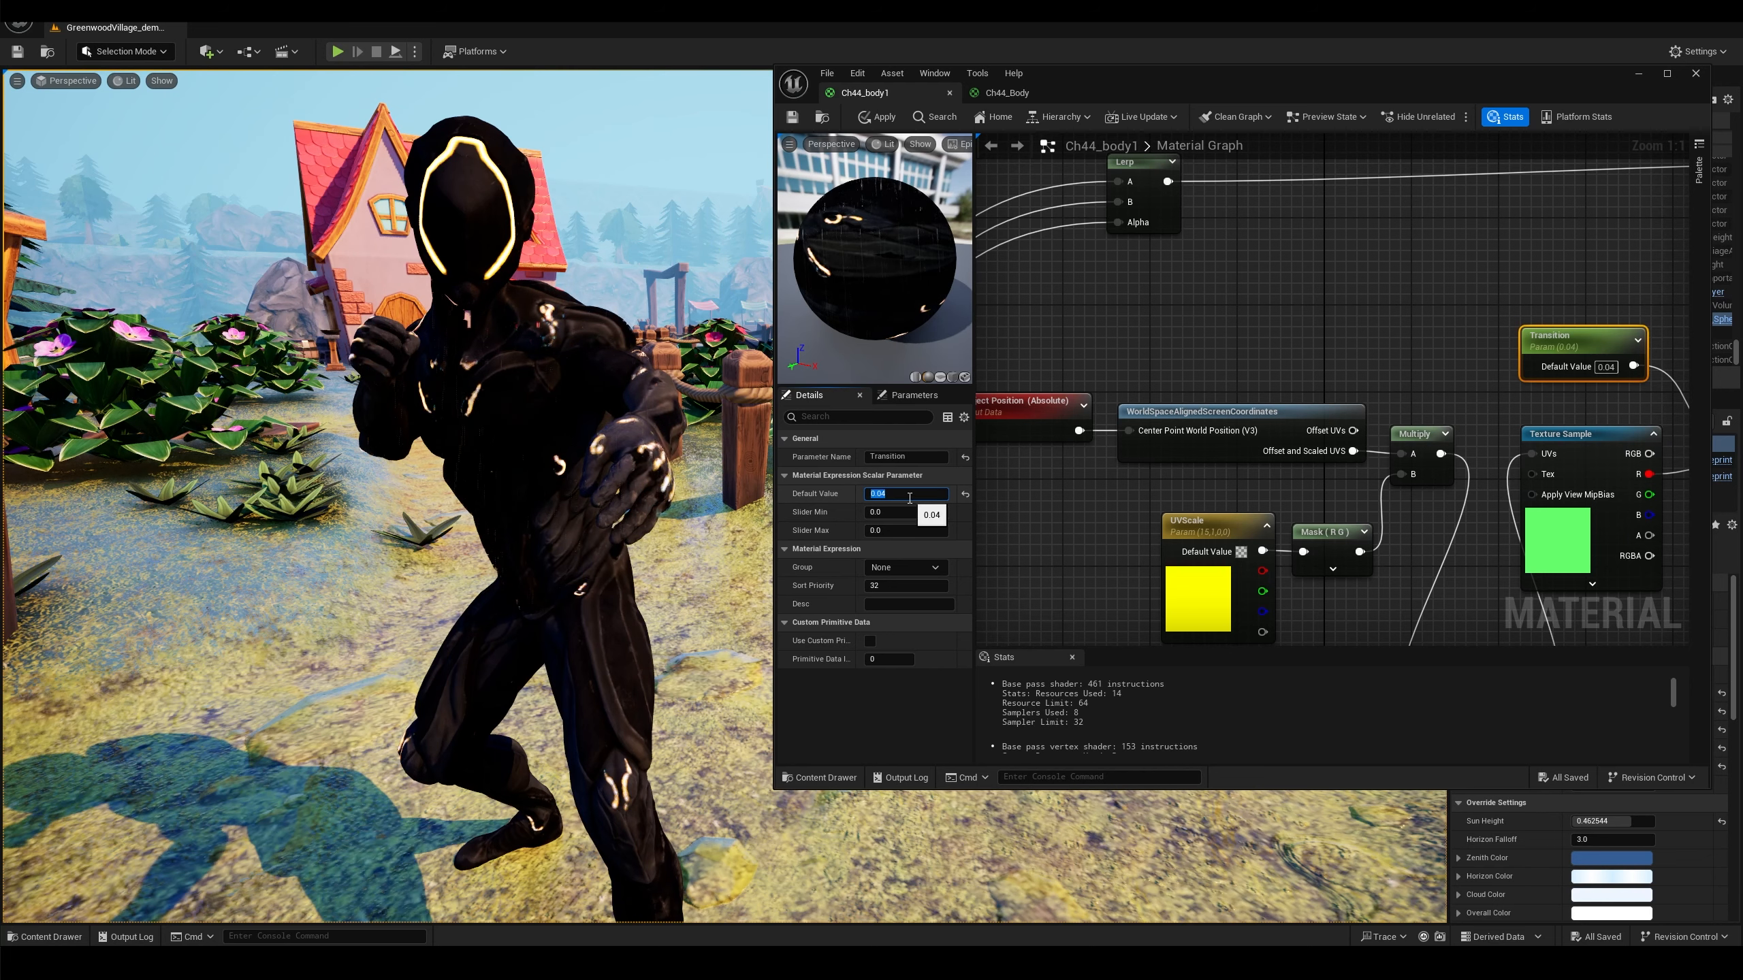
type("0")
key("Return")
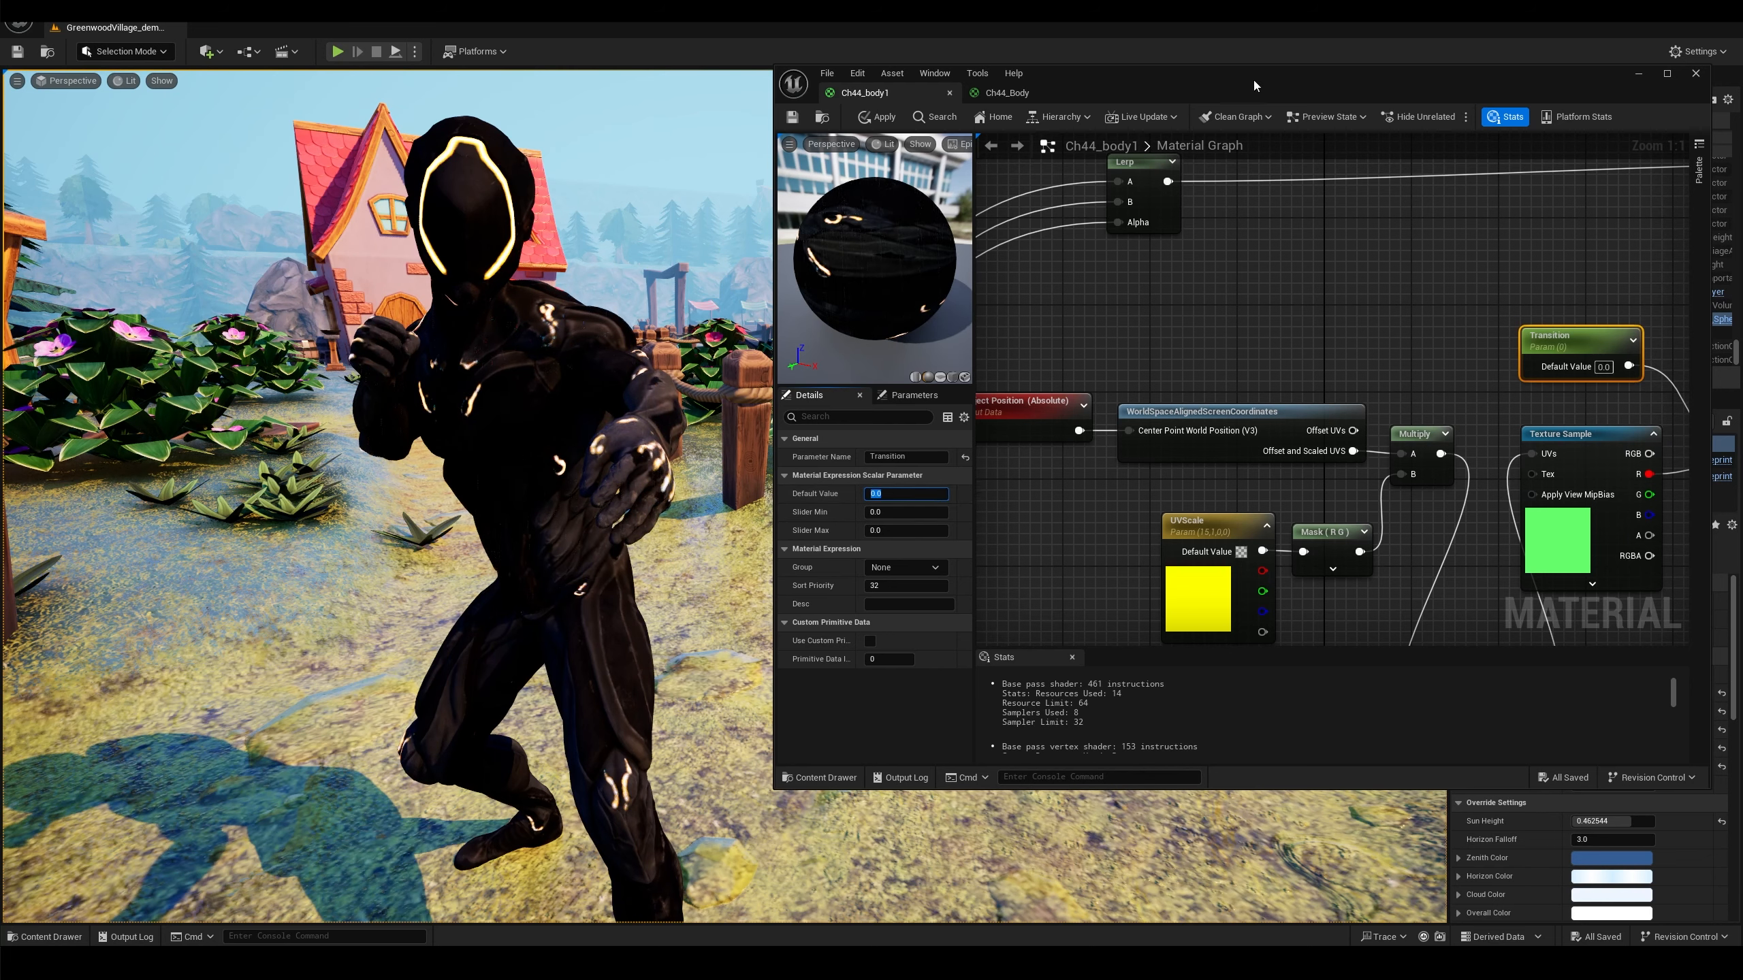
double_click(1261, 83)
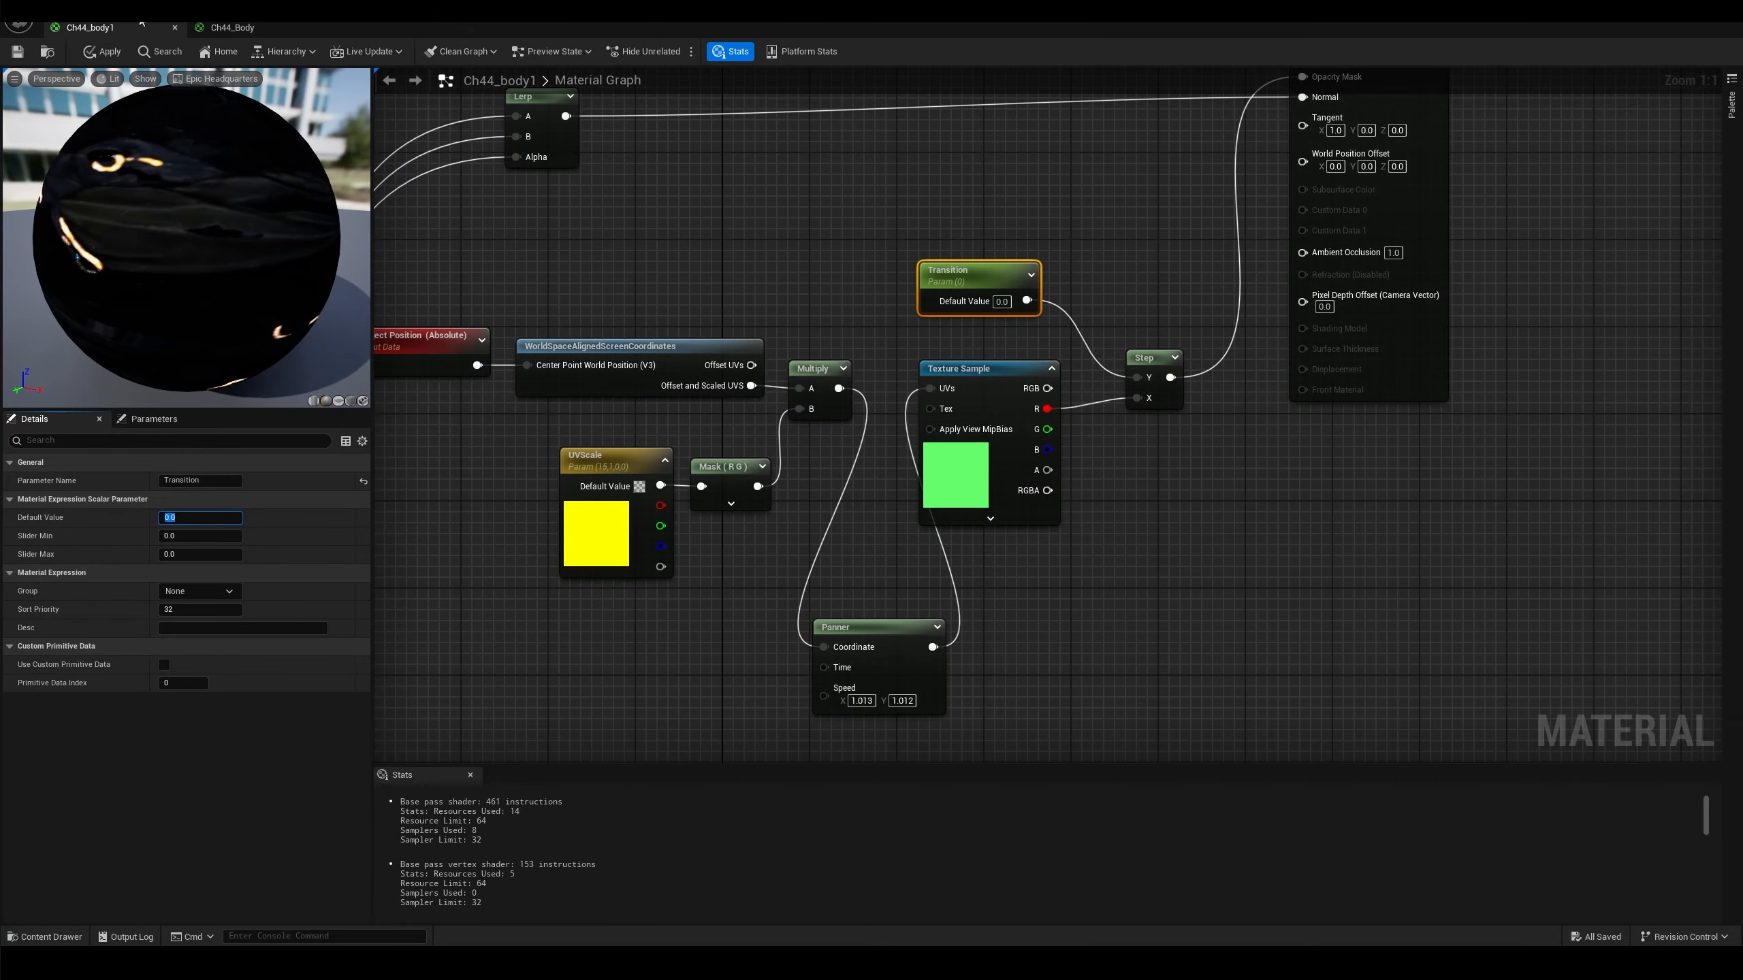
left_click(102, 51)
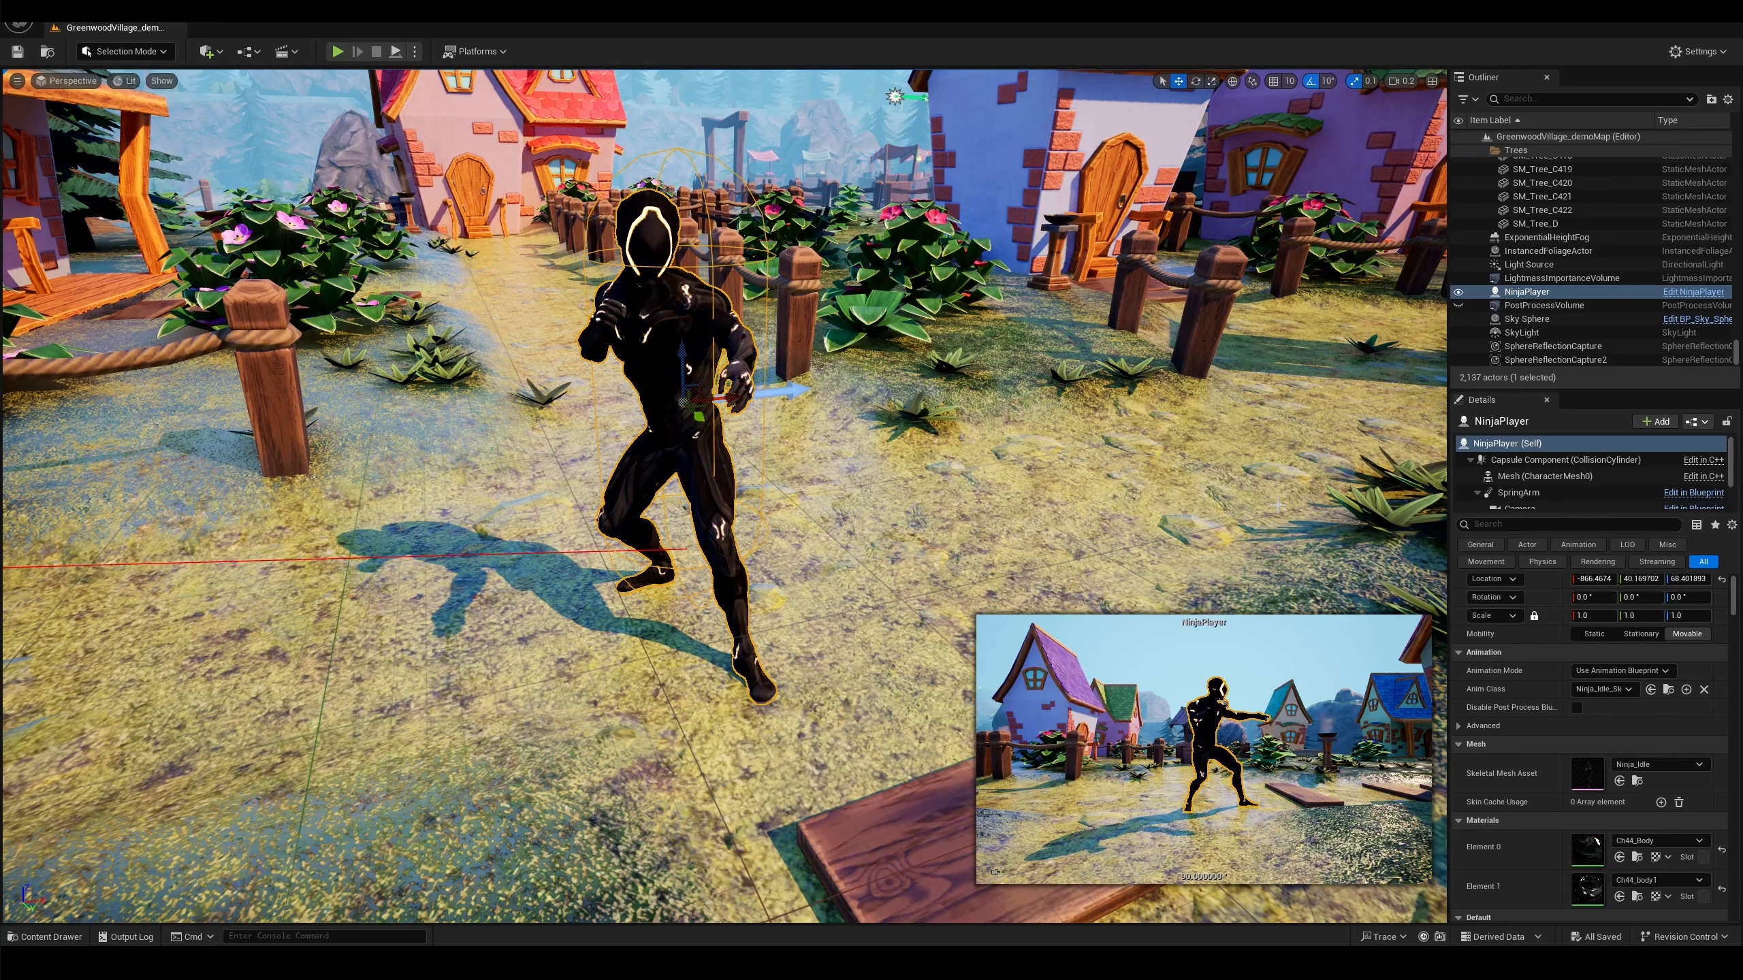
In Ch44_body1, collapse the dissolve nodes from Object Position through Step into a material function named MF_Instant_transmission_vanish in the ninja folder
double_click(1588, 855)
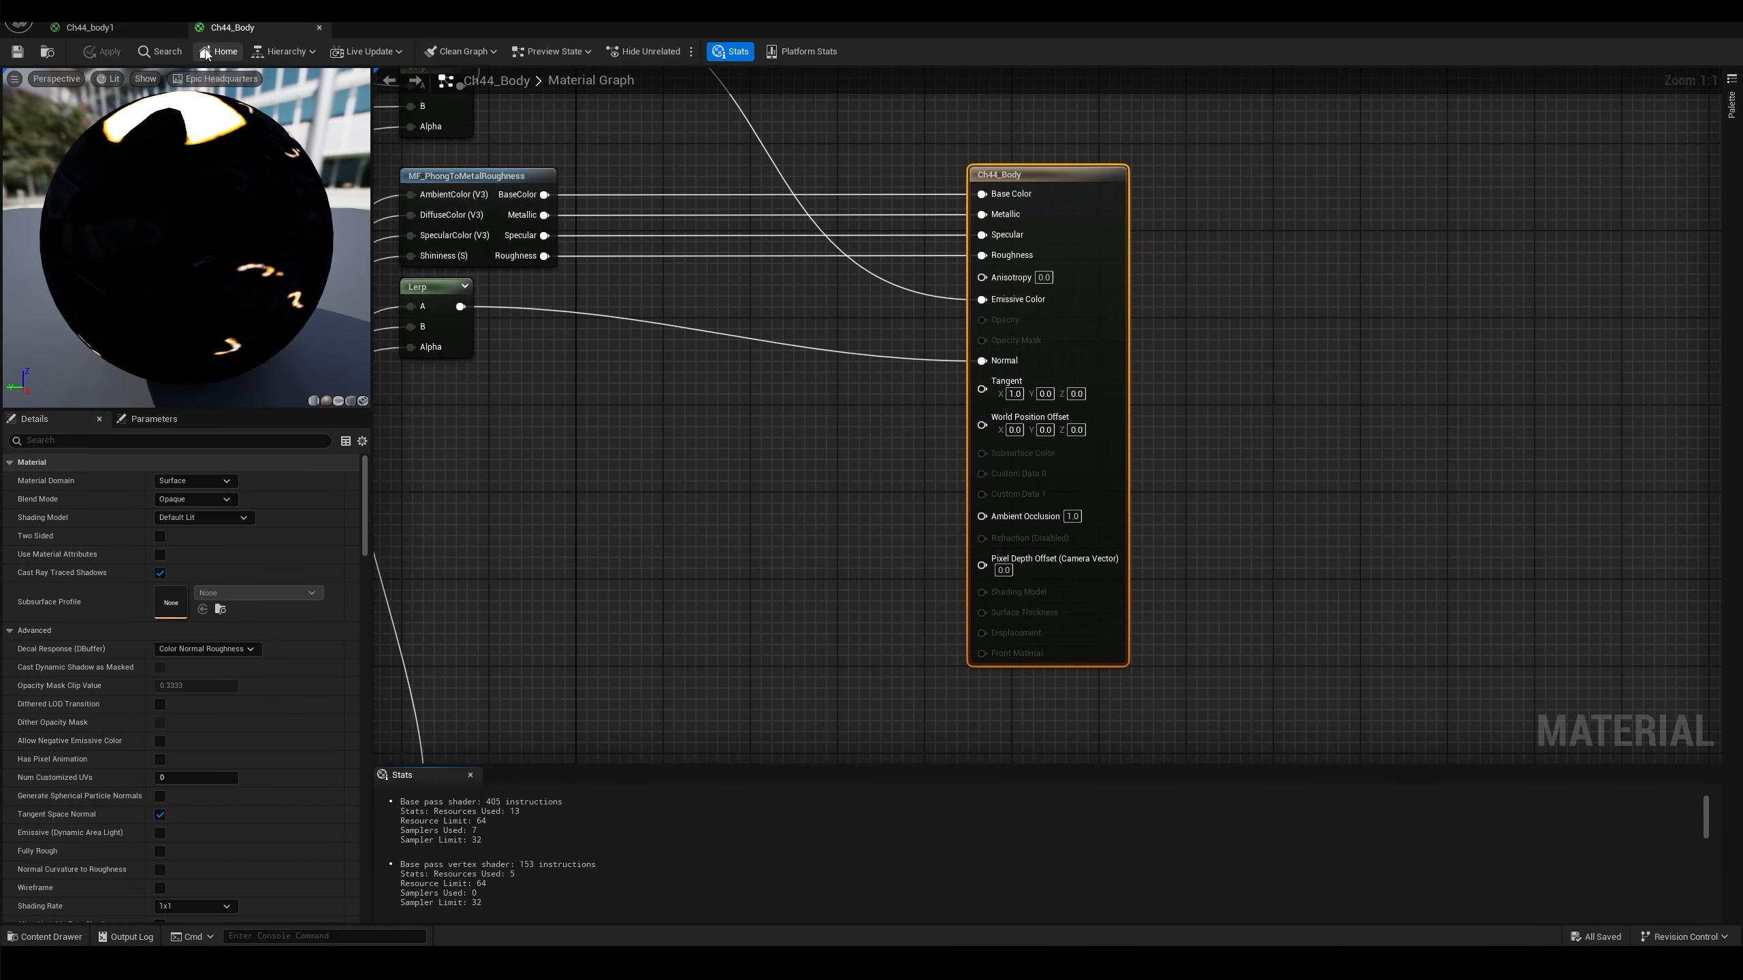
left_click(103, 27)
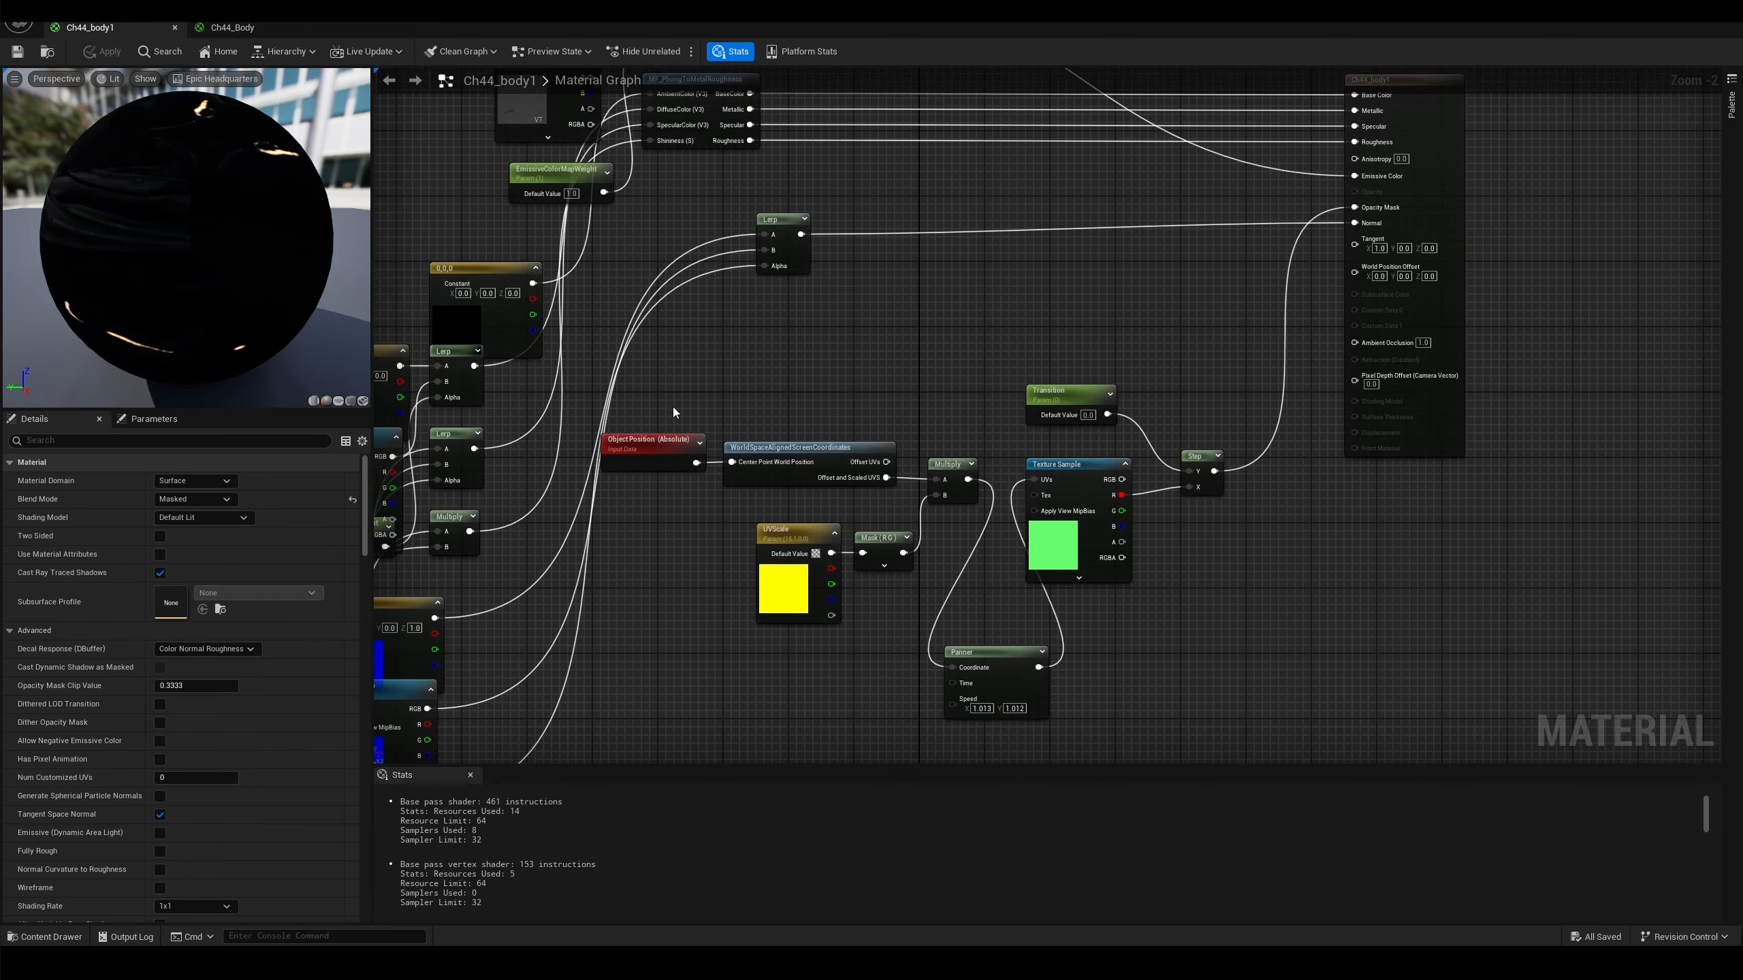
left_click_drag(644, 372, 1249, 736)
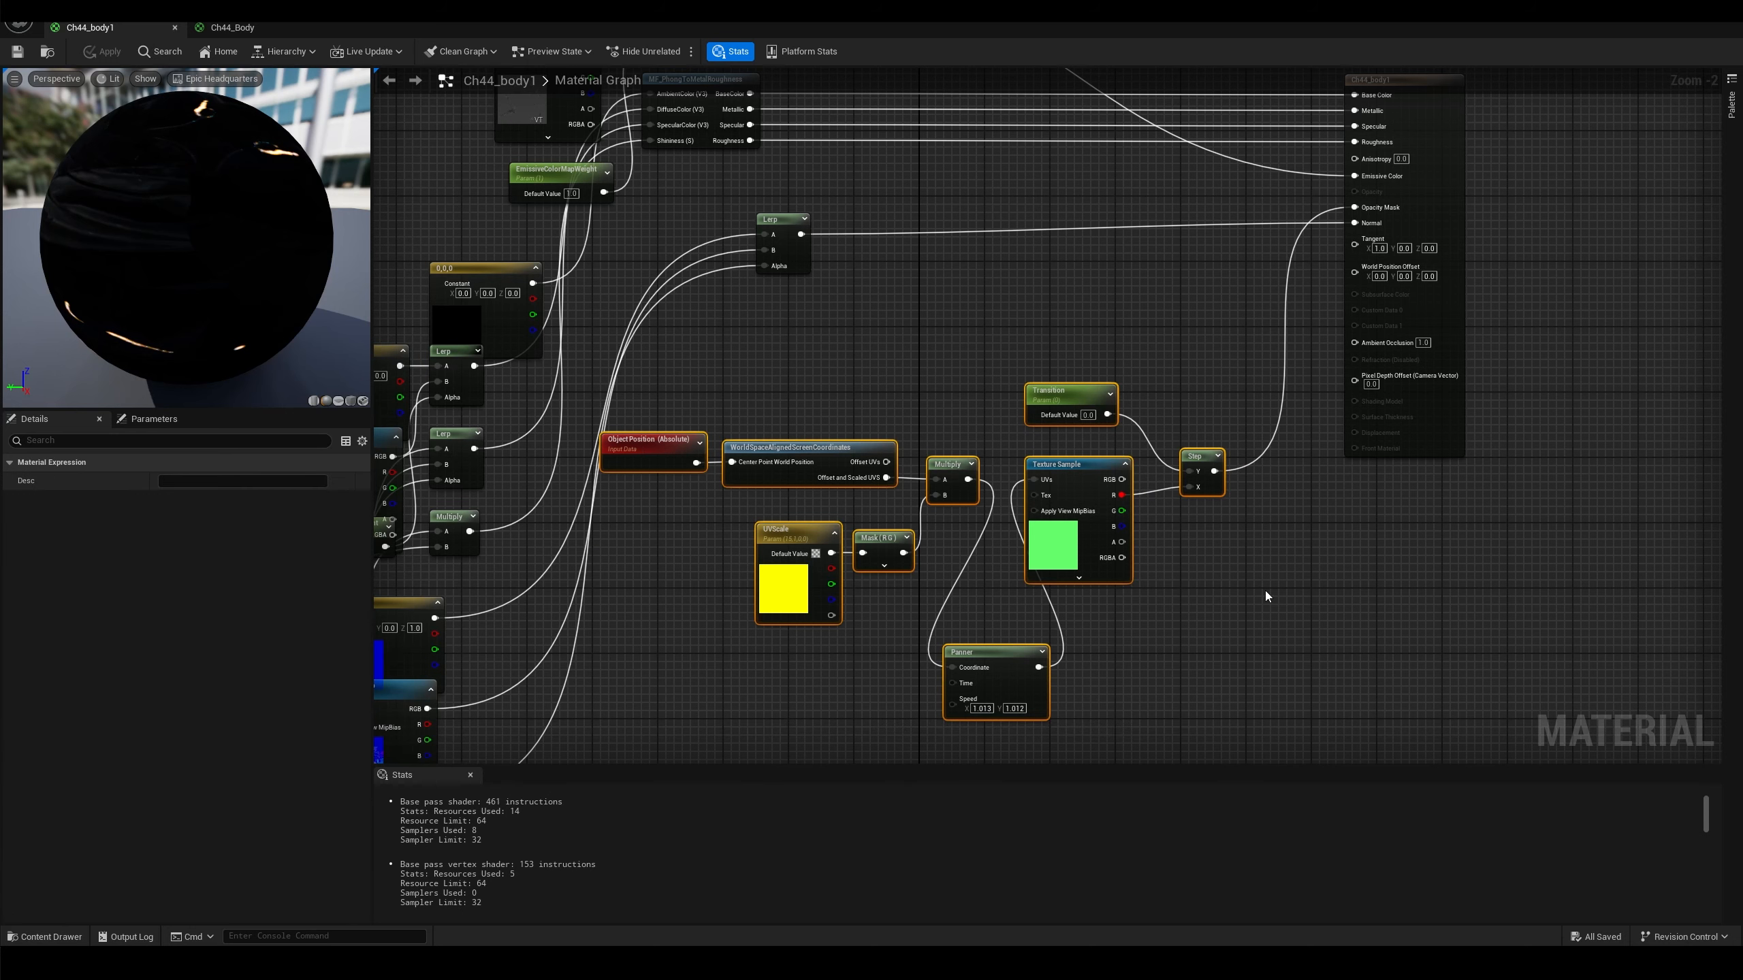
scroll(1265, 591, "up", 2)
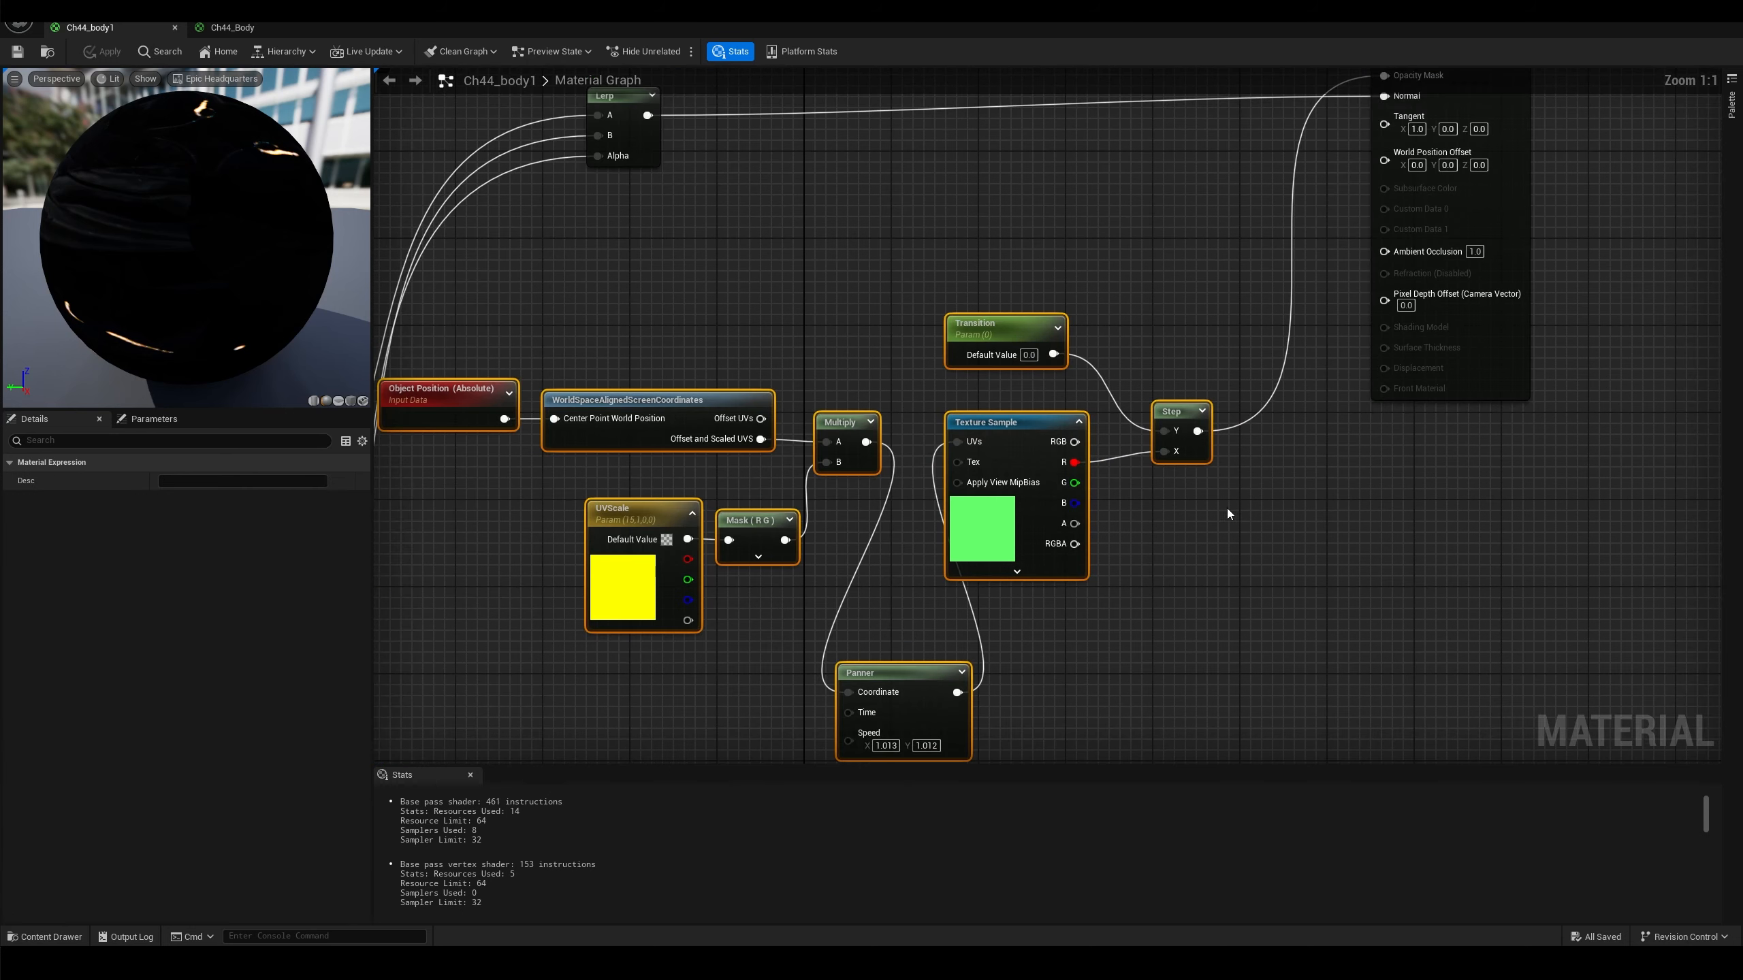
right_click(1166, 410)
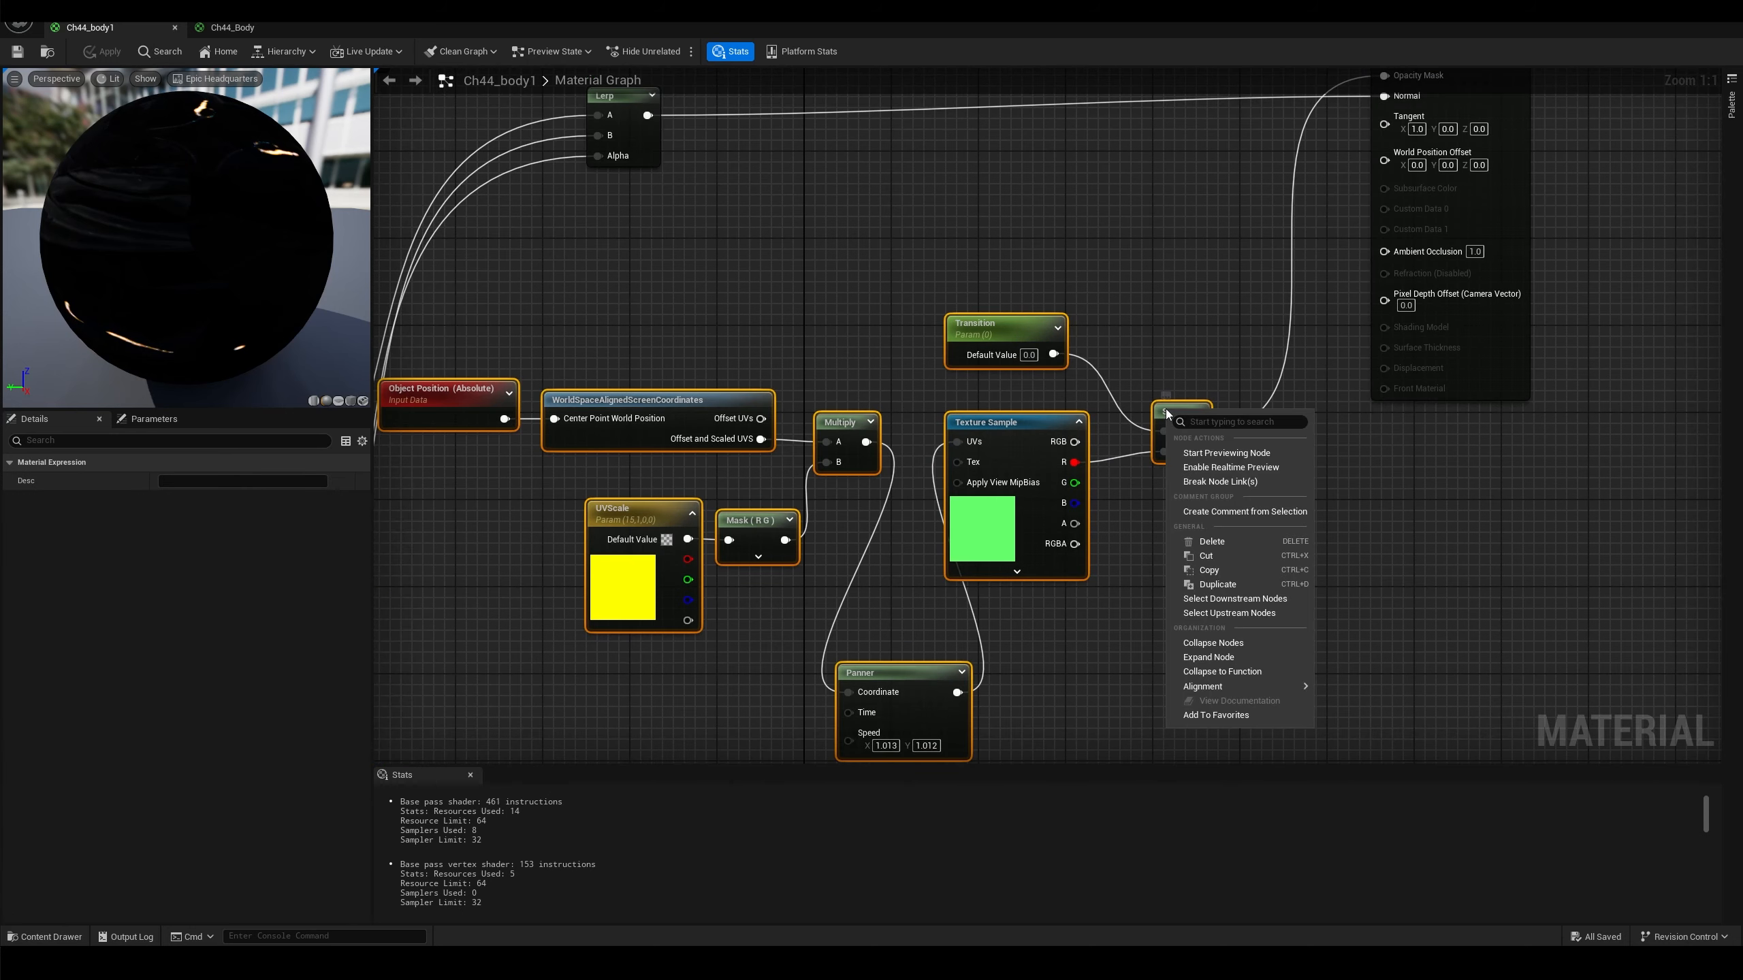
left_click(1218, 672)
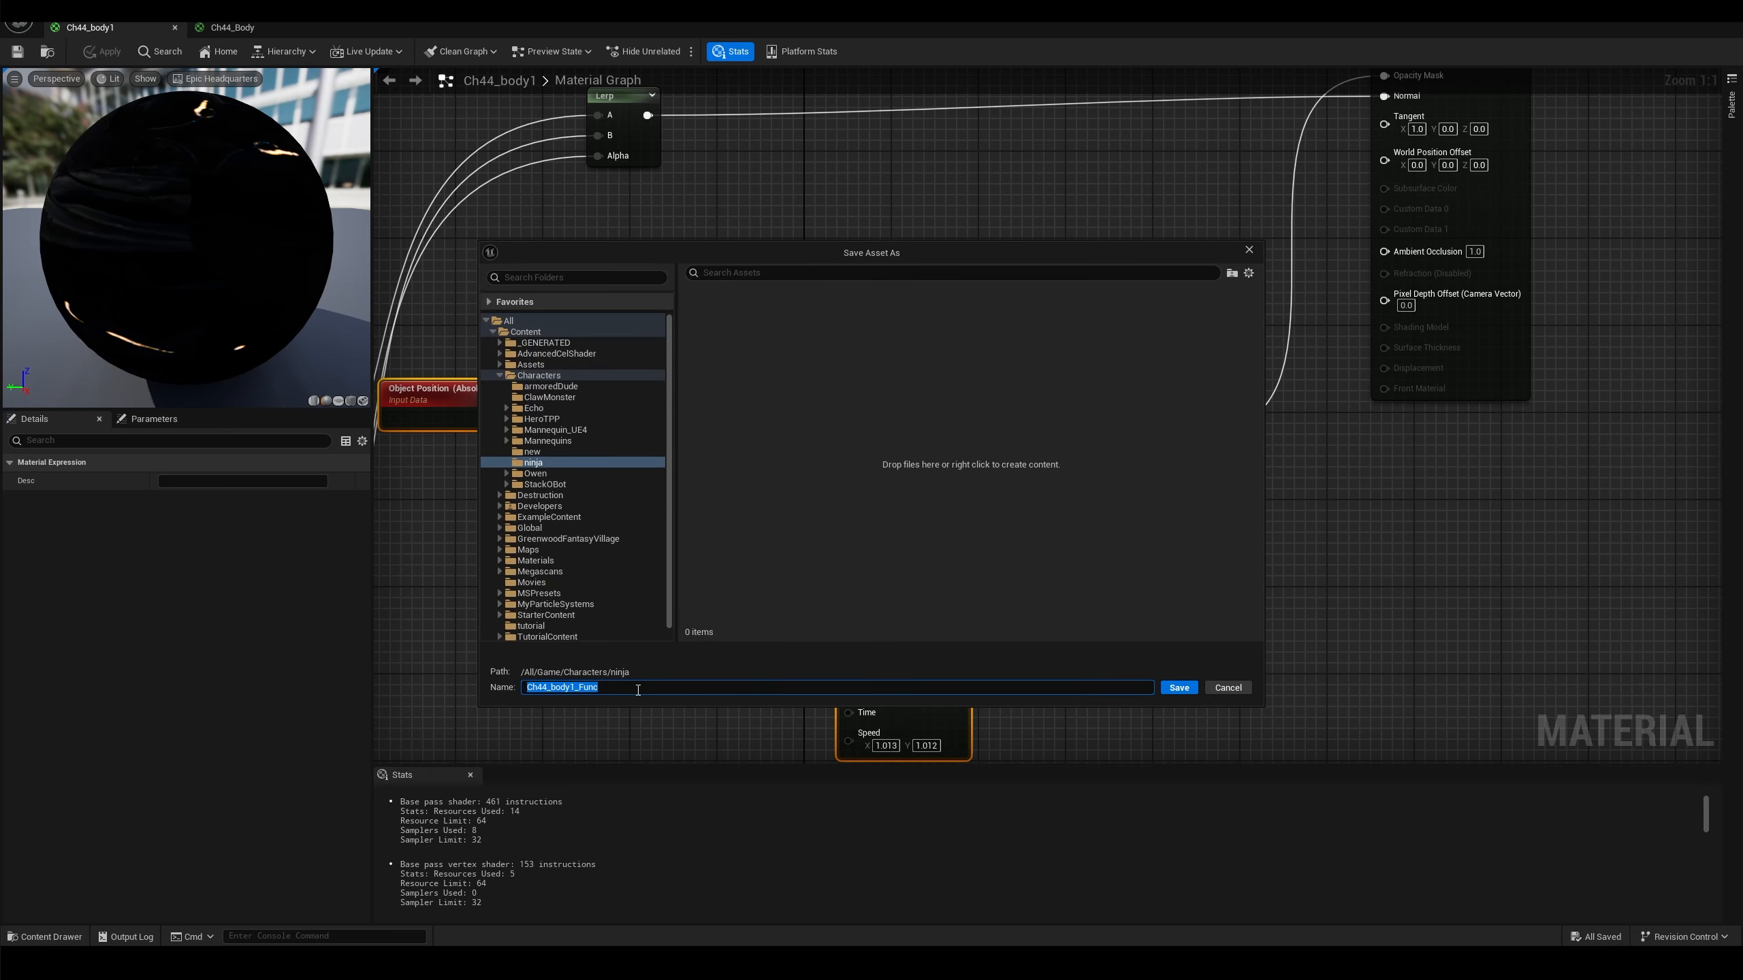
type("MF_Instant_transmission_vanish")
key("Return")
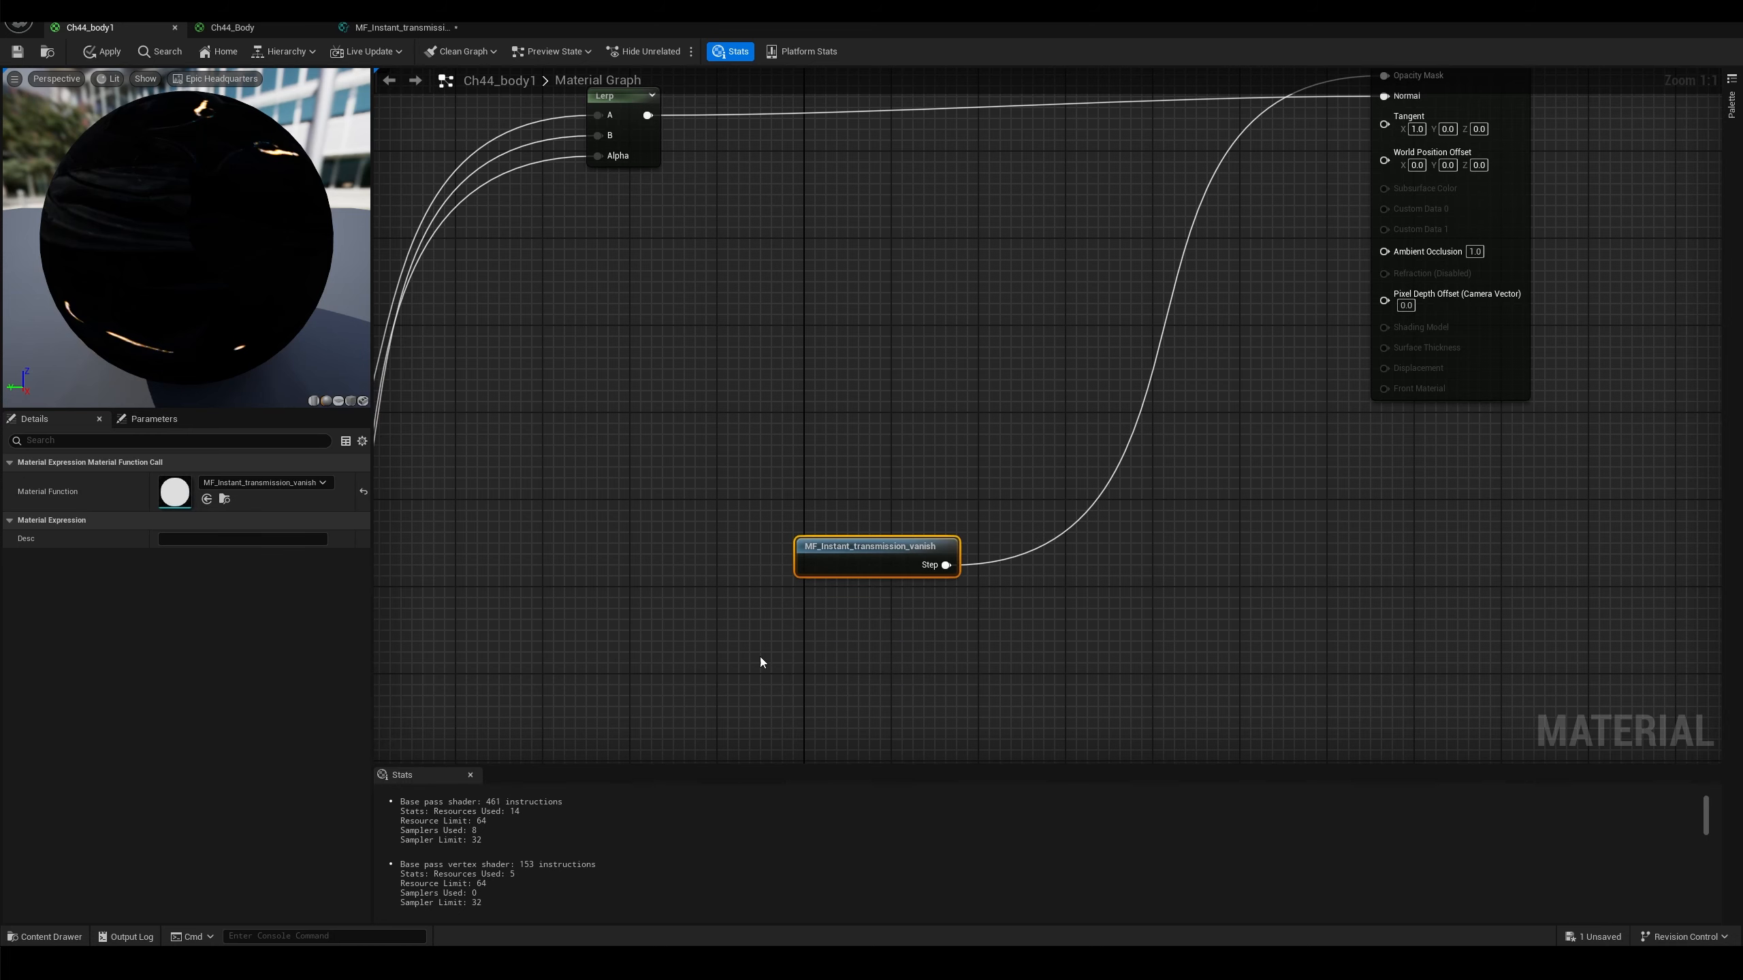
Move the MF_Instant_transmission_vanish node up beside the material's Opacity Mask input
left_click_drag(885, 543, 830, 320)
right_click_drag(1105, 359, 1146, 558)
left_click_drag(868, 534, 1109, 252)
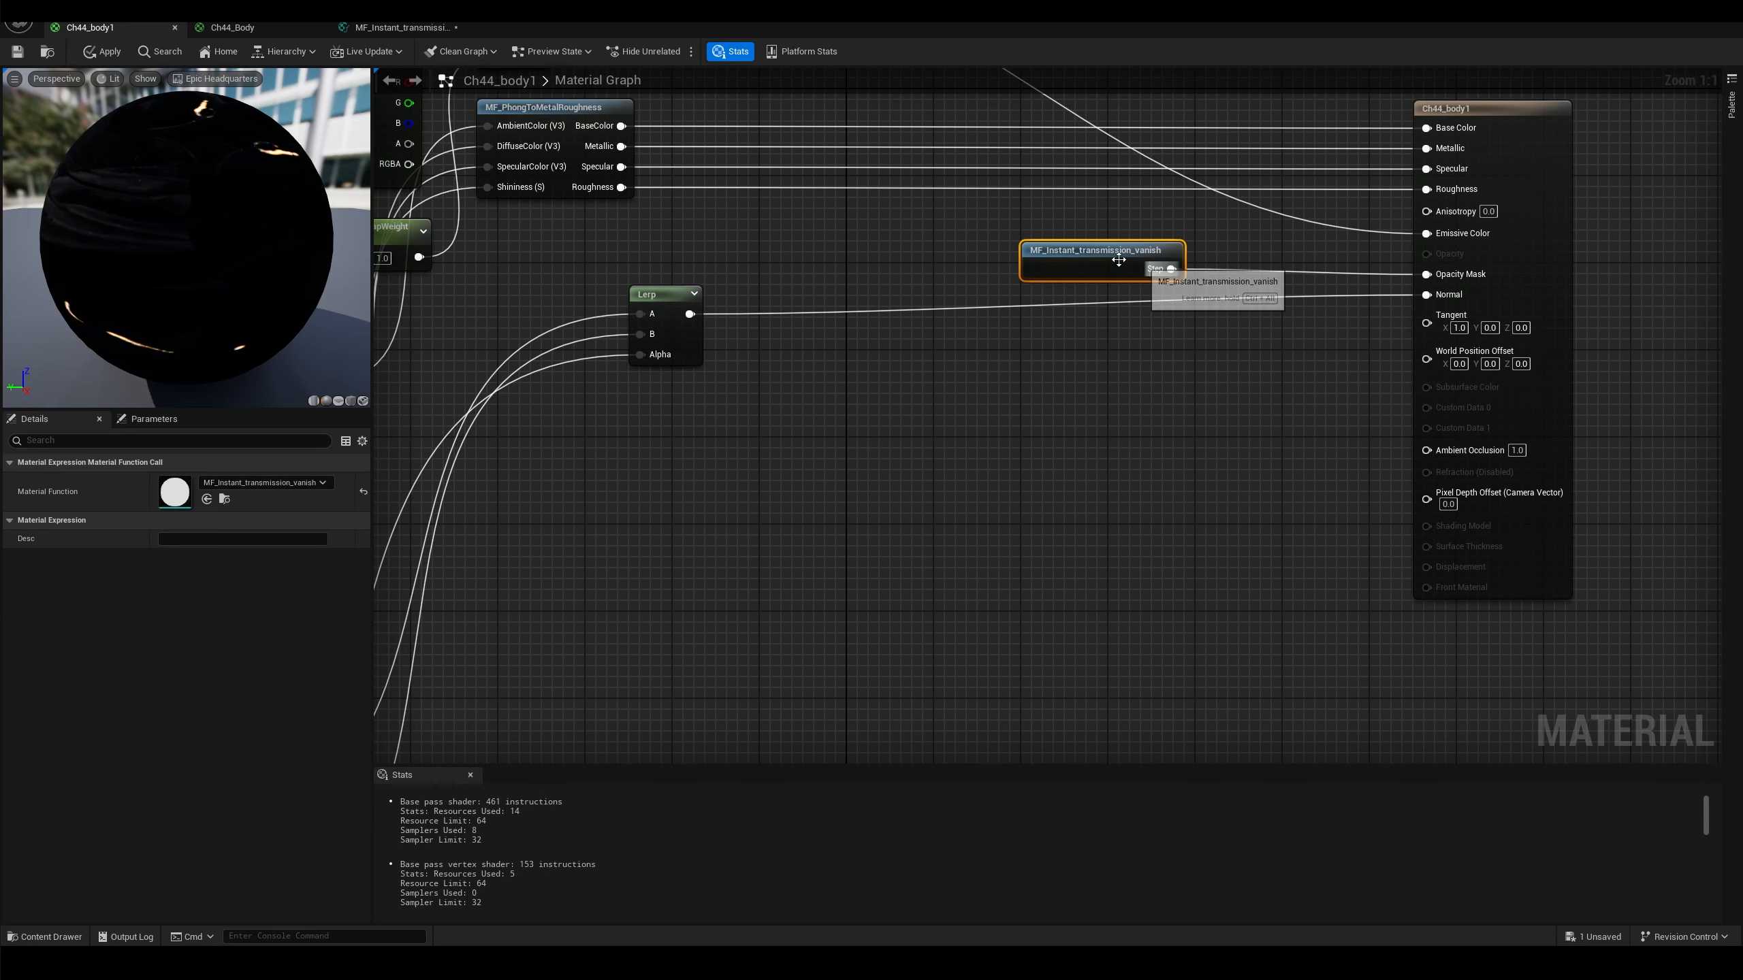
Inside MF_Instant_transmission_vanish, place the output node next to Step, rename it OpacityMask, and save the function
double_click(1081, 253)
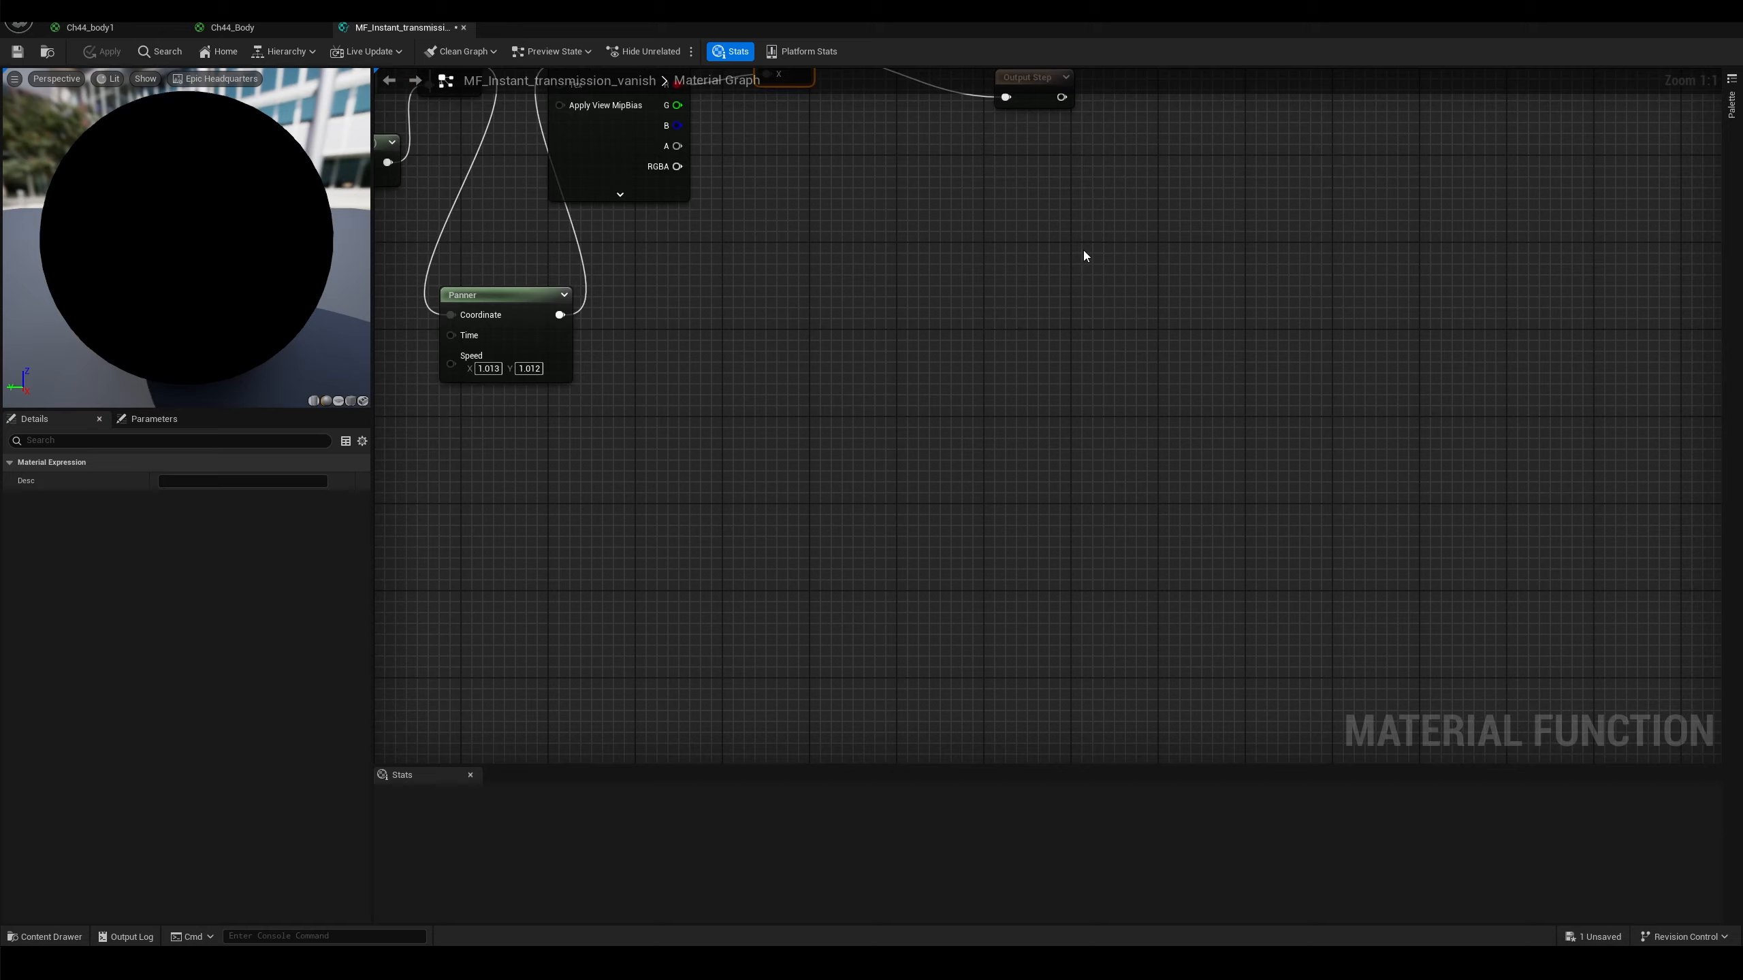
right_click_drag(706, 322, 926, 323)
left_click_drag(1513, 436, 1370, 397)
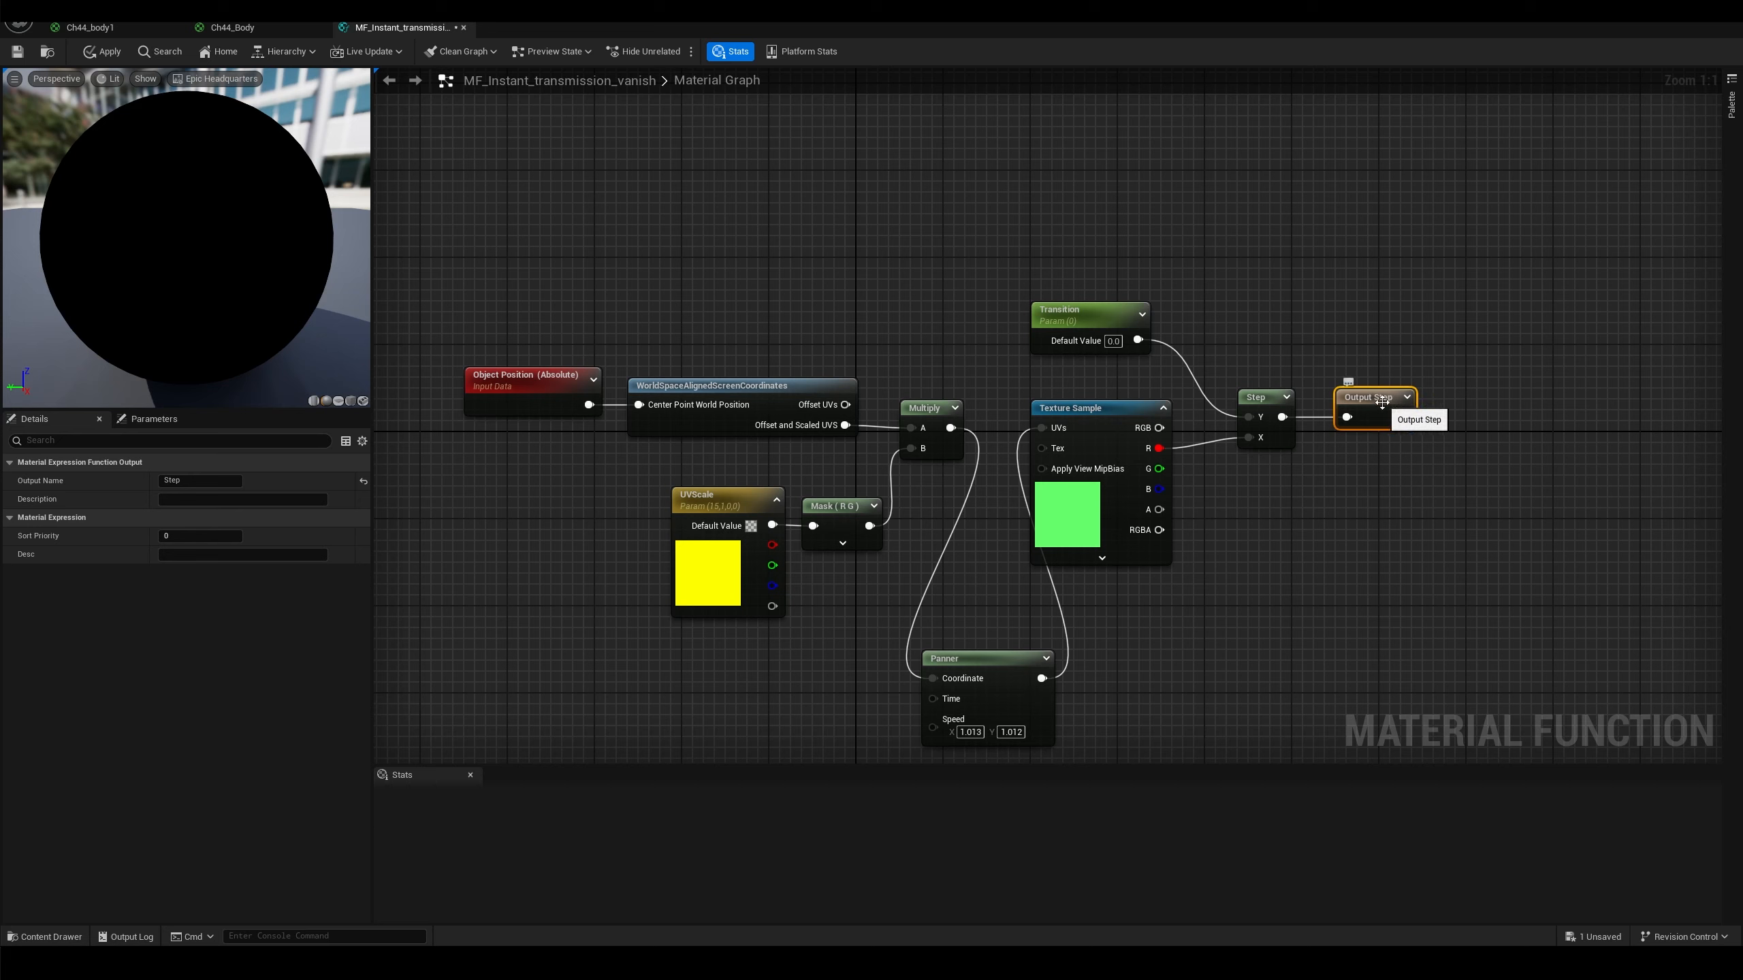
left_click(199, 480)
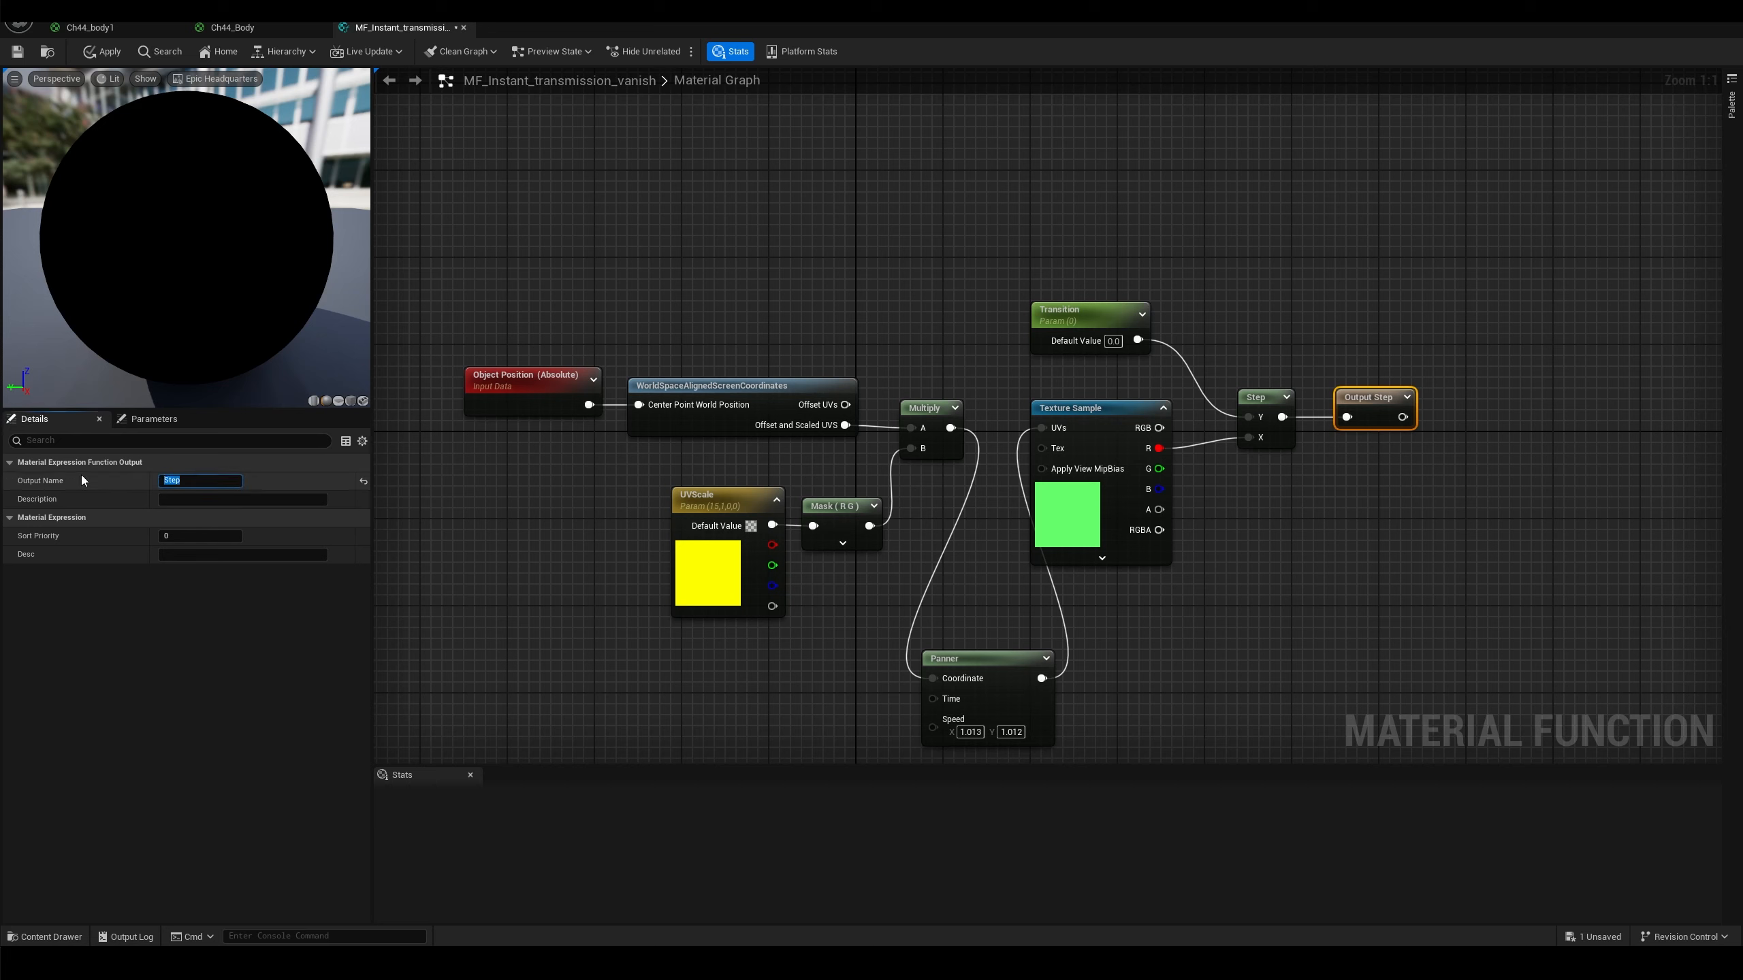
type("OpacityMask")
key("Return")
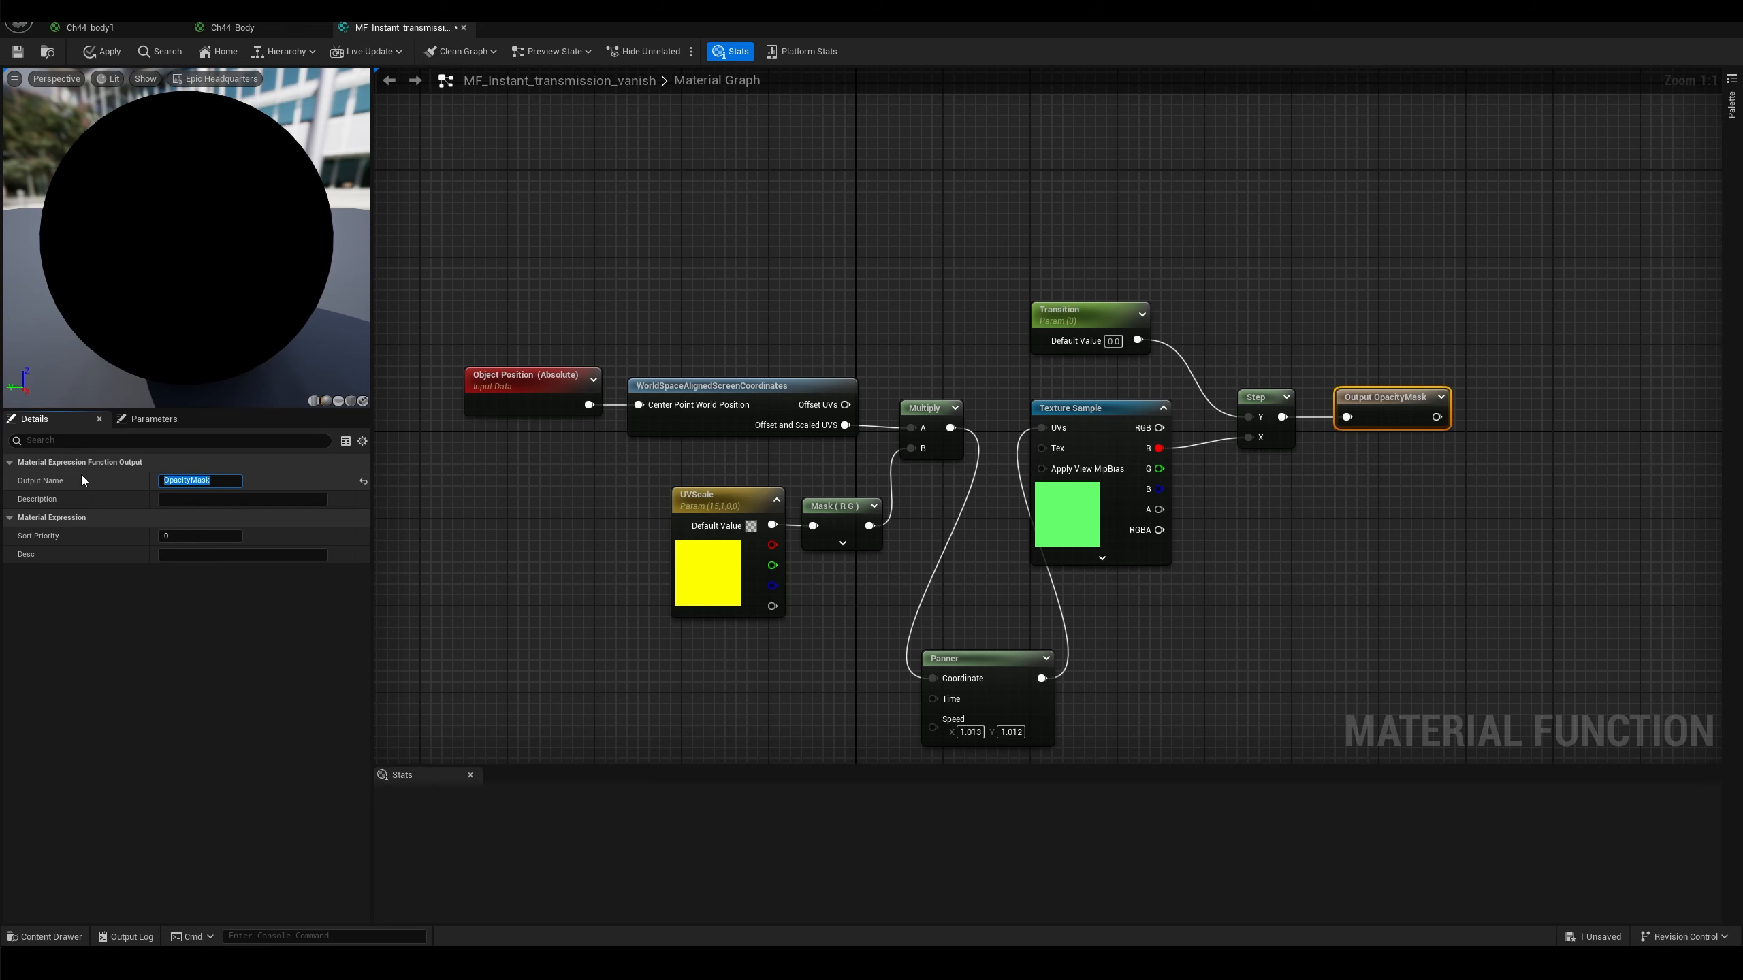
left_click(574, 287)
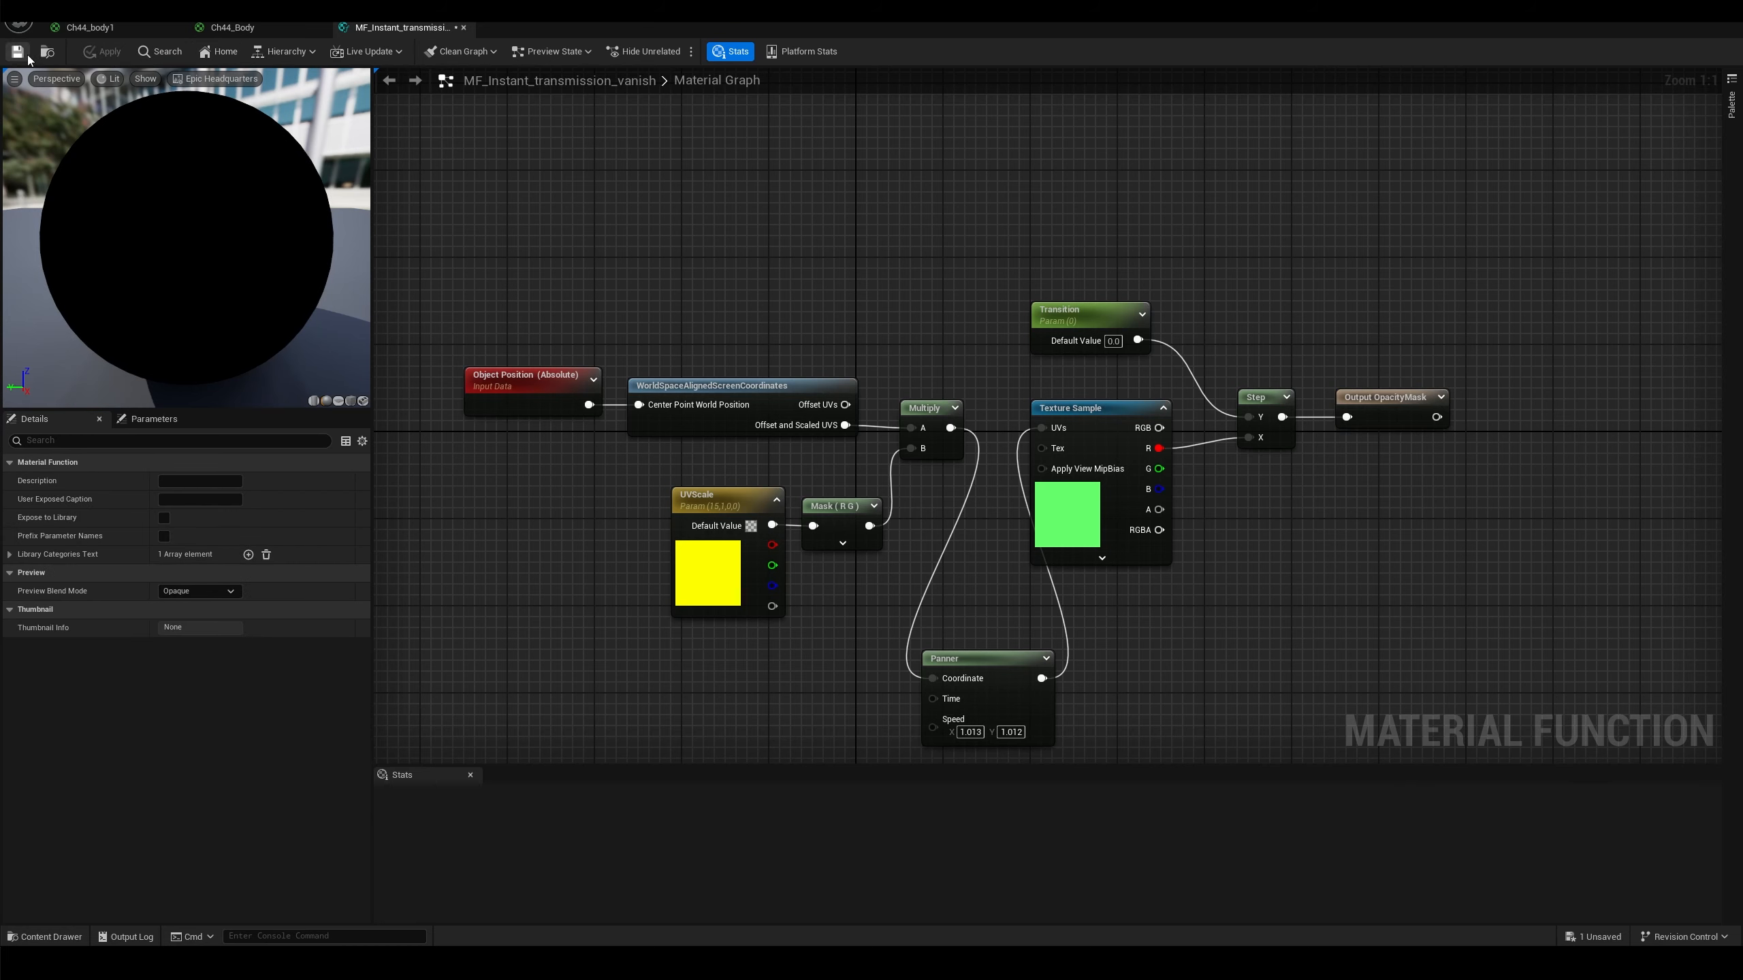
left_click(25, 54)
Copy the MF_Instant_transmission_vanish node from Ch44_body1 into the Ch44_Body material graph
left_click(226, 30)
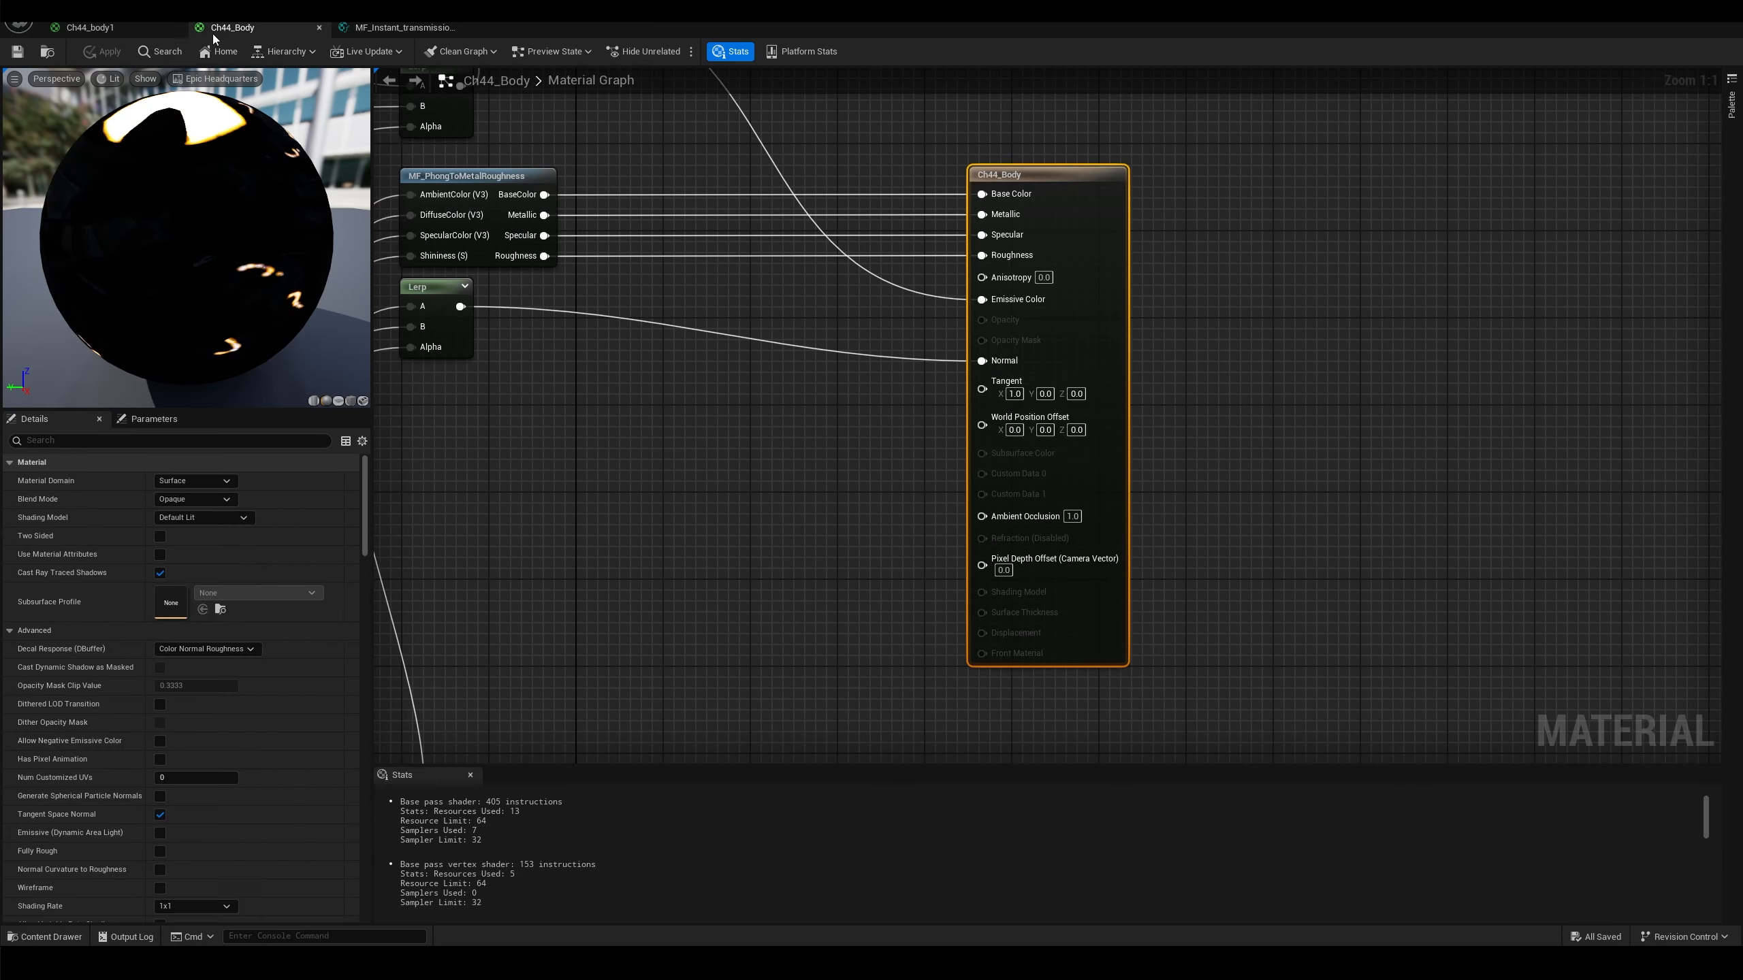
left_click(103, 32)
left_click(268, 28)
right_click_drag(805, 523, 892, 535)
left_click(79, 26)
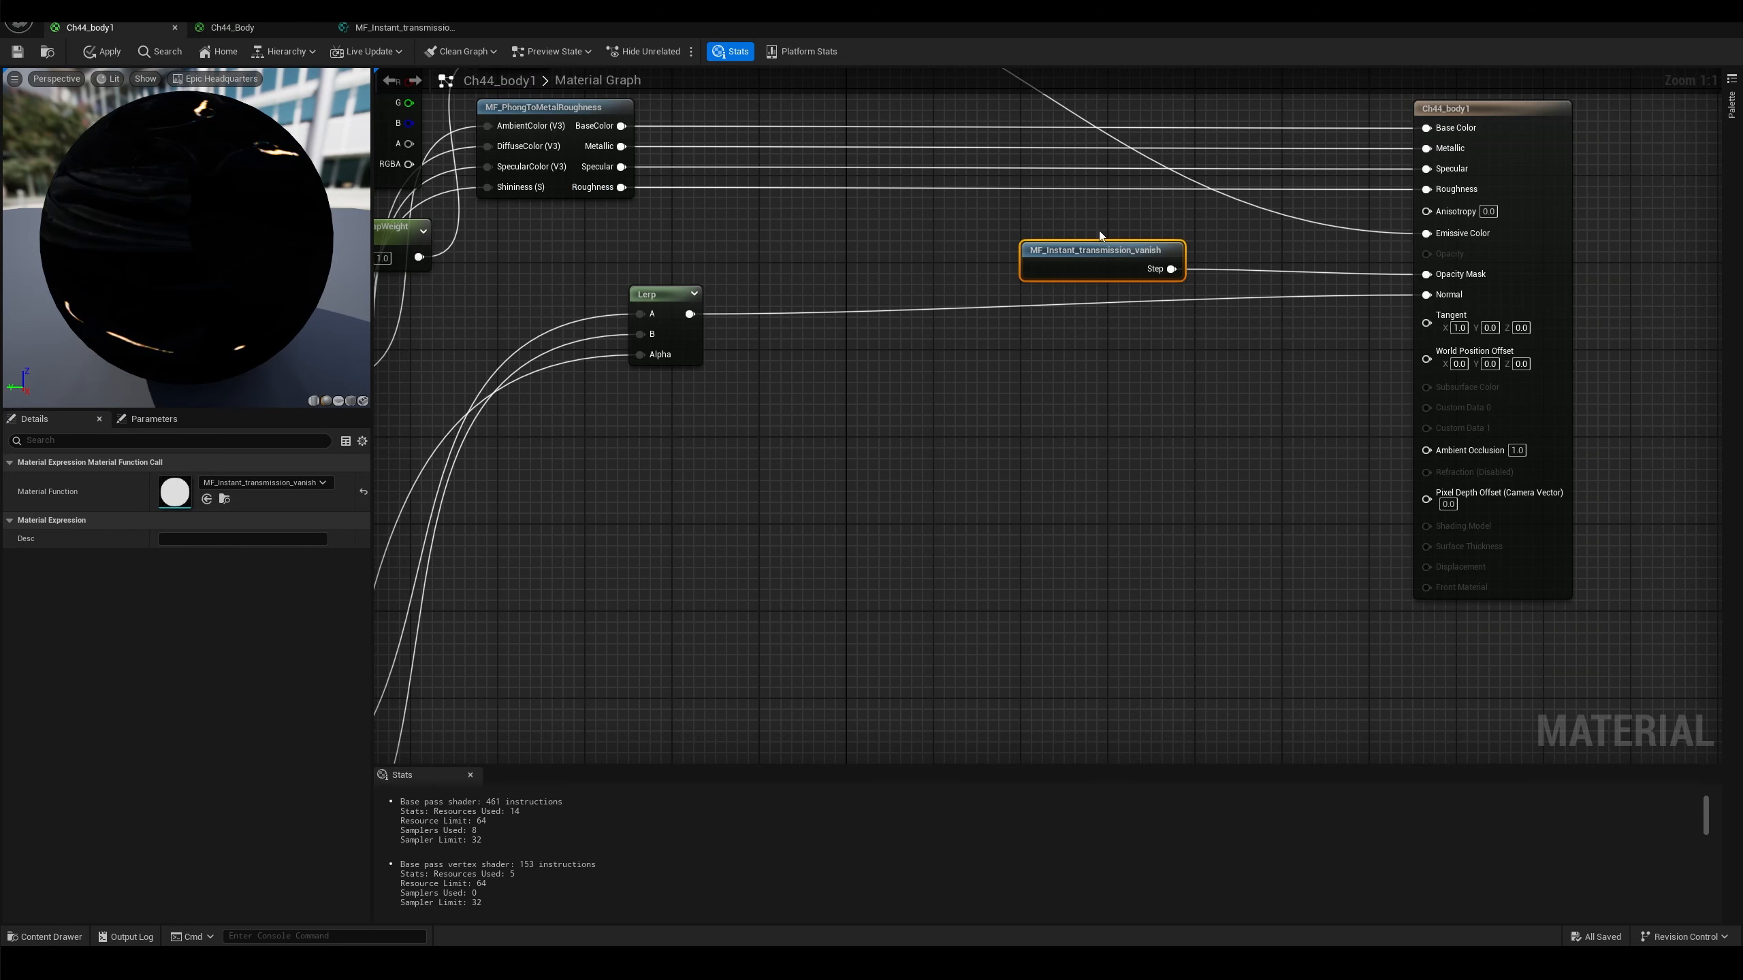
left_click_drag(1021, 219, 1126, 289)
left_click(232, 26)
key("ctrl+v")
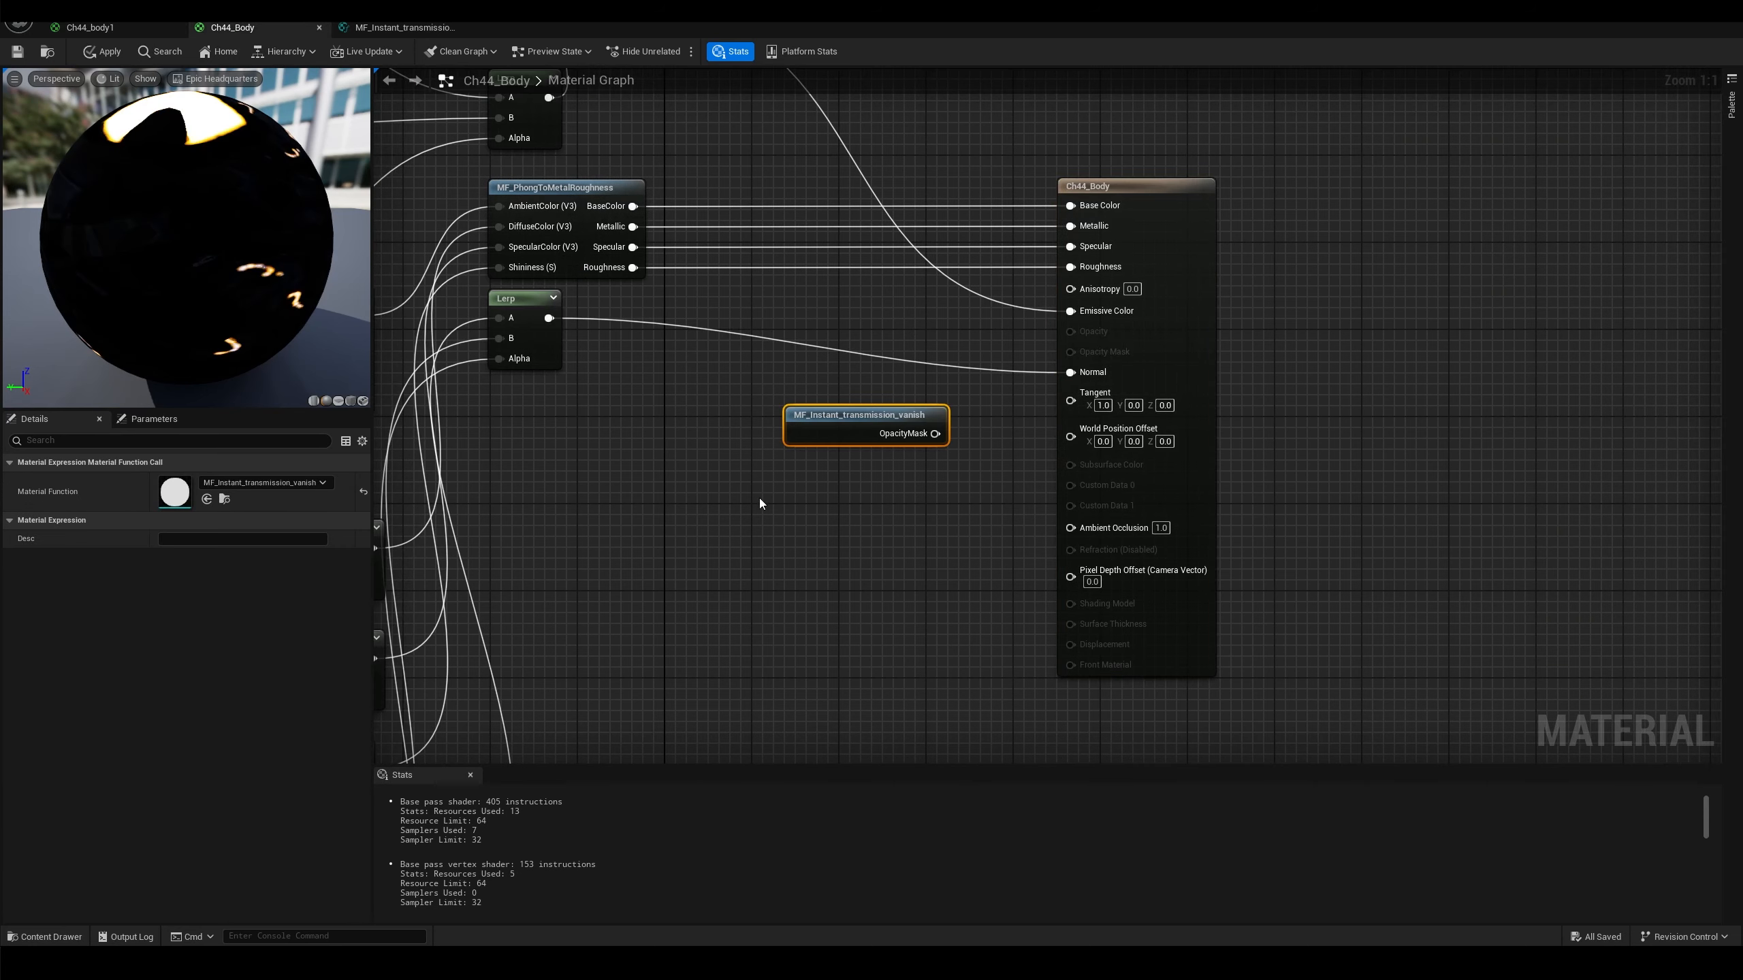
Add a MaterialFunctionCall node below the existing function node in Ch44_Body and assign MF_Instant_transmission_vanish to it
right_click_drag(812, 500, 930, 476)
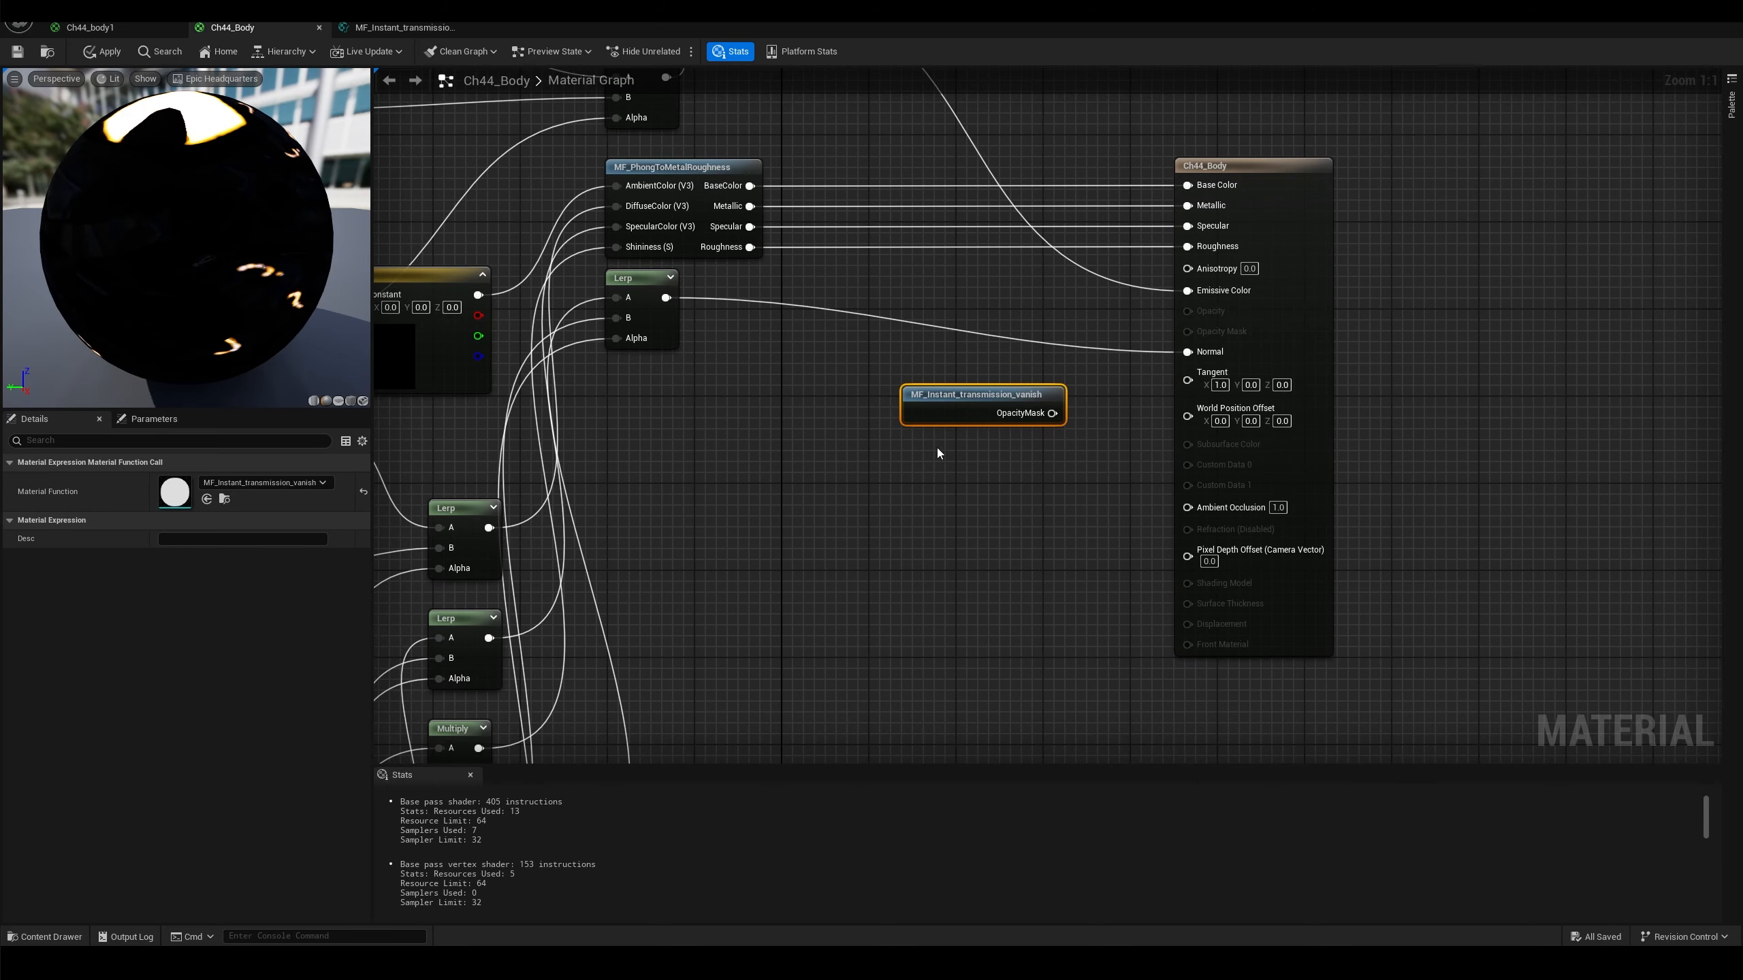
right_click(909, 458)
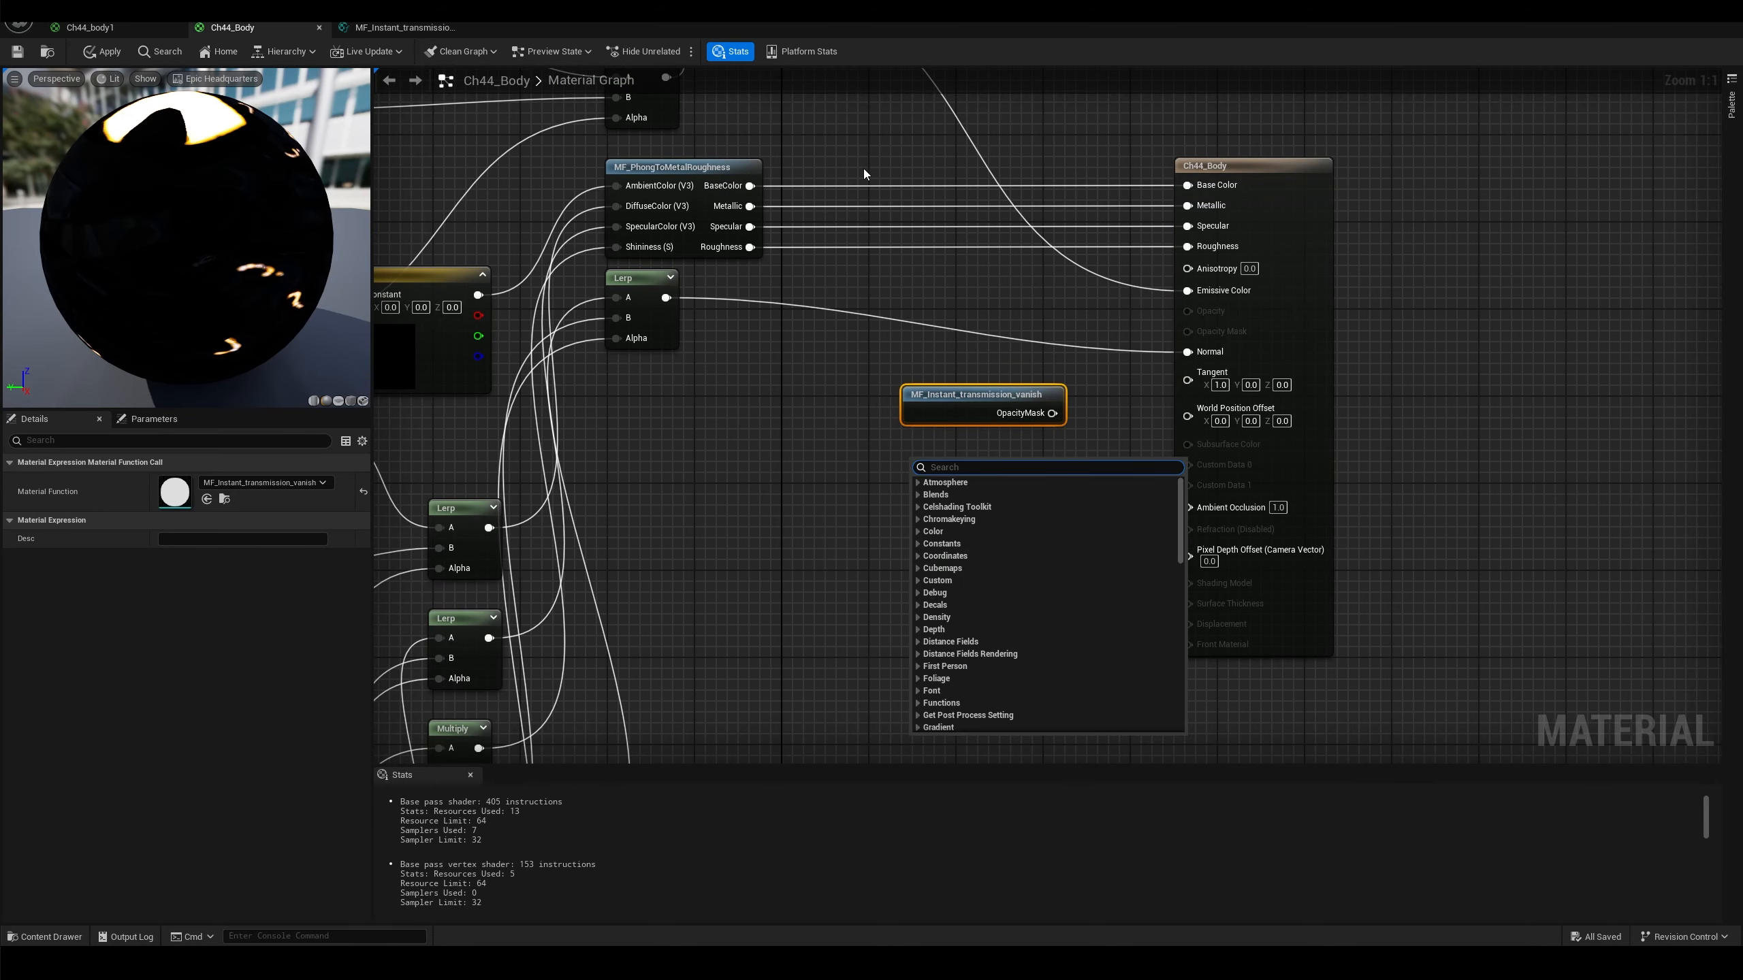
type("materialfun")
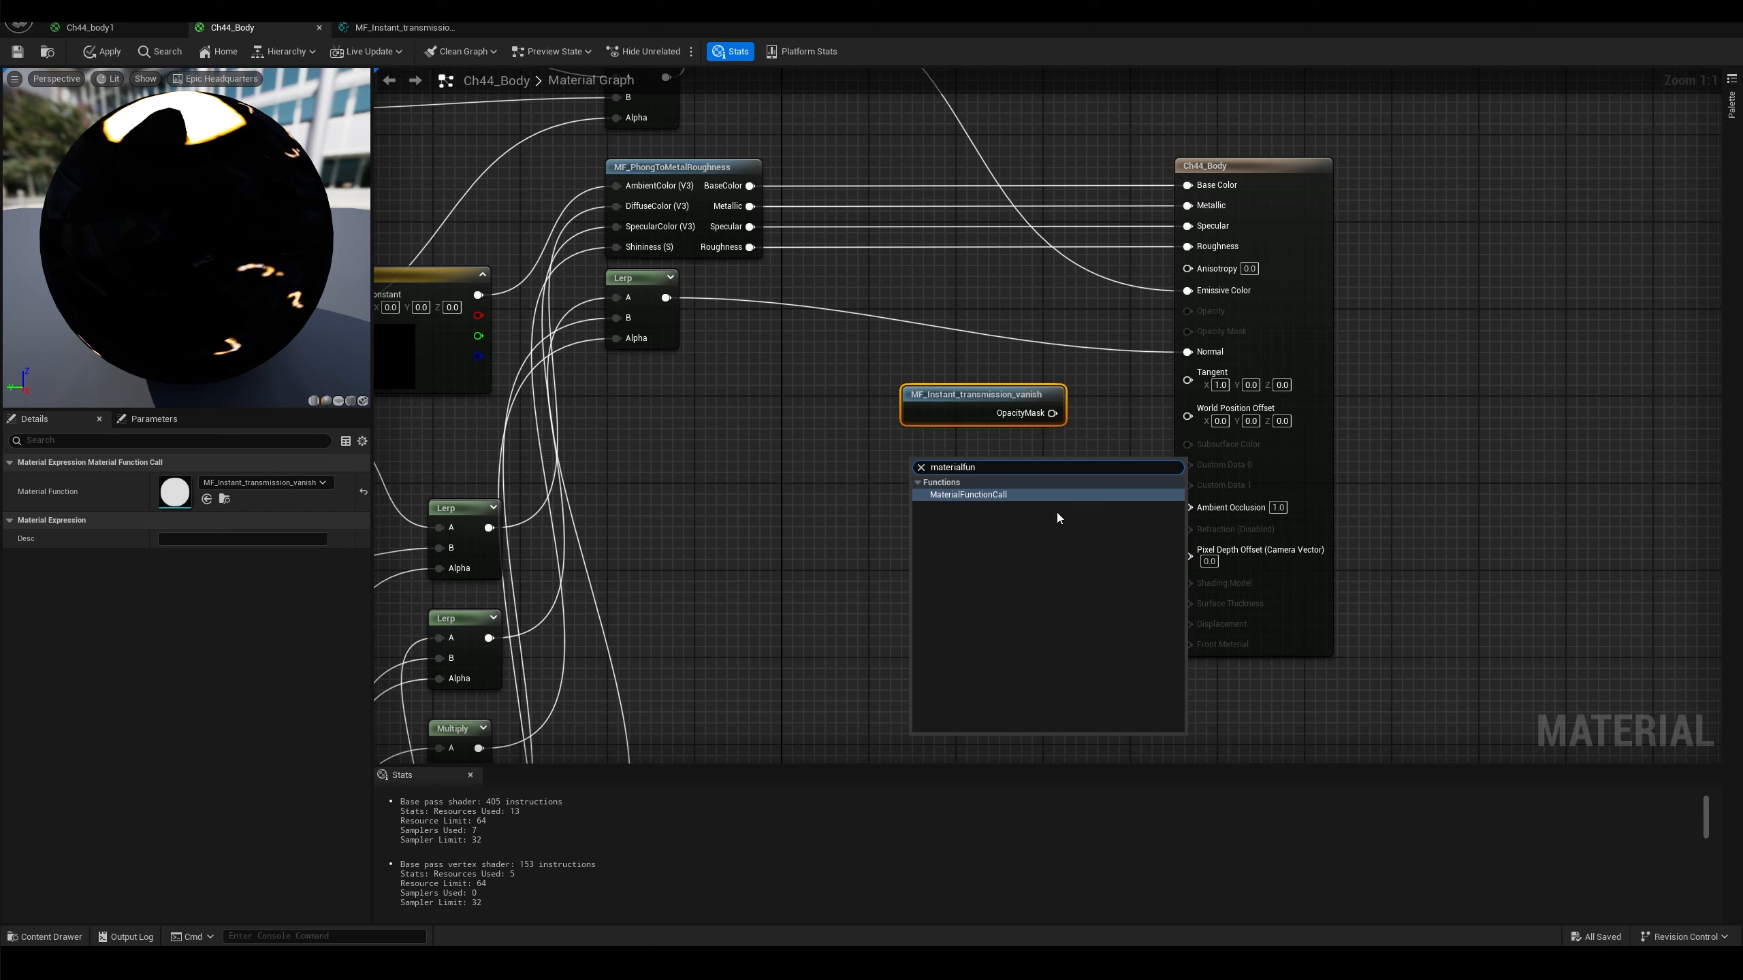
left_click(1013, 493)
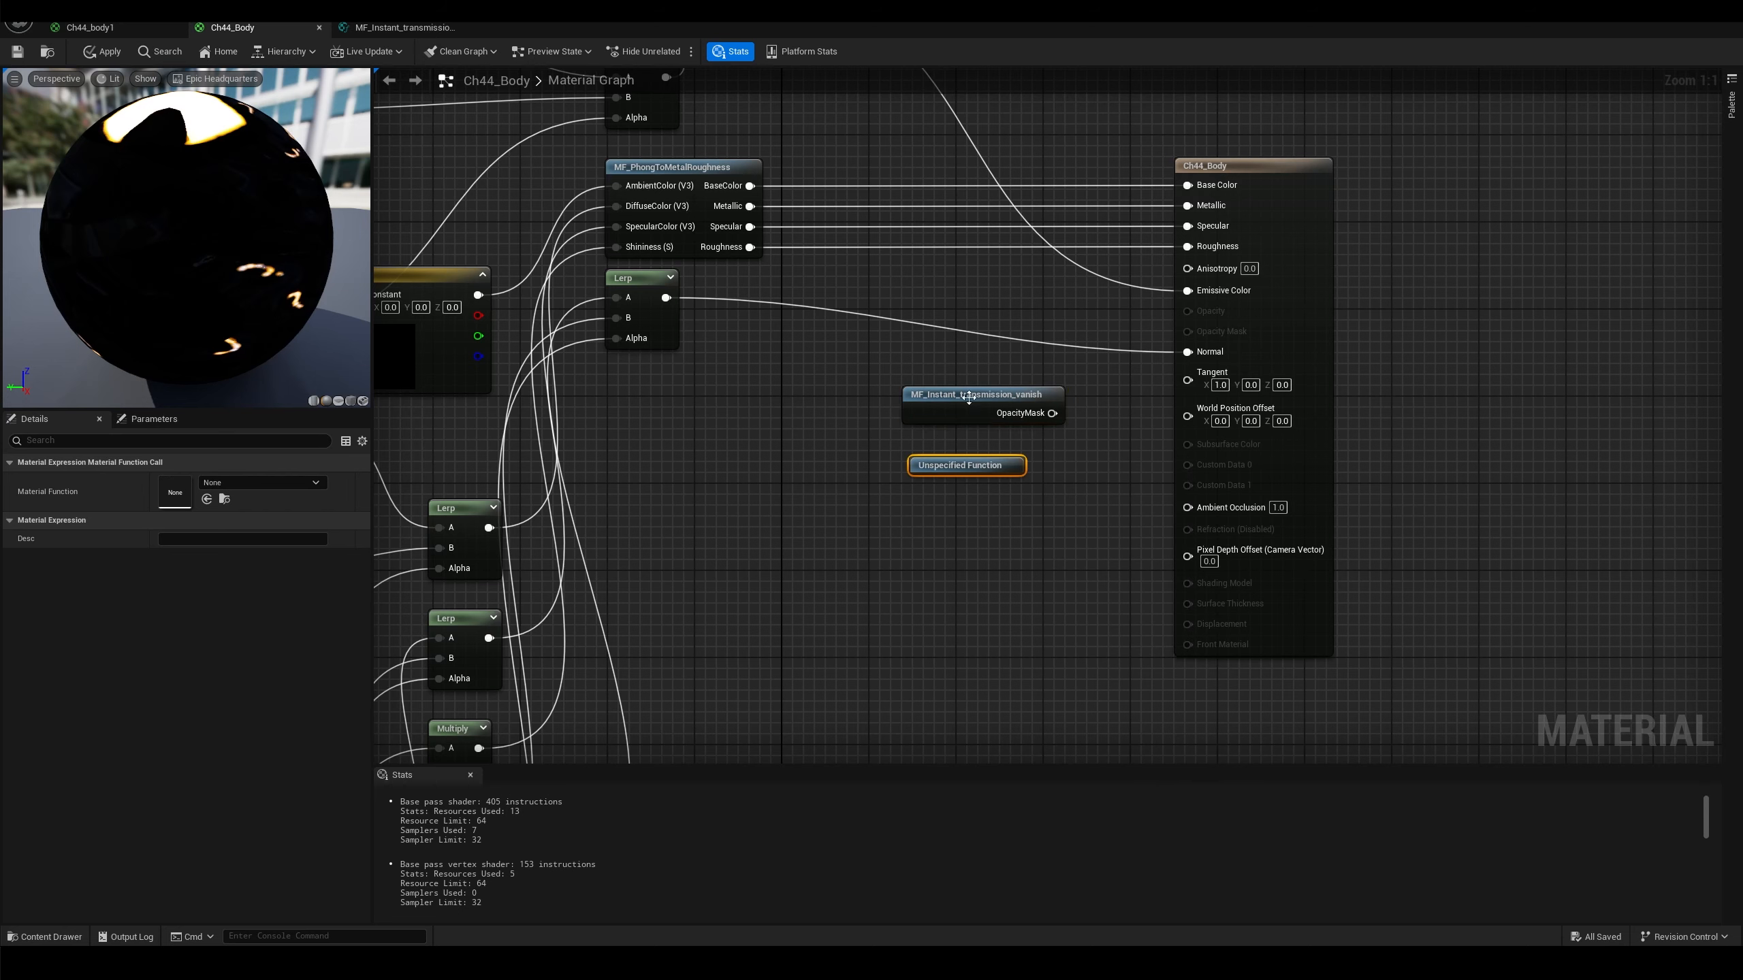
left_click(267, 484)
type("MF_v")
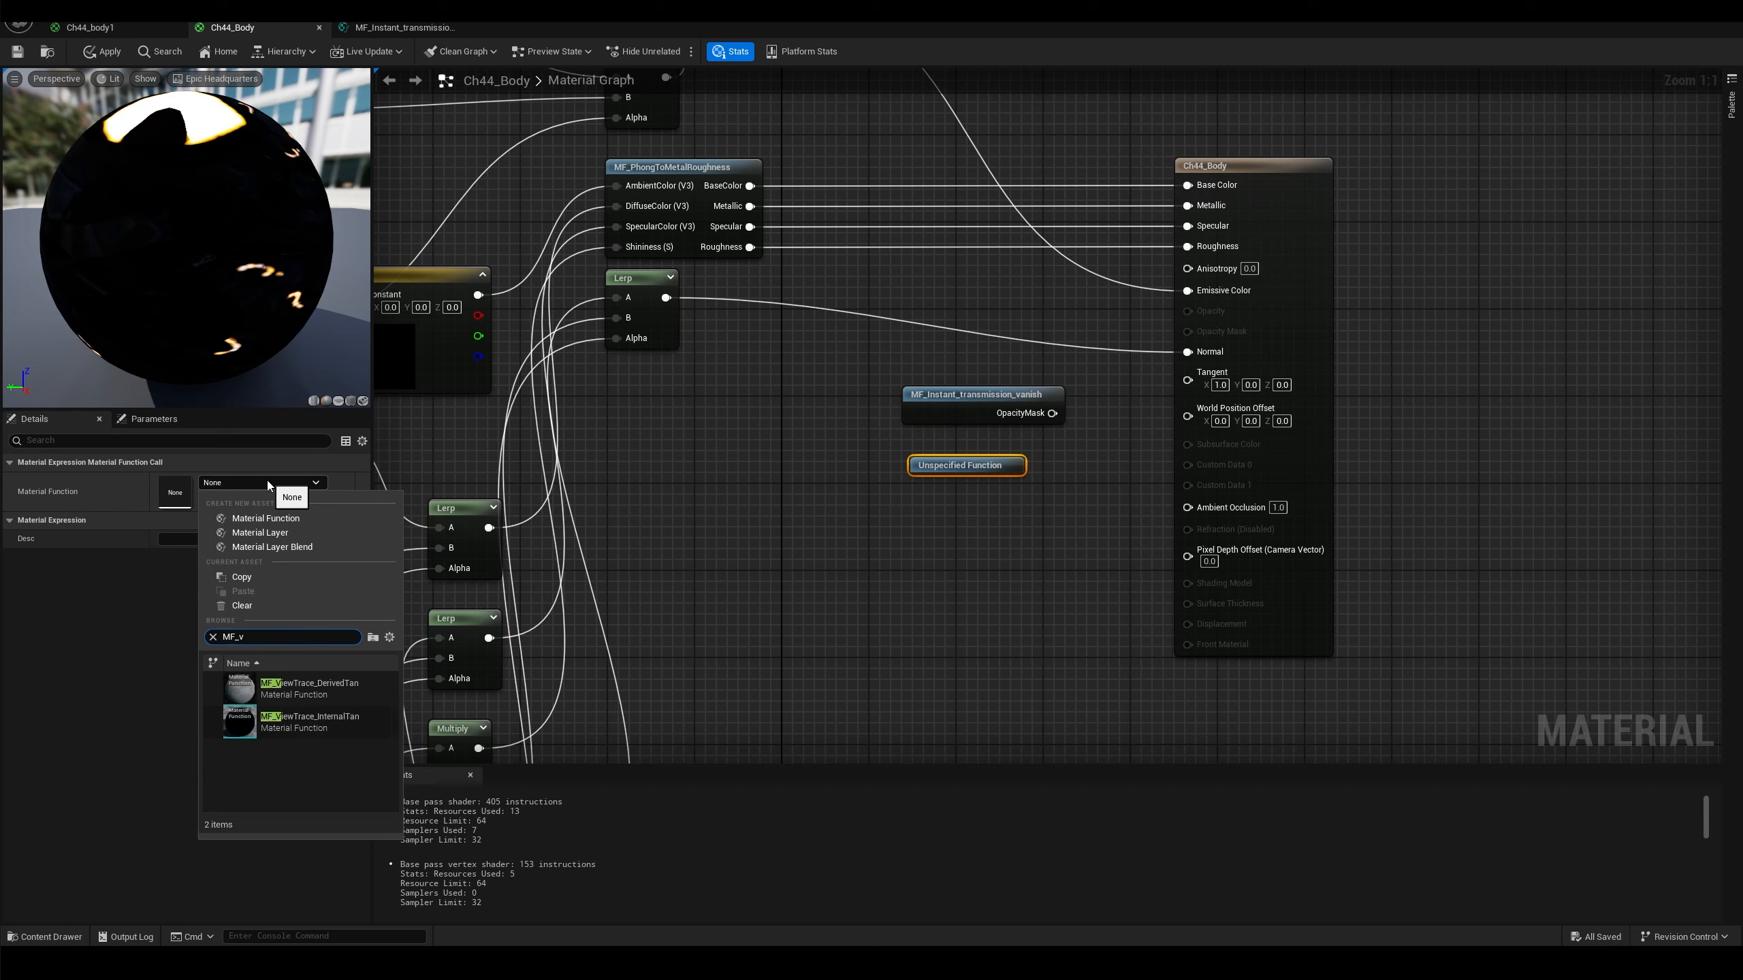
key("BackSpace")
type("in")
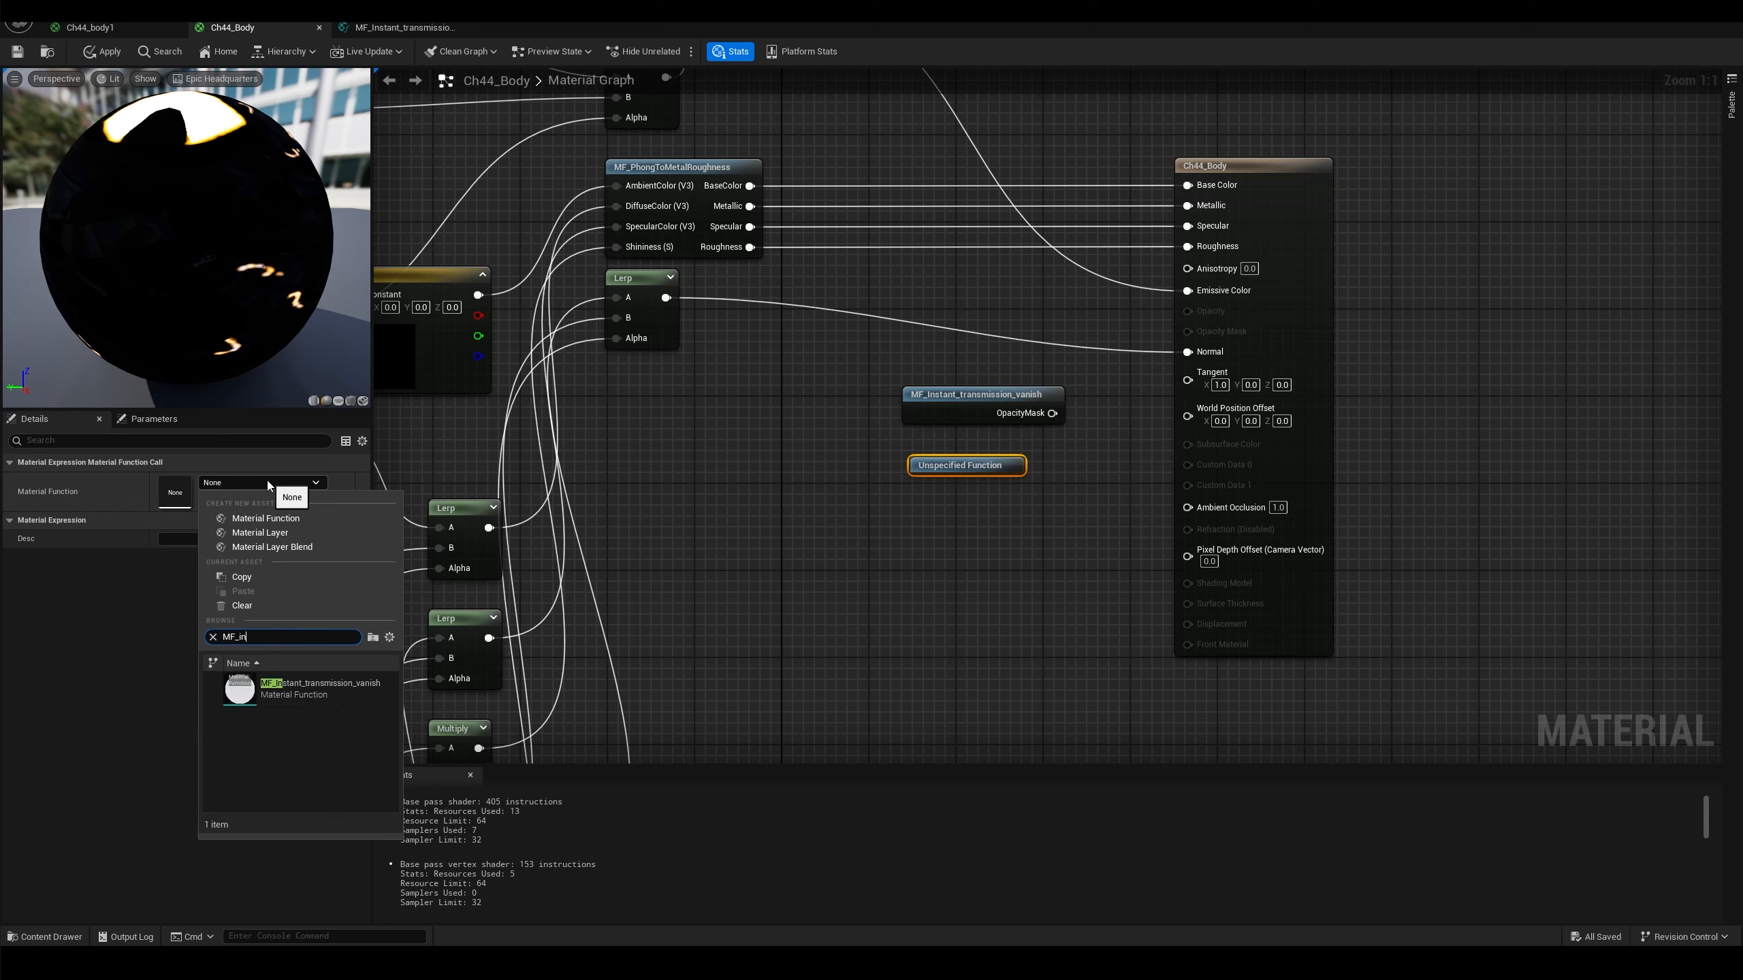
left_click(327, 680)
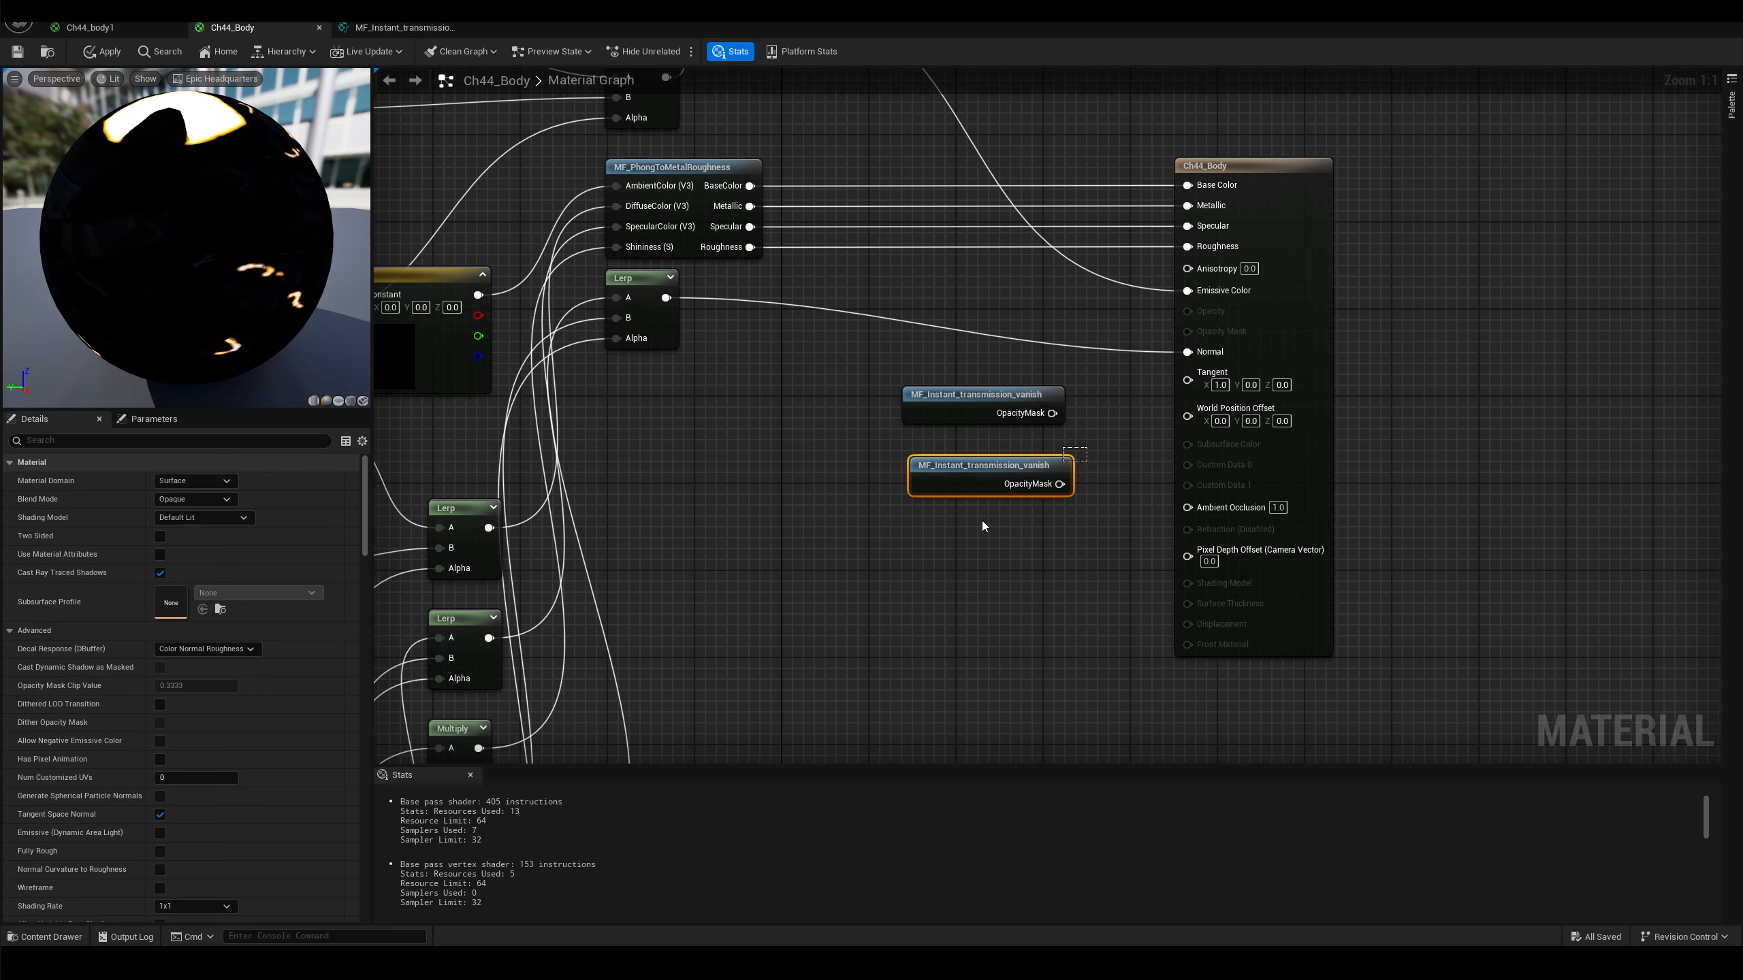
Place another MF_Instant_transmission_vanish node from the ninja folder and delete the two extra function nodes, keeping the copied one
left_click(64, 936)
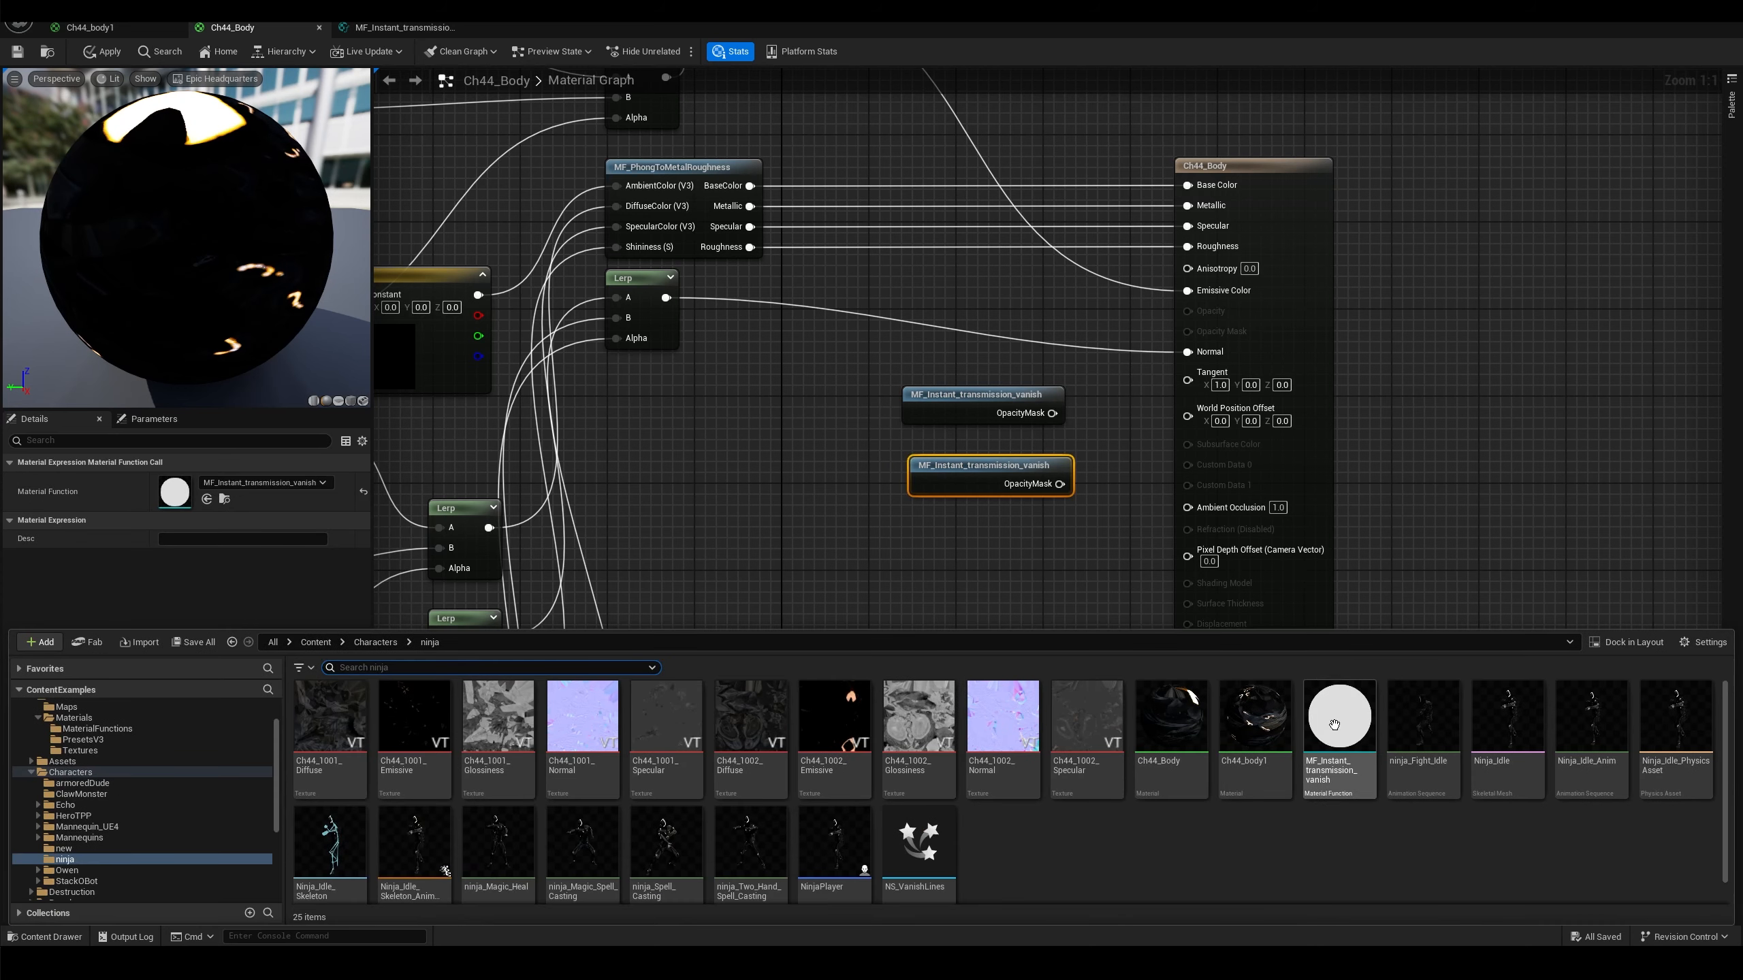
left_click_drag(1341, 711, 959, 512)
left_click(953, 580)
left_click_drag(901, 452, 1146, 596)
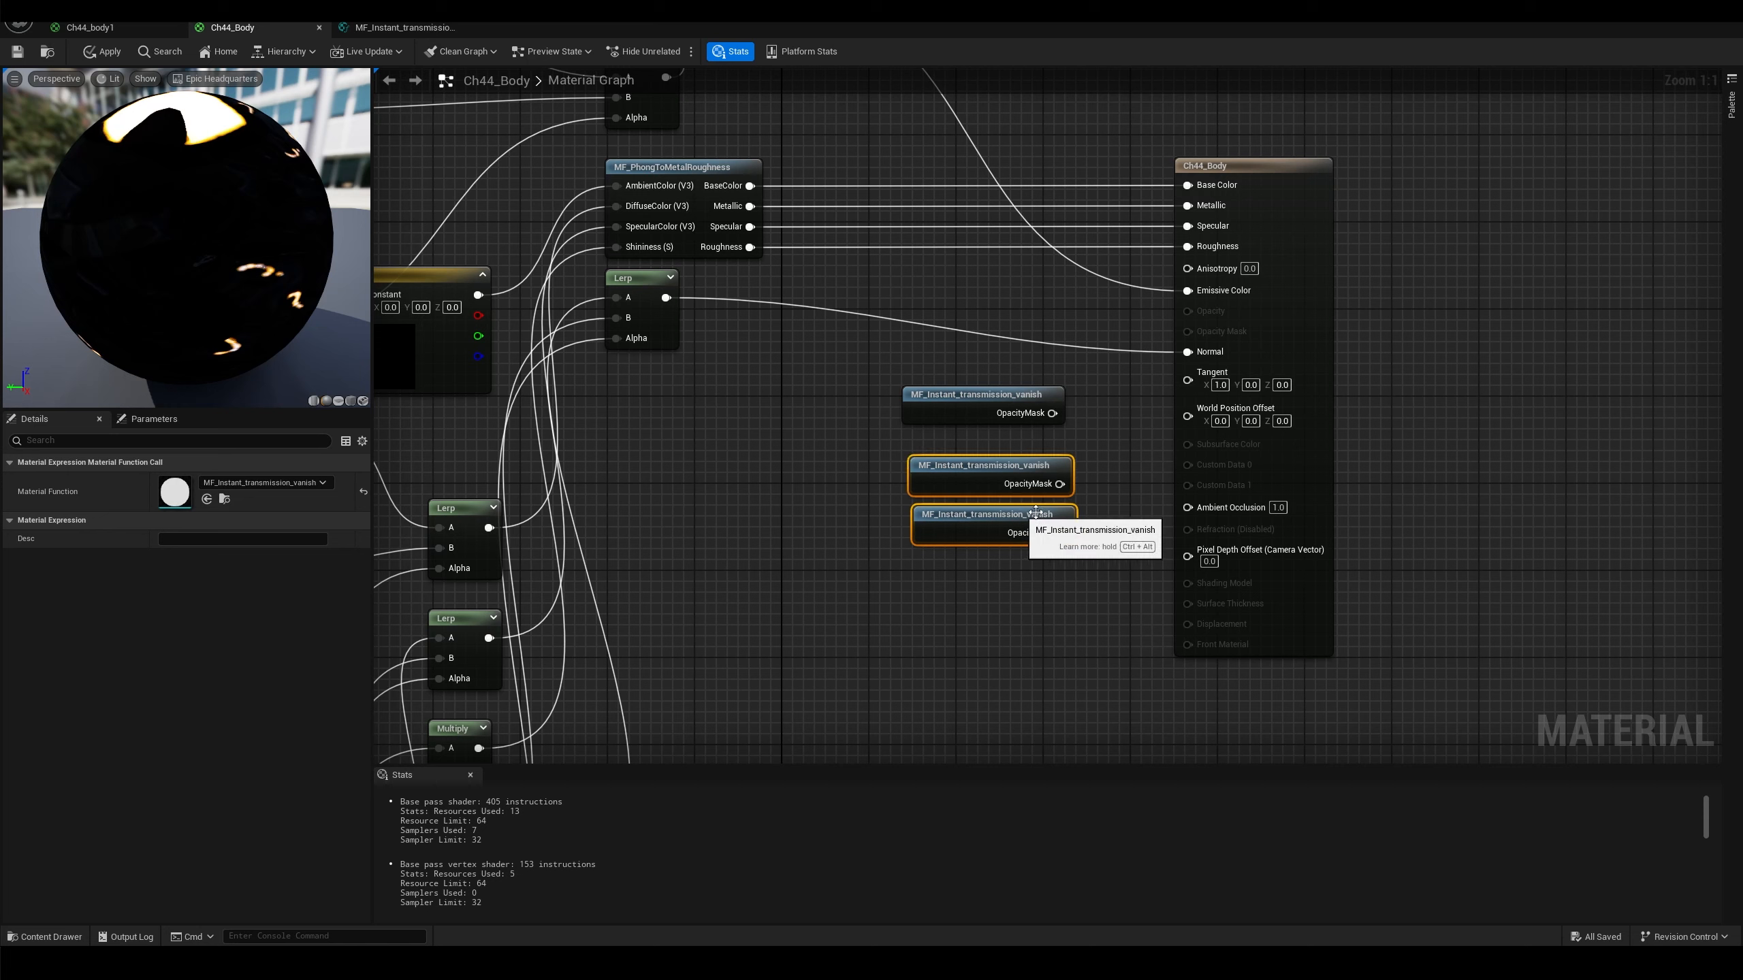
key("Delete")
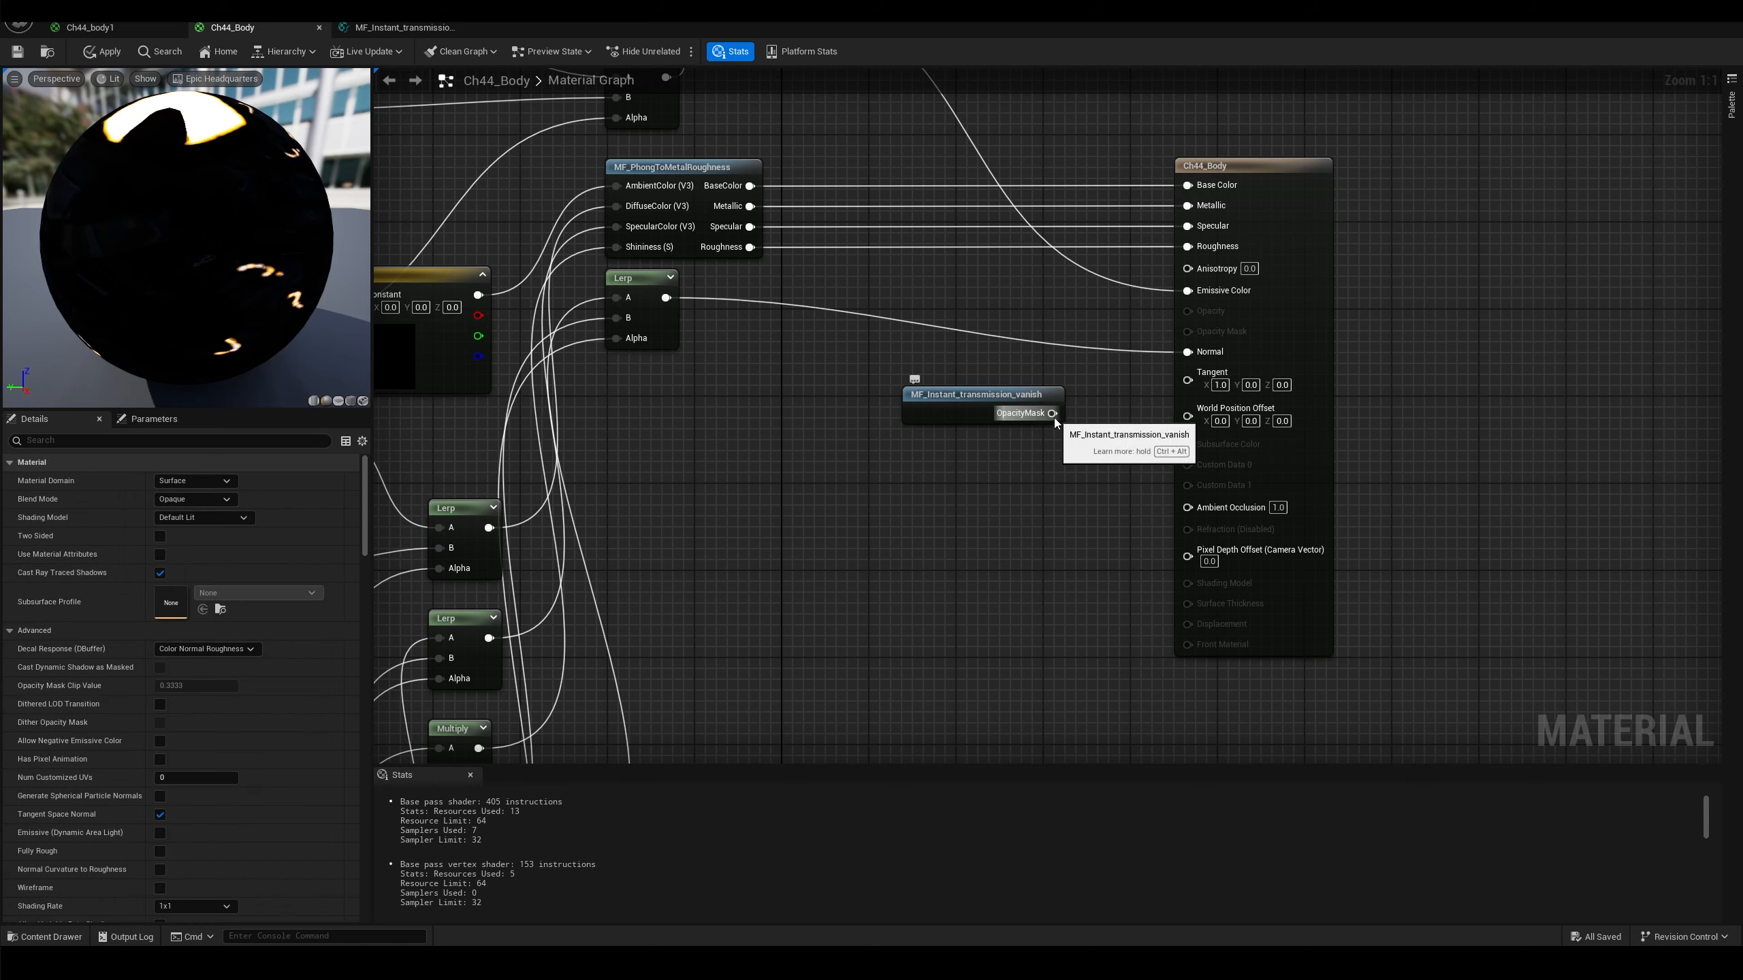
Connect the OpacityMask output of MF_Instant_transmission_vanish to the Opacity Mask input of Ch44_Body
left_click_drag(1054, 417, 1186, 332)
left_click_drag(1135, 401, 1199, 330)
left_click(949, 526)
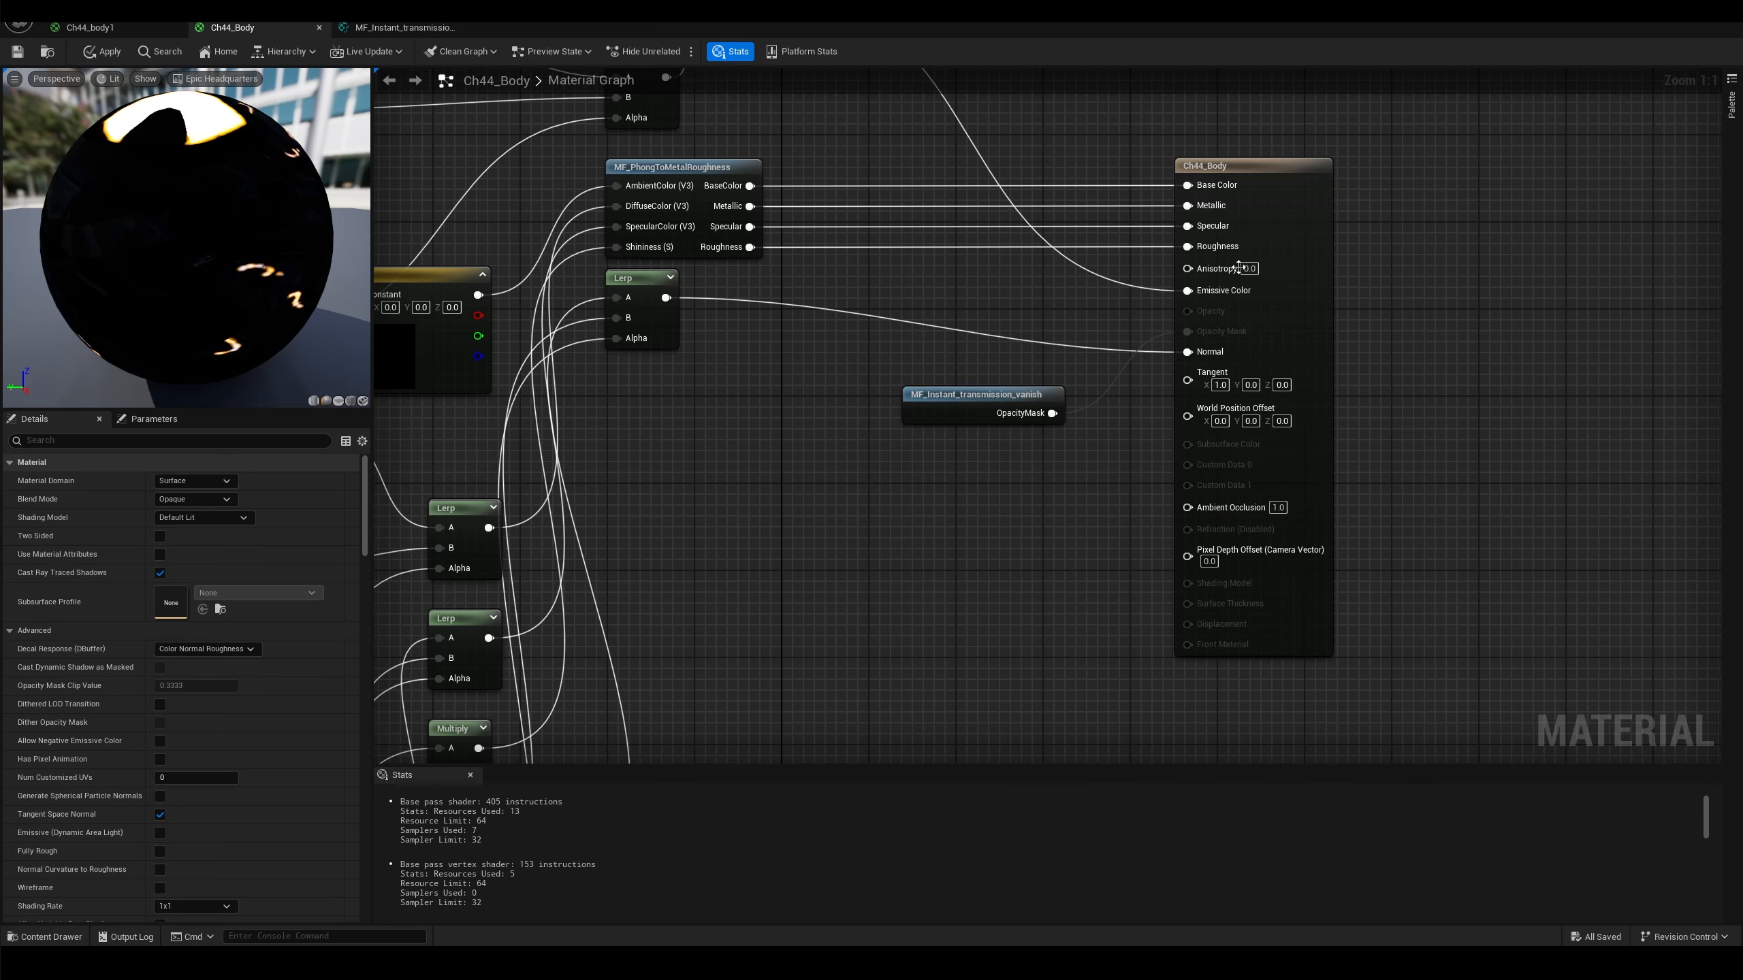
Set the Ch44_Body material's blend mode to Masked and apply the material changes
left_click(1321, 154)
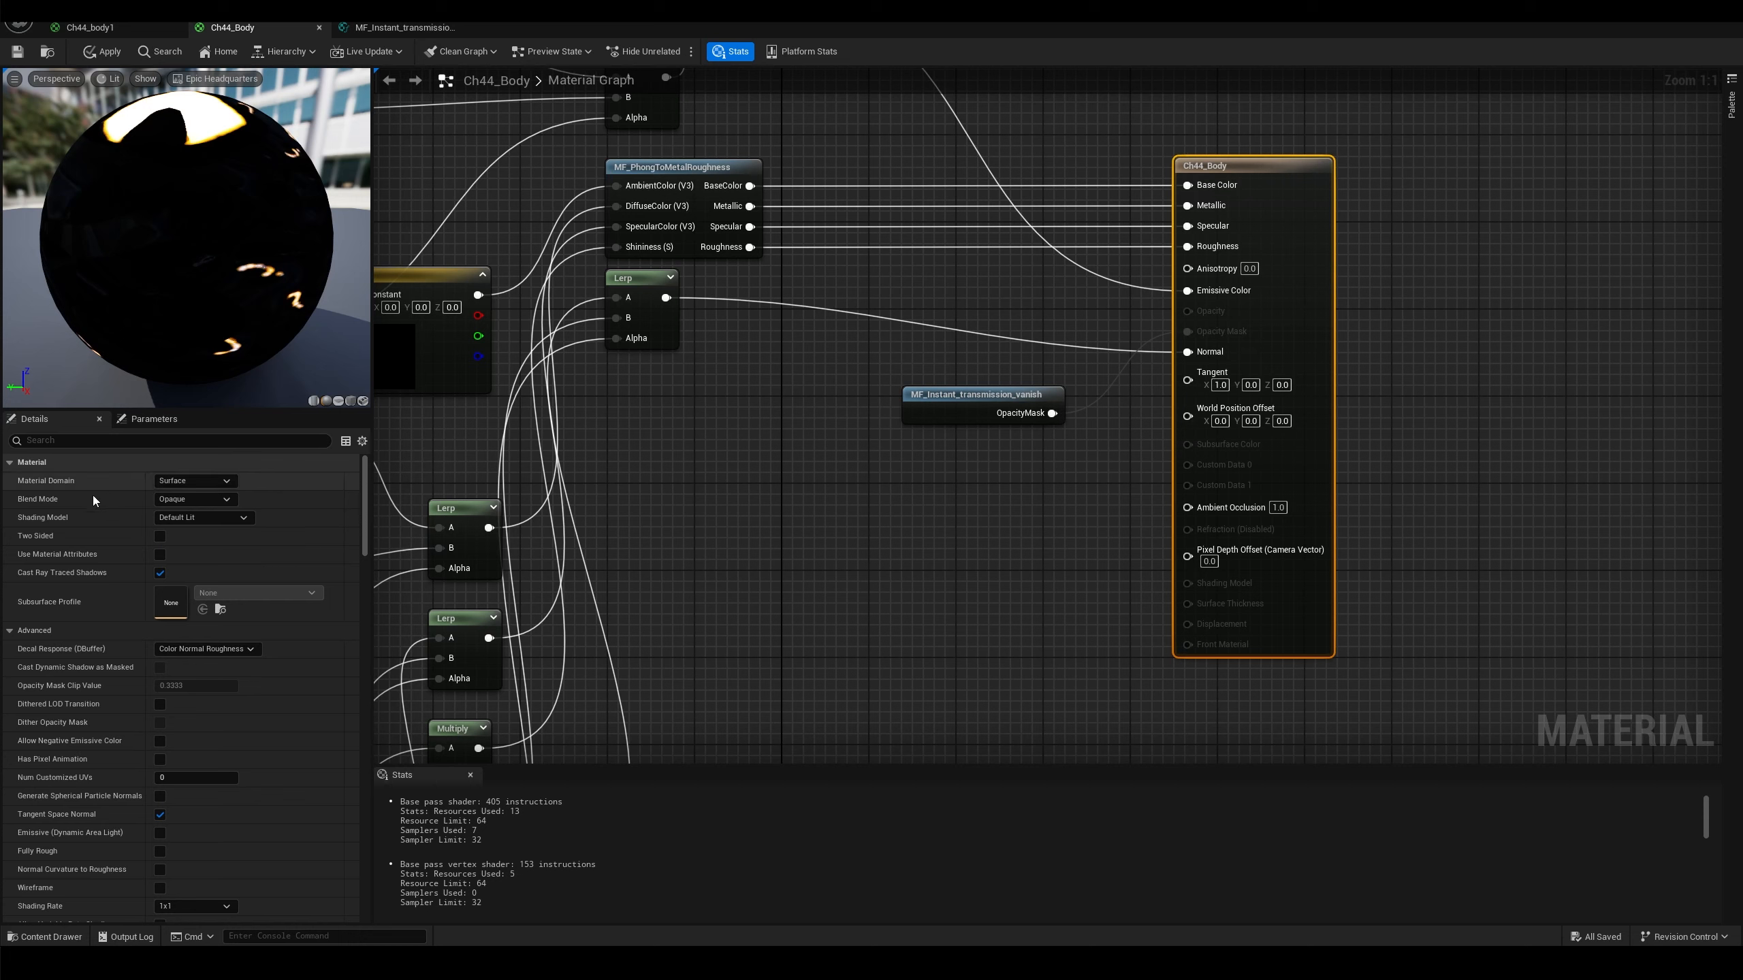
left_click(224, 500)
left_click(180, 526)
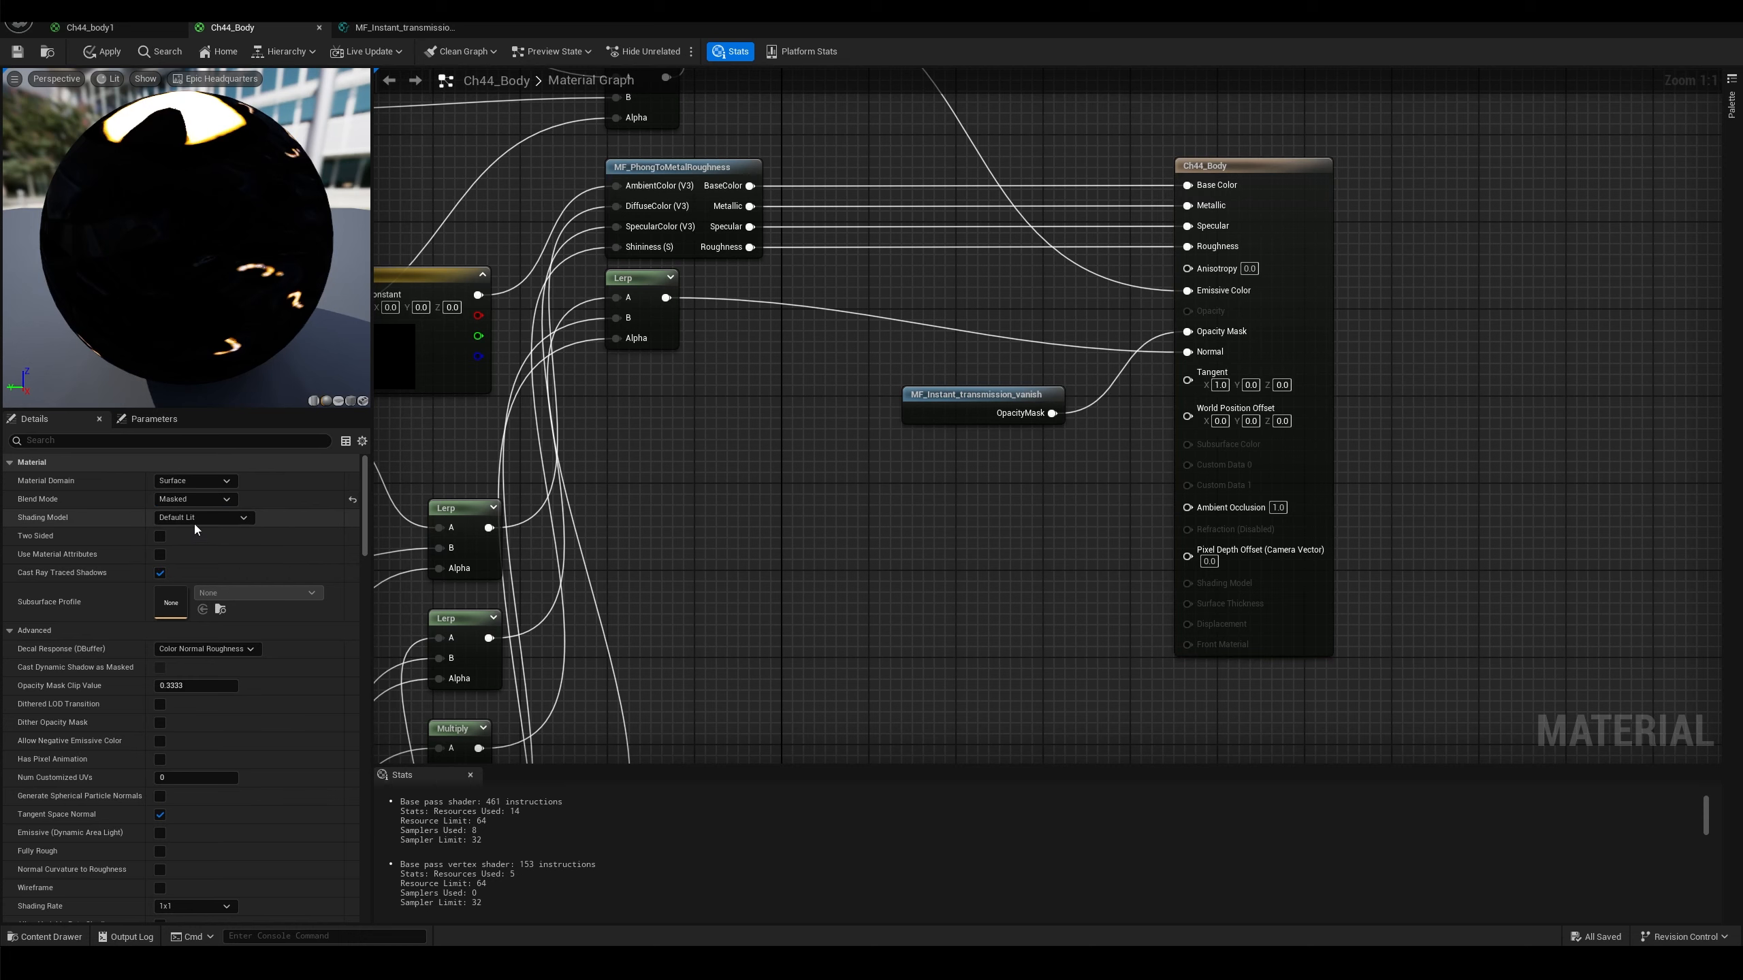
left_click(103, 52)
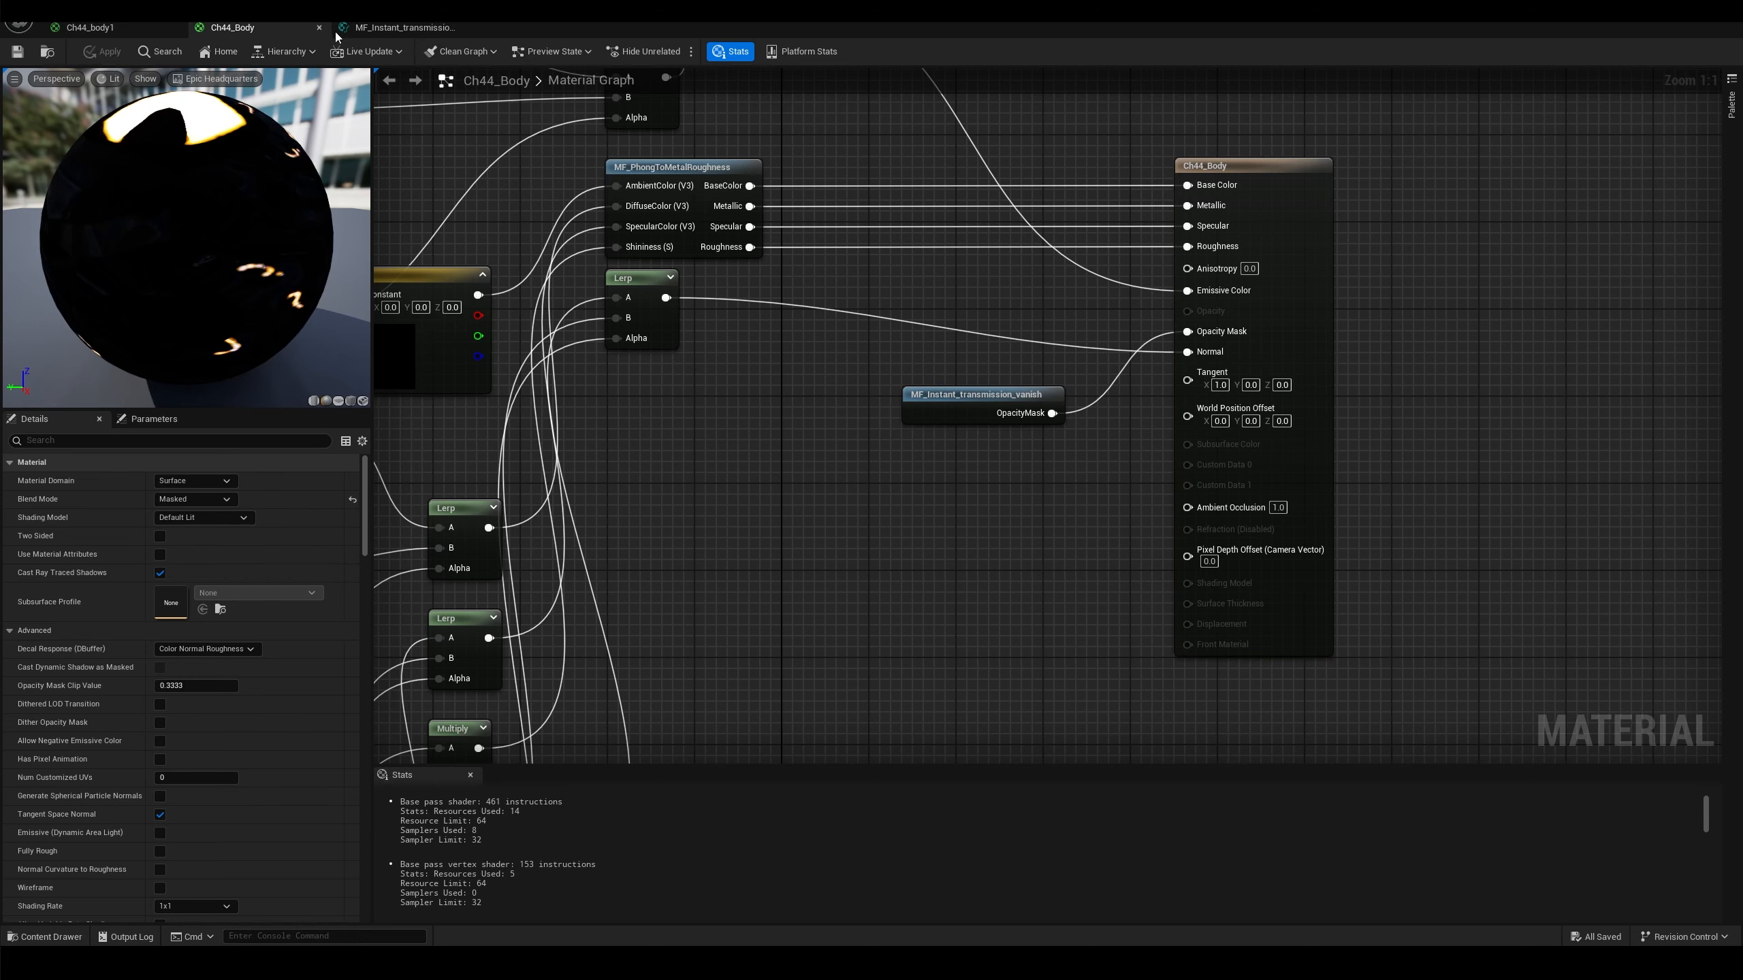
left_click(463, 28)
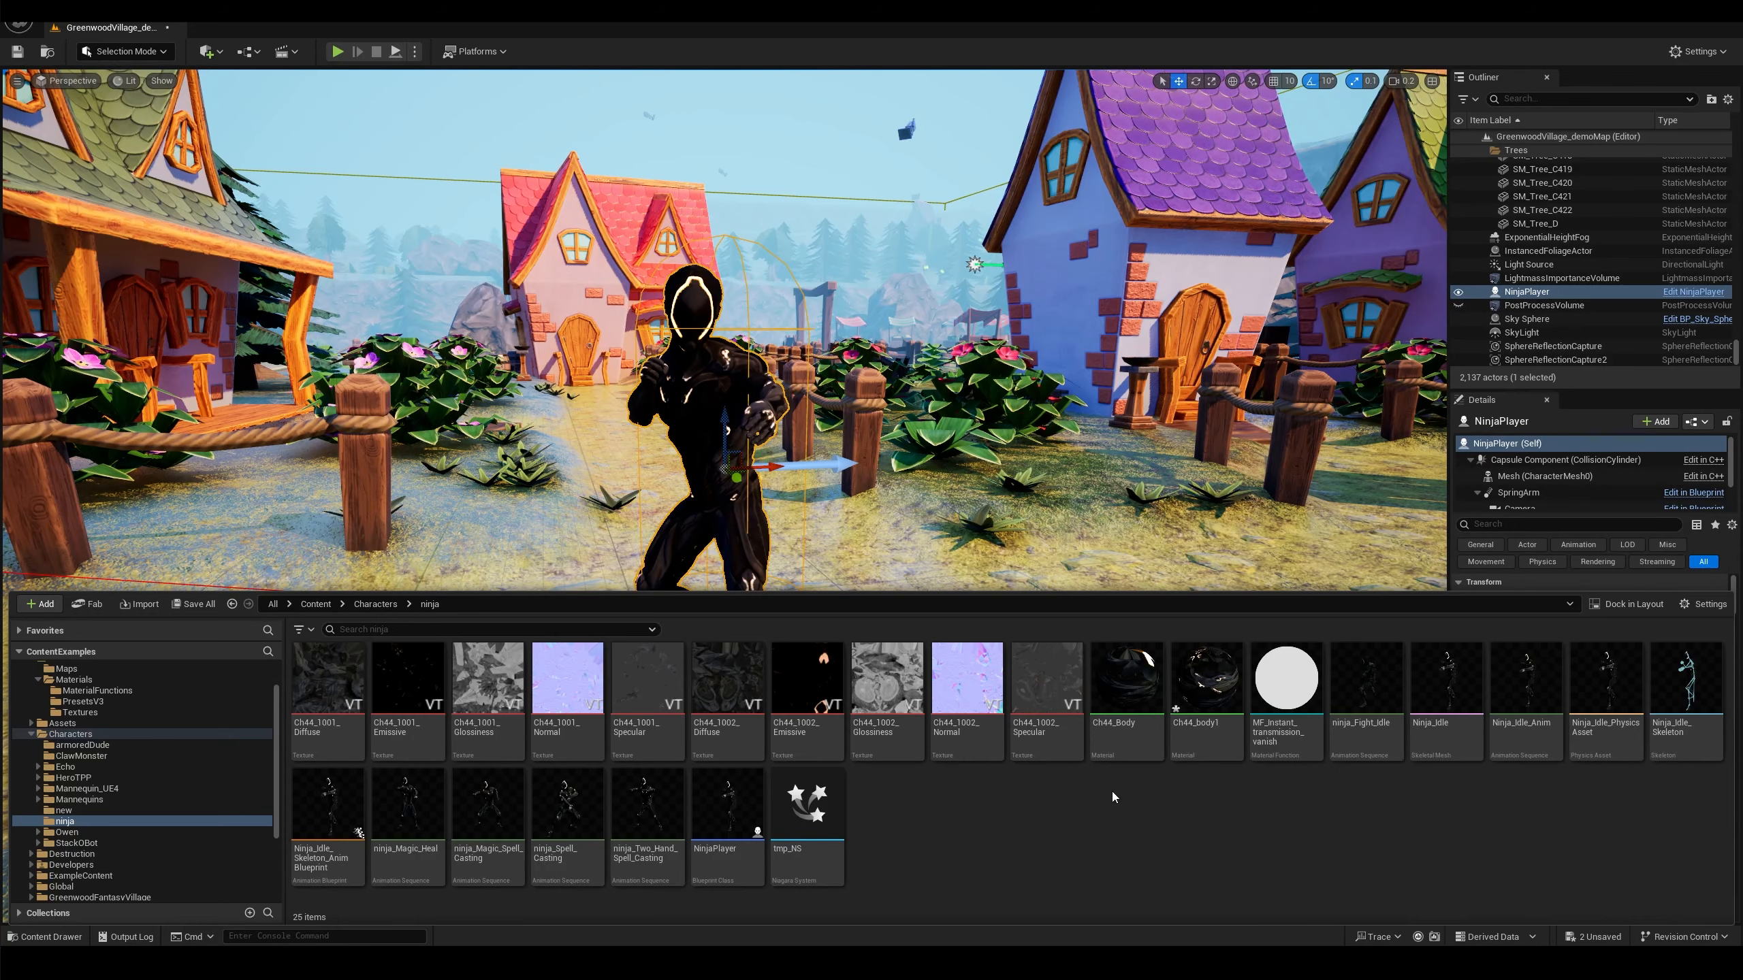
Create a Niagara system in the ninja folder from the Minimal emitter template and name it NS_blackLines
right_click(939, 831)
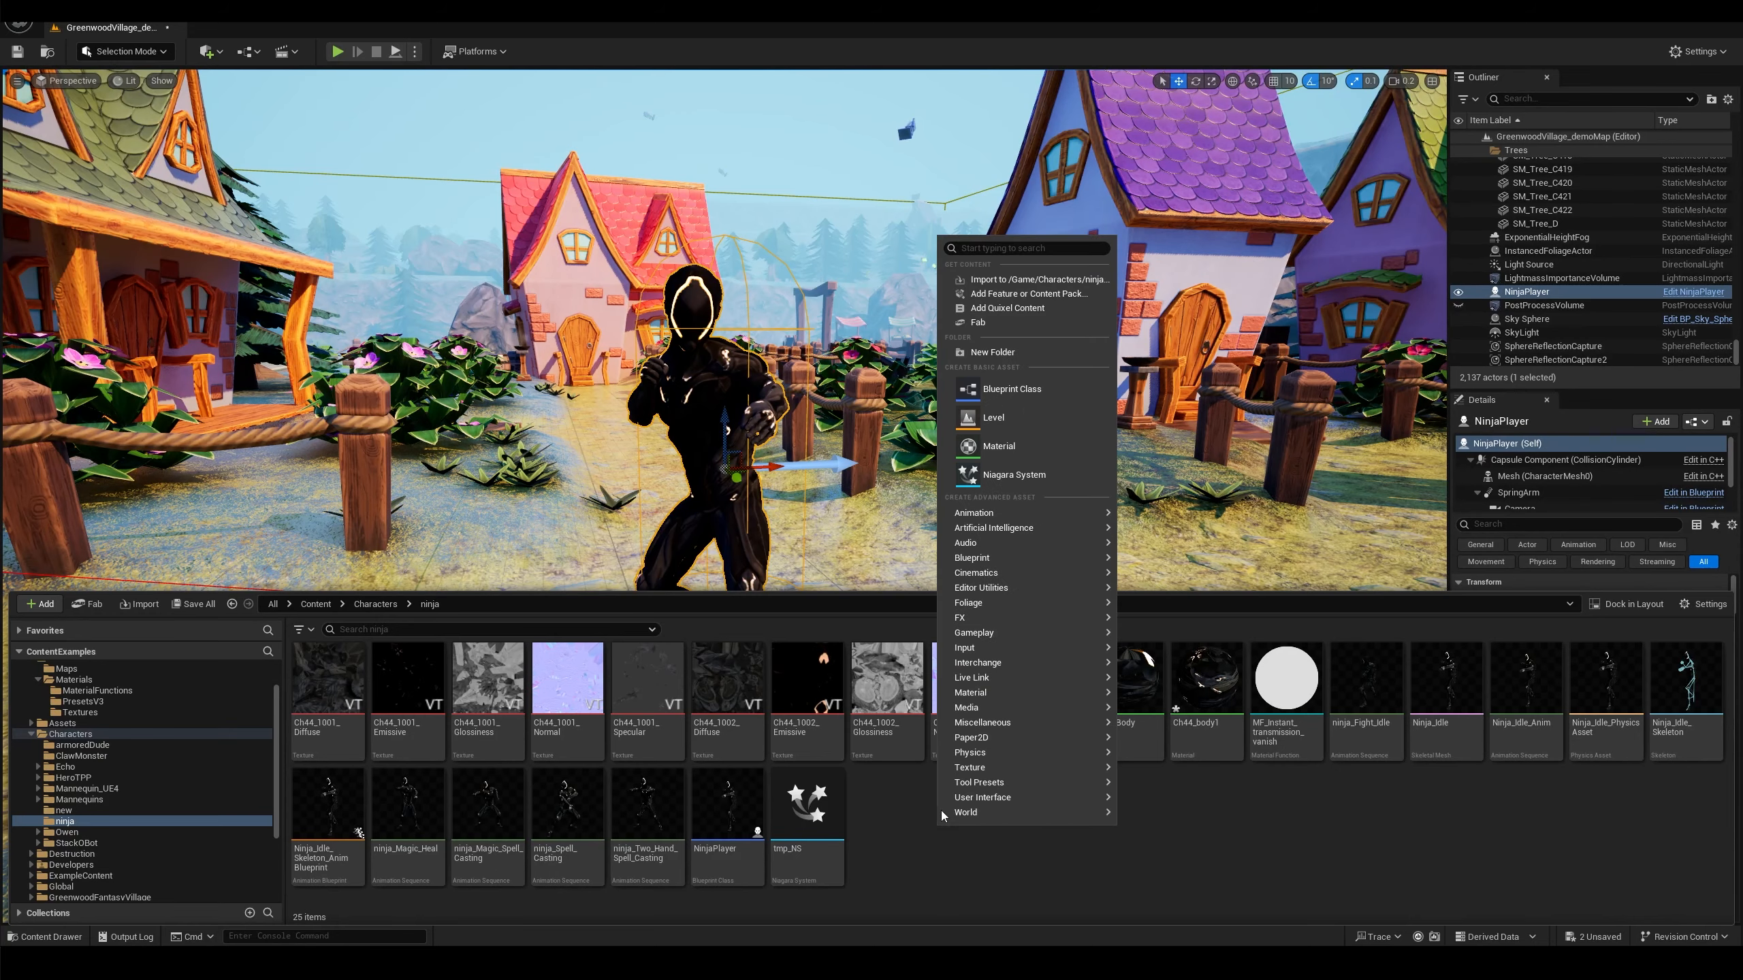
left_click(1005, 475)
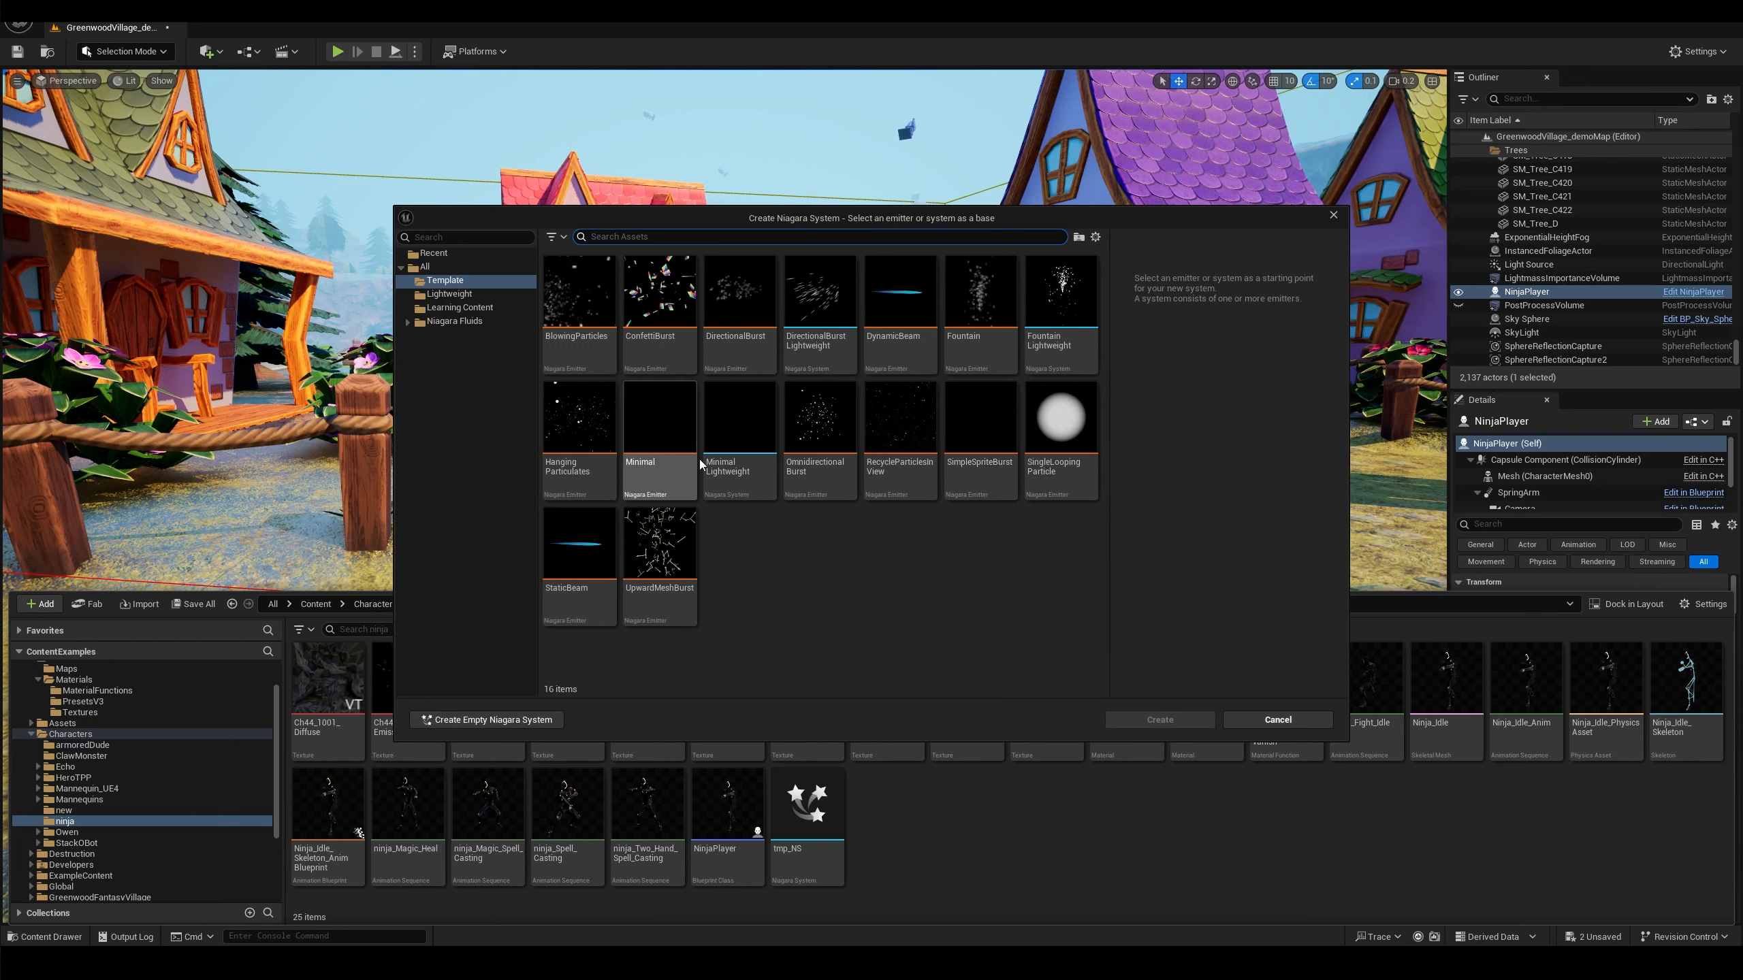
mouse_move(692, 438)
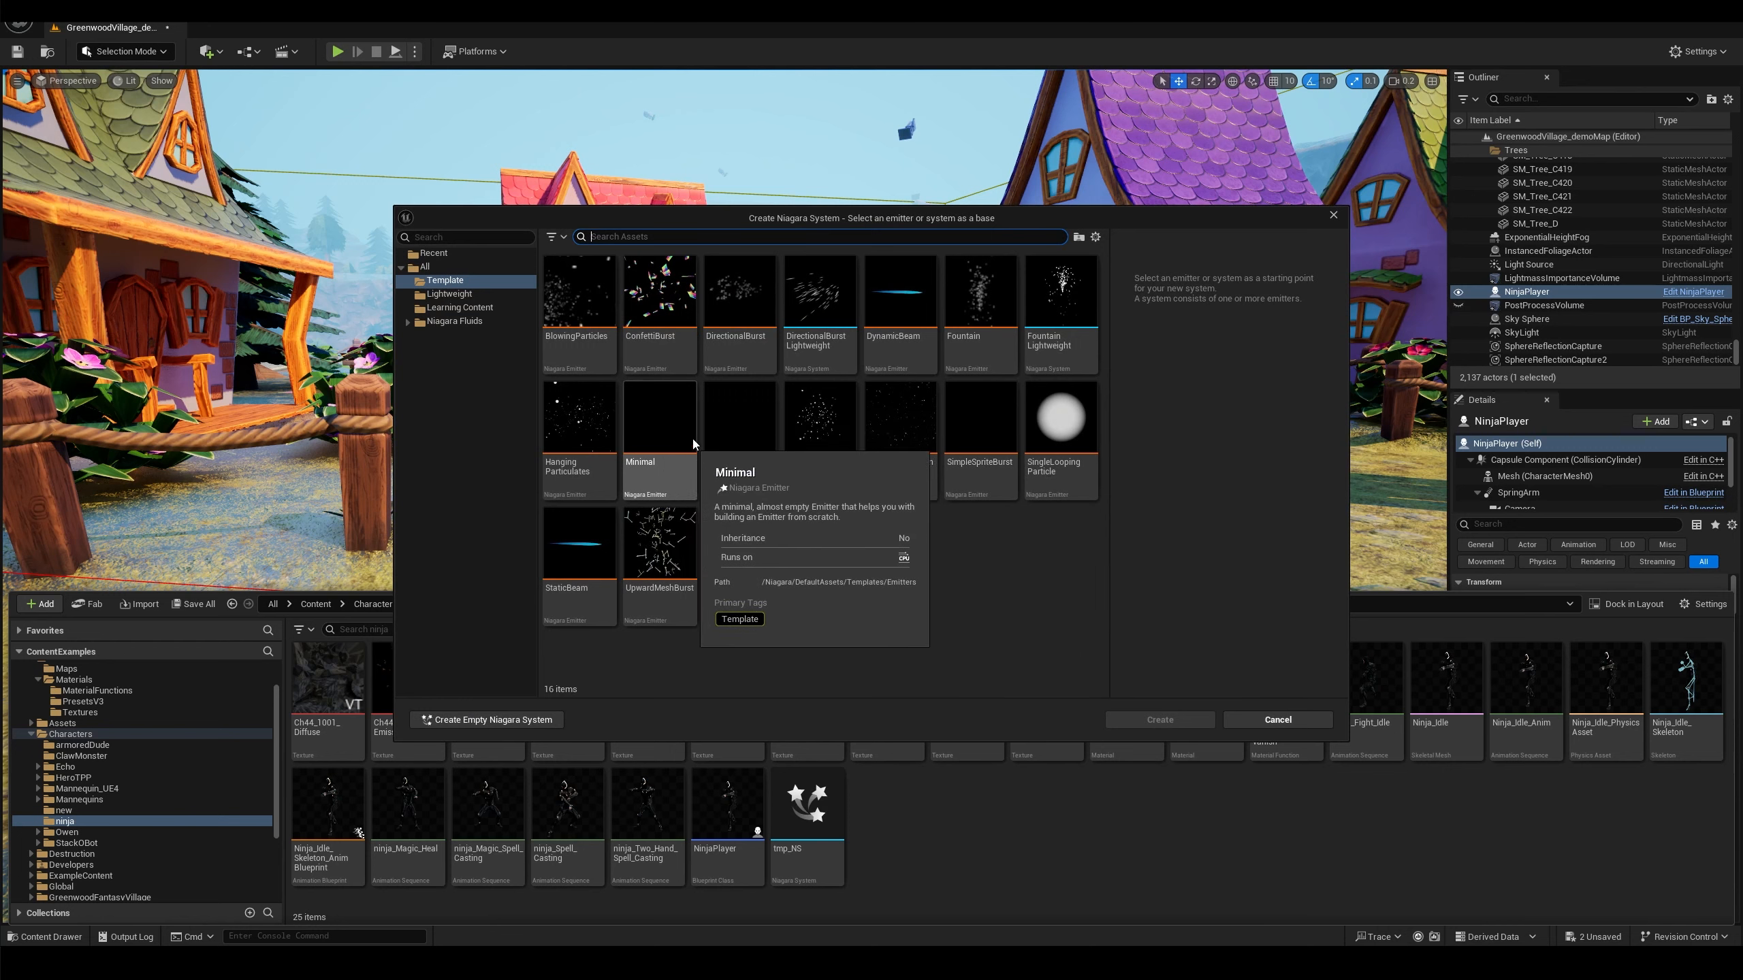
left_click(667, 412)
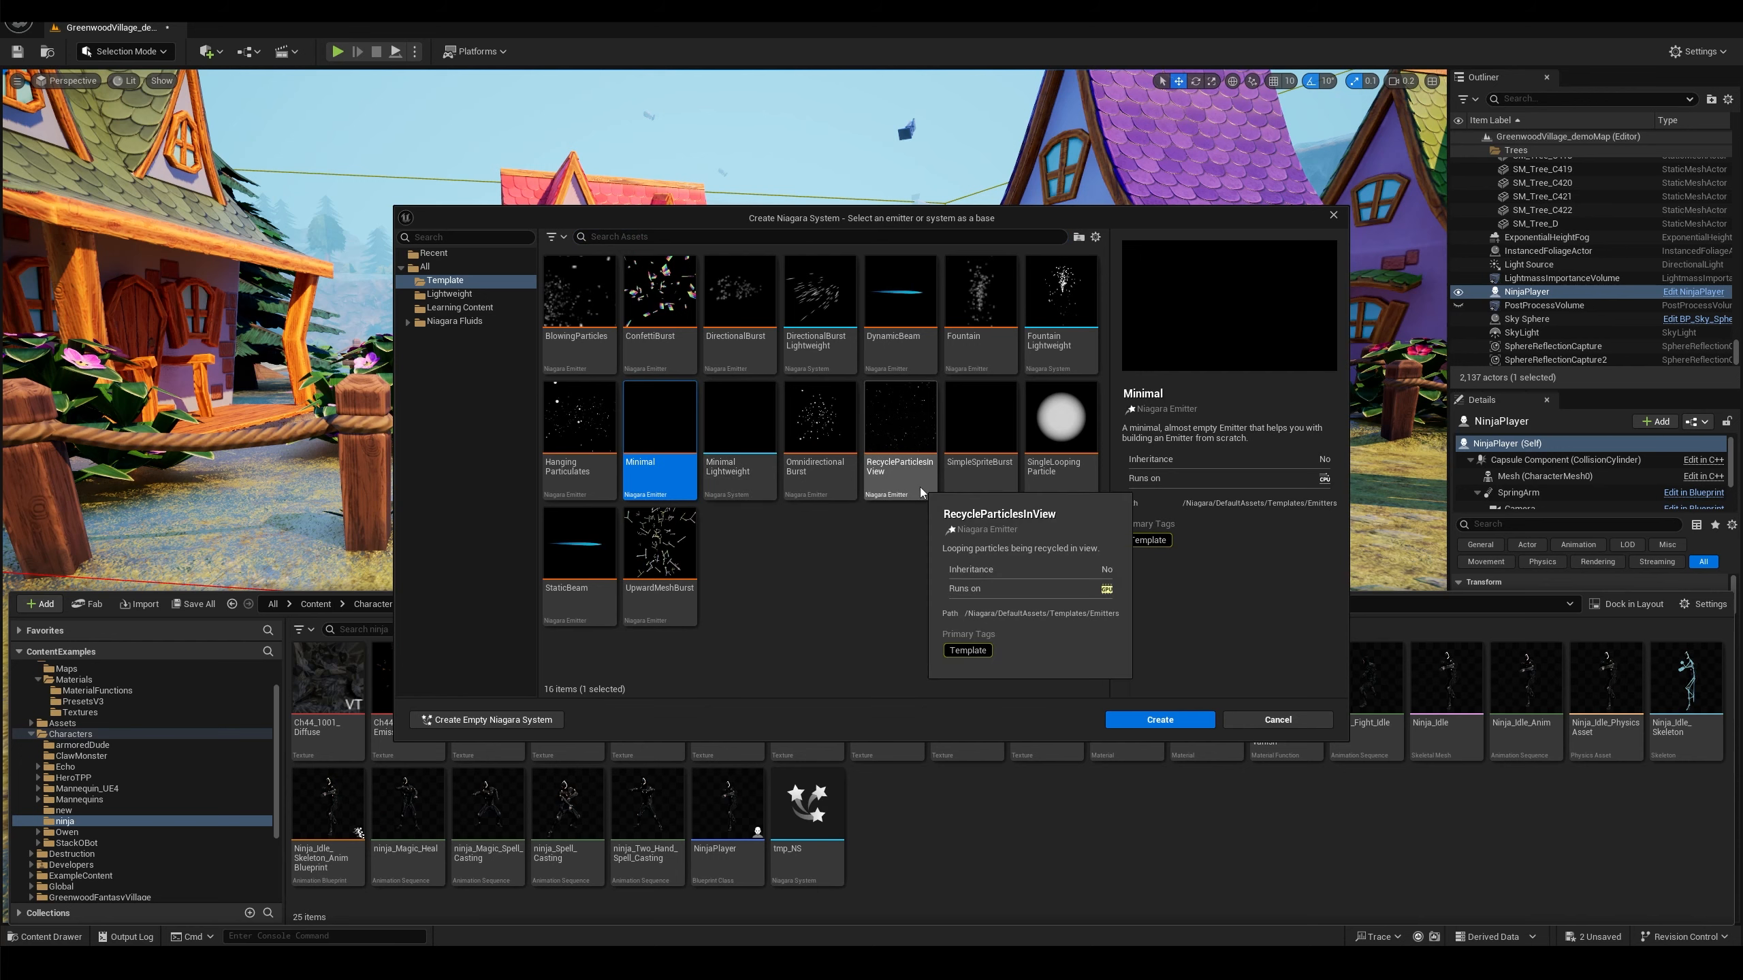
left_click(1145, 718)
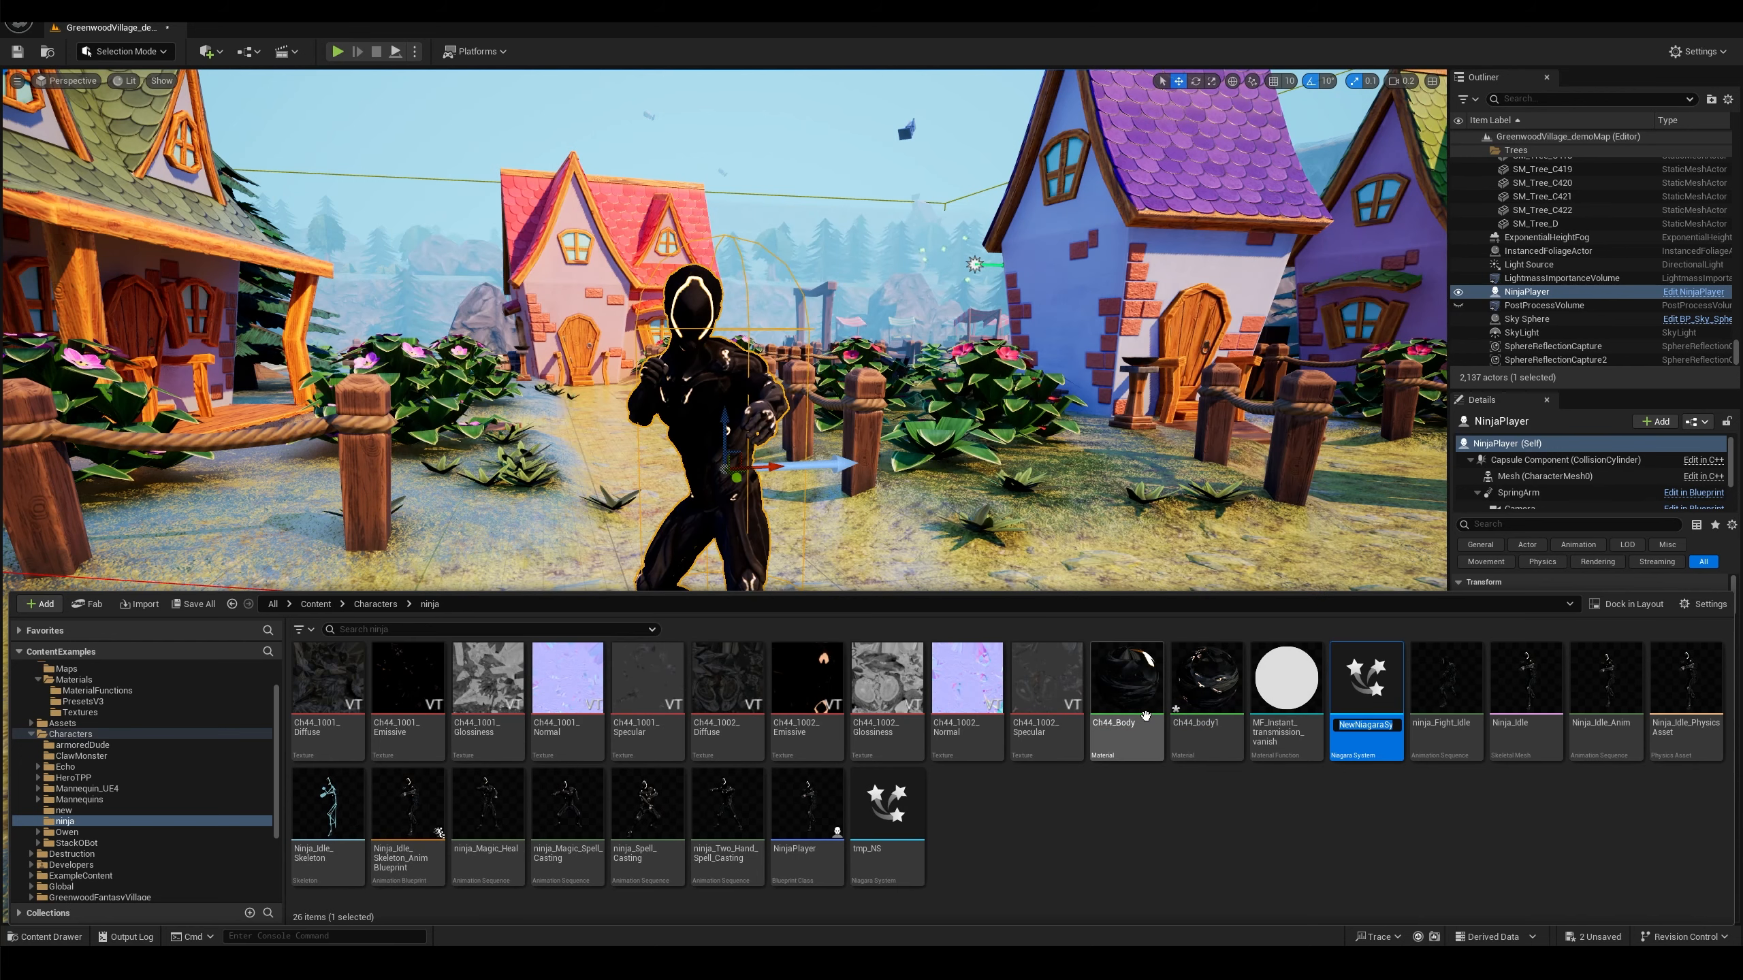
type("NS_blackLines")
key("Return")
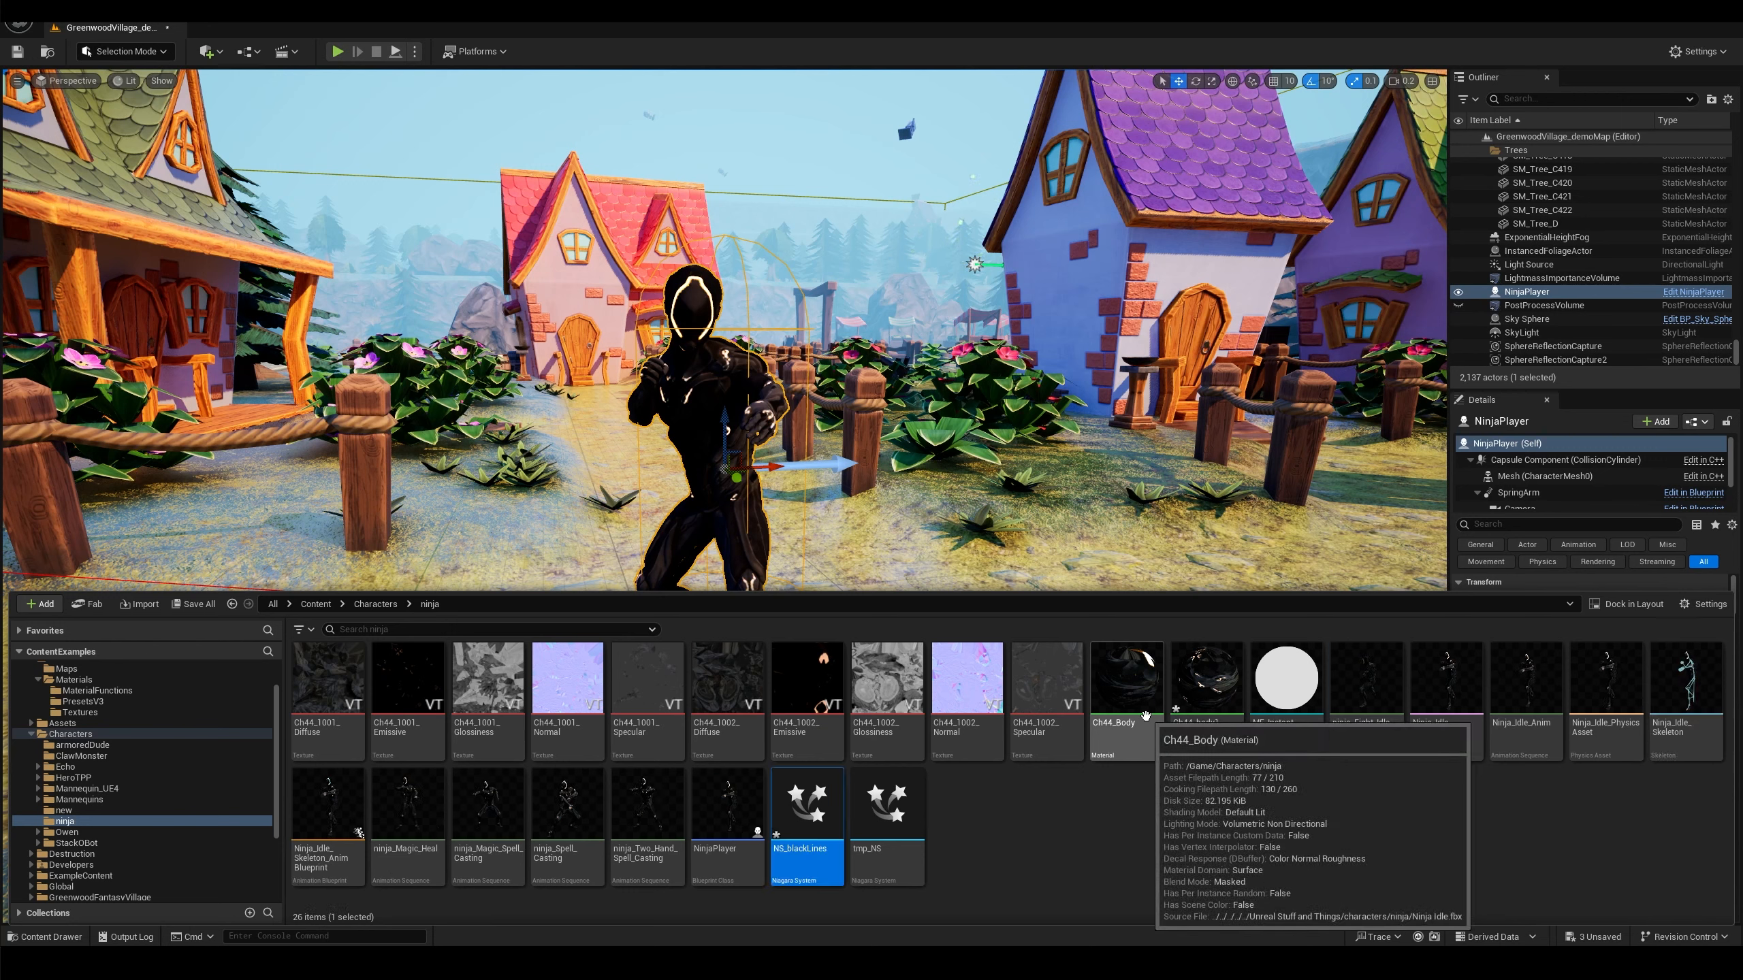
In the NS_blackLines system, pause the preview playback and rename the Minimal emitter BlackLines
double_click(823, 797)
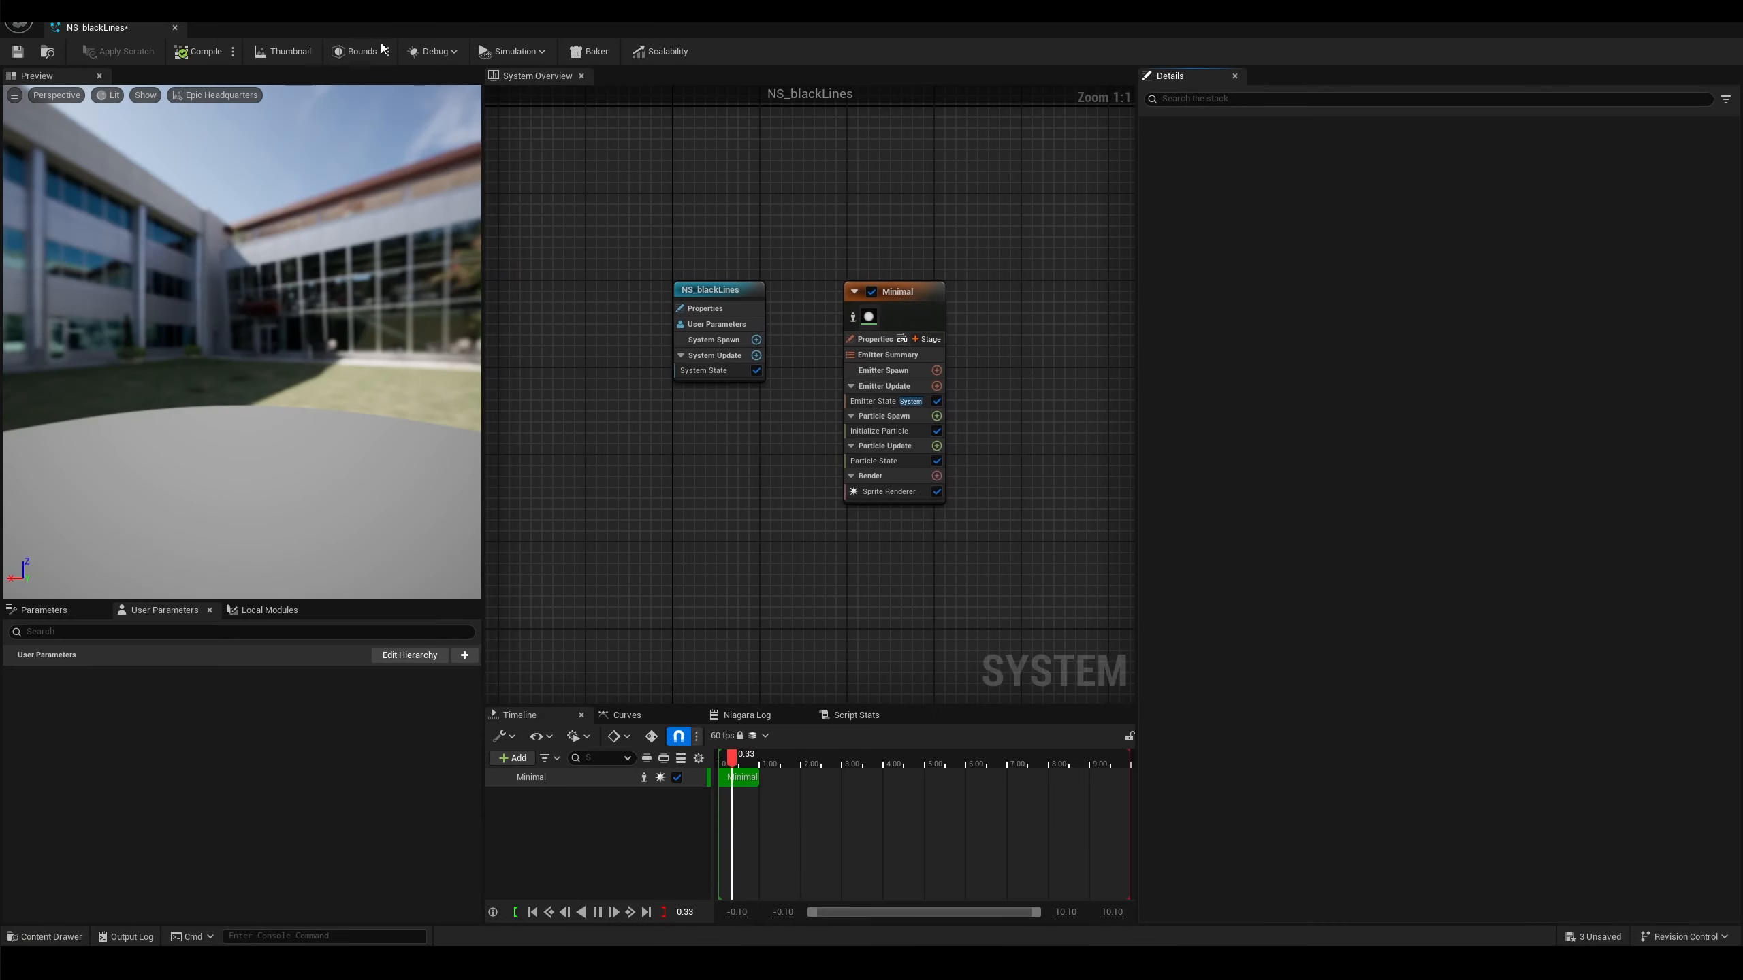
left_click(600, 914)
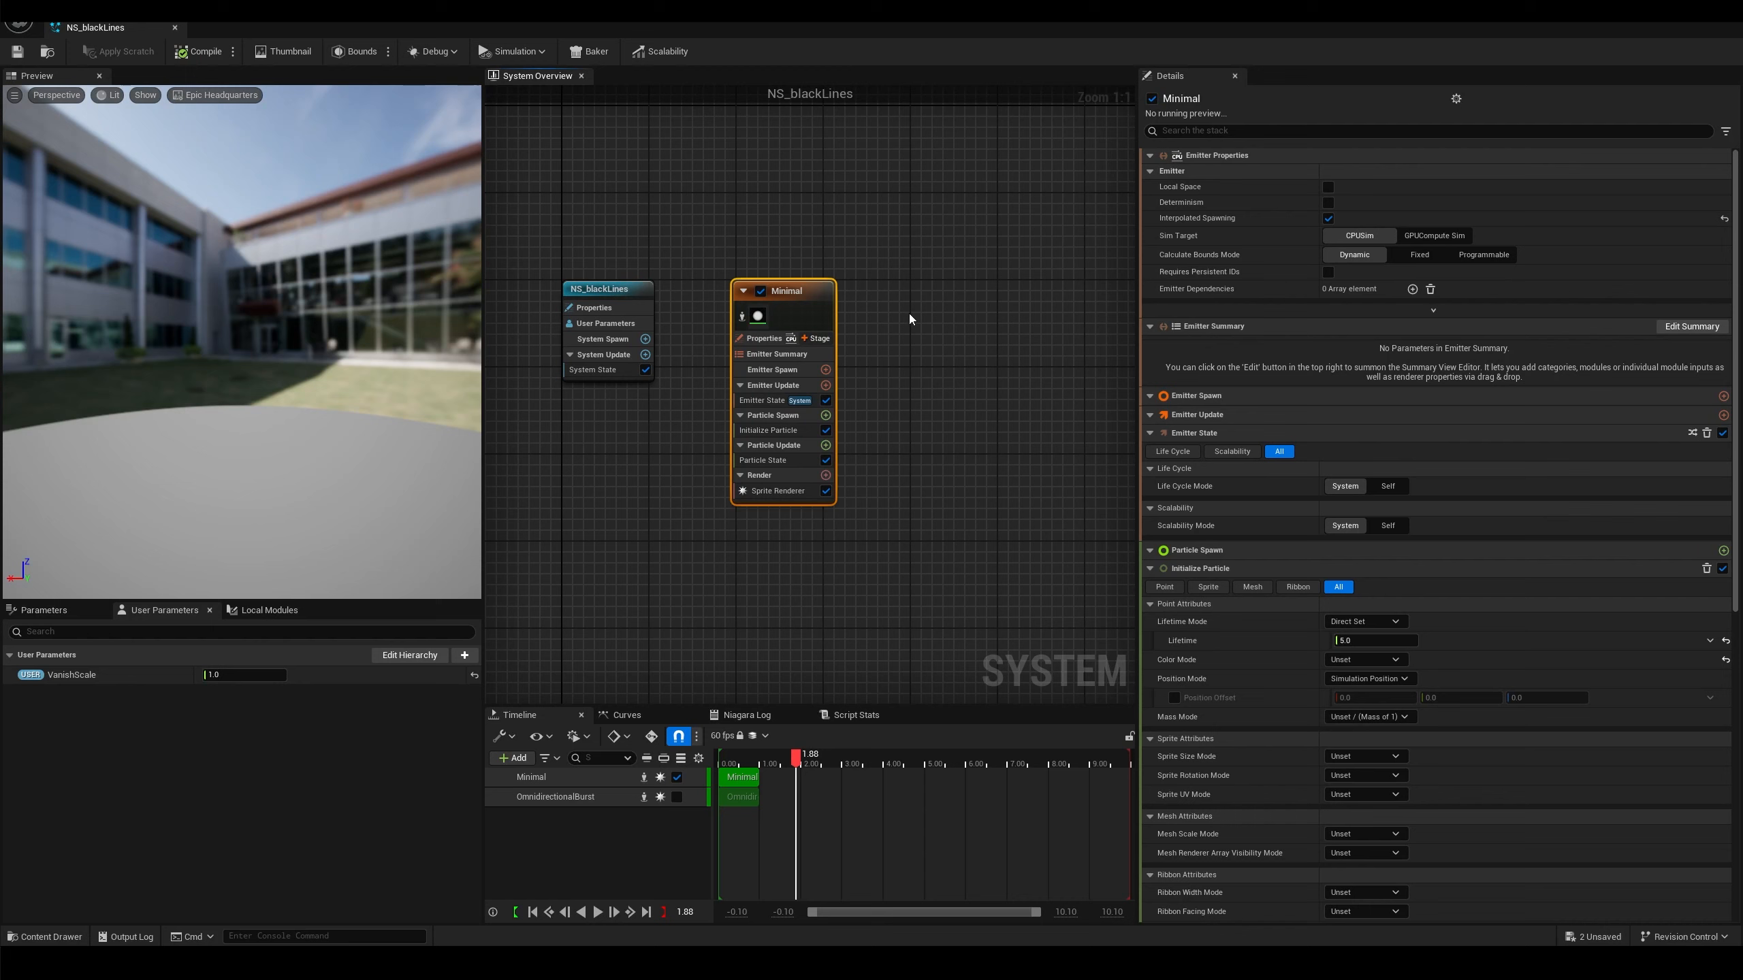
double_click(803, 294)
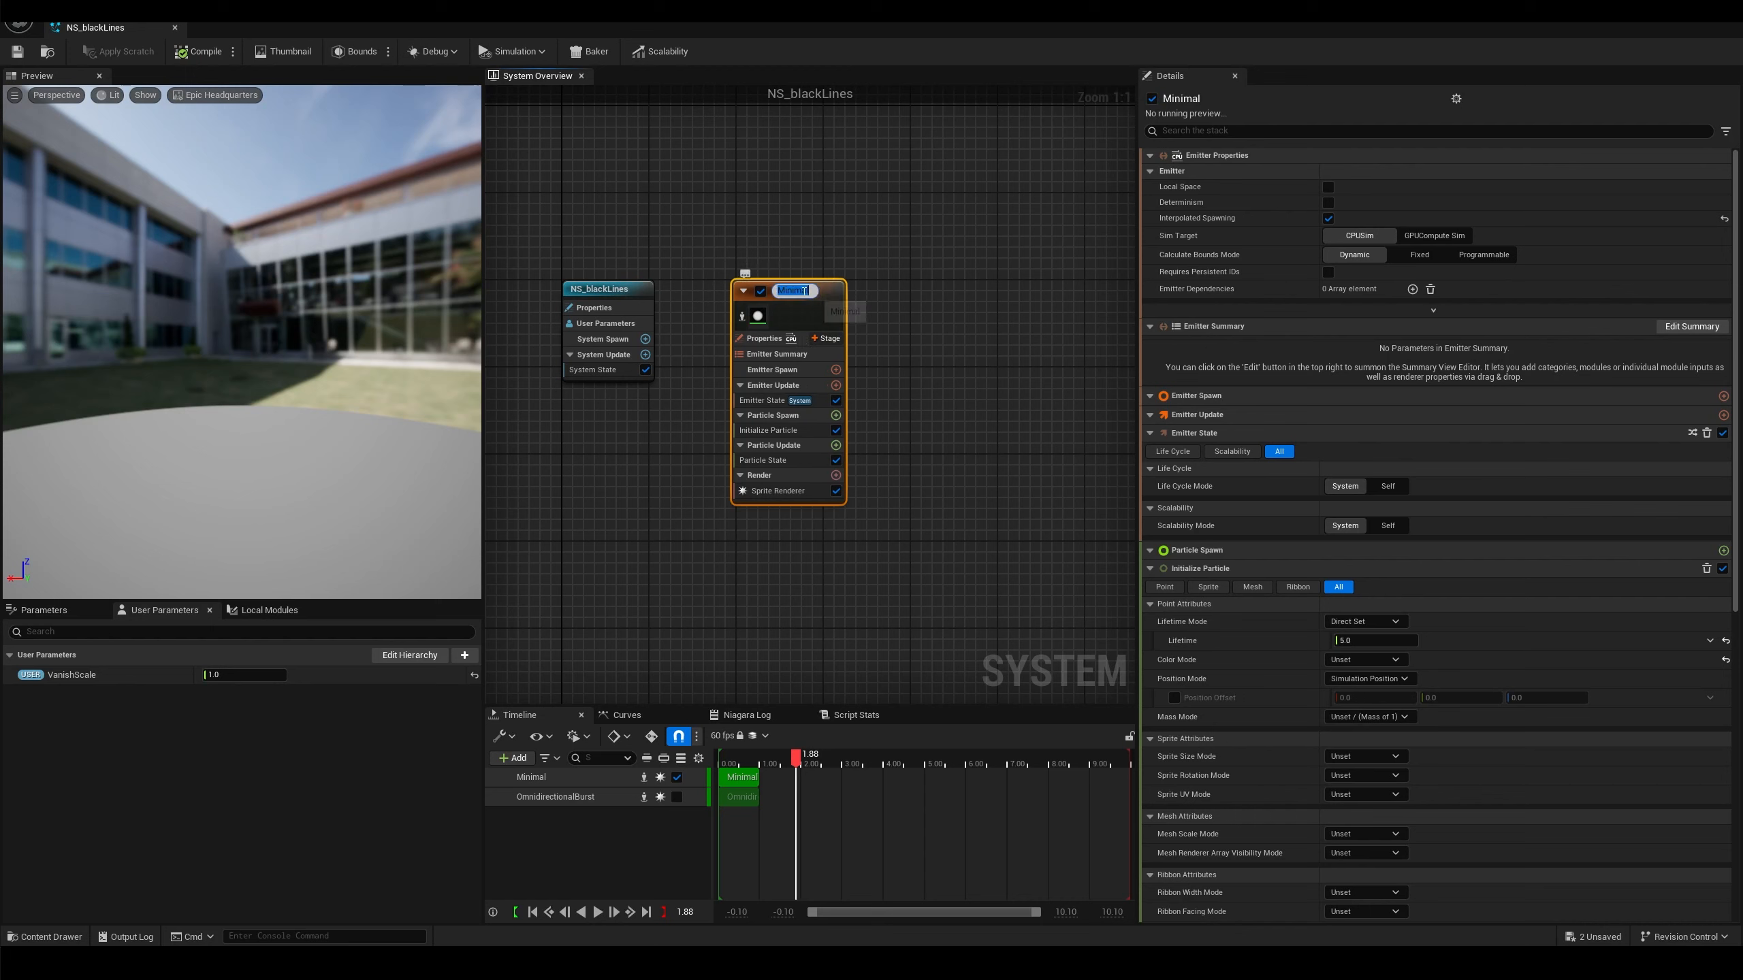
type("BlackLines")
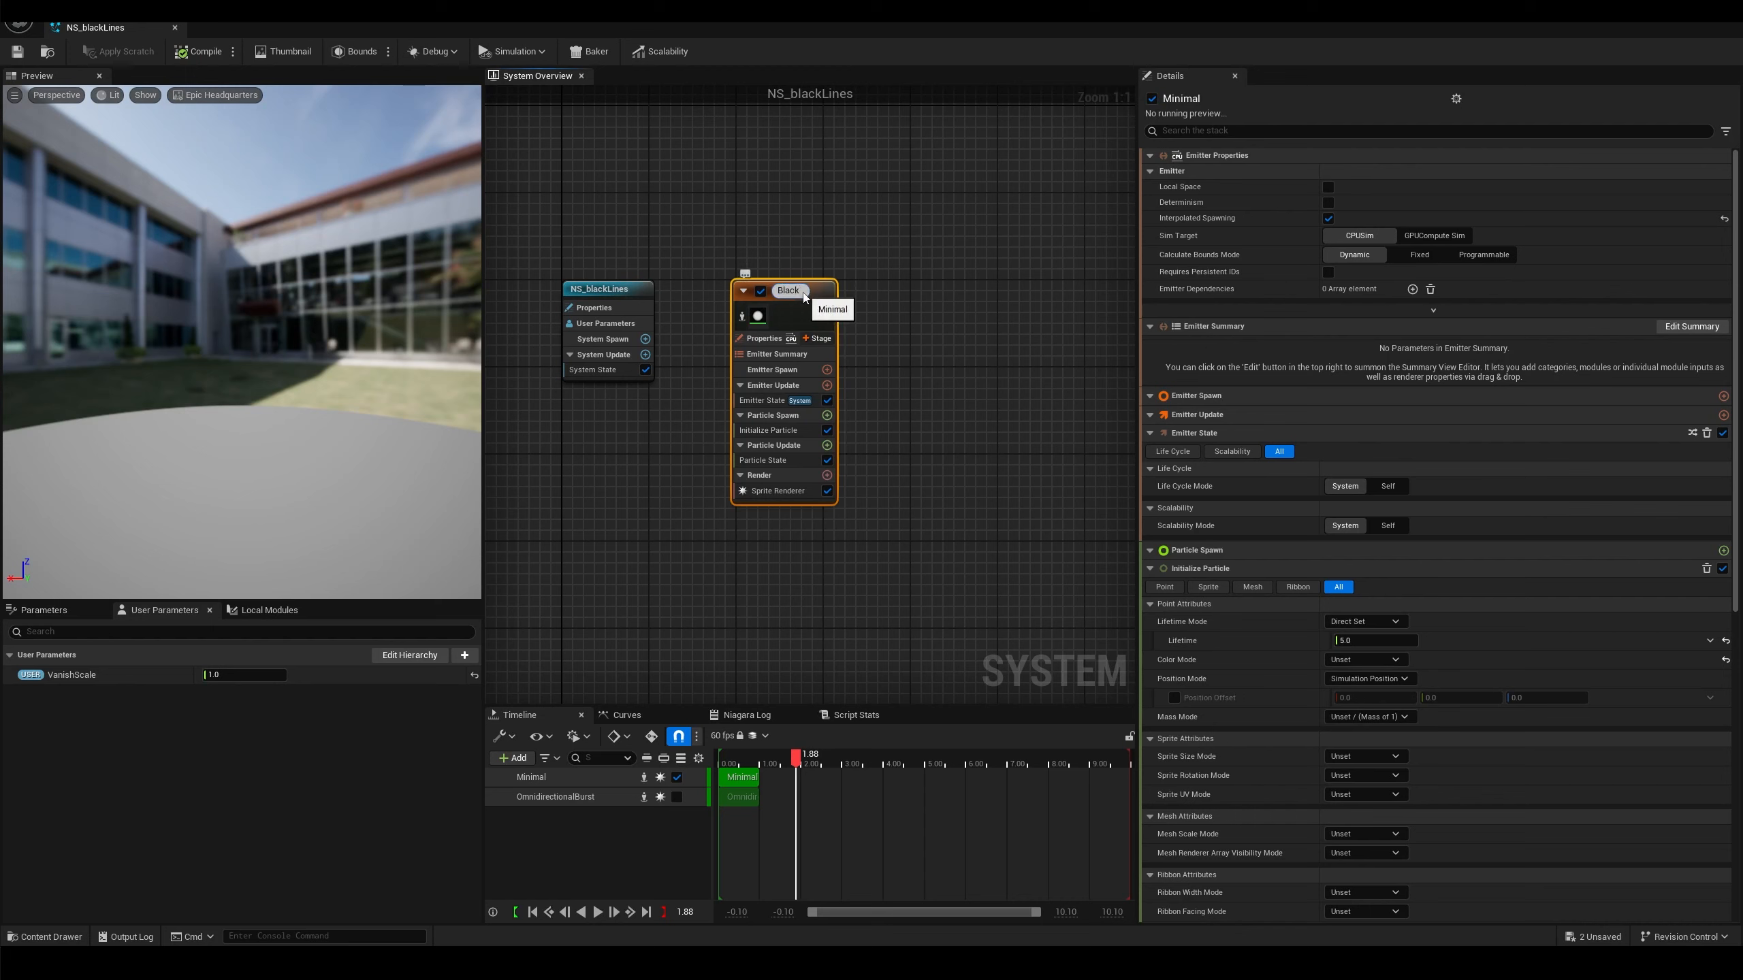
key("Return")
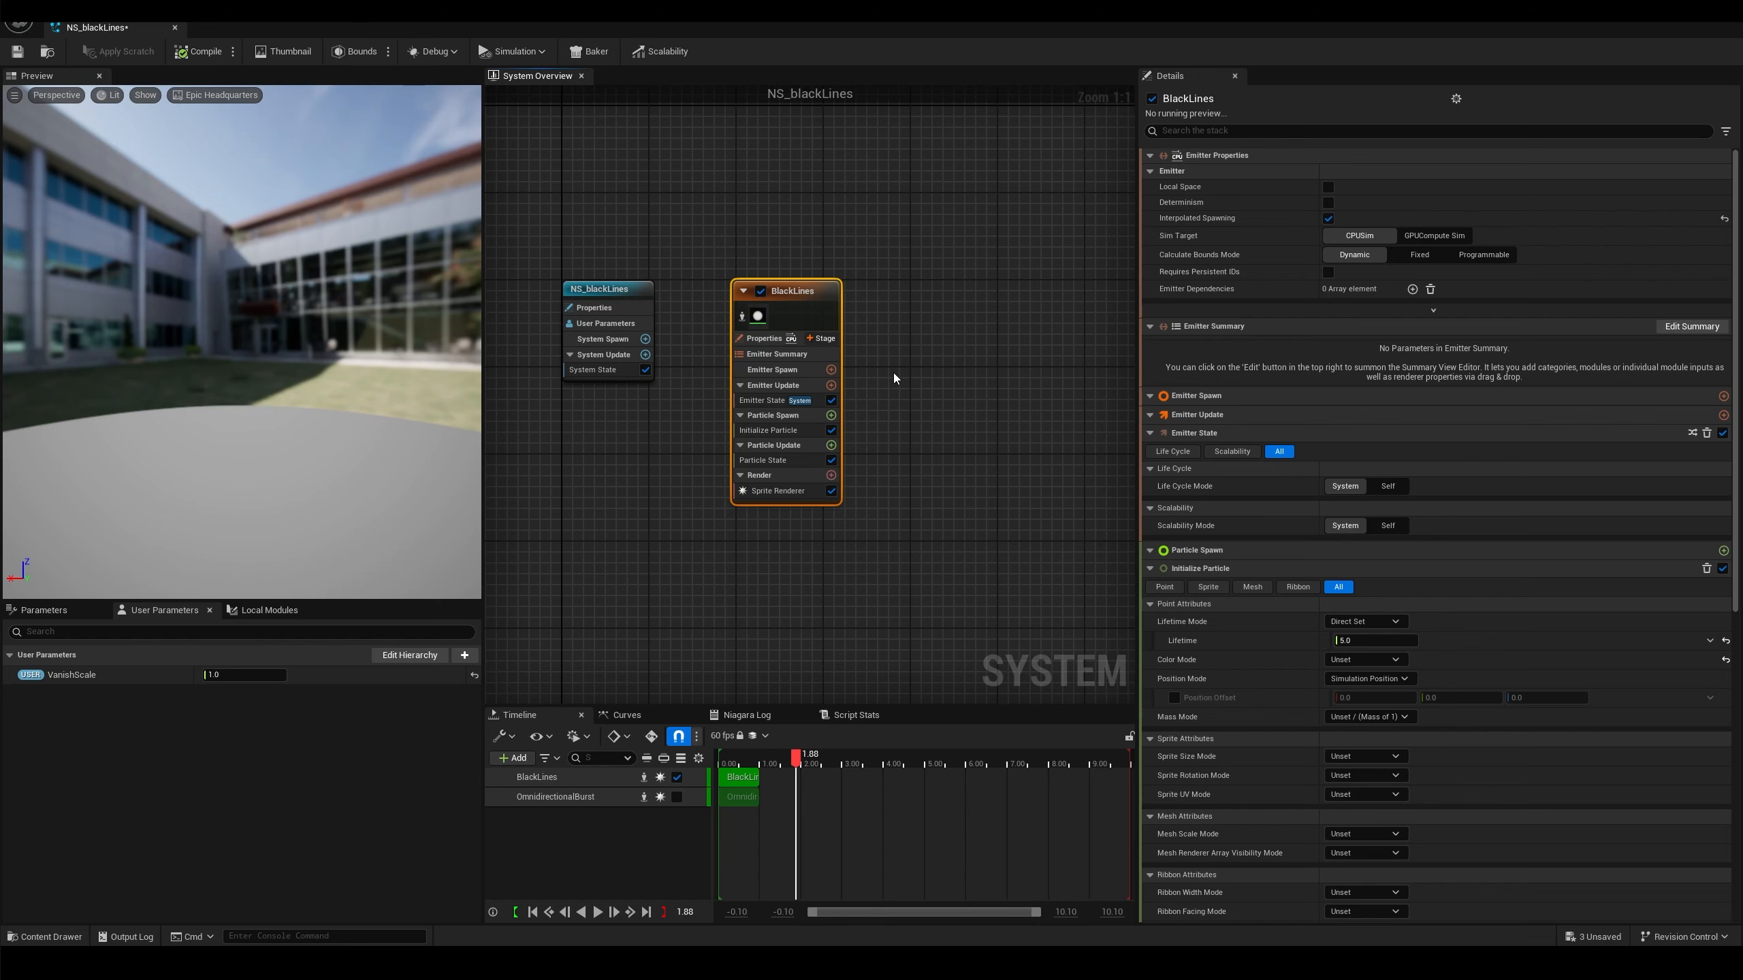
Set the BlackLines emitter to GPUCompute Sim with Fixed bounds, and its Emitter State life cycle mode to Self
left_click(774, 341)
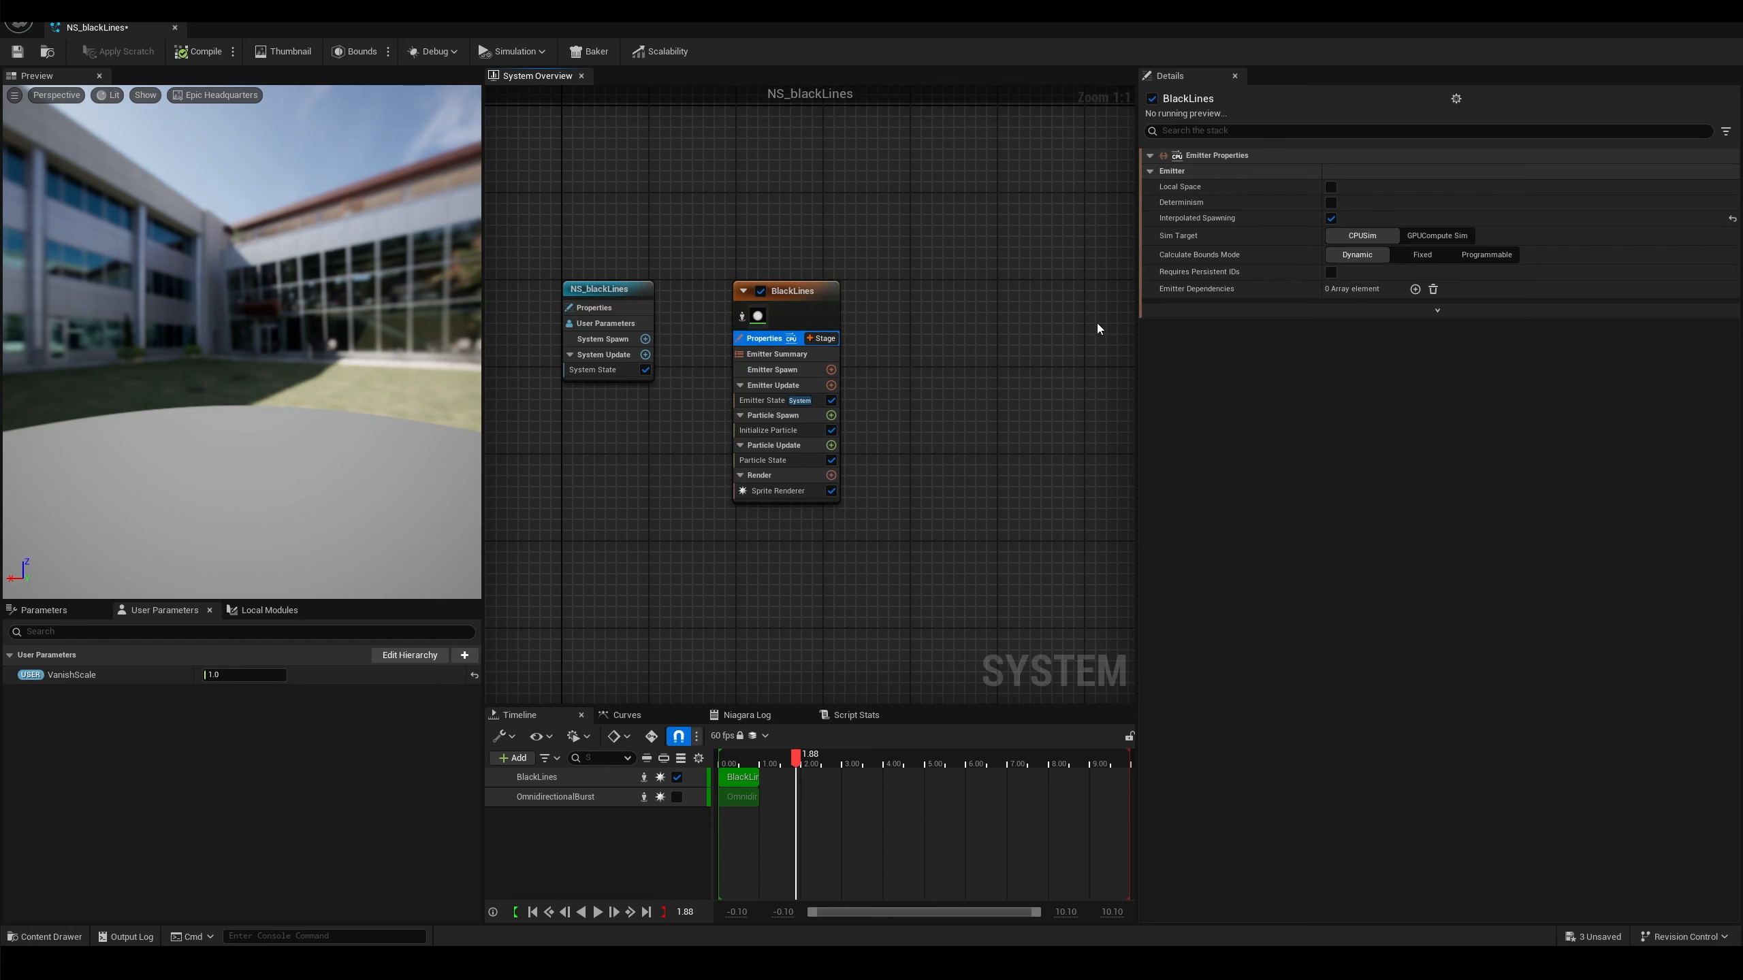
left_click(1438, 237)
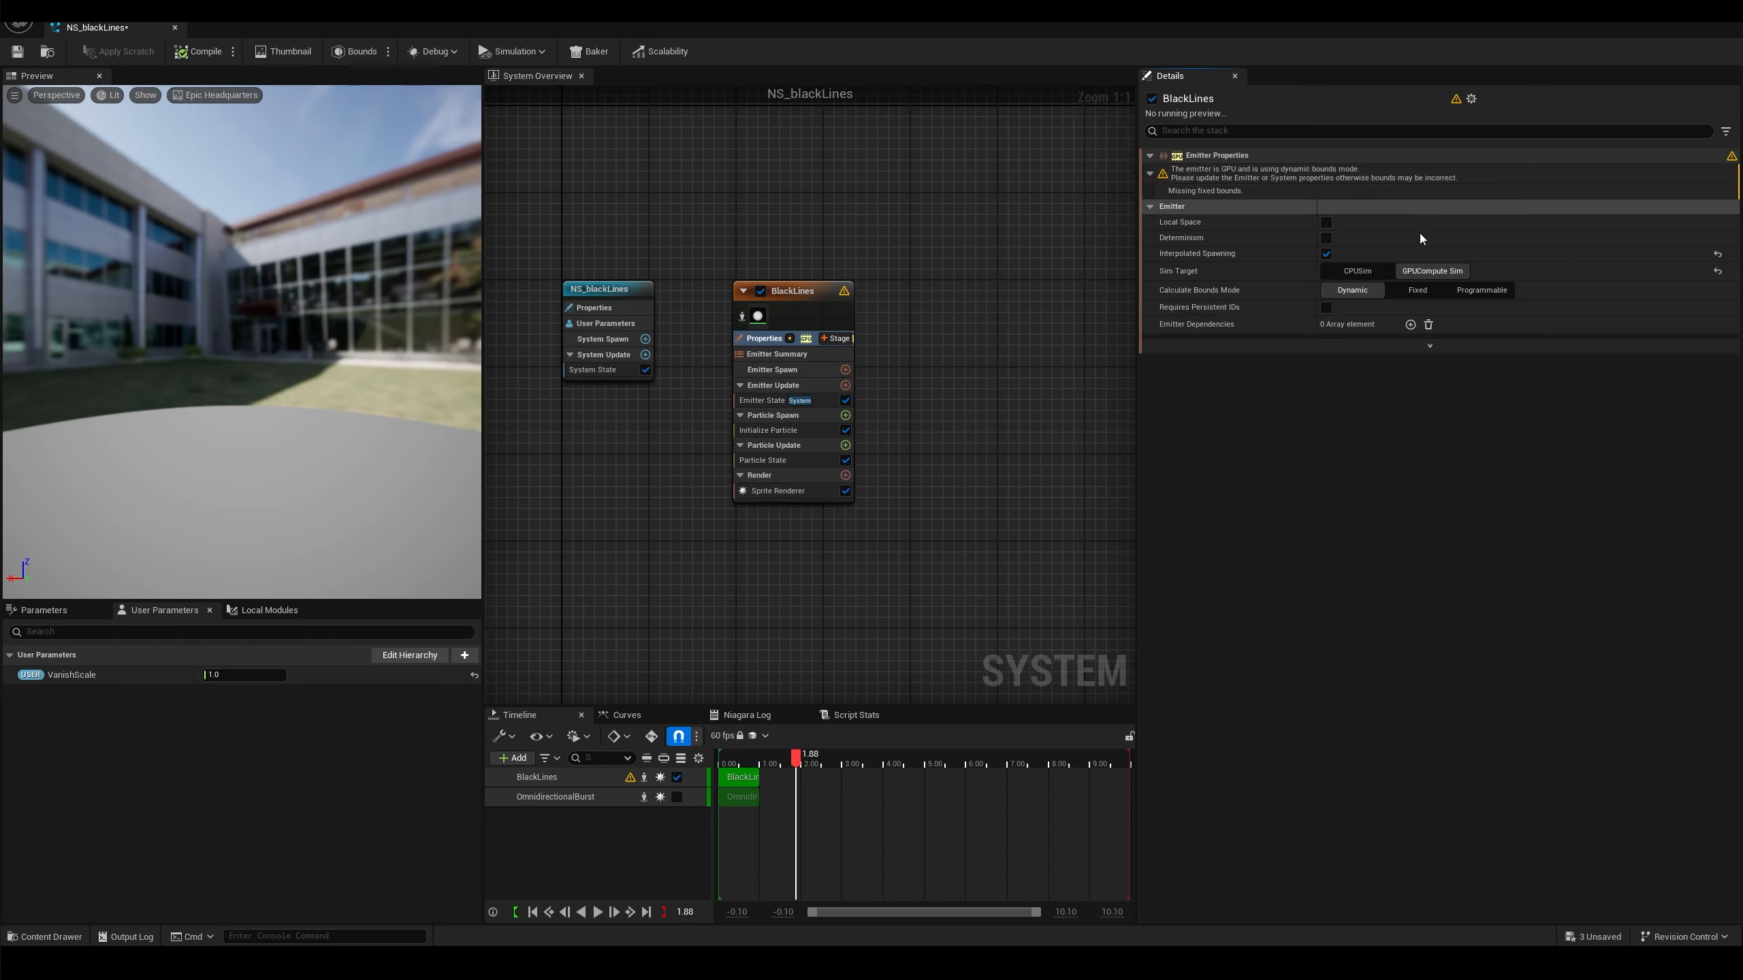
left_click(1411, 290)
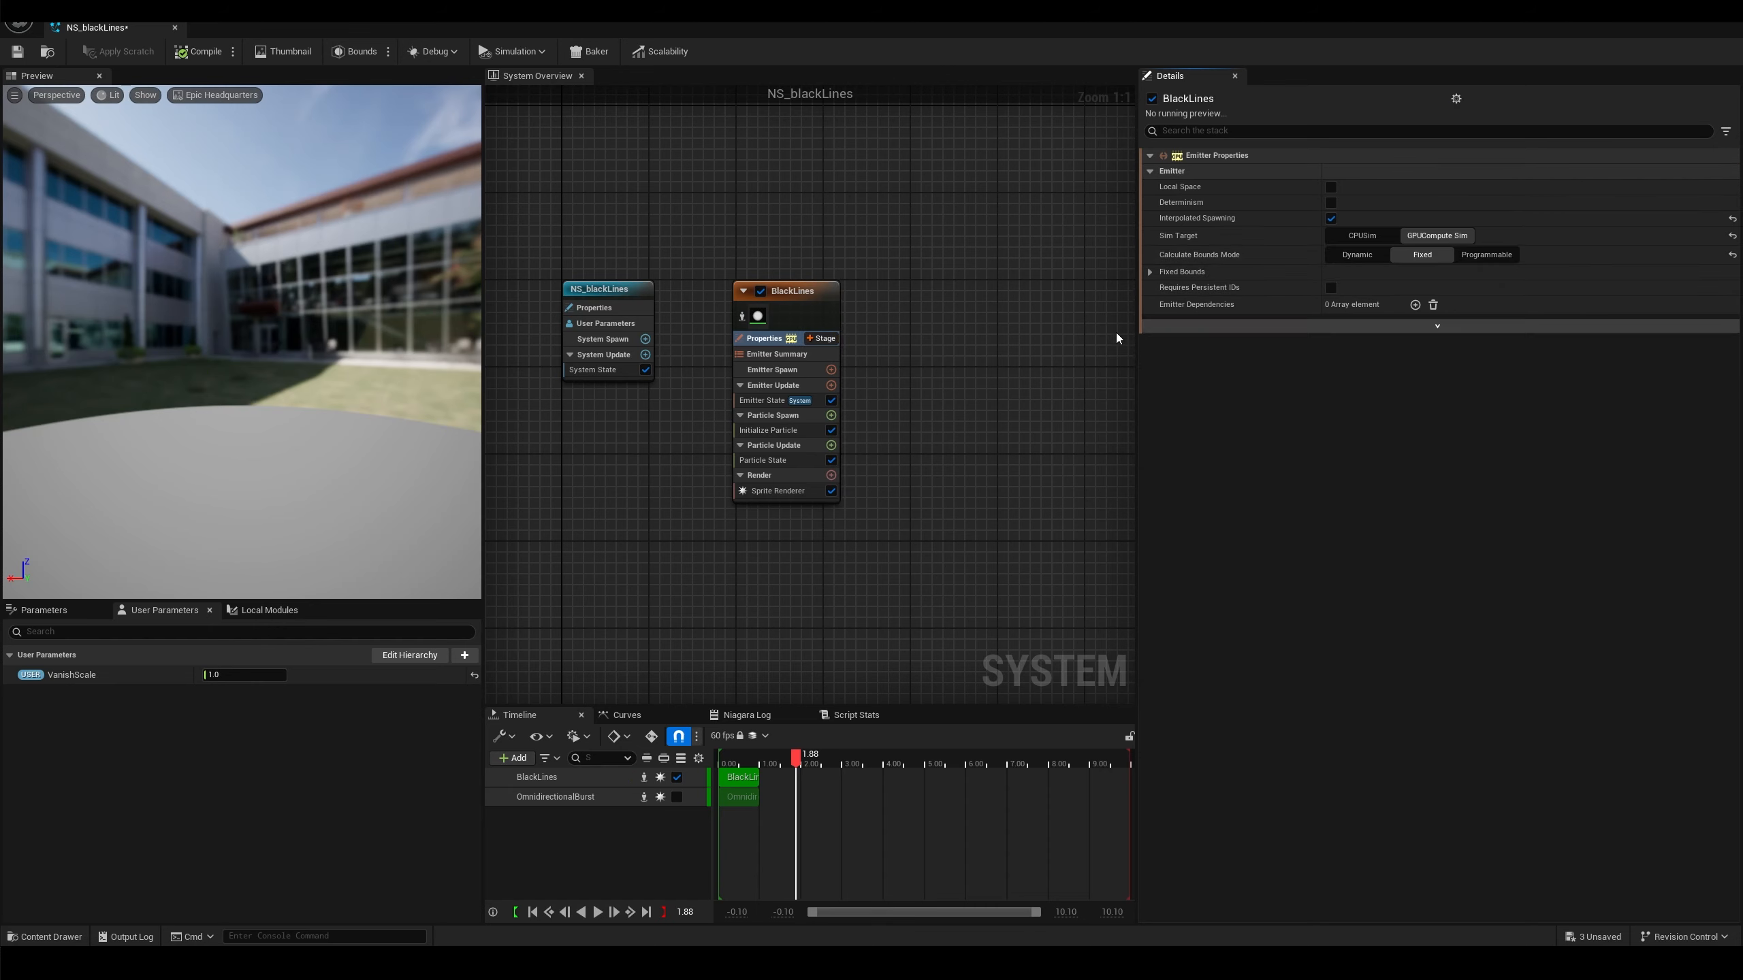
left_click(767, 401)
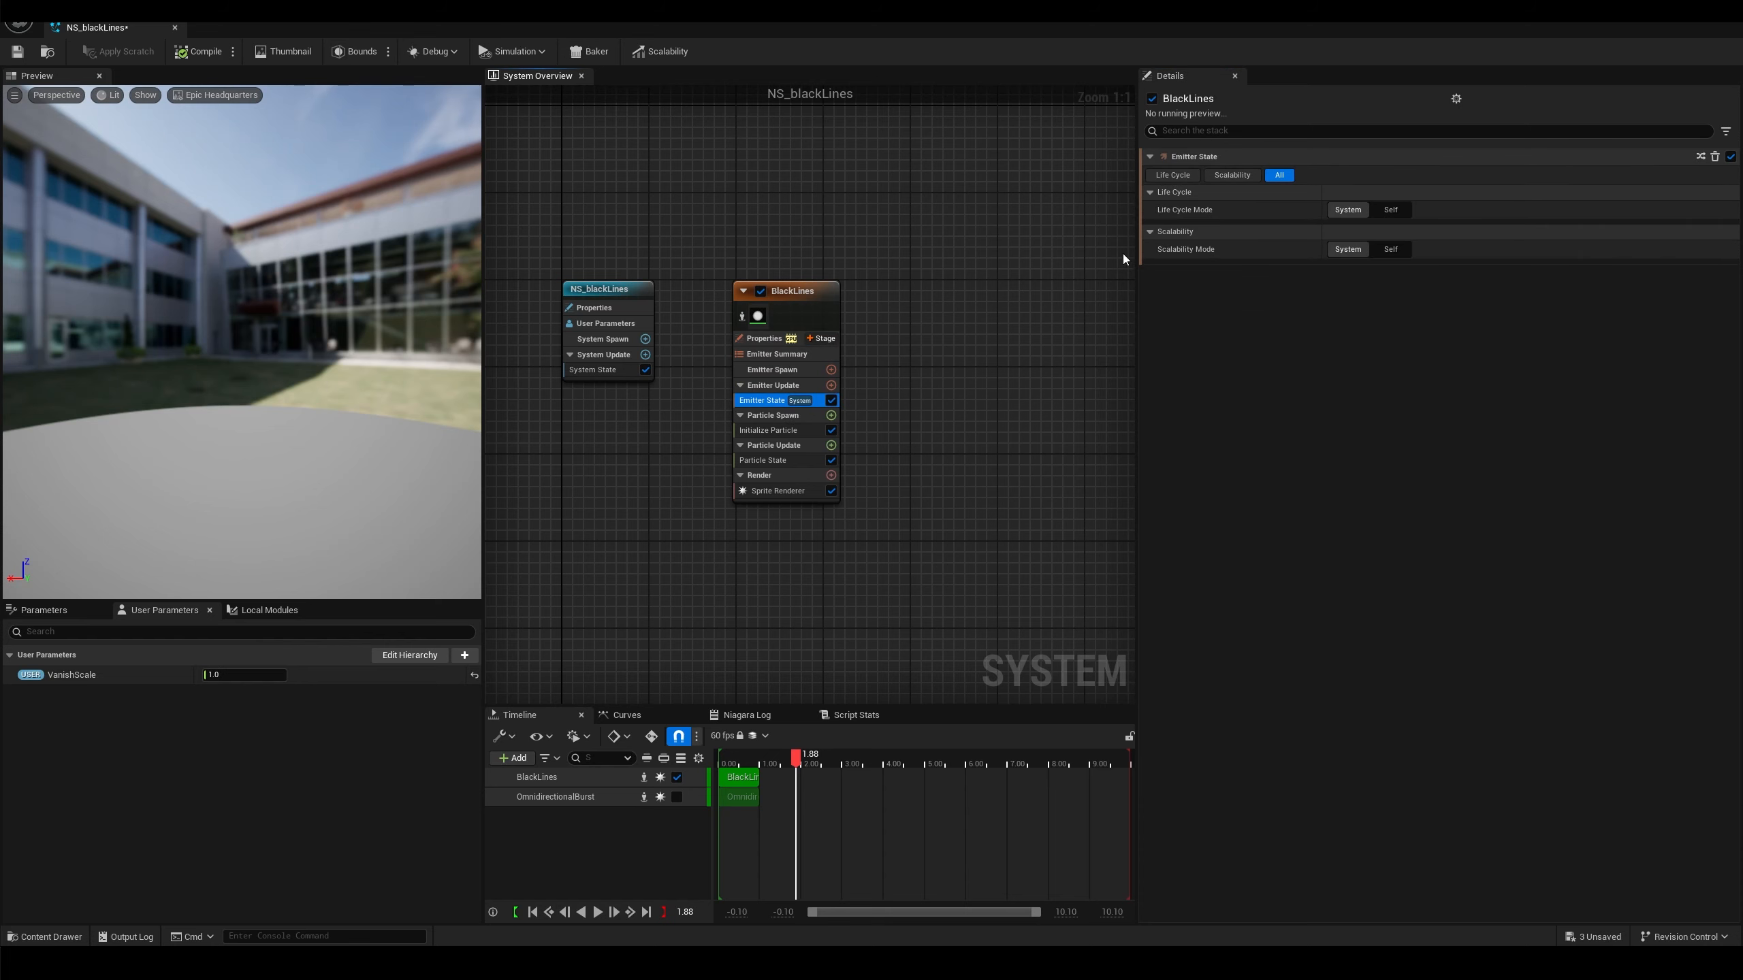
left_click(1386, 210)
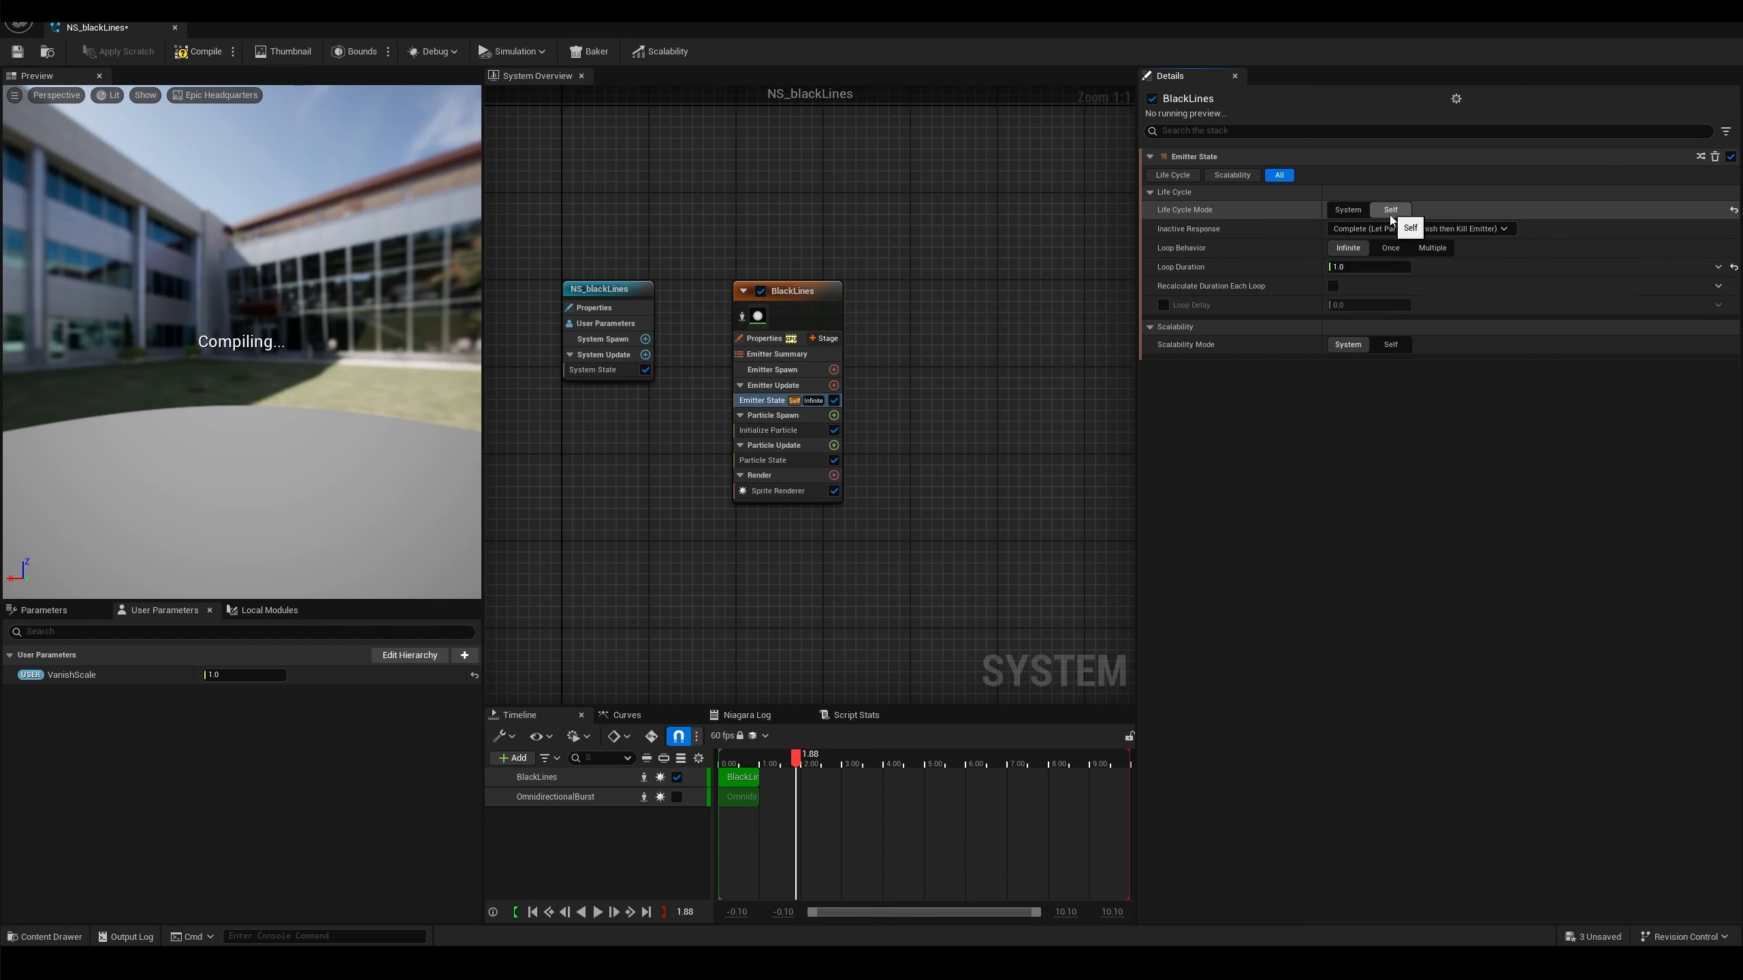
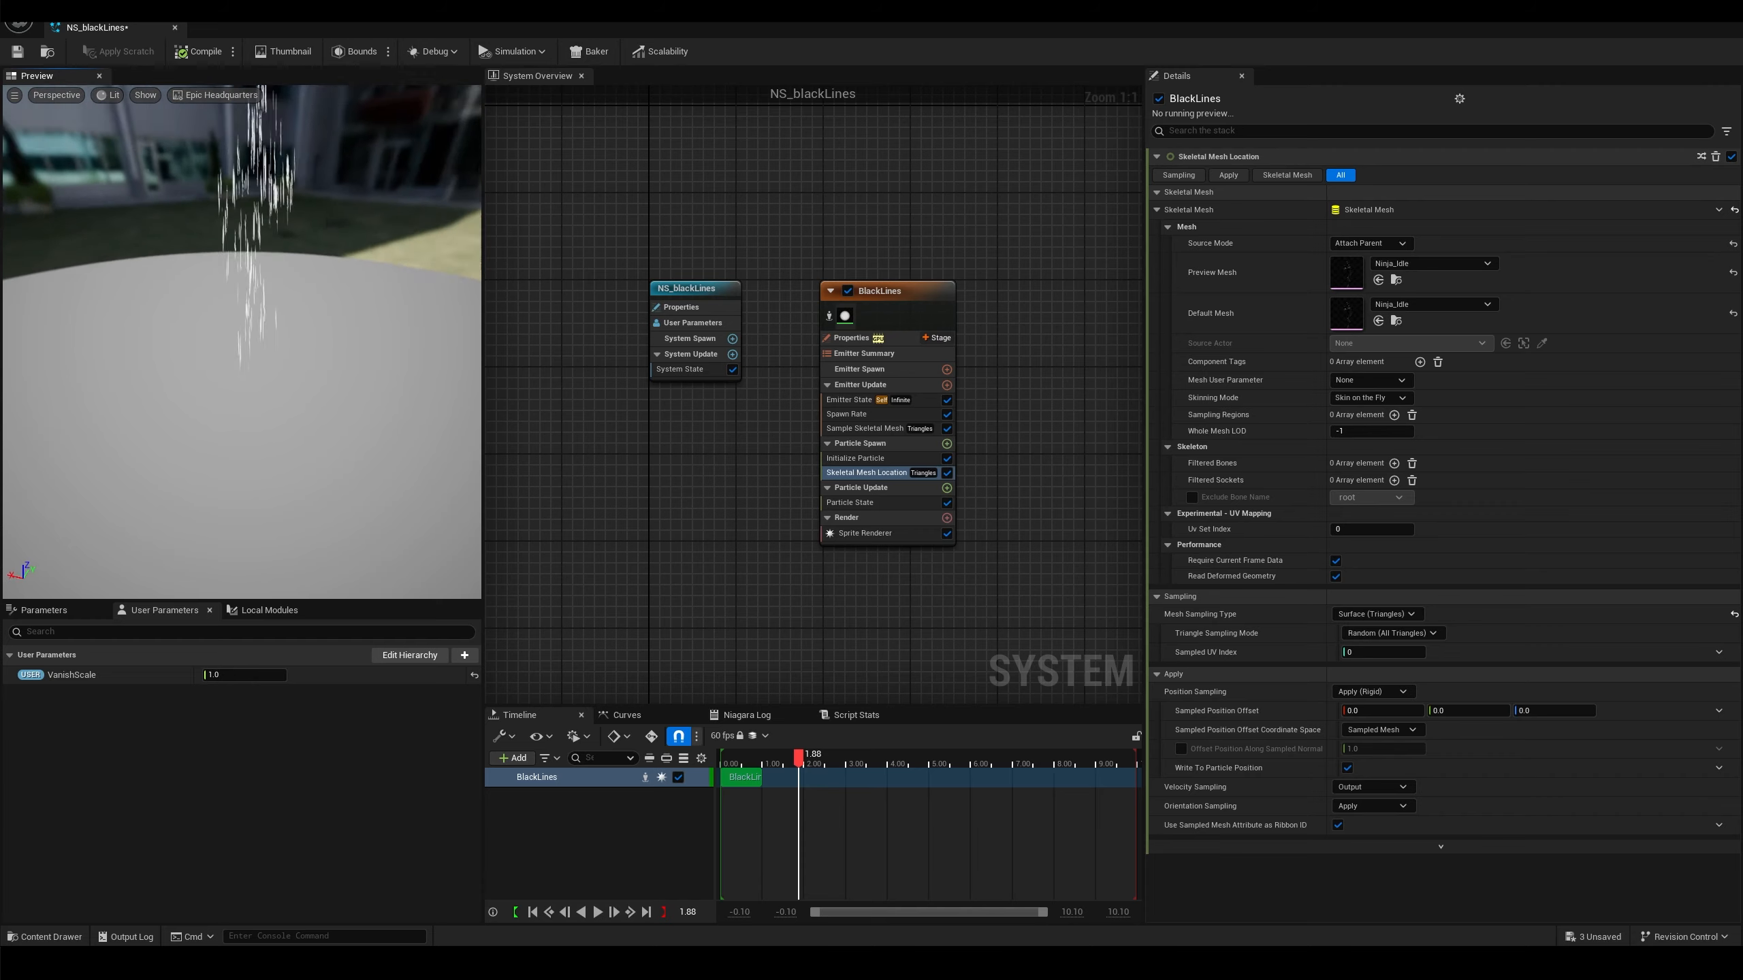
Add a Scale Sprite Size module to the BlackLines emitter's Particle Update group and set its mode to Non-Uniform Curve
mouse_move(369, 217)
left_mouse_down()
mouse_move(412, 210)
mouse_move(384, 213)
left_mouse_up()
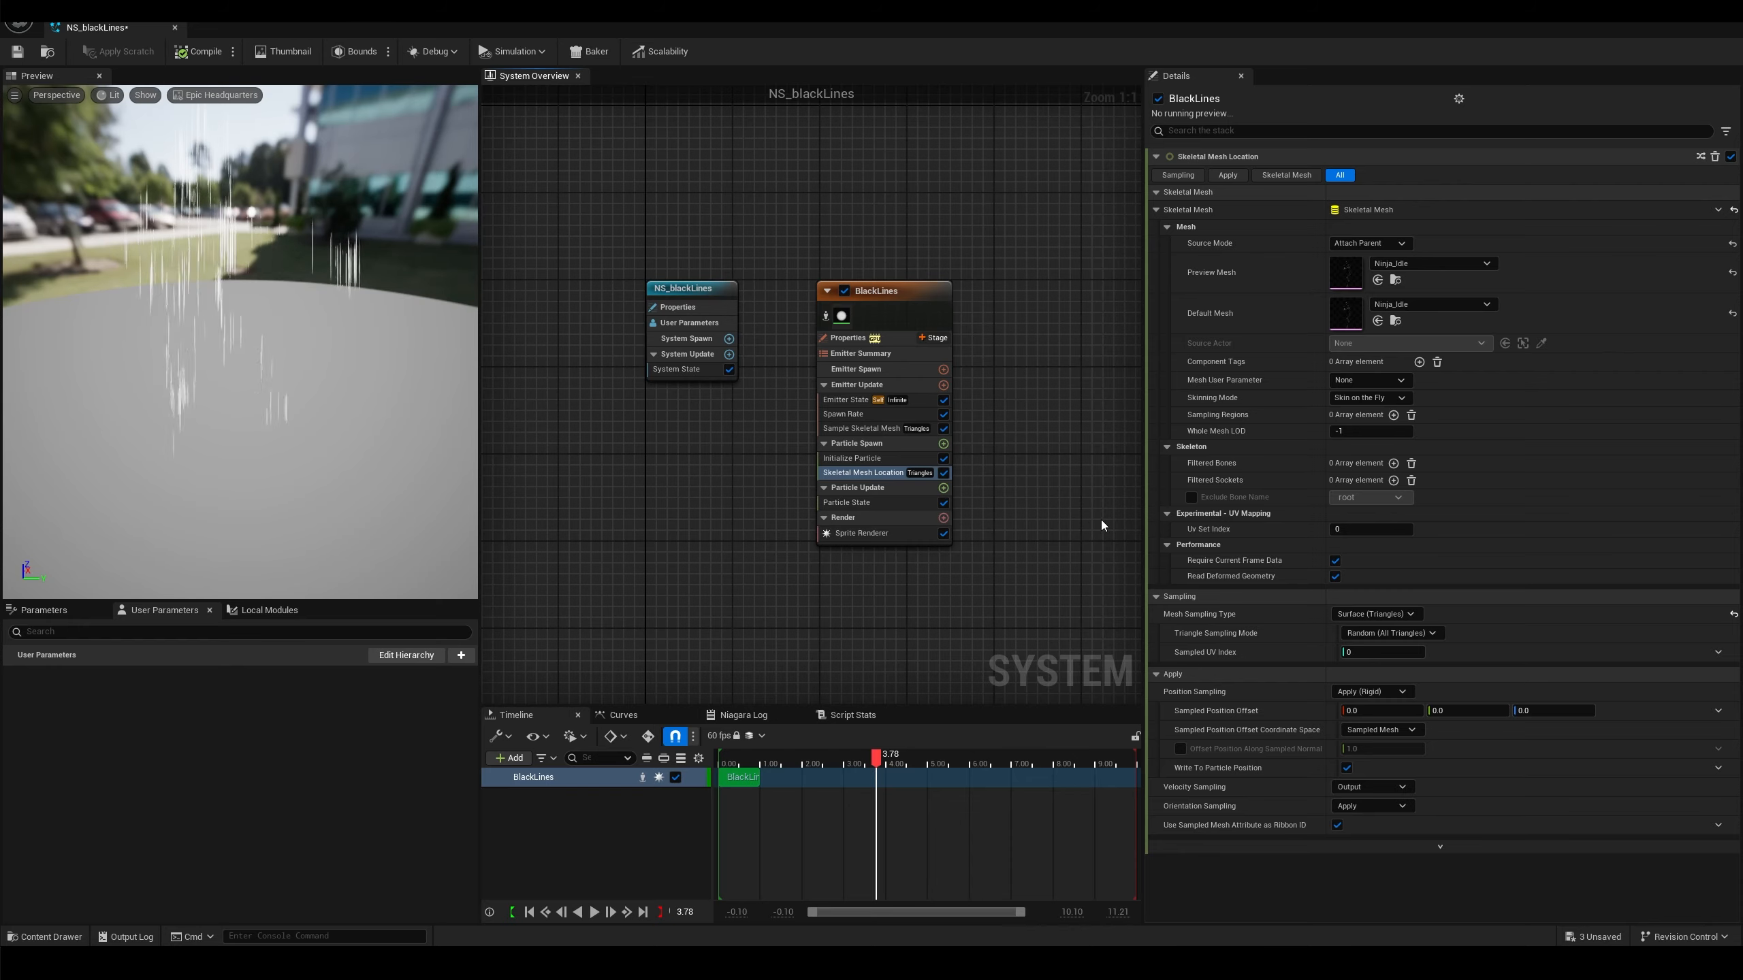
left_click(944, 489)
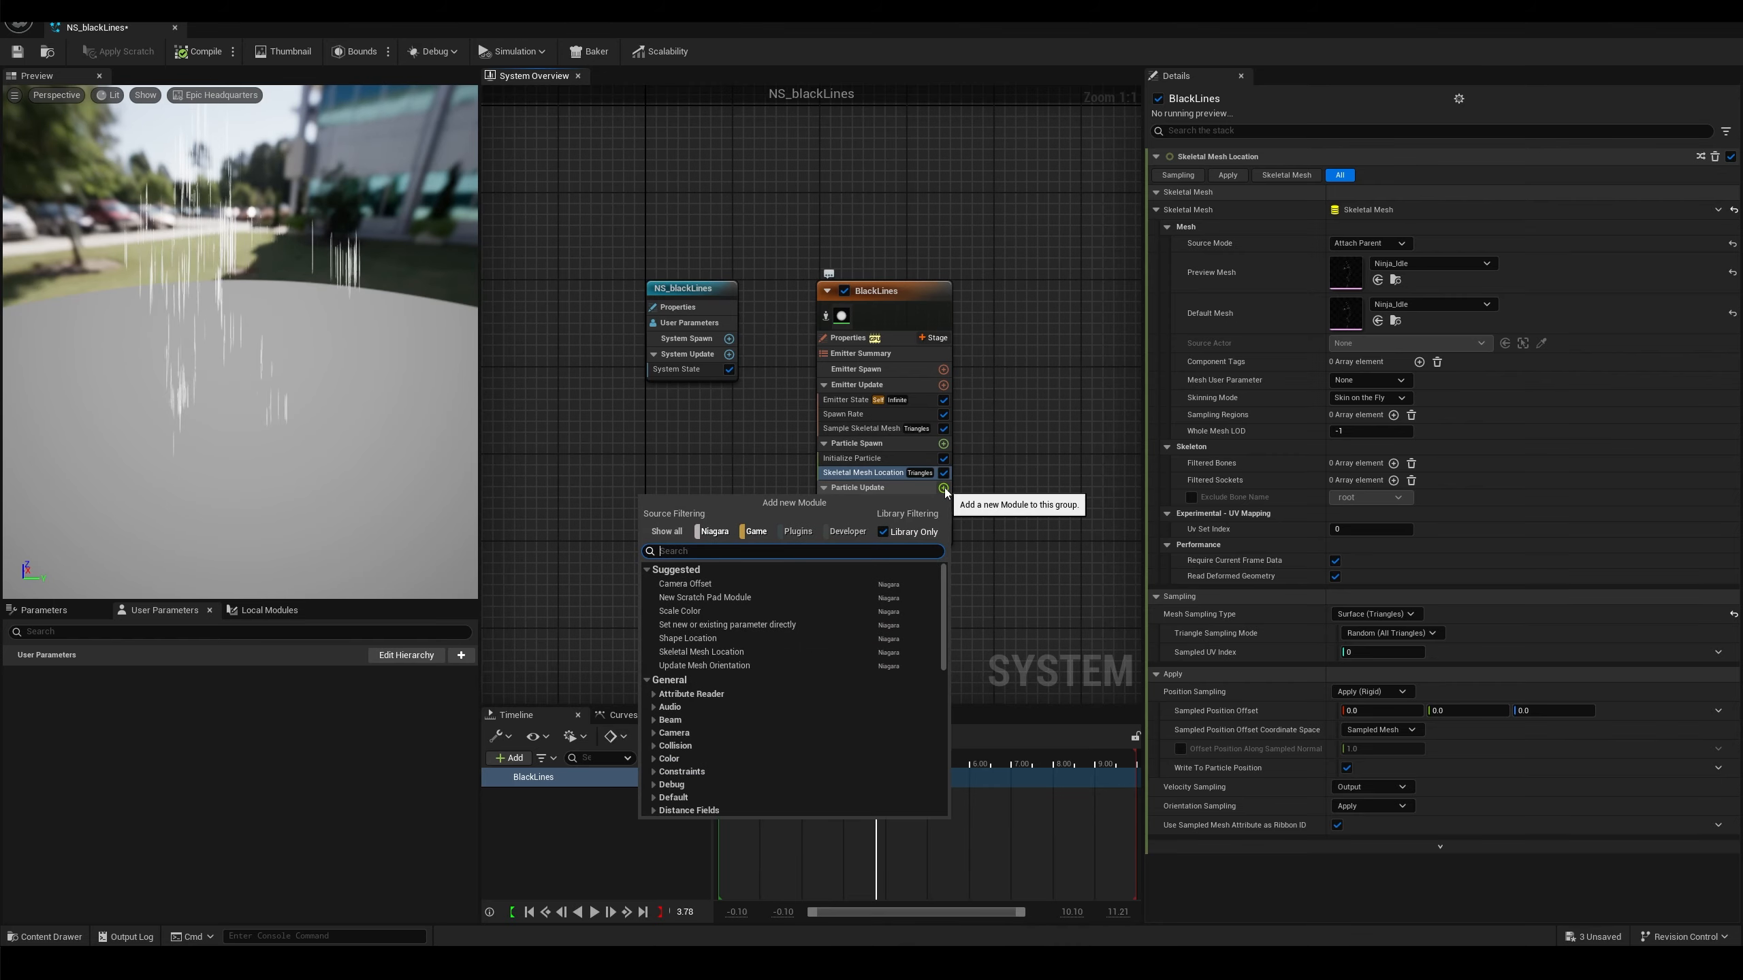
type("sca")
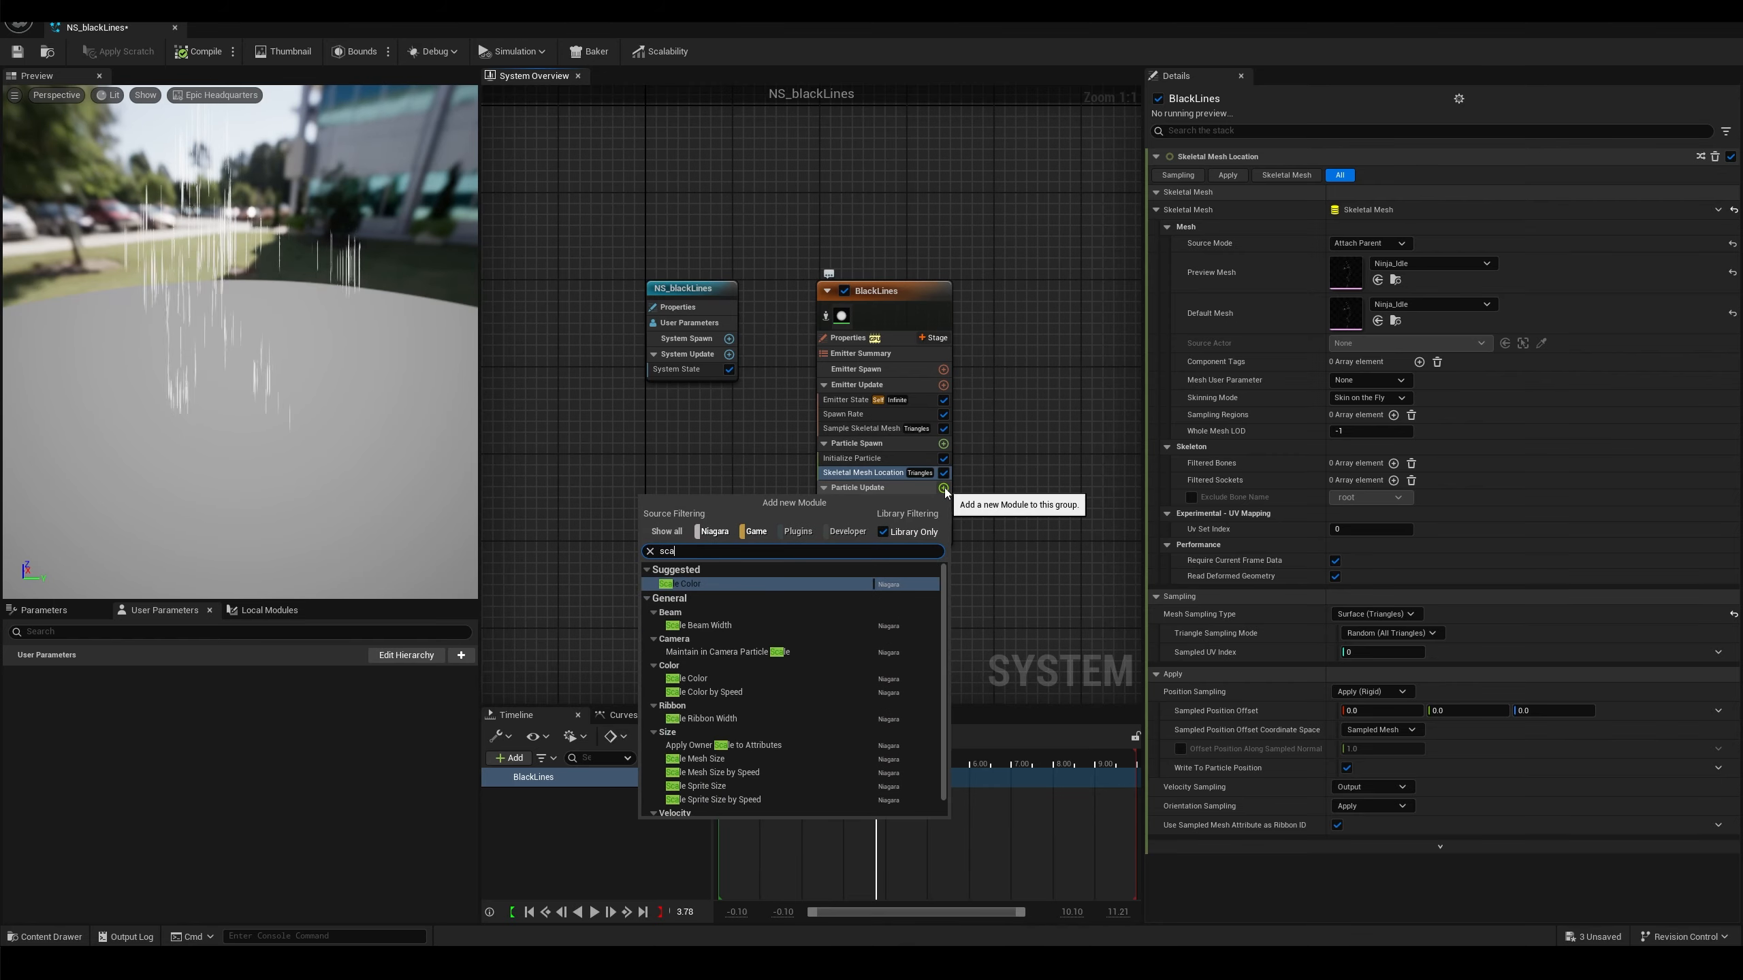
type("le sprite")
key("Return")
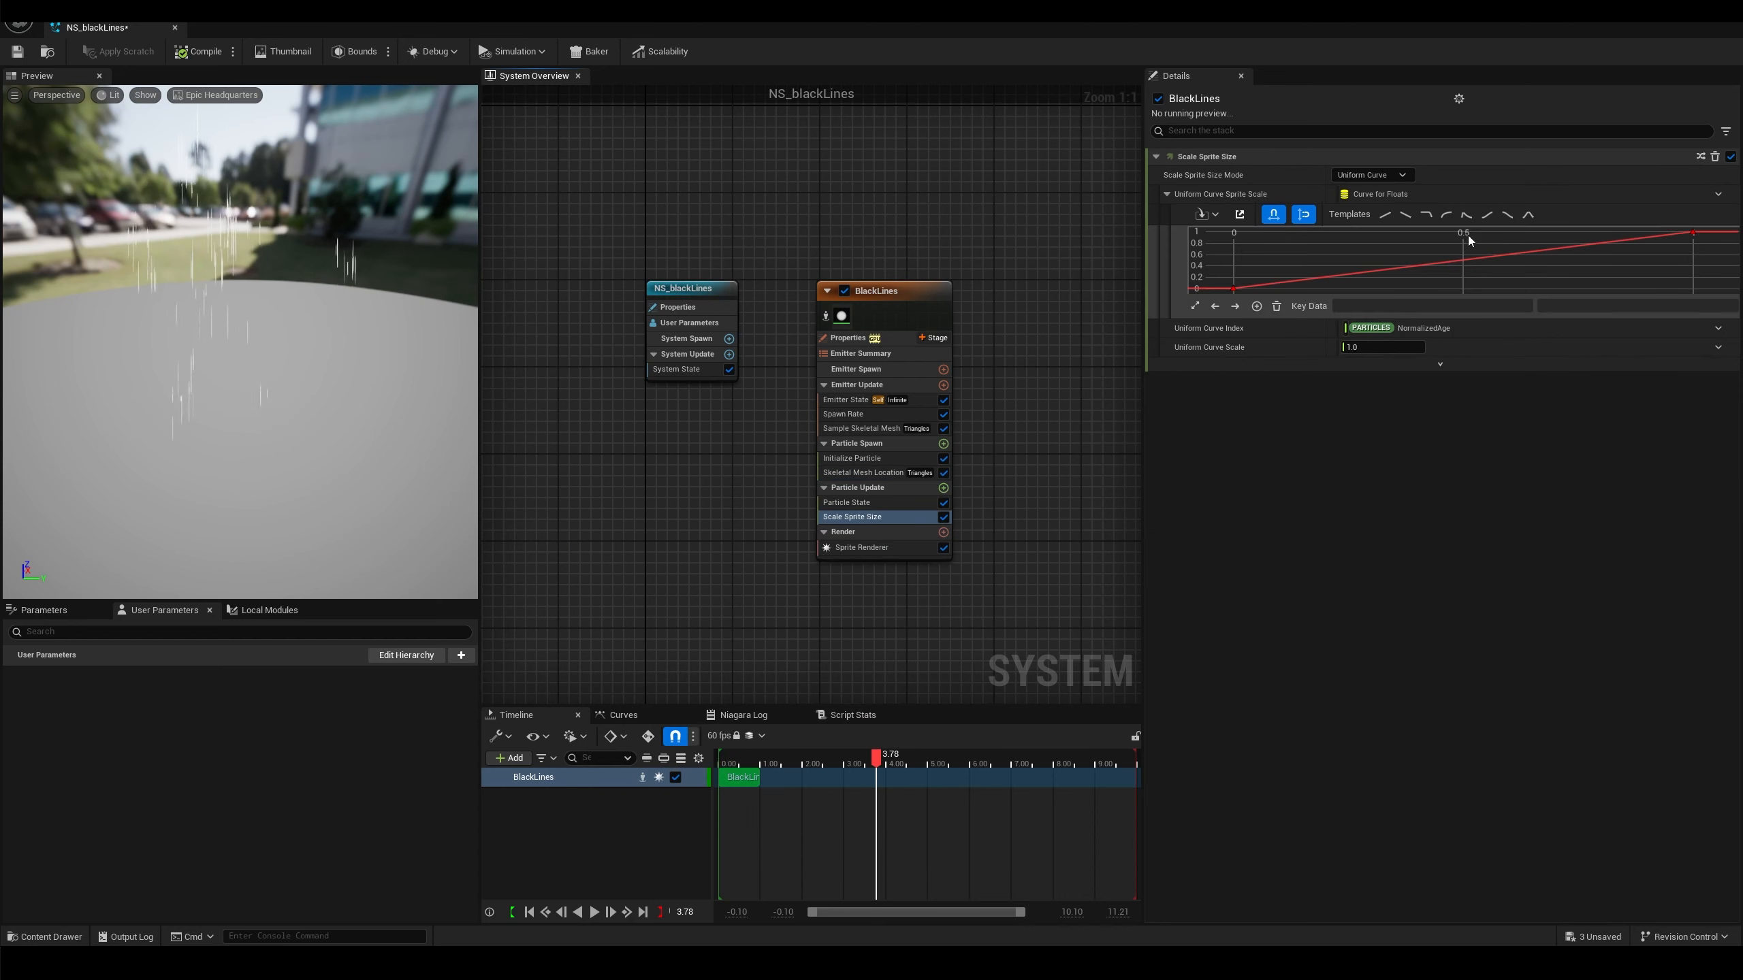
left_click(1399, 176)
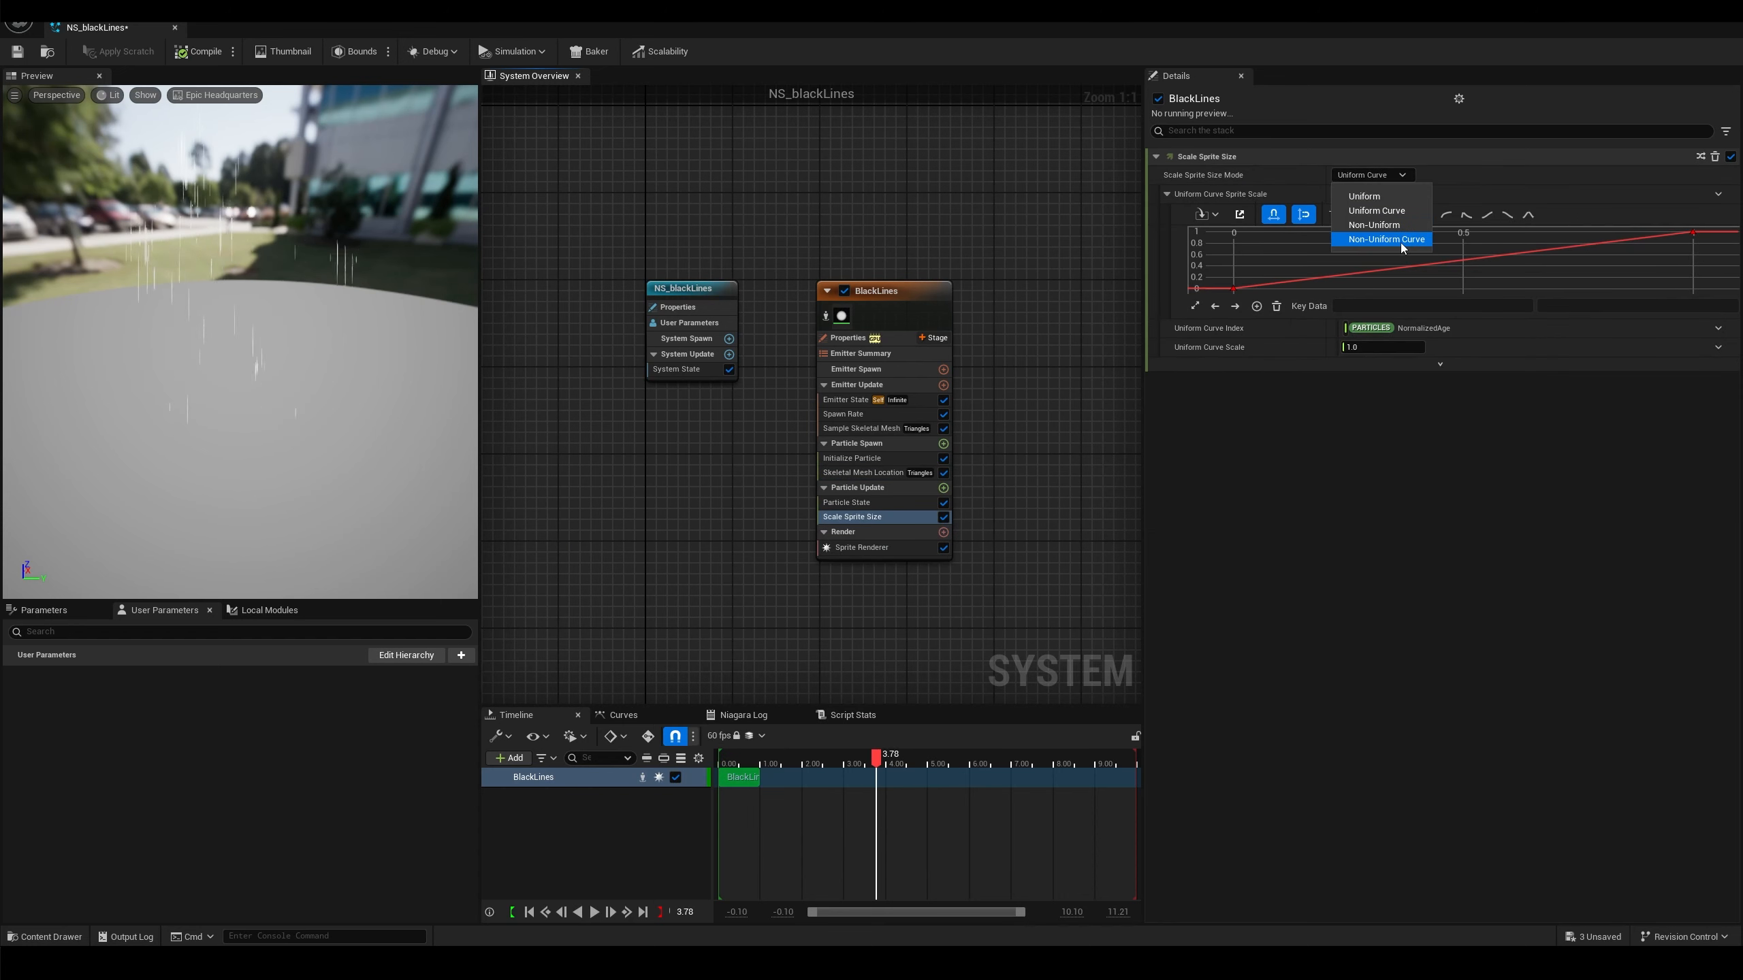
left_click(1397, 240)
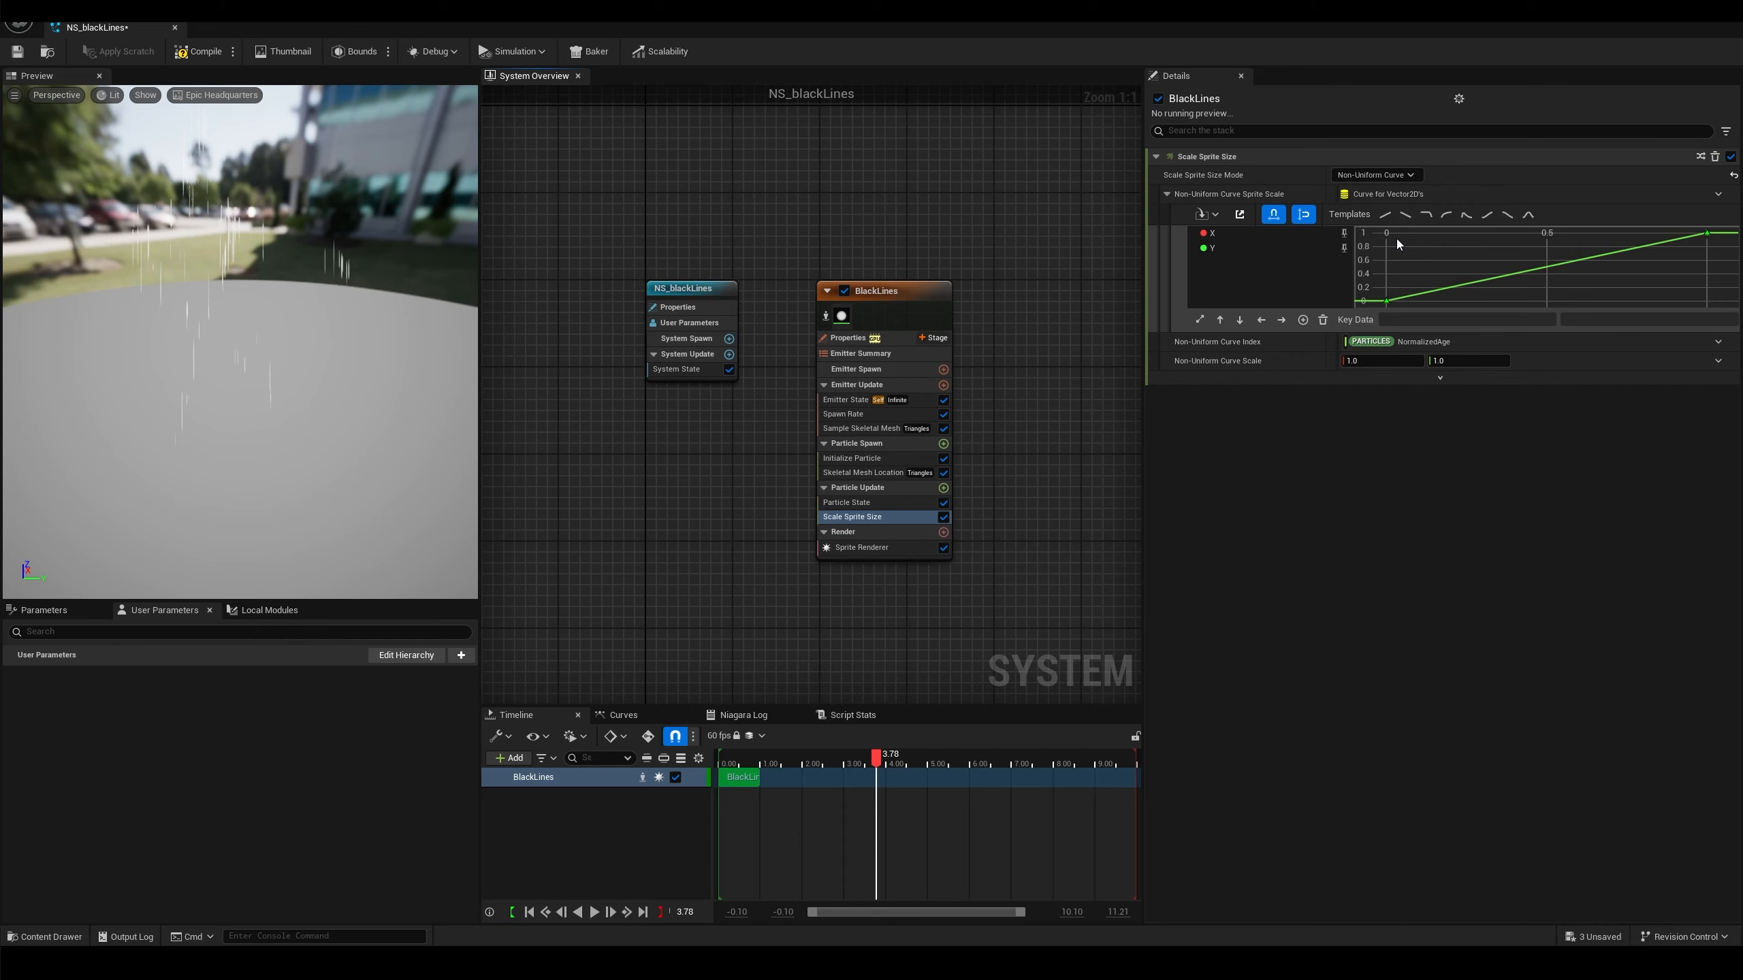
Isolate the X curve of the sprite scale and set its key at time 0 to 1.0
left_click(1344, 252)
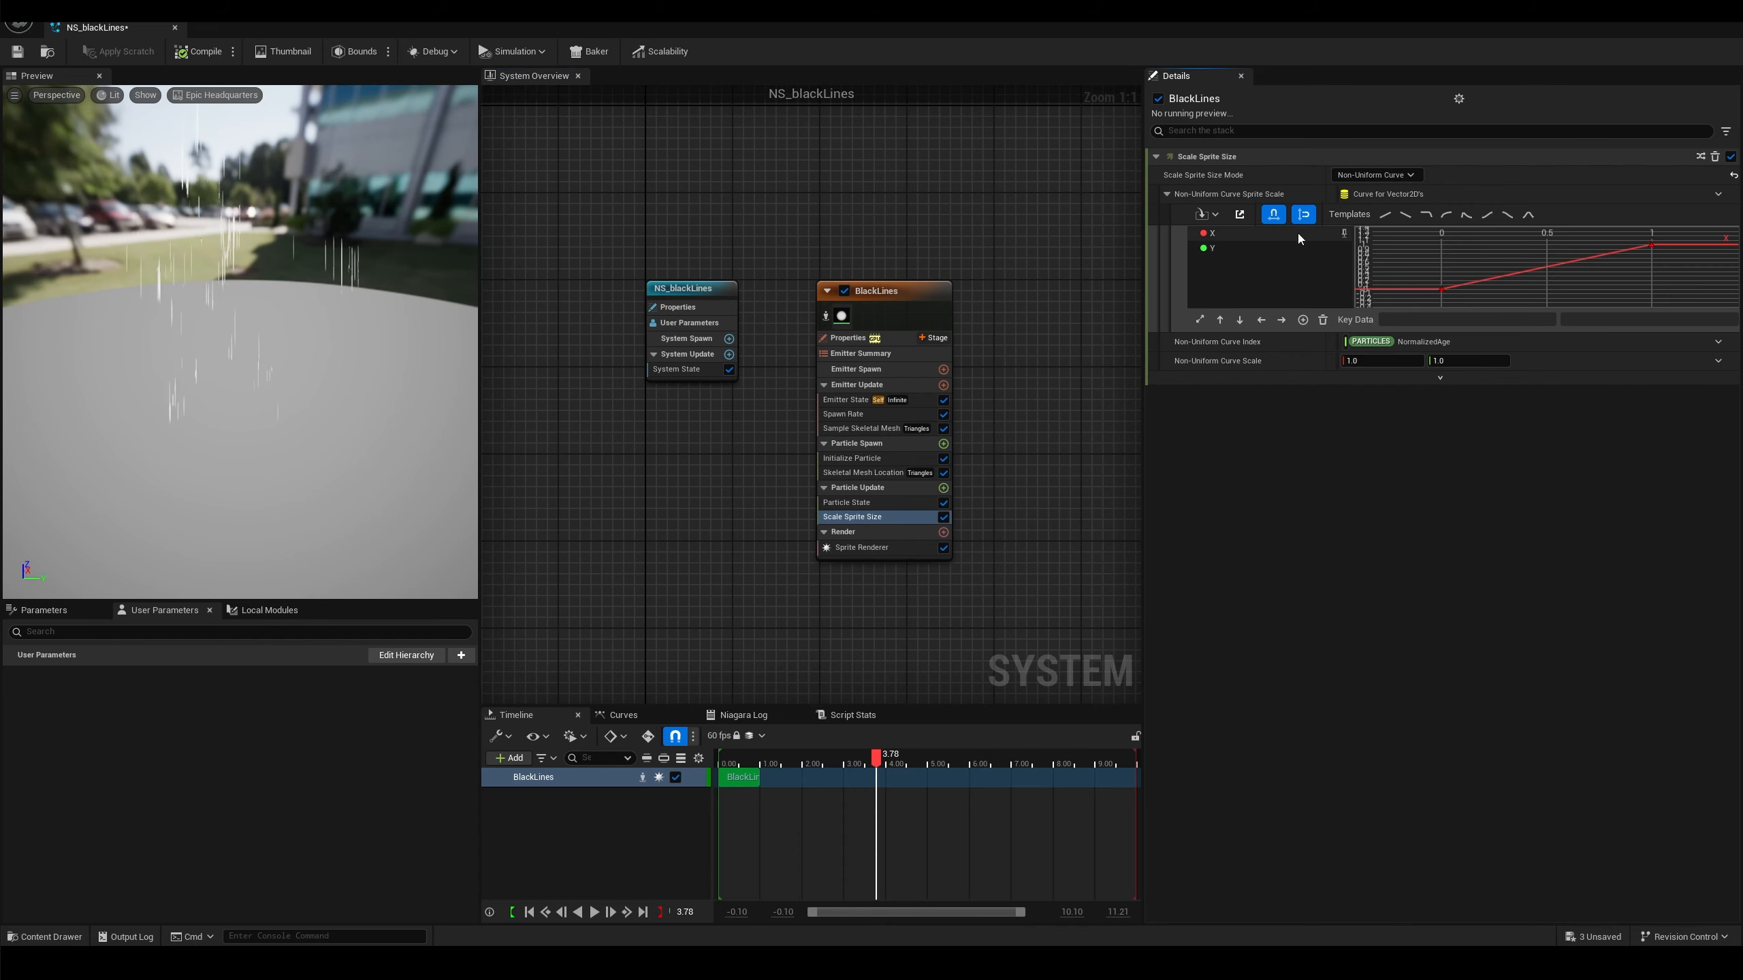
left_click(1442, 291)
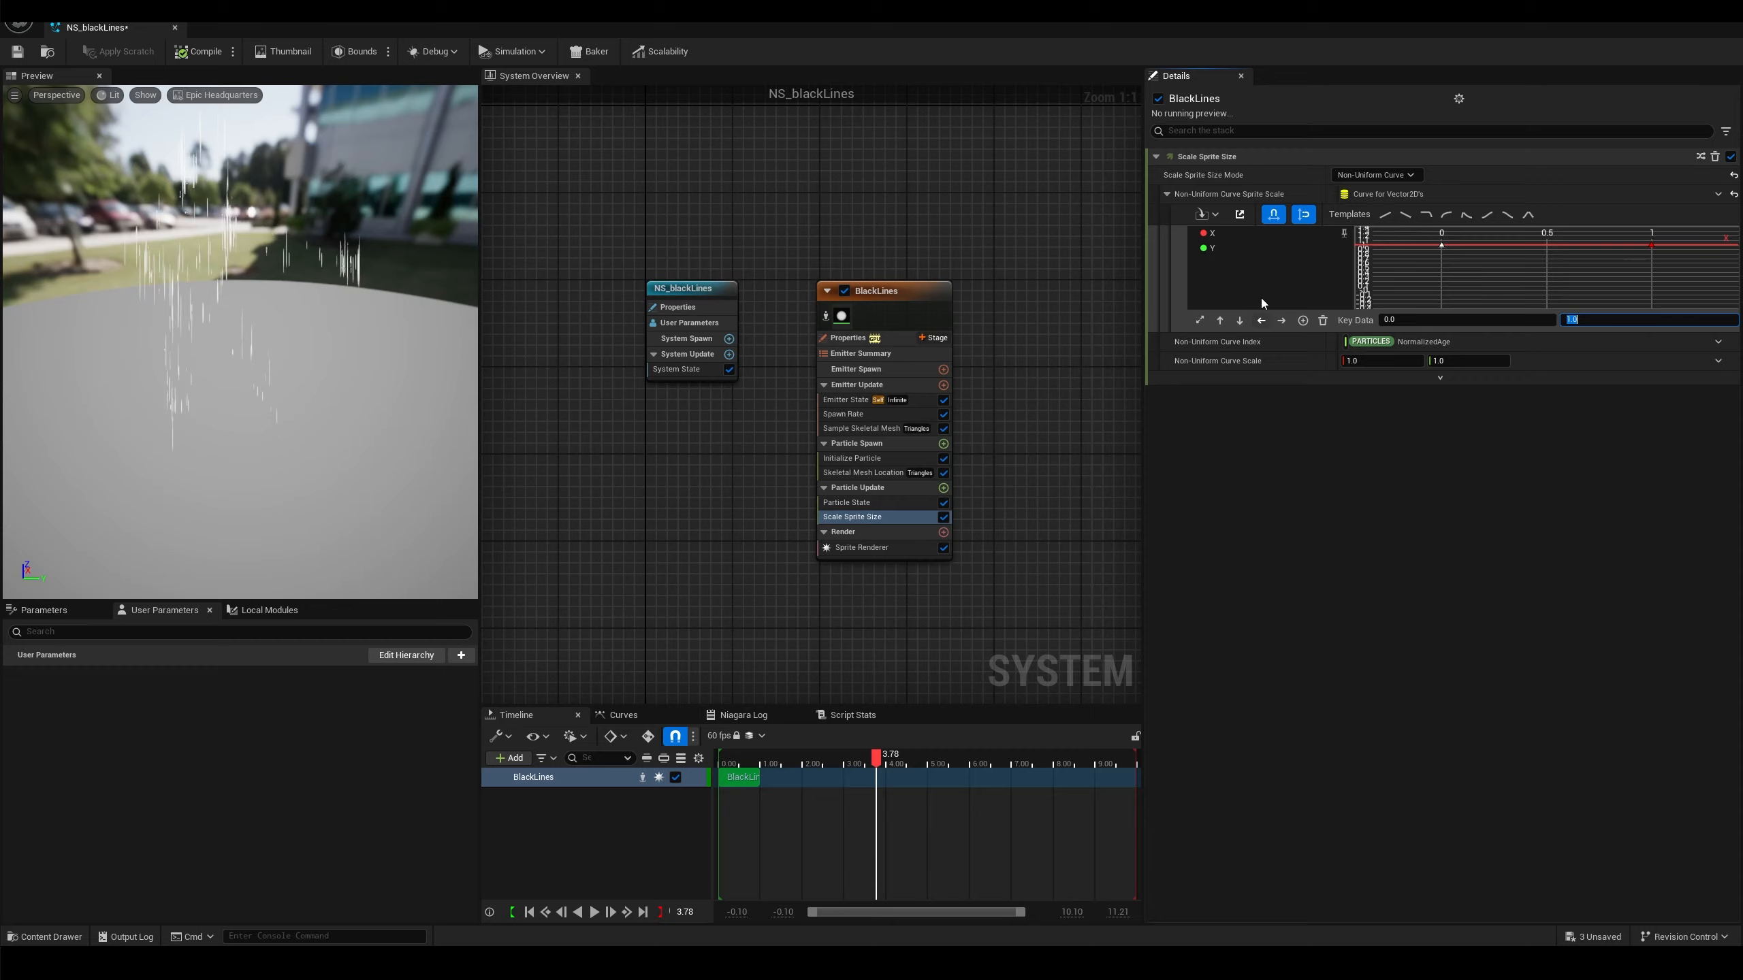
left_click(1342, 235)
Isolate the Y curve of the sprite scale and set its key at time 0 to 2 and its key at time 1 to 0
left_click(1344, 249)
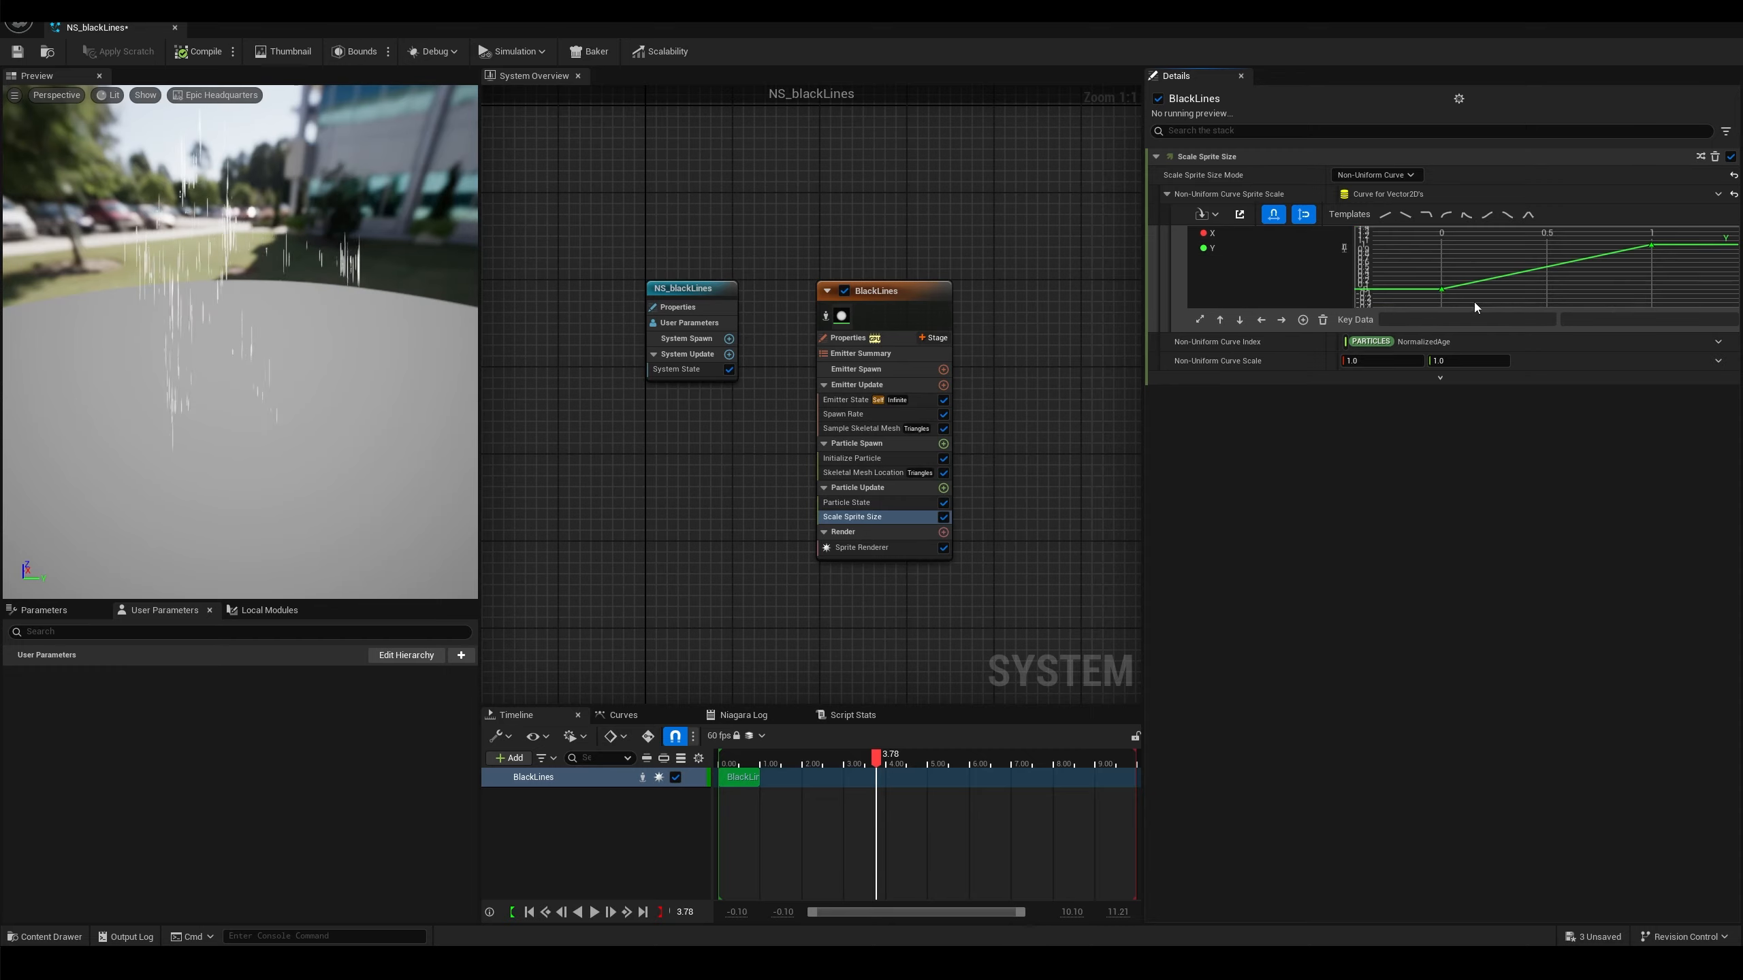
left_click(1442, 291)
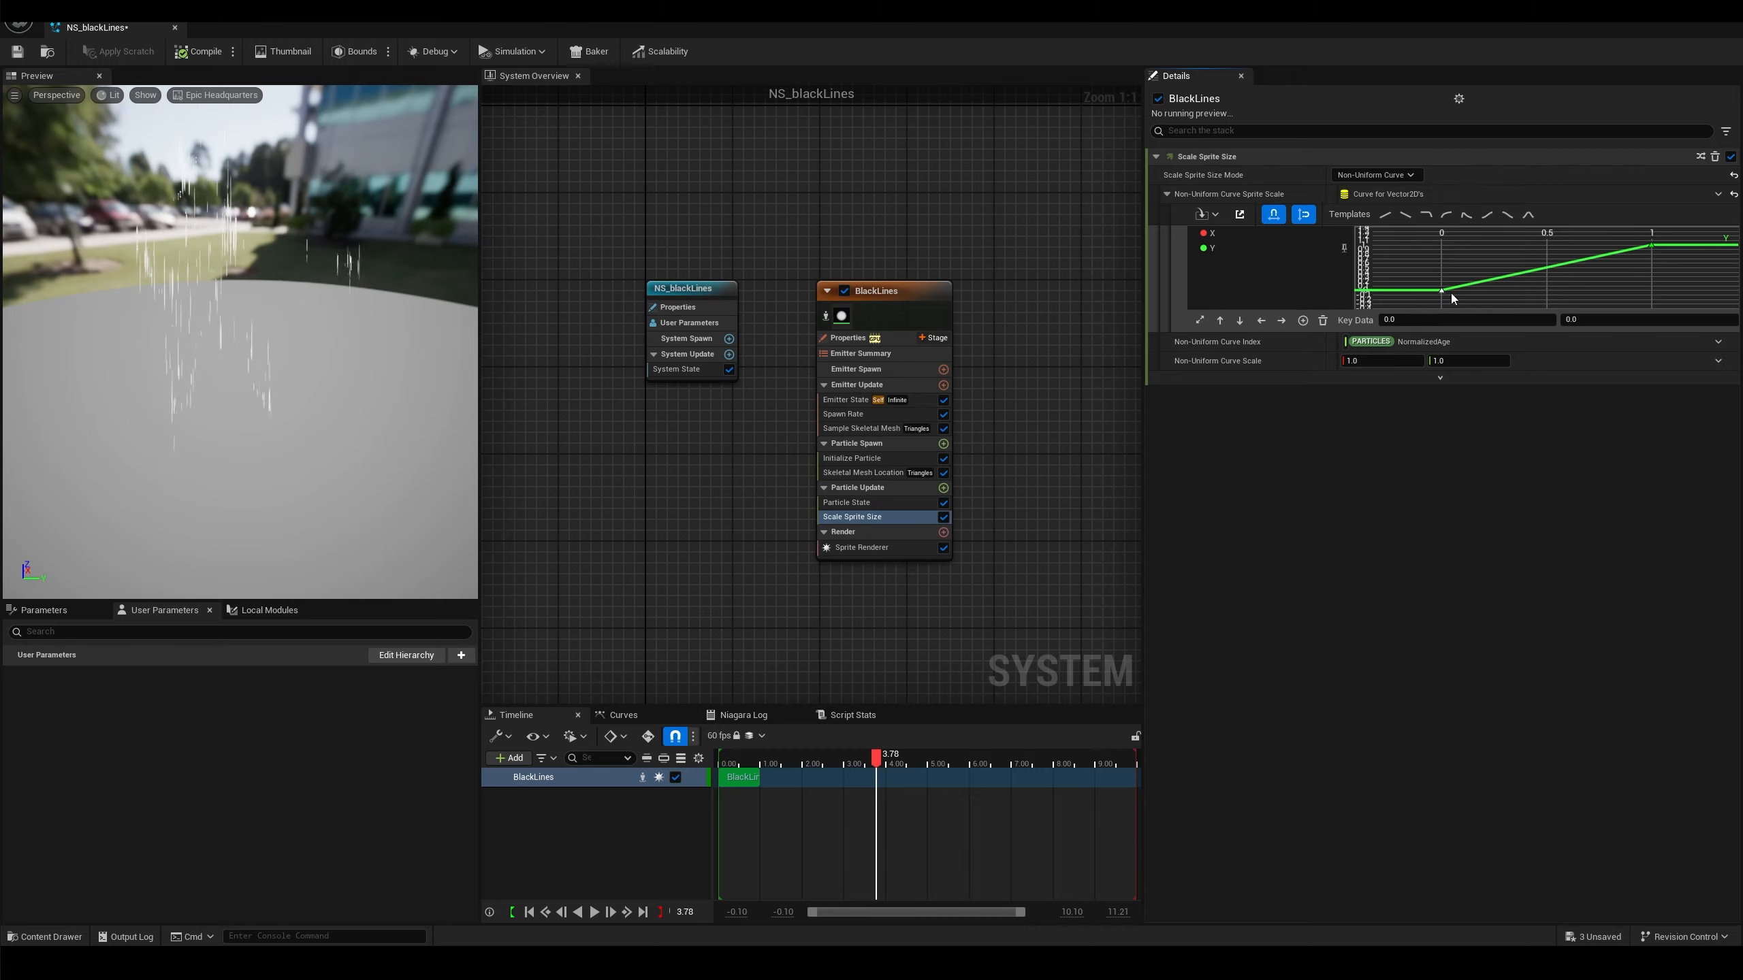
left_click(1602, 320)
type("2")
key("Return")
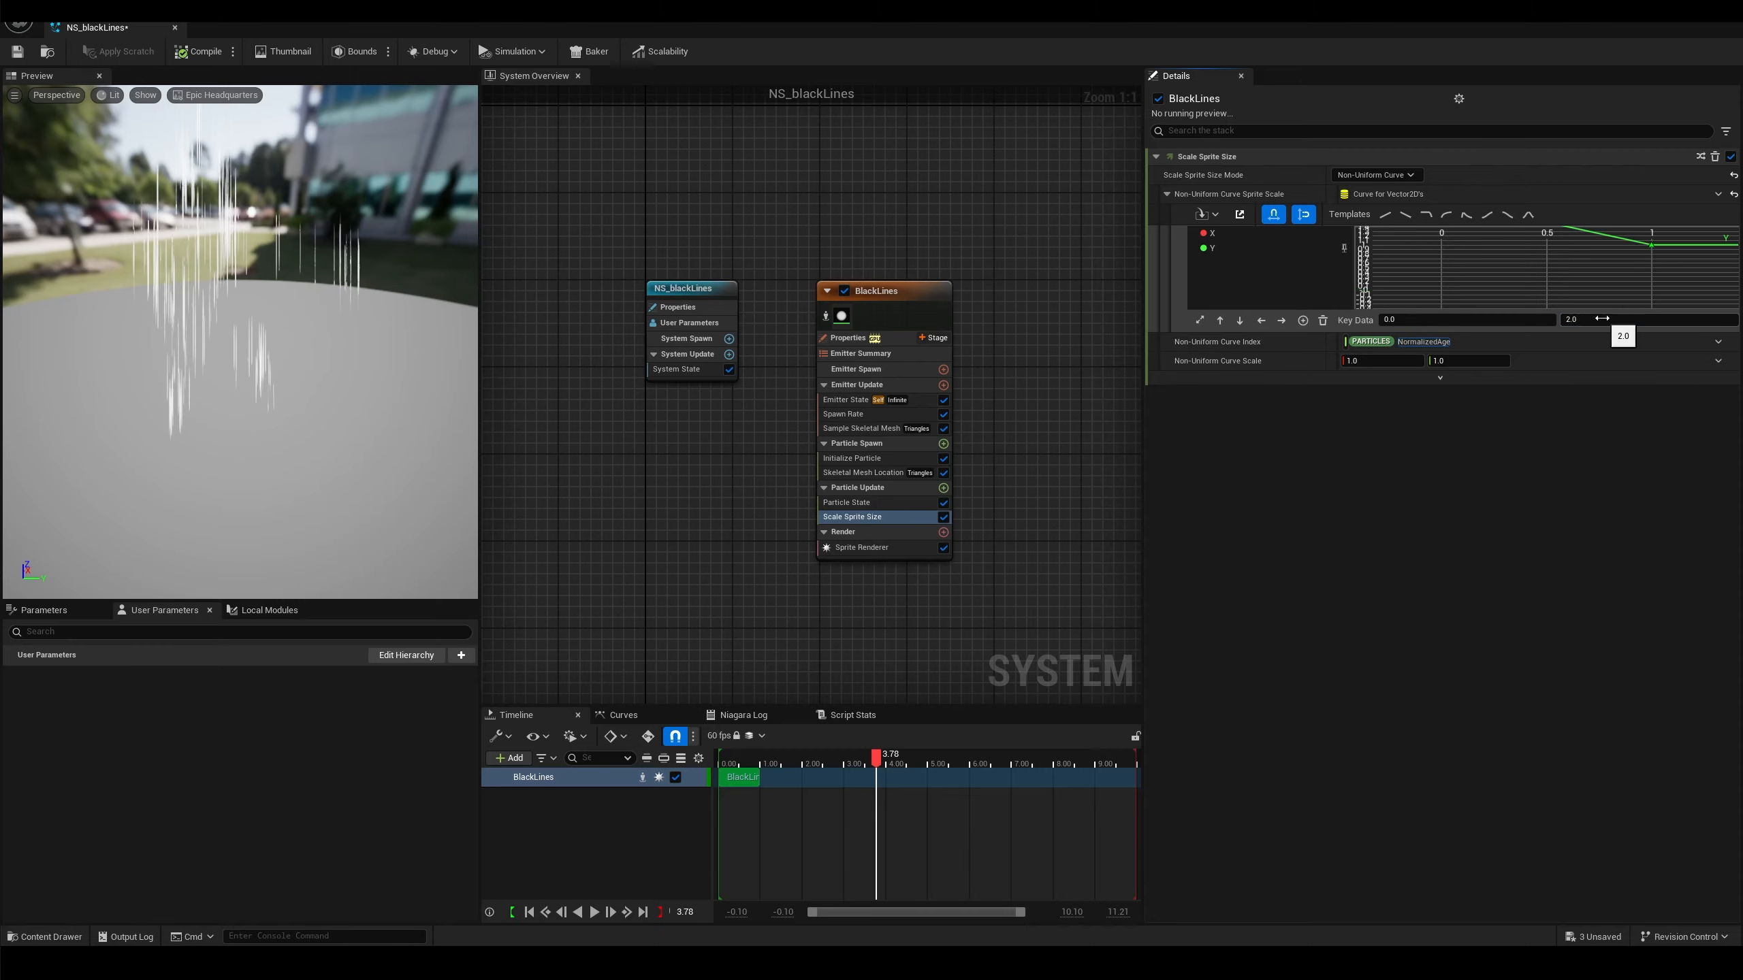
left_click(1652, 246)
left_click(1627, 320)
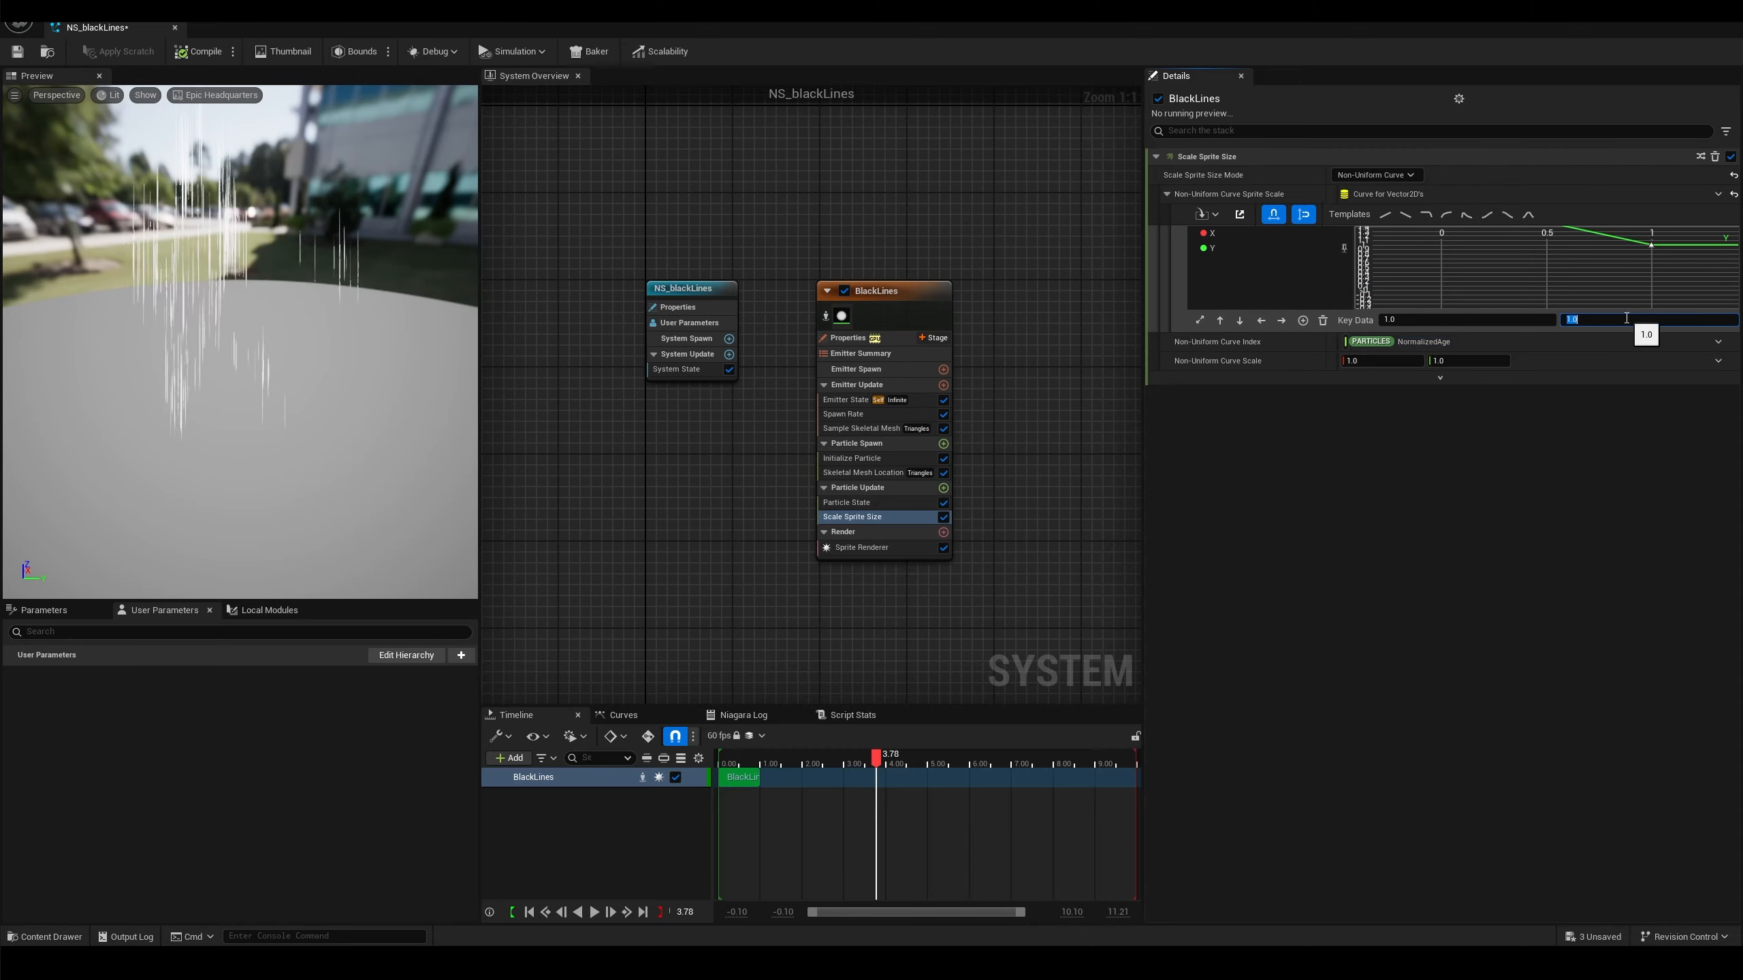
type("0")
key("Return")
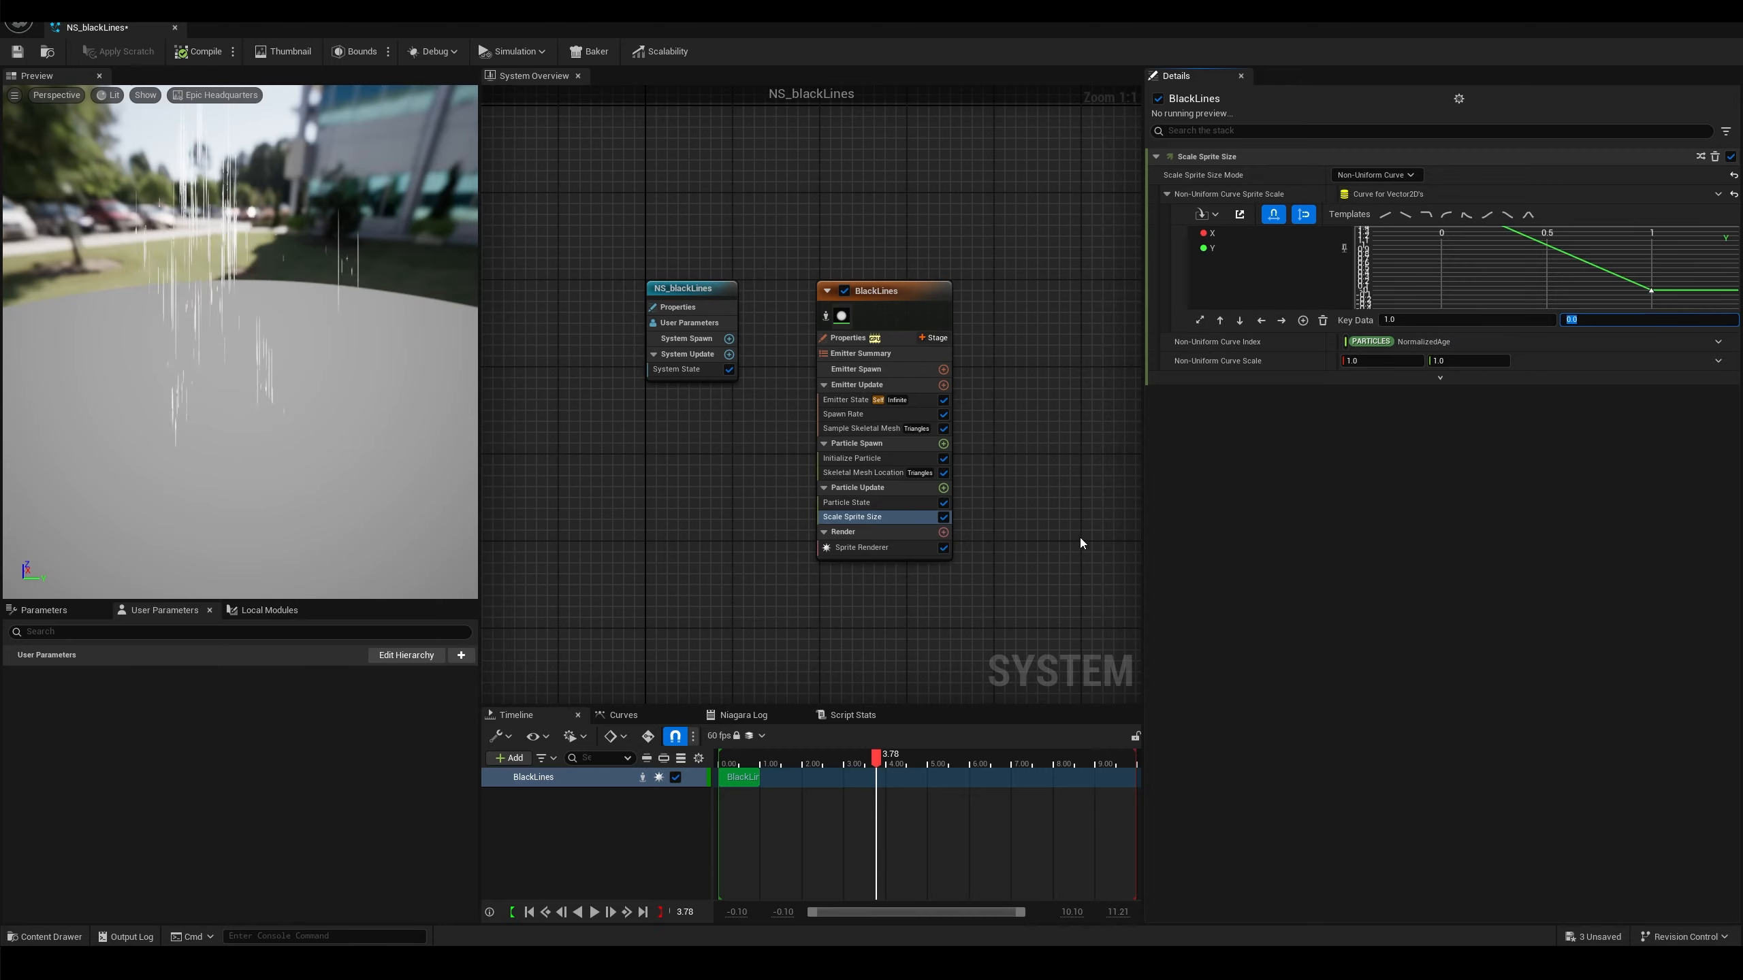
Replay the particle preview from the start to check the sprite scaling, and pause it
left_click(529, 913)
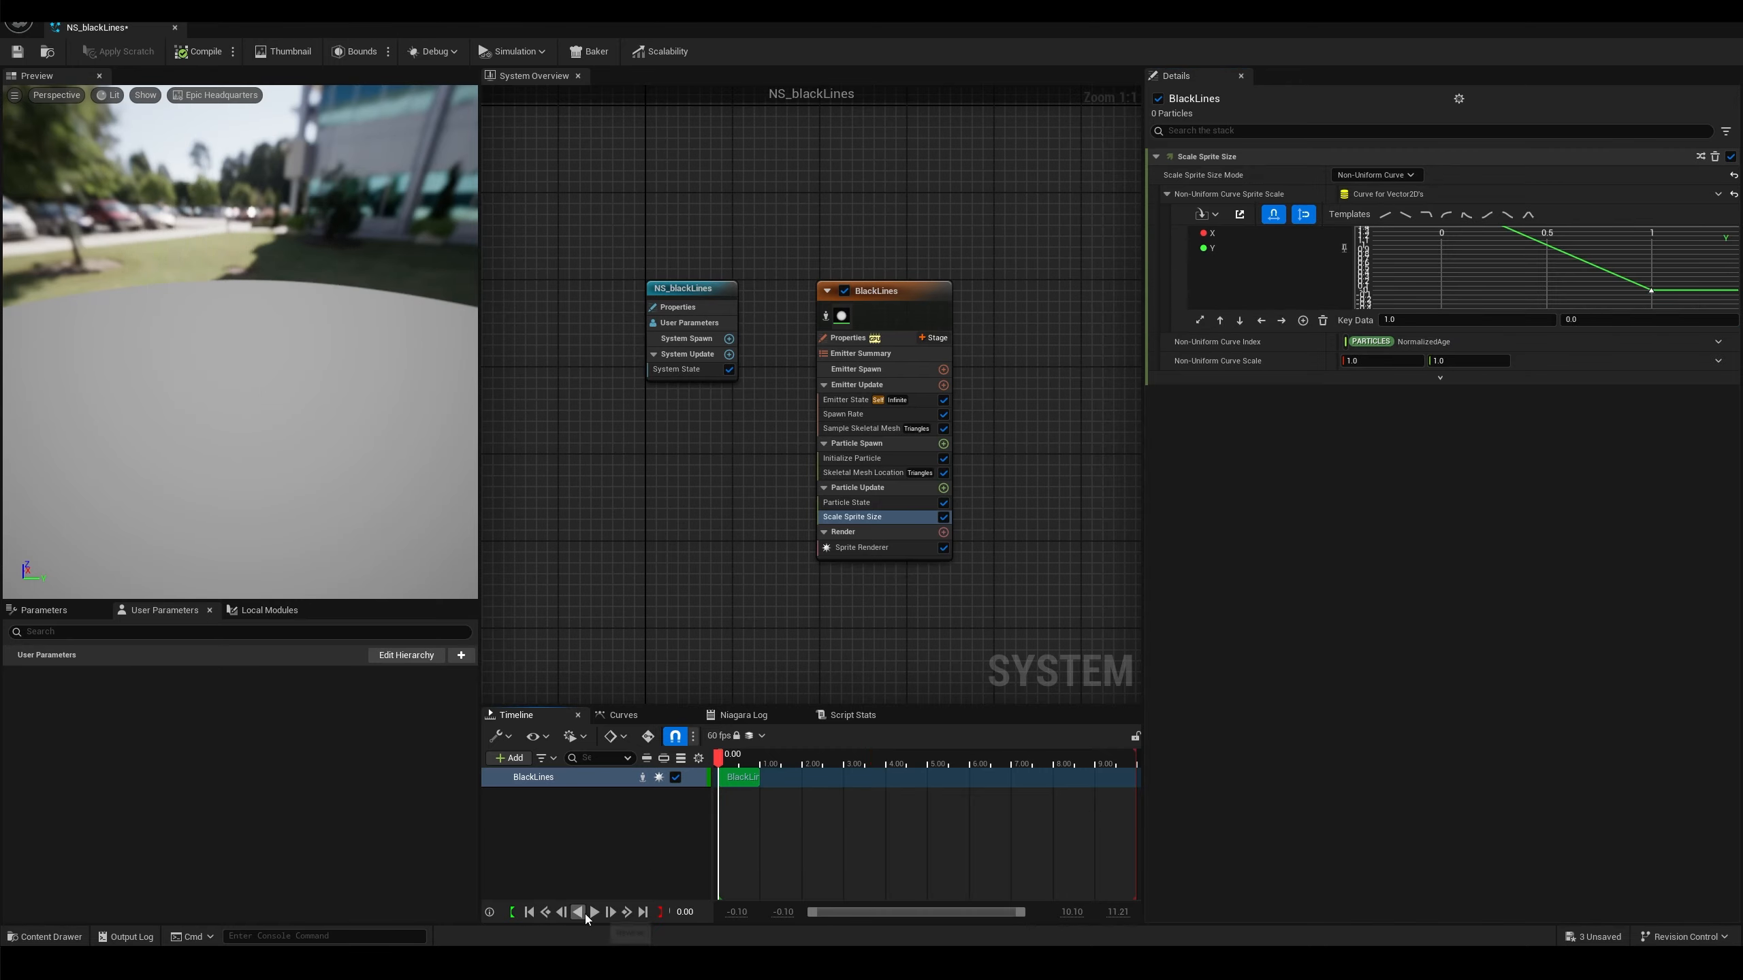
left_click(594, 913)
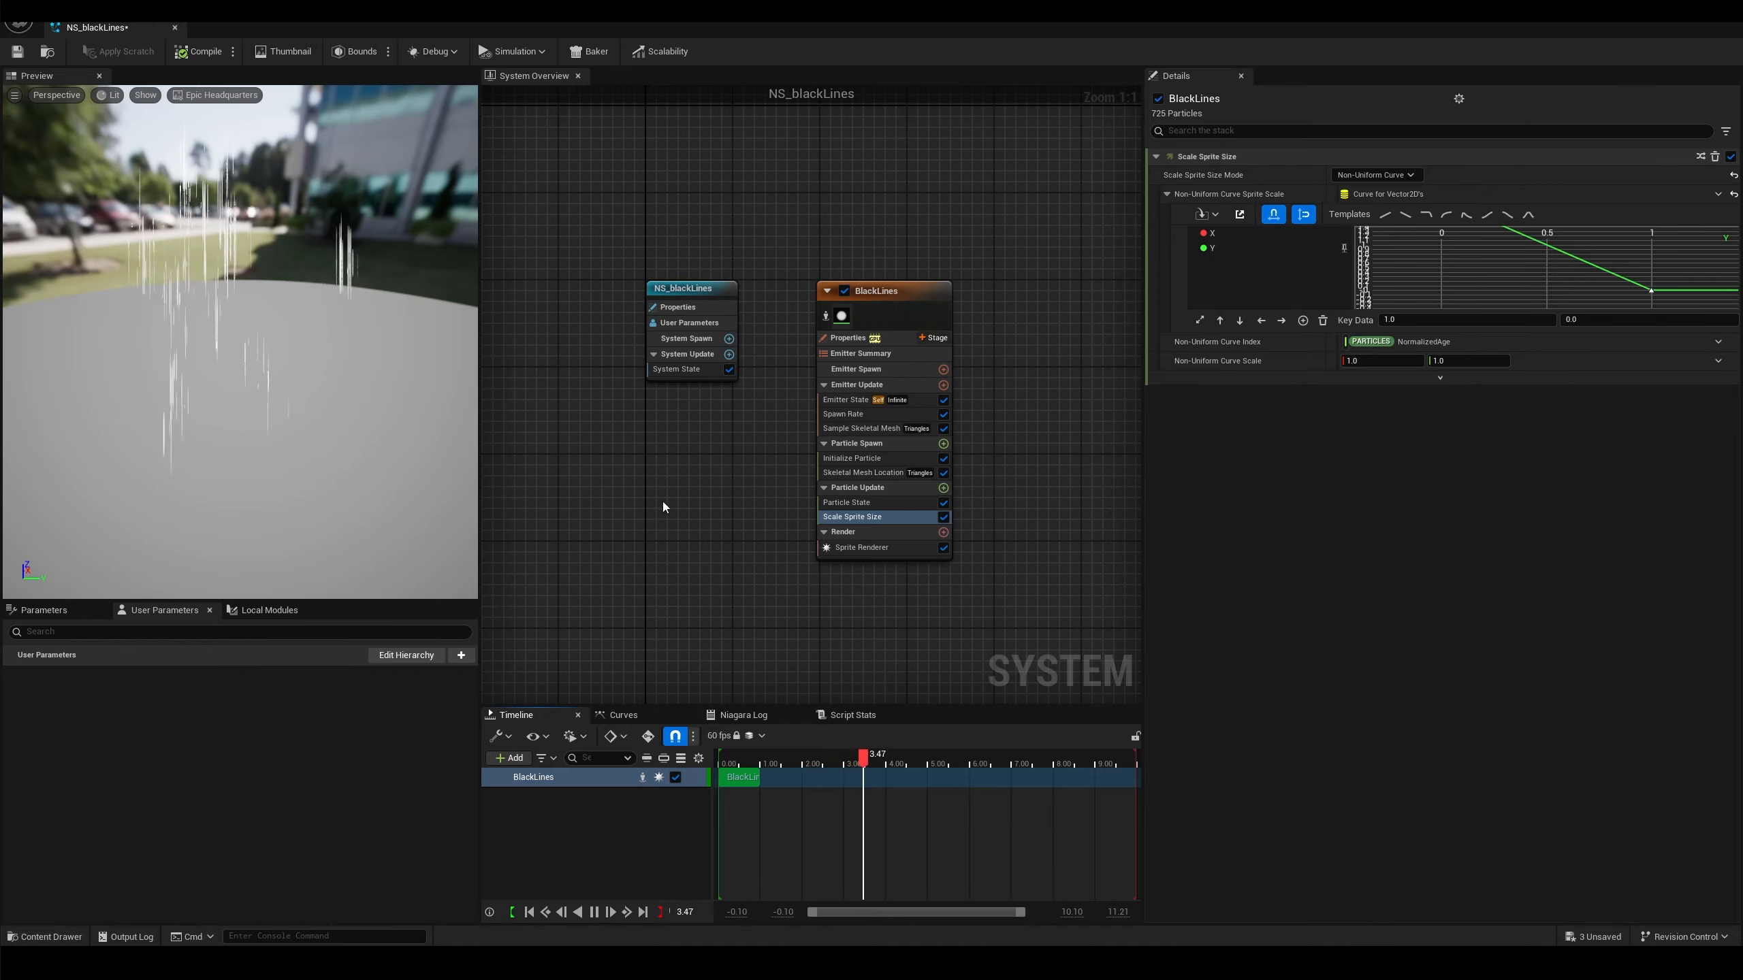
left_click(593, 913)
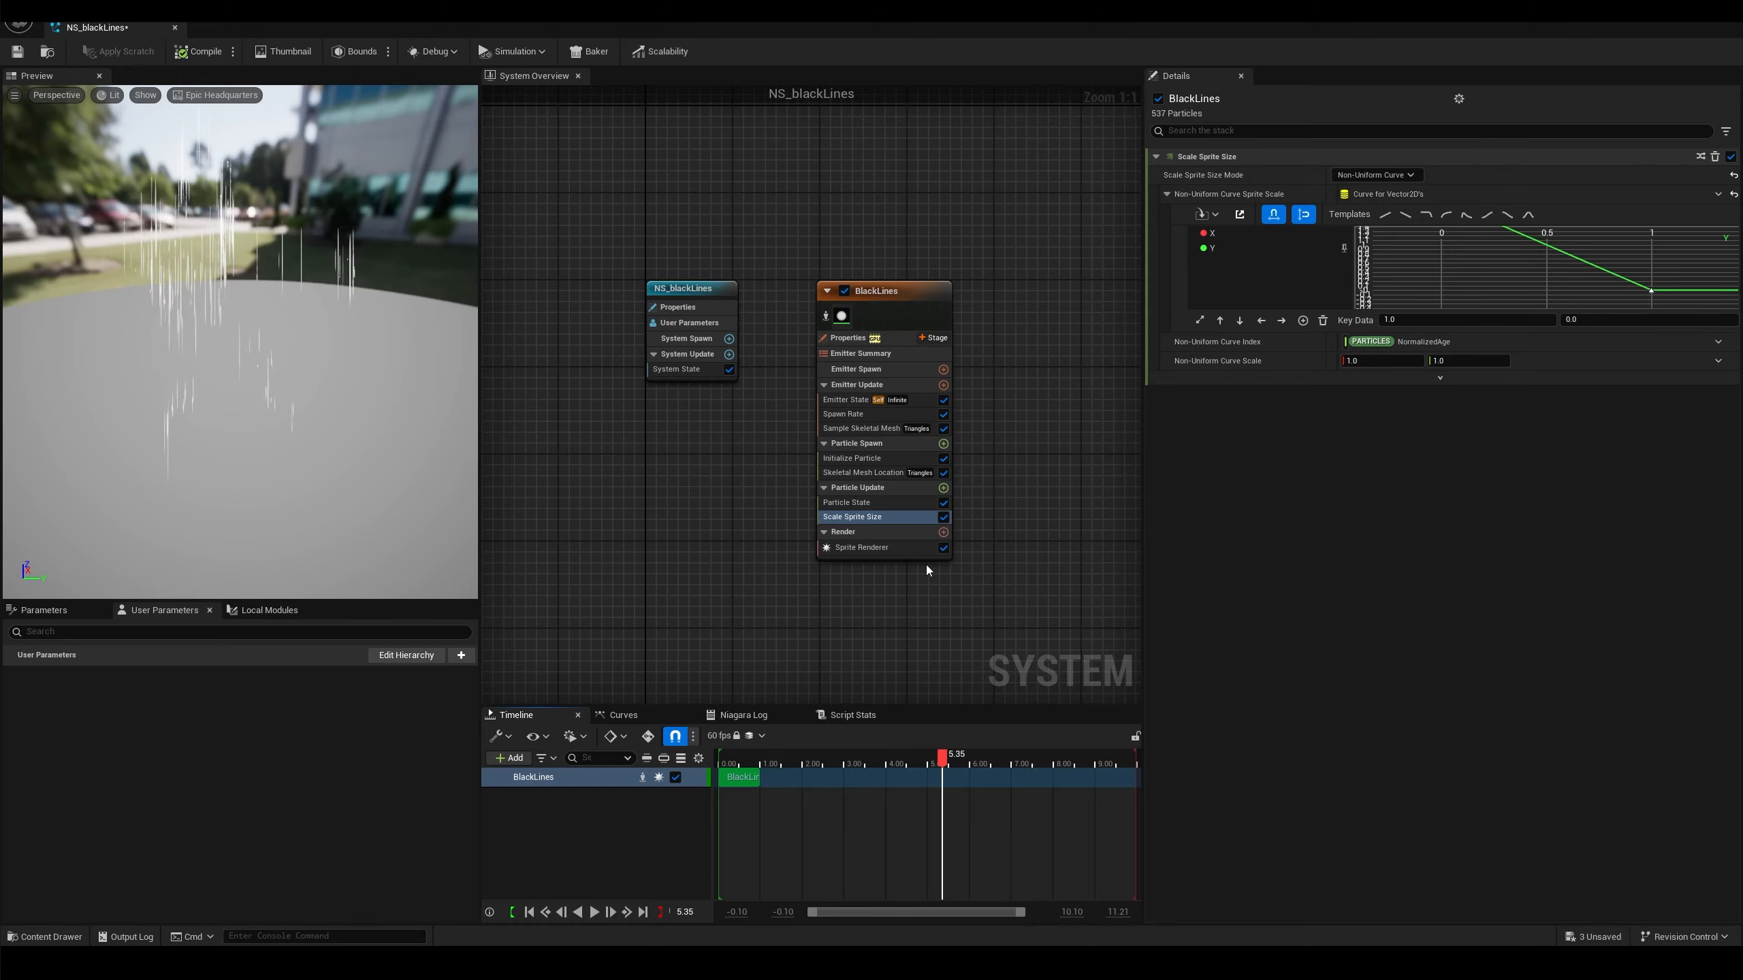
Open the Sprite Renderer's DefaultSpriteMaterial, set its blend mode to Translucent and apply the material changes
left_click(878, 546)
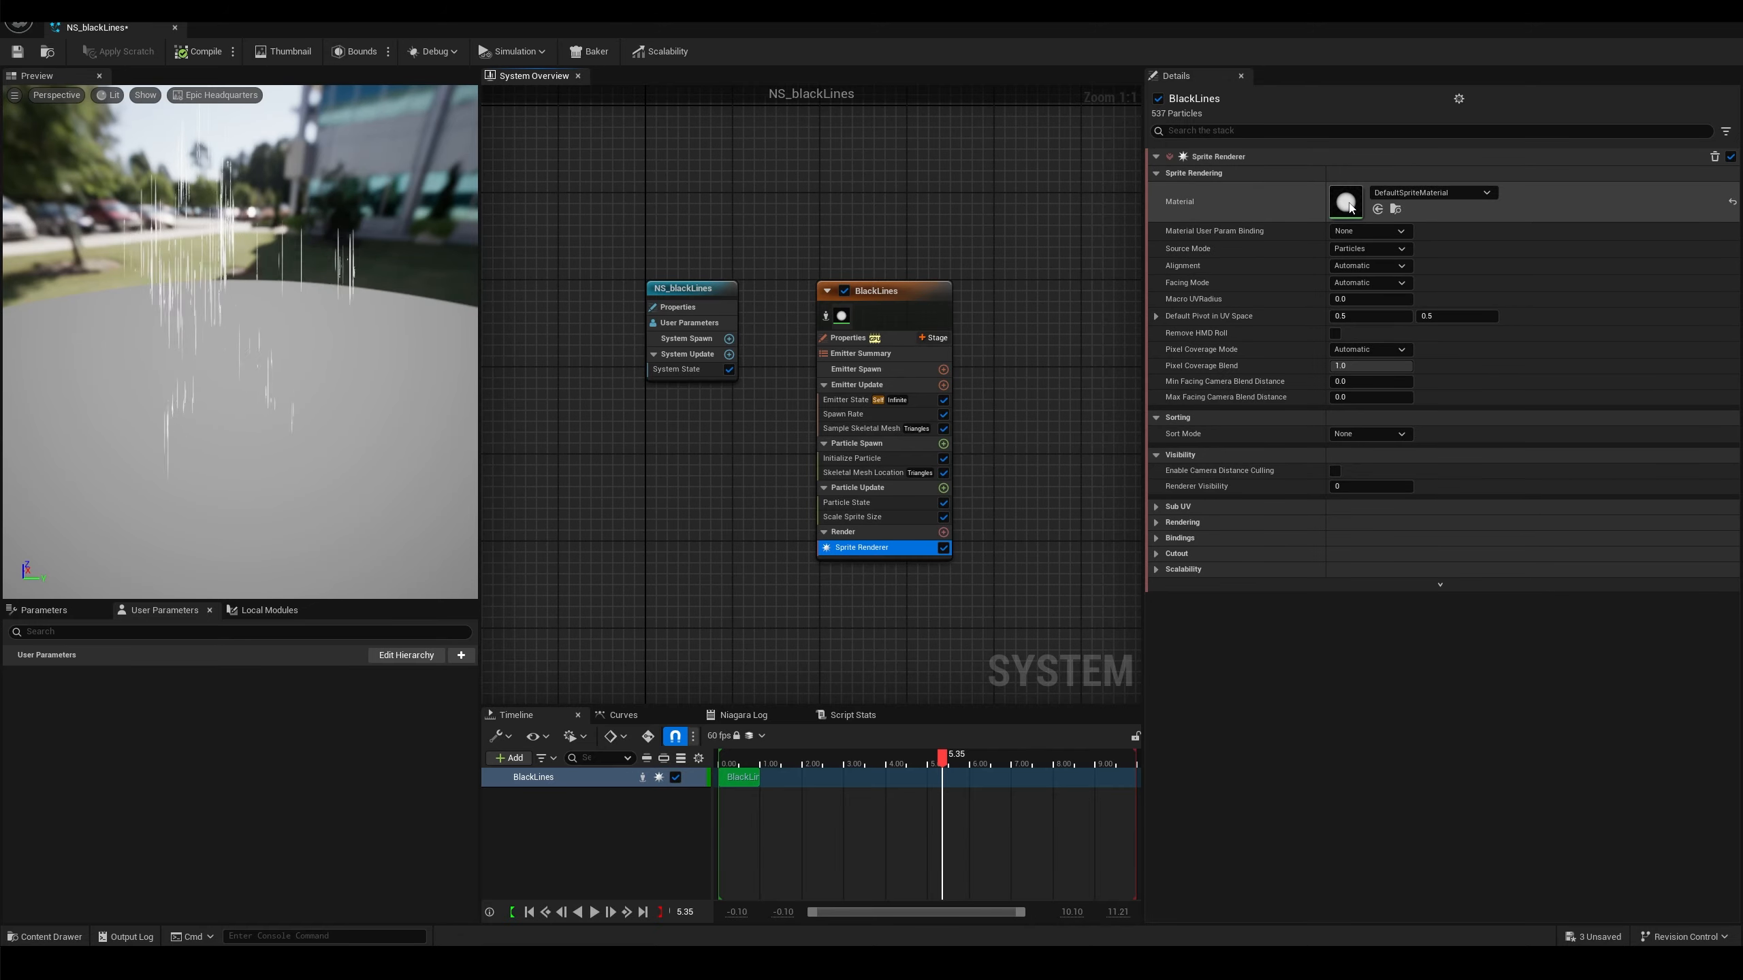
left_click(1303, 196)
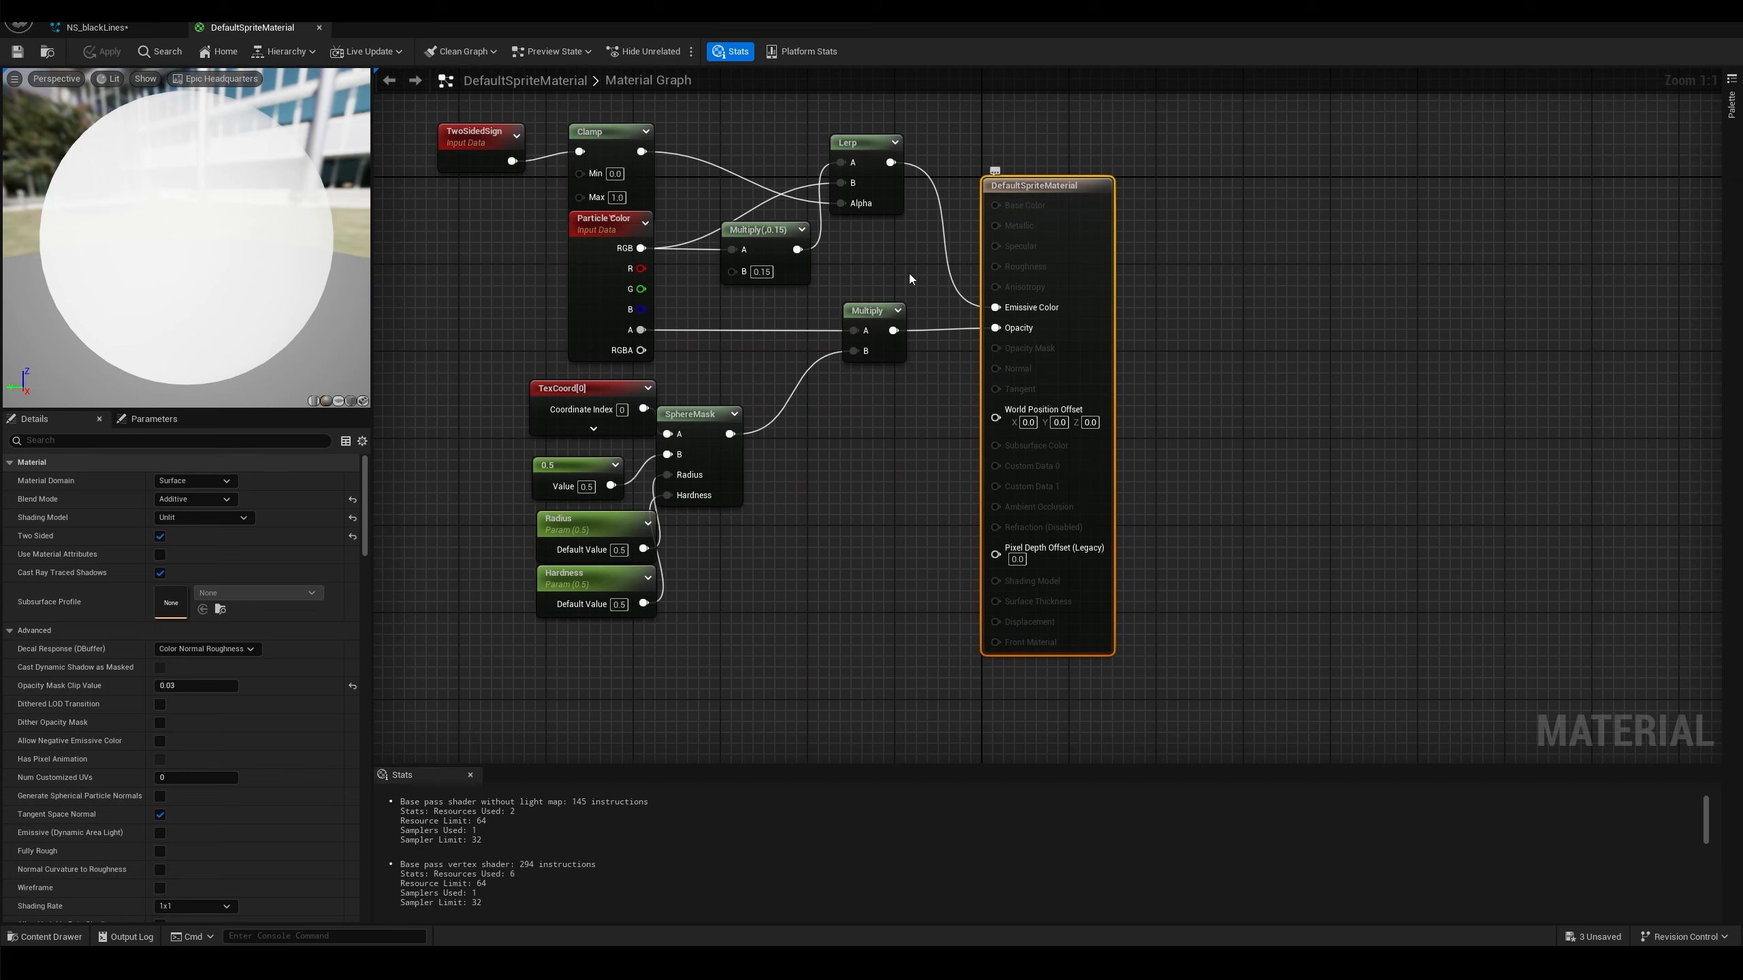
left_click(196, 498)
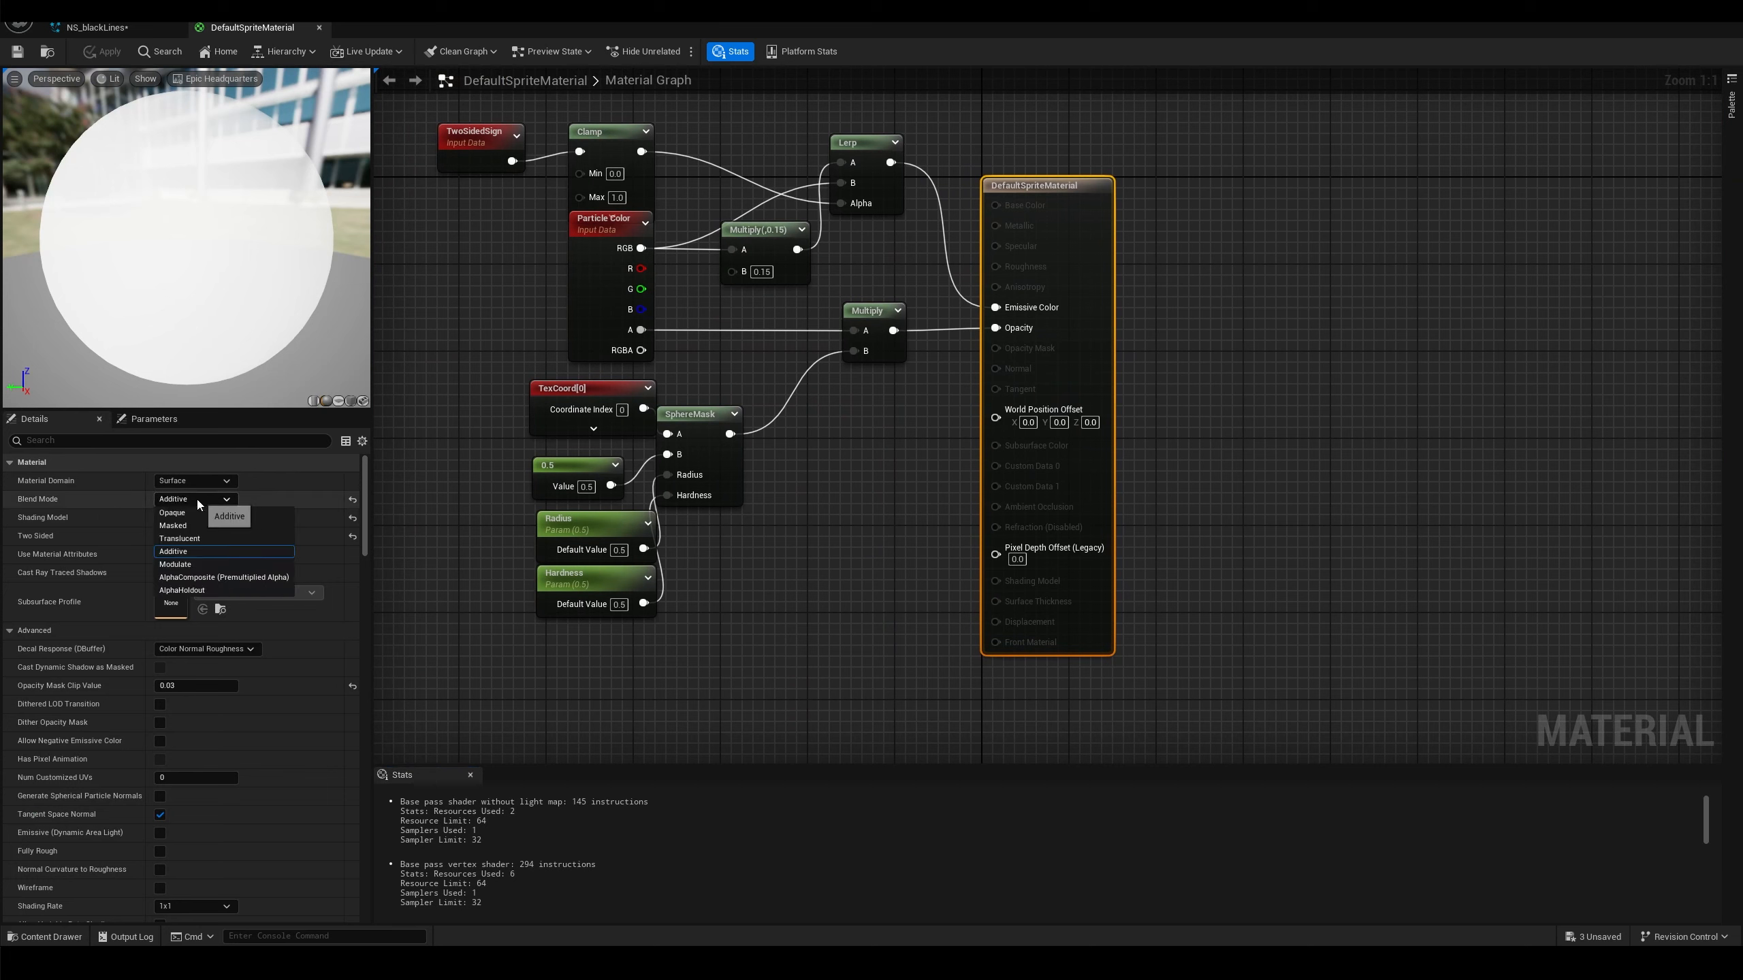
left_click(193, 540)
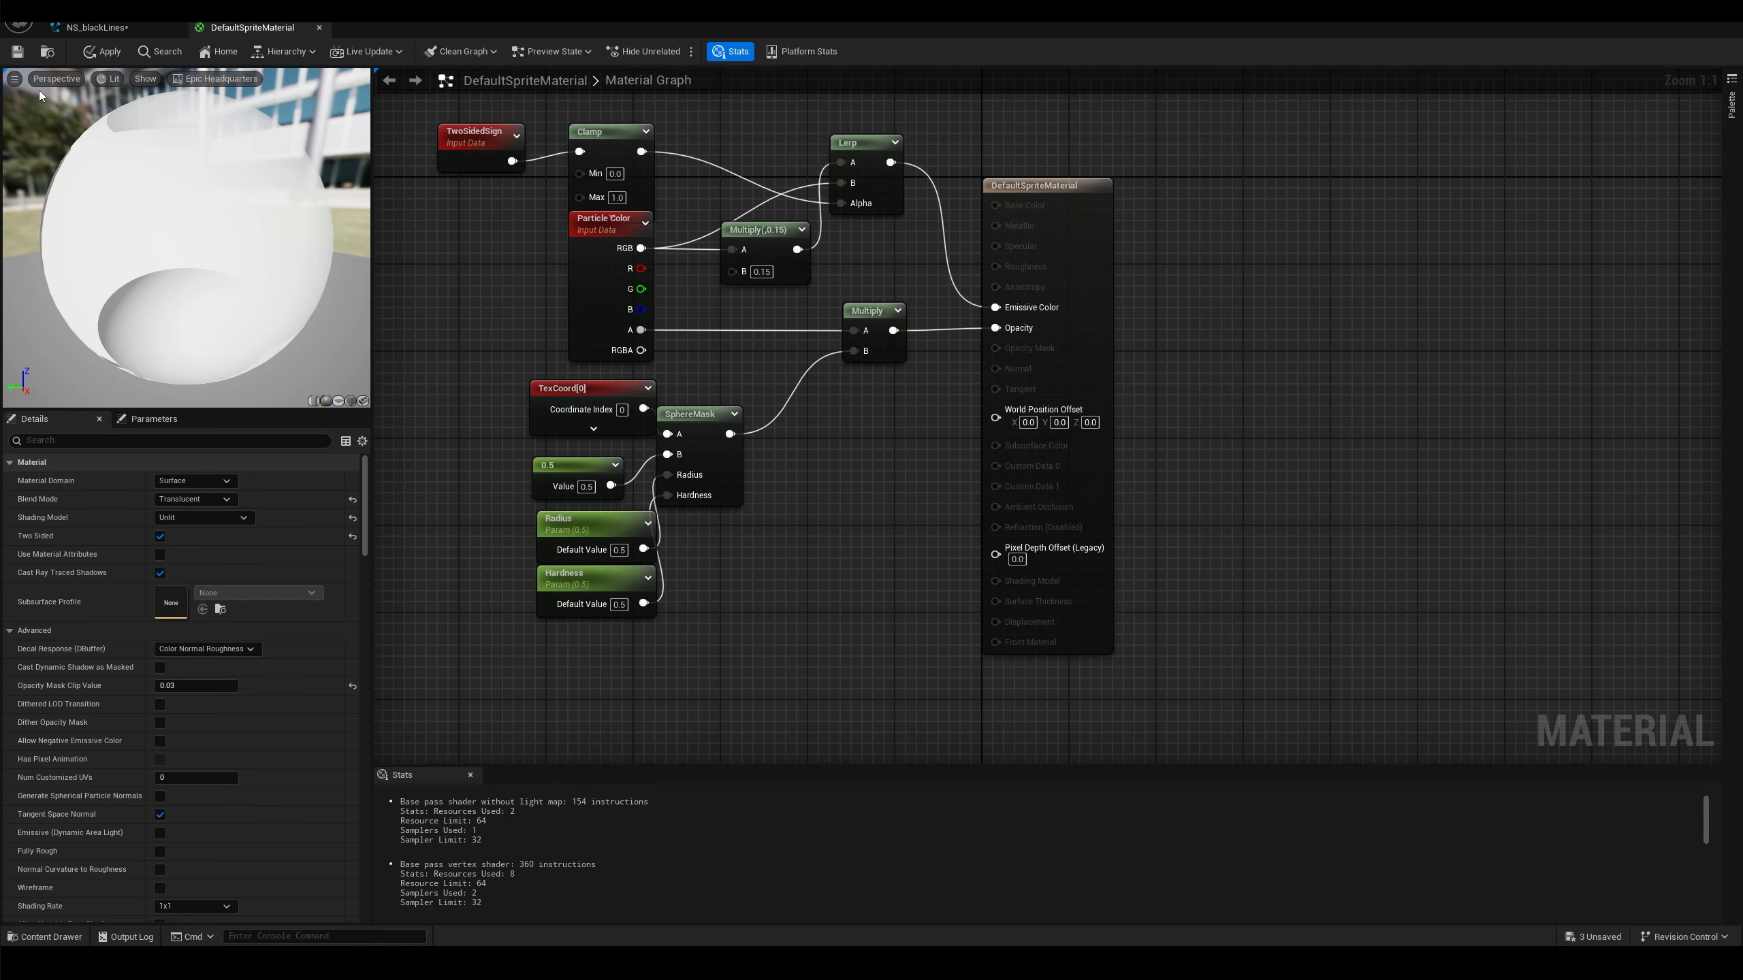
left_click(88, 56)
Back in NS_blackLines, set the Initialize Particle color to black and play the preview to check the lines
left_click(98, 30)
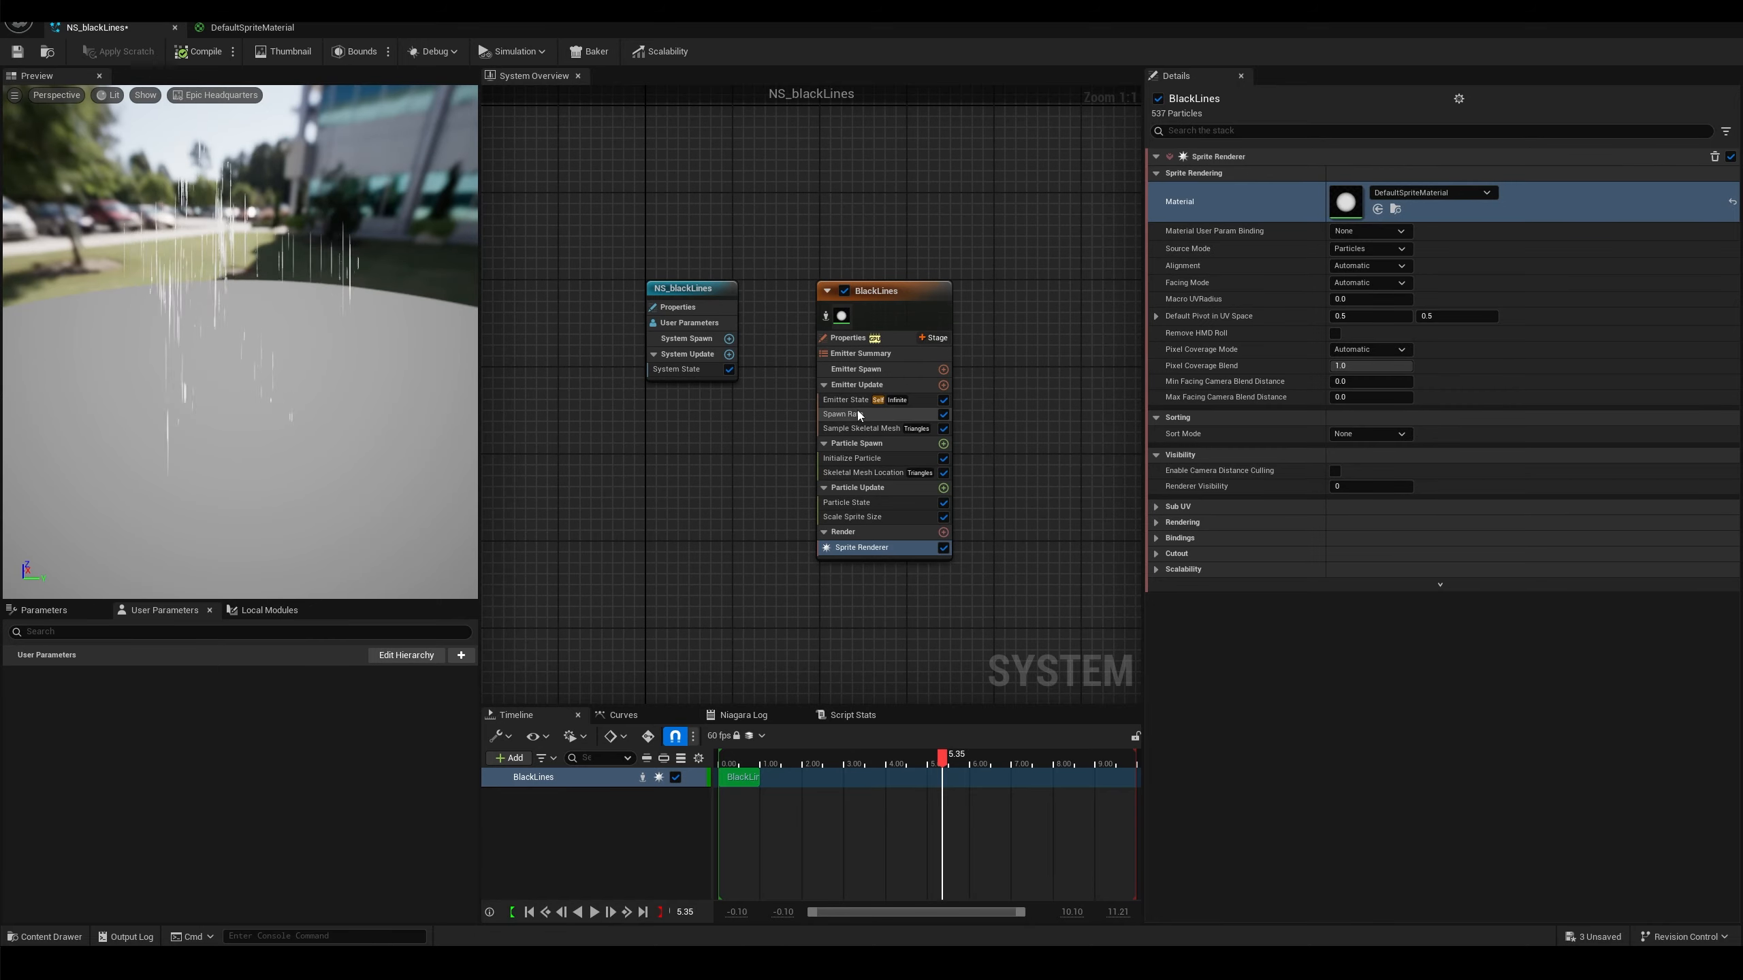
left_click(879, 461)
left_click(1398, 291)
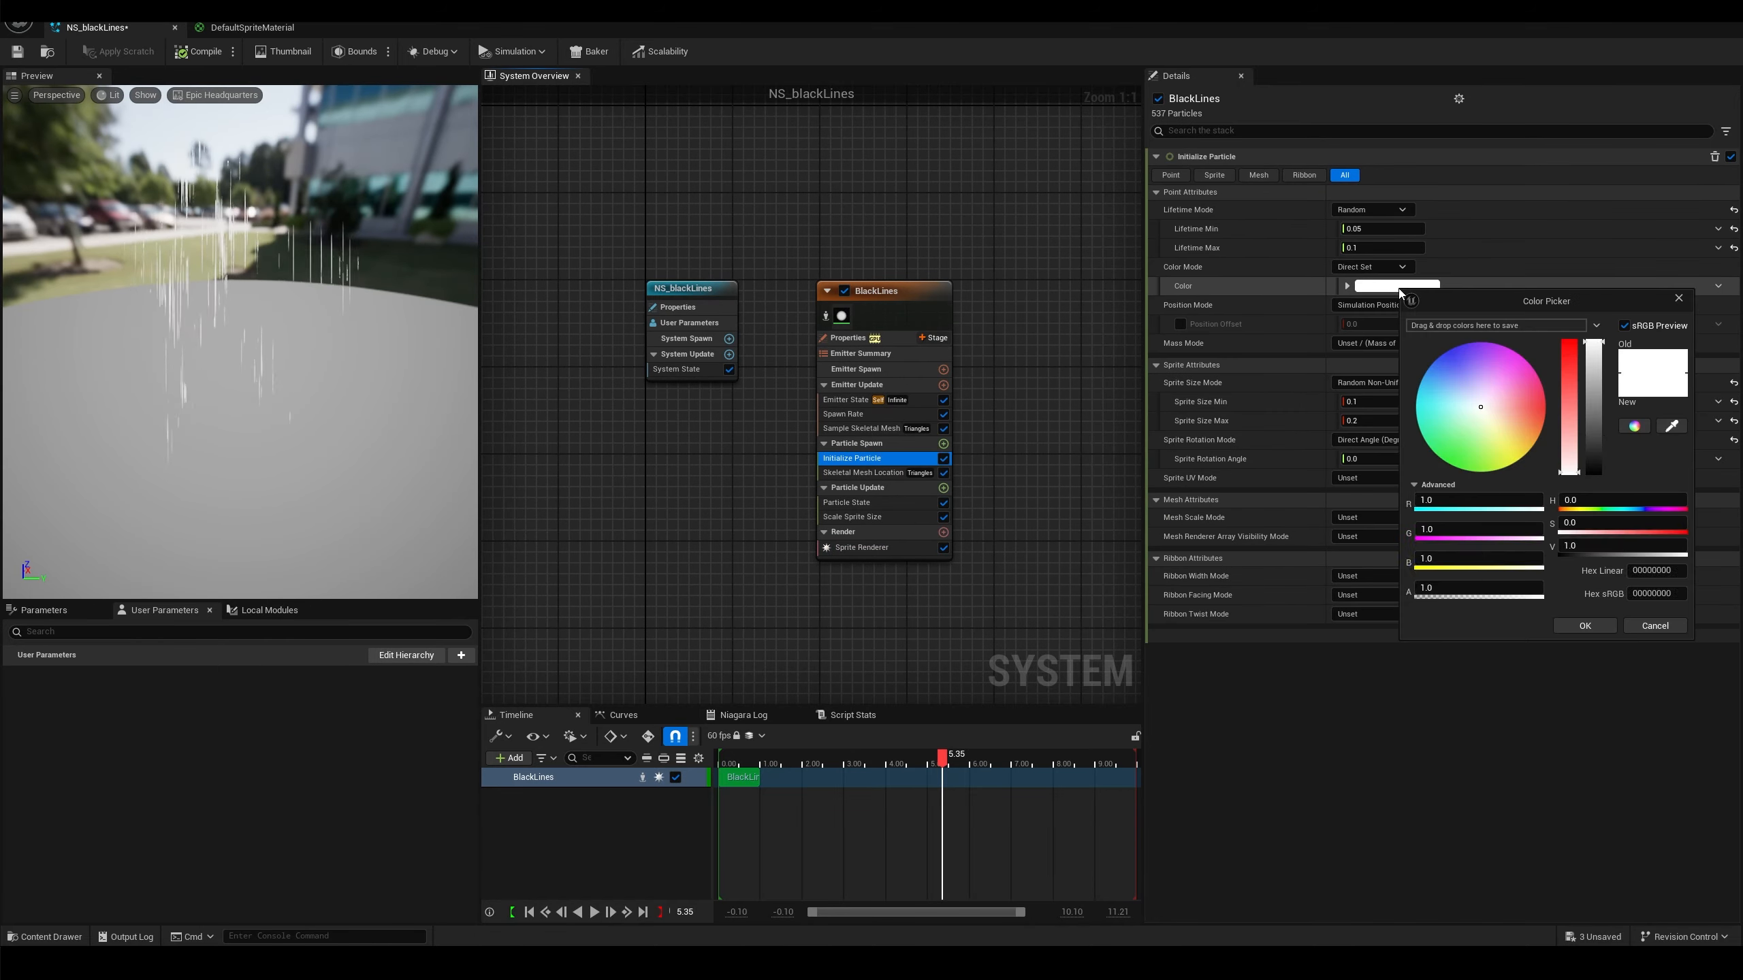
left_click_drag(1597, 447, 1604, 517)
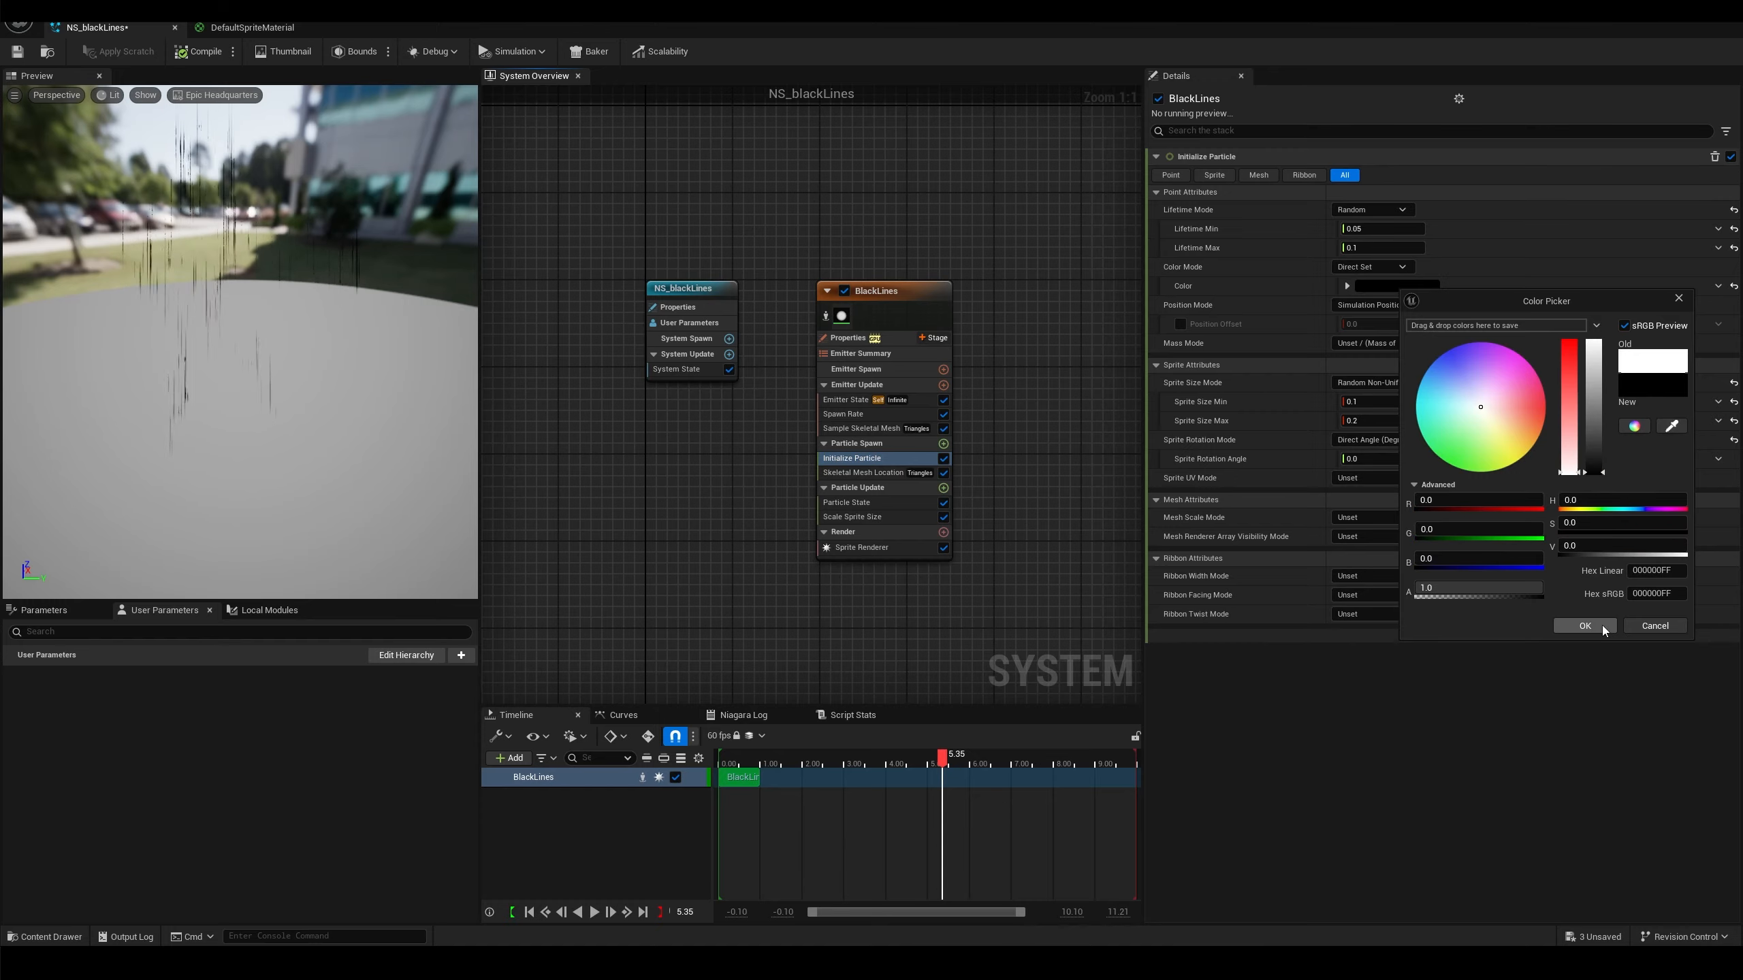
left_click(1585, 626)
left_click(596, 912)
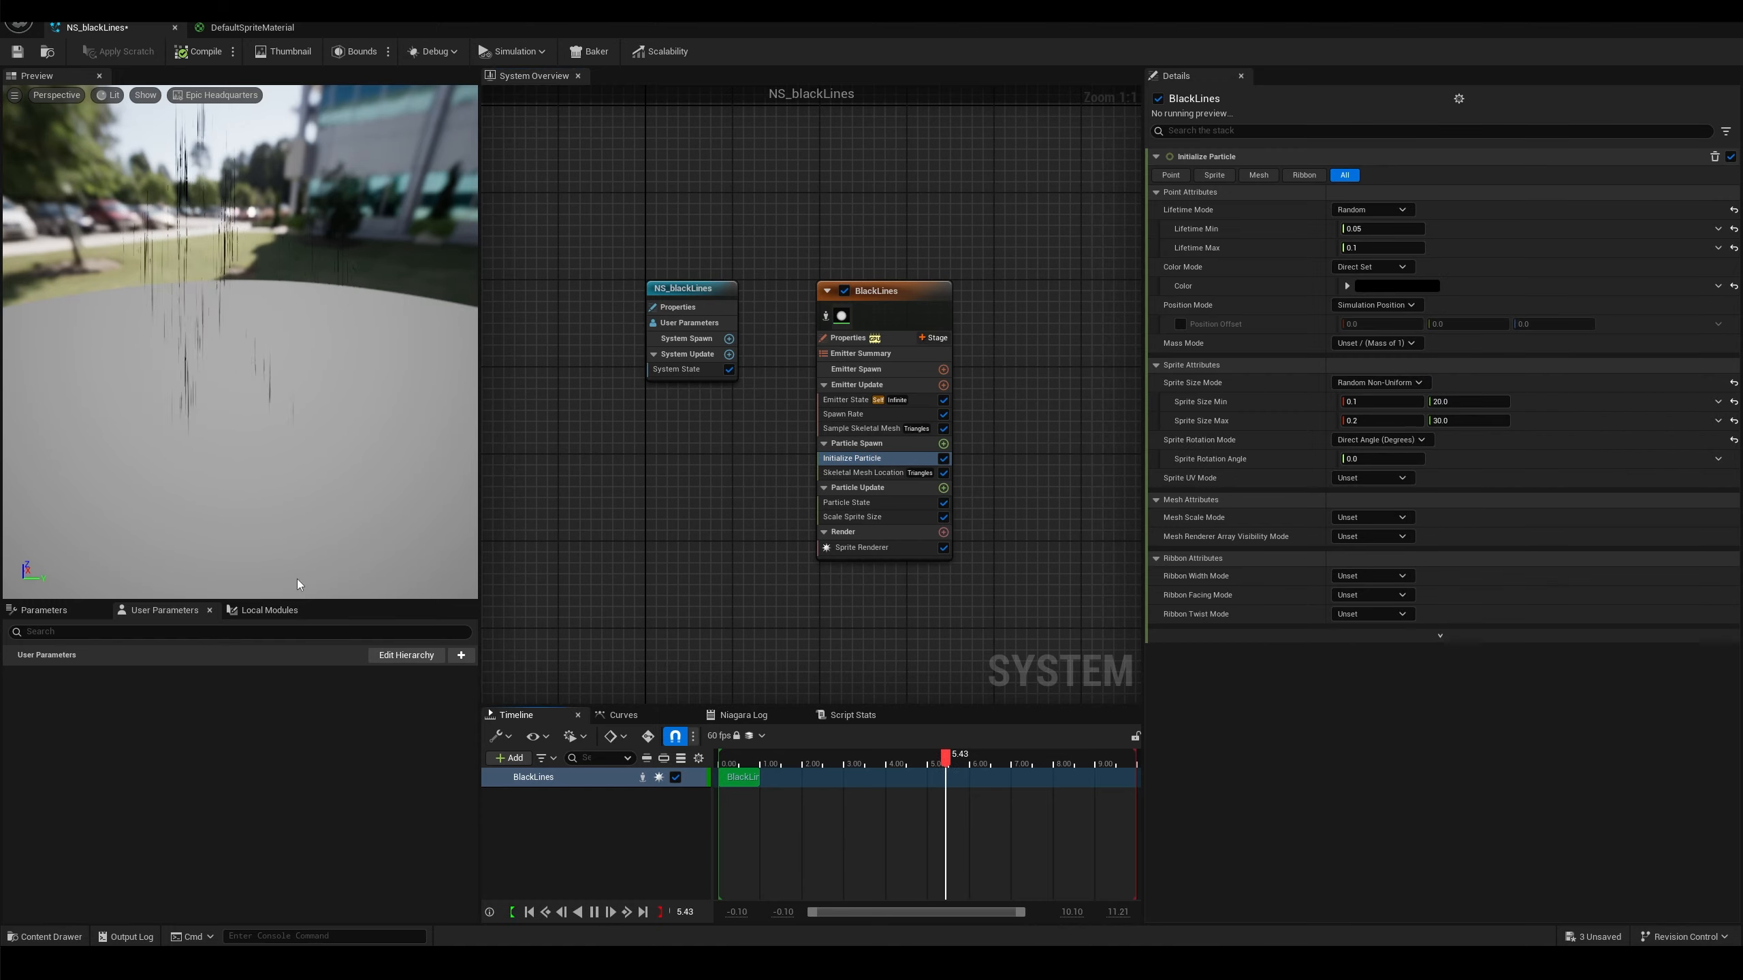
left_click_drag(256, 303, 188, 303)
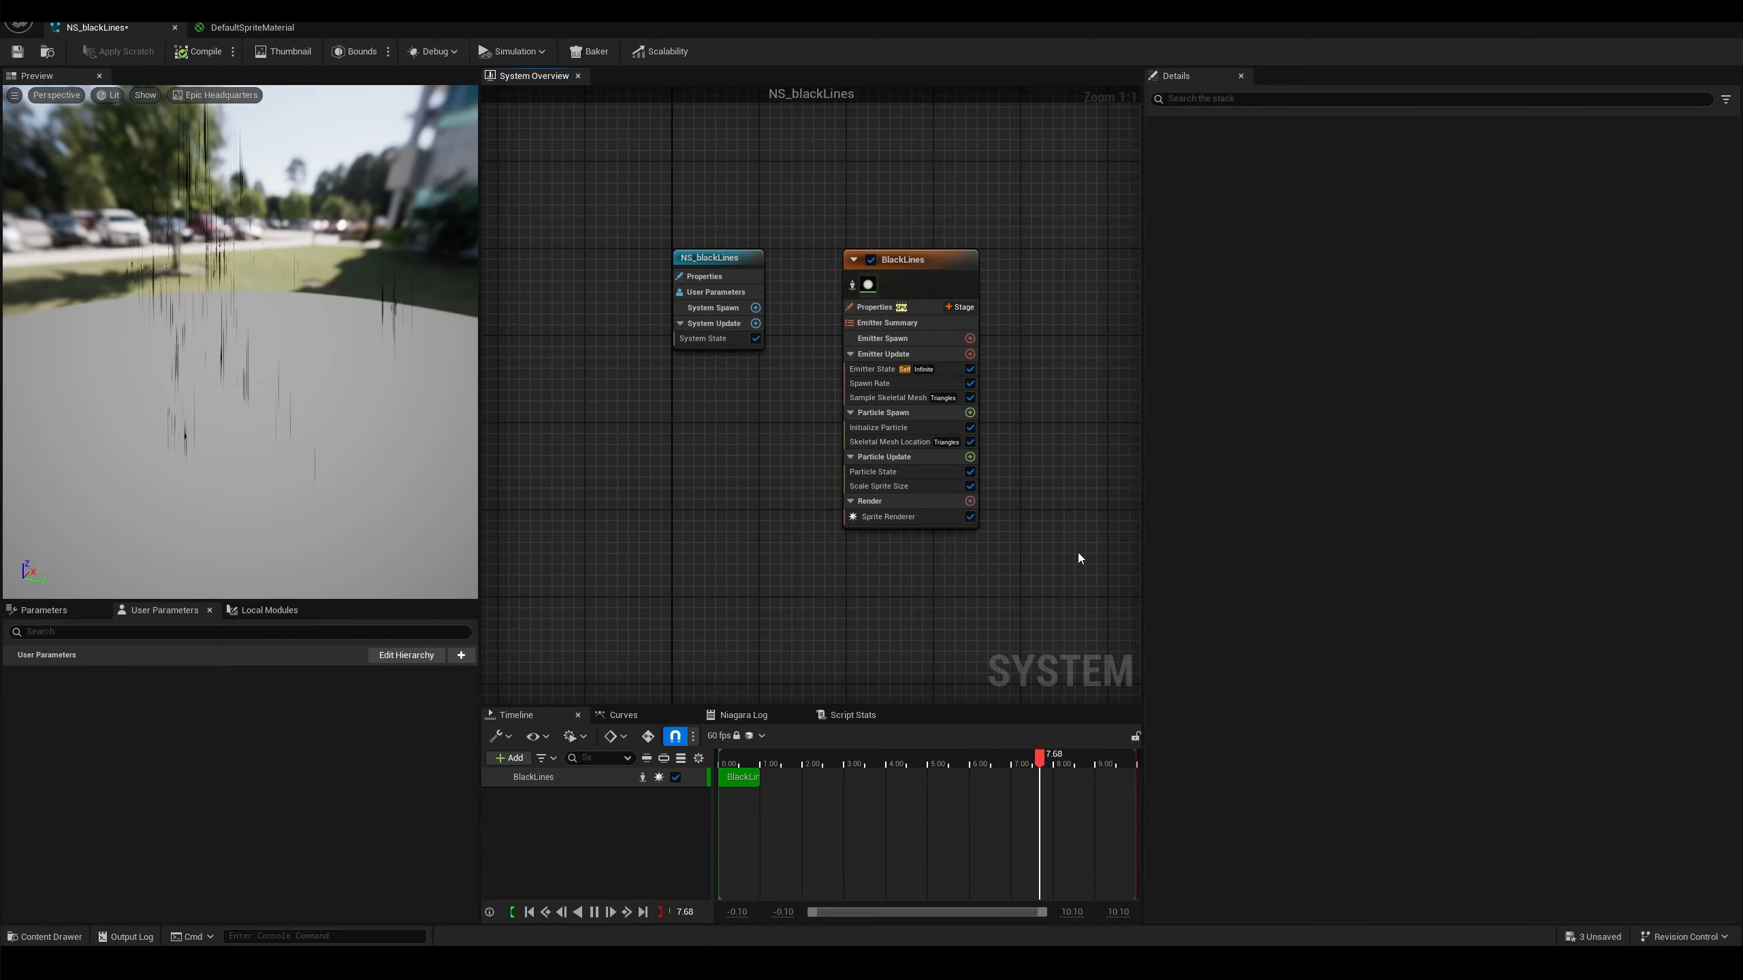
Add a float user parameter to the system and name it Density
left_click(458, 657)
type("float")
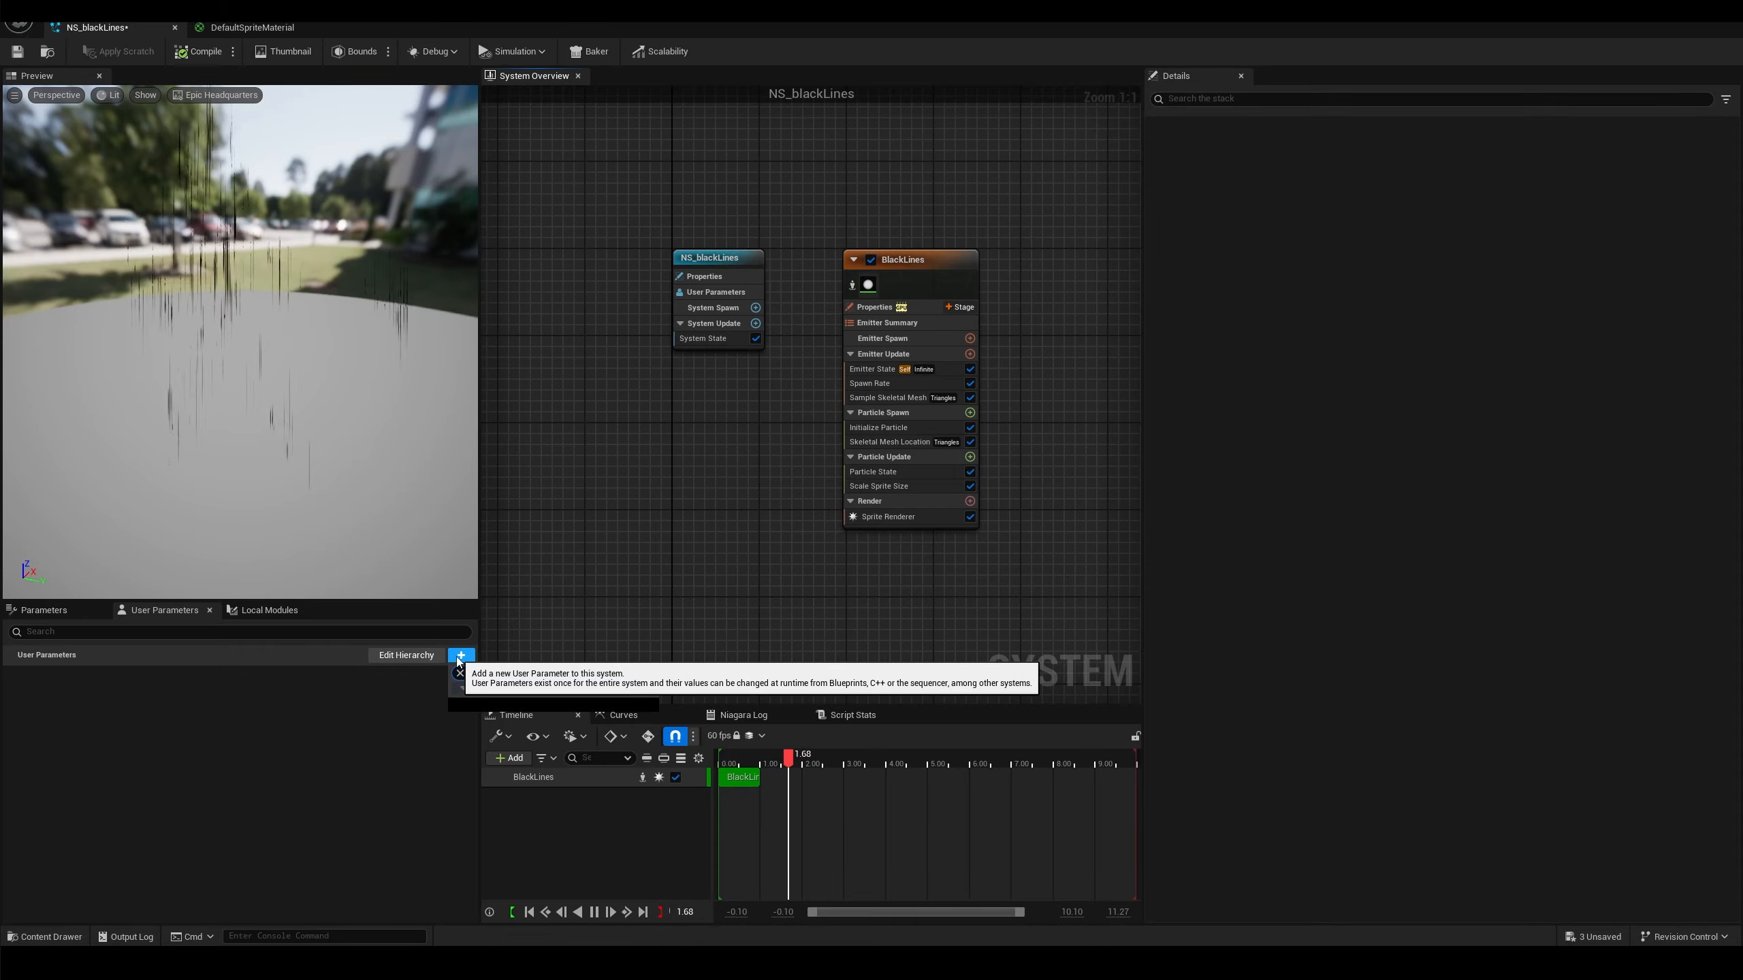
key("Return")
type("Density")
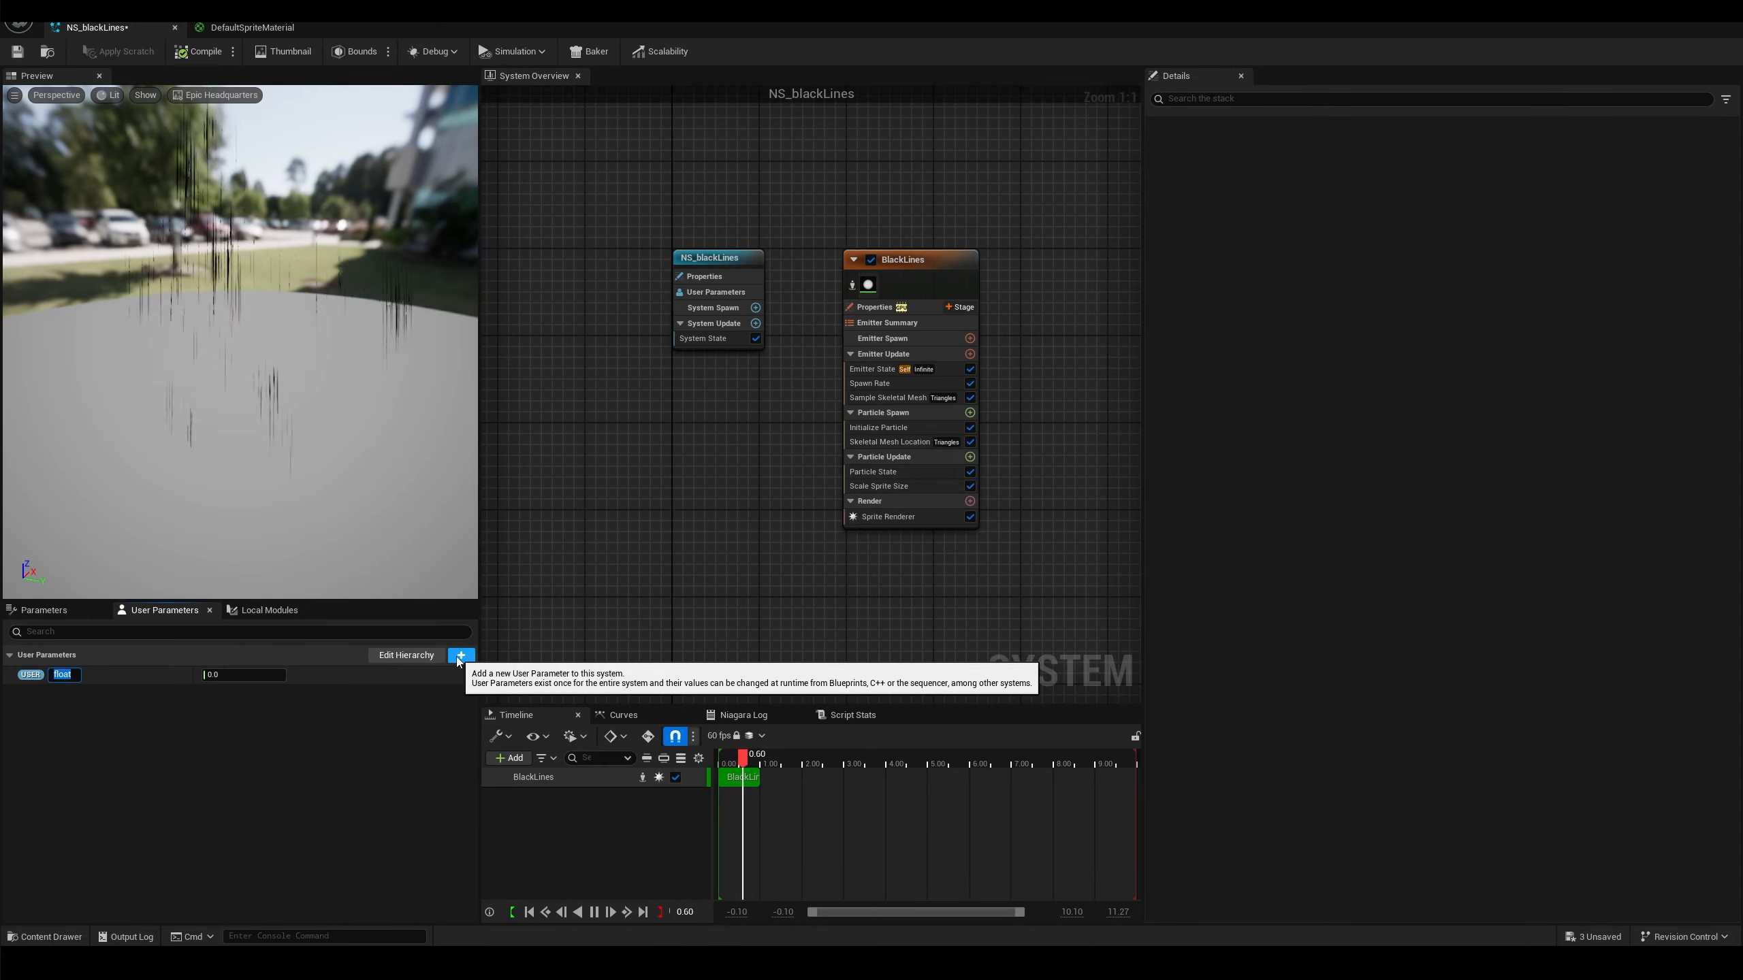
key("Return")
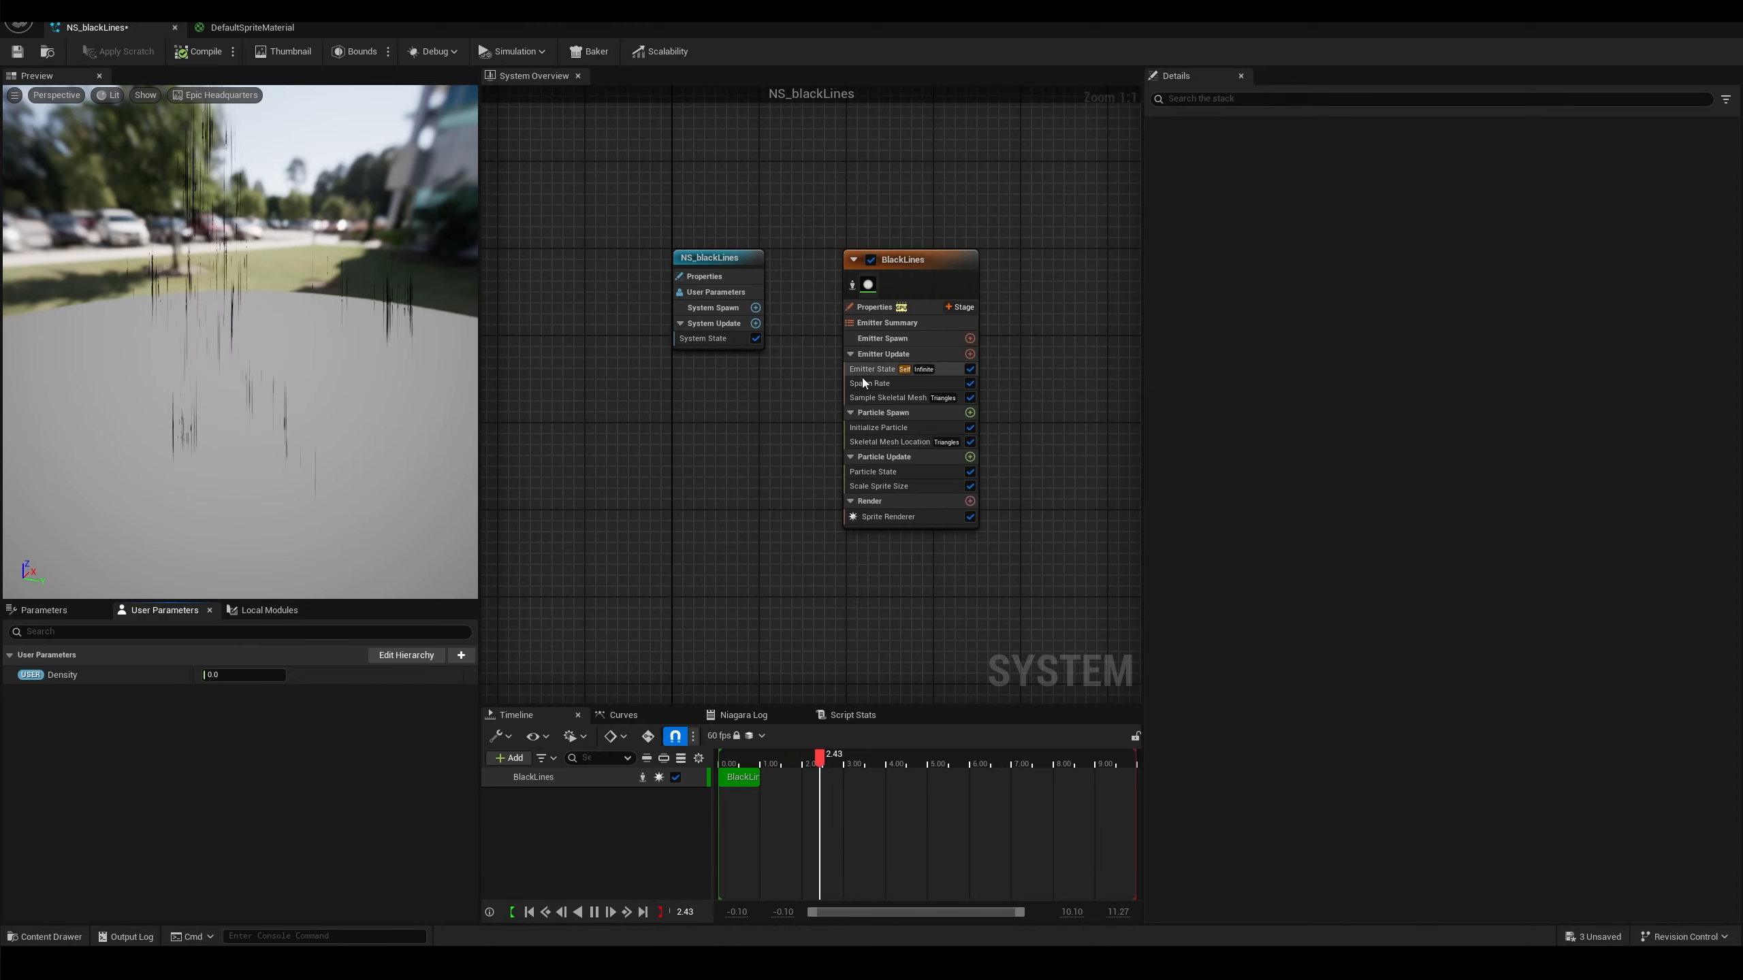
Pause the preview and make the SpawnRate a Multiply Float with A at 5000 and B linked to the Density user parameter
left_click(883, 385)
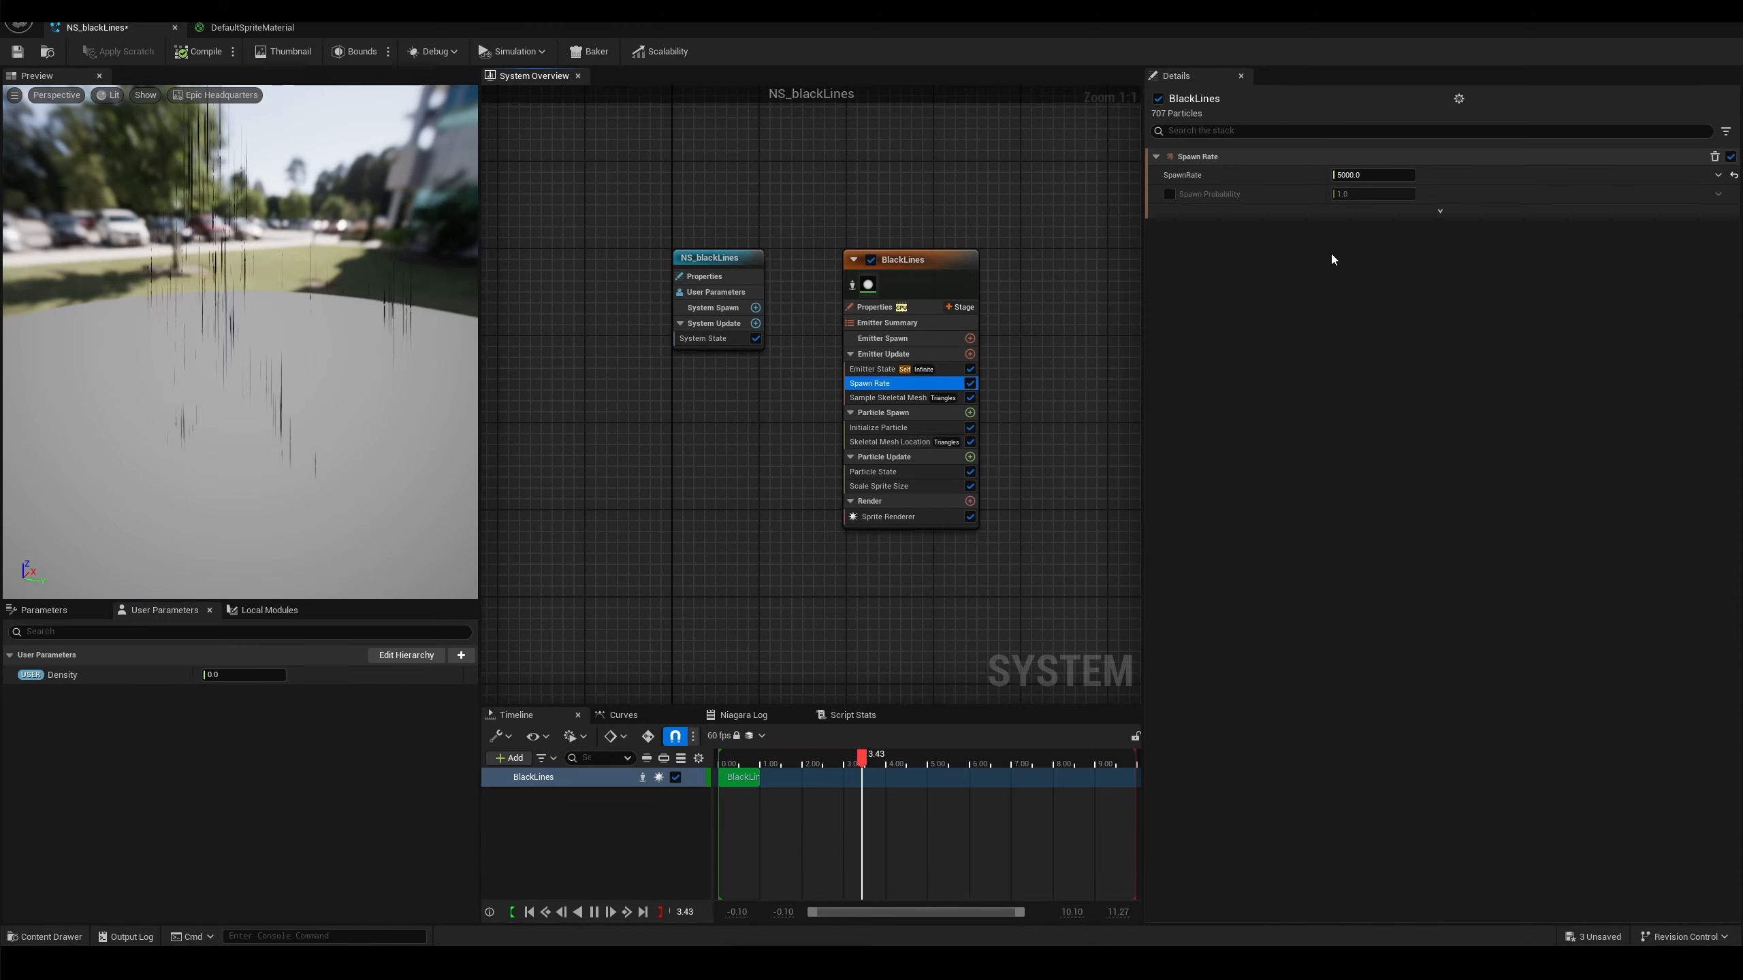
left_click(595, 912)
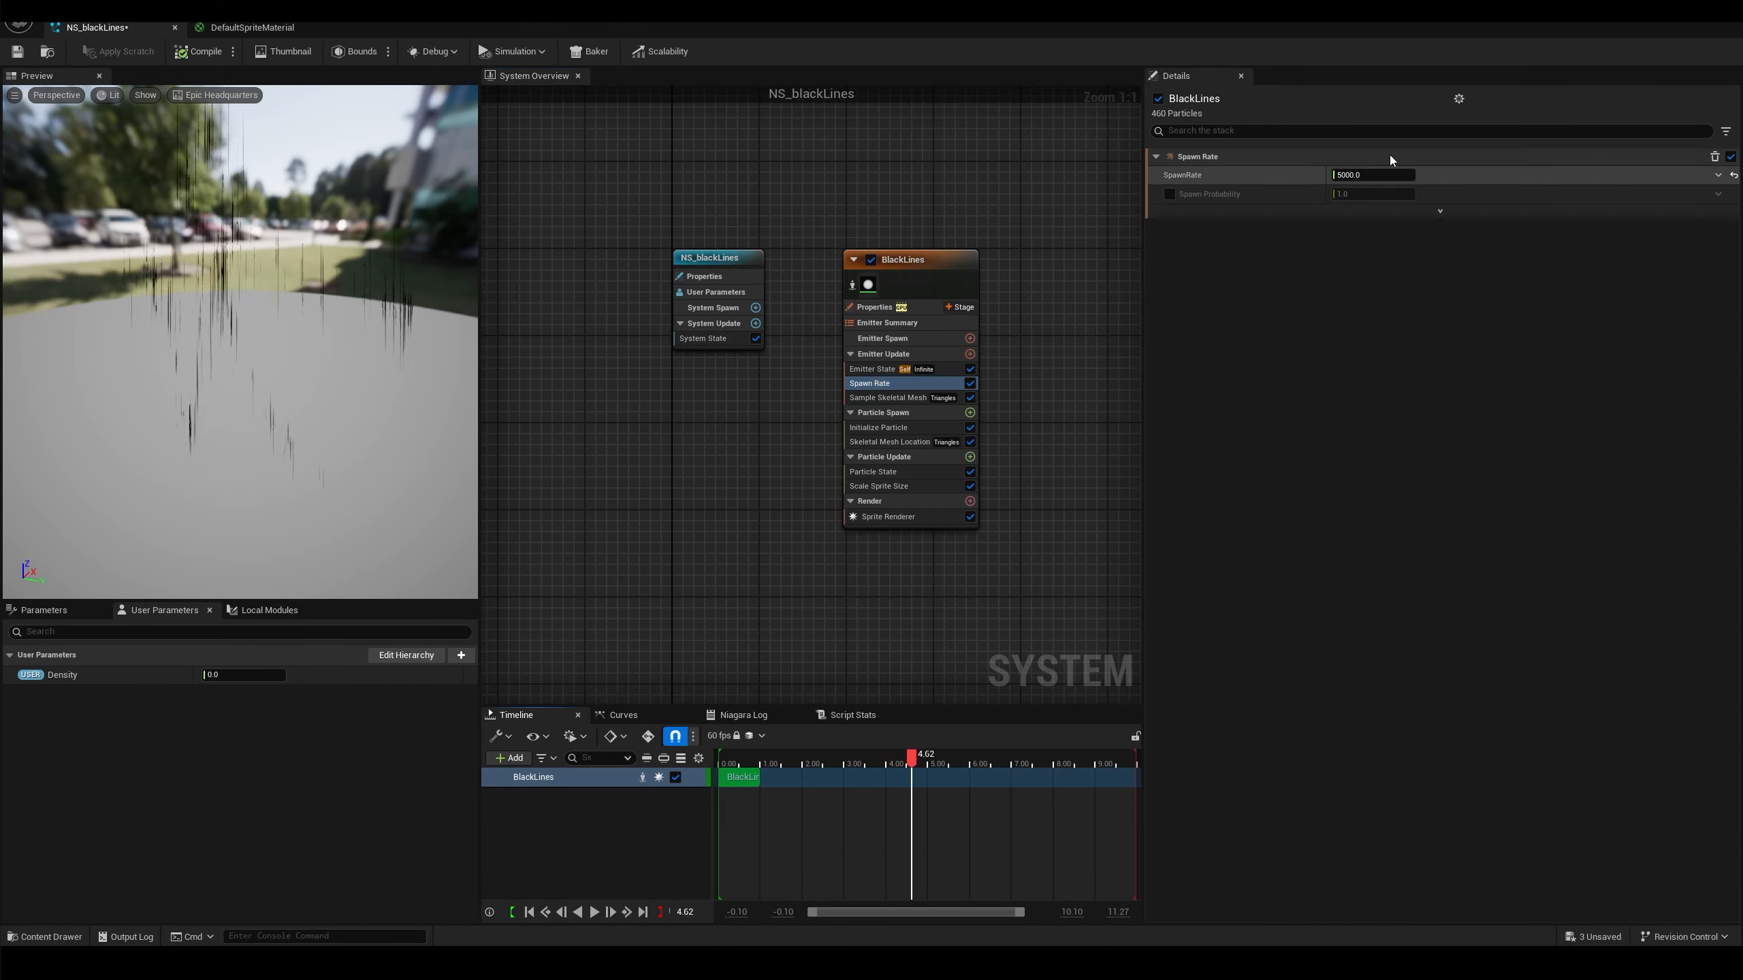
left_click(1718, 176)
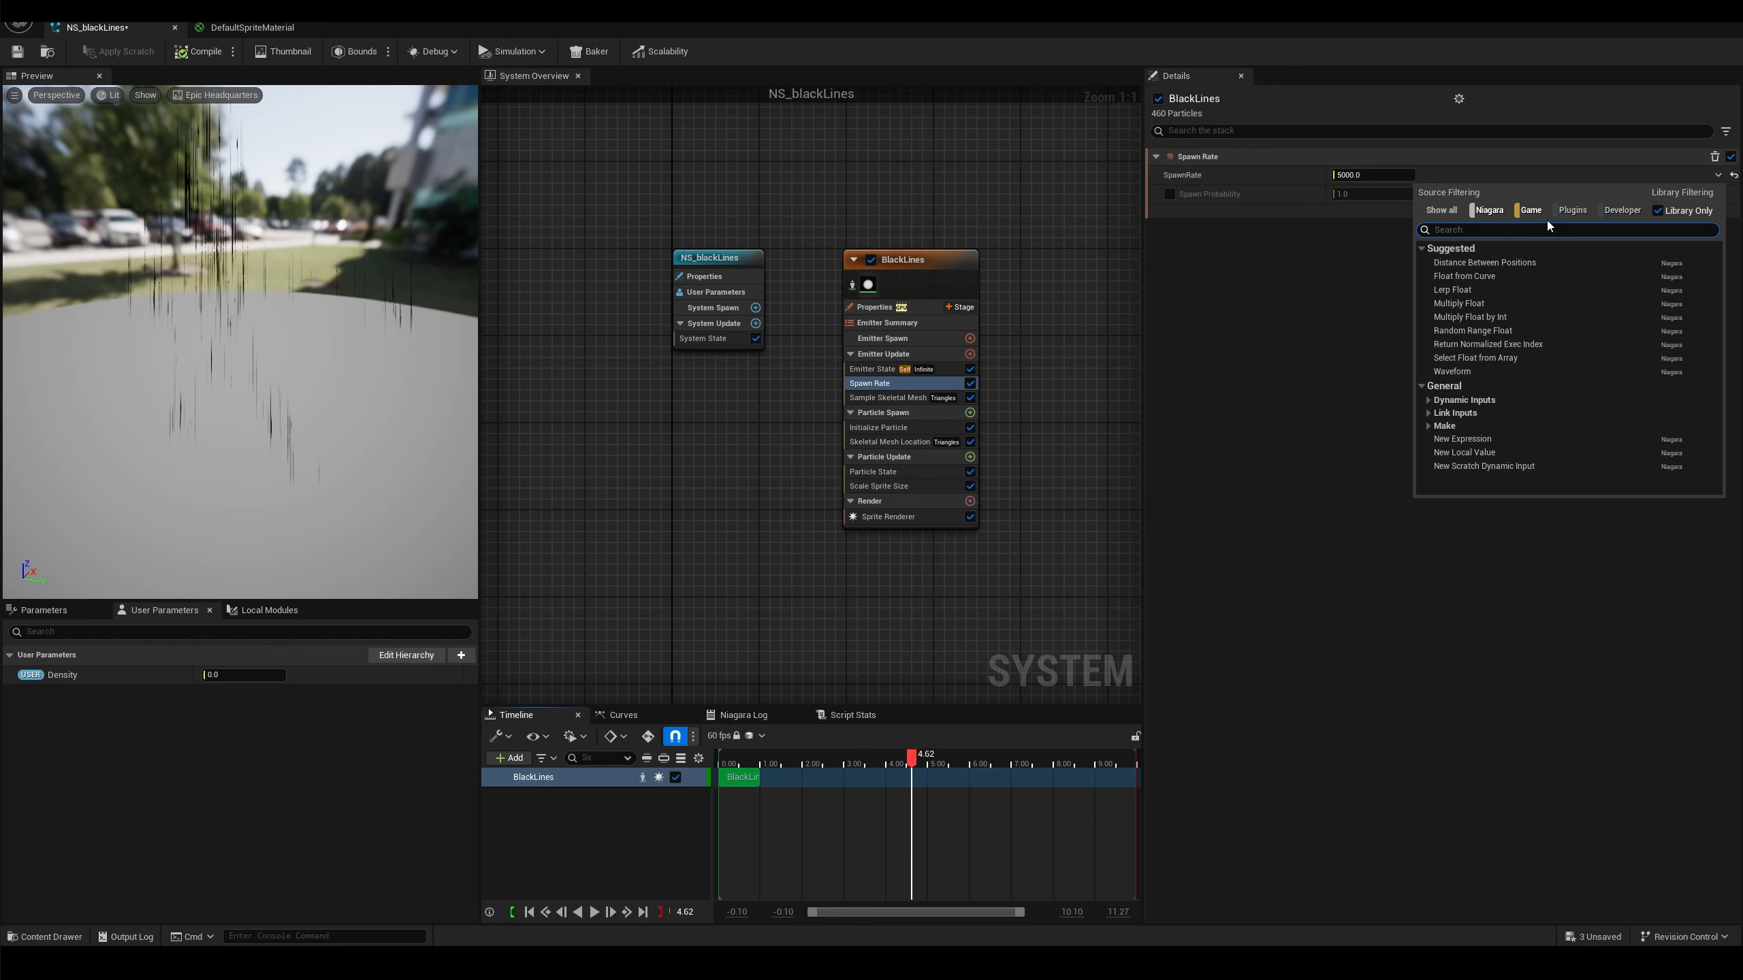
left_click(1476, 303)
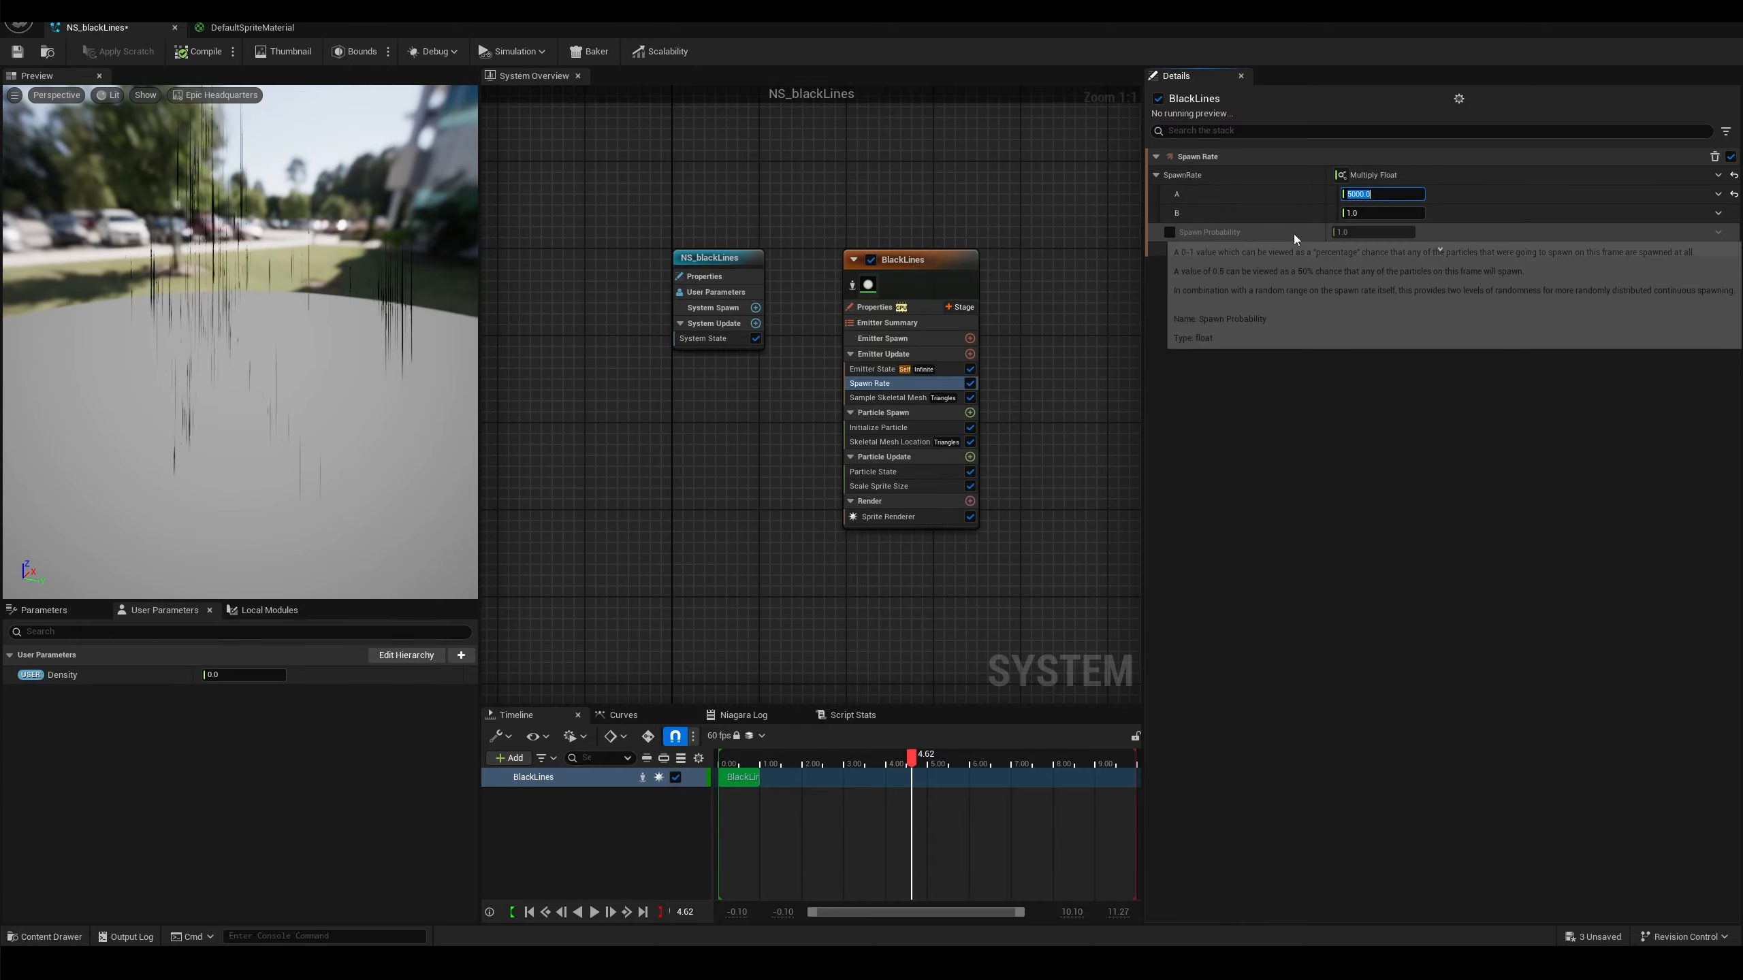
left_click_drag(94, 679, 1359, 214)
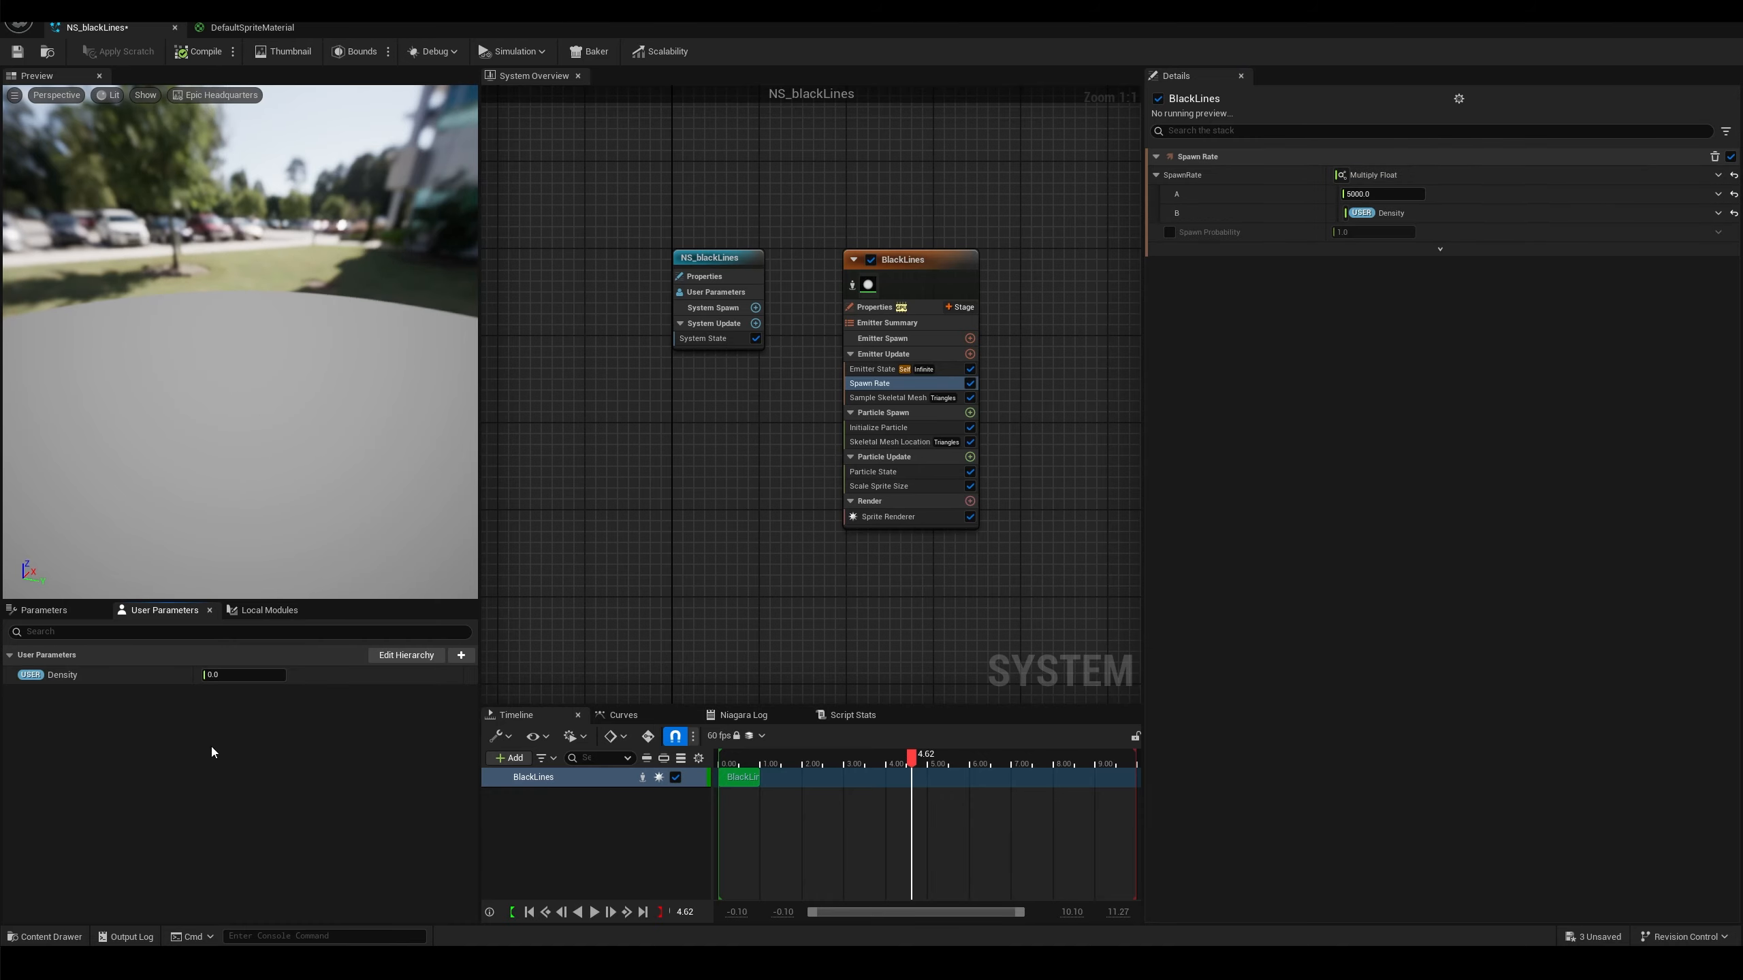
Set the Density user parameter's default value to 1
left_click(231, 675)
type("1")
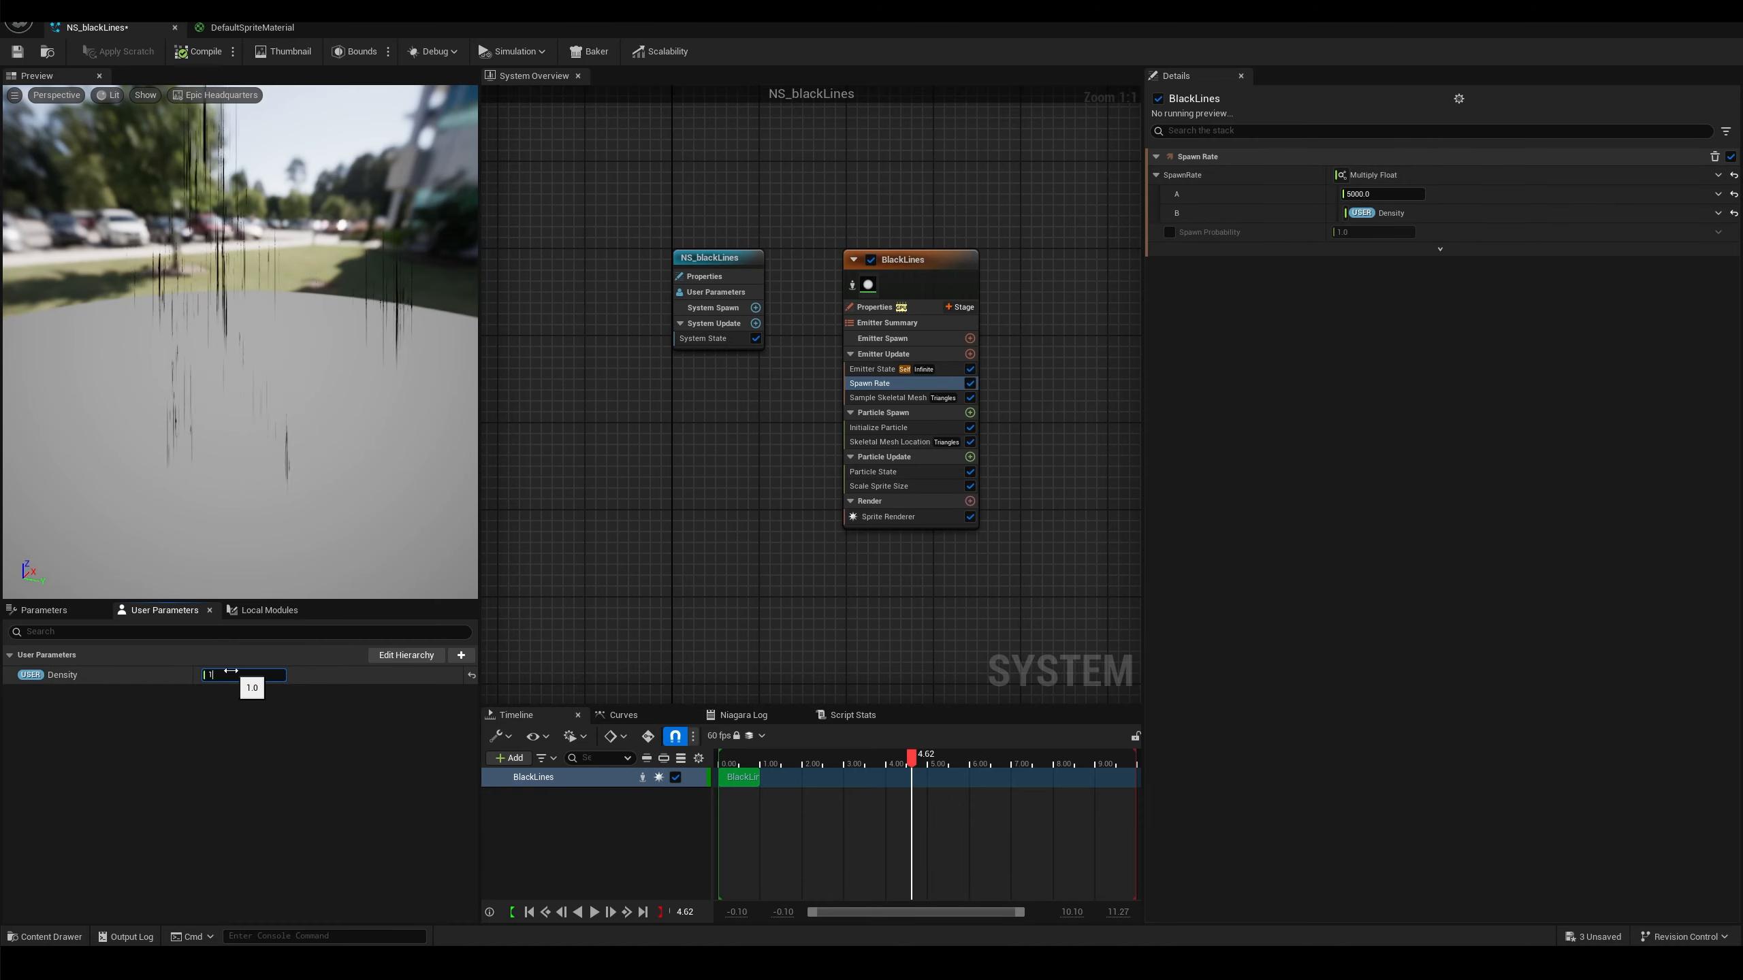
key("Return")
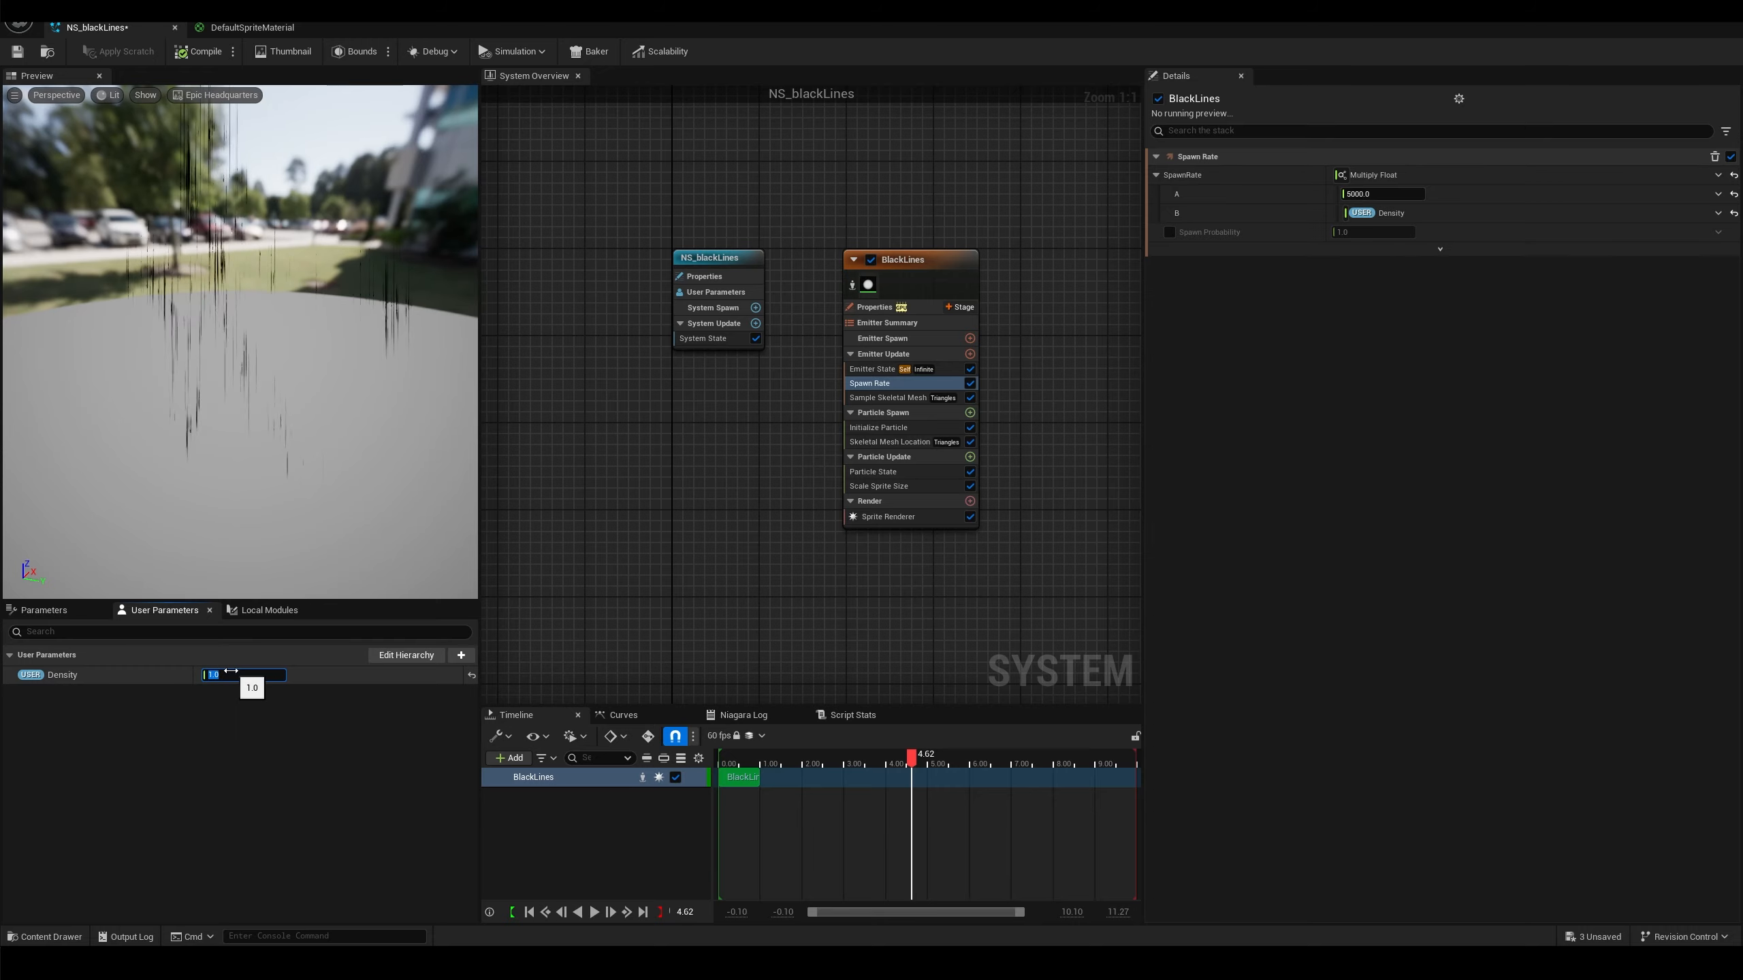
Set the Density user parameter's default value to 0 and save NS_blackLines
type("0")
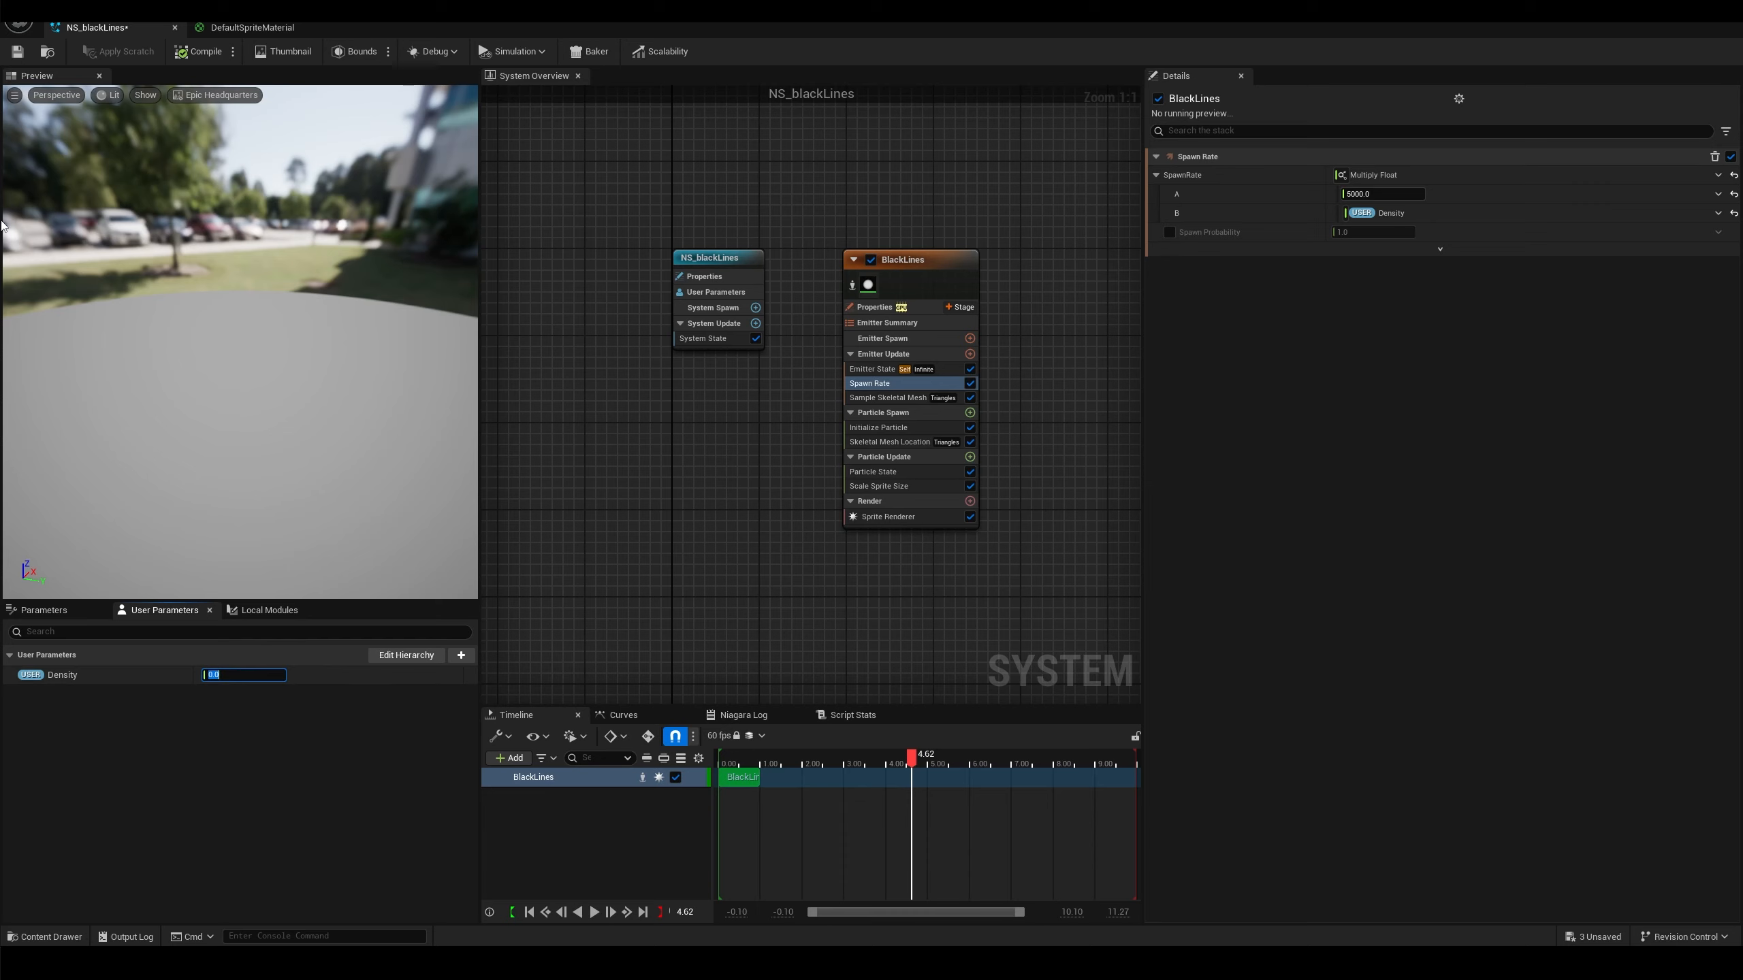
left_click(19, 52)
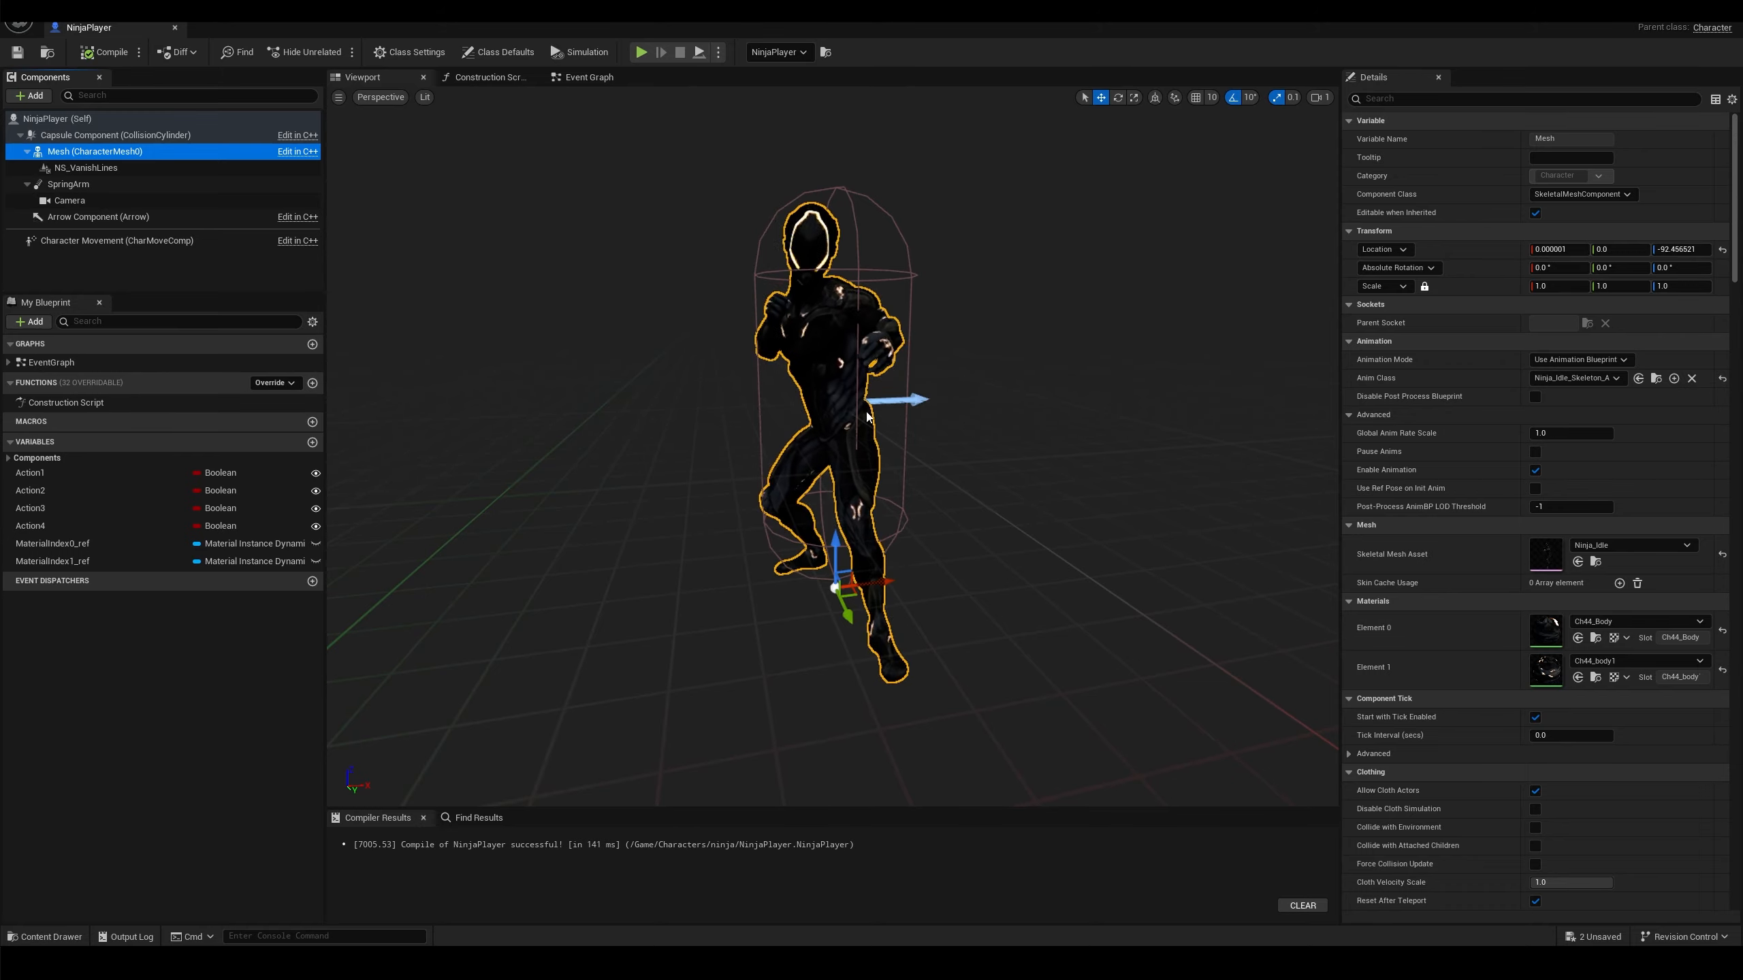
In the NinjaPlayer blueprint, look up the Niagara Particle System component type and inspect the system asset assigned to the NS_VanishLines component
left_click(30, 95)
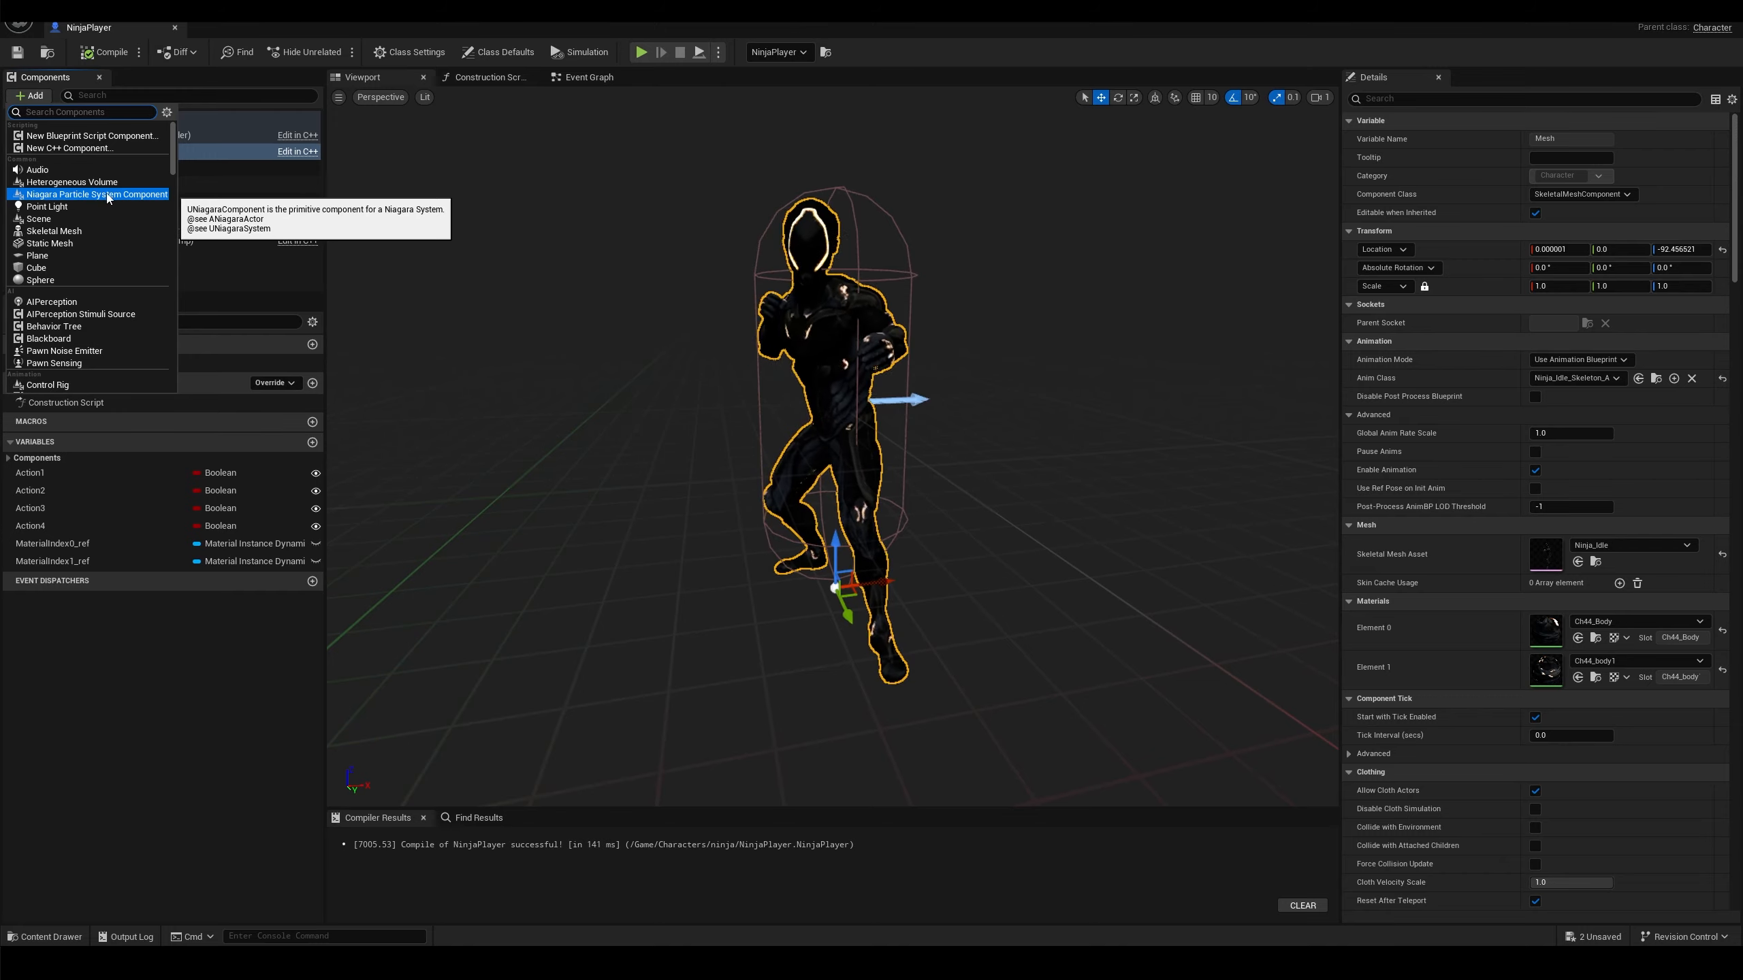
left_click(213, 156)
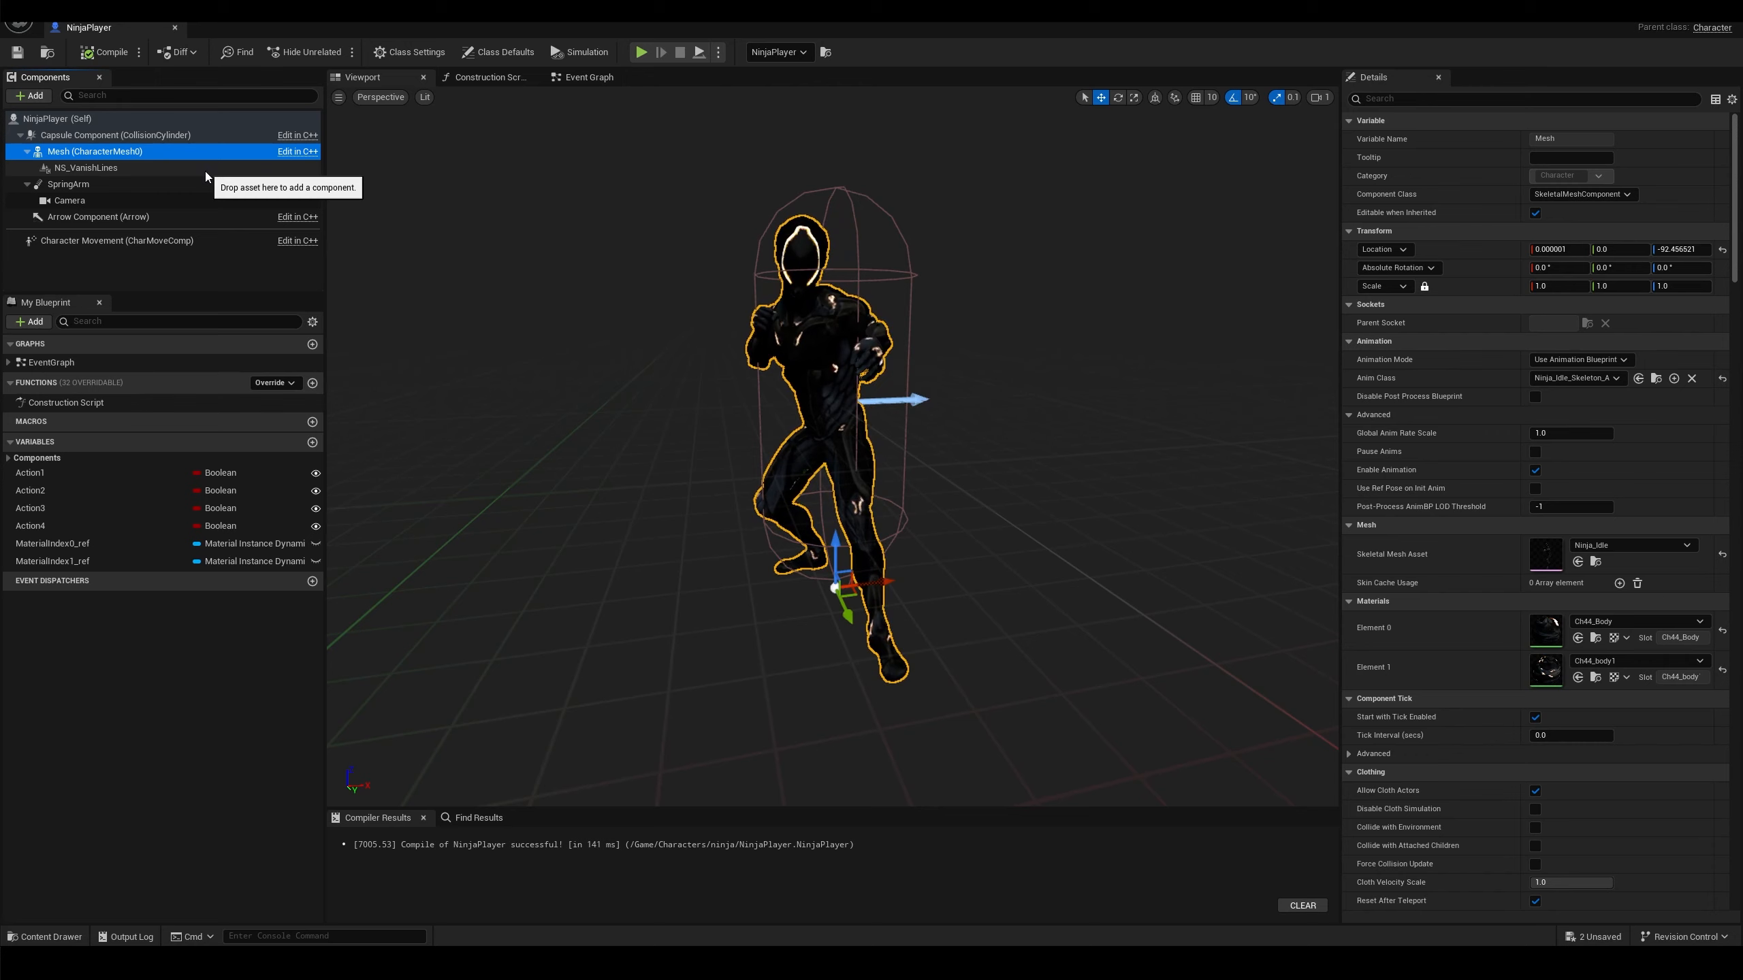
left_click(205, 168)
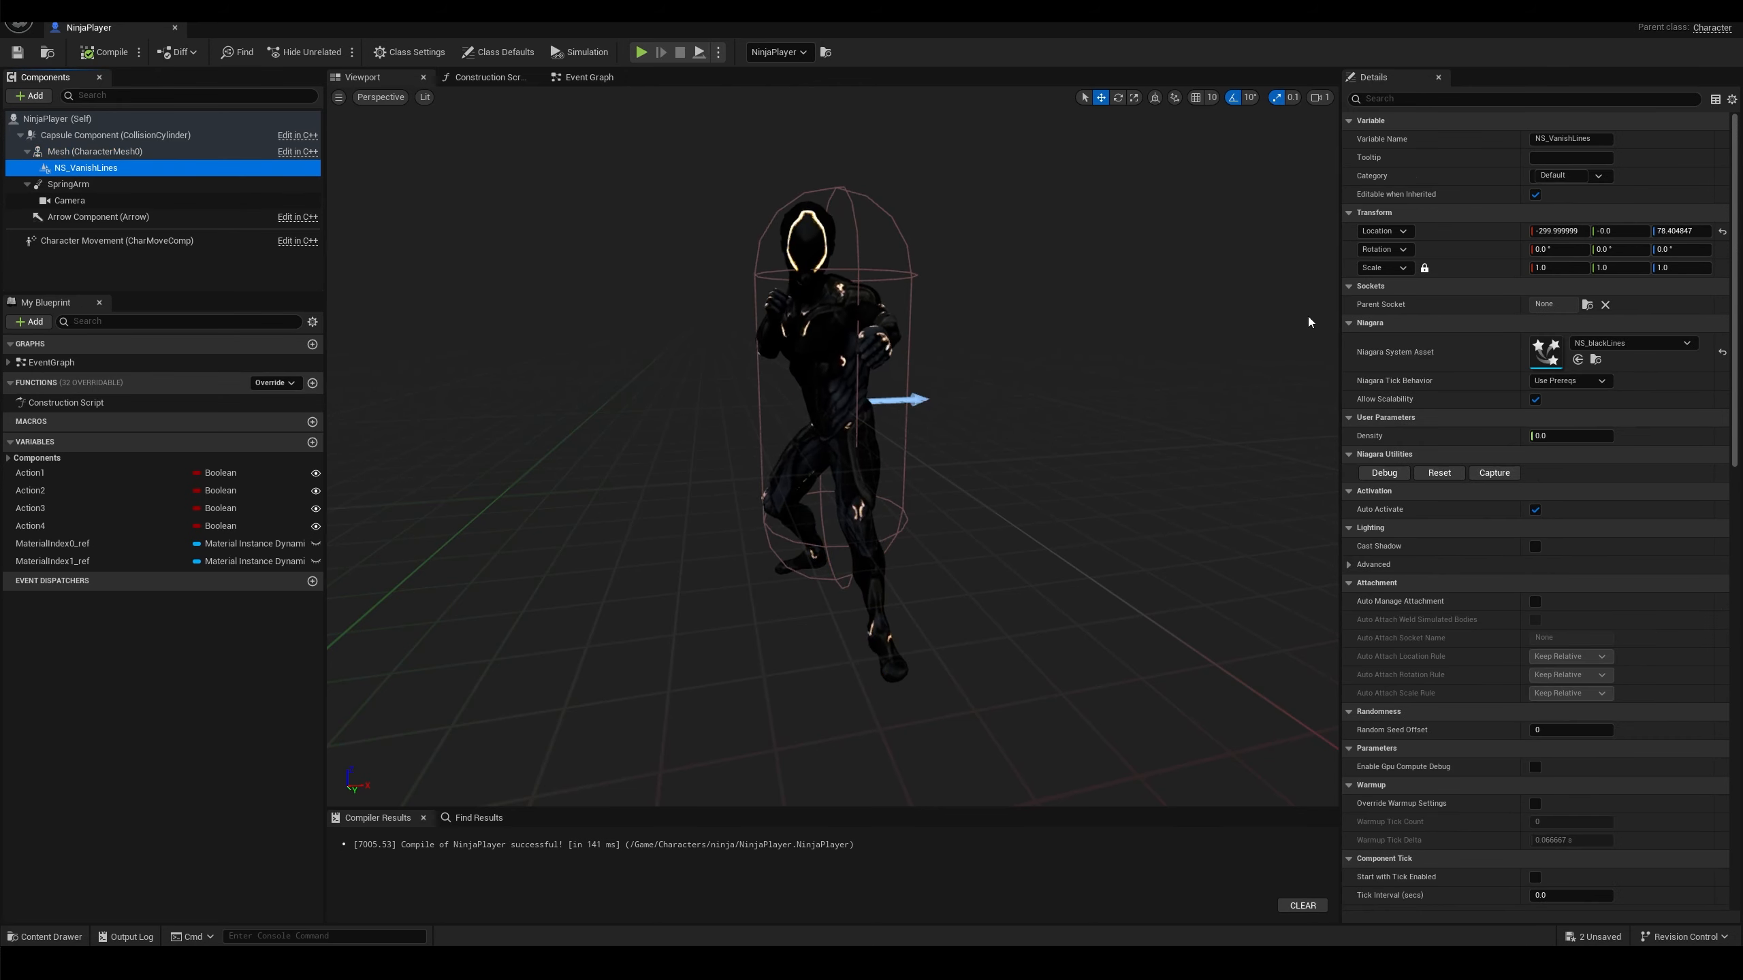
left_click(1645, 343)
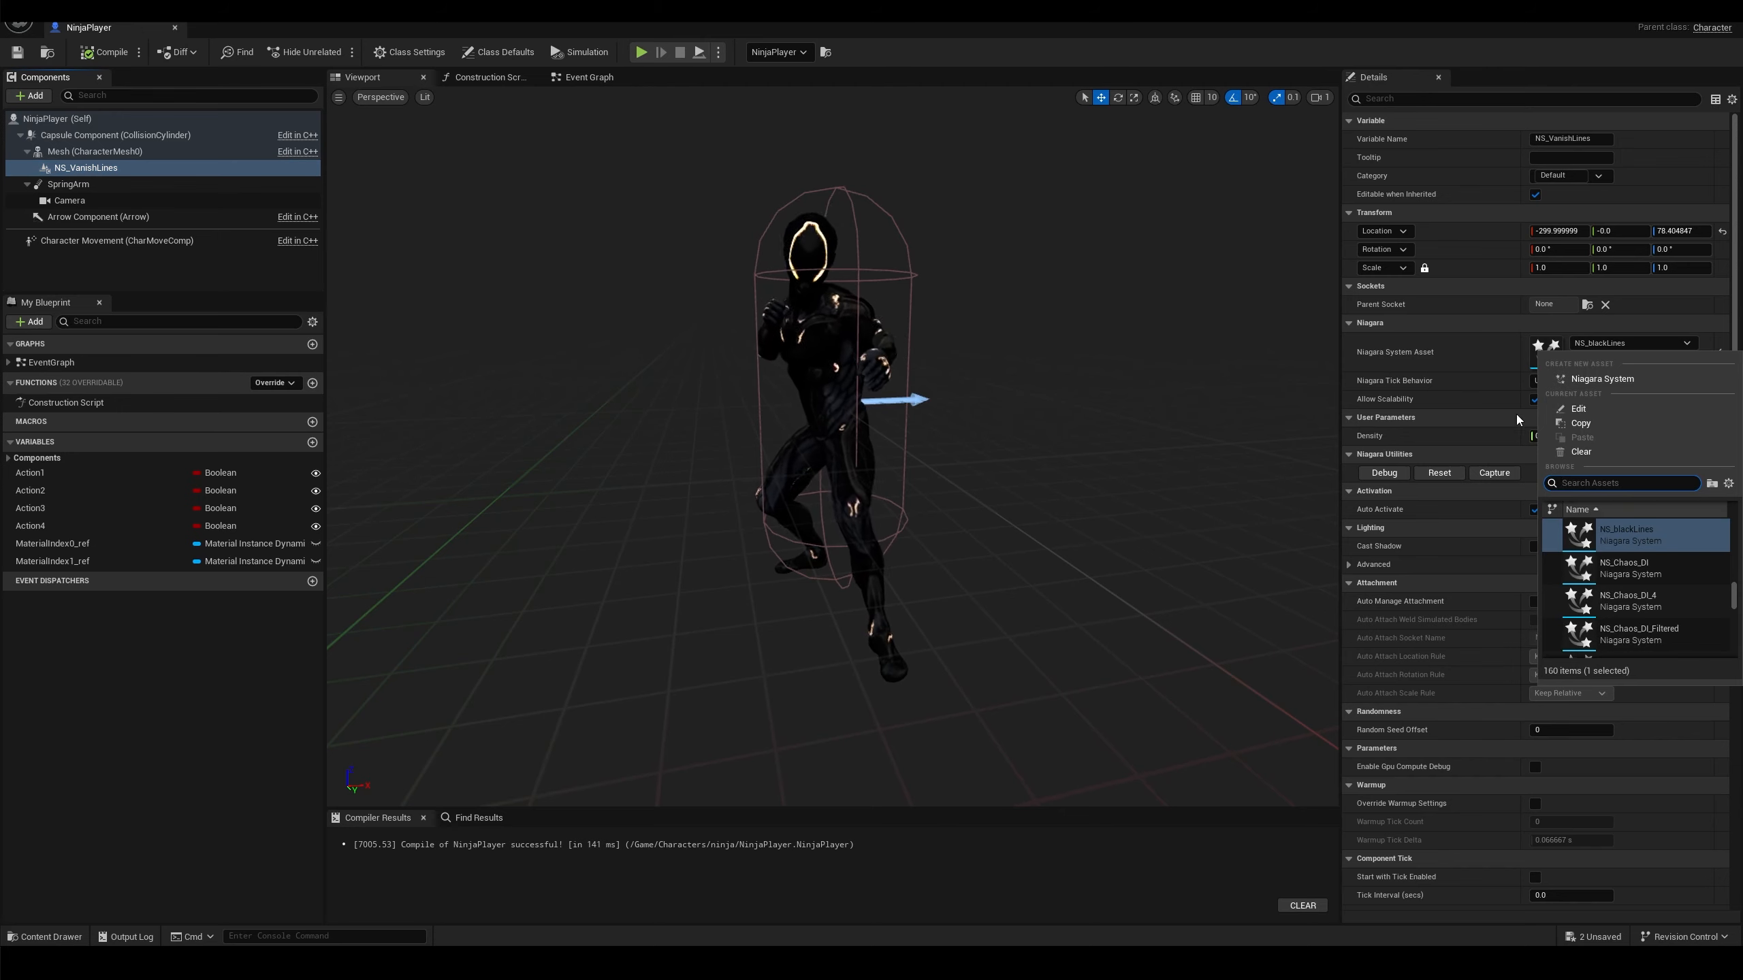
left_click(1440, 345)
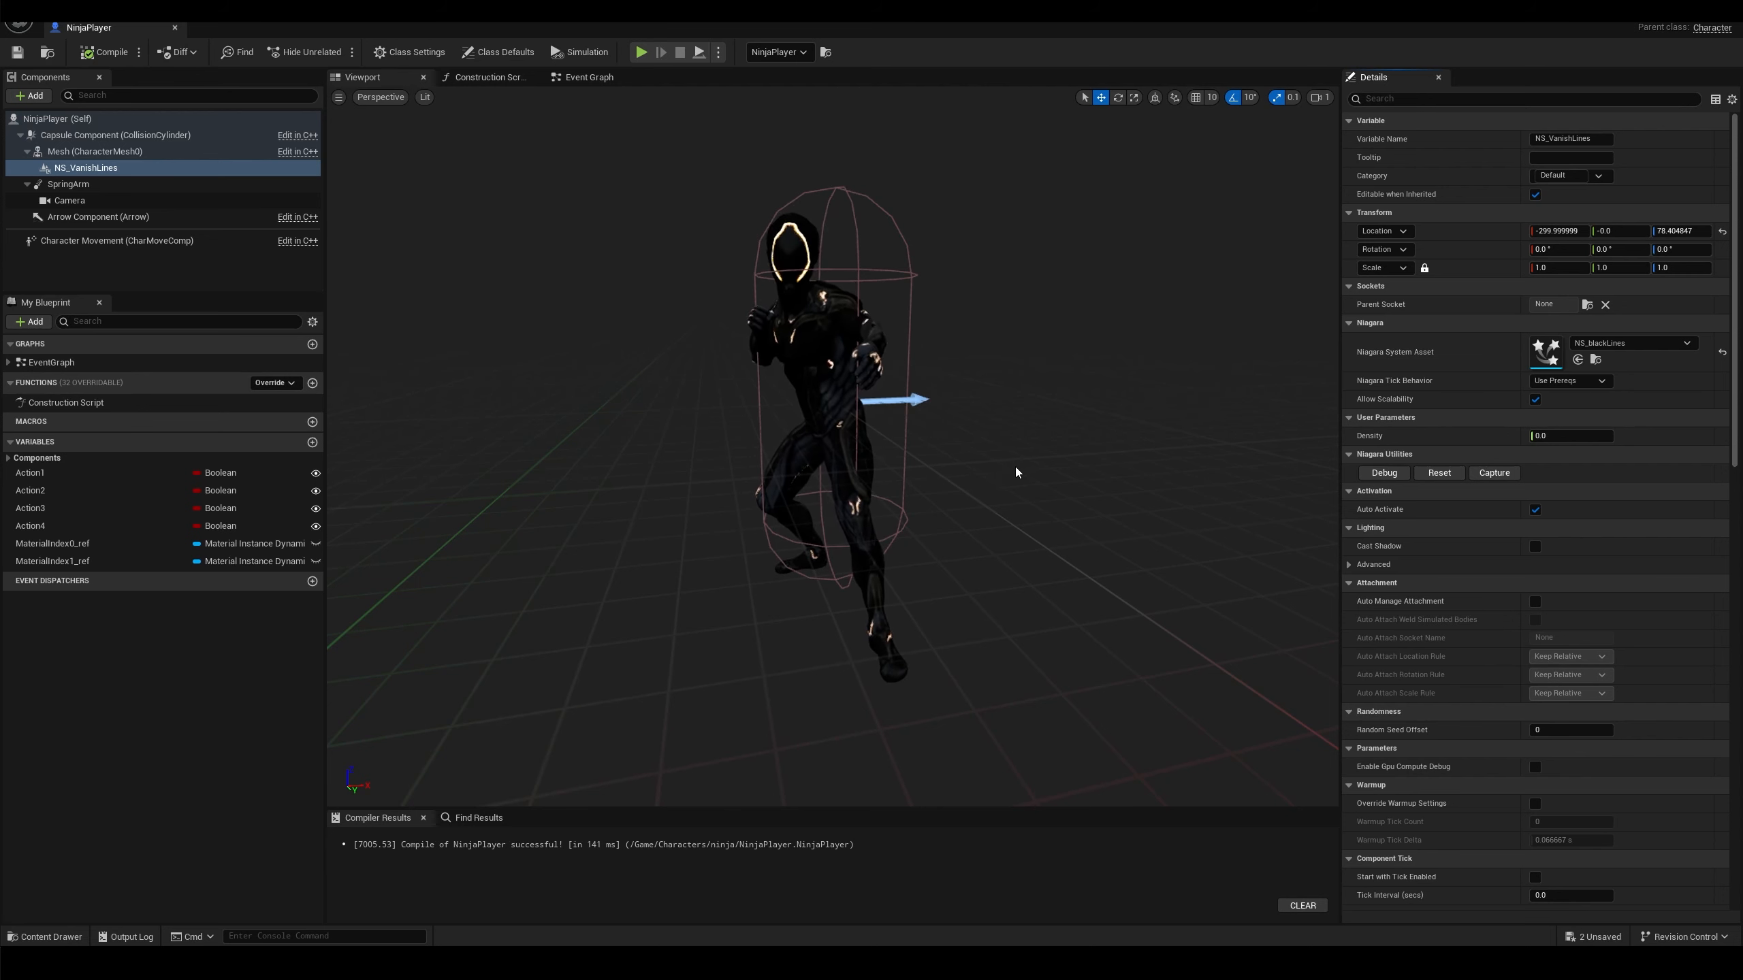
In the Event Graph, examine the Create Dynamic Material Instance node, its stored material reference and the actions available from its return value
left_click(587, 78)
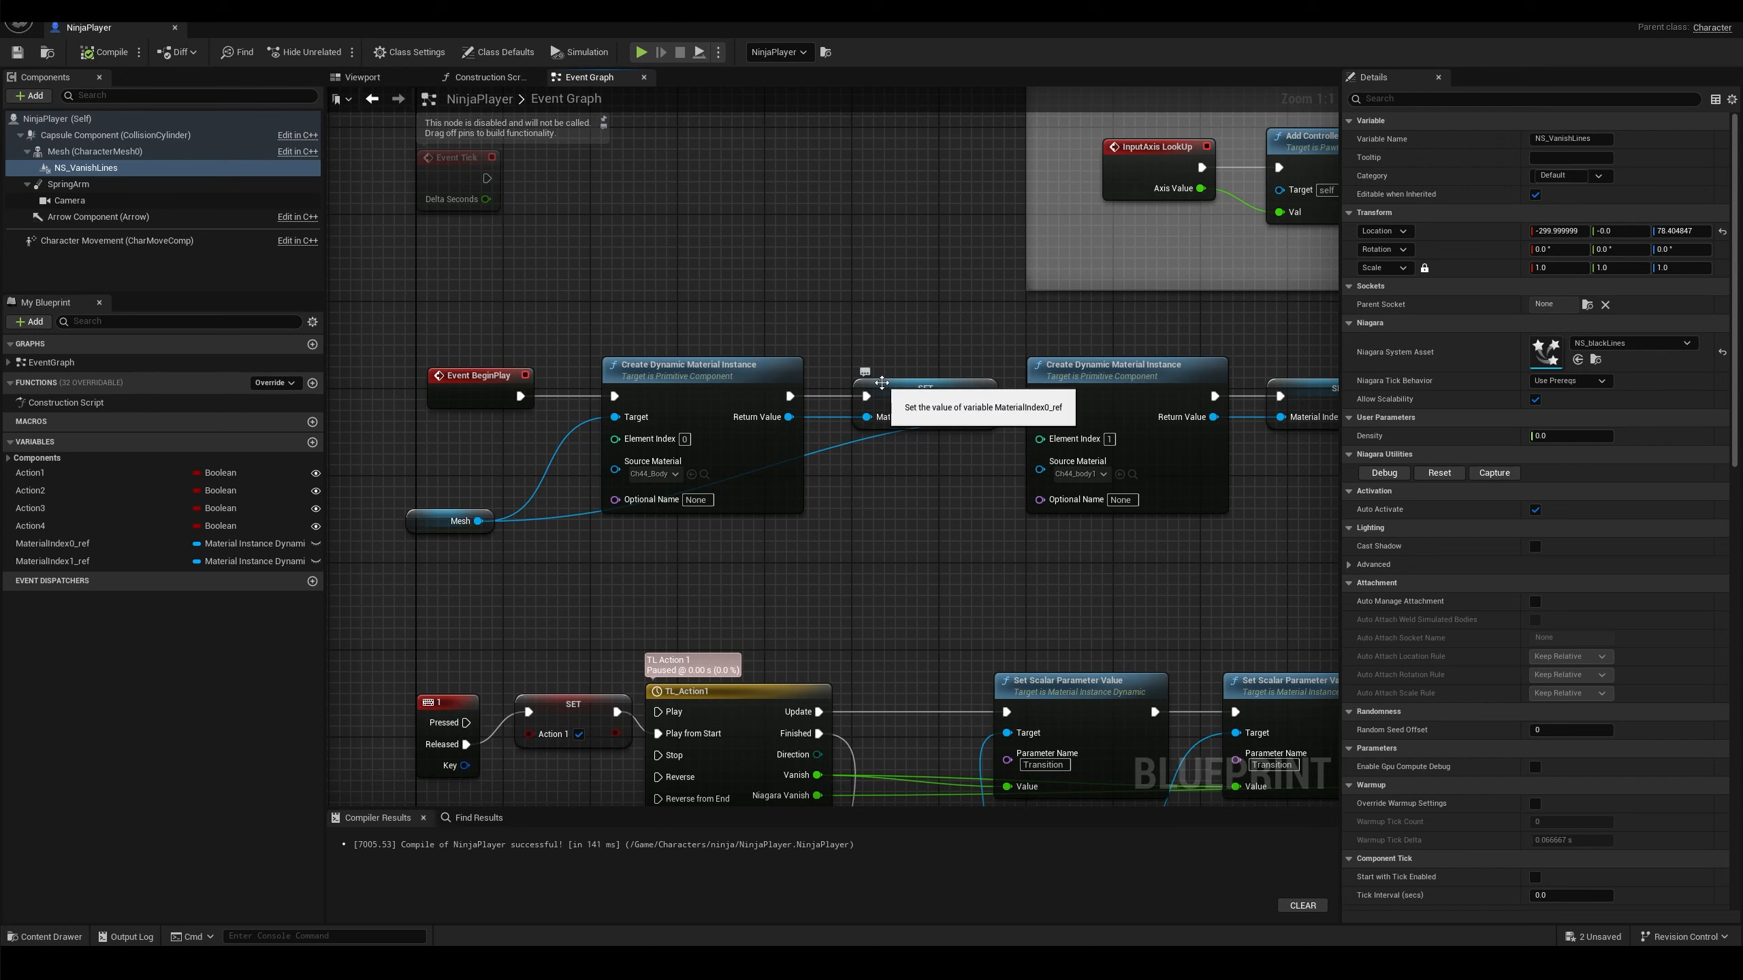
left_click(738, 365)
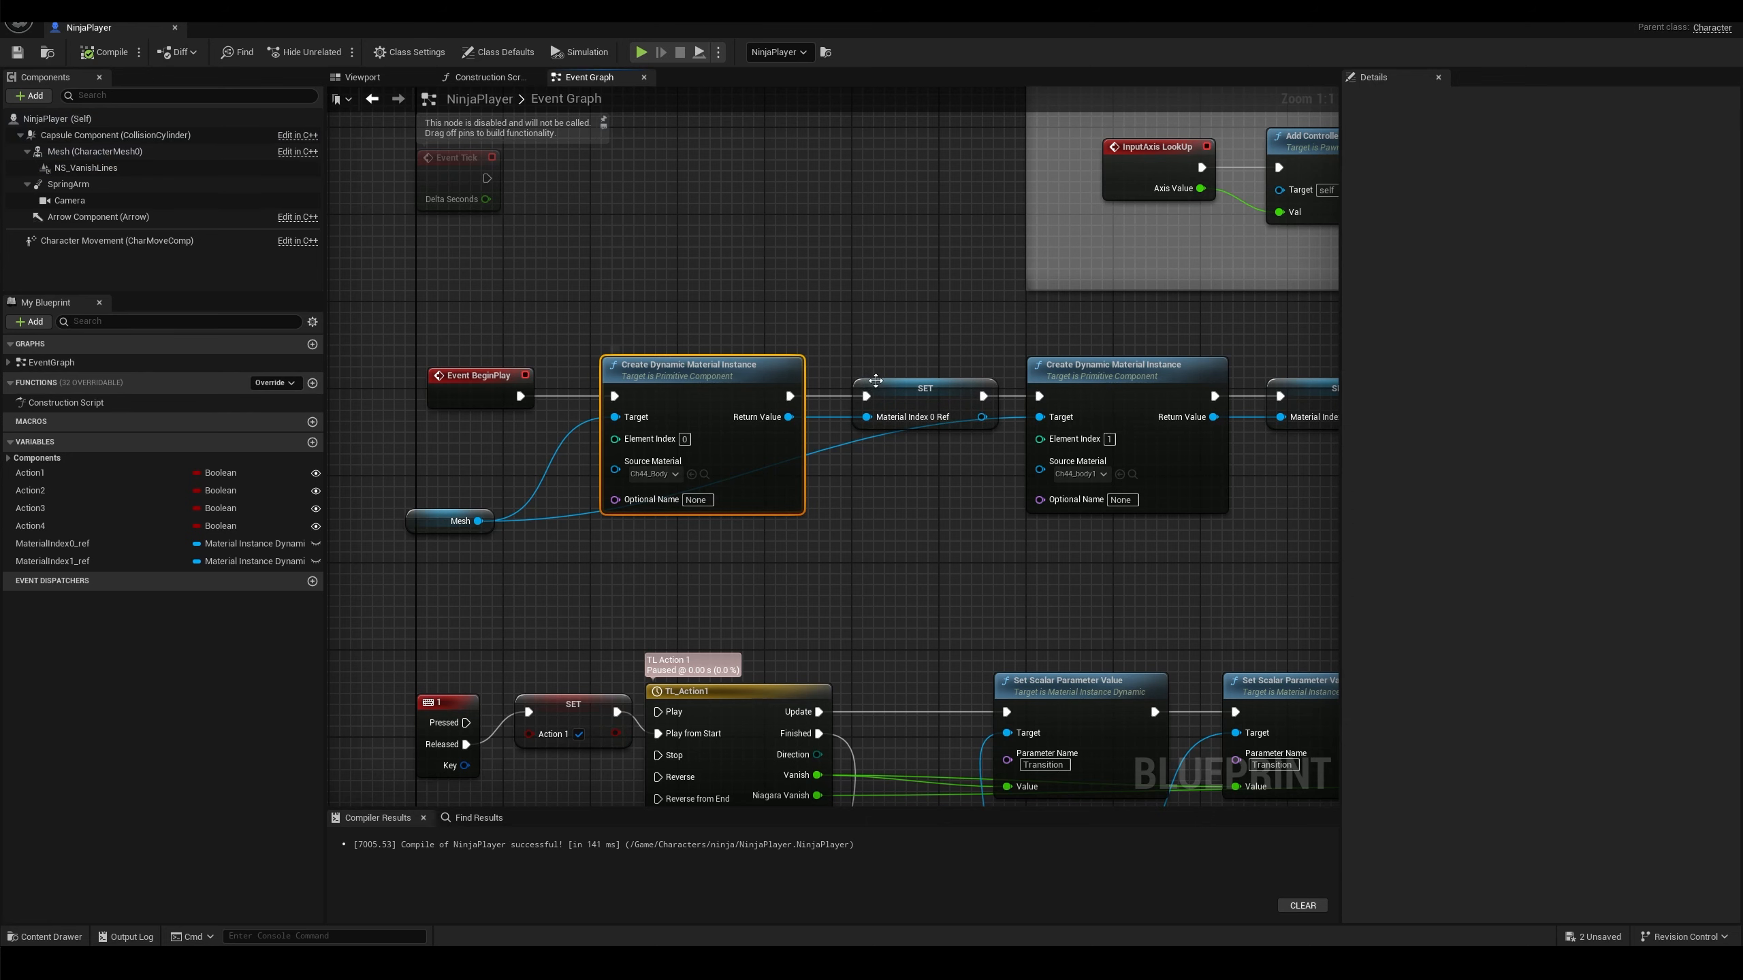
left_click(924, 387)
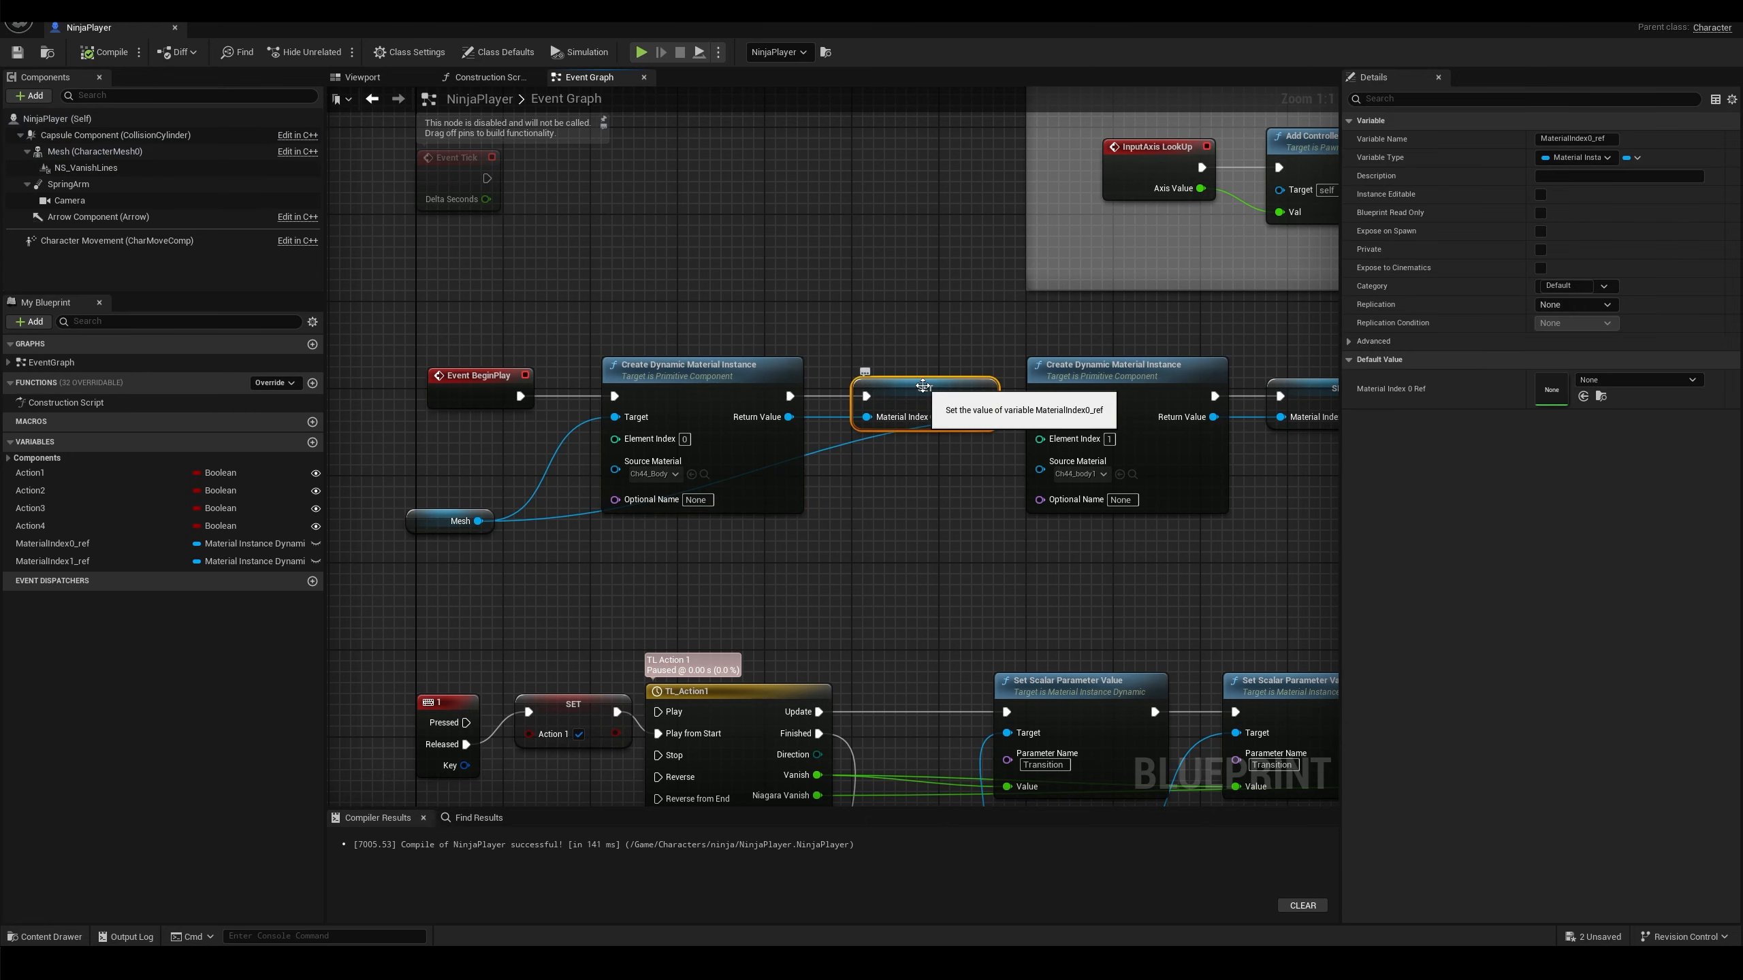
left_click(96, 152)
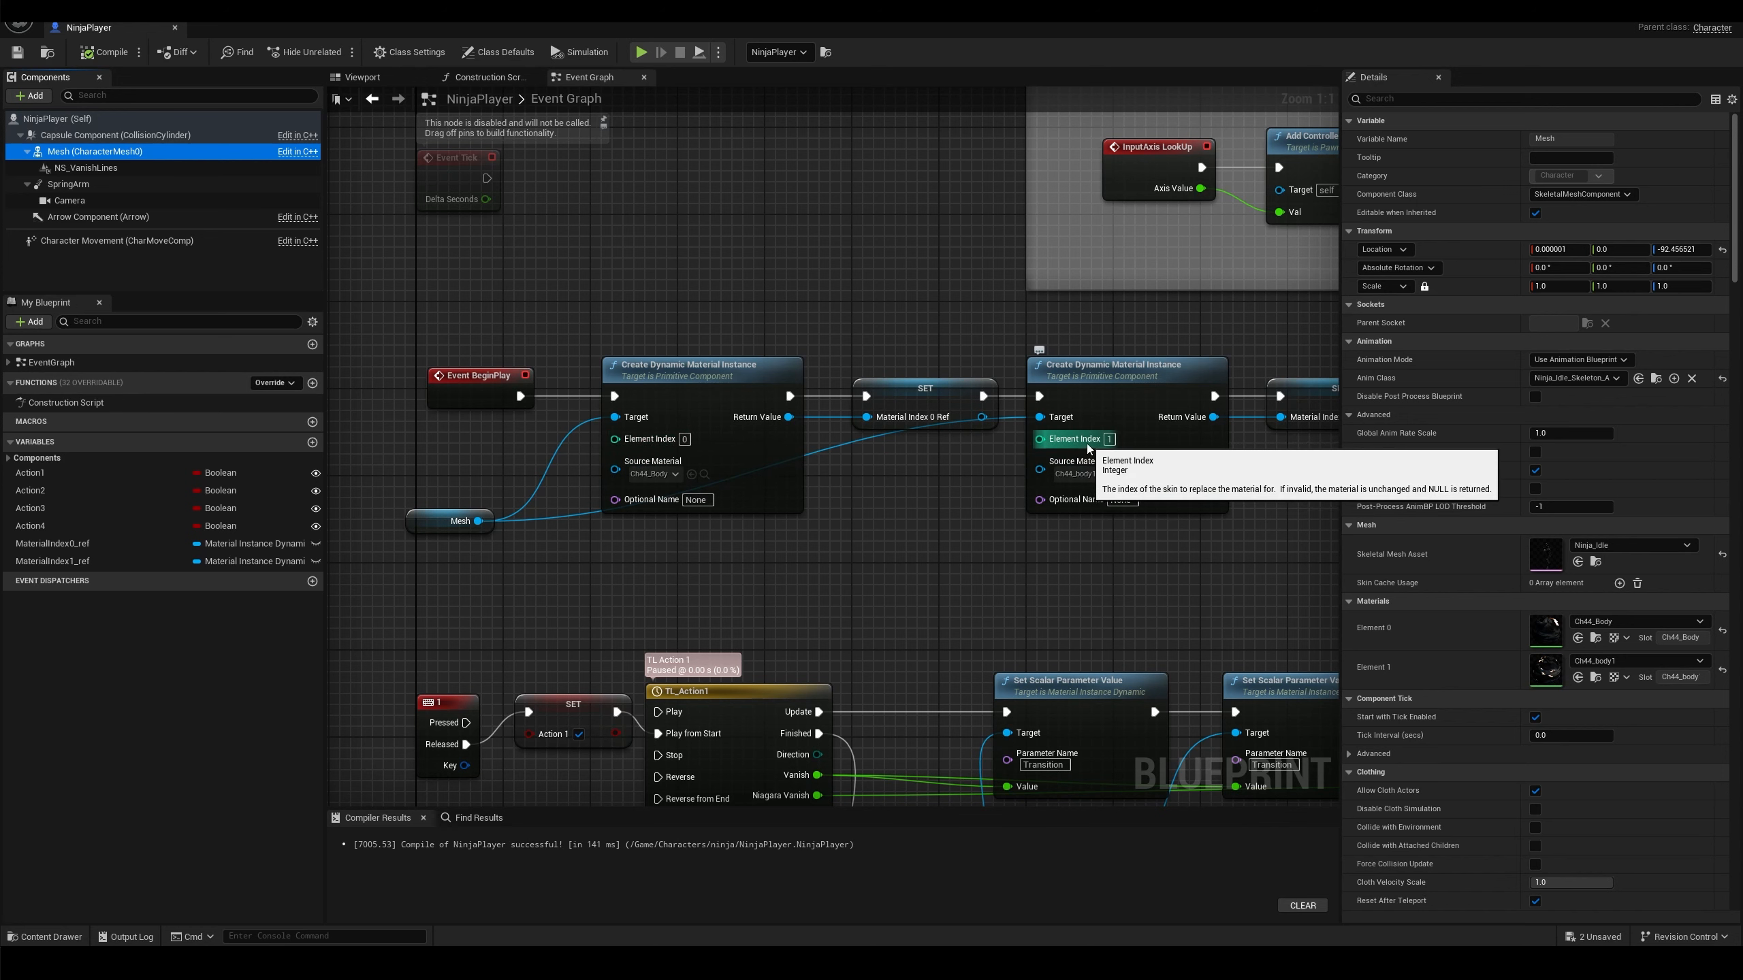
left_click(917, 540)
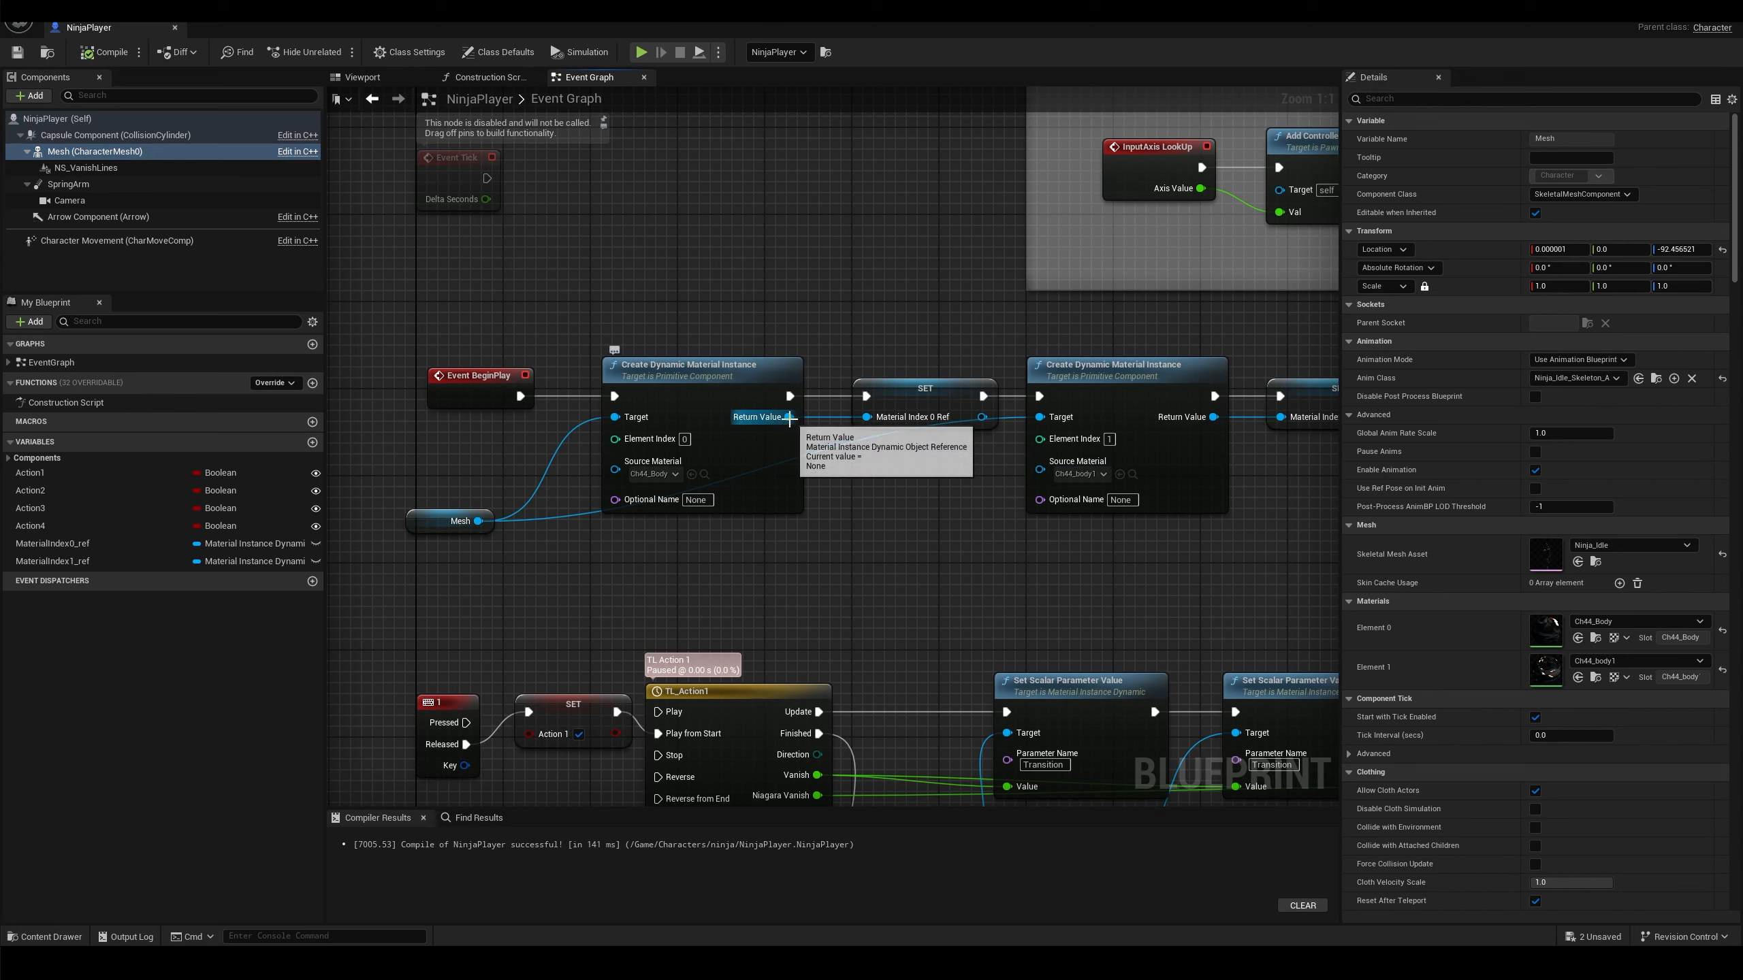
left_click_drag(789, 416, 847, 477)
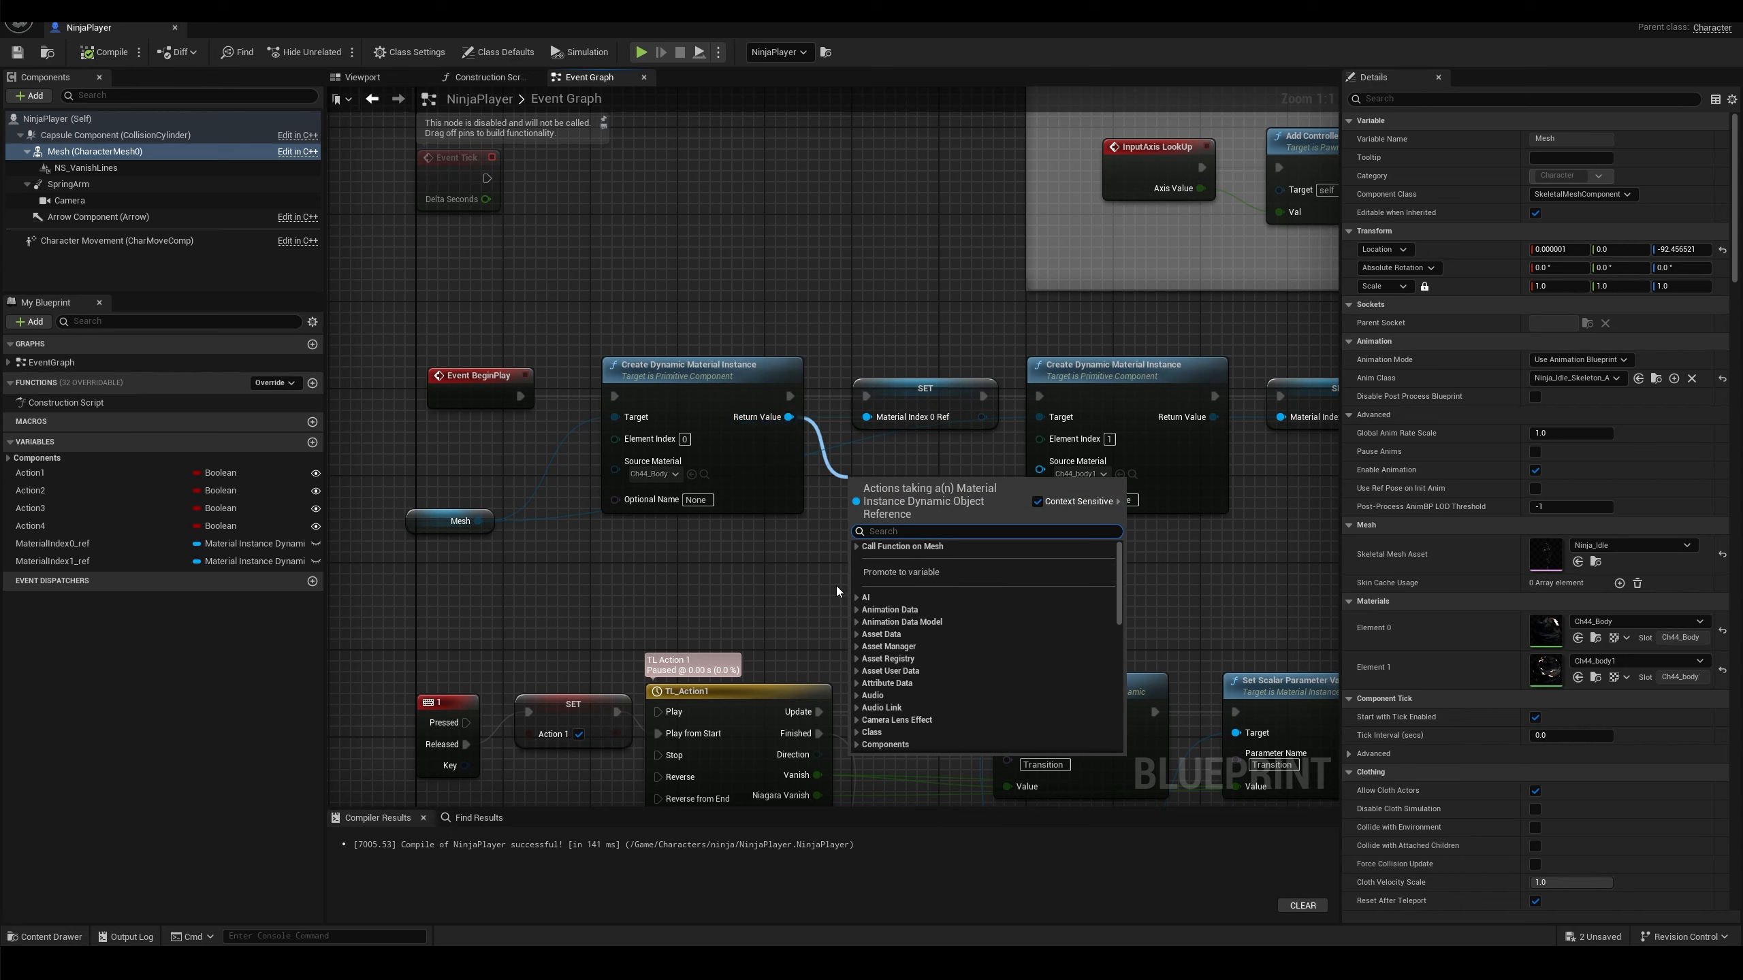
left_click(801, 582)
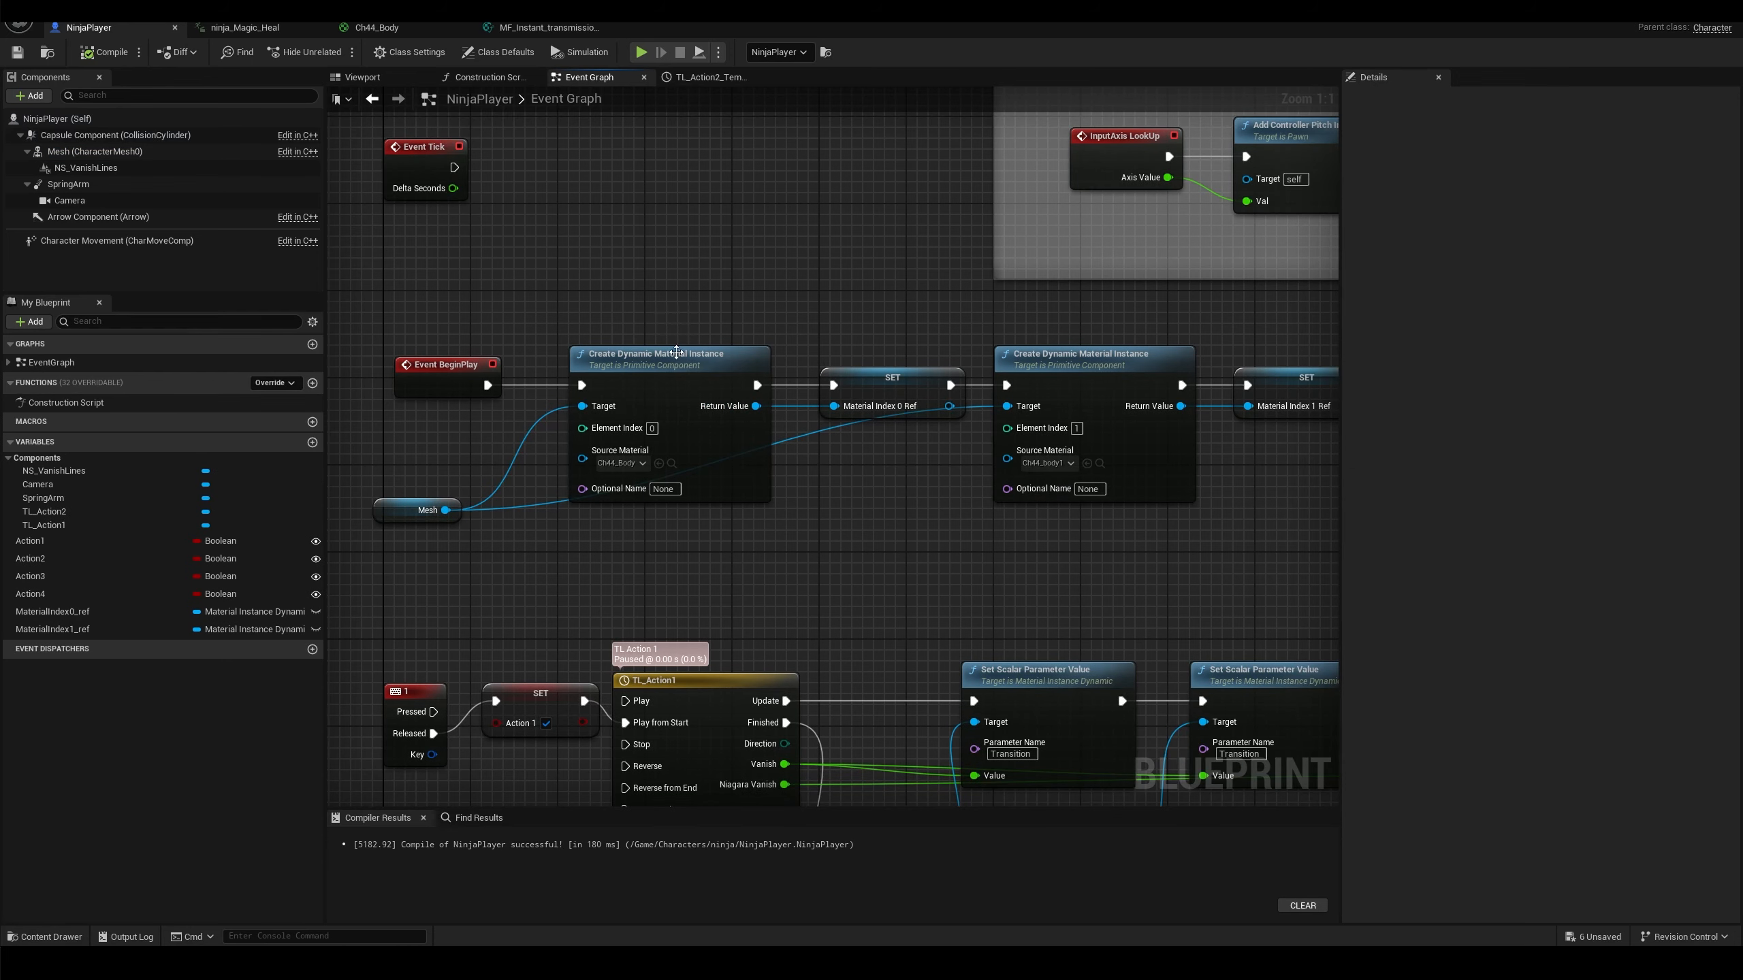
Review the BeginPlay chain of dynamic material instance and SET nodes, and check the Construction Script for comparison
left_click_drag(647, 310, 1175, 579)
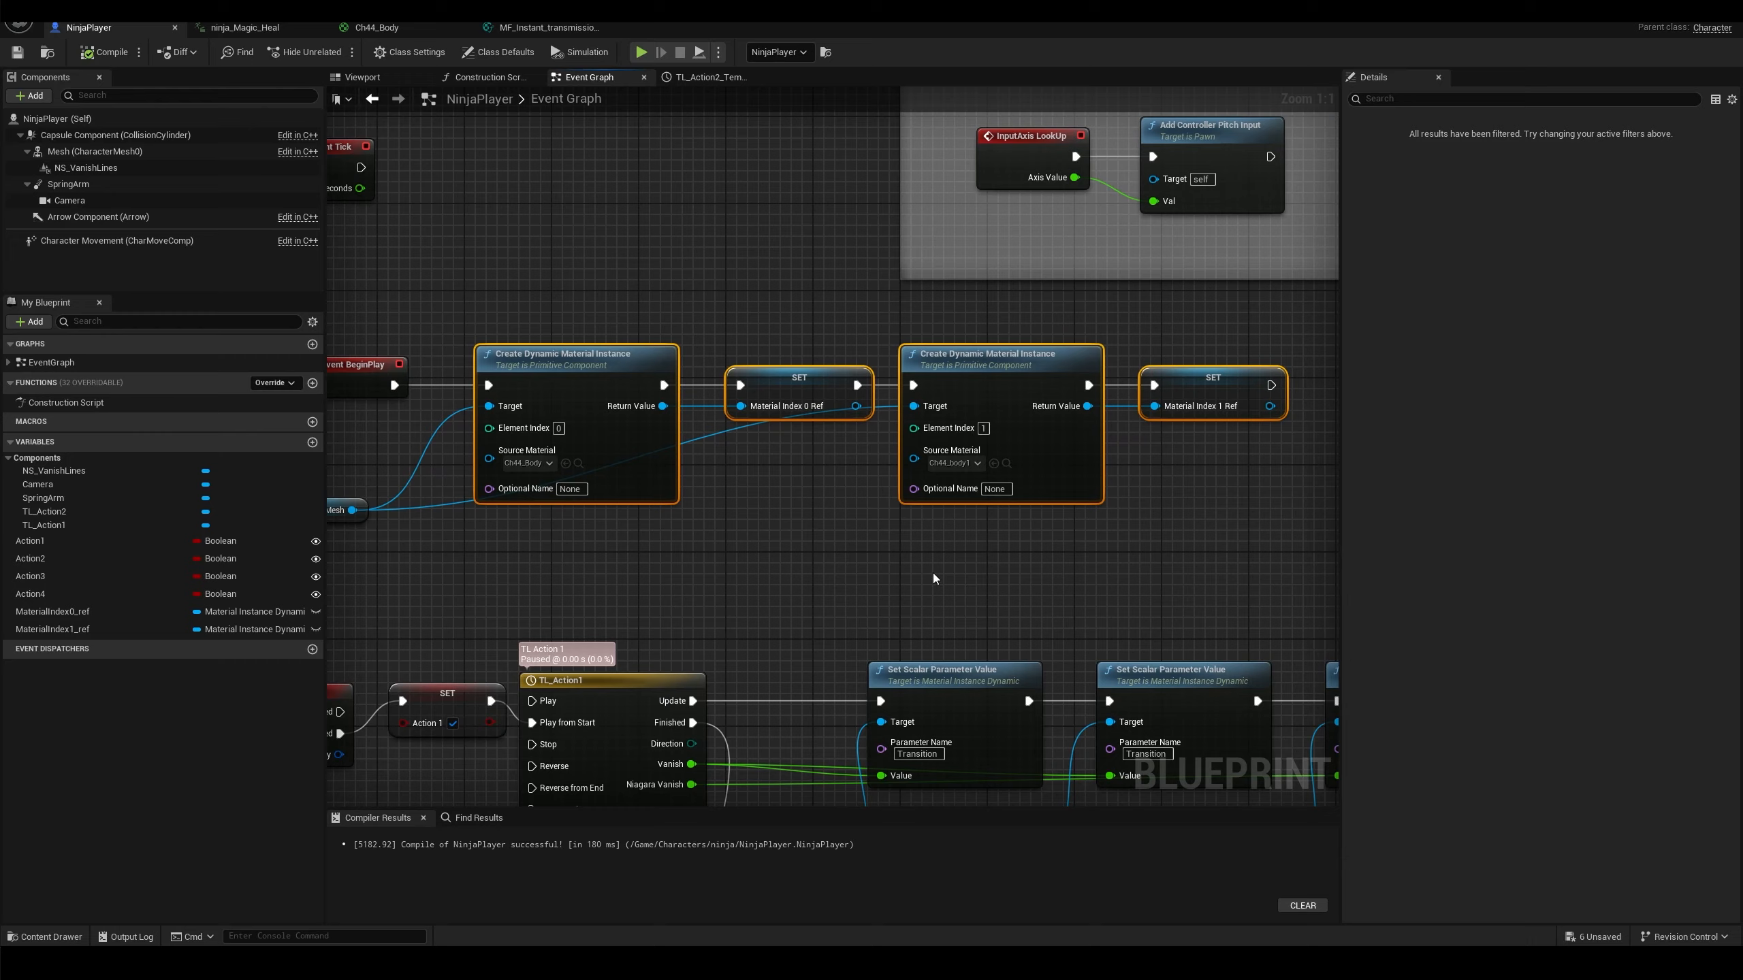
right_click_drag(933, 577, 1113, 557)
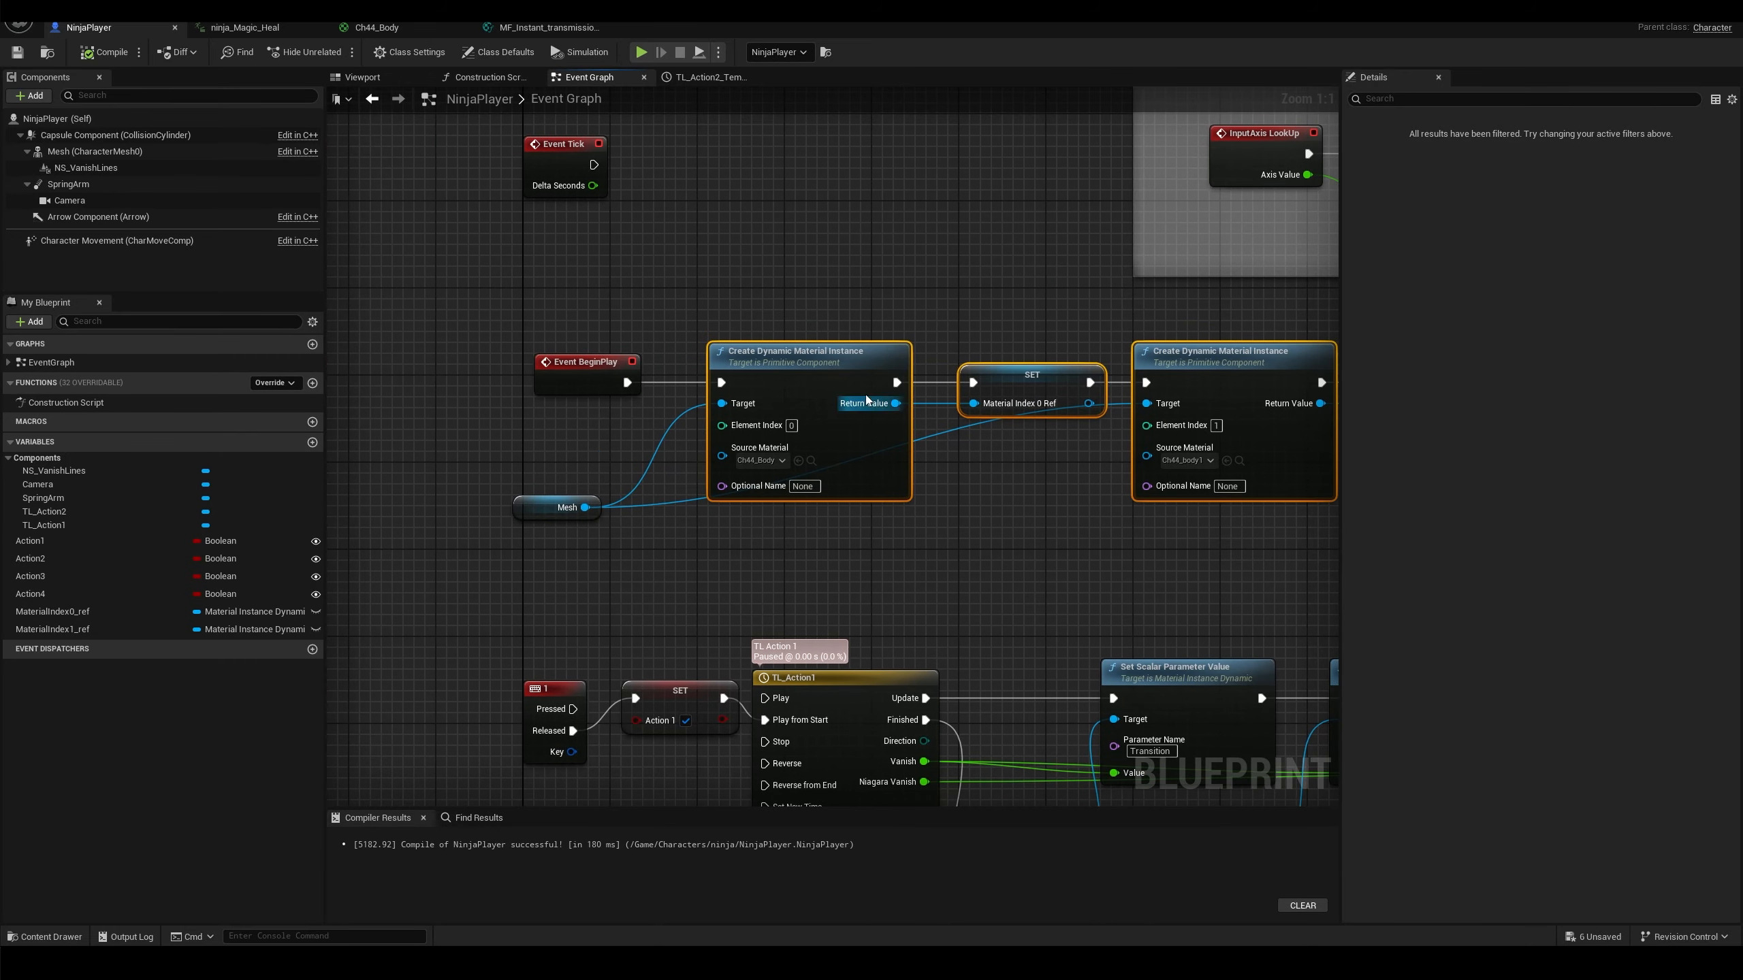
left_click(1087, 514)
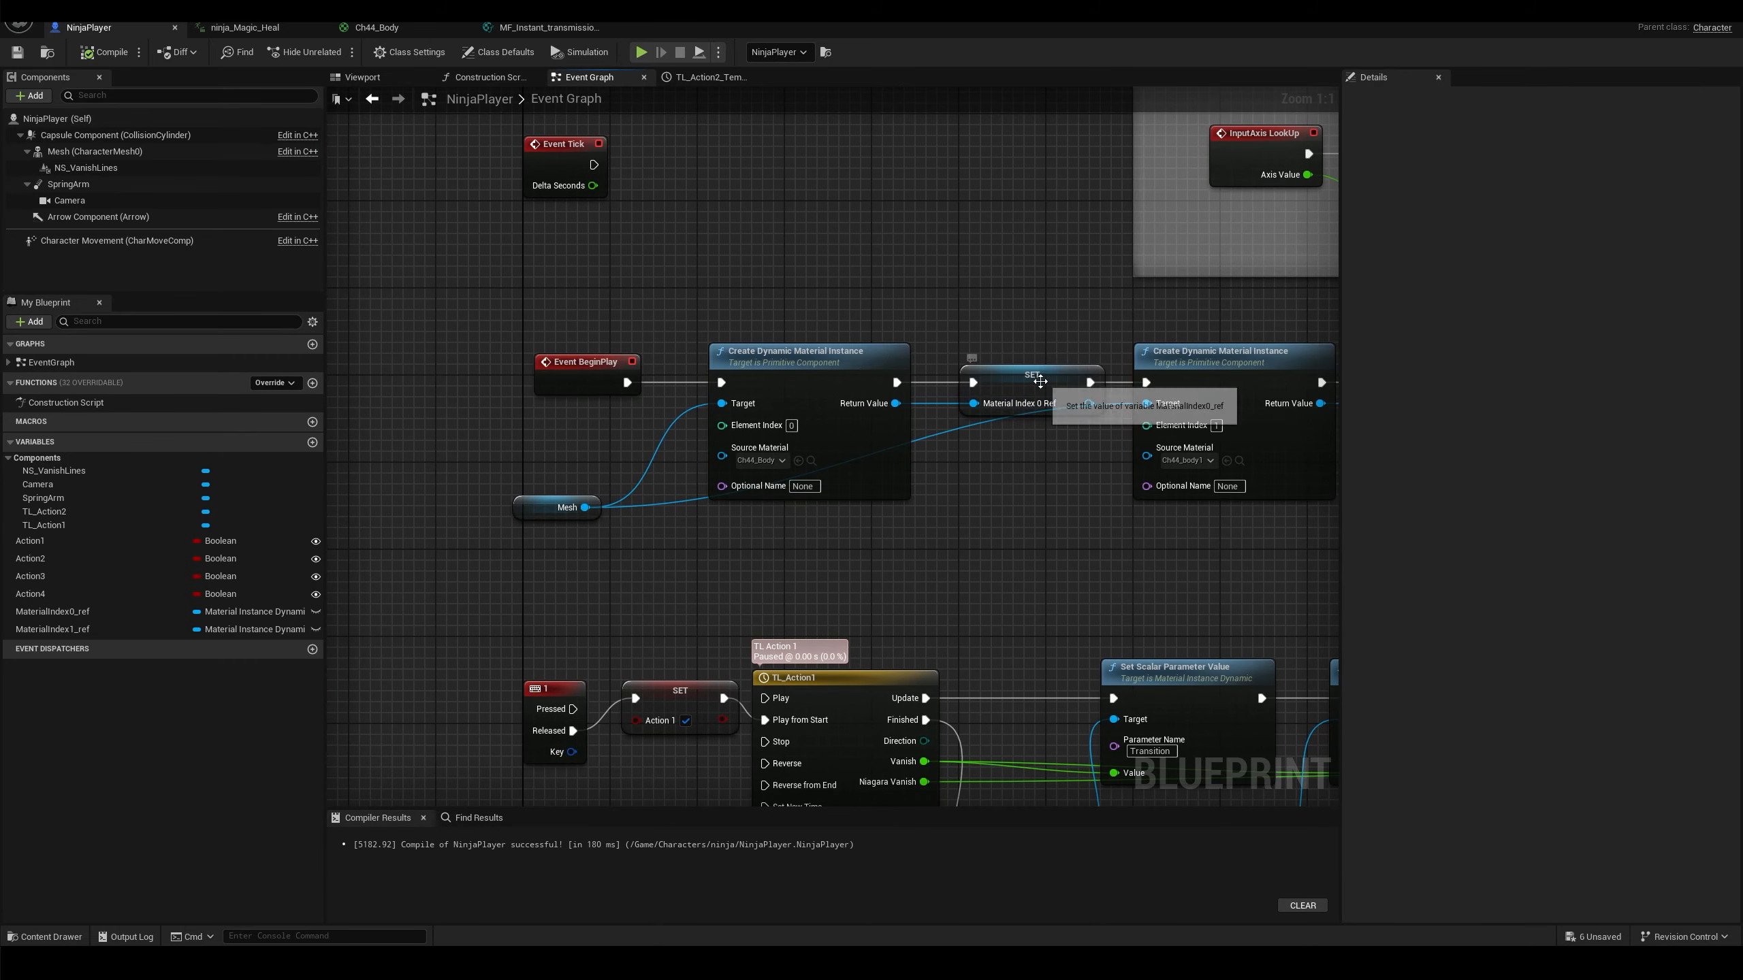
left_click(1040, 382)
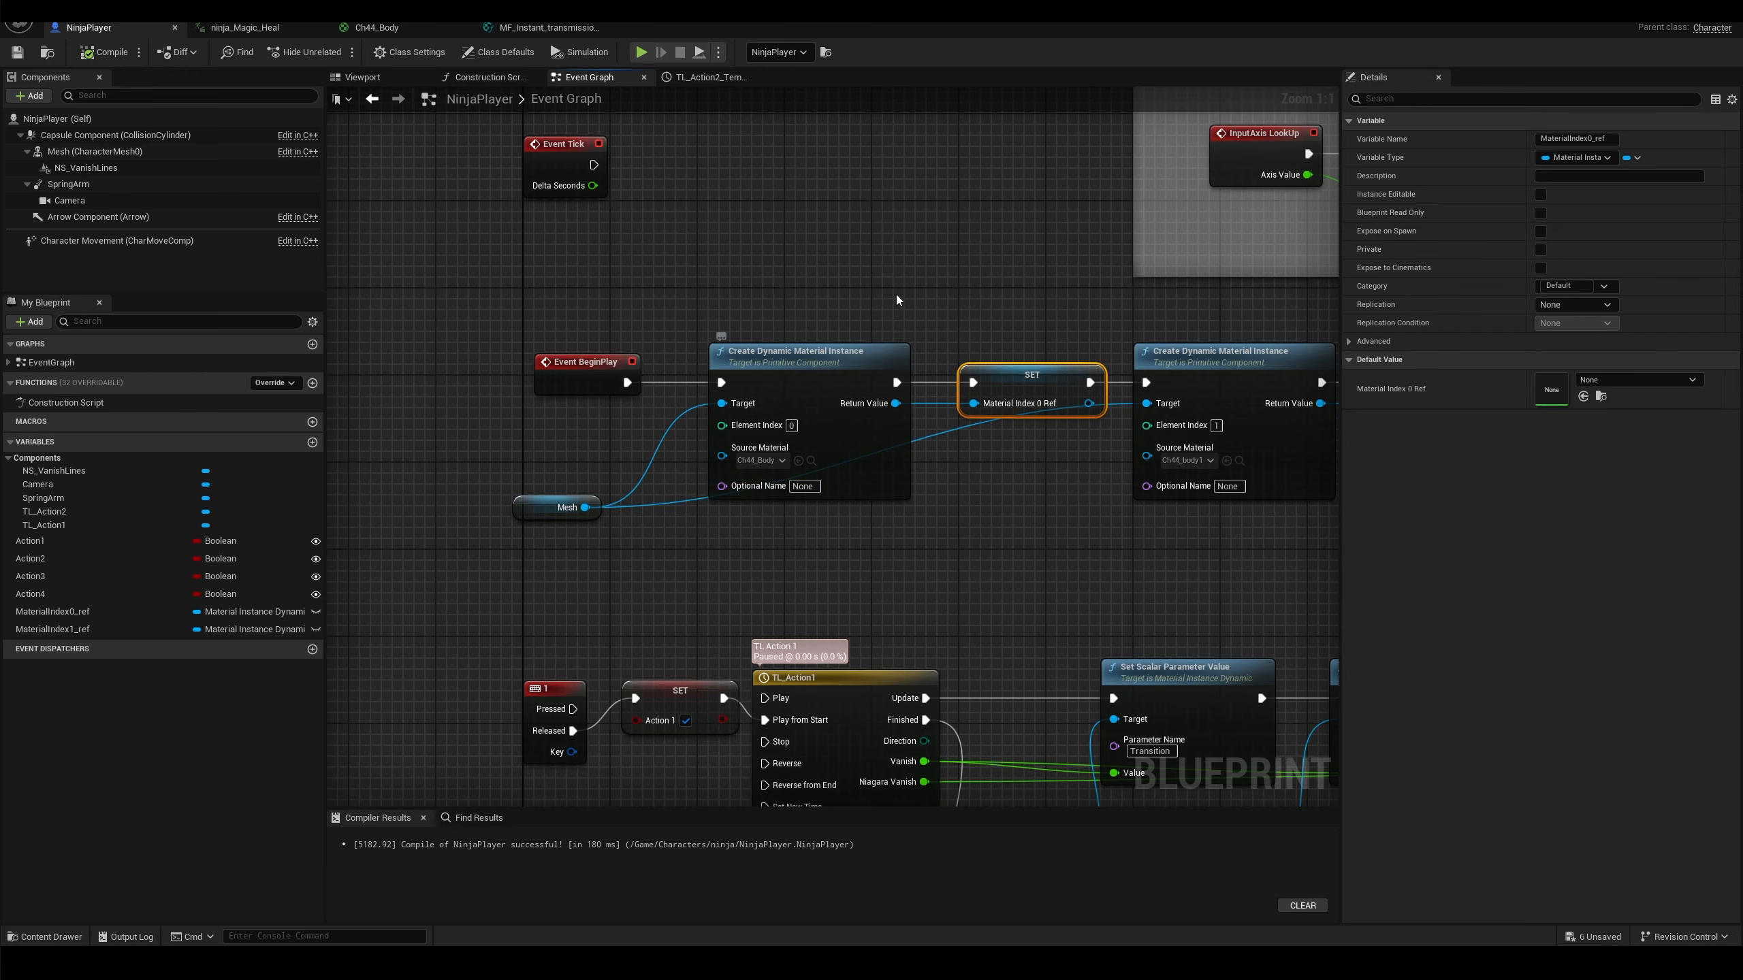
left_click(484, 80)
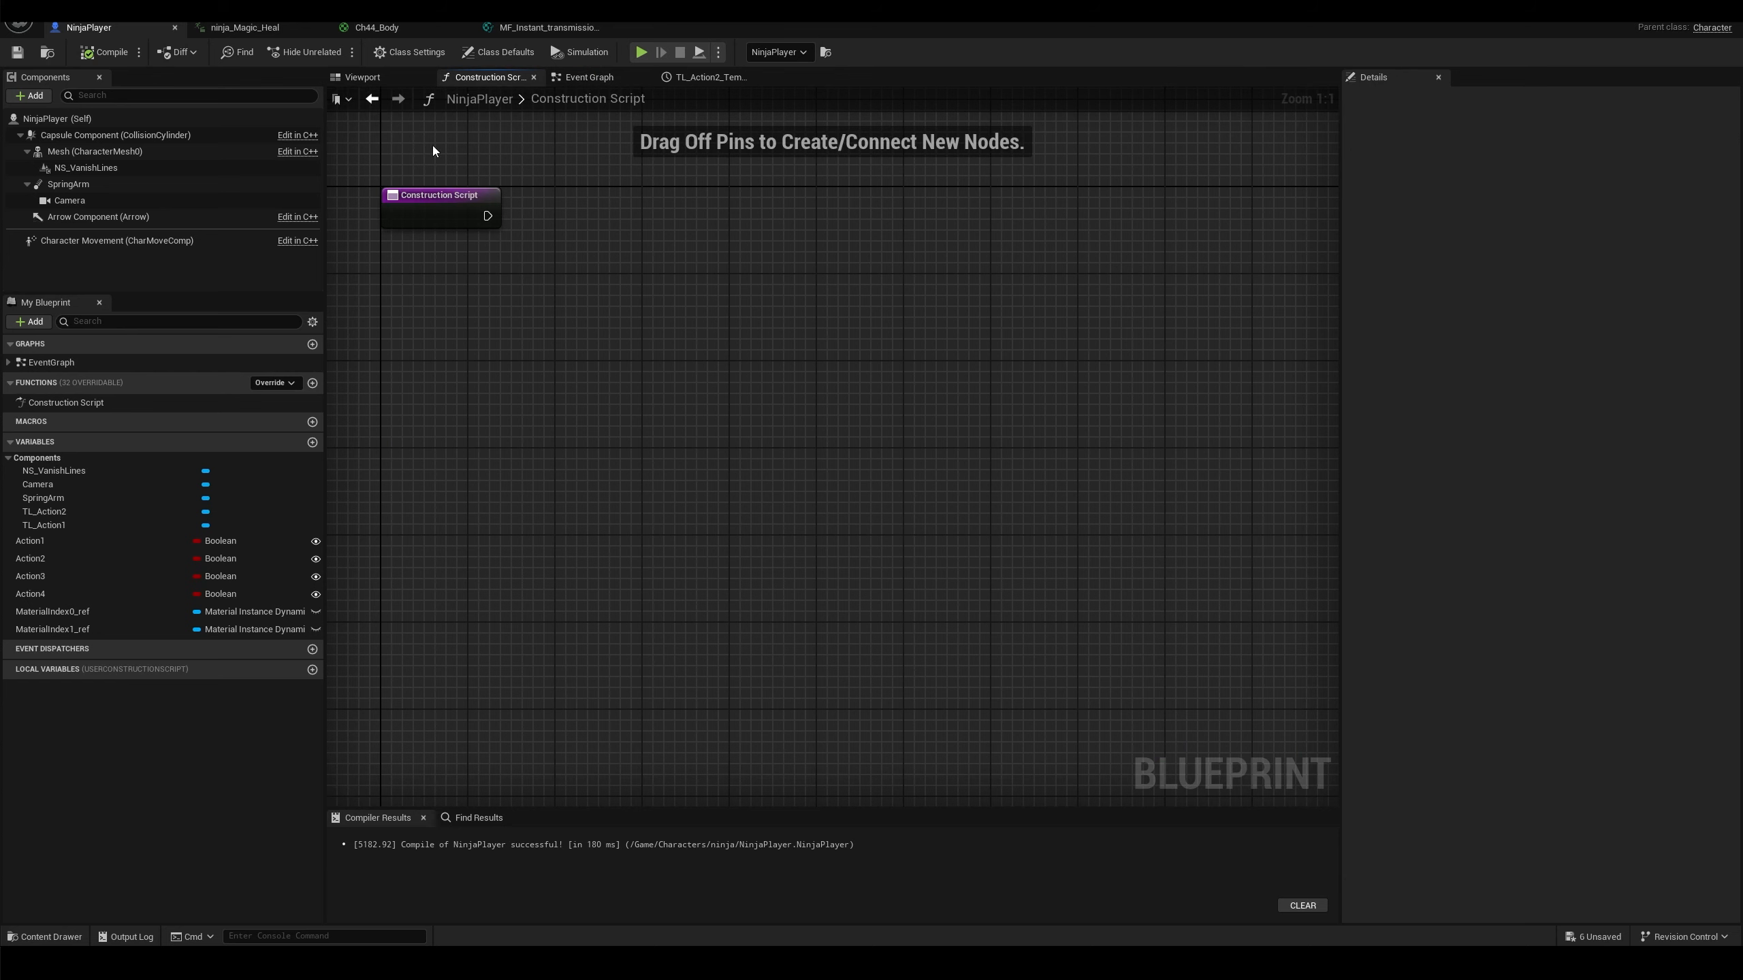
left_click(580, 81)
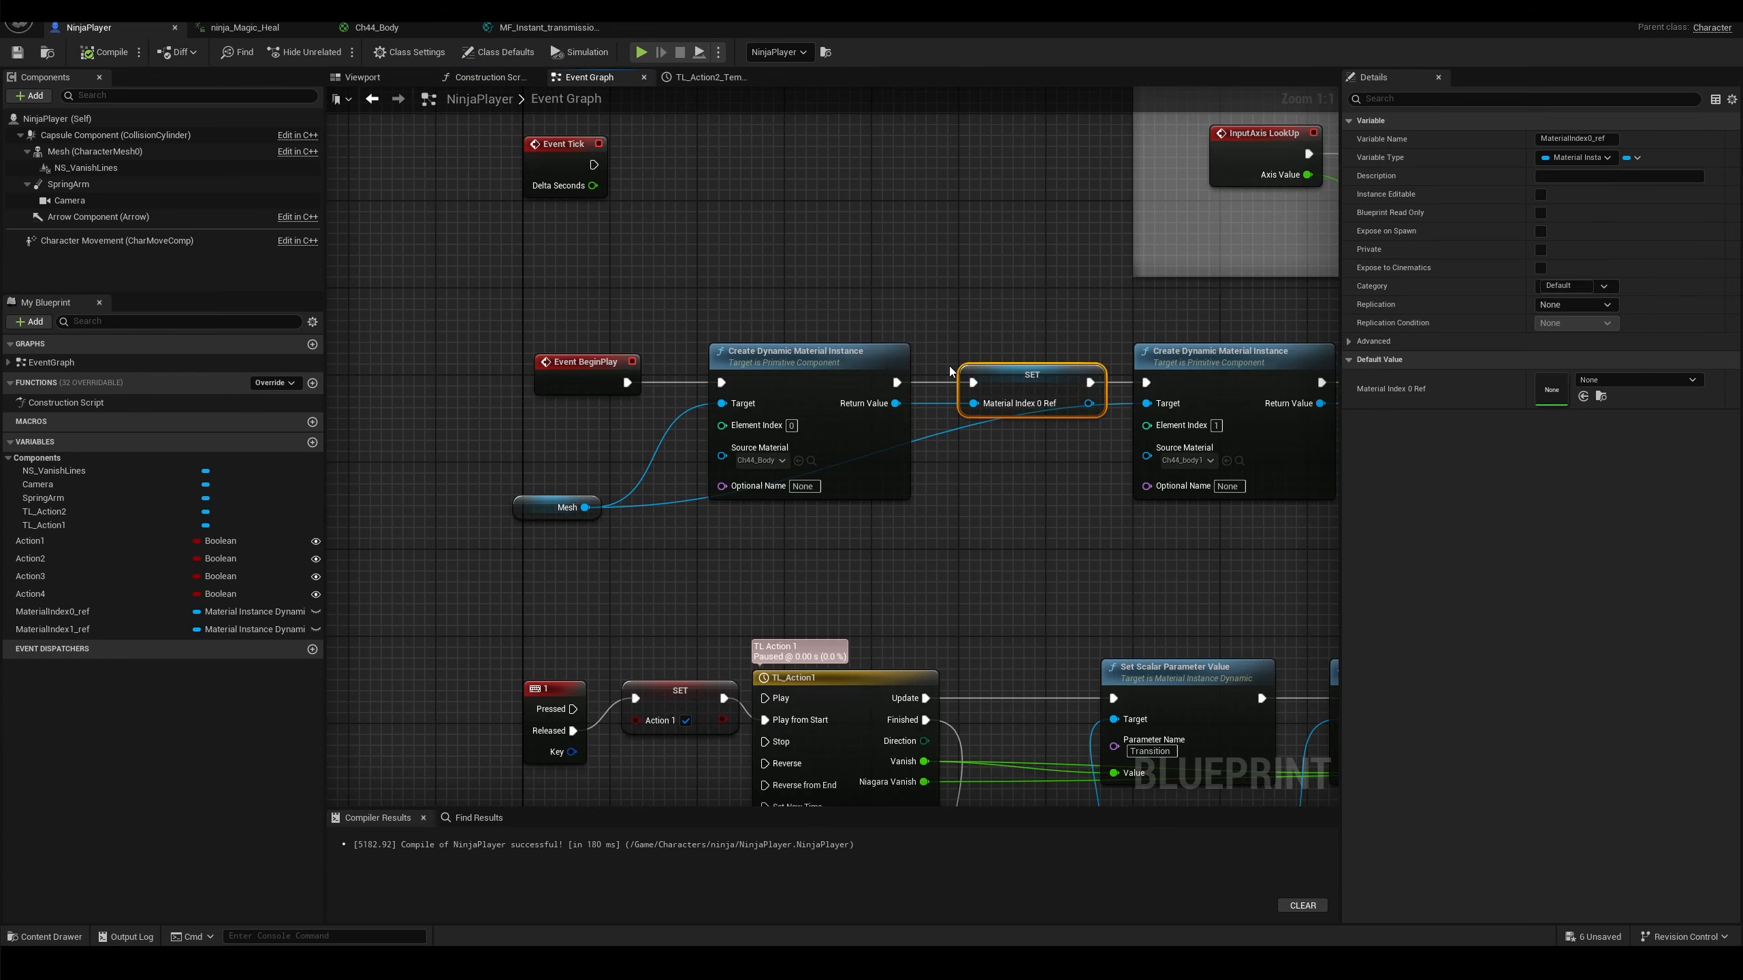
Examine the keyboard 1 and 2 events and how they set Action 1 and Action 2 before starting their timelines
right_click_drag(883, 582, 980, 382)
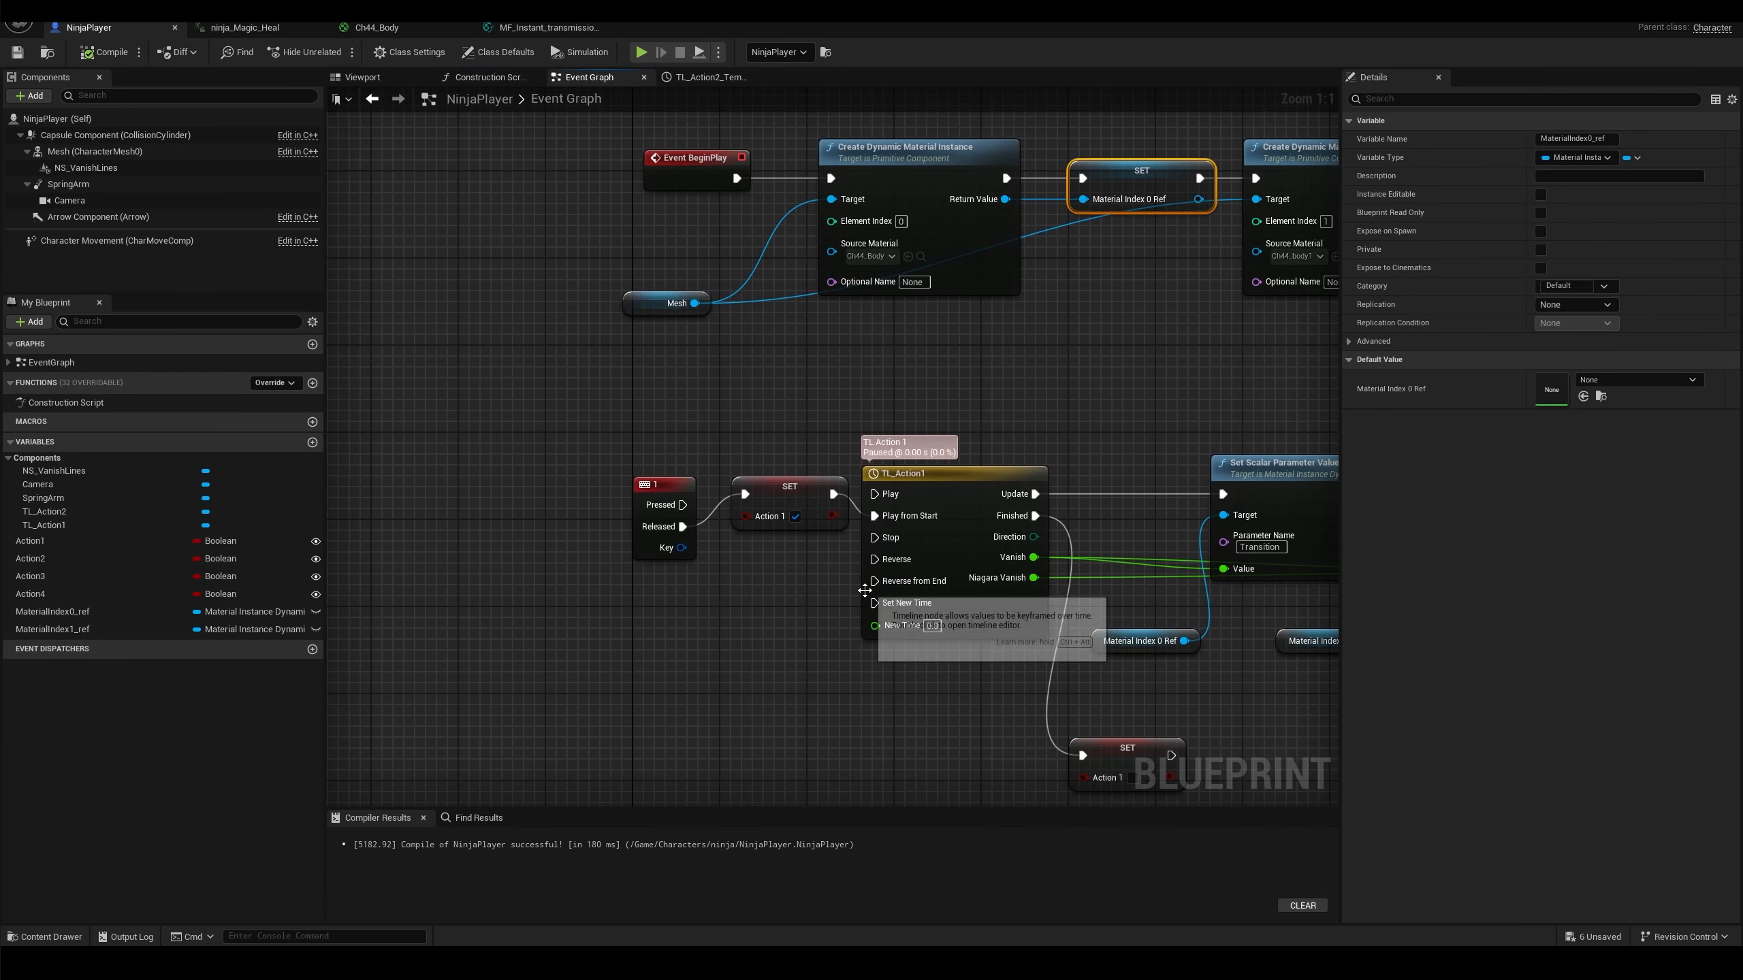
right_click_drag(844, 631, 872, 383)
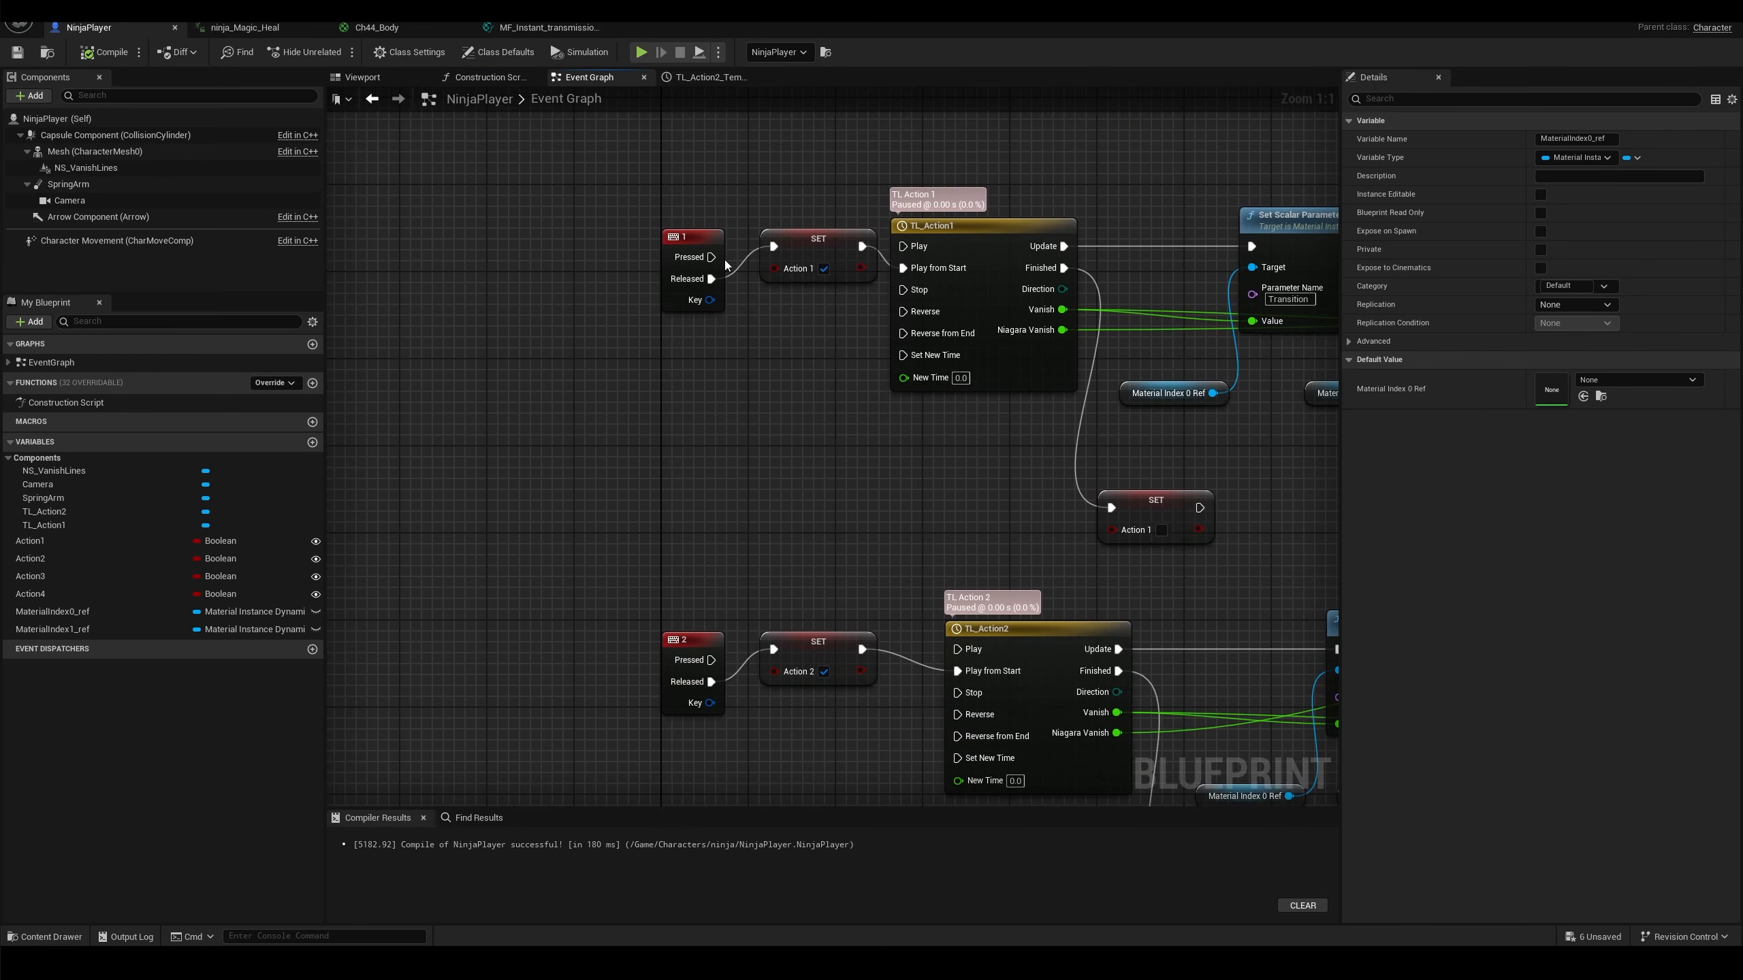
left_click(686, 238)
right_click_drag(662, 523, 681, 406)
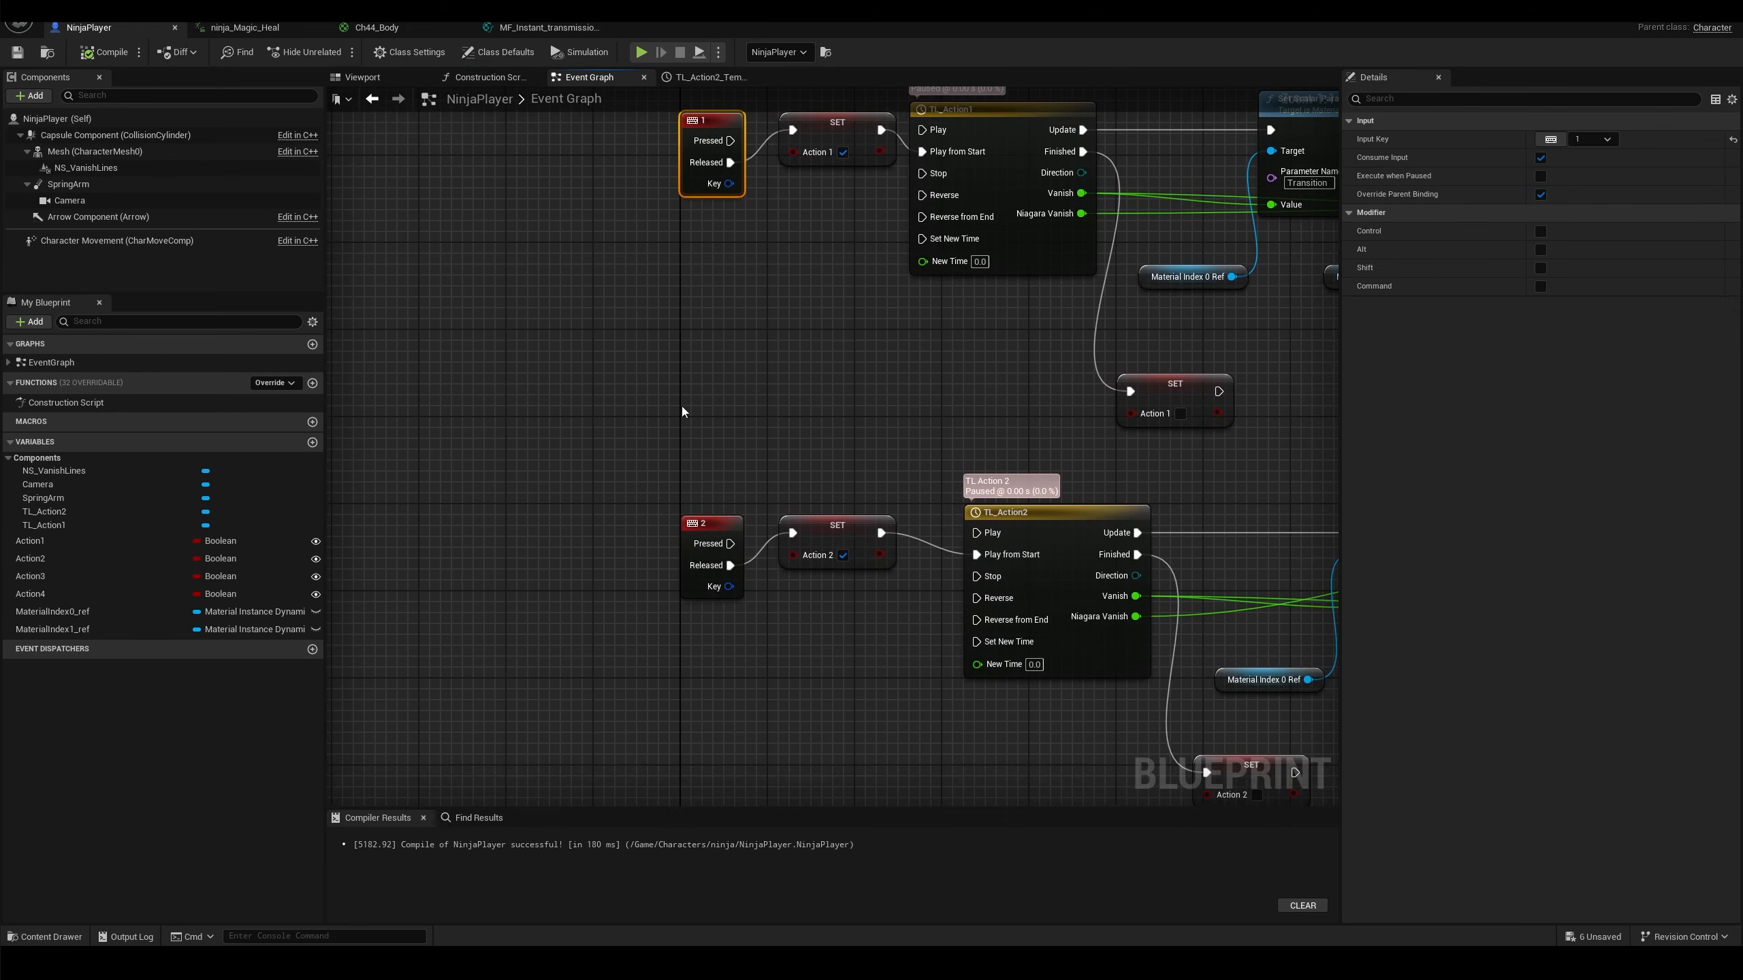
left_click(694, 527)
mouse_move(693, 527)
right_mouse_down()
mouse_move(793, 401)
mouse_move(720, 540)
right_mouse_up()
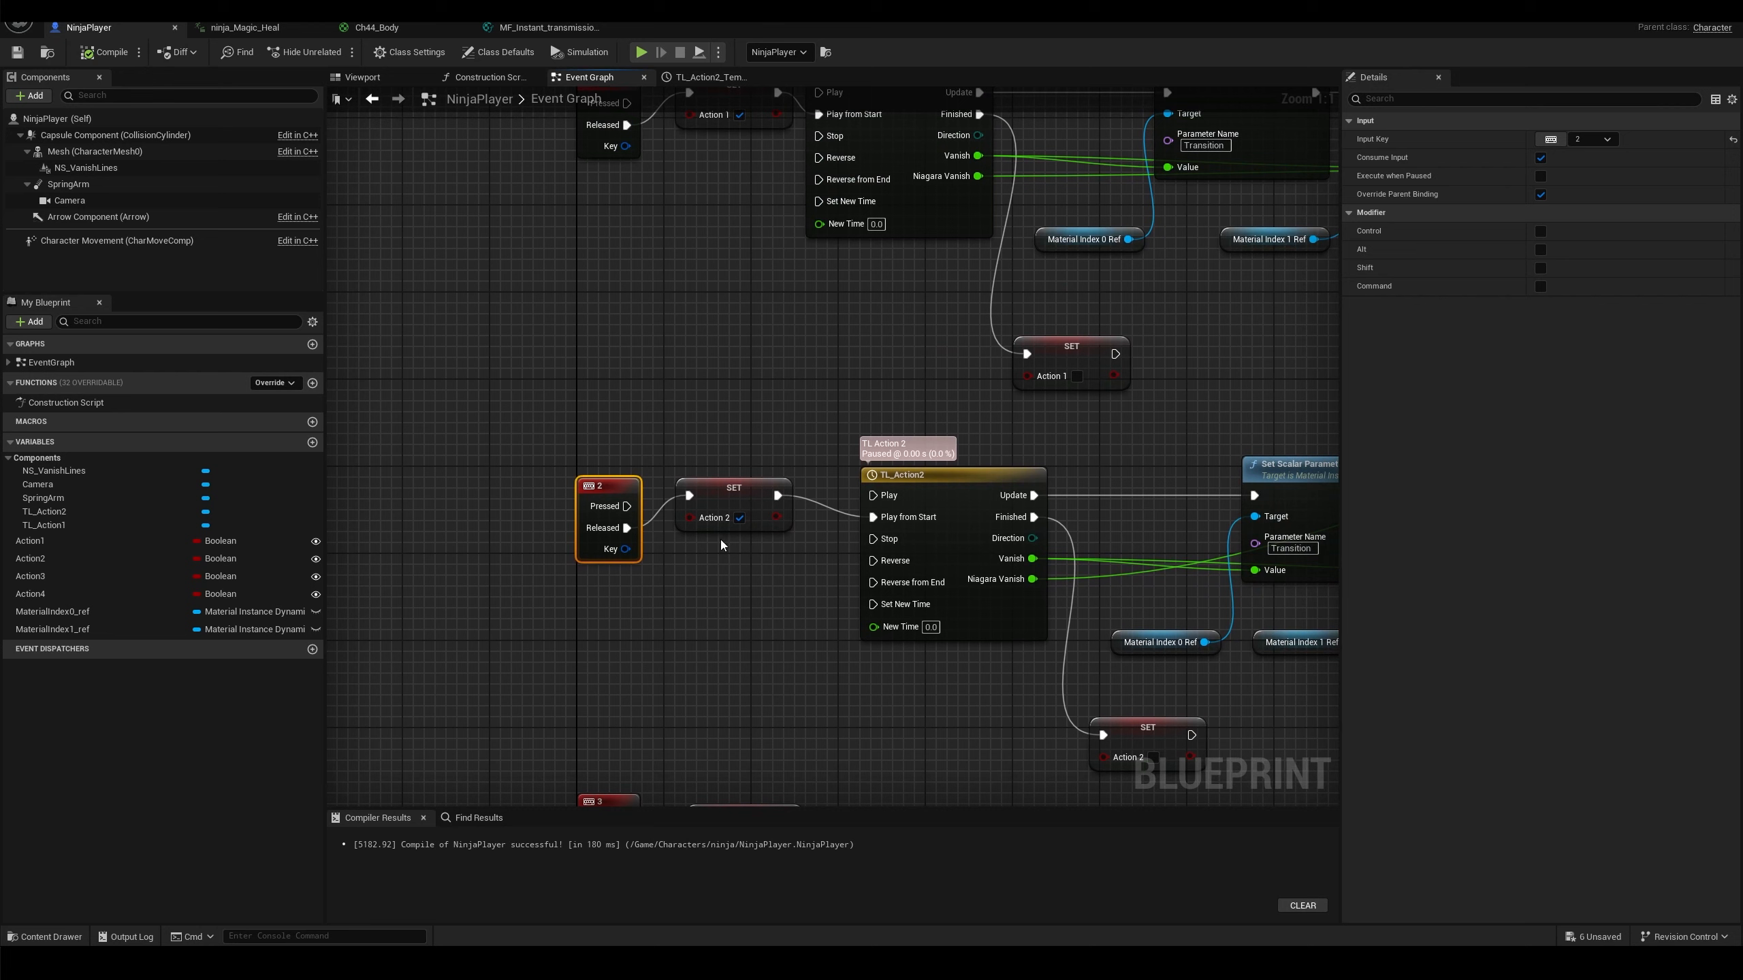
right_click_drag(814, 373, 686, 521)
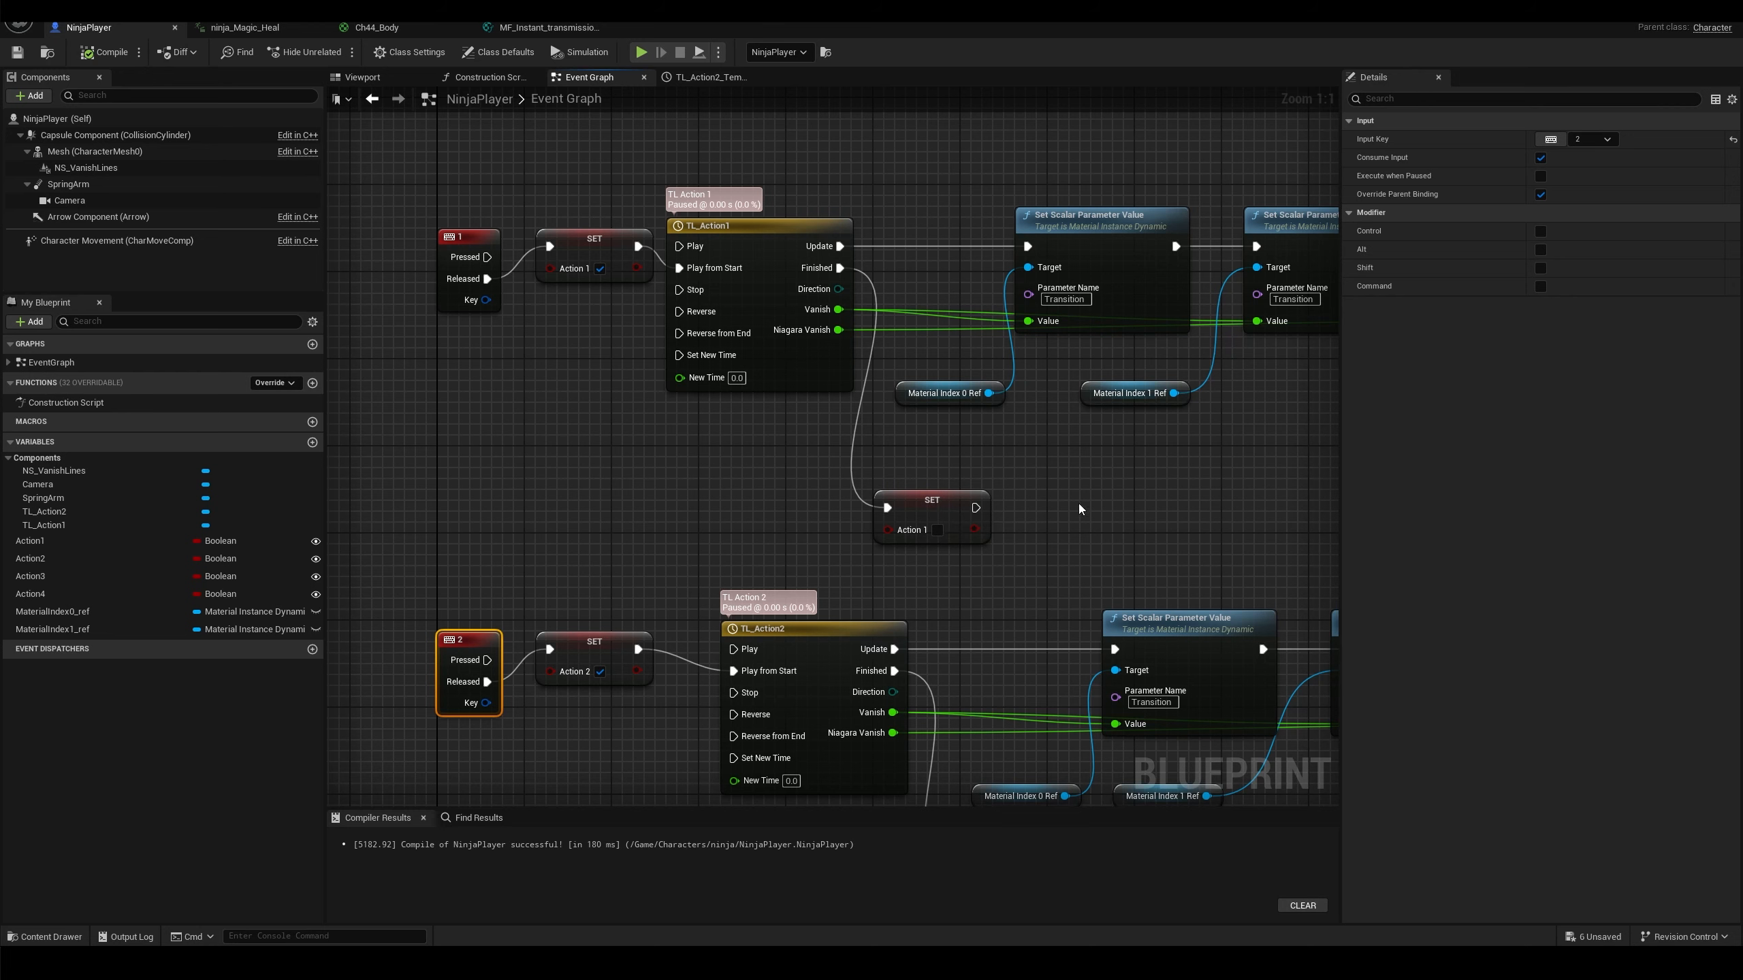
right_click_drag(1078, 504, 1067, 575)
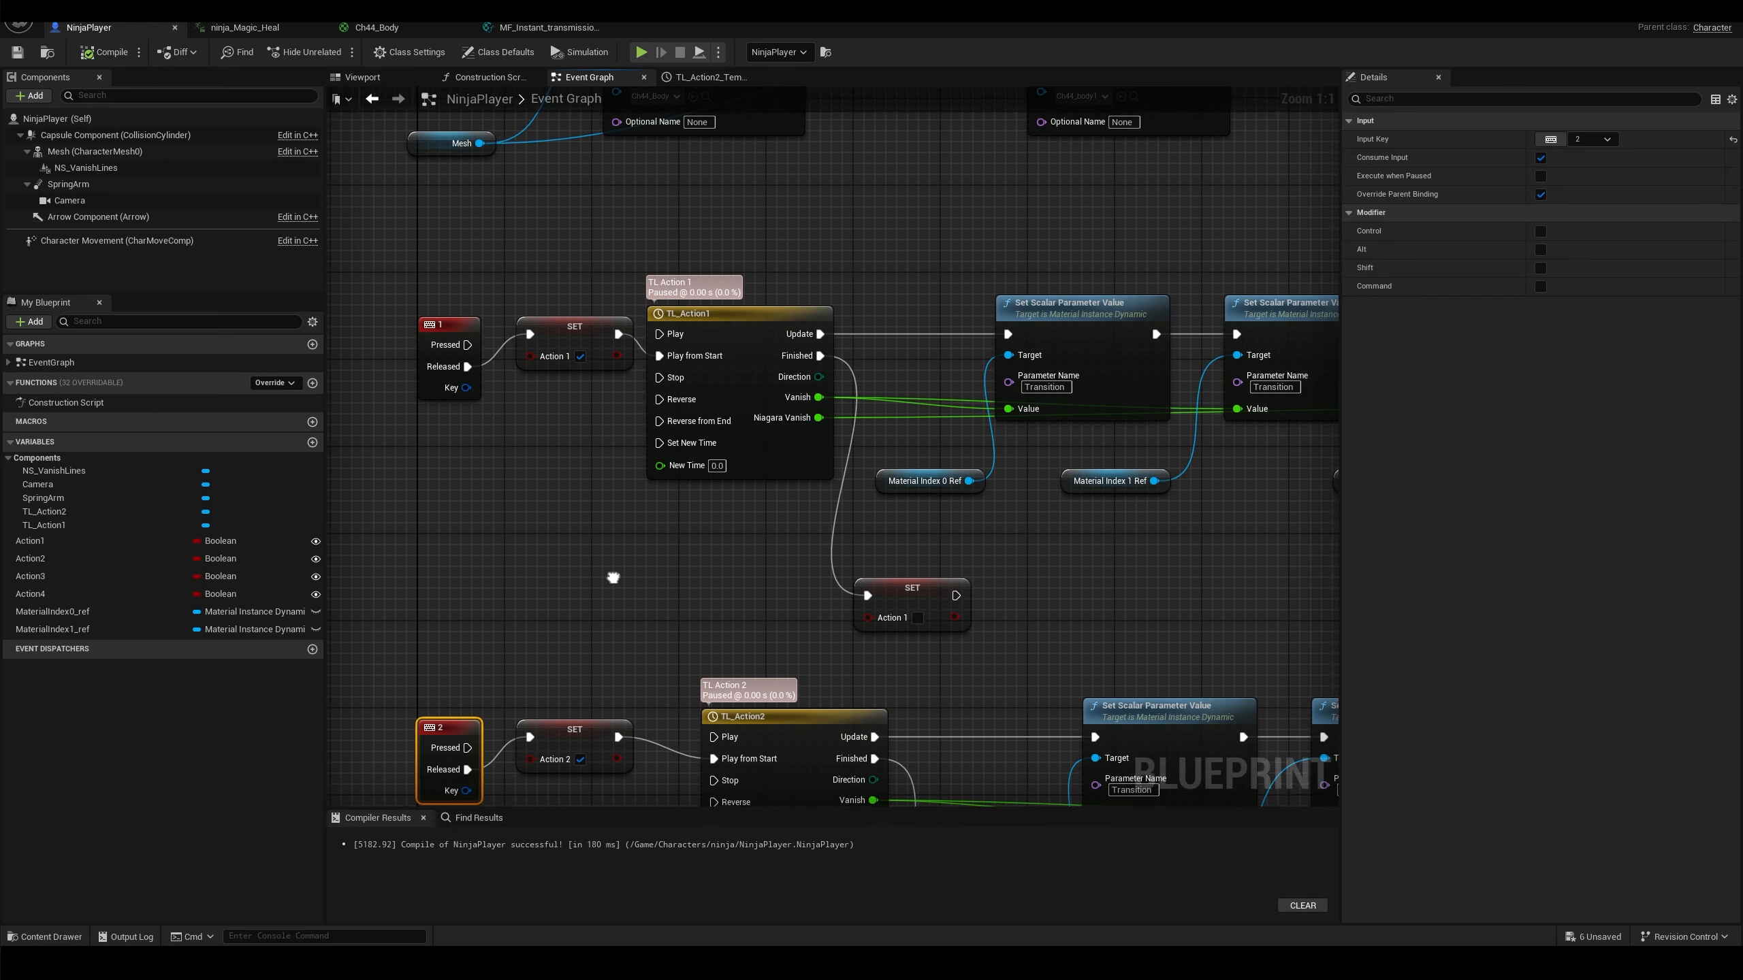
Examine the TL_Action1 timeline, its Transition scalar parameter nodes and the Set Niagara Variable (Float) node that drives Density
scroll(594, 622, "down", 1)
right_click_drag(594, 622, 497, 639)
left_click_drag(615, 308, 1259, 546)
right_click_drag(662, 577, 754, 535)
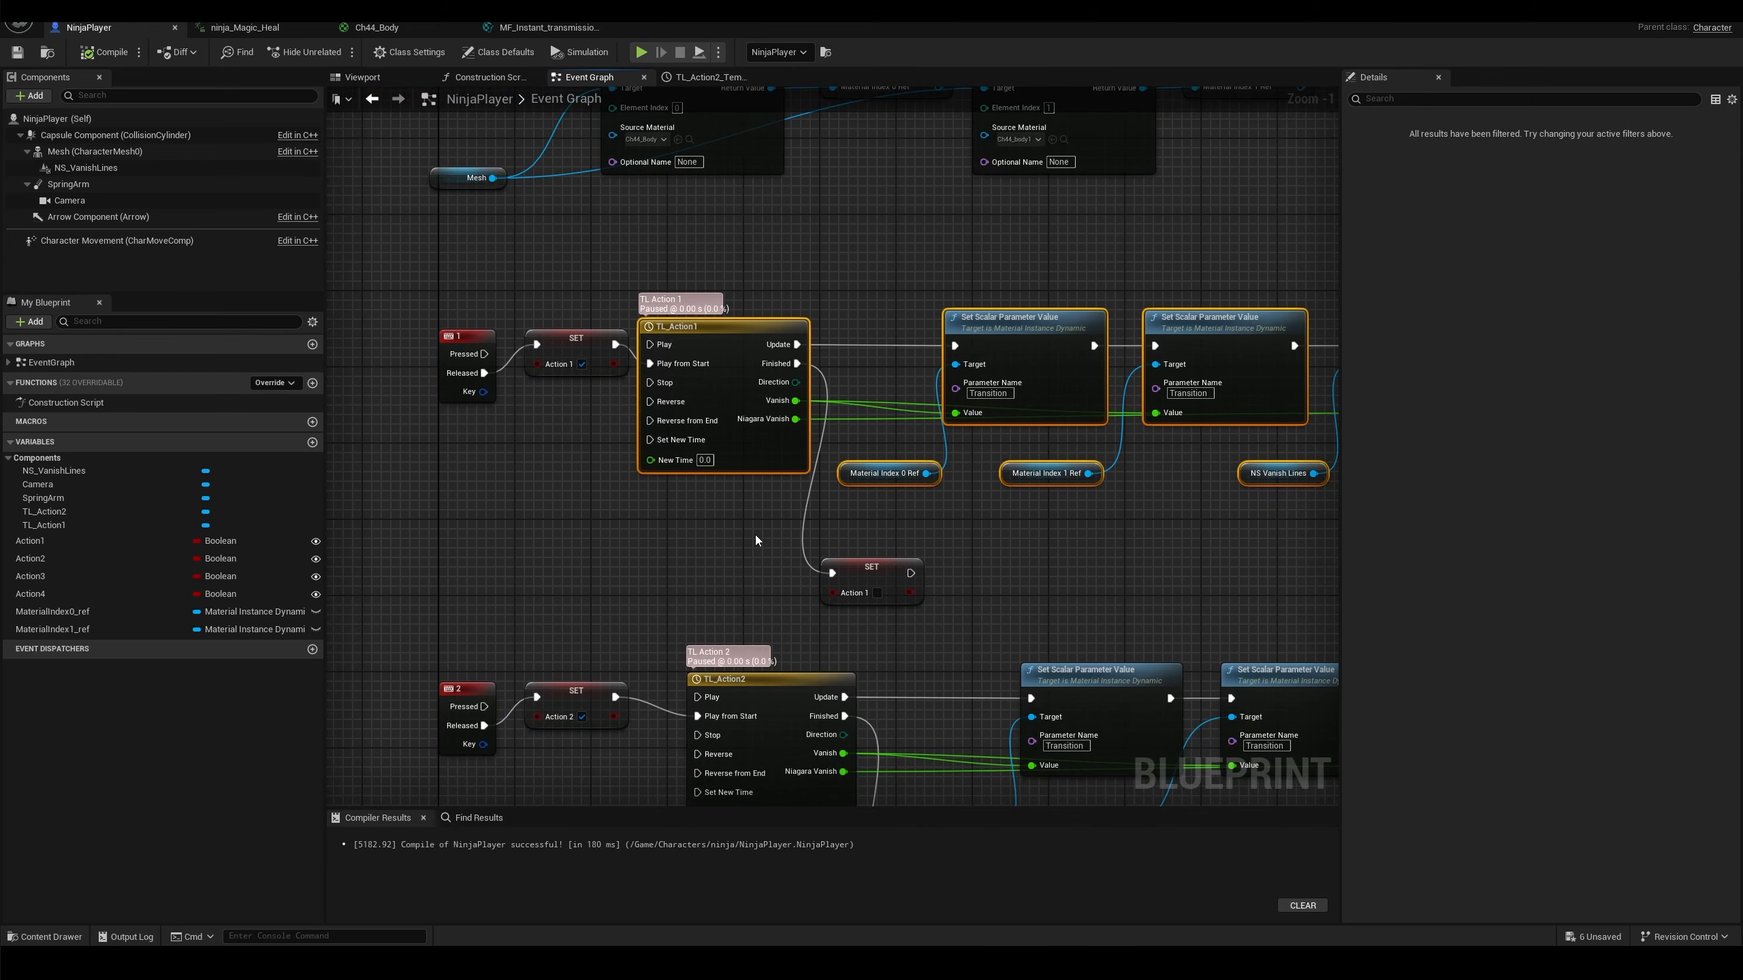
left_click(730, 520)
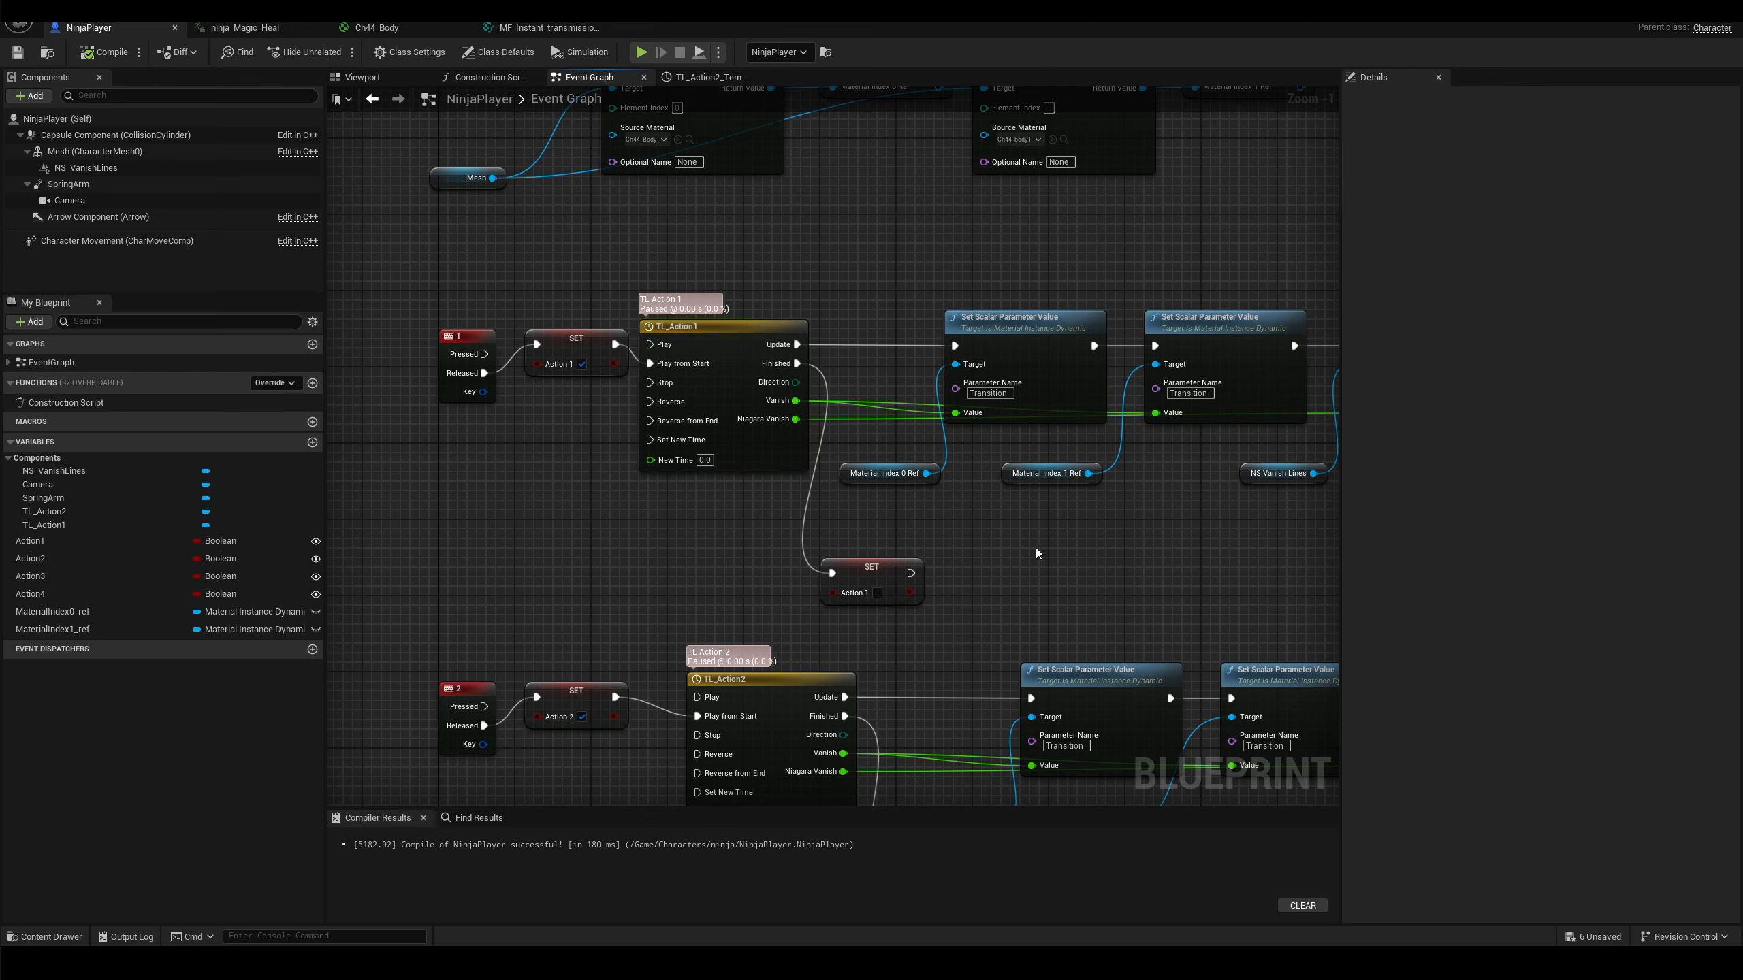
left_click_drag(1023, 284, 1237, 489)
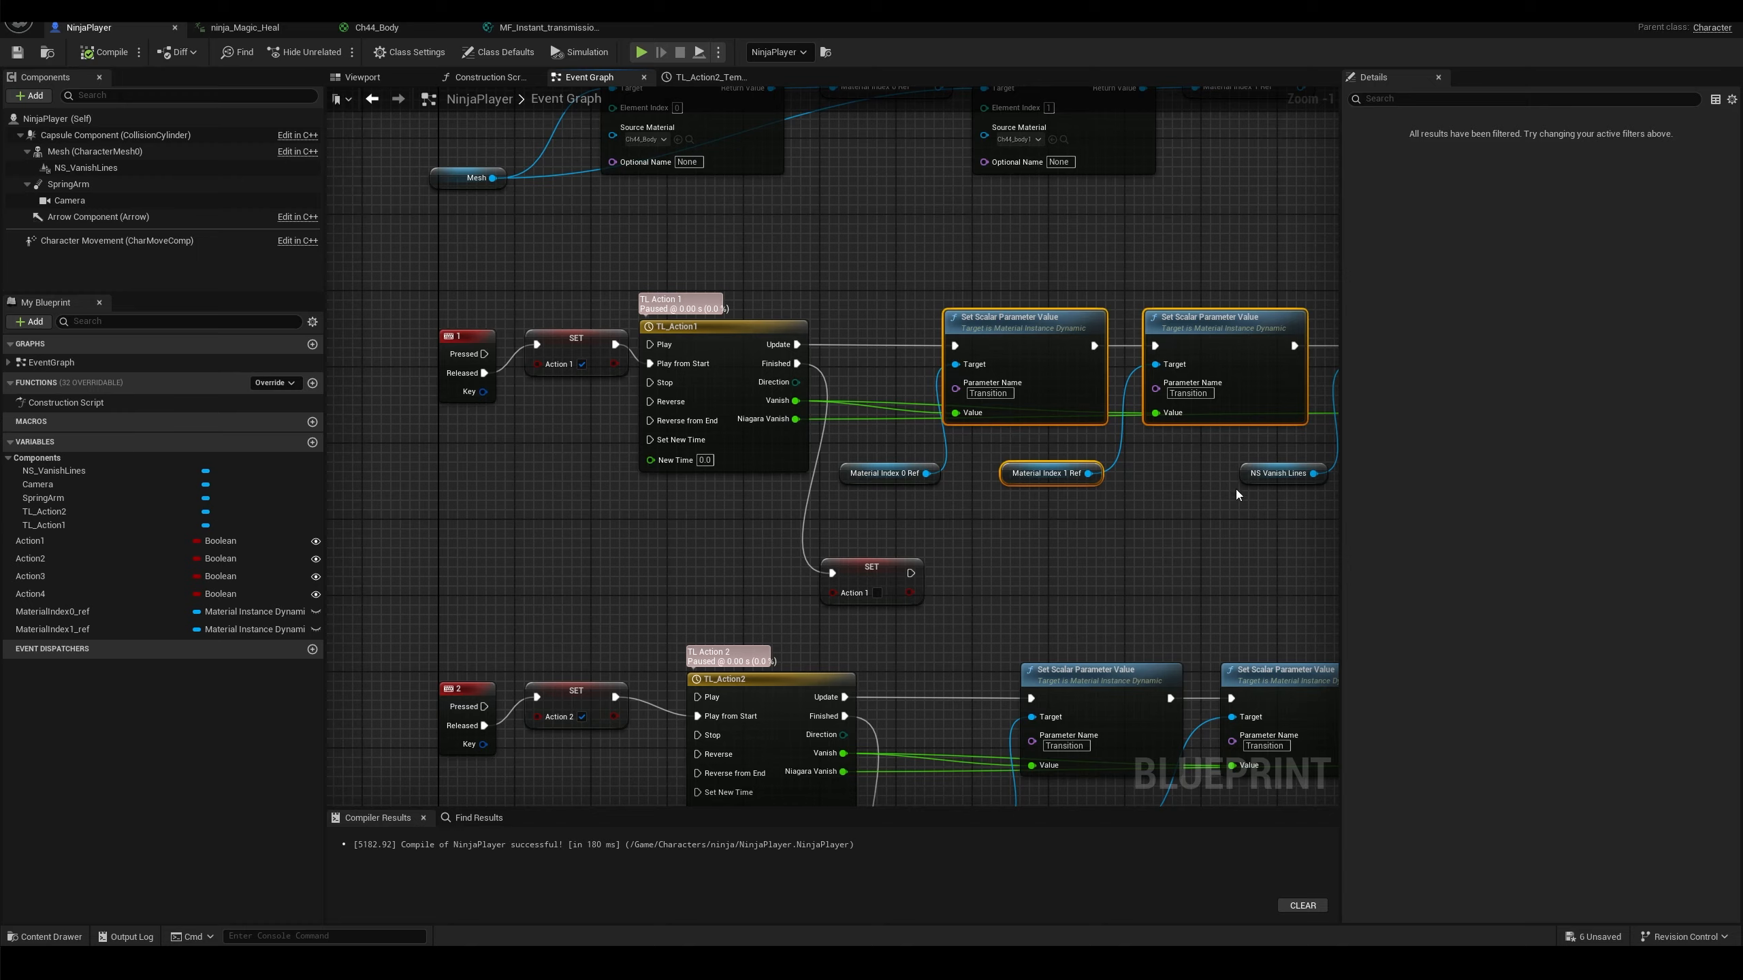
right_click_drag(1249, 526, 1067, 530)
left_click(1228, 385)
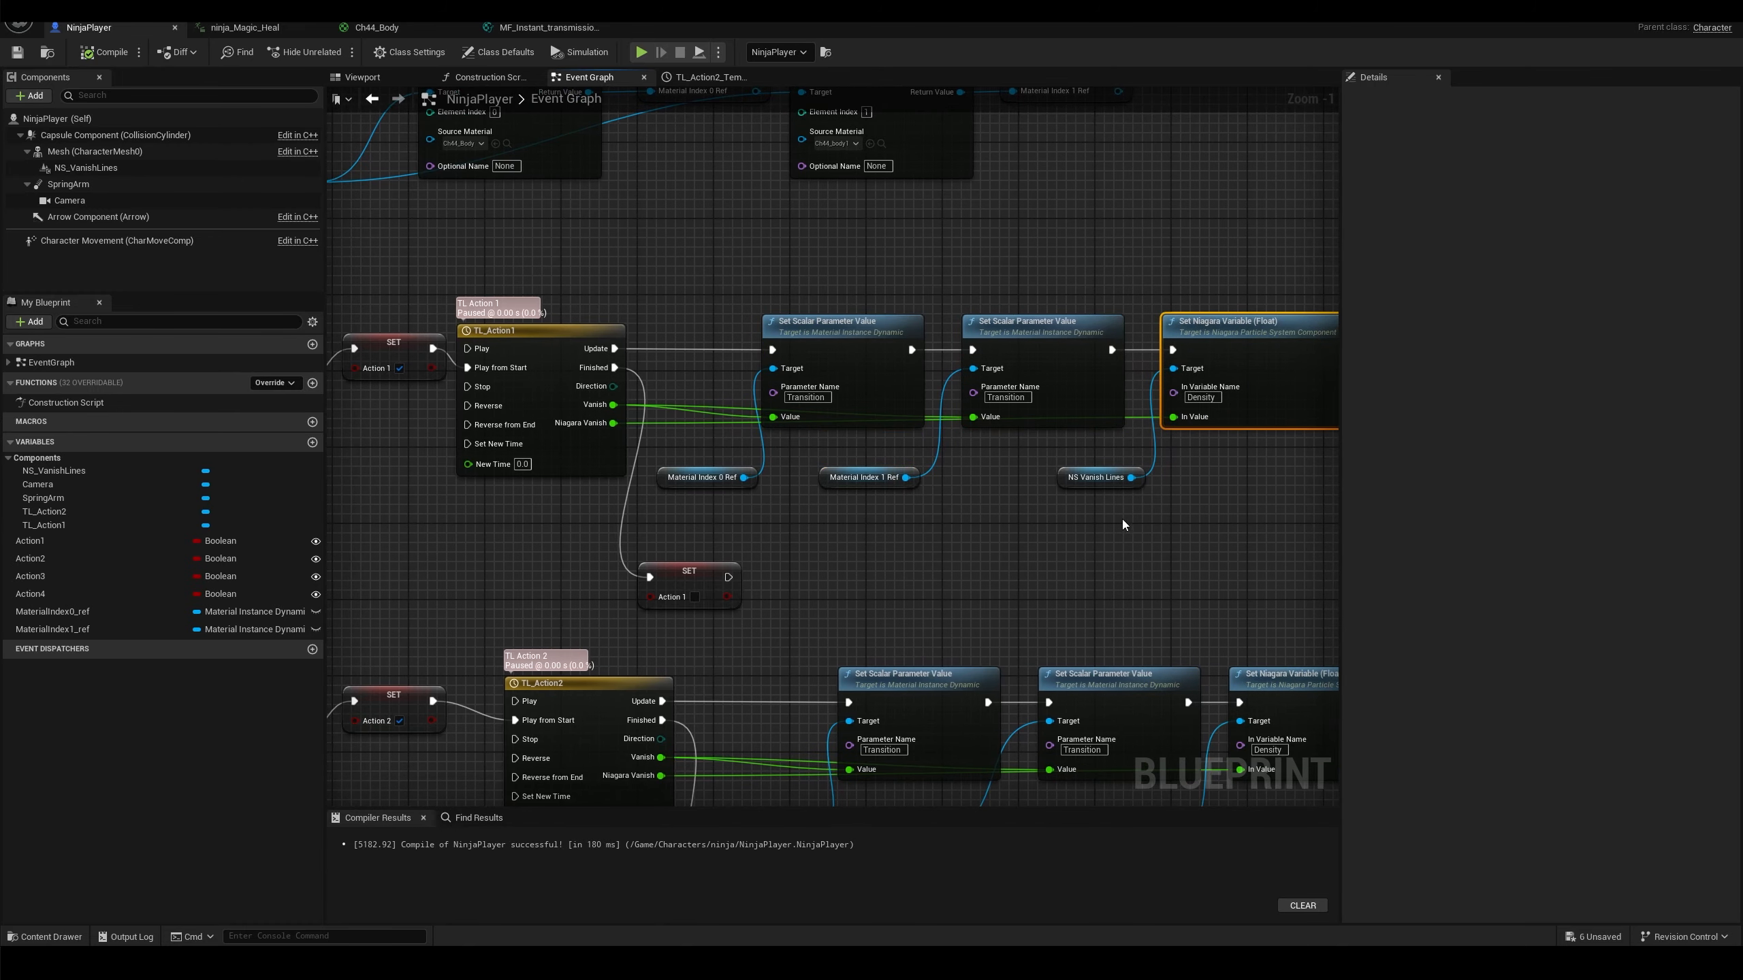
right_click_drag(1051, 534, 1233, 571)
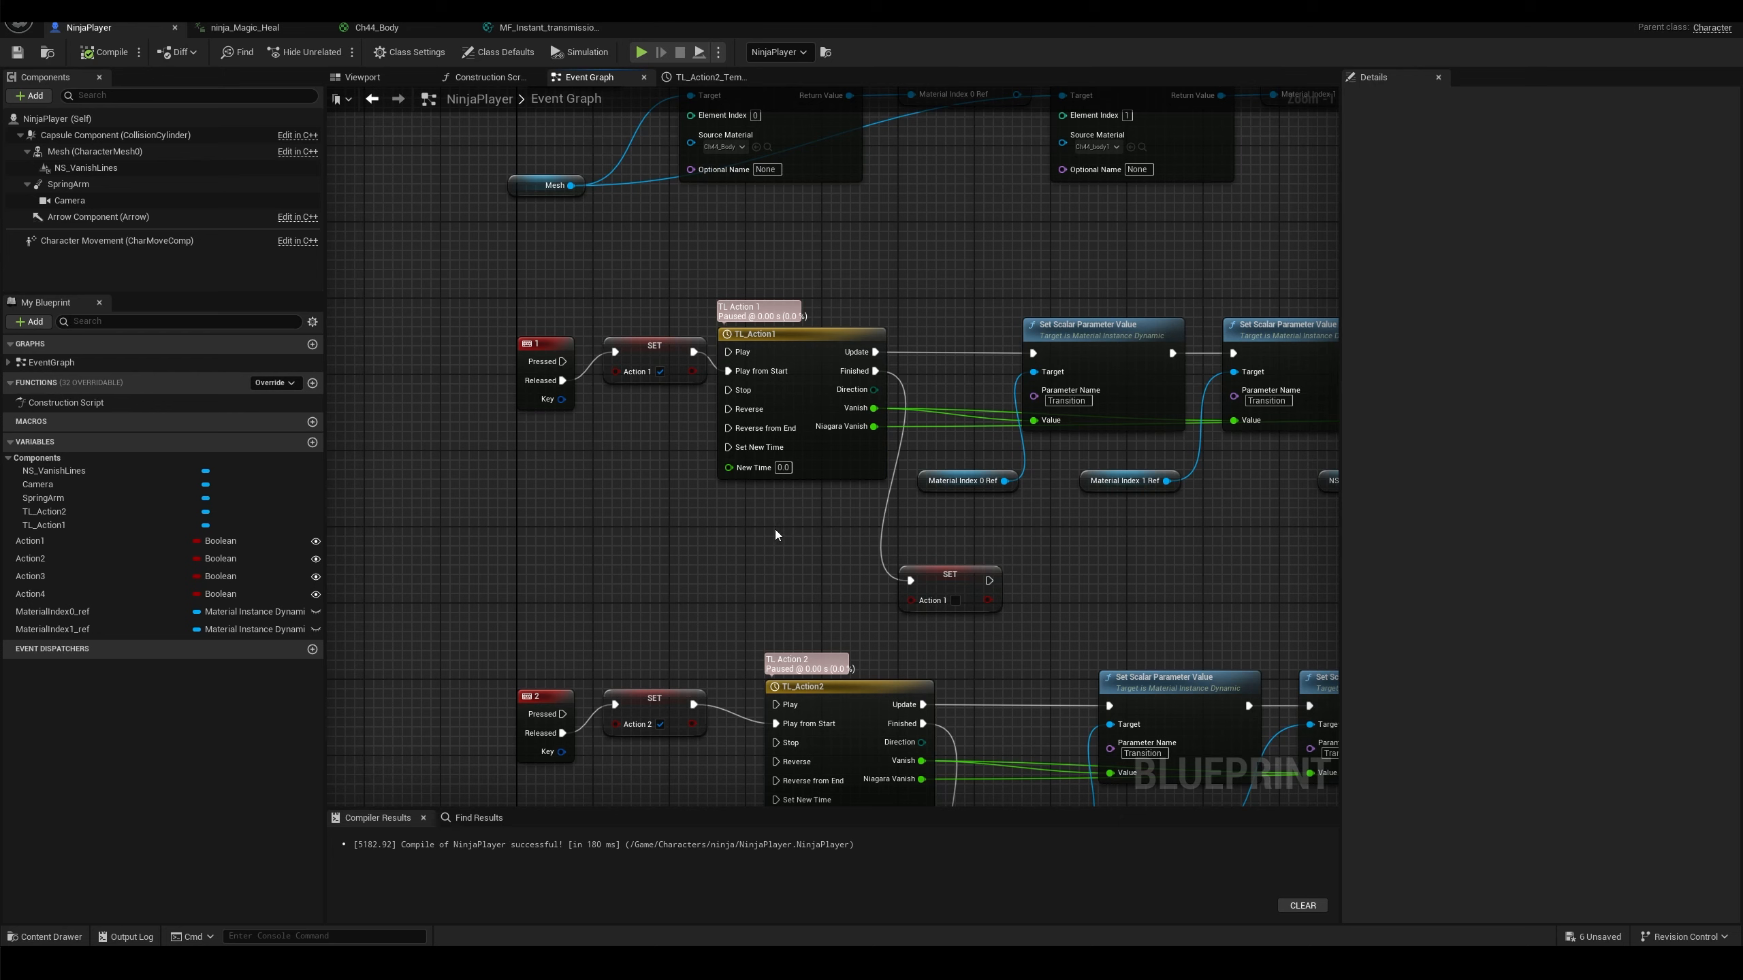
Add a timeline node to the Event Graph between the TL_Action1 and TL_Action2 timelines
right_click(815, 515)
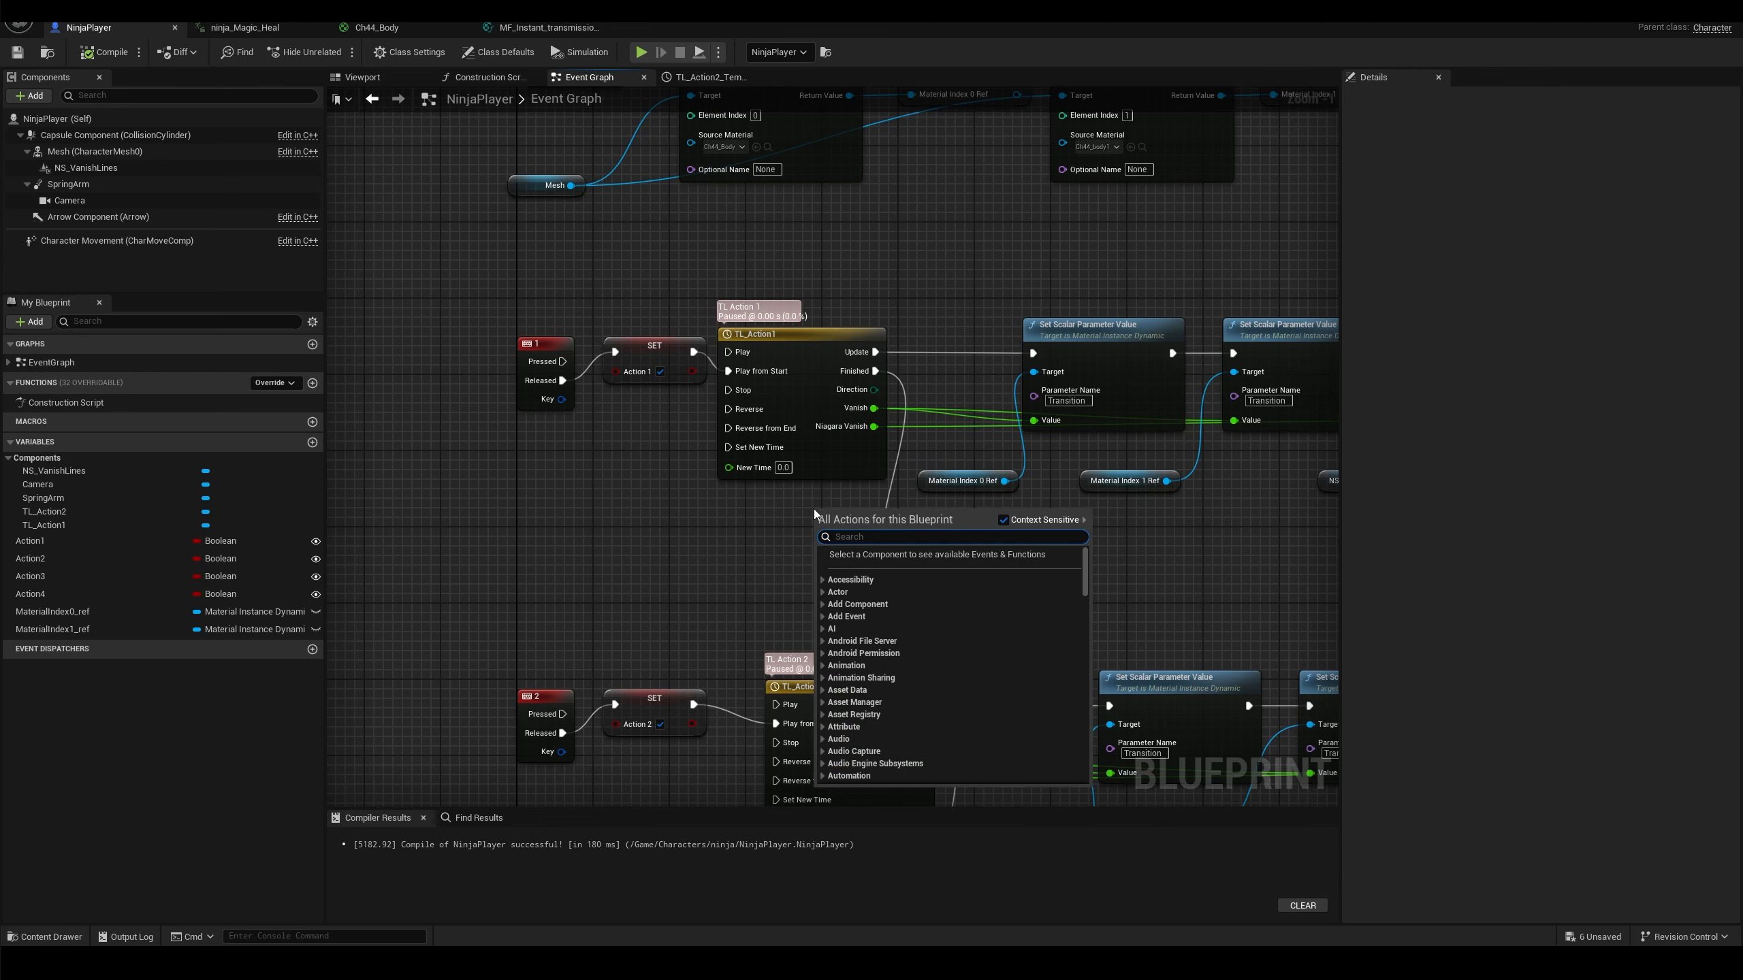
type("timelin")
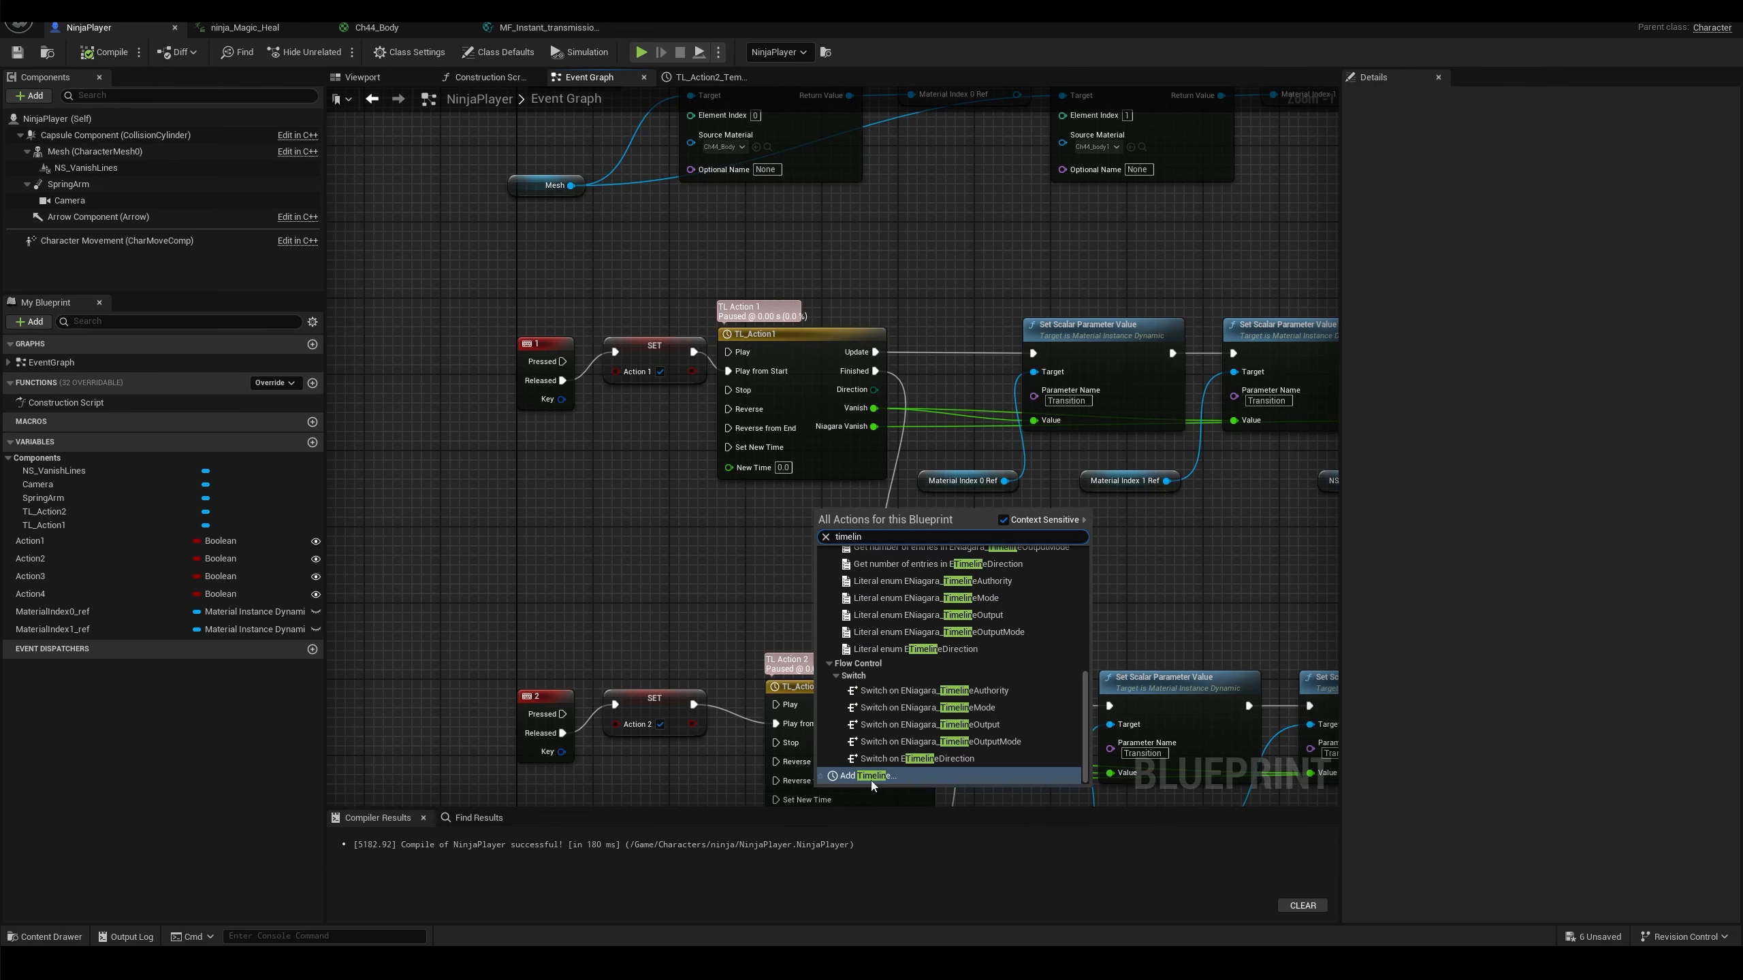
left_click(873, 776)
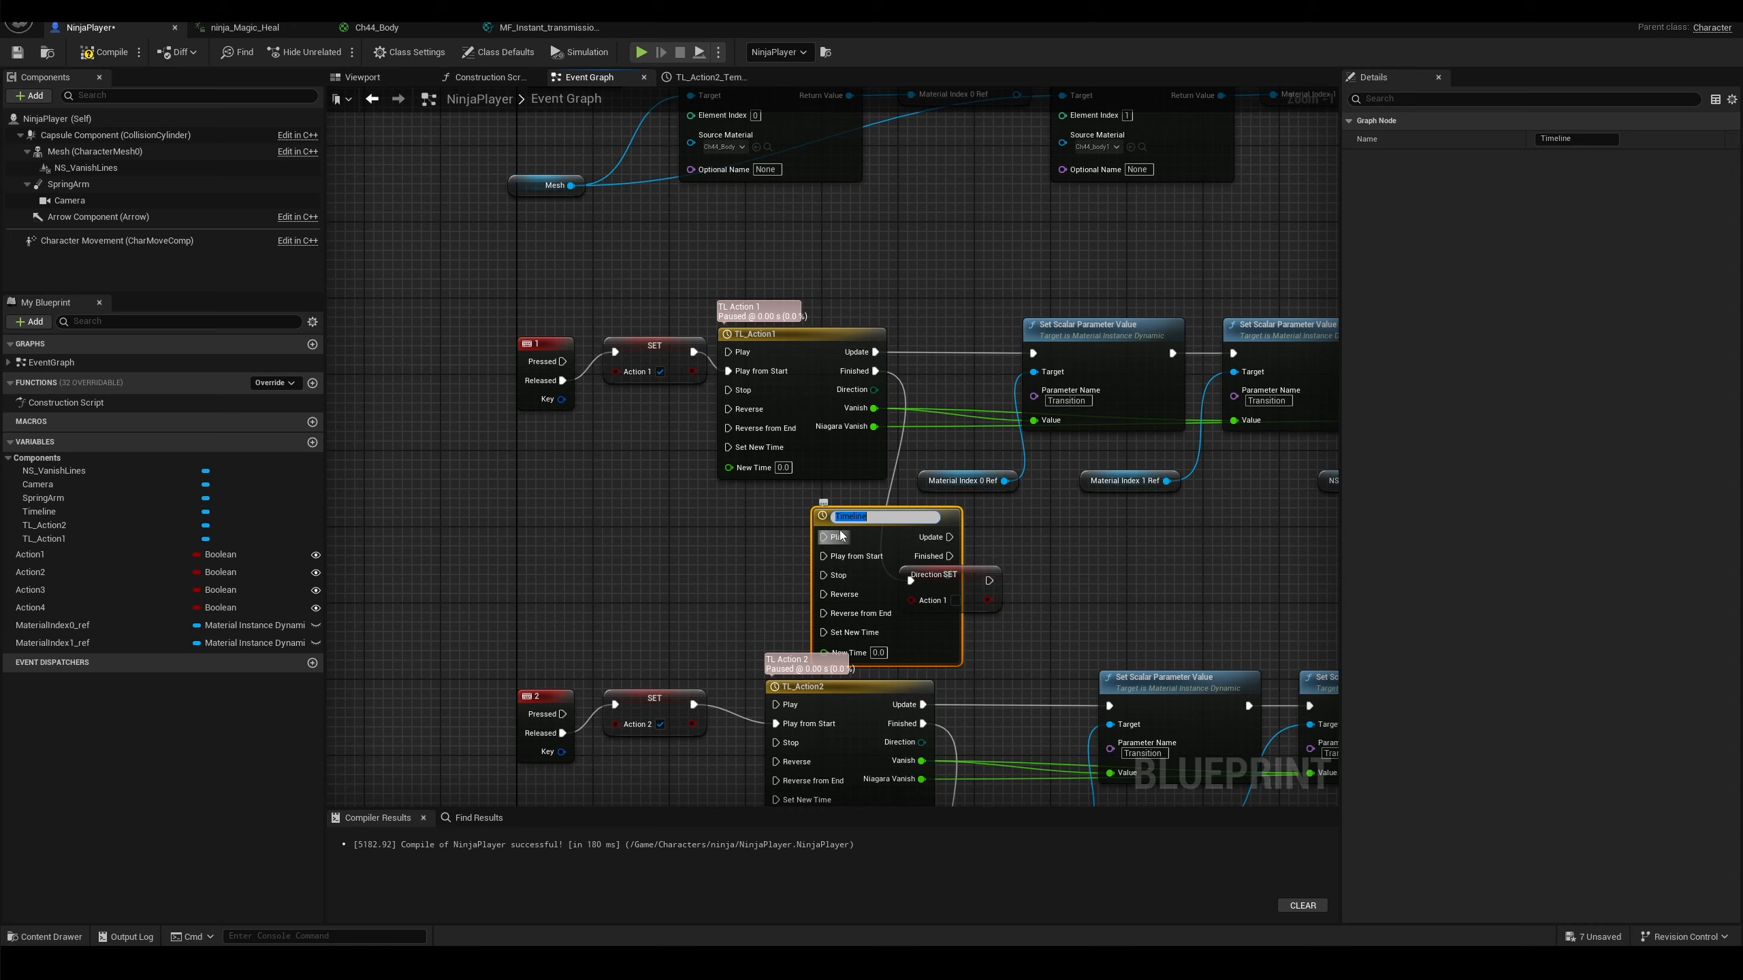
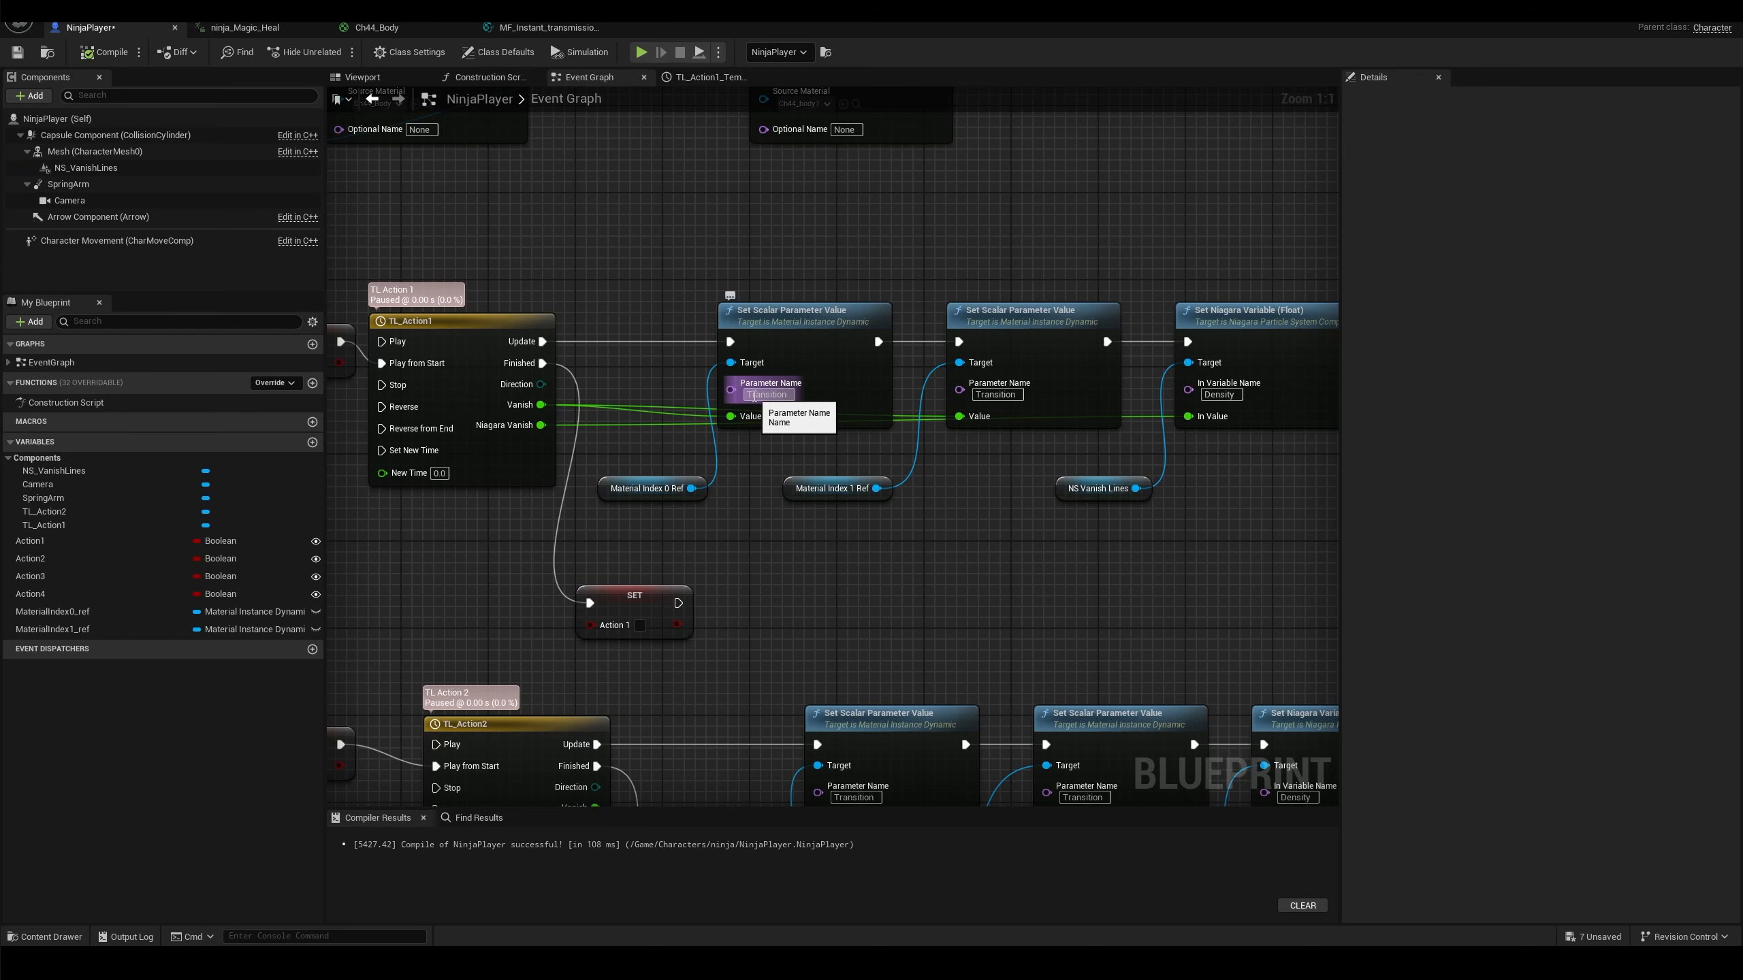
Examine how TL_Action1 feeds the Transition parameter of the material index references, including the timeline's Vanish and Niagara_Vanish curves
left_click_drag(748, 527, 793, 554)
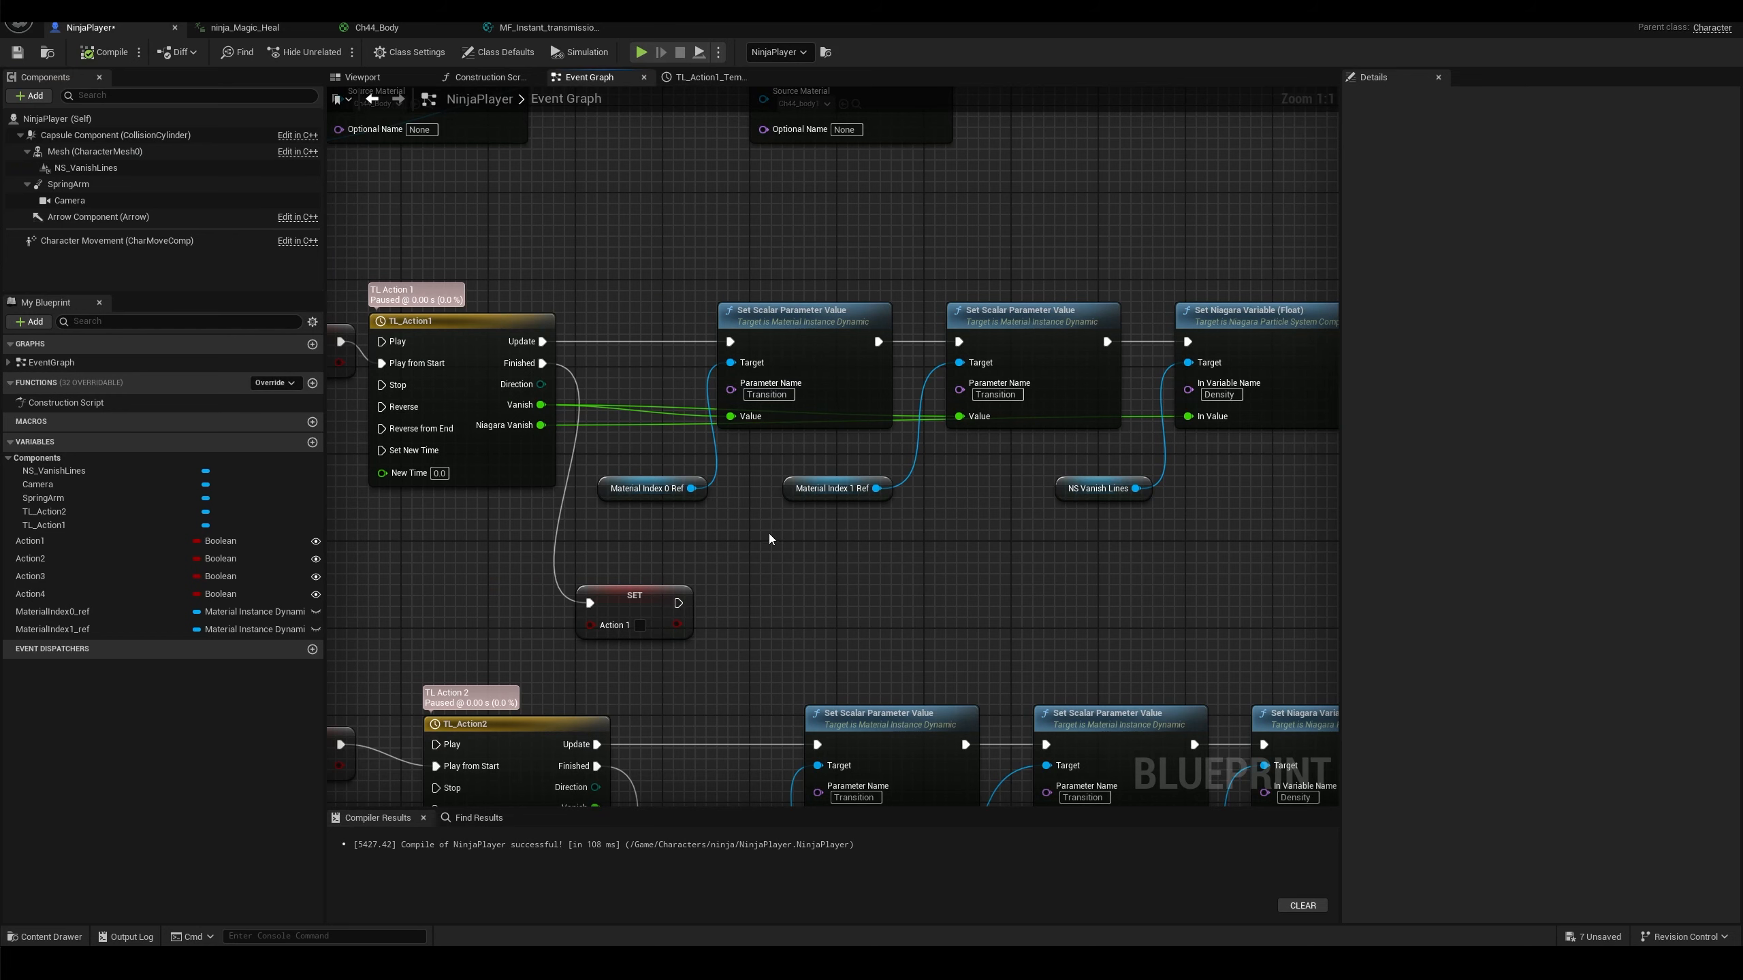
right_click_drag(768, 535, 836, 594)
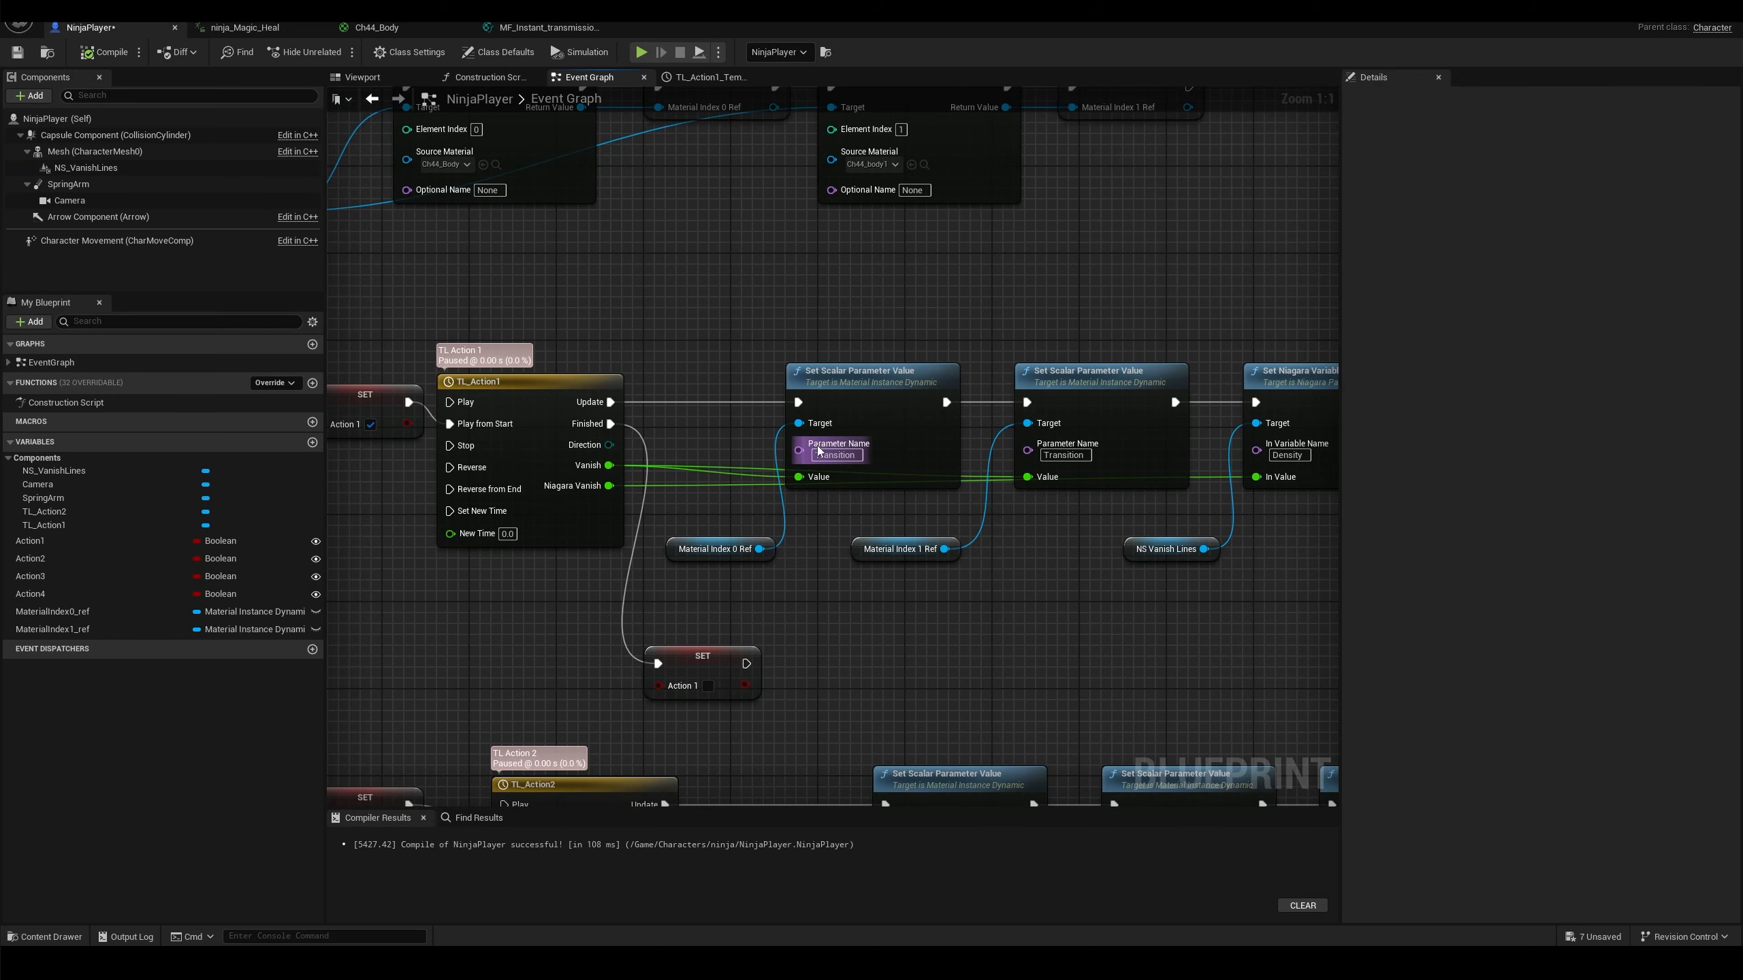
left_click(679, 560)
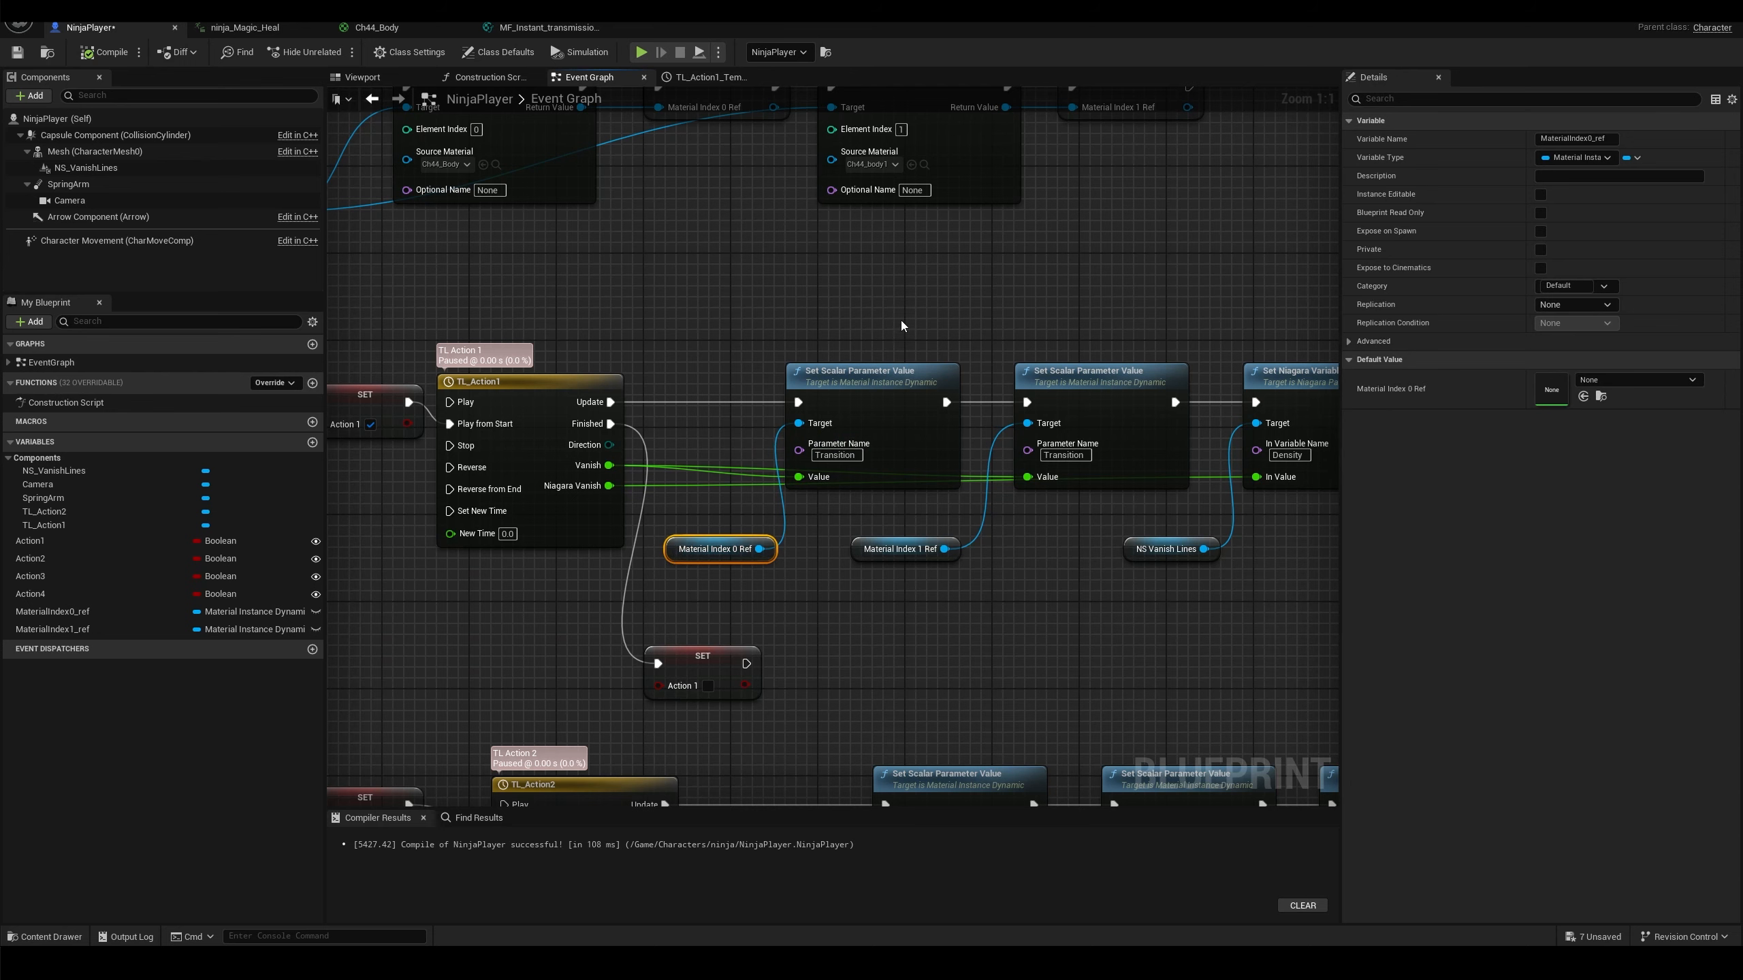
right_click_drag(902, 324, 668, 306)
right_click_drag(897, 582, 1118, 536)
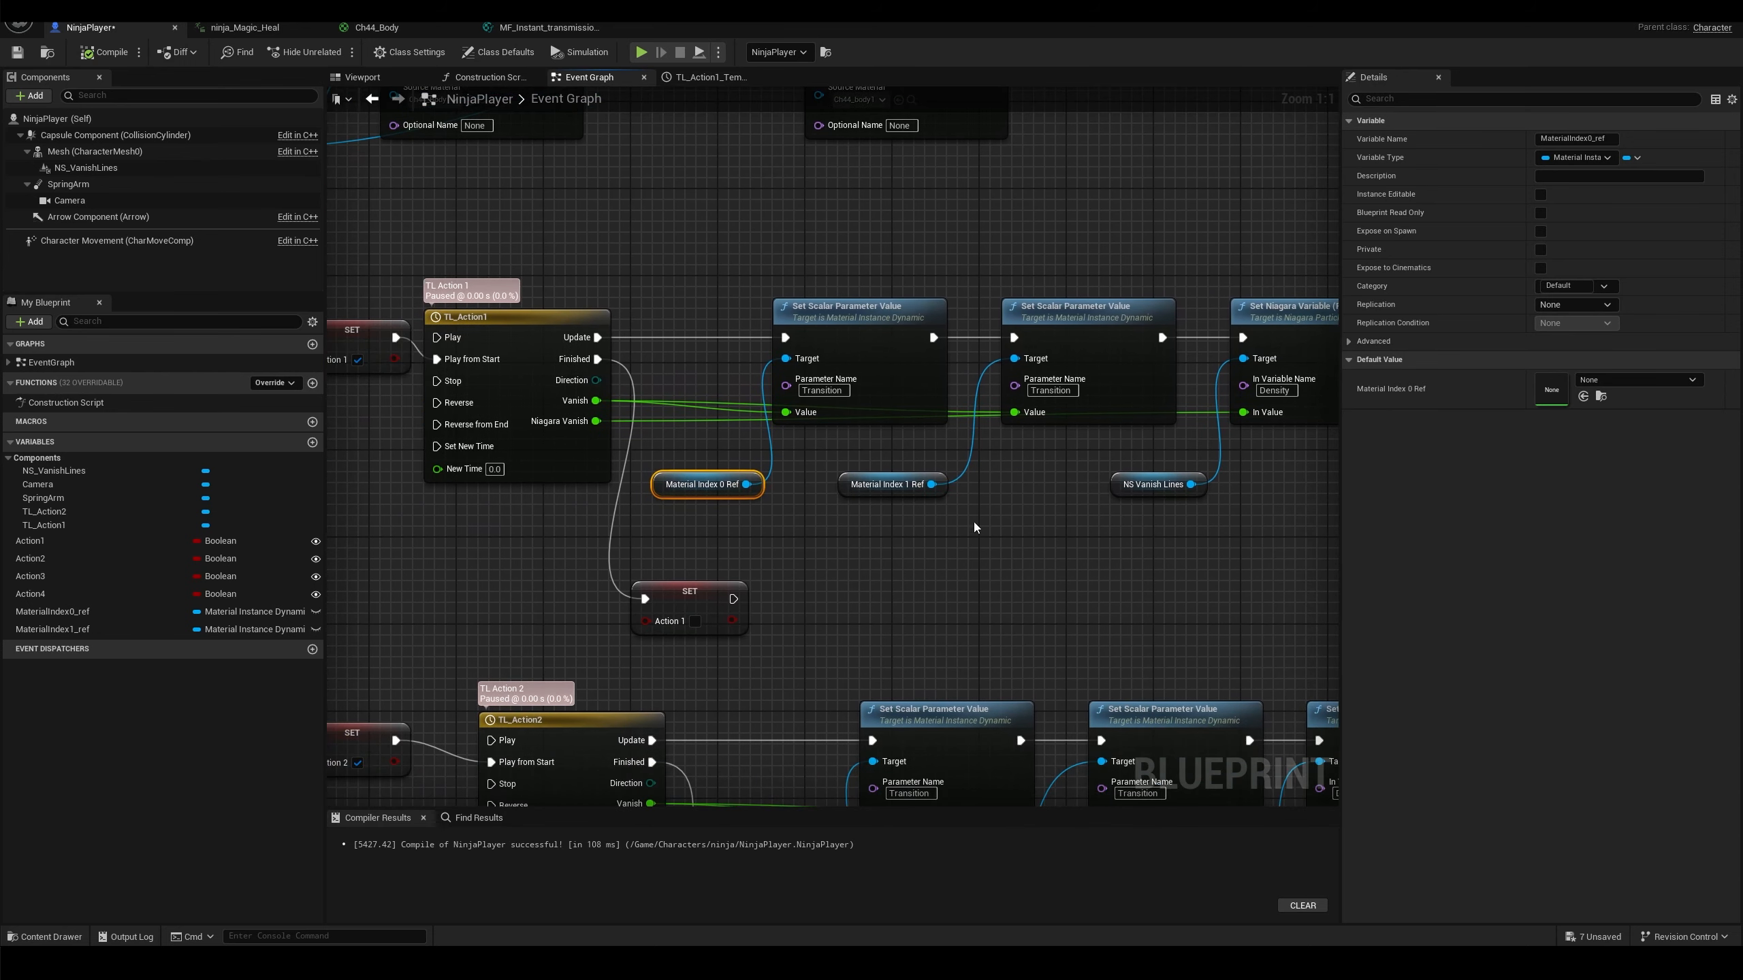
double_click(518, 318)
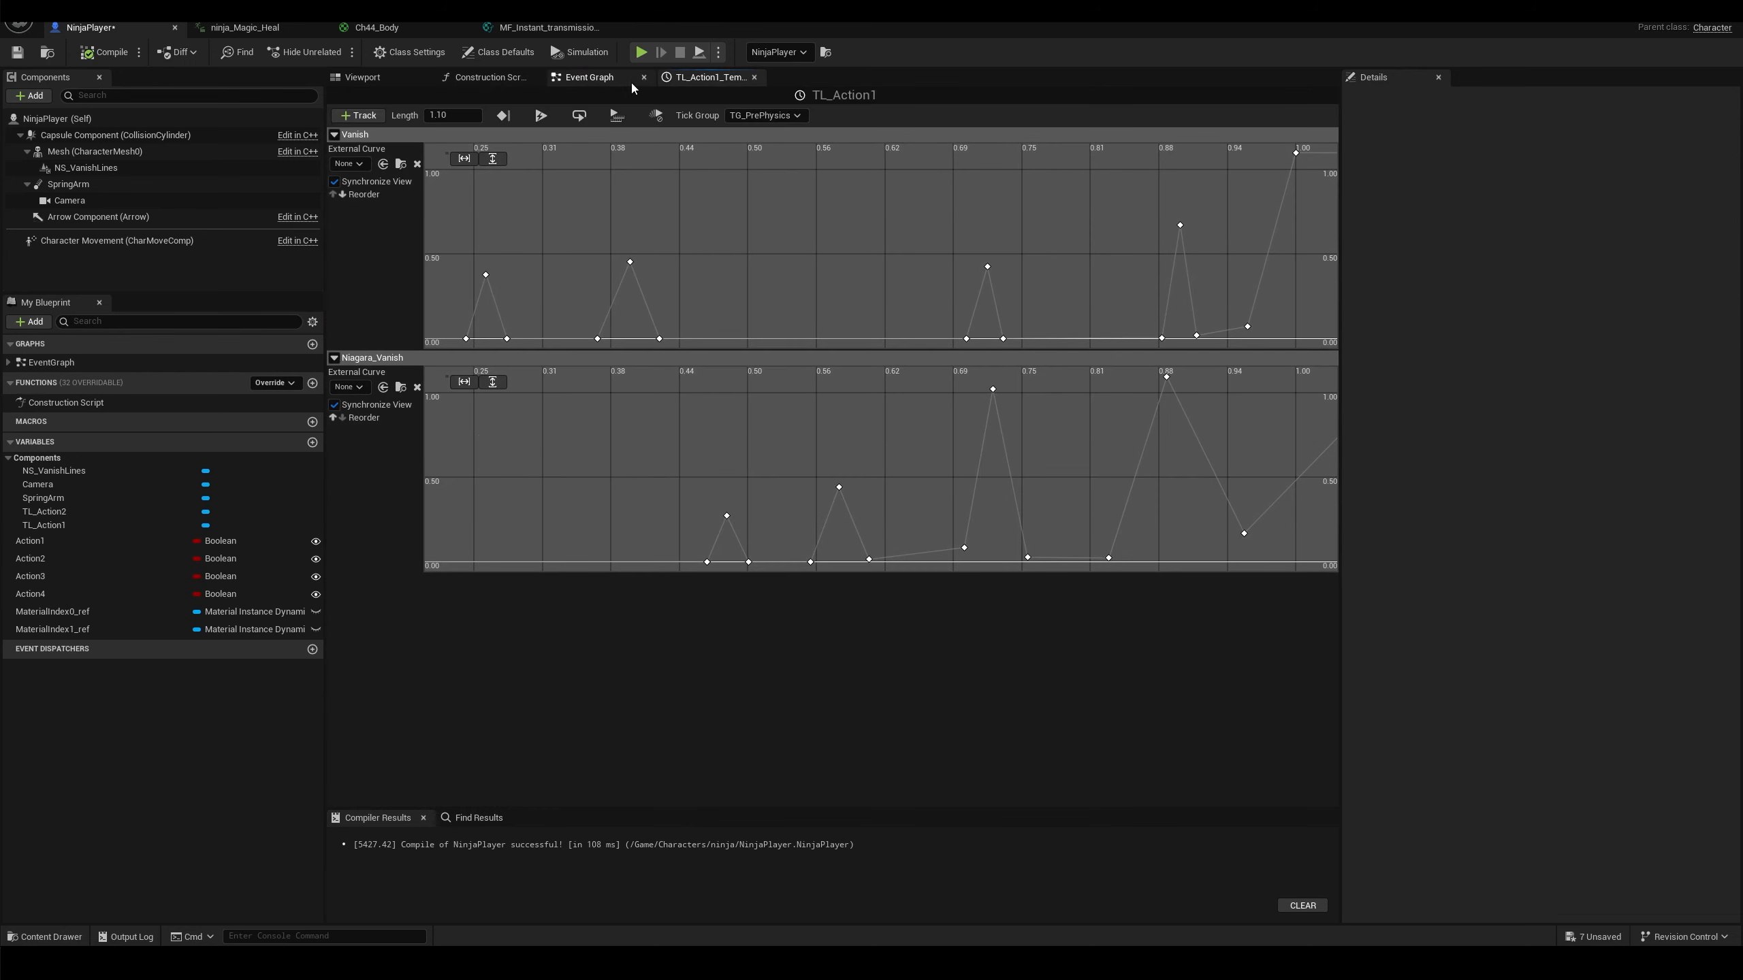
left_click(589, 79)
Examine the Density name on TL_Action1's Set Niagara Variable (Float) node and the settings of the NS_VanishLines component it targets
right_click_drag(847, 533, 564, 566)
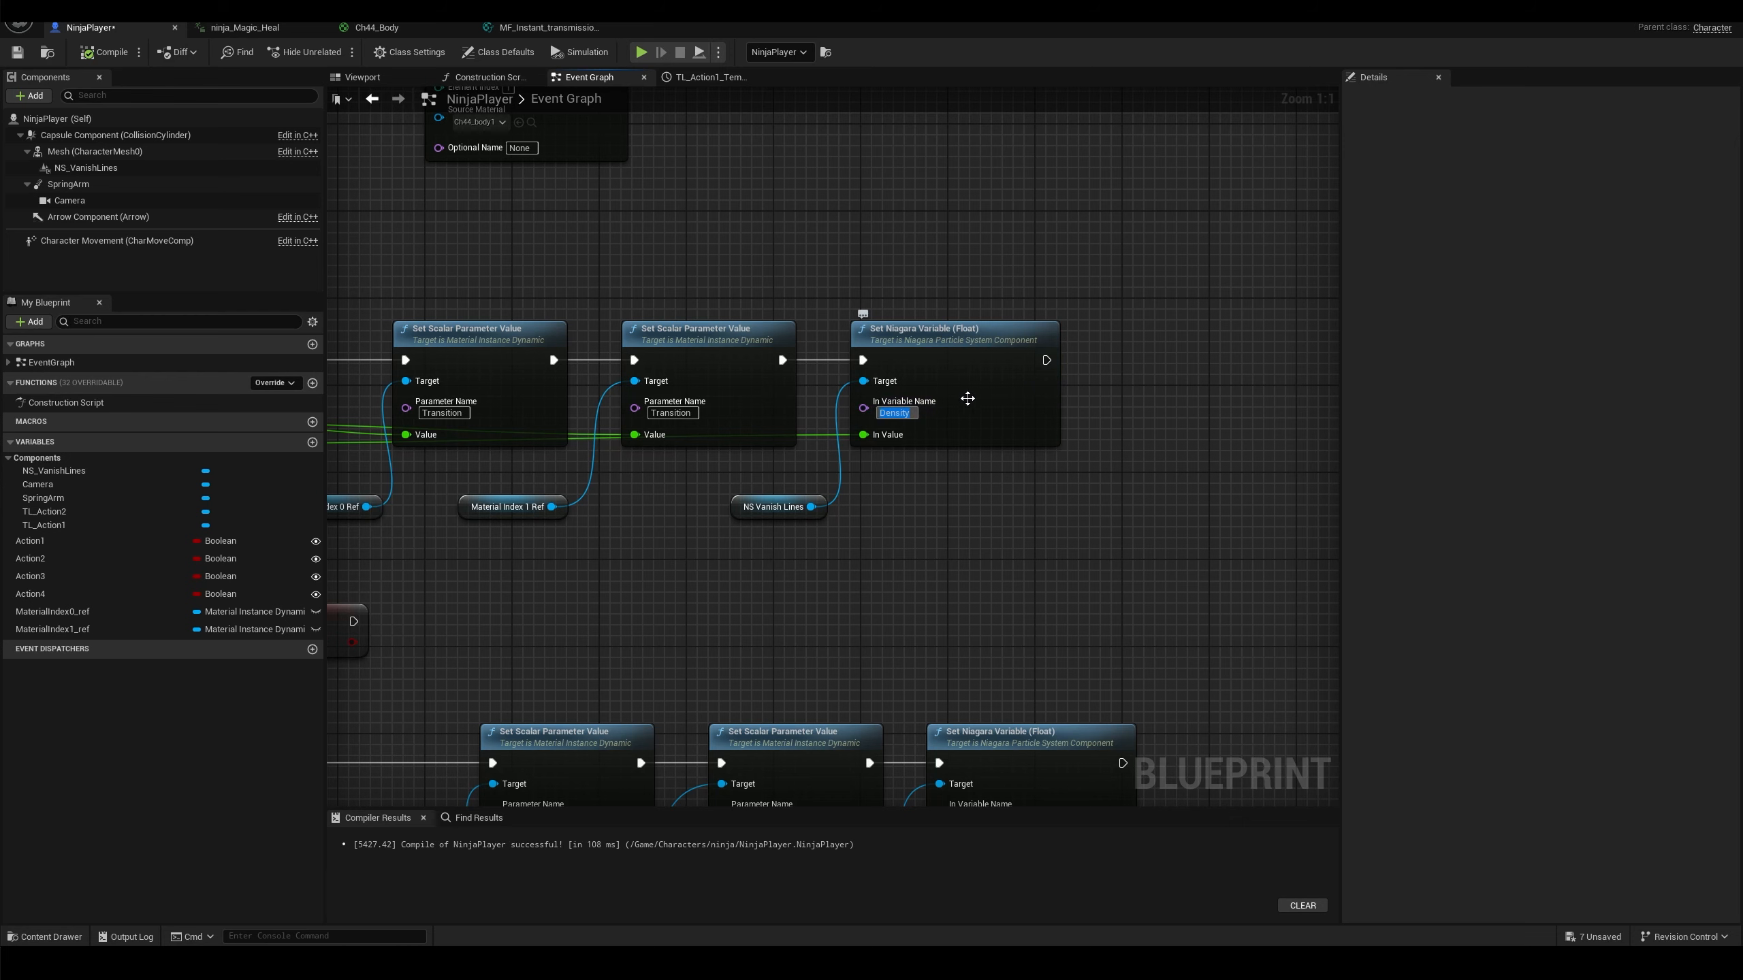
left_click(900, 414)
right_click_drag(734, 508, 819, 473)
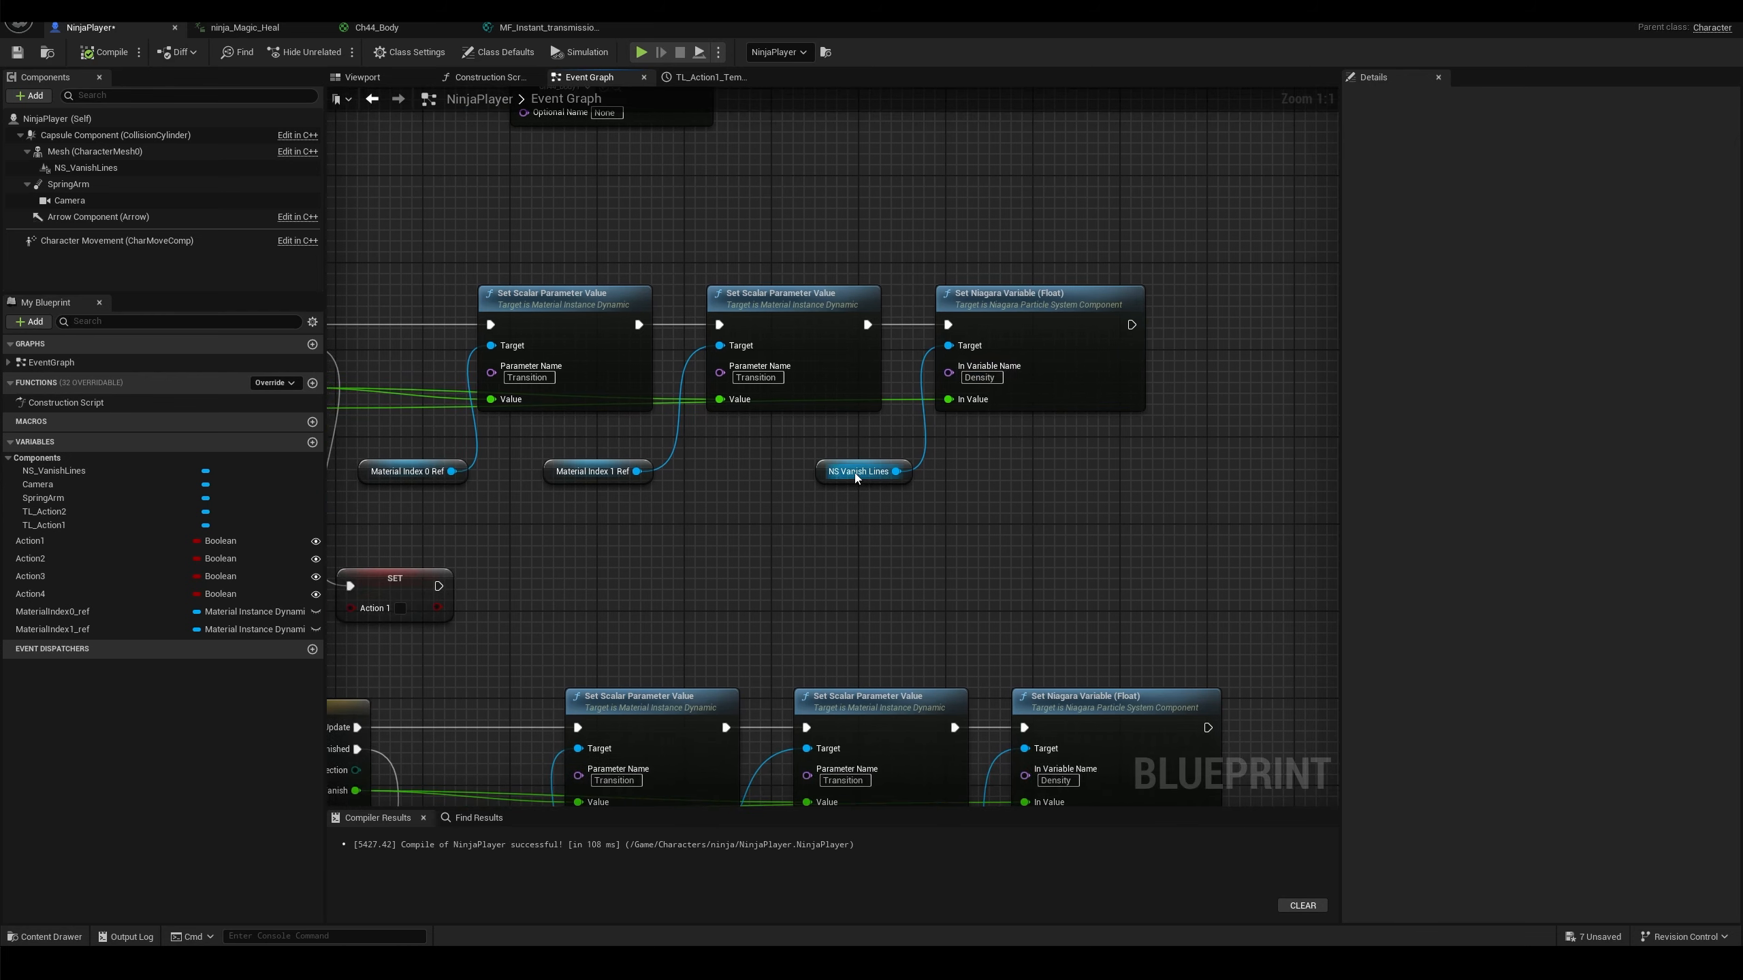
left_click(815, 471)
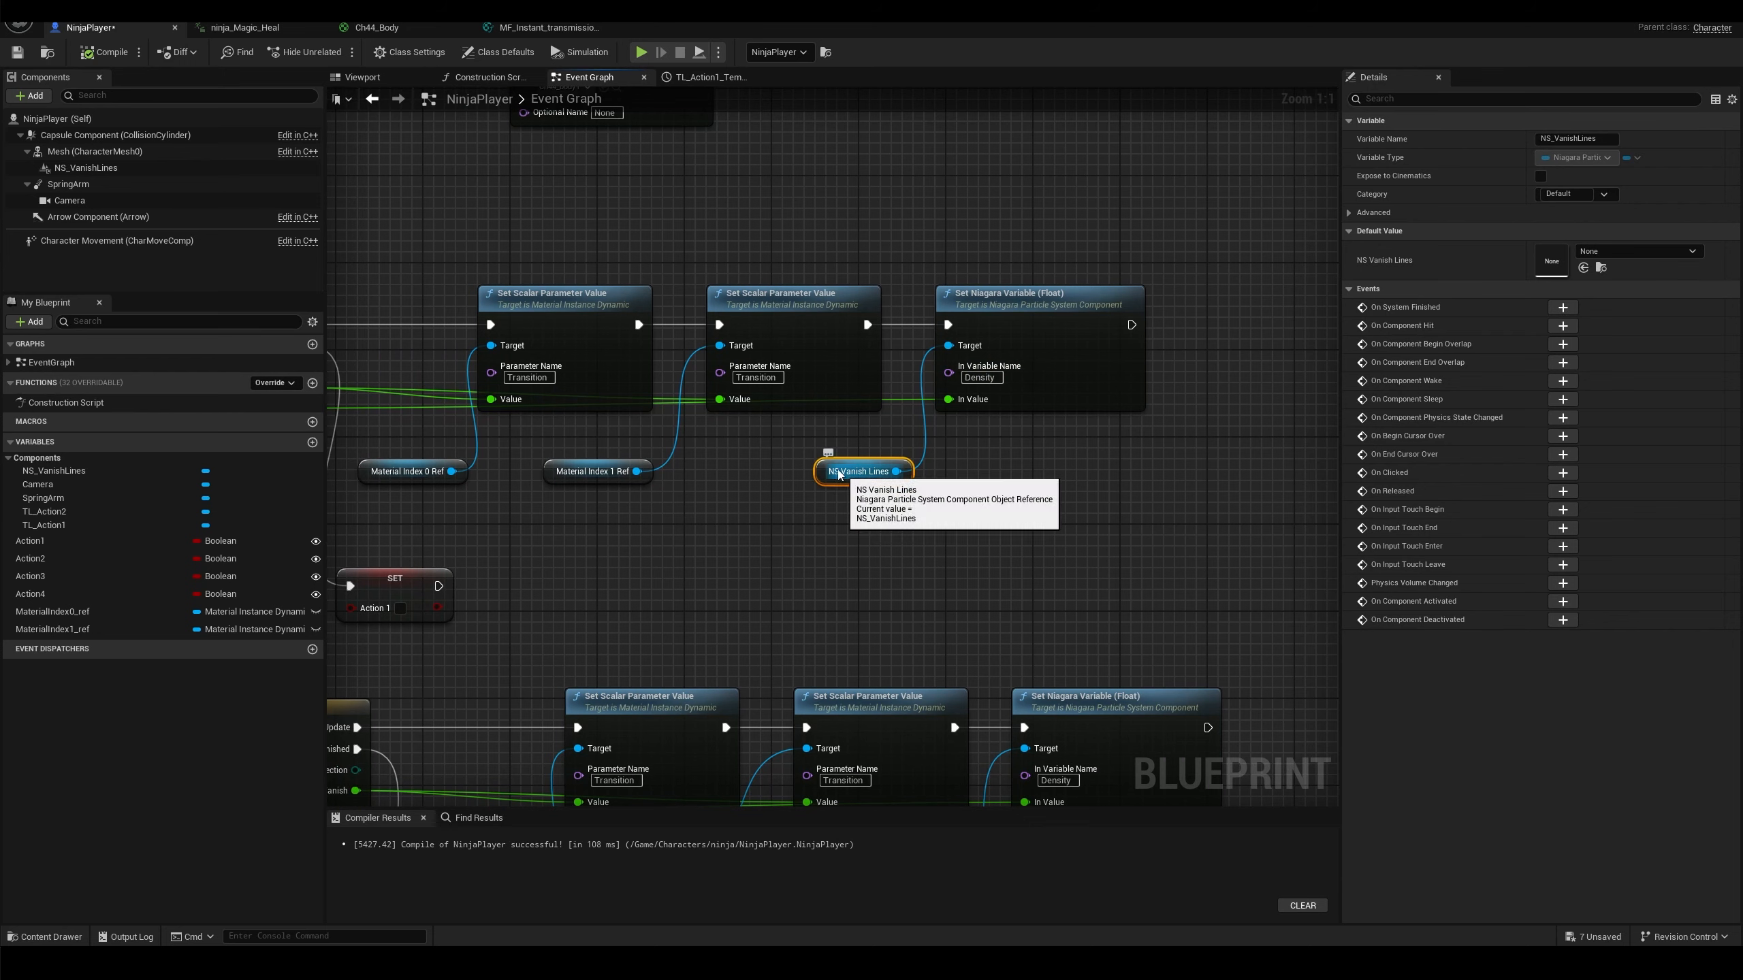
left_click(104, 168)
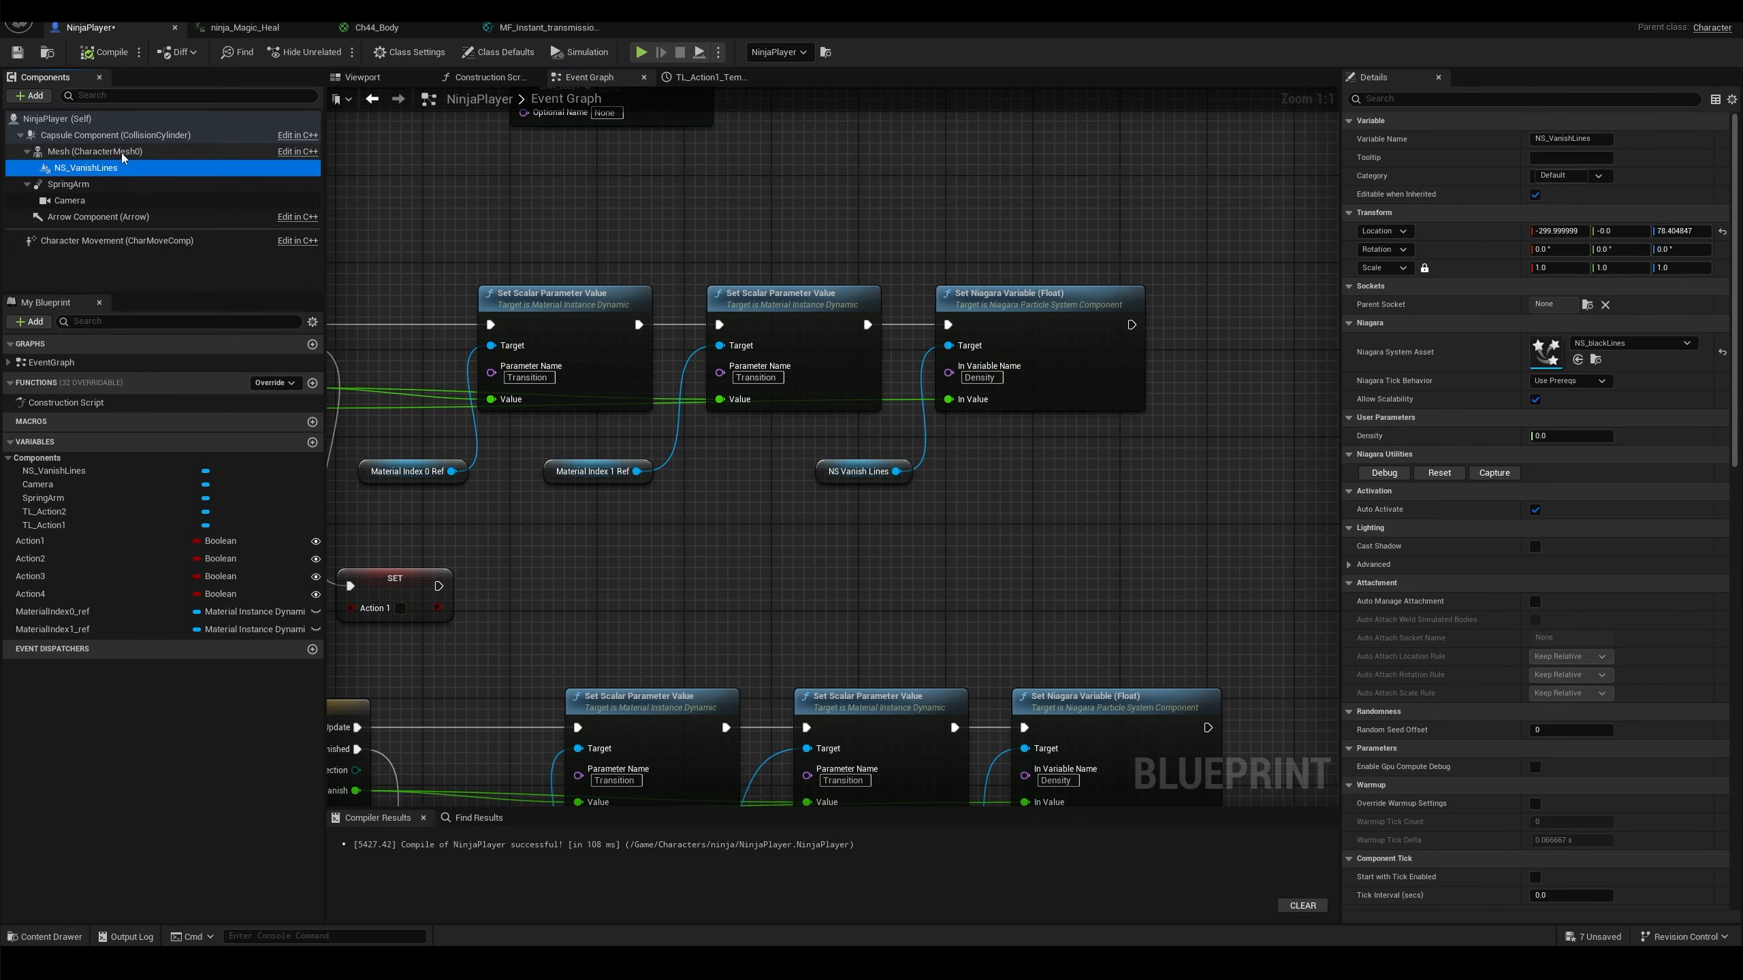
right_click_drag(786, 540, 1081, 536)
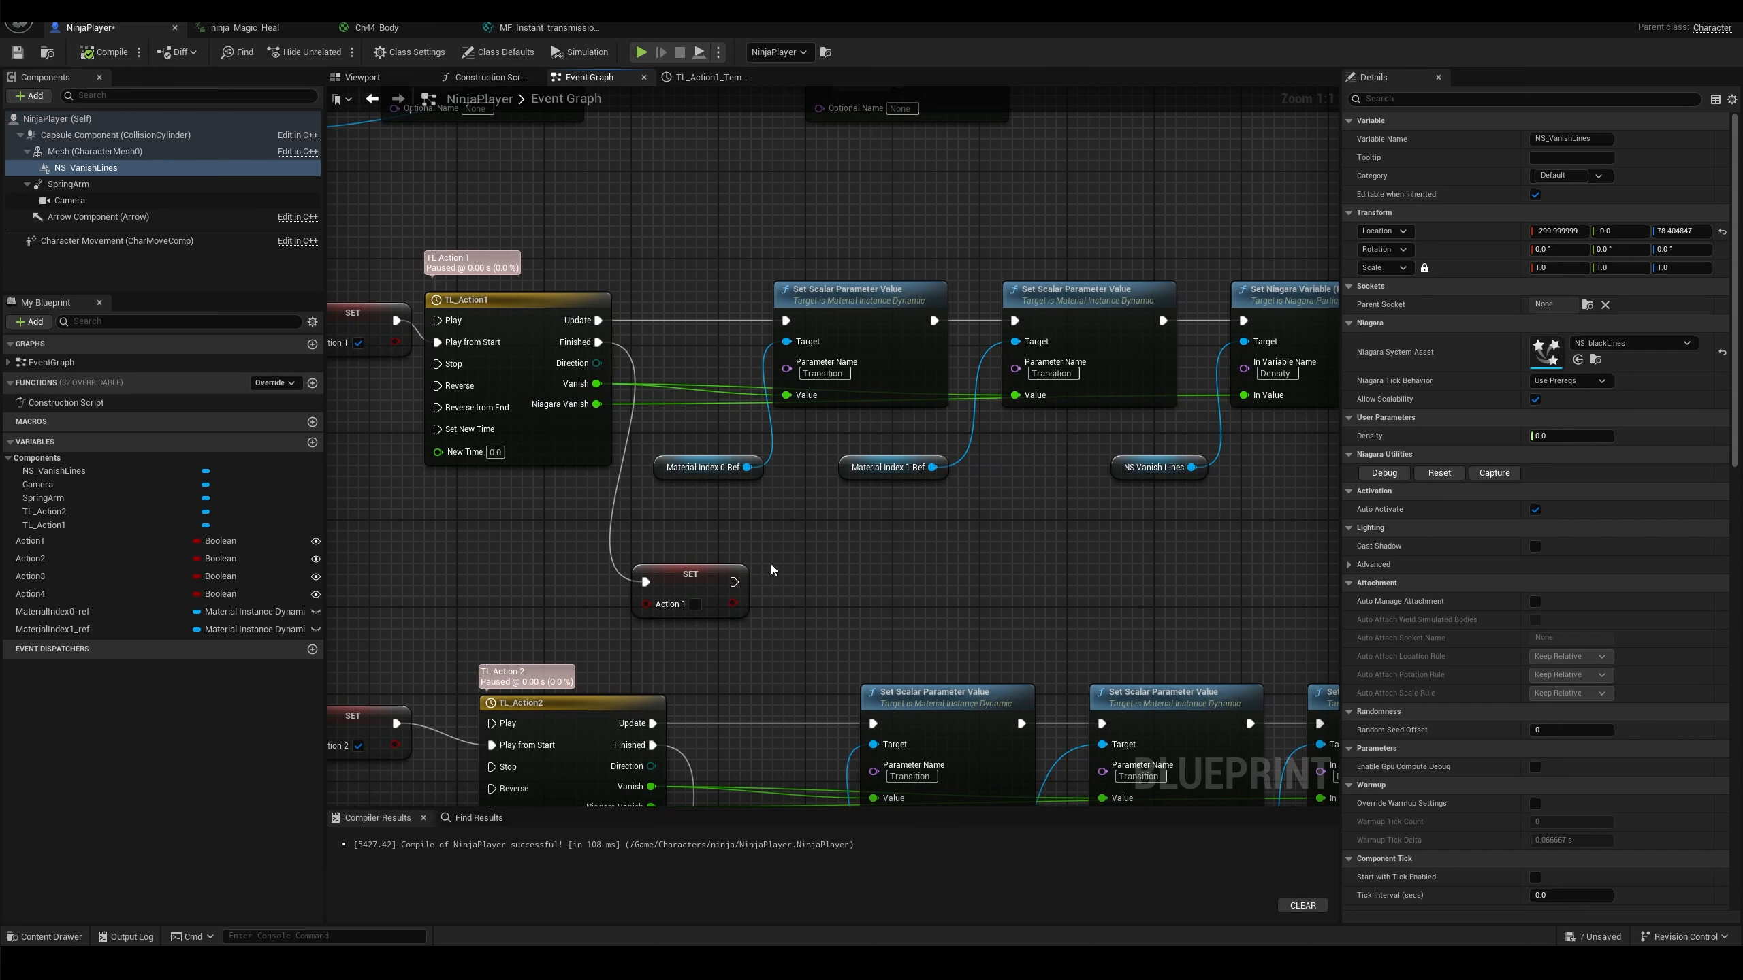
right_click_drag(772, 570, 836, 518)
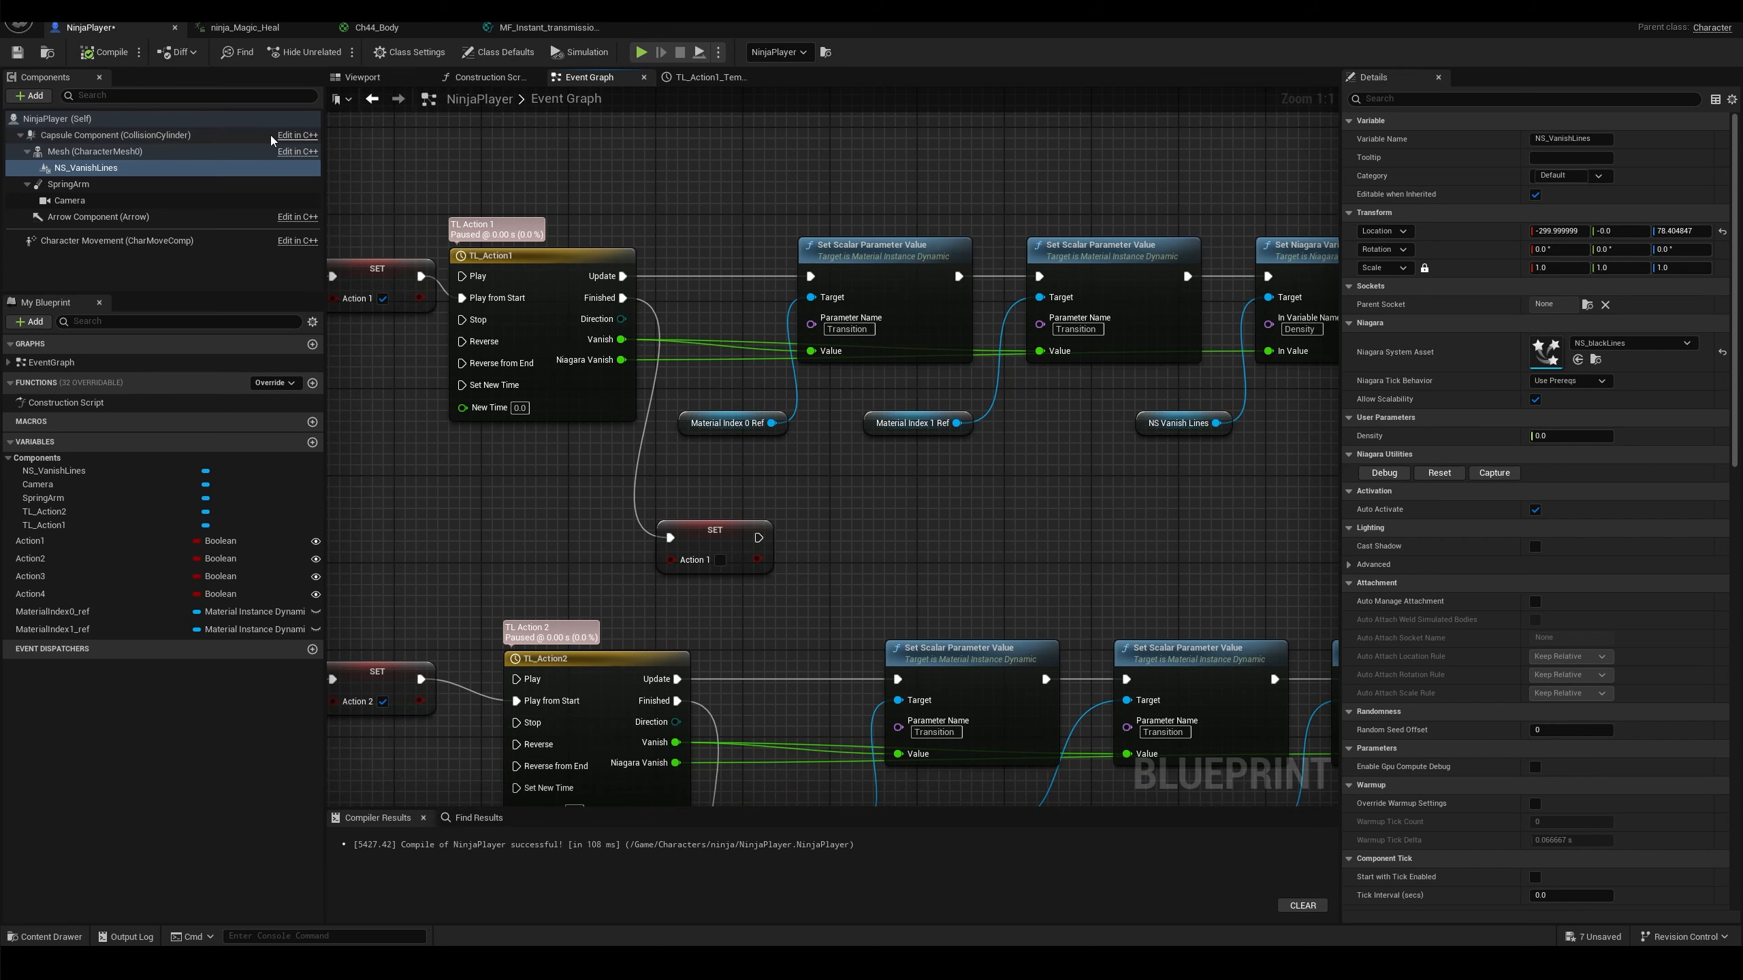
Save the NinjaPlayer blueprint, test the ninja's vanish effect by playing the GreenwoodVillage level, and end the play session
left_click(17, 52)
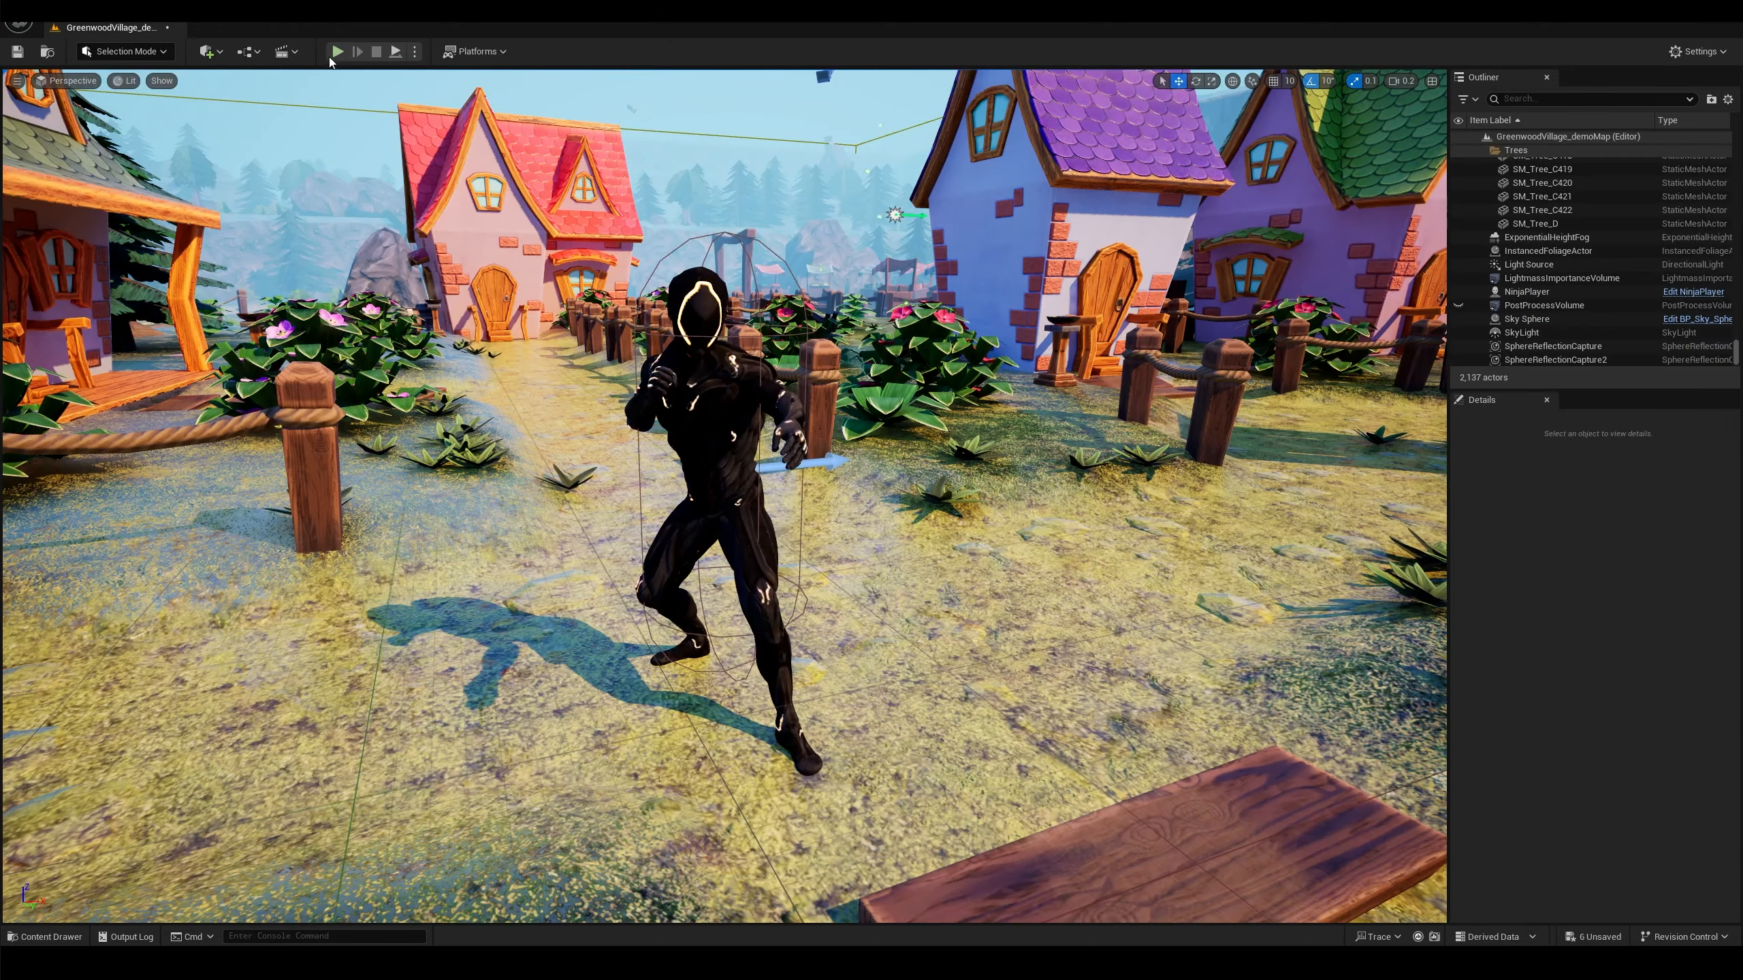
left_click(337, 52)
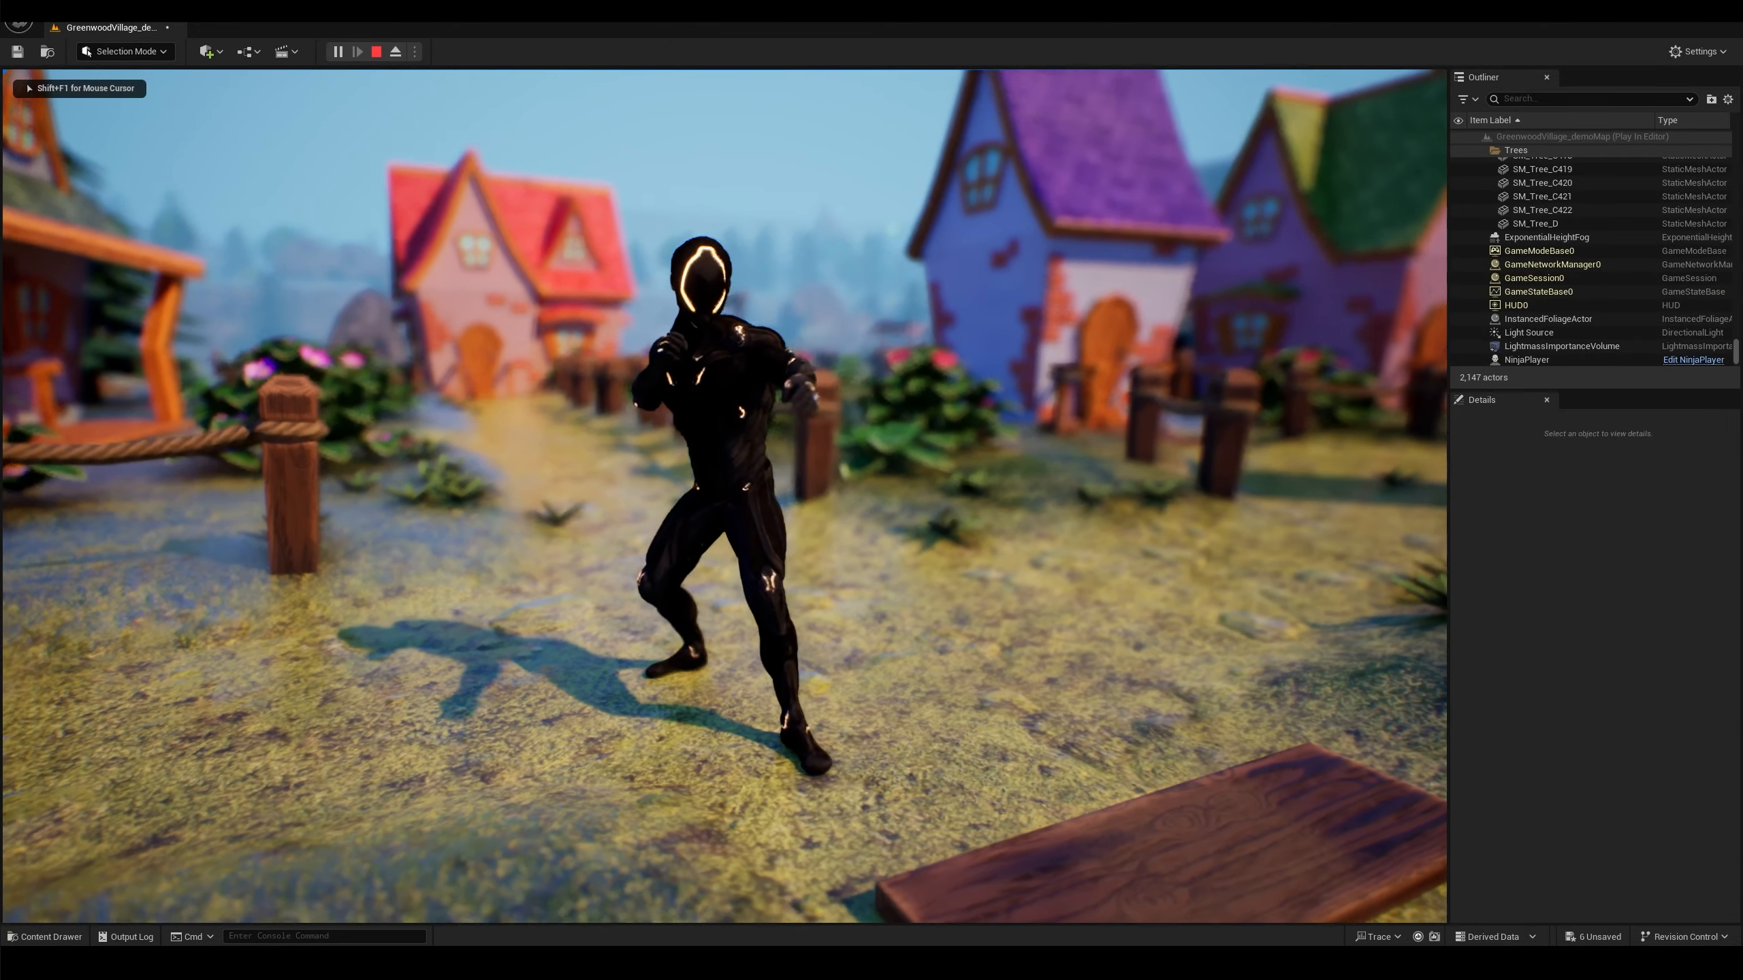
key("e")
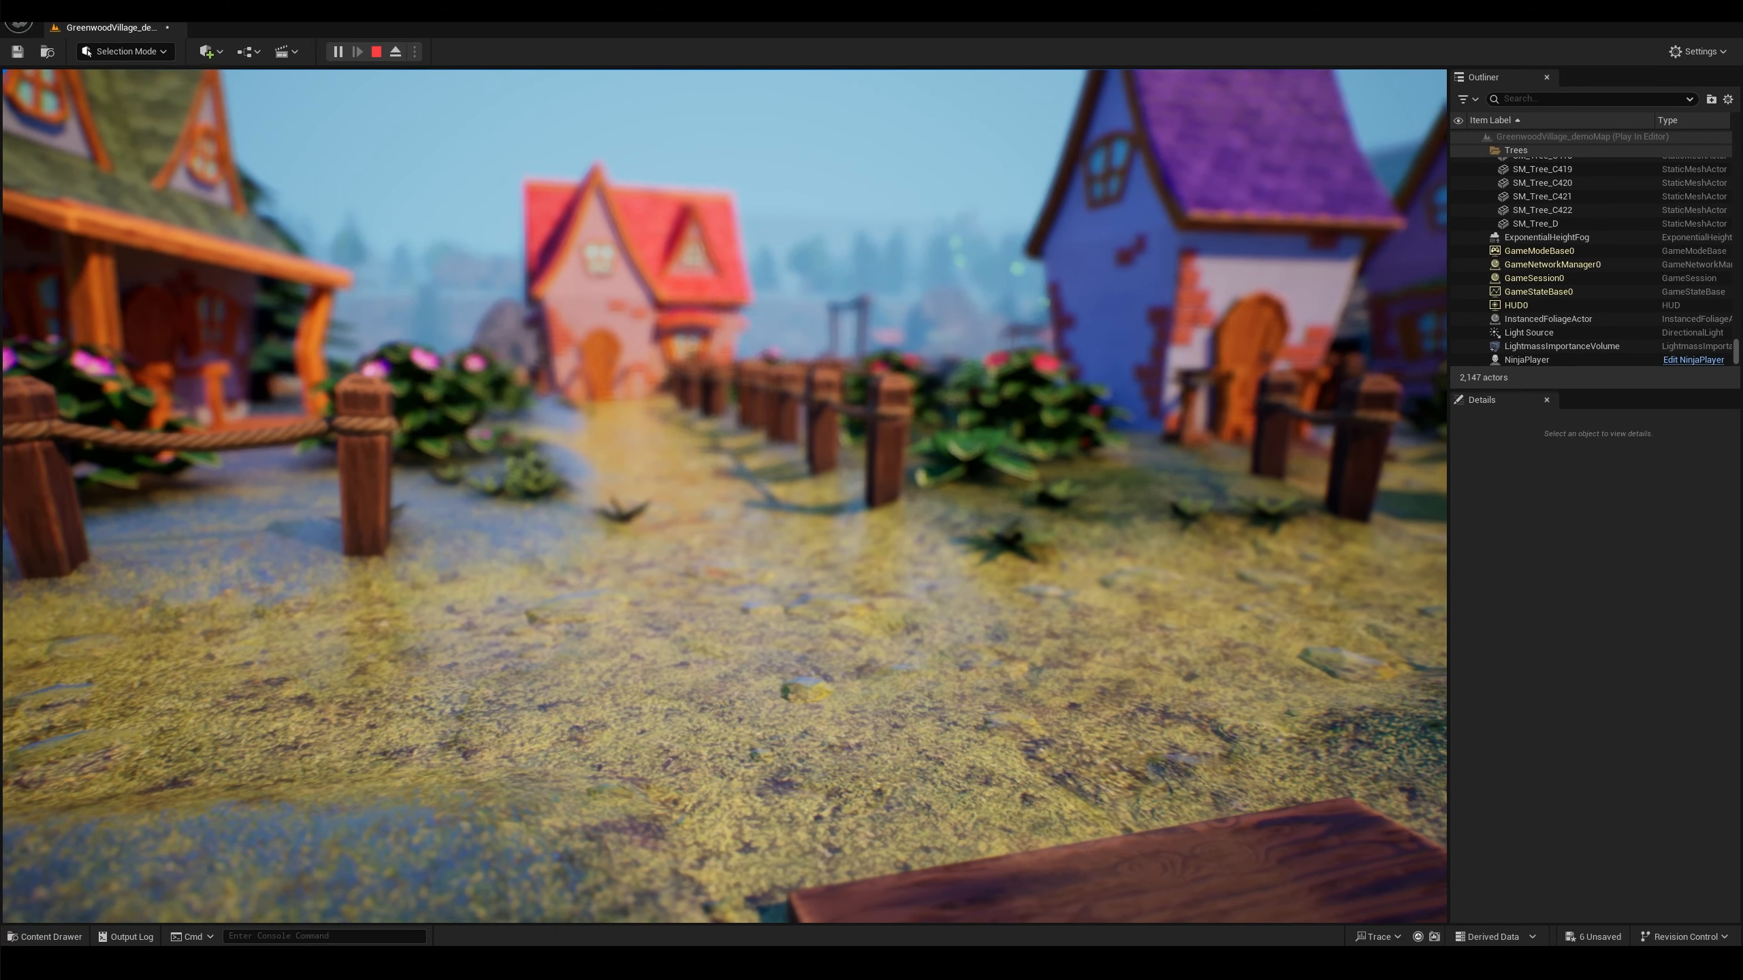
key("e")
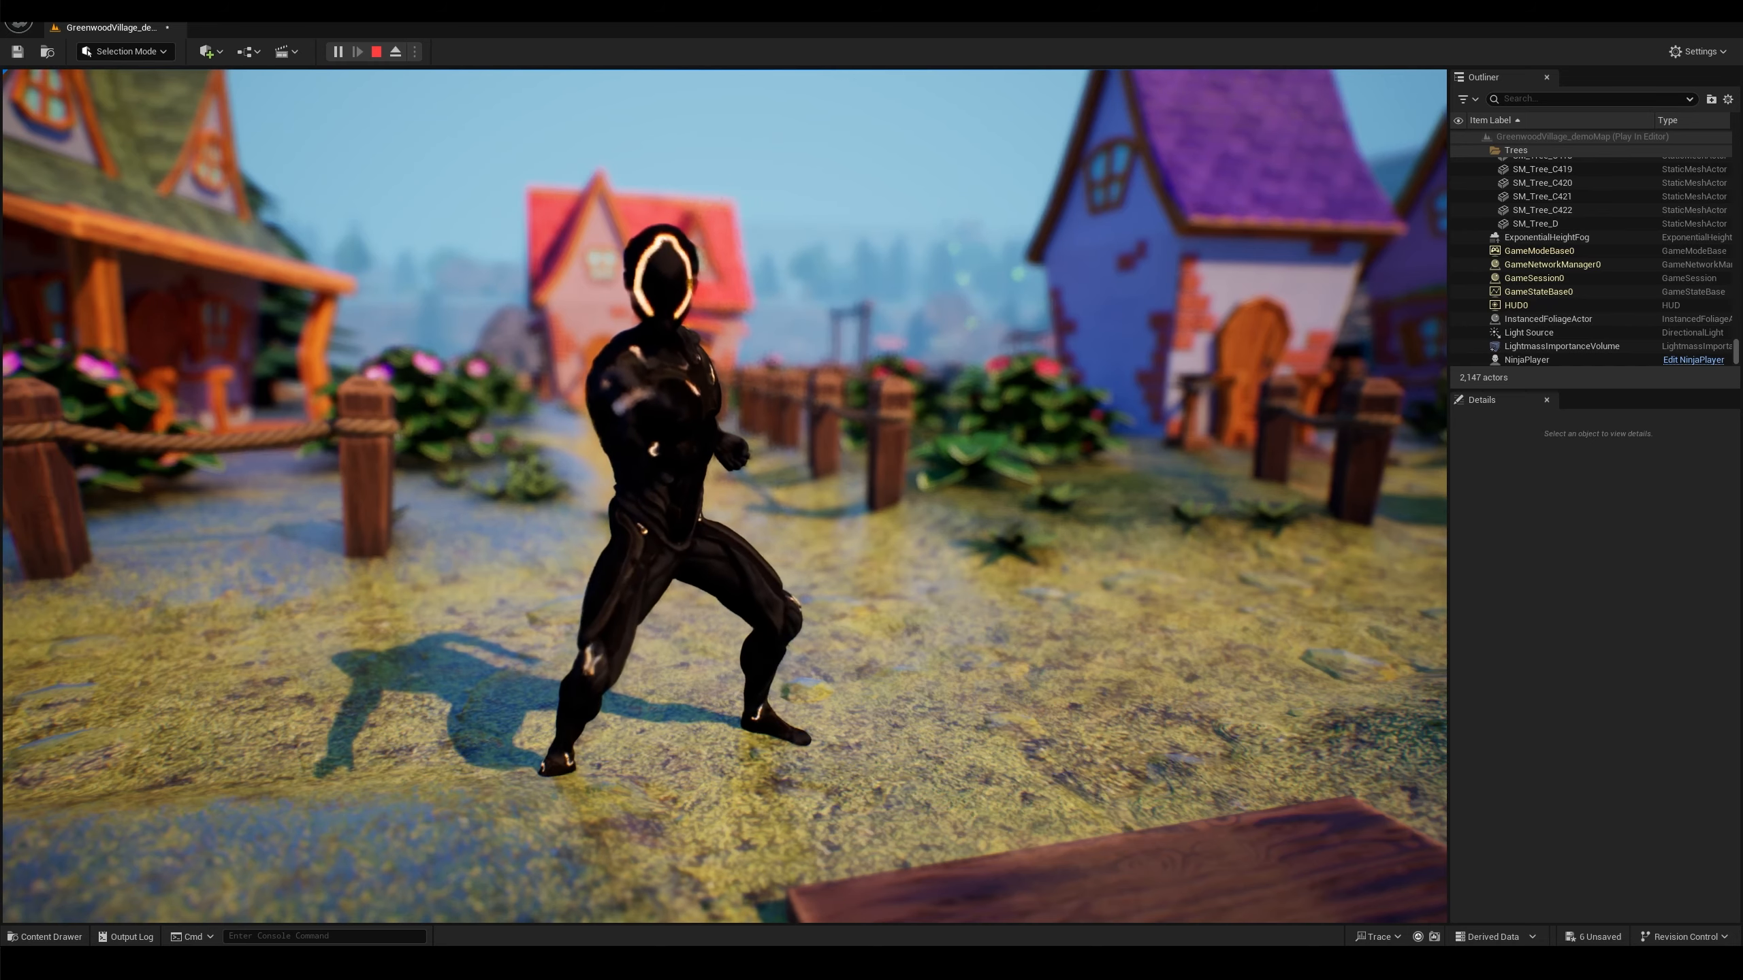
key("Escape")
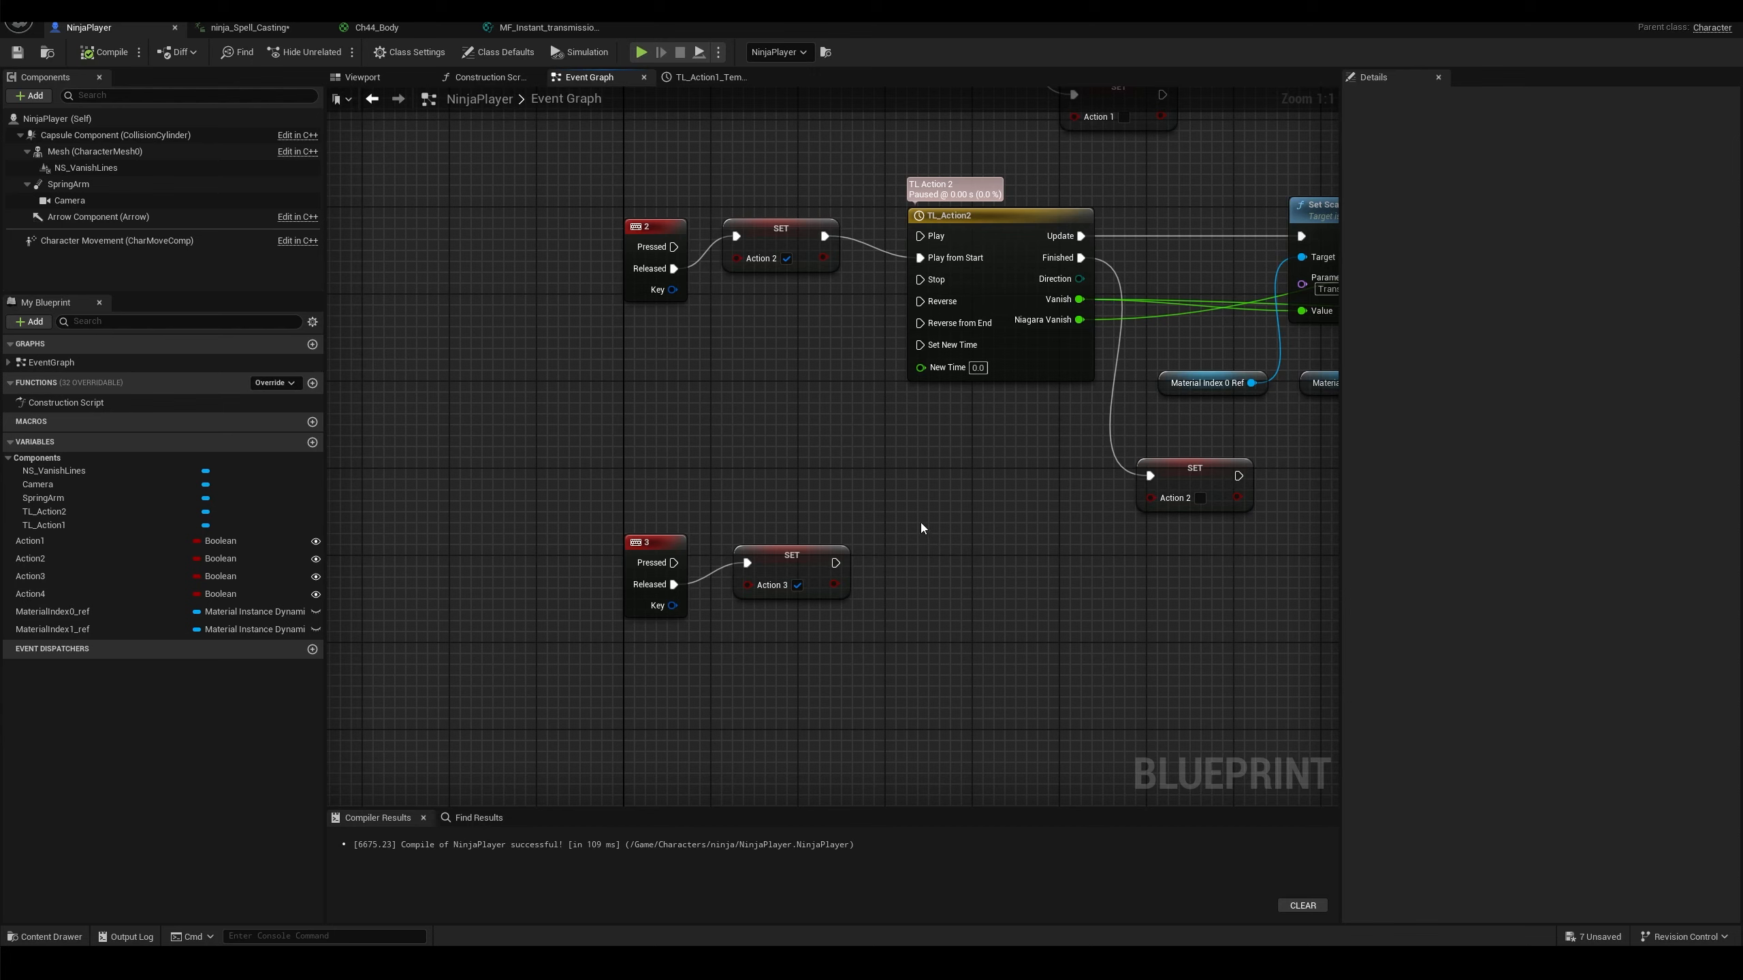
Examine the keyboard 3 event that sets Action 3 and compare it with the TL_Action2 chain and its Transition parameter nodes
left_click_drag(921, 526, 621, 664)
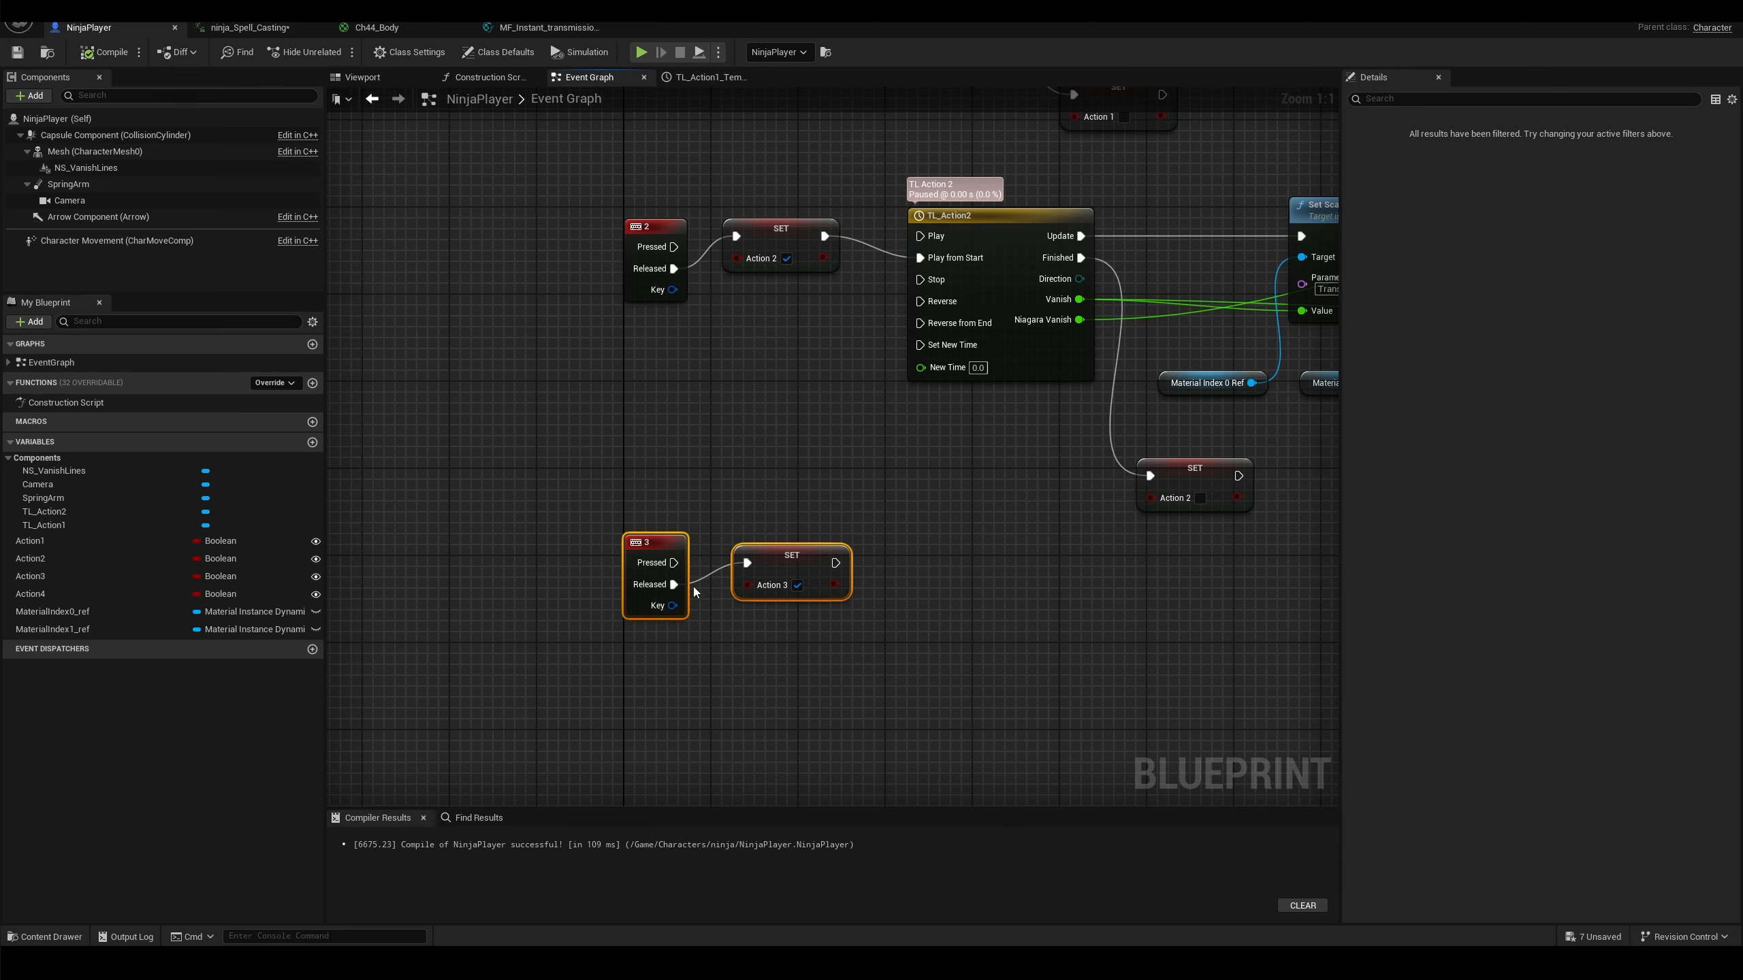
left_click(885, 647)
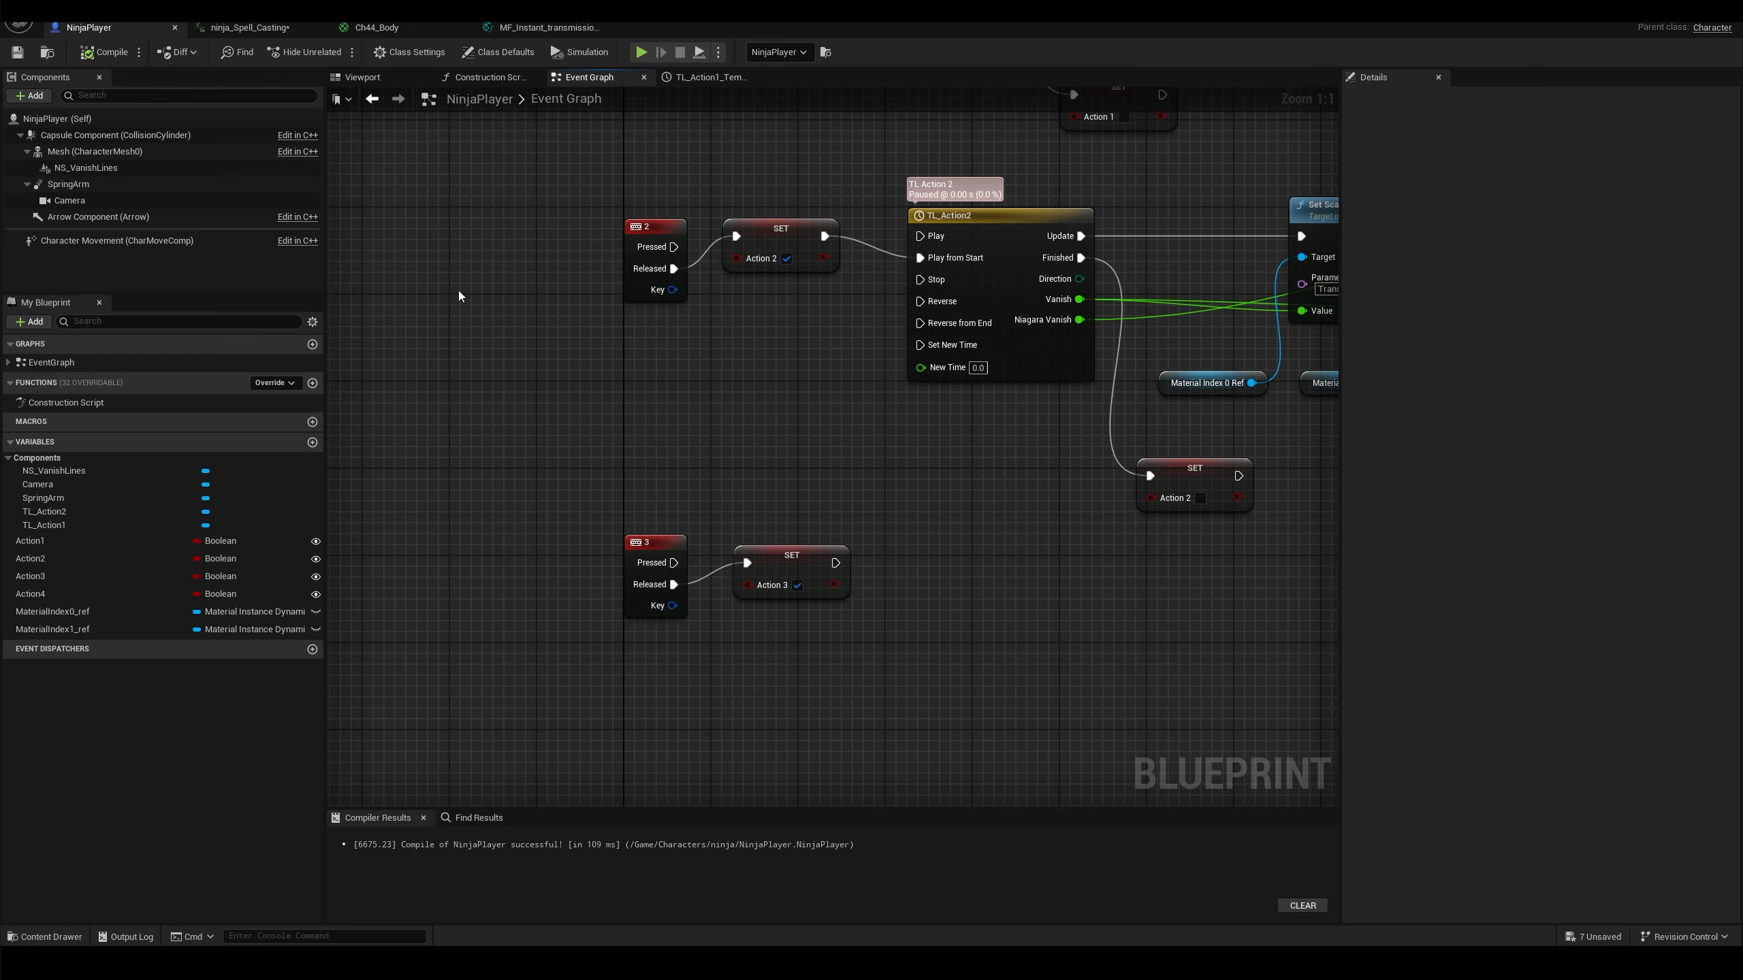
left_click(247, 27)
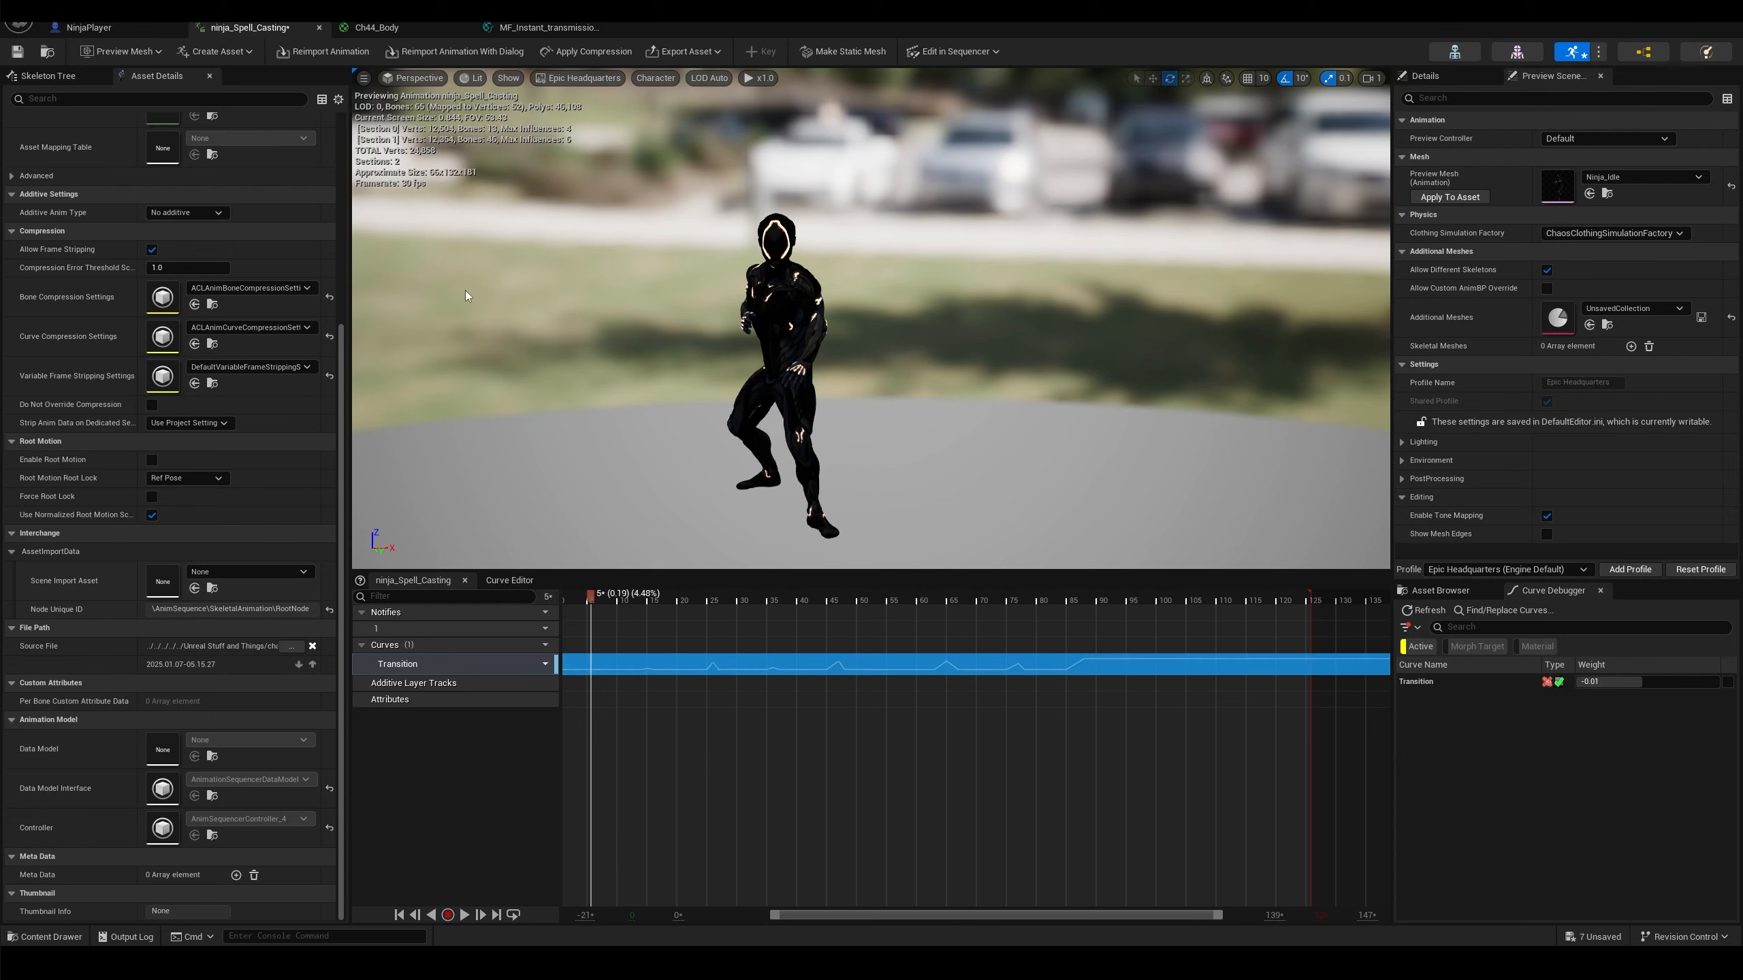
left_click(113, 30)
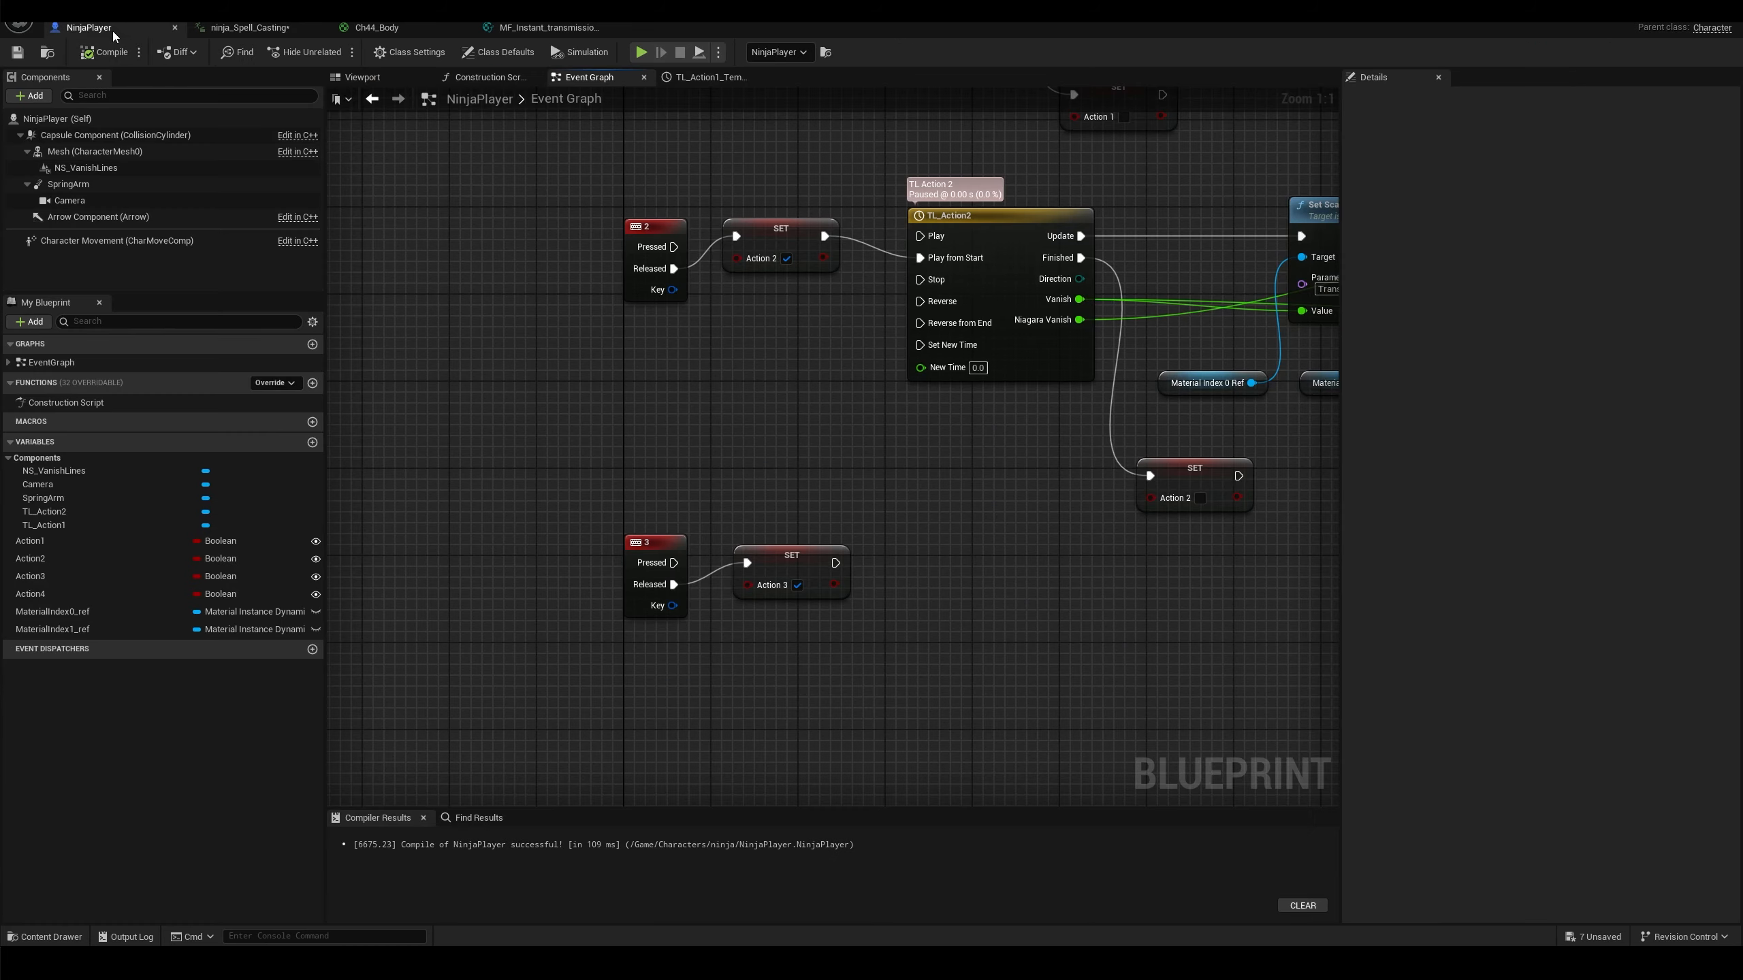
right_click_drag(928, 482, 639, 595)
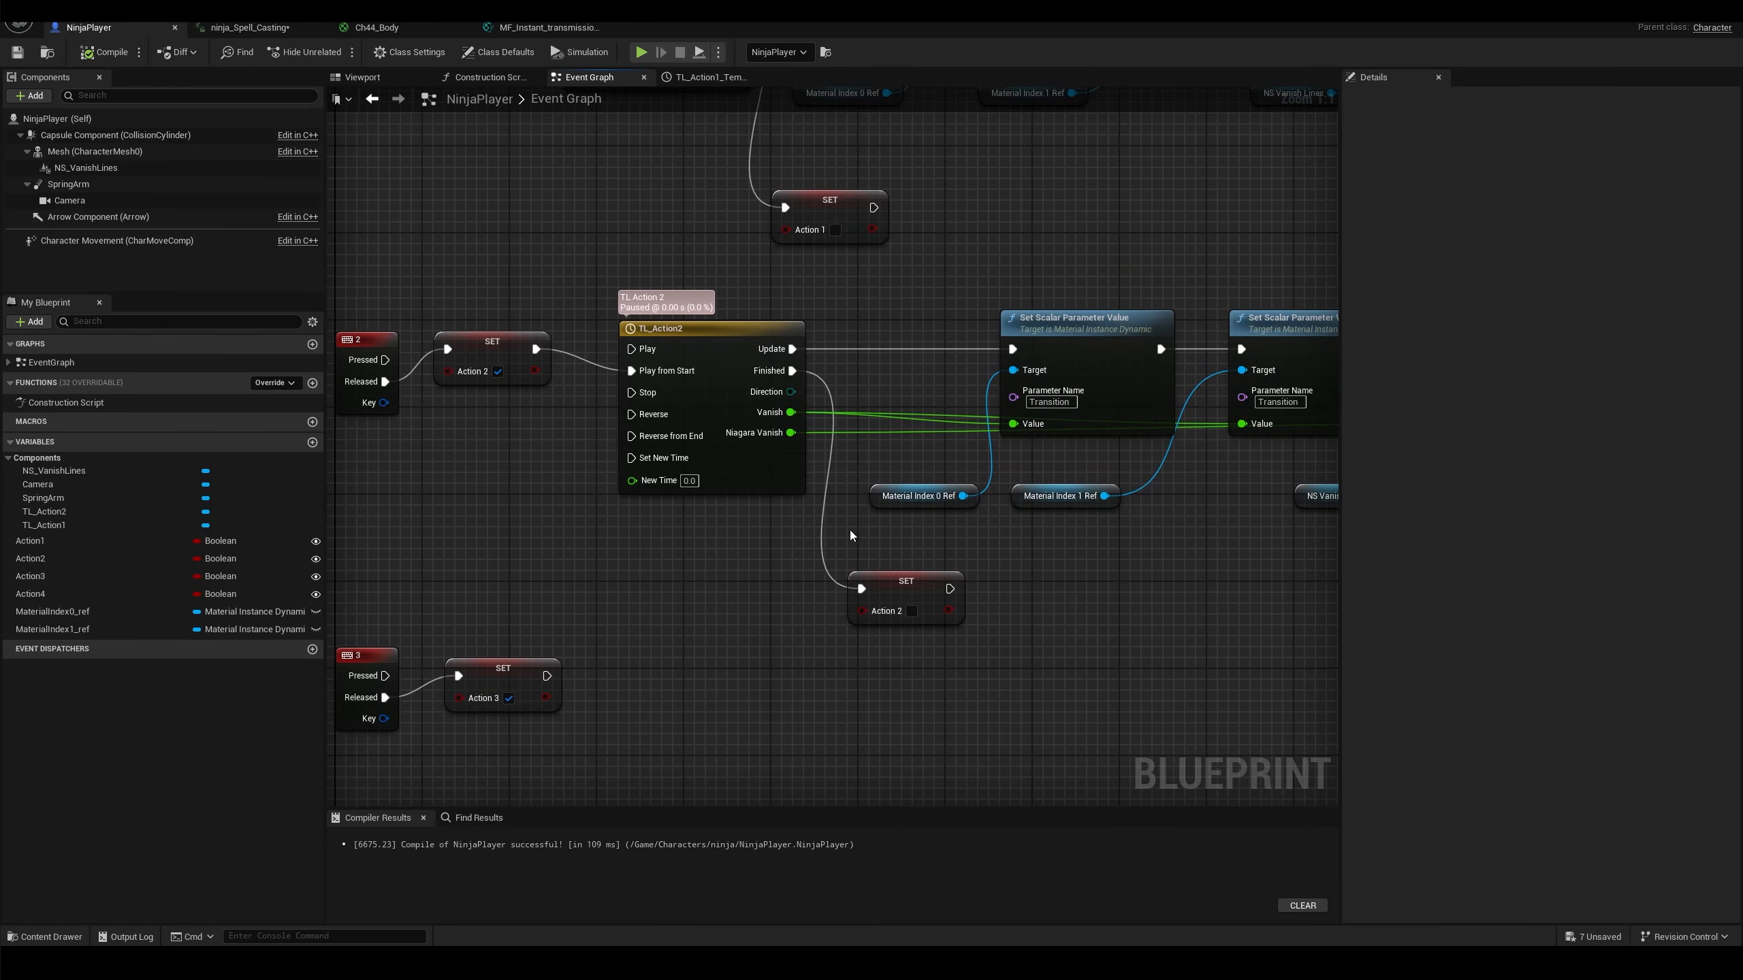
left_click(1038, 402)
Review the Transition curve of the ninja_Spell_Casting animation in the Curve Editor, play the animation preview, and return to the NinjaPlayer blueprint
left_click(249, 28)
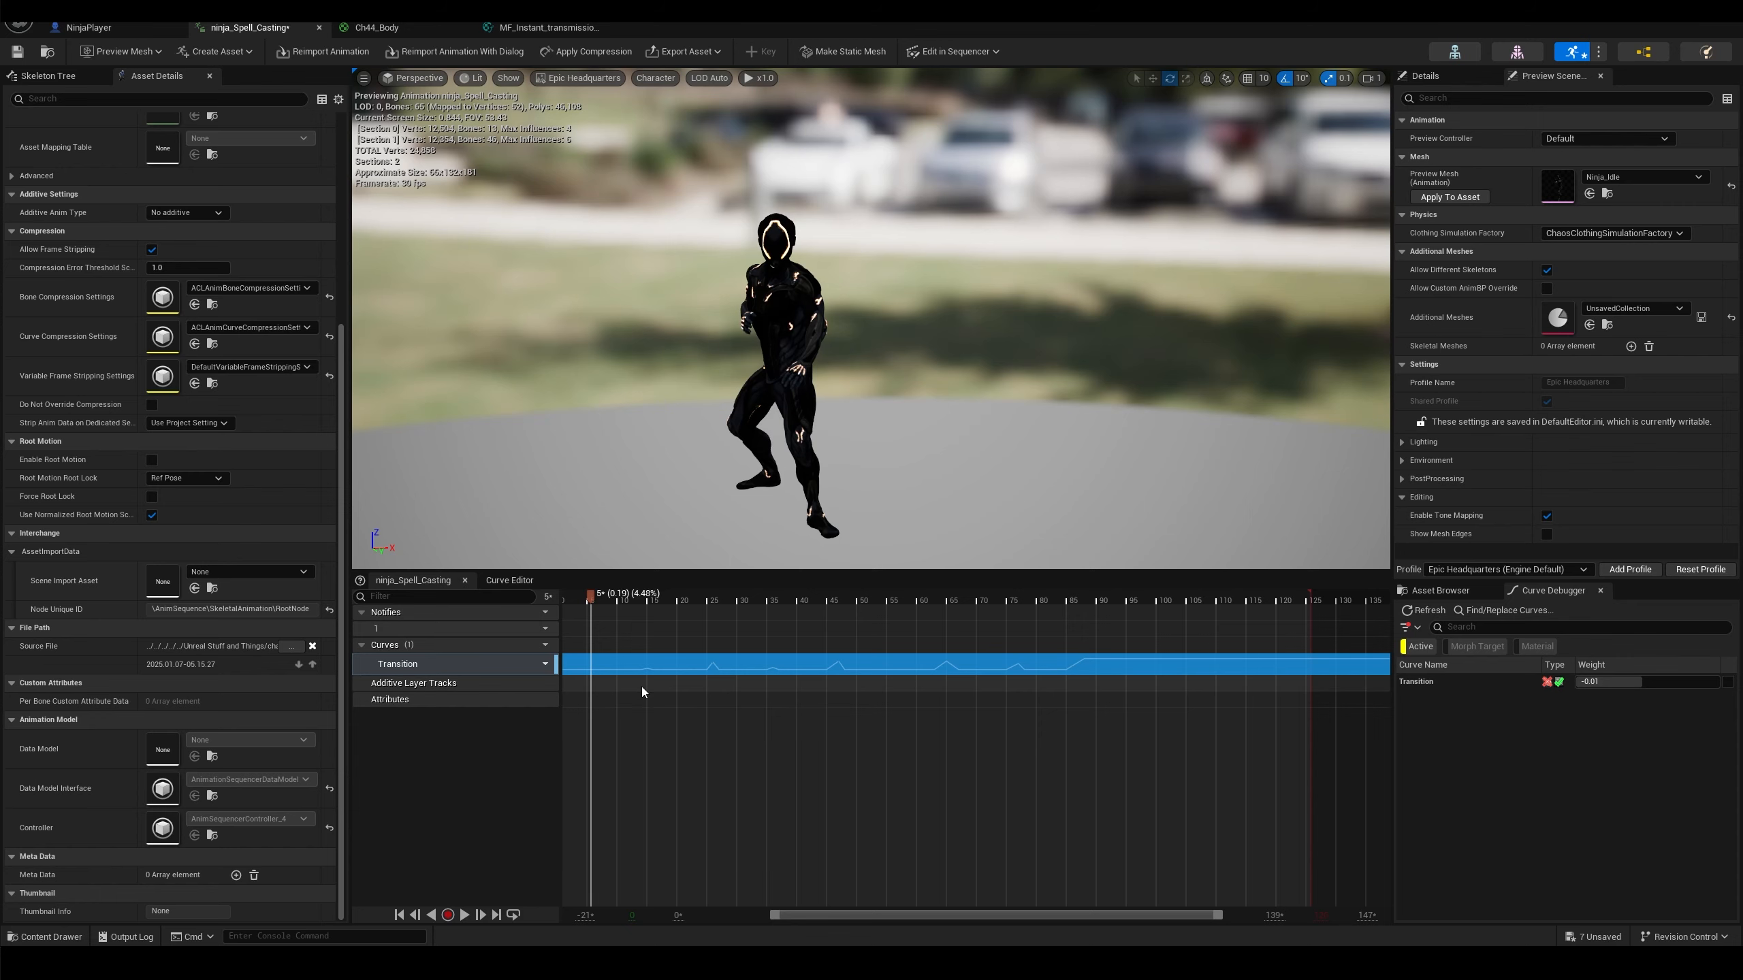
double_click(402, 665)
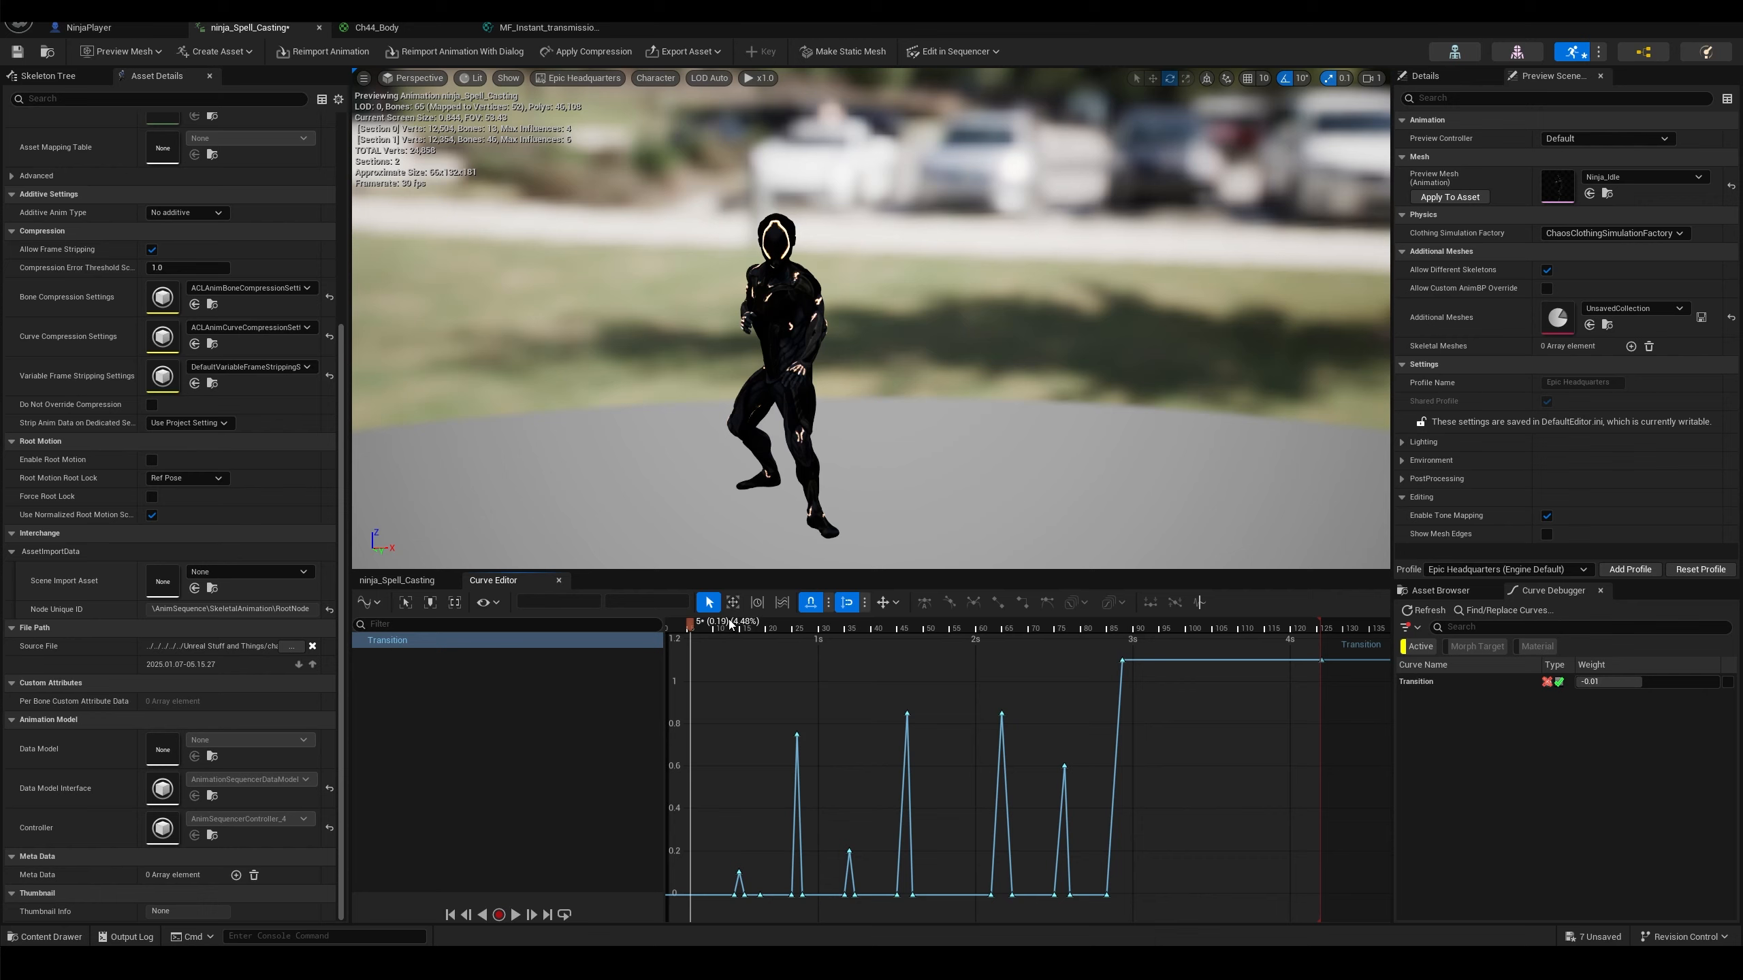
left_click_drag(736, 623, 705, 644)
left_click(516, 914)
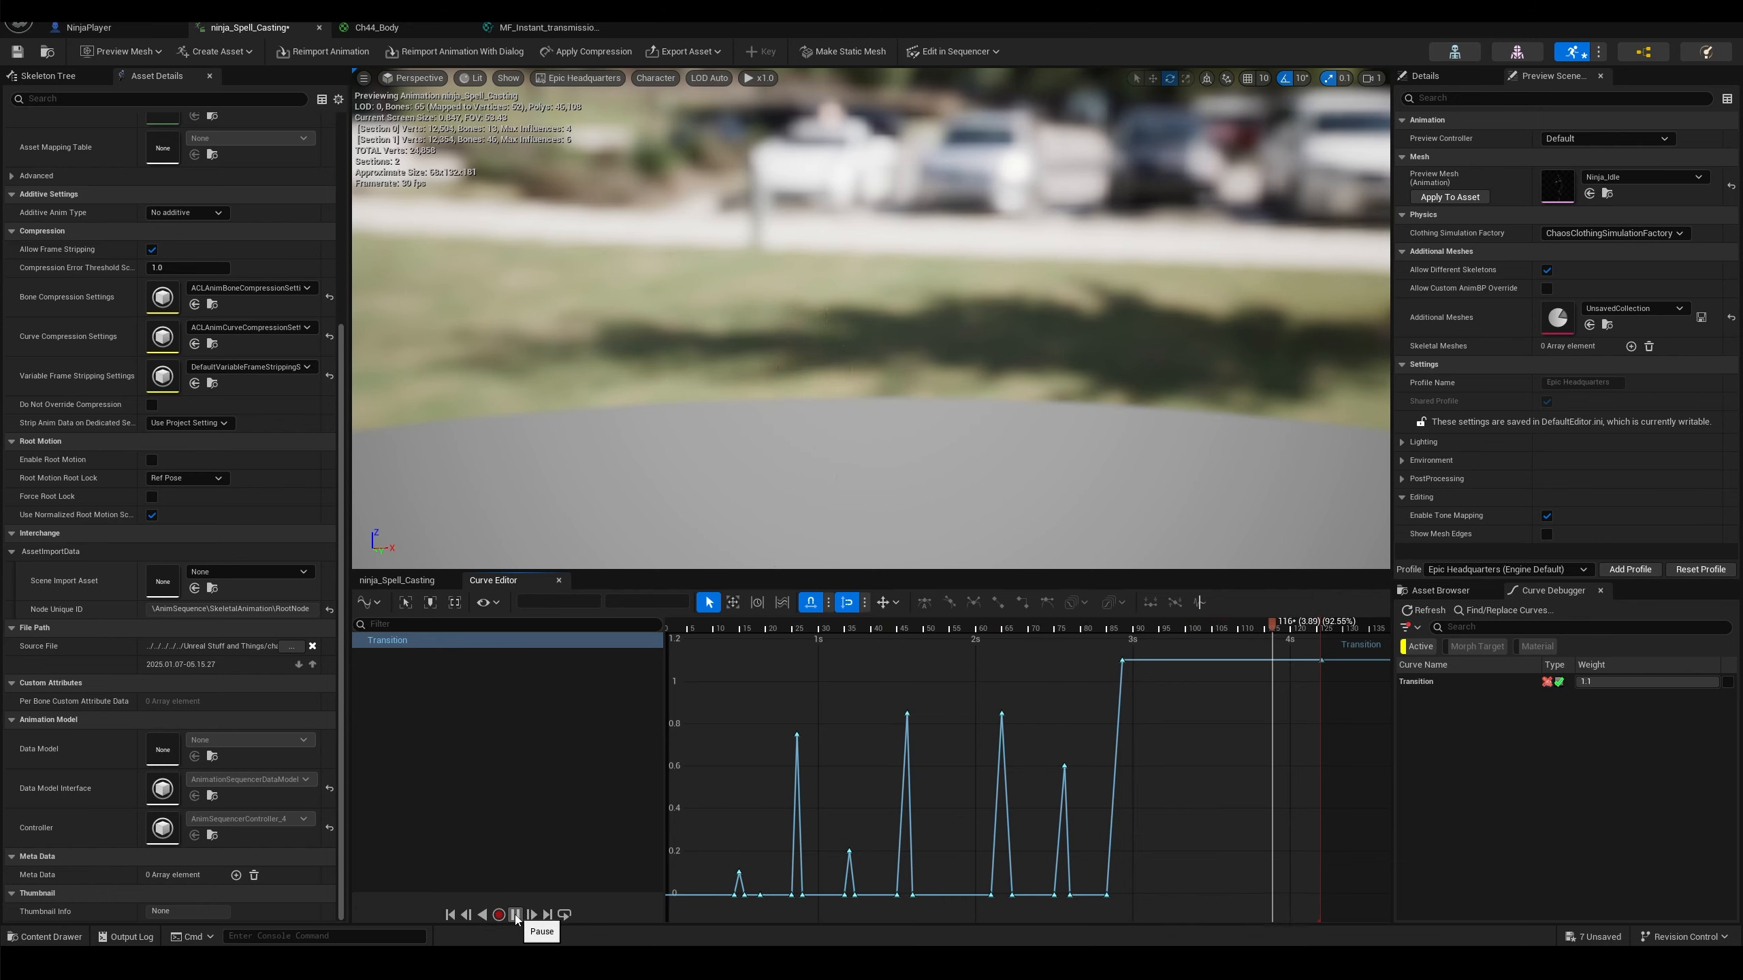
left_click(516, 914)
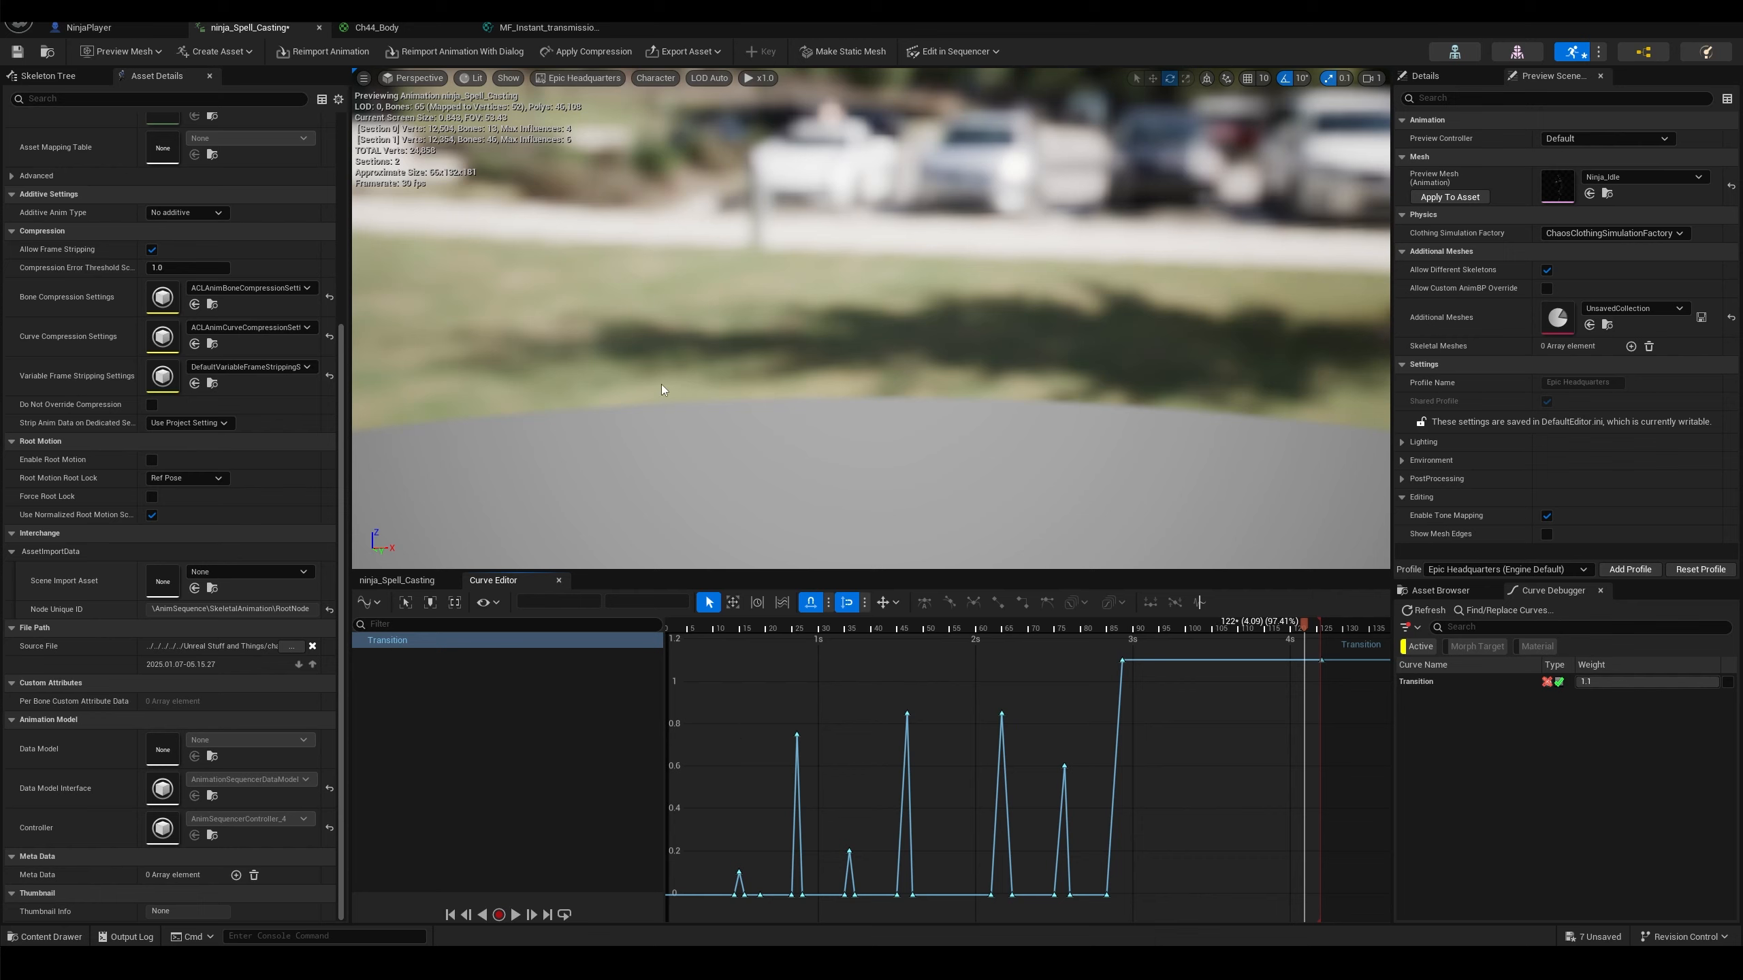
left_click(110, 29)
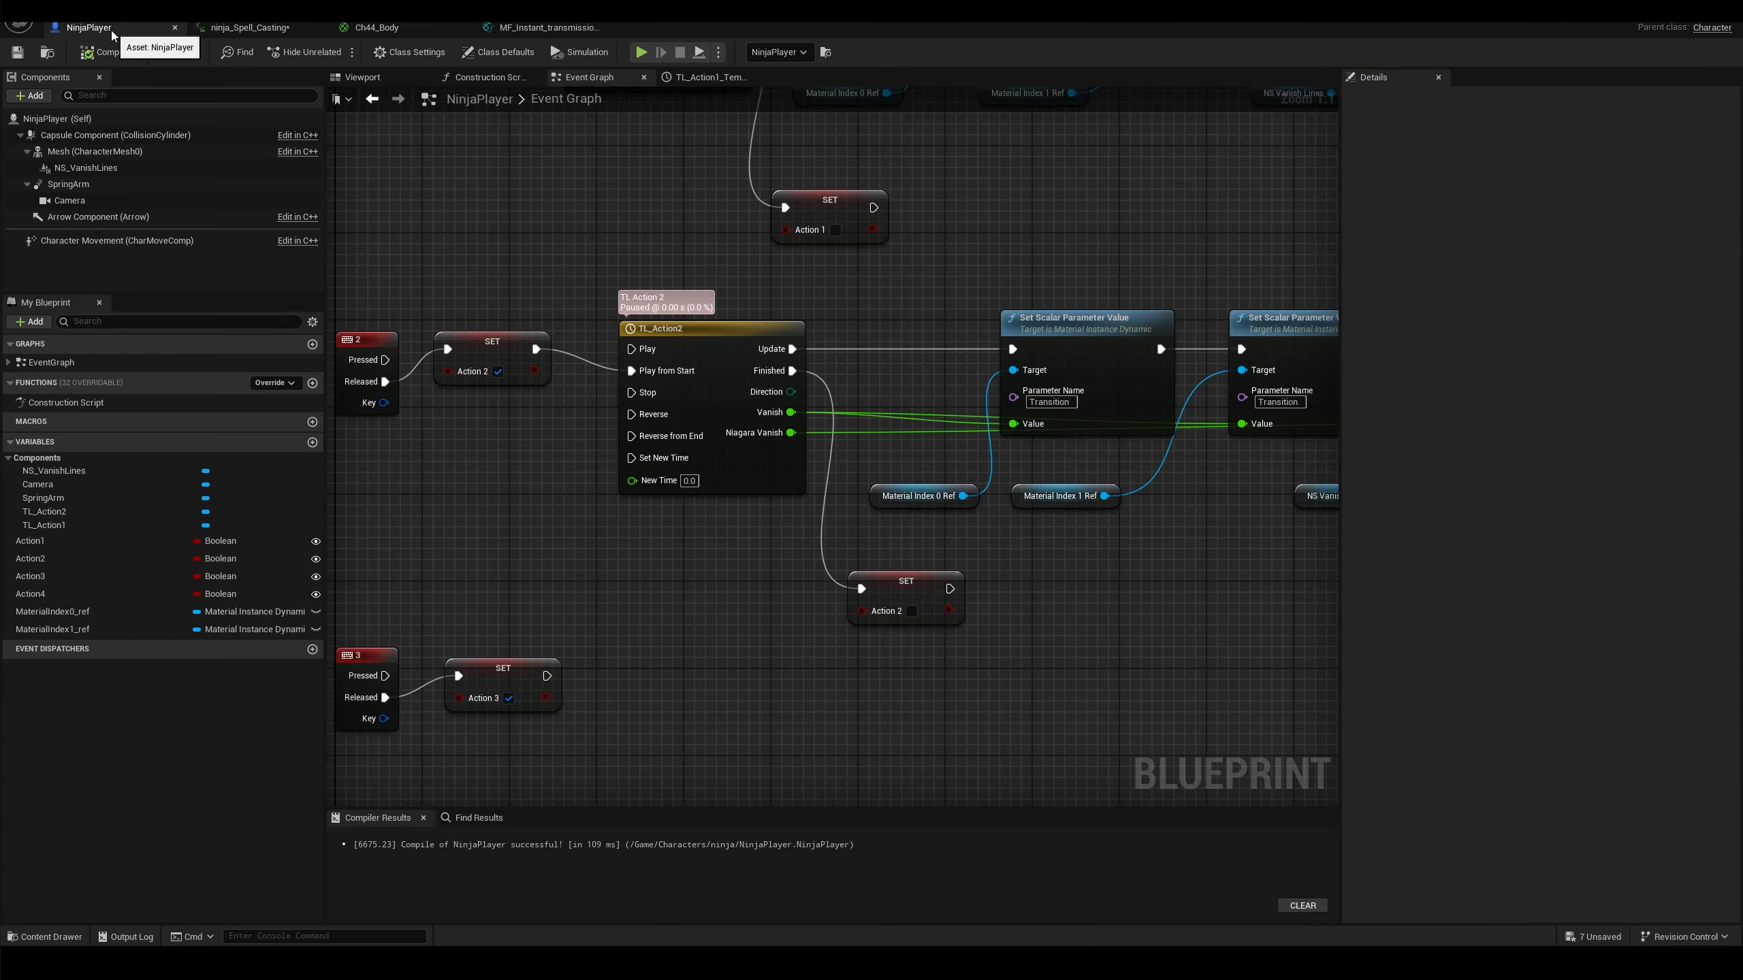